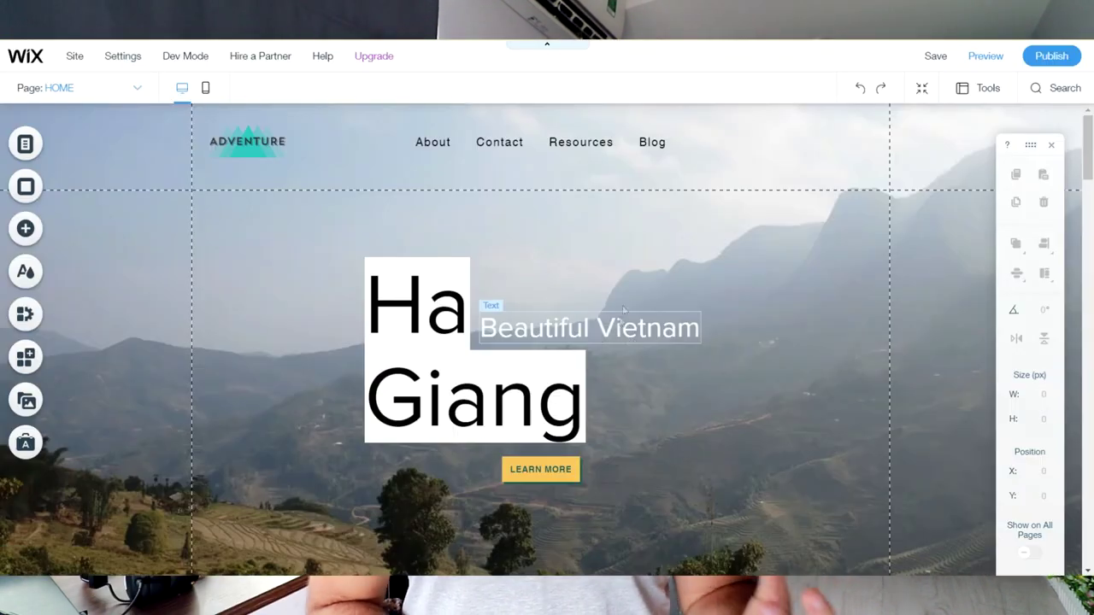
Nudge the 'Beautiful Vietnam' subtitle to X 402, Y 299 beside the Ha Giang heading
{"action": "mouse_move", "coordinate": [603, 333]}
{"action": "left_mouse_down"}
{"action": "mouse_move", "coordinate": [590, 335]}
{"action": "mouse_move", "coordinate": [605, 340]}
{"action": "left_mouse_up"}
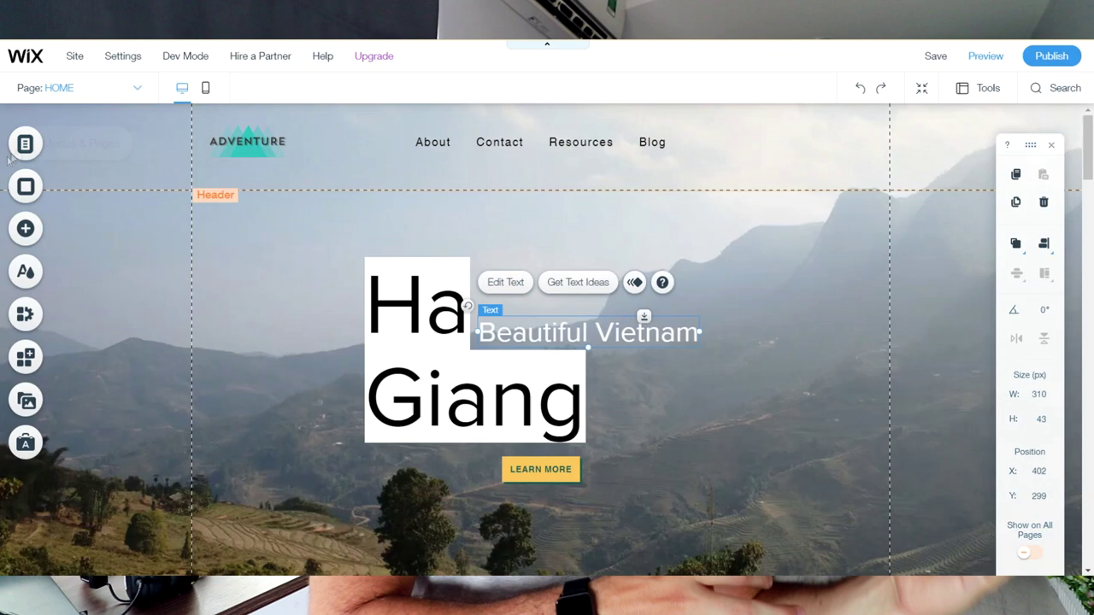
Browse the Add panel's Video & Music elements, viewing the music player options
{"action": "left_click", "coordinate": [26, 228]}
{"action": "left_click", "coordinate": [98, 334]}
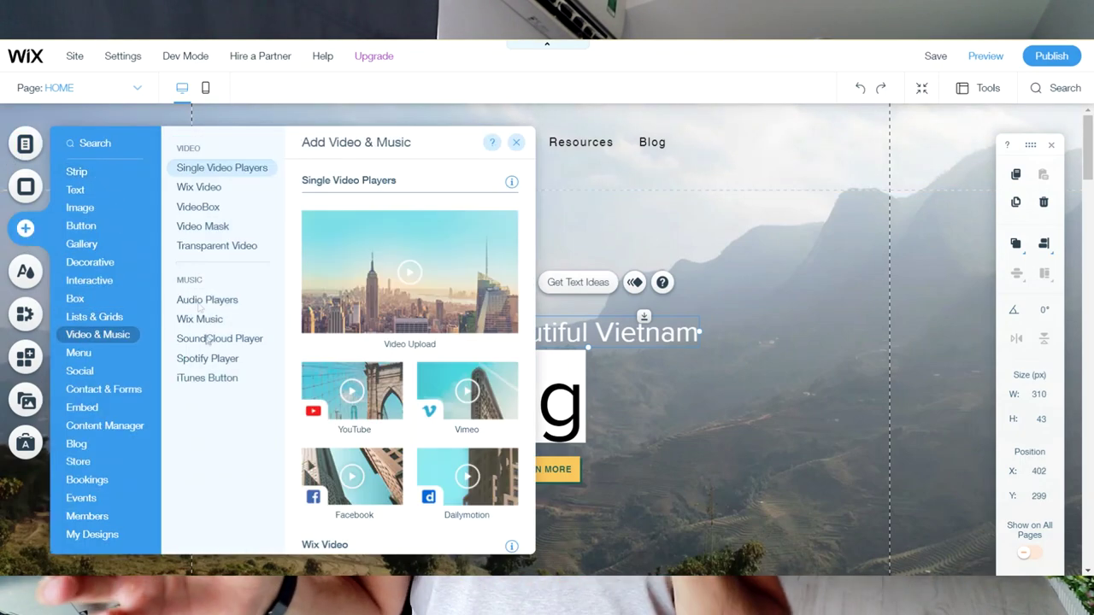
{"action": "left_click", "coordinate": [207, 378]}
{"action": "scroll", "coordinate": [410, 384], "scroll_direction": "down", "scroll_amount": 5}
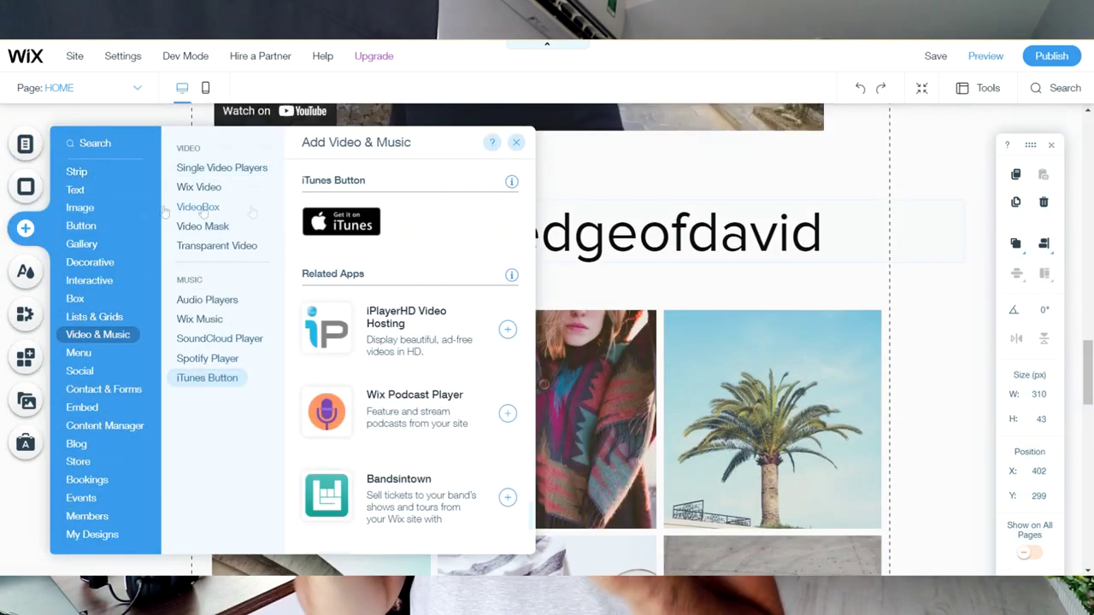
{"action": "left_click", "coordinate": [199, 319]}
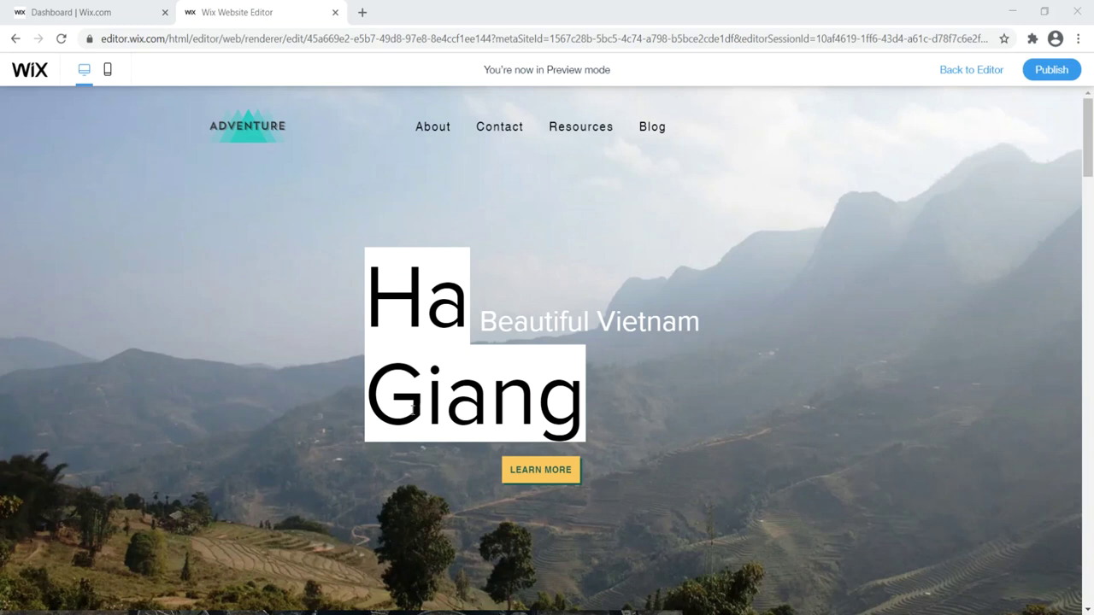
Highlight the Ha Giang and Beautiful Vietnam text in the preview, then go to the wix.com landing page
{"action": "left_click_drag", "start_coordinate": [370, 294], "coordinate": [524, 387]}
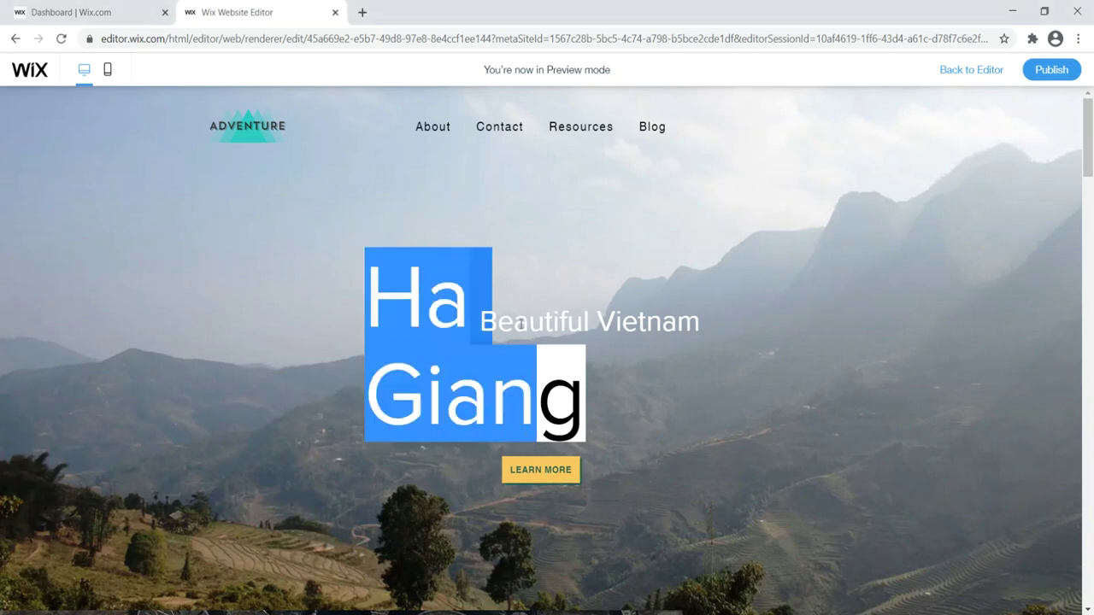
{"action": "left_click_drag", "start_coordinate": [514, 321], "coordinate": [662, 323]}
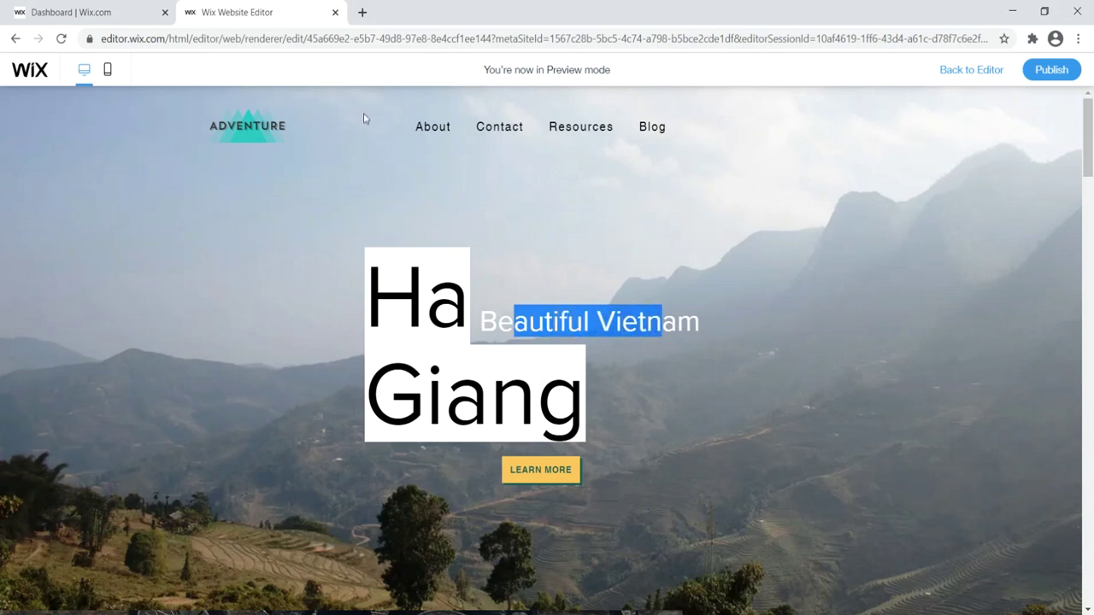
{"action": "left_click", "coordinate": [108, 72]}
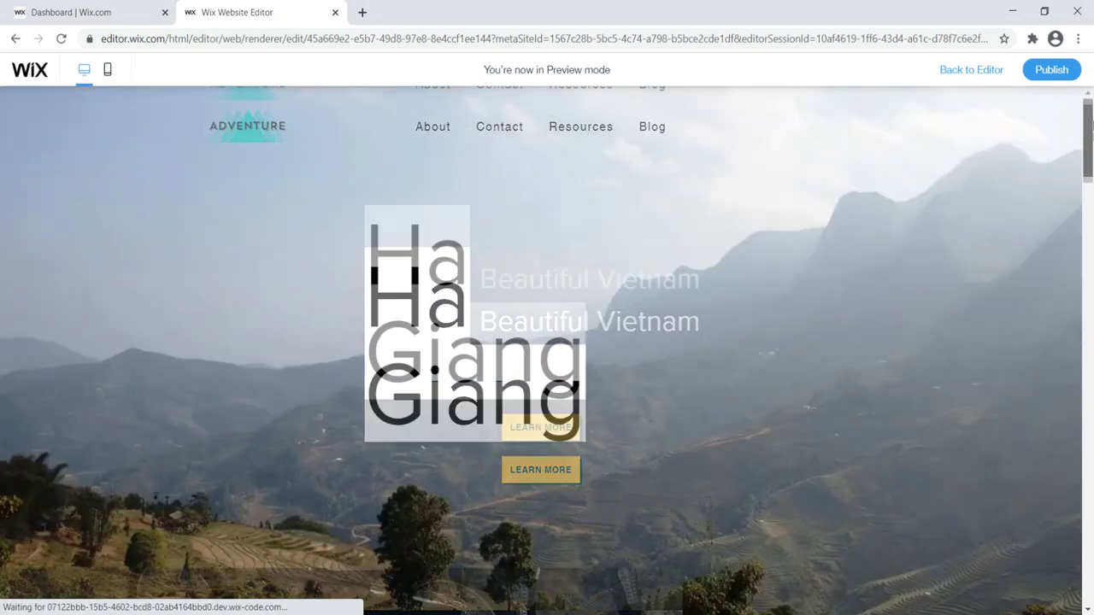
{"action": "scroll", "coordinate": [549, 398], "scroll_direction": "down", "scroll_amount": 5}
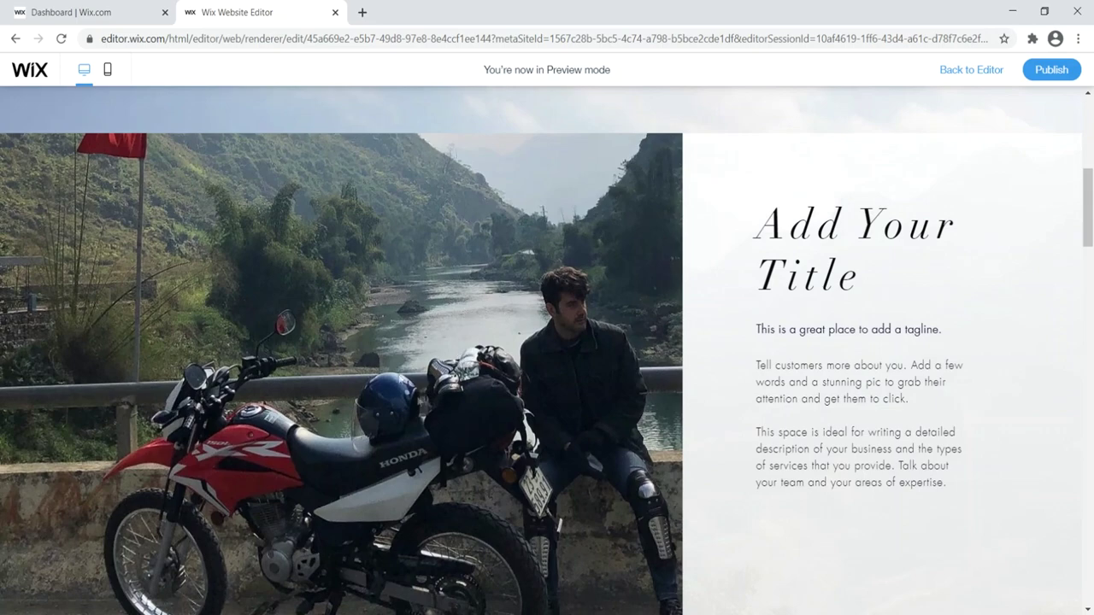
{"action": "left_click_drag", "start_coordinate": [1087, 227], "coordinate": [1089, 558]}
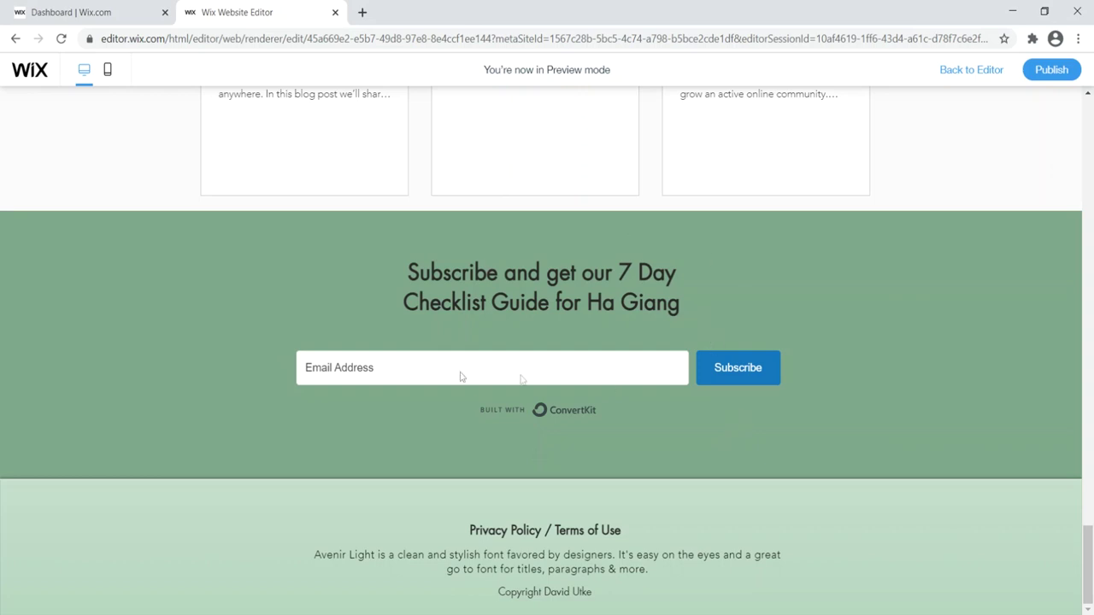
{"action": "key", "text": "ctrl+shift+Tab"}
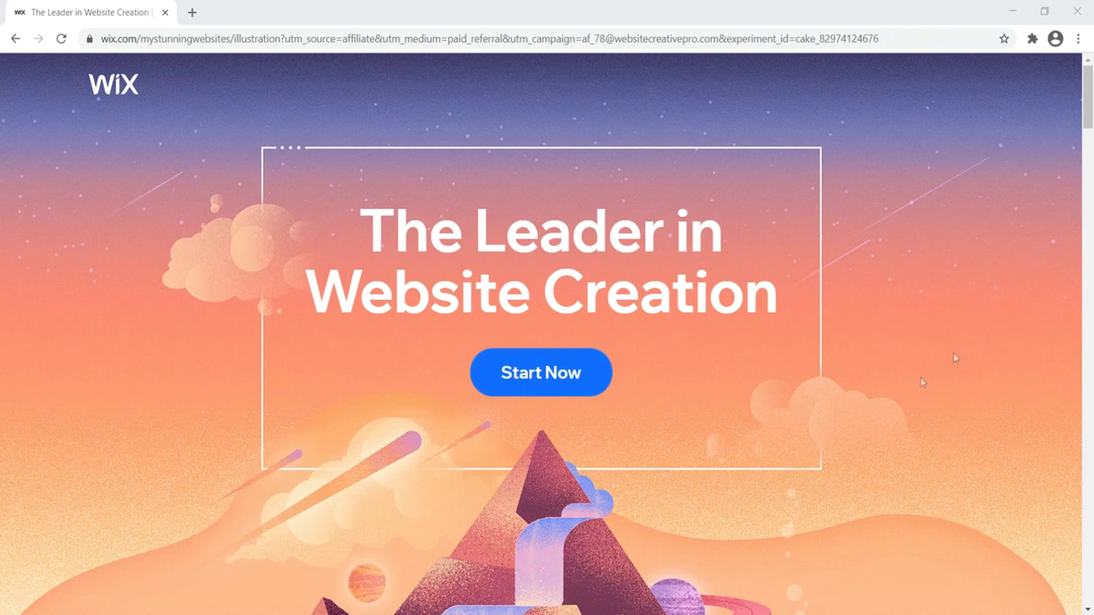
Scroll down the Wix landing page and start creating a new website
{"action": "scroll", "coordinate": [1089, 127], "scroll_direction": "down", "scroll_amount": 3}
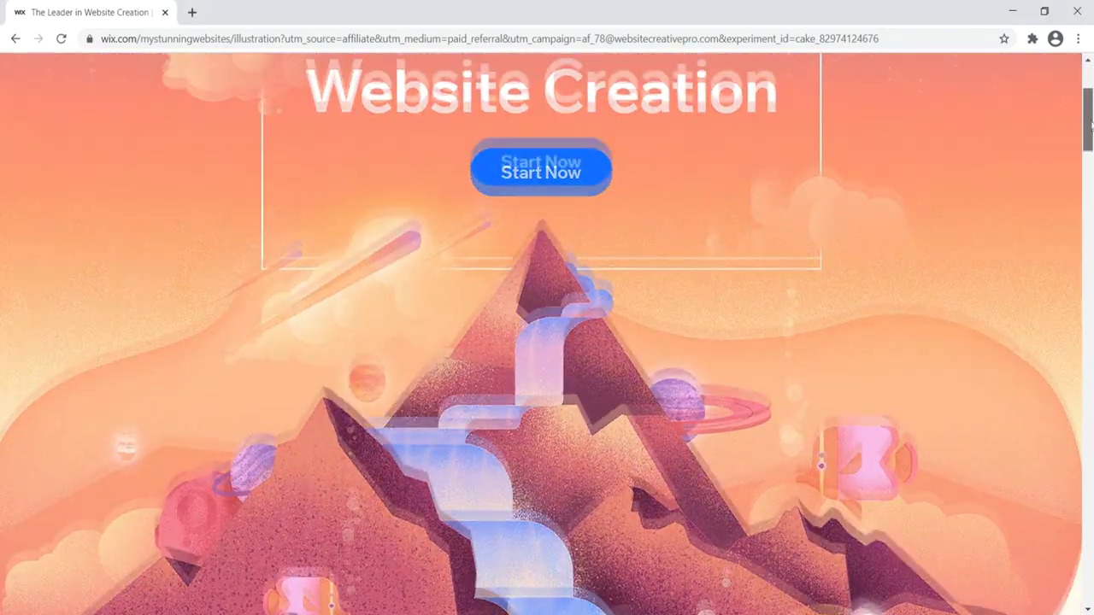
{"action": "left_click_drag", "start_coordinate": [1090, 126], "coordinate": [1052, 550]}
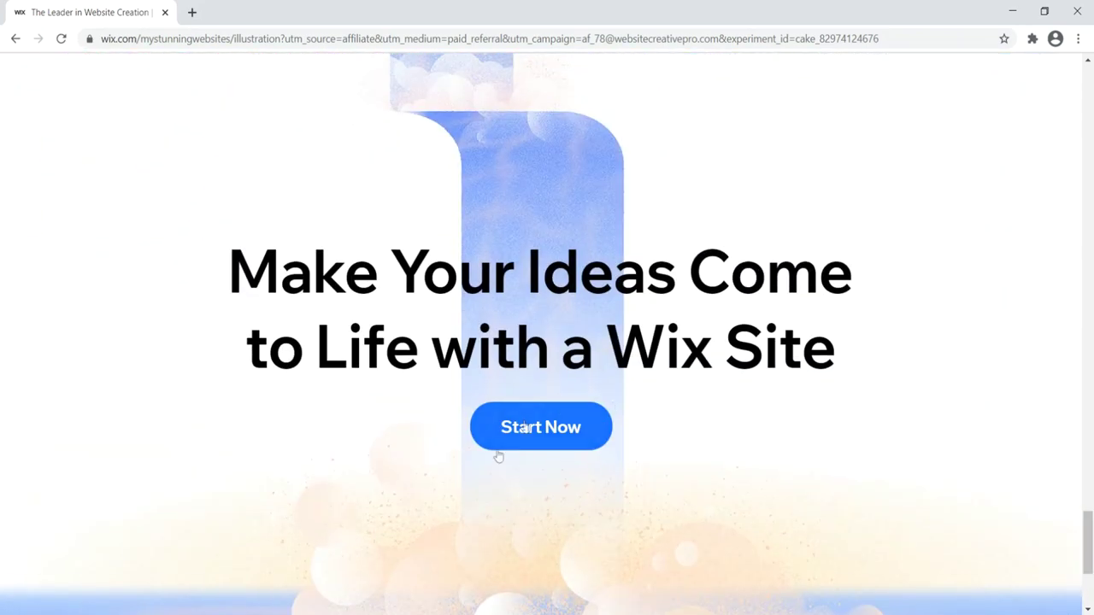
{"action": "scroll", "coordinate": [530, 453], "scroll_direction": "down", "scroll_amount": 2}
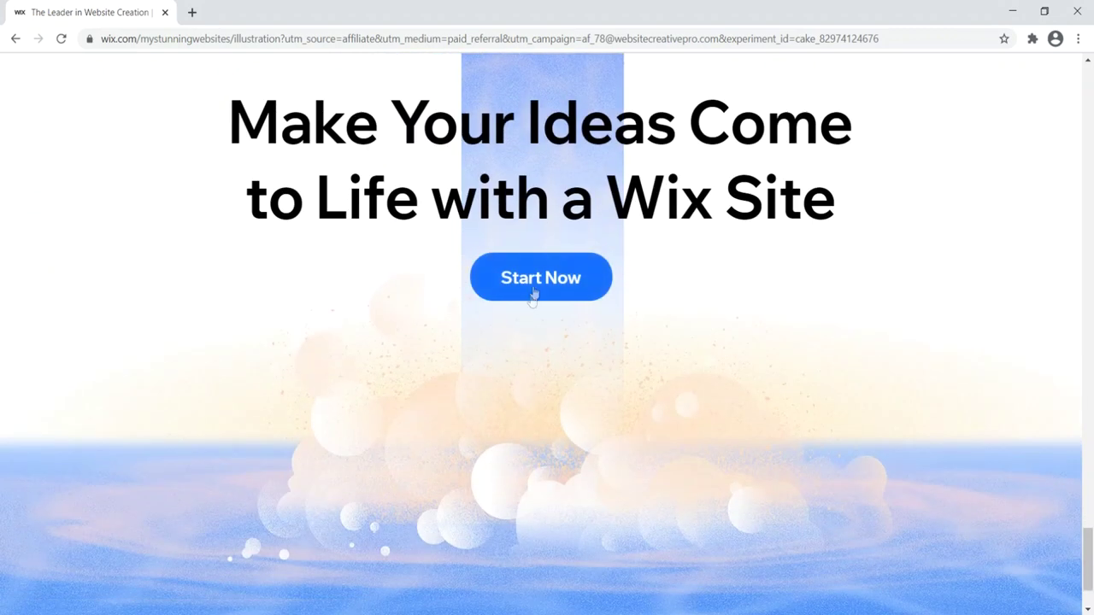
{"action": "left_click", "coordinate": [536, 287]}
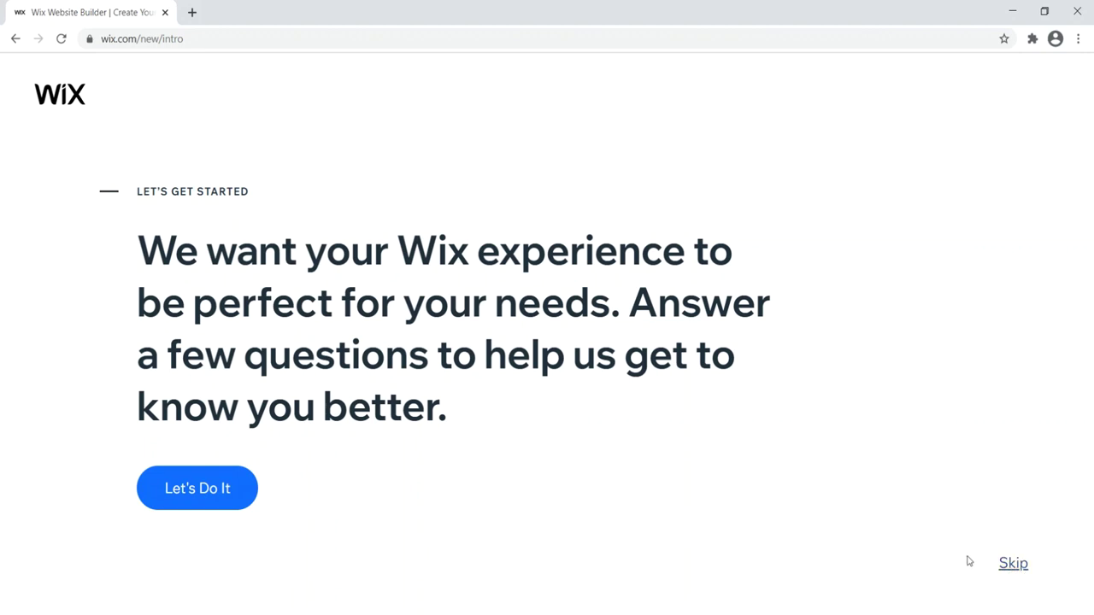
Skip the questionnaire and pick Choose a Template under Create Your Website with the Editor
{"action": "left_click", "coordinate": [1012, 563]}
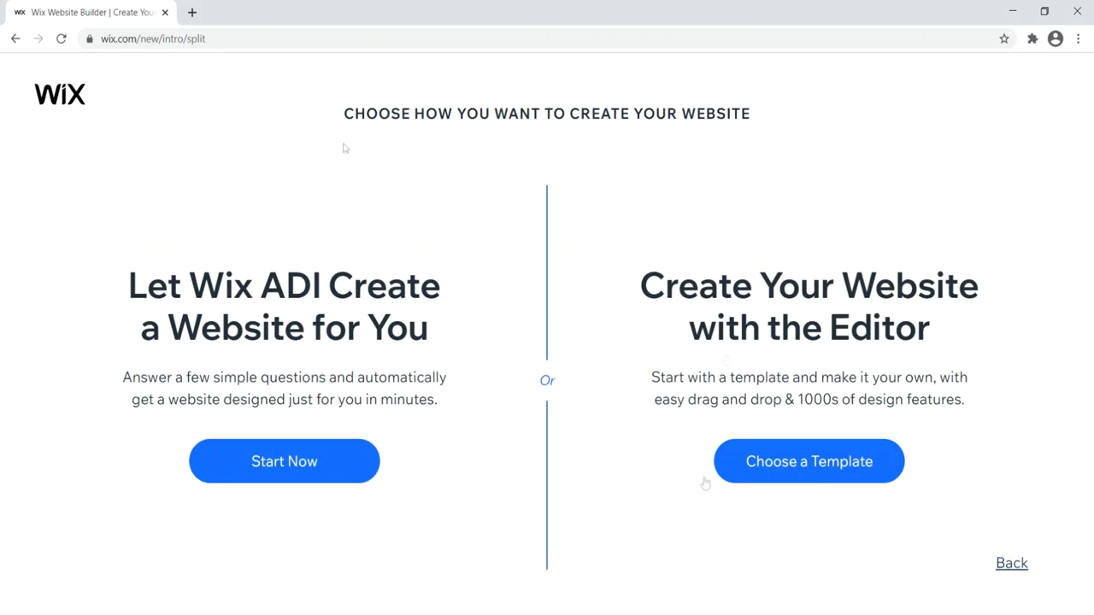
{"action": "left_click_drag", "start_coordinate": [339, 115], "coordinate": [742, 120]}
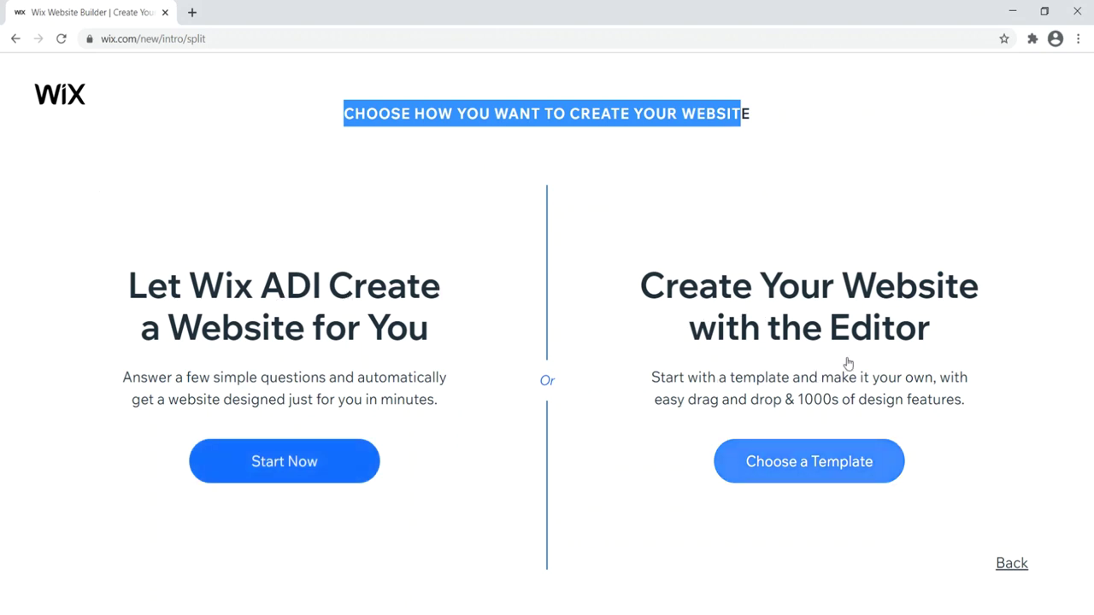
{"action": "left_click", "coordinate": [866, 450]}
{"action": "left_click", "coordinate": [788, 468]}
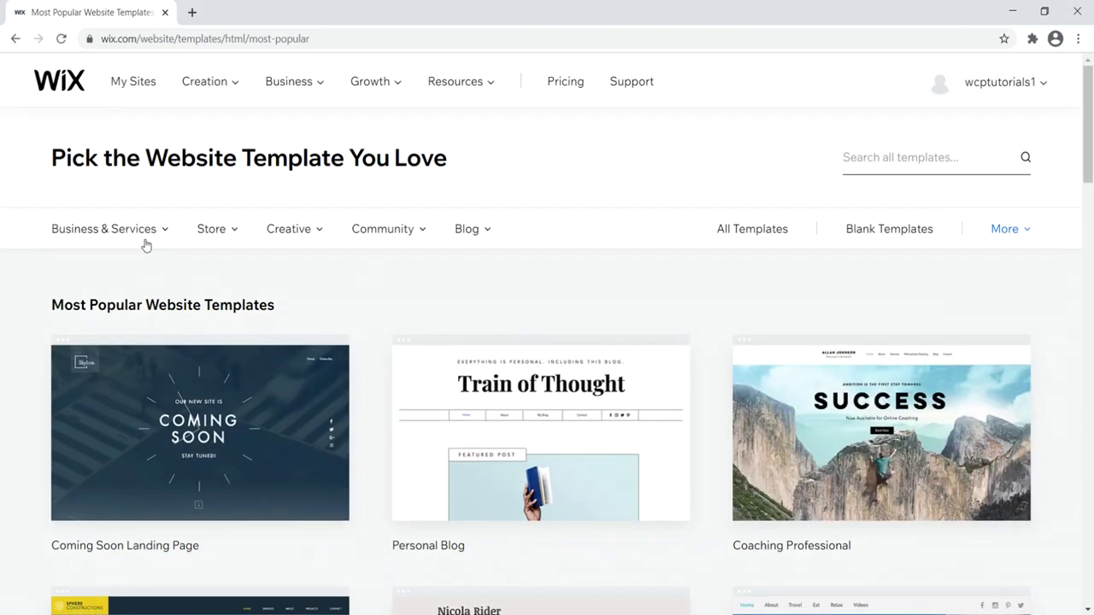
Browse the template gallery categories and scroll through the Most Popular templates
{"action": "left_click_drag", "start_coordinate": [79, 160], "coordinate": [376, 159]}
{"action": "mouse_move", "coordinate": [1088, 120]}
{"action": "left_mouse_down"}
{"action": "mouse_move", "coordinate": [1088, 150]}
{"action": "mouse_move", "coordinate": [1091, 97]}
{"action": "mouse_move", "coordinate": [1091, 114]}
{"action": "left_mouse_up"}
{"action": "scroll", "coordinate": [1092, 158], "scroll_direction": "up", "scroll_amount": 5}
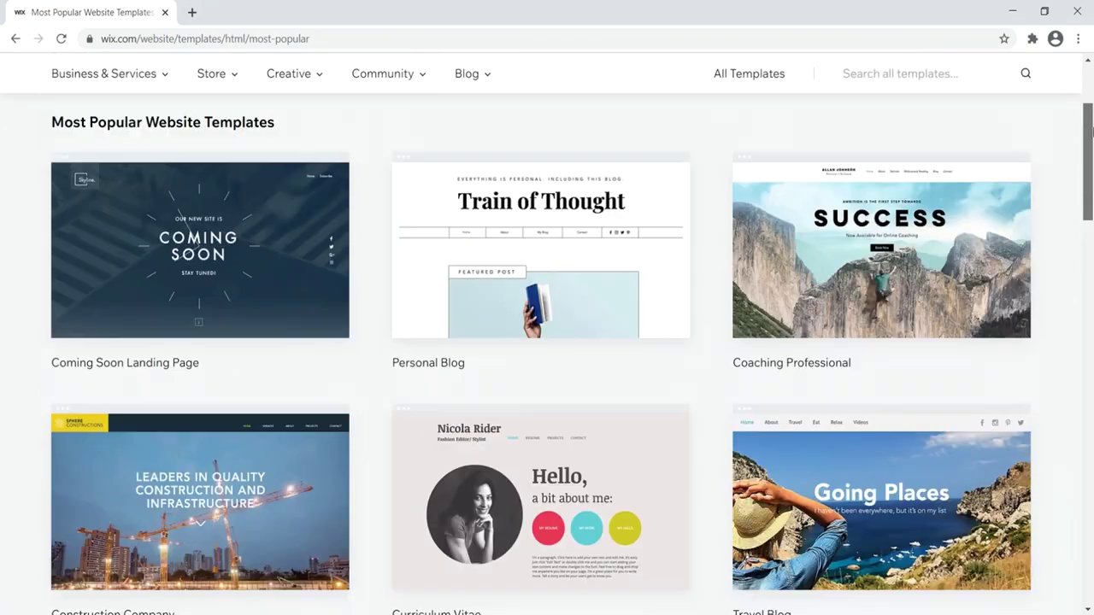
{"action": "left_click_drag", "start_coordinate": [72, 158], "coordinate": [376, 158]}
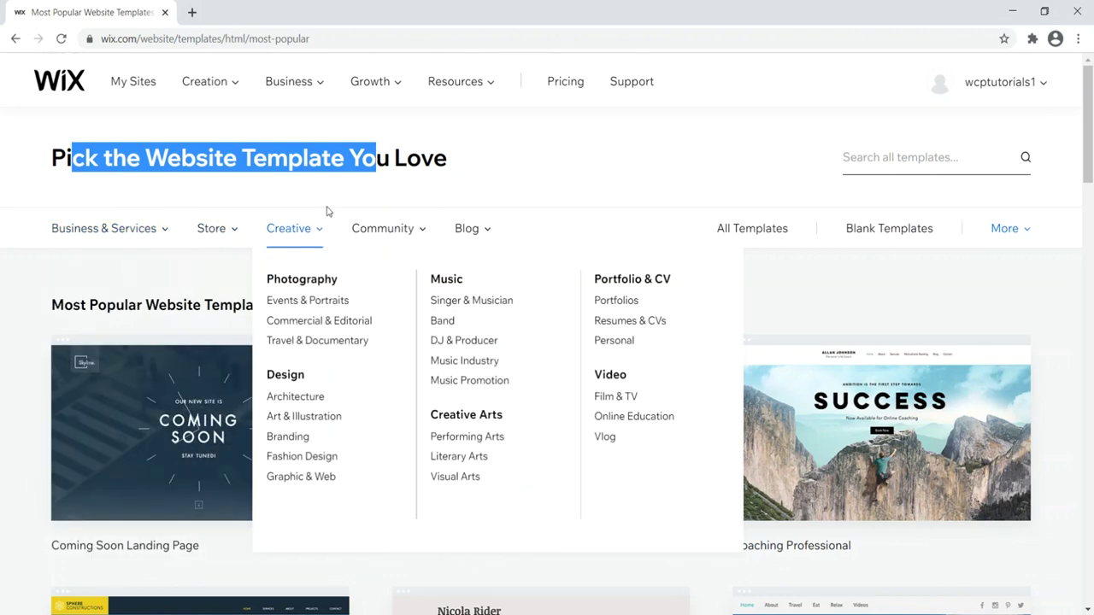
{"action": "mouse_move", "coordinate": [475, 235]}
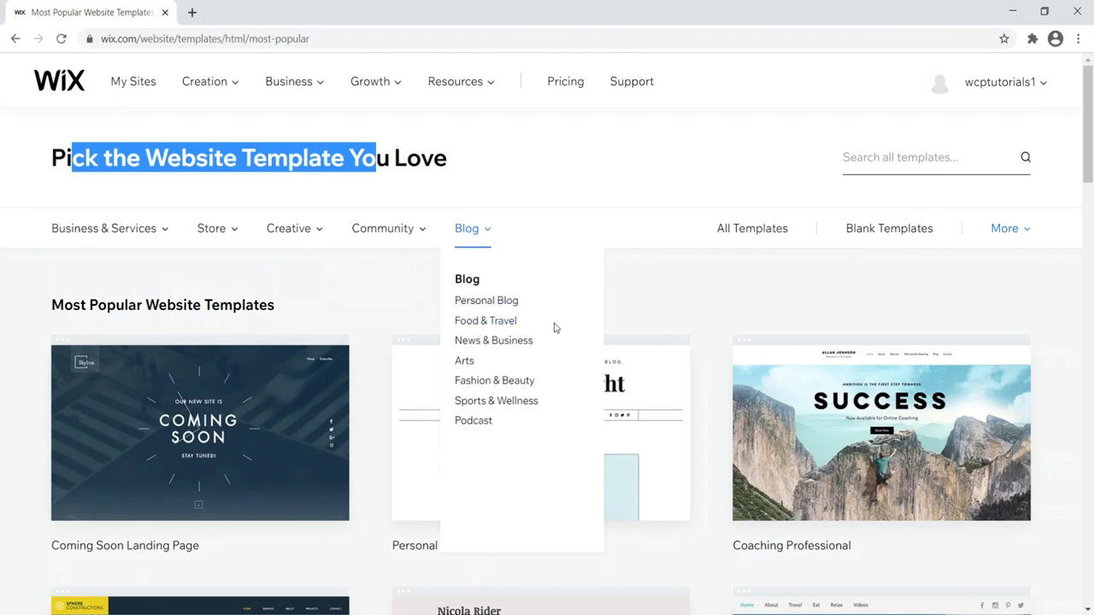
{"action": "left_click_drag", "start_coordinate": [1088, 126], "coordinate": [1092, 224]}
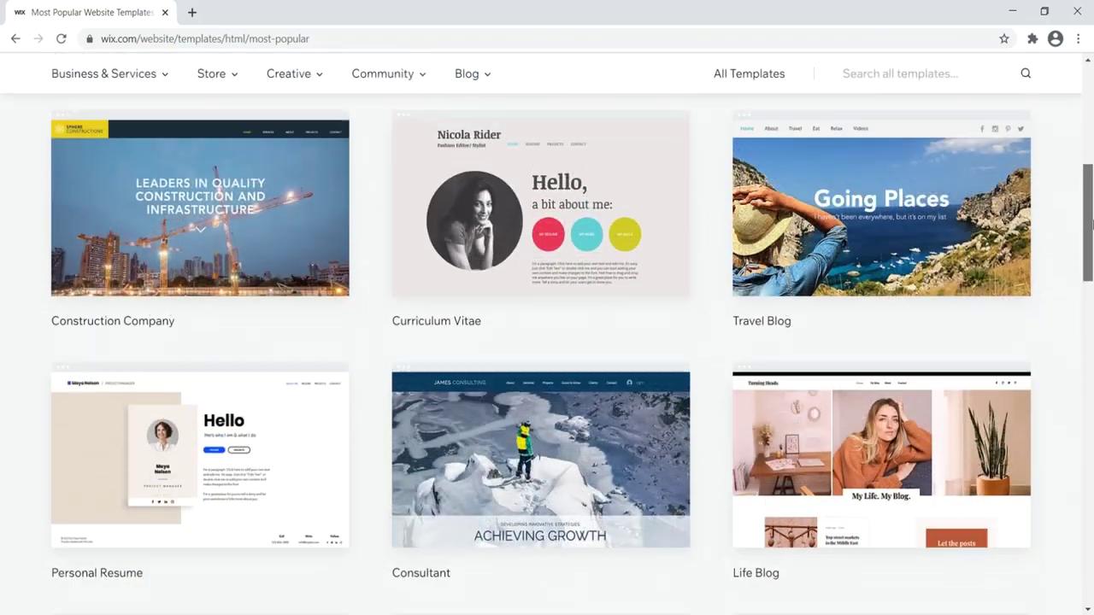
{"action": "scroll", "coordinate": [575, 426], "scroll_direction": "down", "scroll_amount": 6}
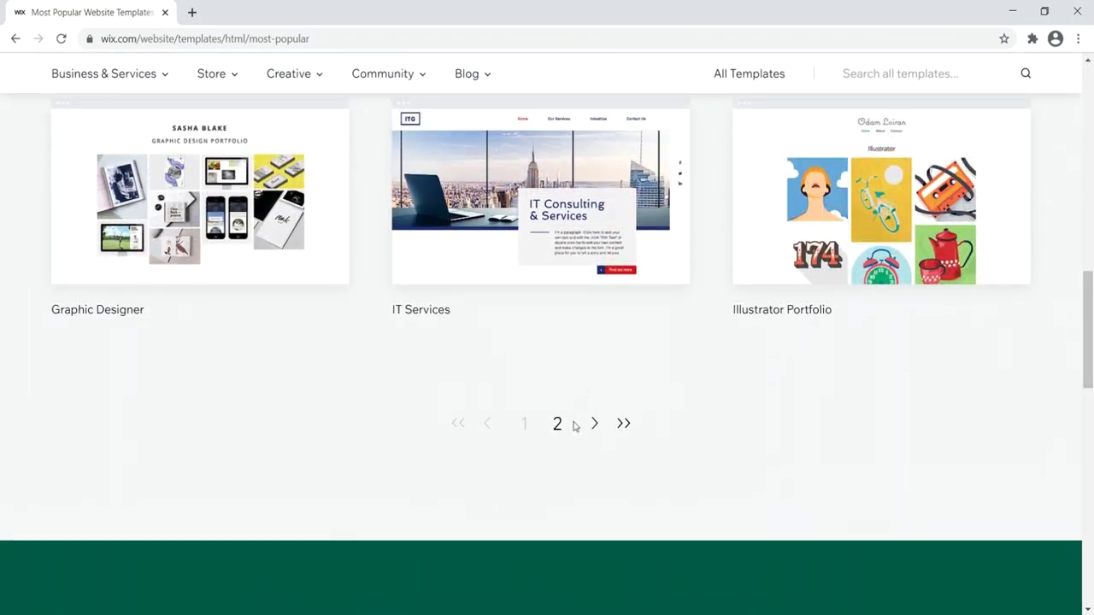
{"action": "left_click_drag", "start_coordinate": [1089, 362], "coordinate": [1088, 158]}
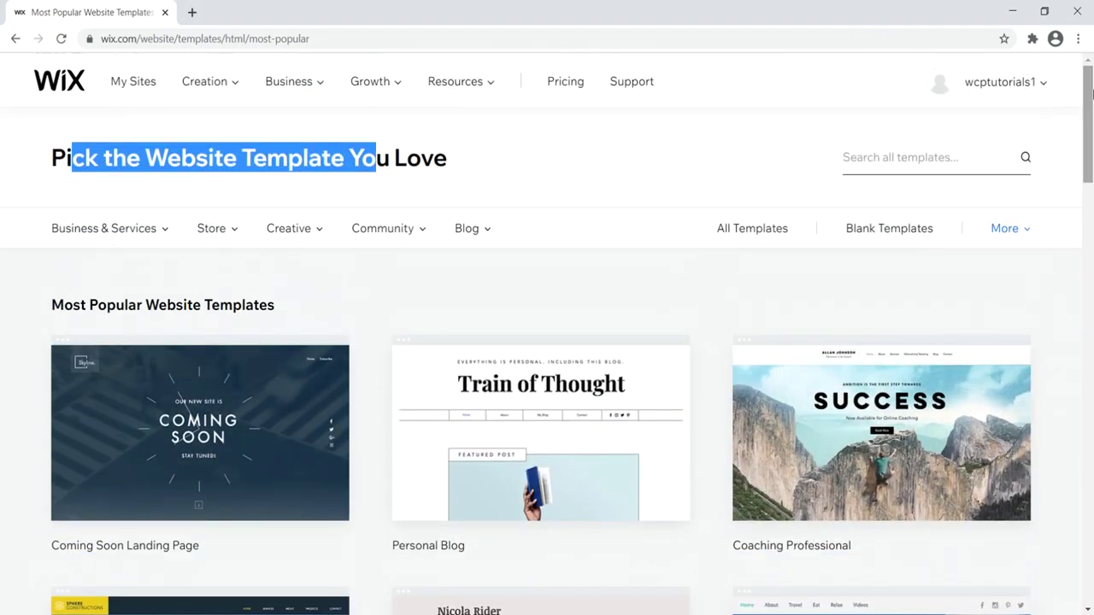
Search all templates for 'tech'
{"action": "left_click", "coordinate": [903, 161]}
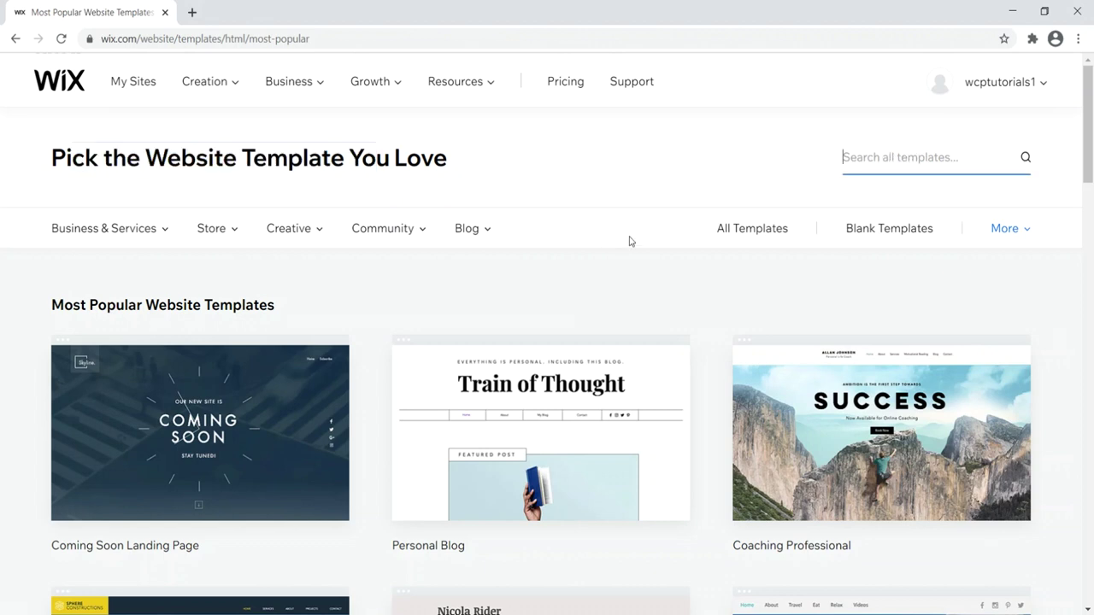
{"action": "type", "text": "tech"}
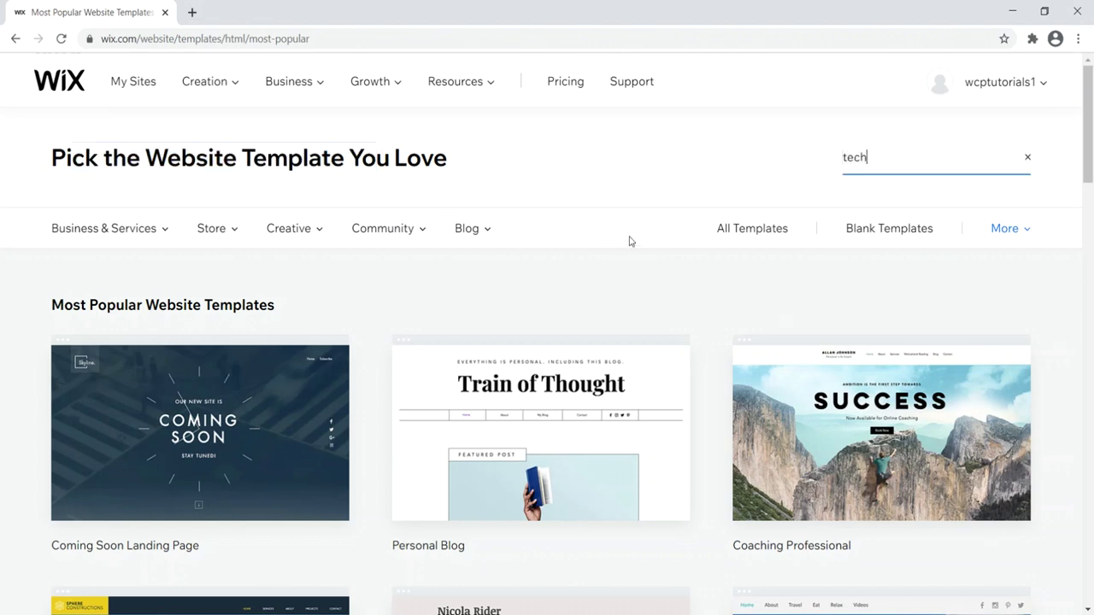
{"action": "key", "text": "Return"}
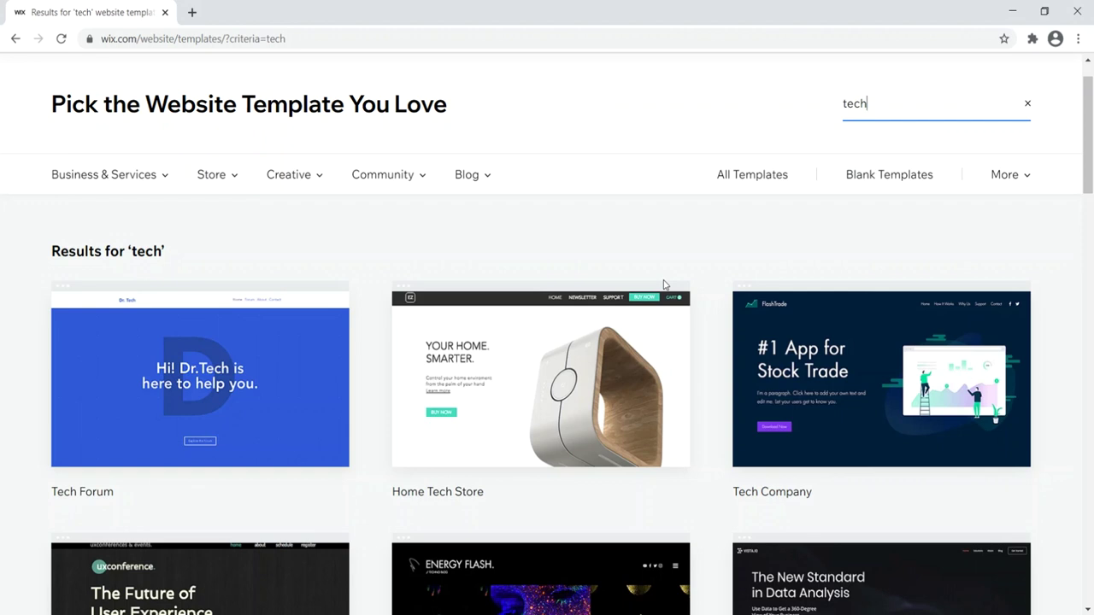
Filter to Blank templates and open Start from Scratch in the editor
{"action": "left_click", "coordinate": [870, 184]}
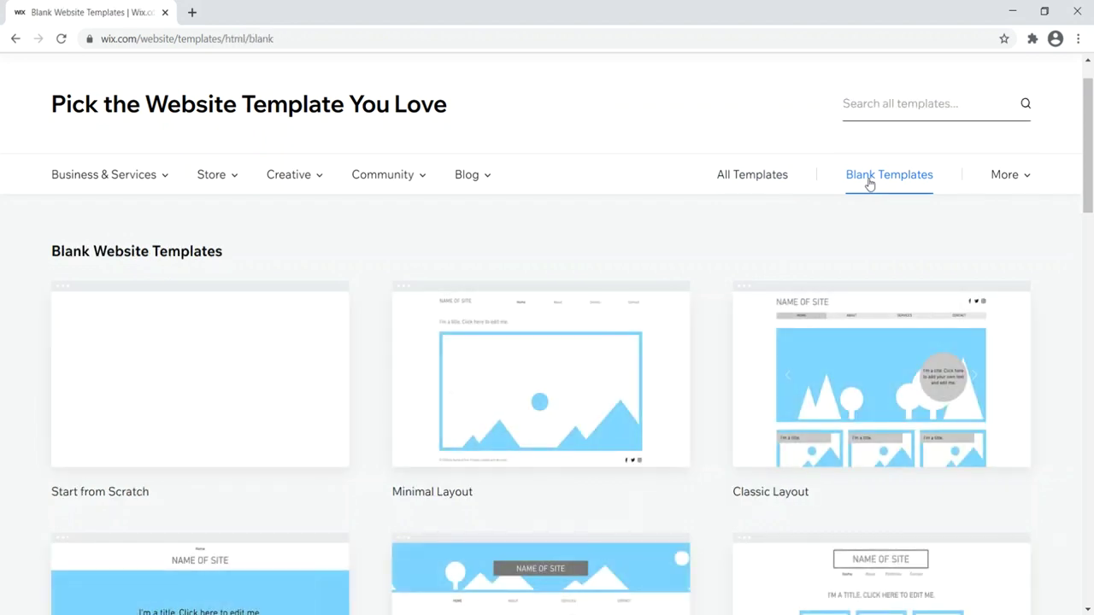
{"action": "mouse_move", "coordinate": [233, 366]}
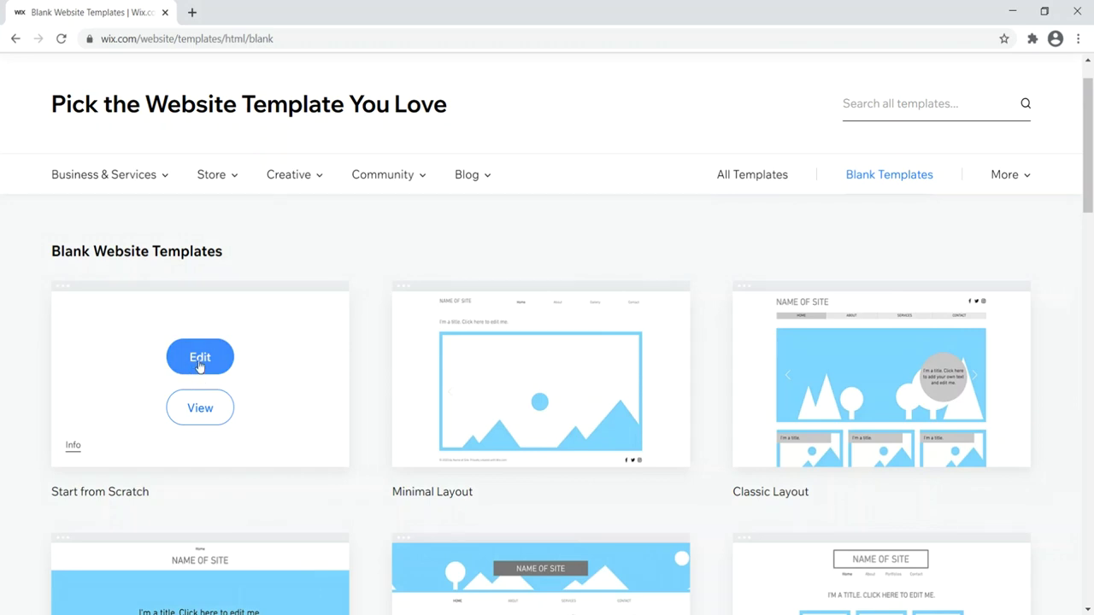
{"action": "left_click", "coordinate": [199, 363]}
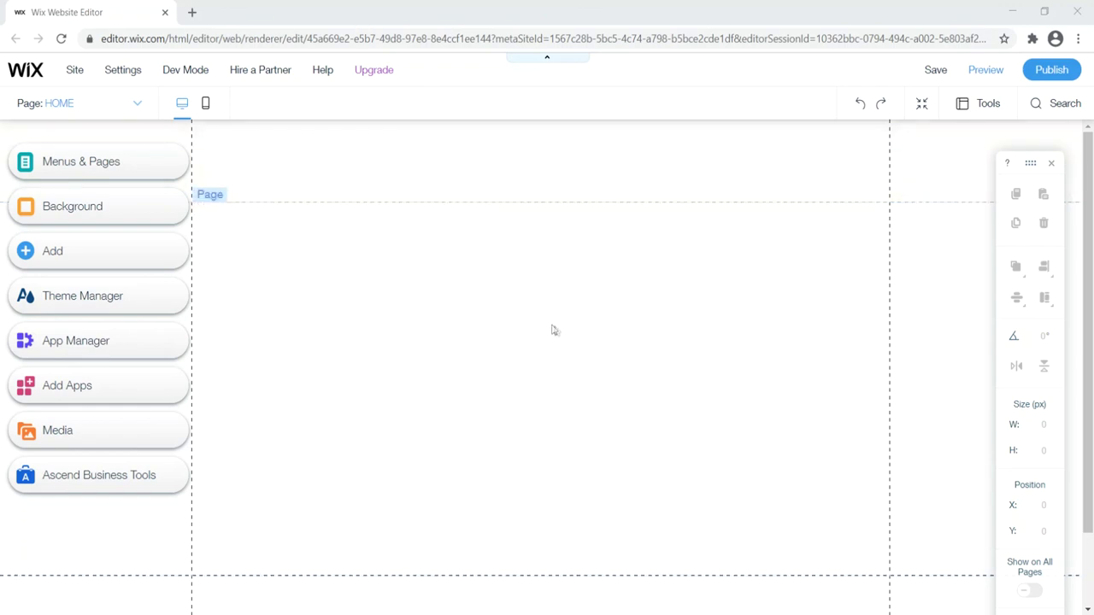
Load websitecreativepro.com in a new tab, then return to the Wix editor tab
{"action": "left_click", "coordinate": [192, 12]}
{"action": "type", "text": "websitecreativepro.com"}
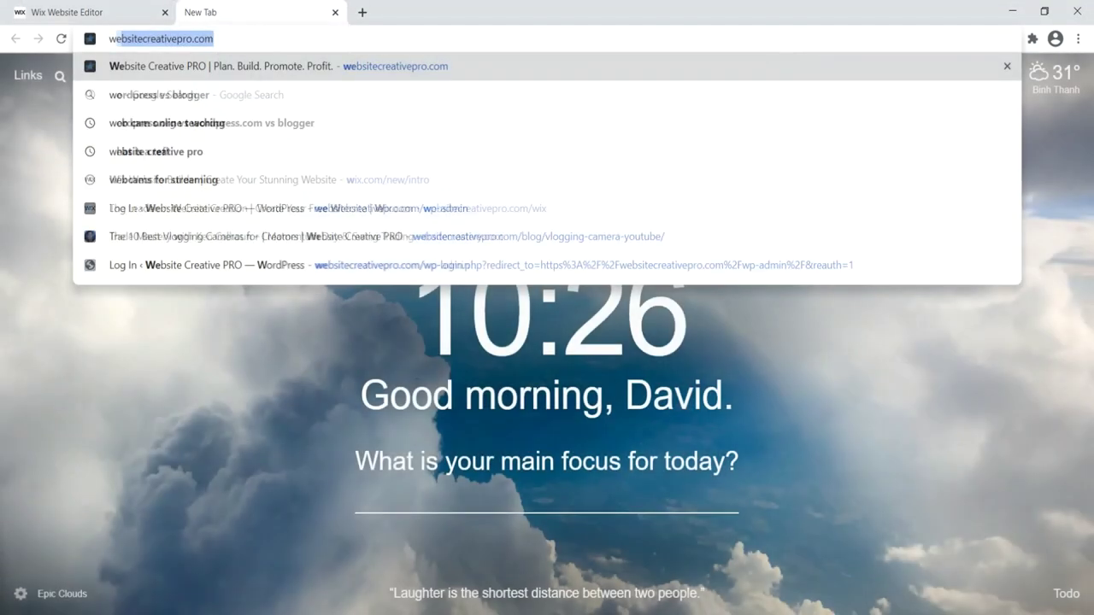
{"action": "key", "text": "Return"}
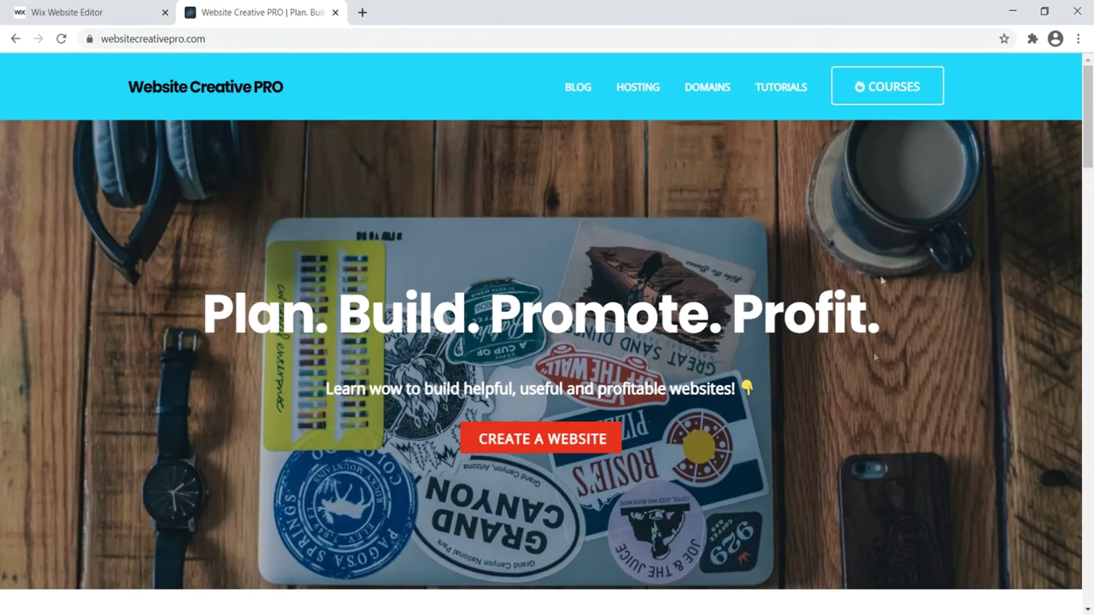
{"action": "left_click", "coordinate": [69, 12]}
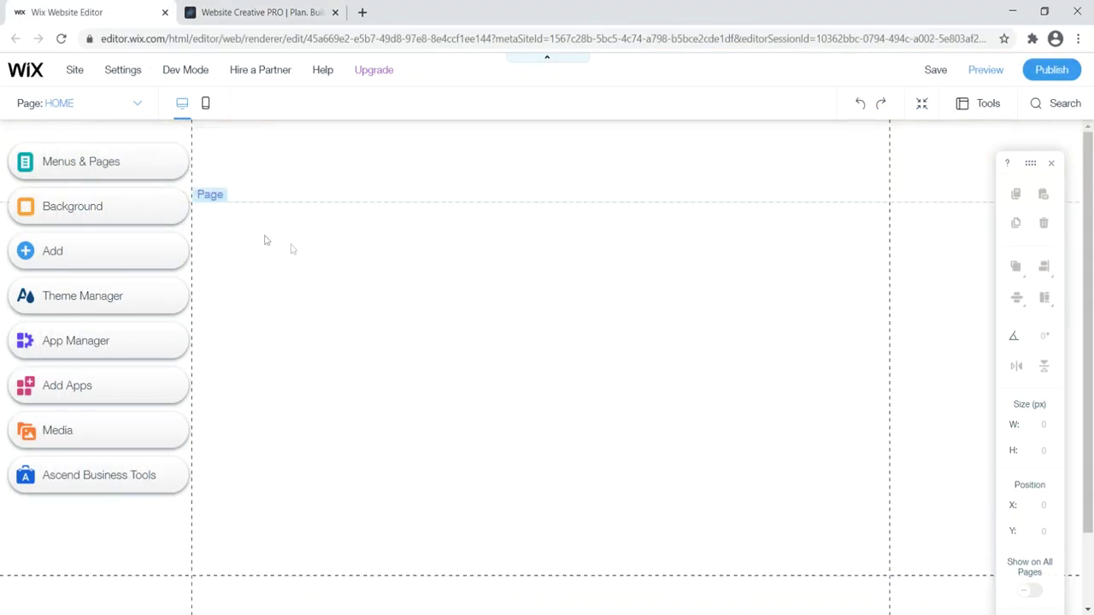
Open the page Background settings and browse the Selected Backgrounds
{"action": "left_click", "coordinate": [73, 207]}
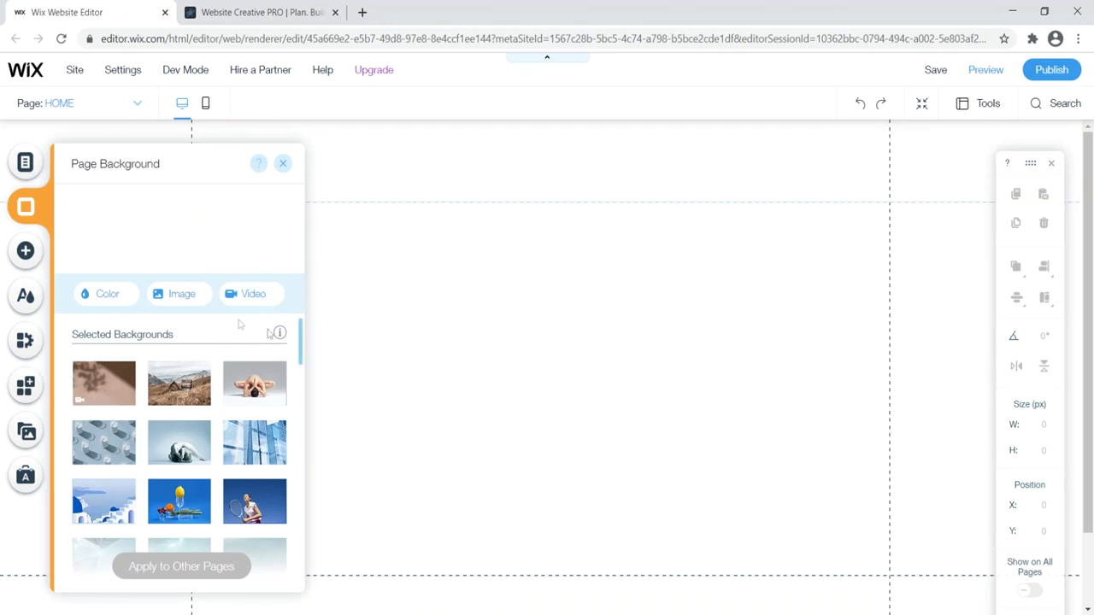
{"action": "scroll", "coordinate": [192, 448], "scroll_direction": "down", "scroll_amount": 10}
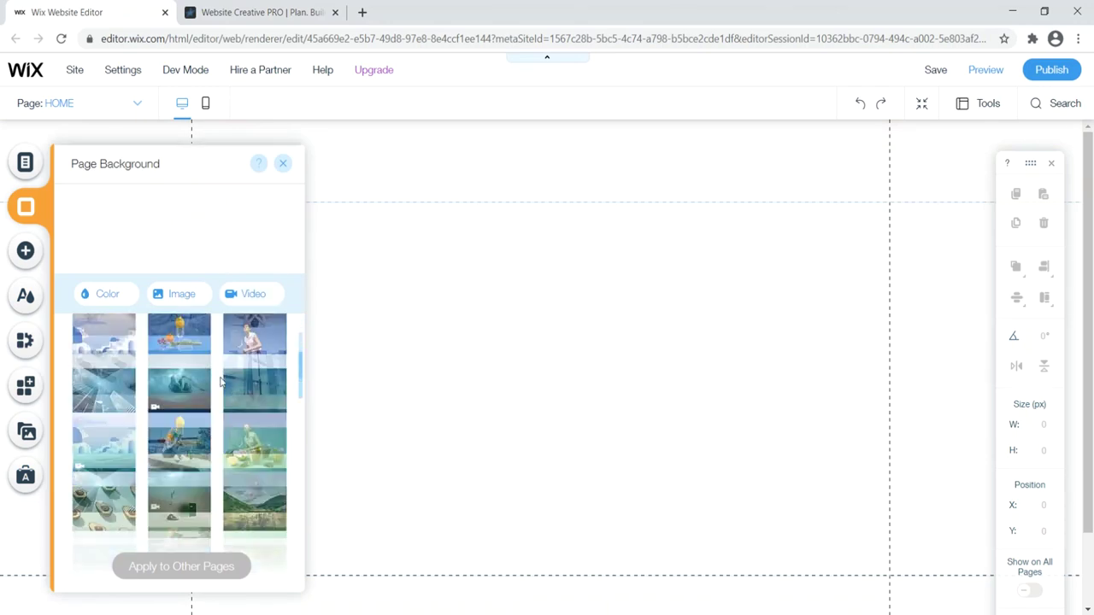
{"action": "scroll", "coordinate": [188, 428], "scroll_direction": "up", "scroll_amount": 10}
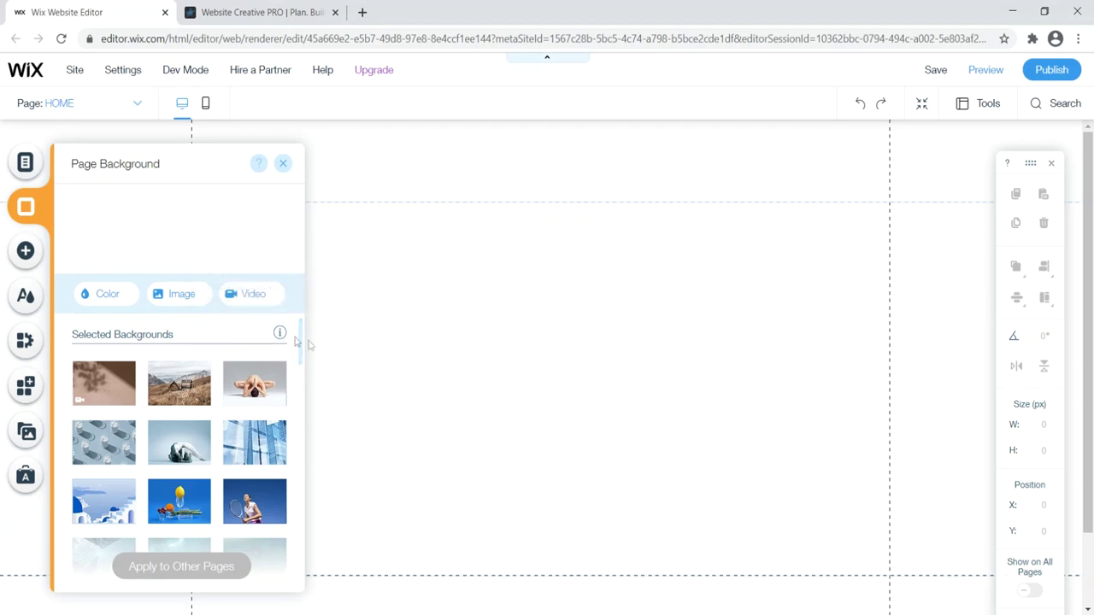
{"action": "scroll", "coordinate": [196, 410], "scroll_direction": "down", "scroll_amount": 3}
{"action": "mouse_move", "coordinate": [192, 408]}
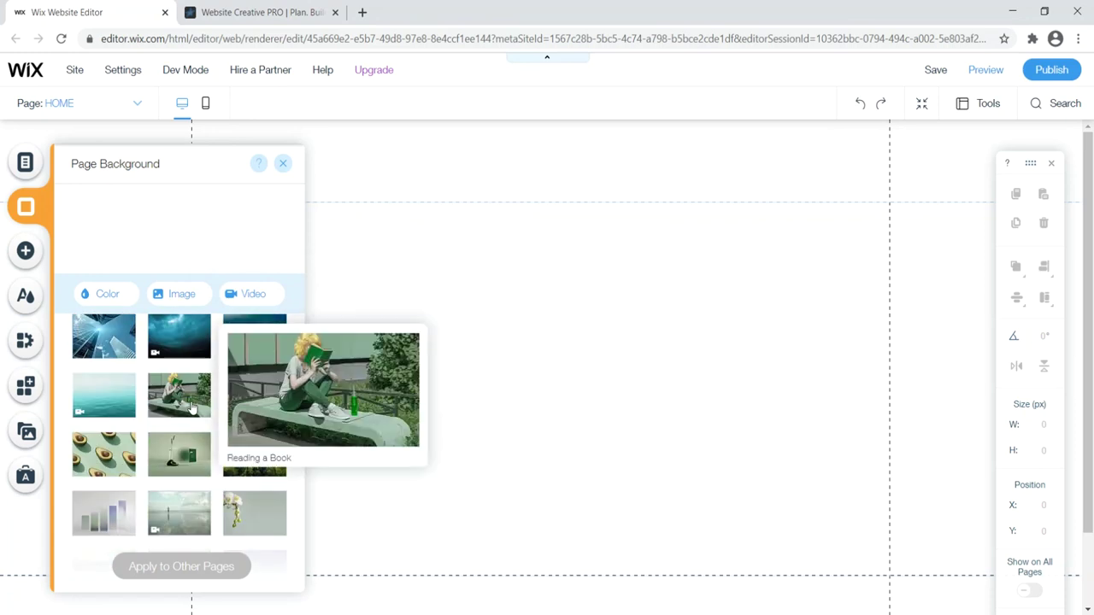
{"action": "scroll", "coordinate": [193, 410], "scroll_direction": "up", "scroll_amount": 3}
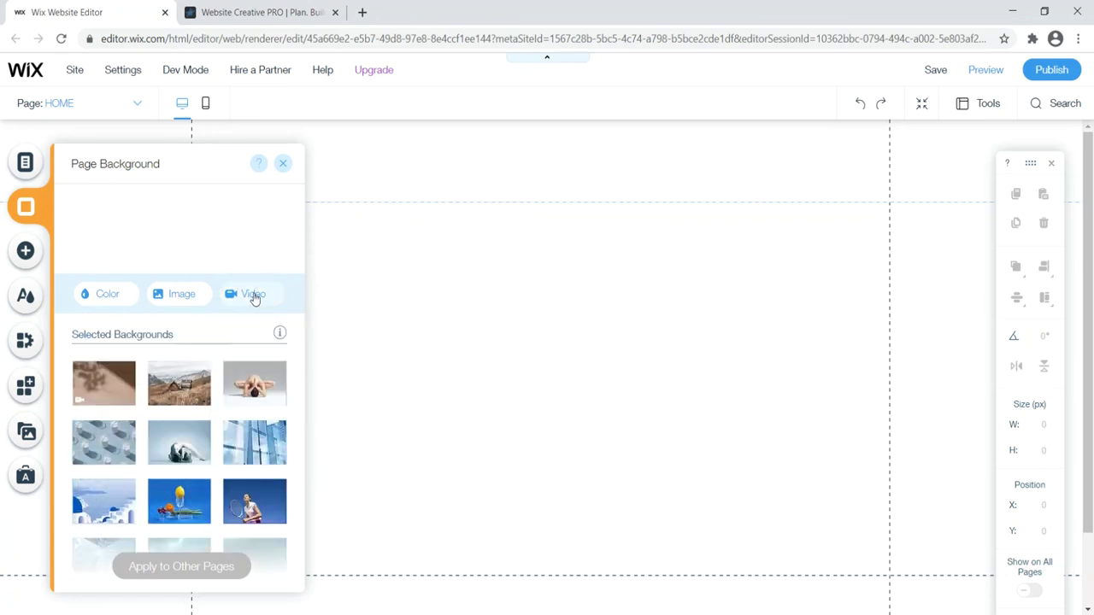
Select the 'Plan. Build. Promote. Profit.' heading on Website Creative PRO, then choose Image as the background
{"action": "left_click", "coordinate": [283, 12]}
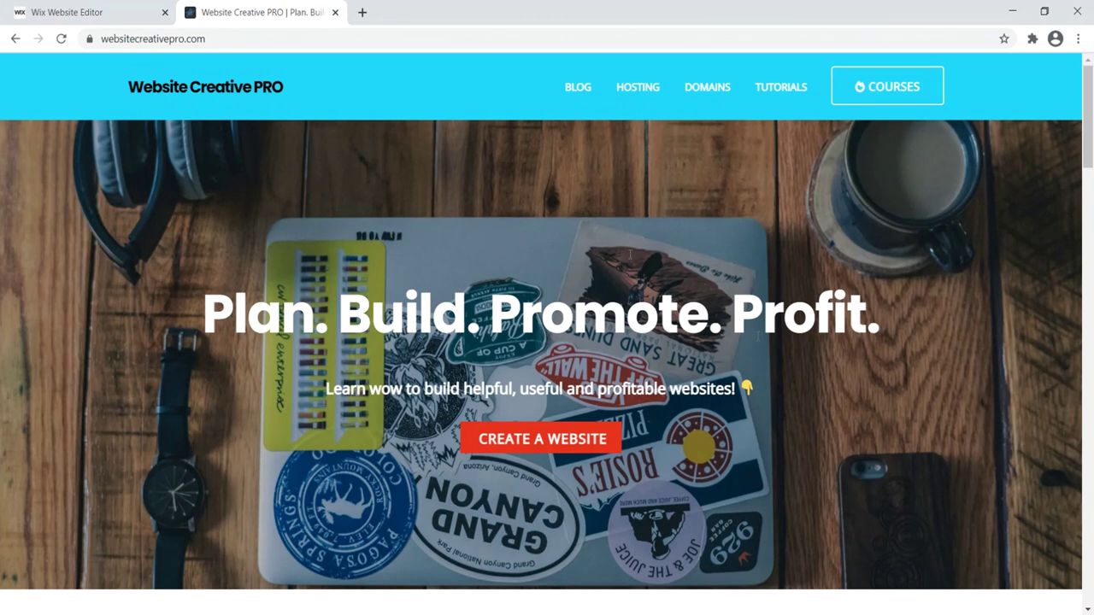
{"action": "left_click_drag", "start_coordinate": [191, 310], "coordinate": [903, 325]}
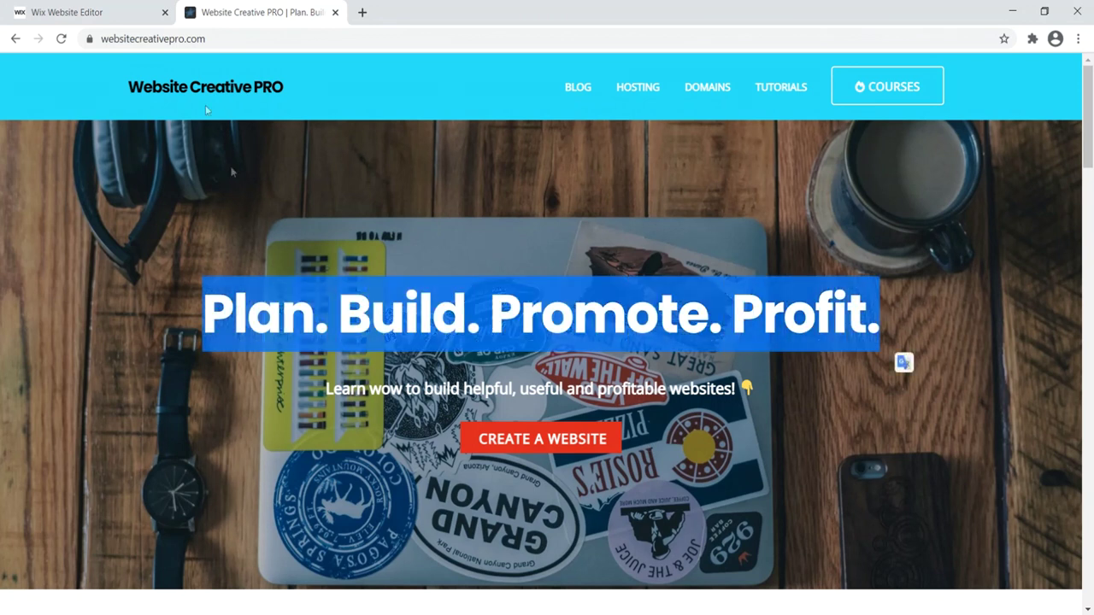
{"action": "left_click", "coordinate": [68, 12]}
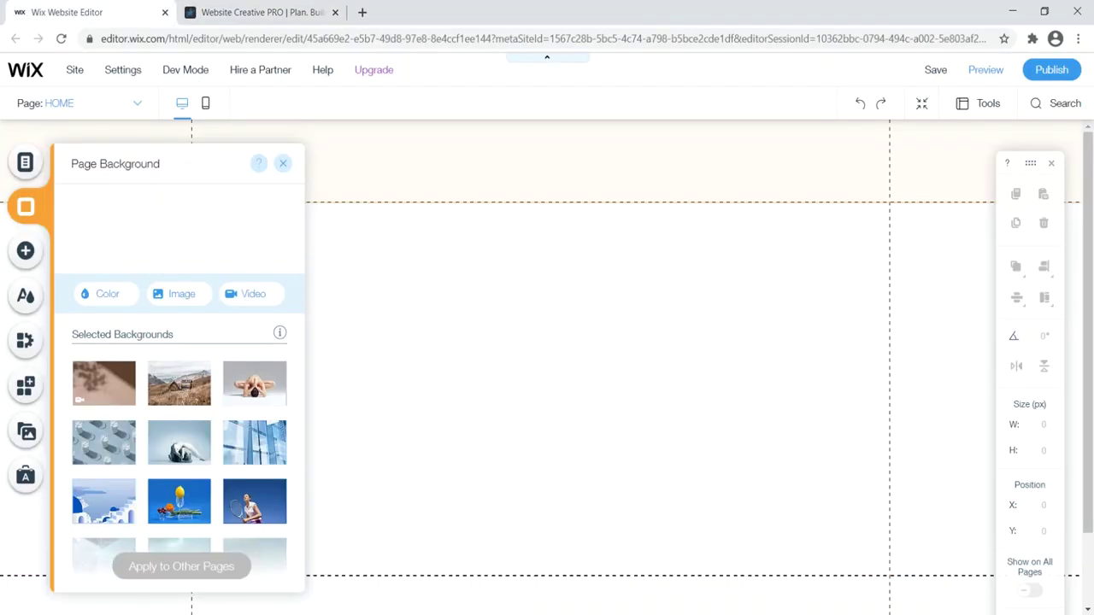
{"action": "left_click", "coordinate": [182, 296]}
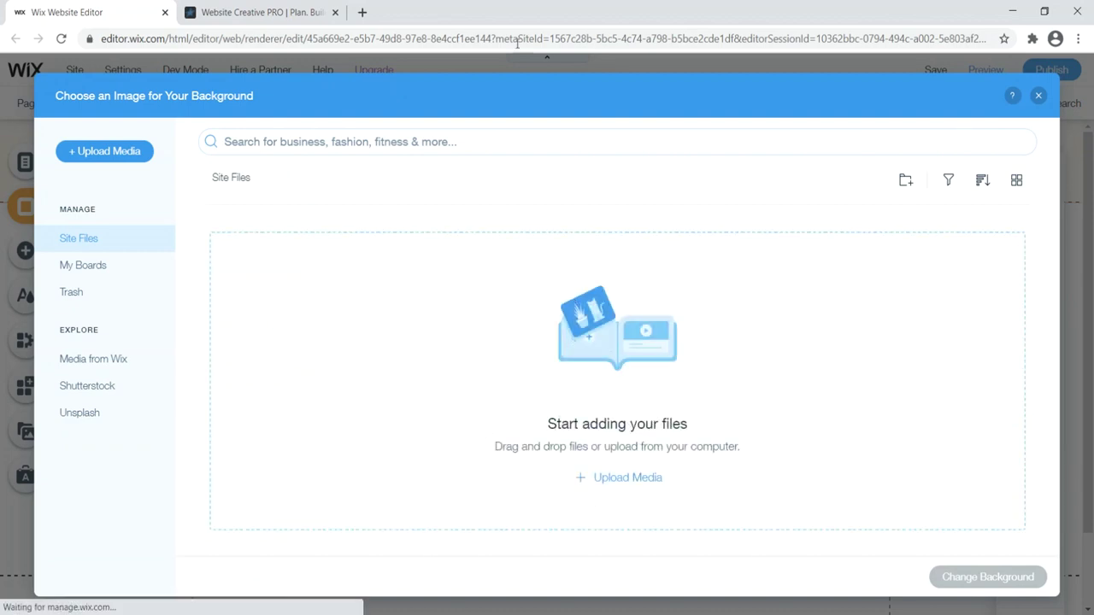
Restore the browser window and drag bg ha giang.jpg from the desktop into Site Files
{"action": "left_click", "coordinate": [1044, 11]}
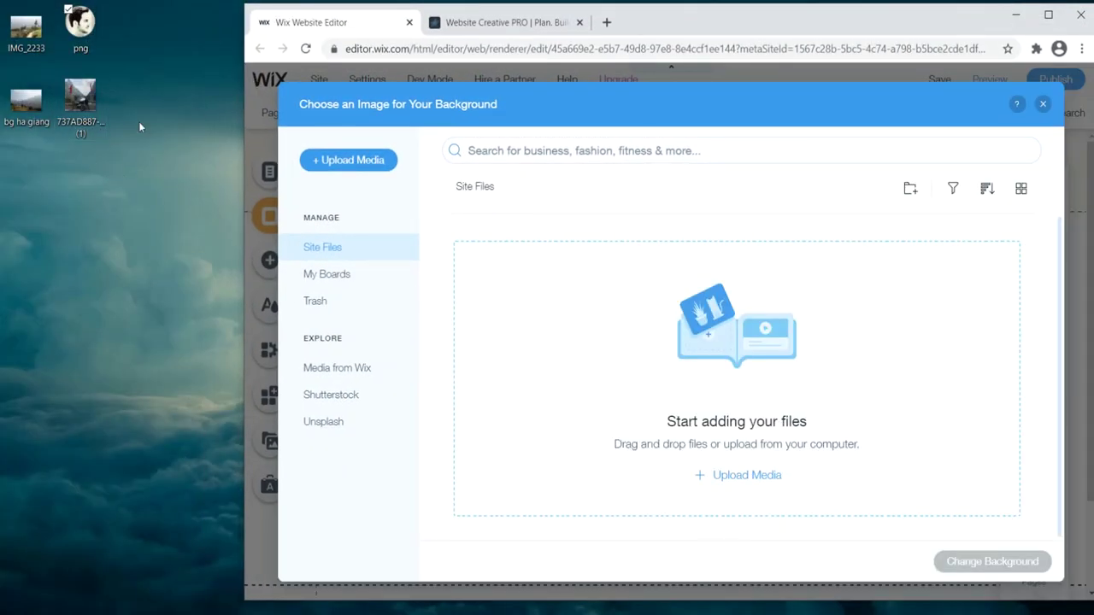
{"action": "left_click_drag", "start_coordinate": [26, 101], "coordinate": [605, 316]}
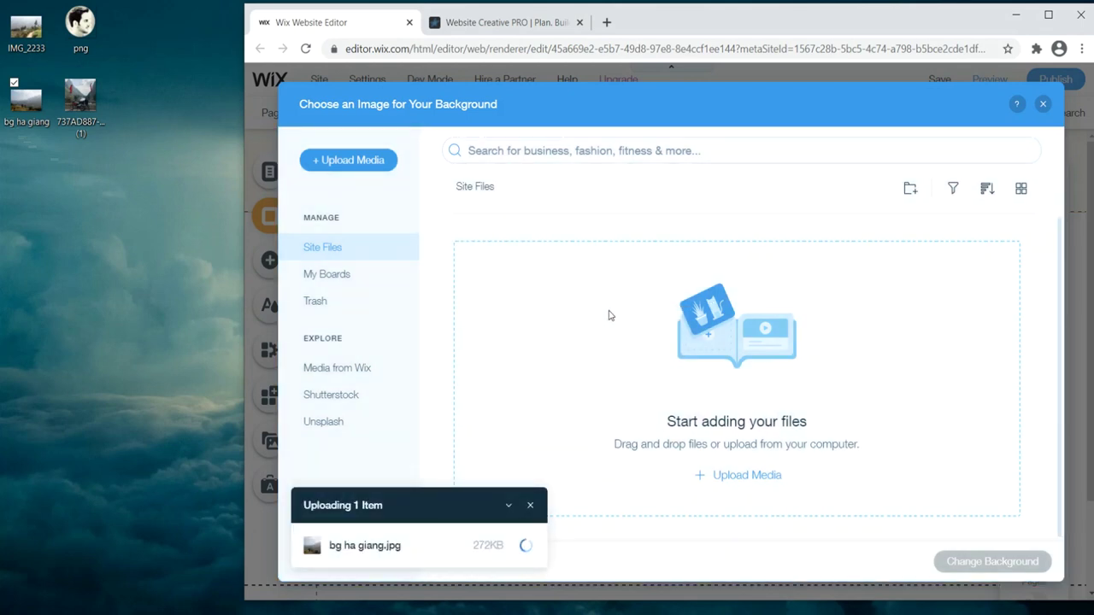
{"action": "right_click", "coordinate": [26, 116]}
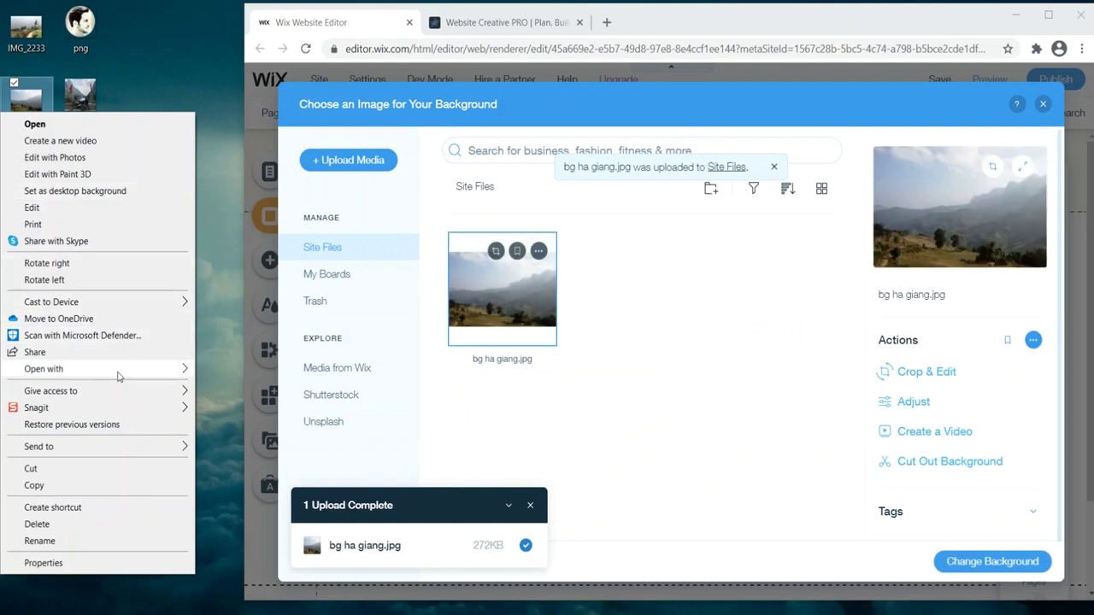
{"action": "mouse_move", "coordinate": [134, 378]}
{"action": "left_click", "coordinate": [226, 418]}
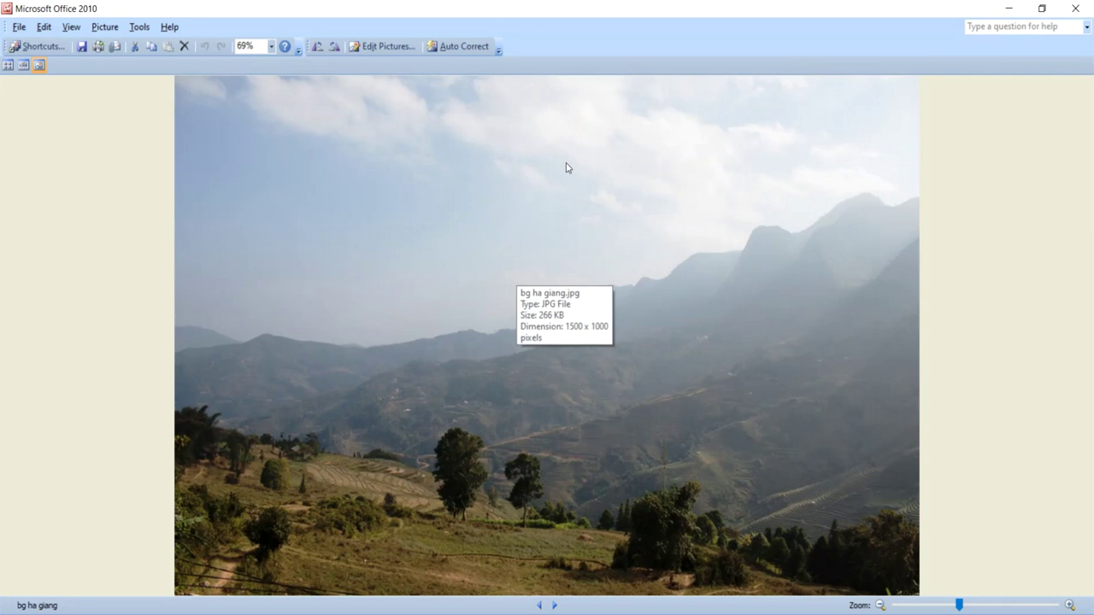
{"action": "left_click", "coordinate": [382, 46]}
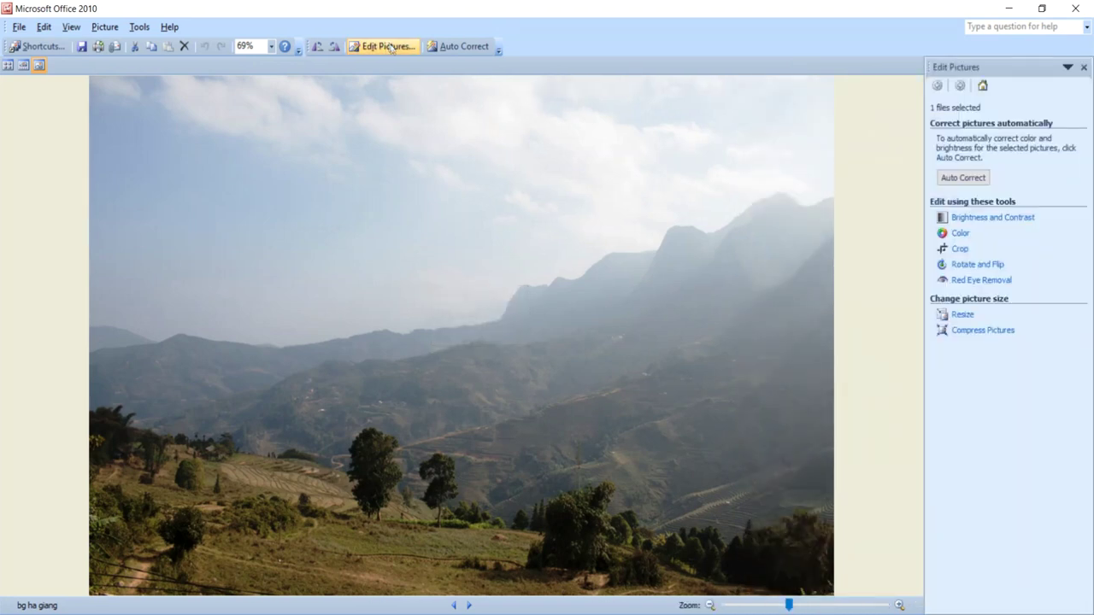
{"action": "left_click", "coordinate": [963, 315]}
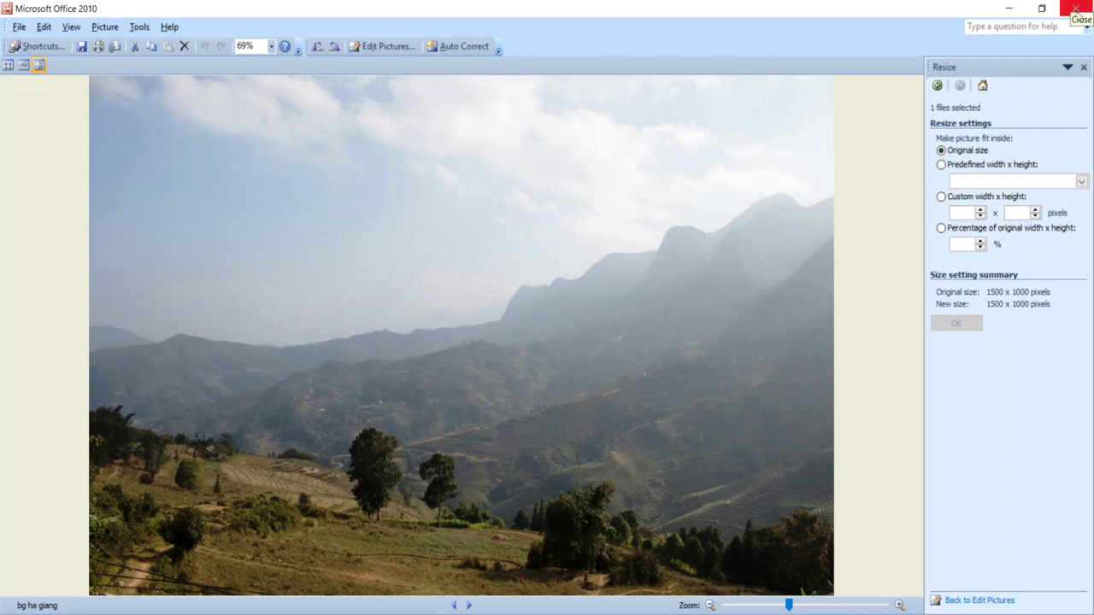
{"action": "left_click", "coordinate": [1077, 7]}
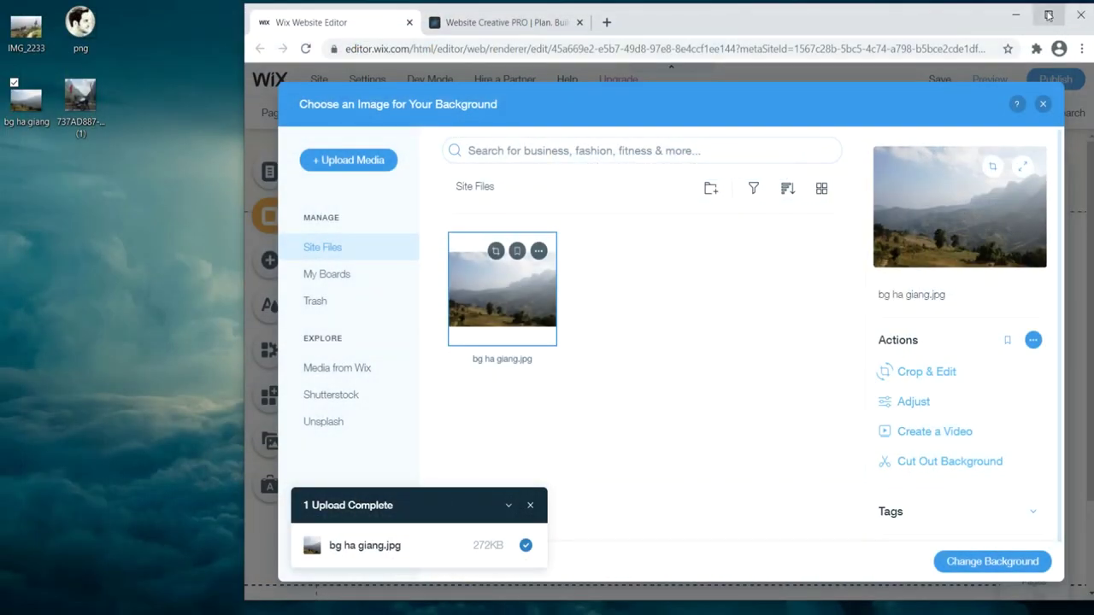
Maximize the browser, check the photo's tags, and apply bg ha giang.jpg as the HOME page background
{"action": "left_click", "coordinate": [1048, 15]}
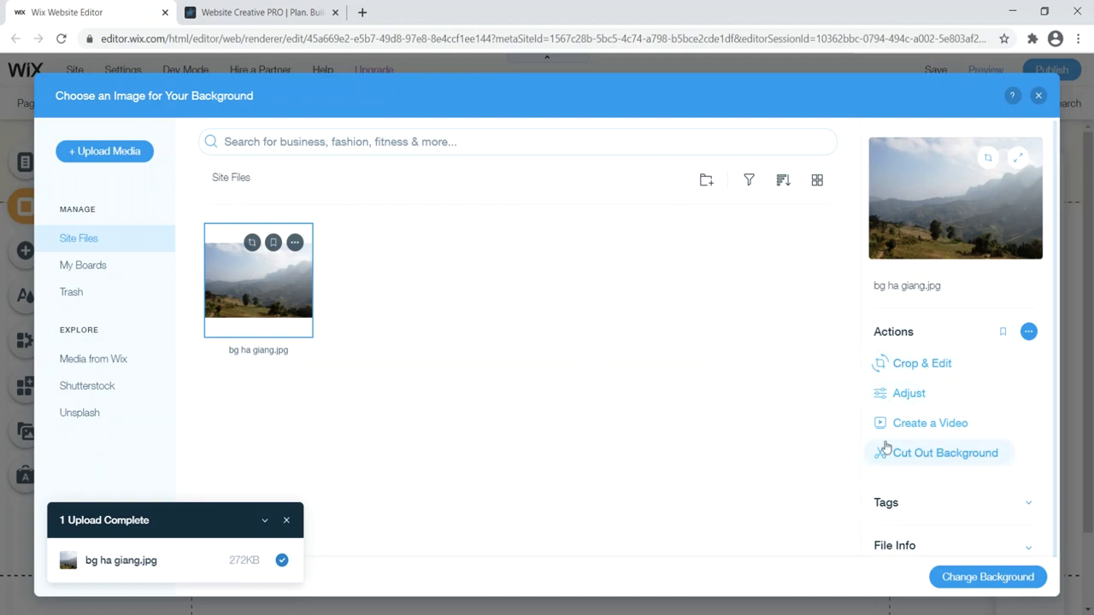
{"action": "scroll", "coordinate": [910, 469], "scroll_direction": "down", "scroll_amount": 1}
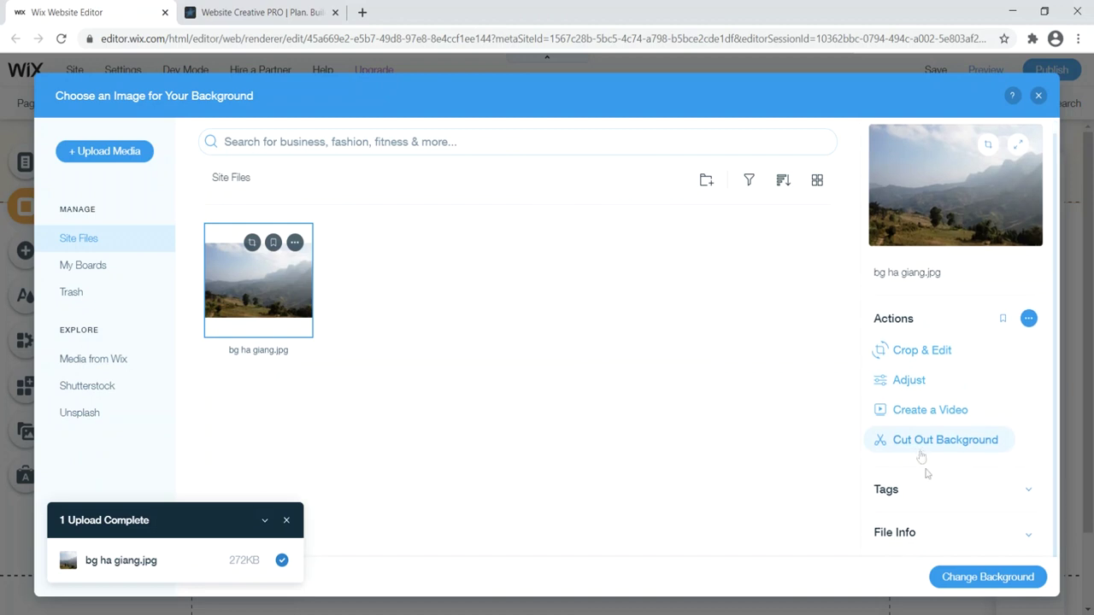
{"action": "left_click", "coordinate": [940, 490]}
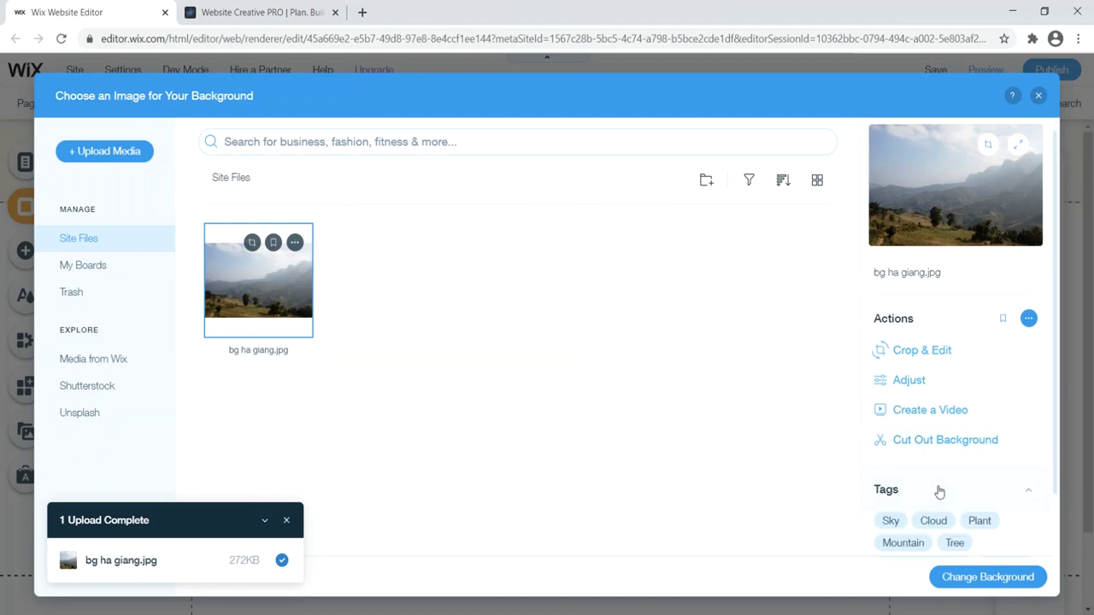
{"action": "left_click", "coordinate": [1028, 489]}
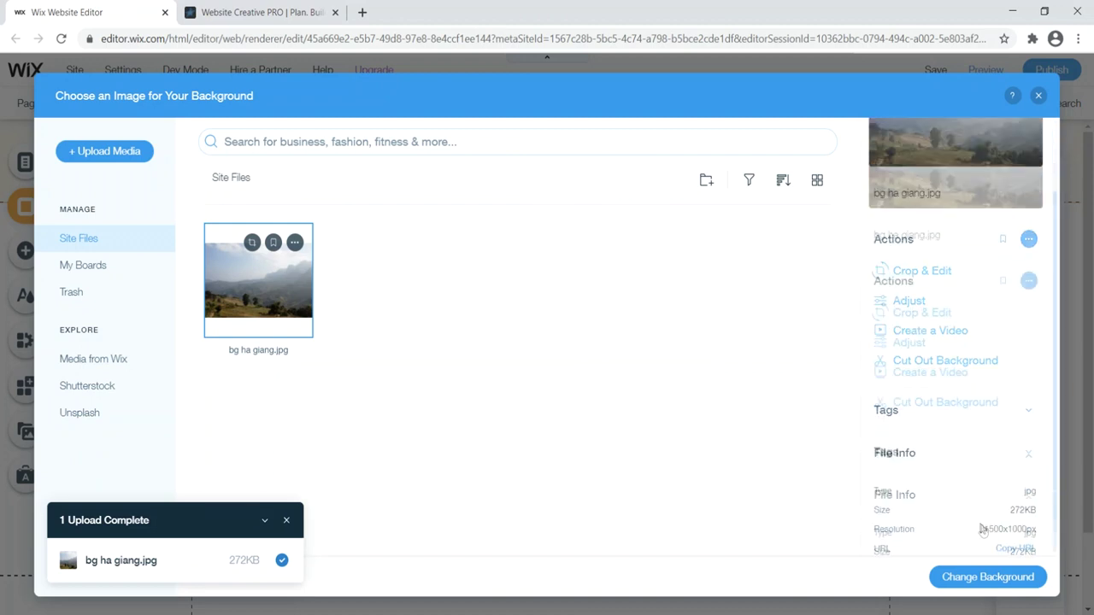
{"action": "scroll", "coordinate": [991, 534], "scroll_direction": "down", "scroll_amount": 3}
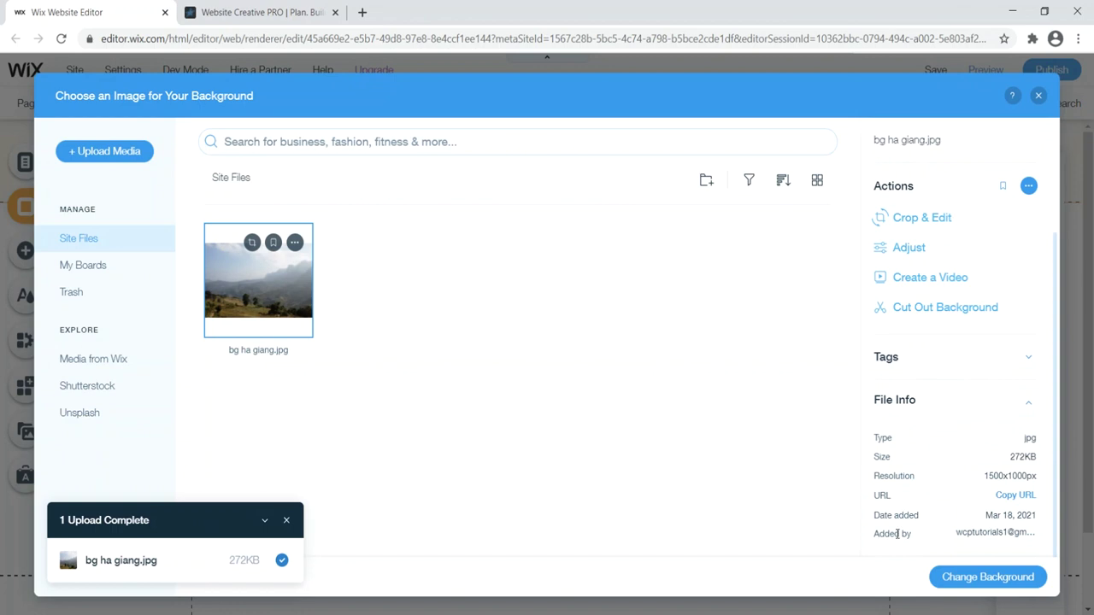
{"action": "left_click", "coordinate": [954, 580]}
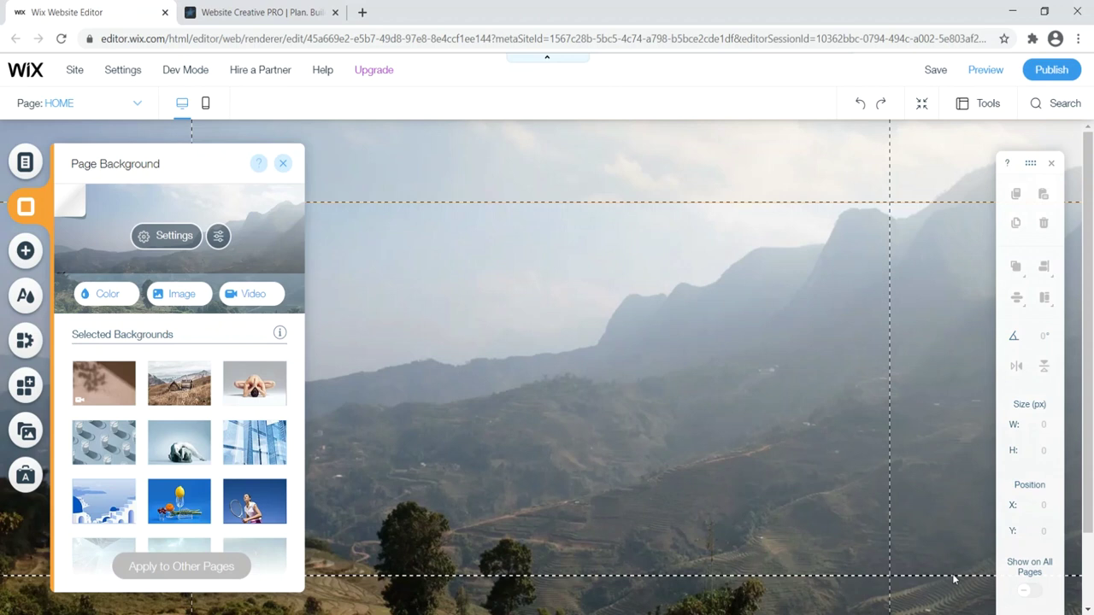
{"action": "left_click", "coordinate": [283, 164]}
{"action": "left_click", "coordinate": [986, 75]}
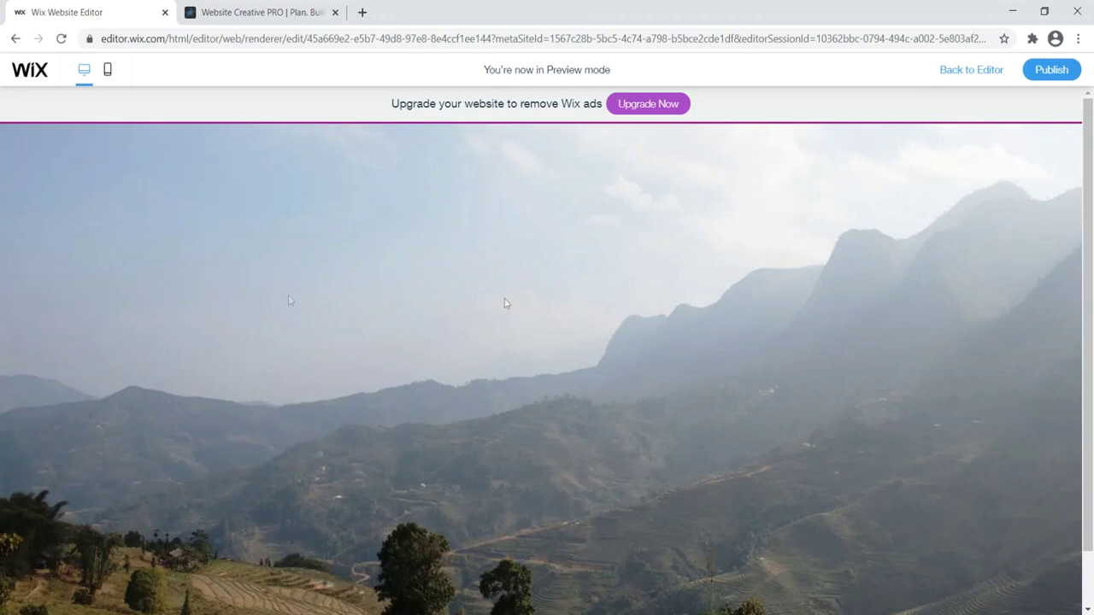
{"action": "left_click", "coordinate": [955, 71]}
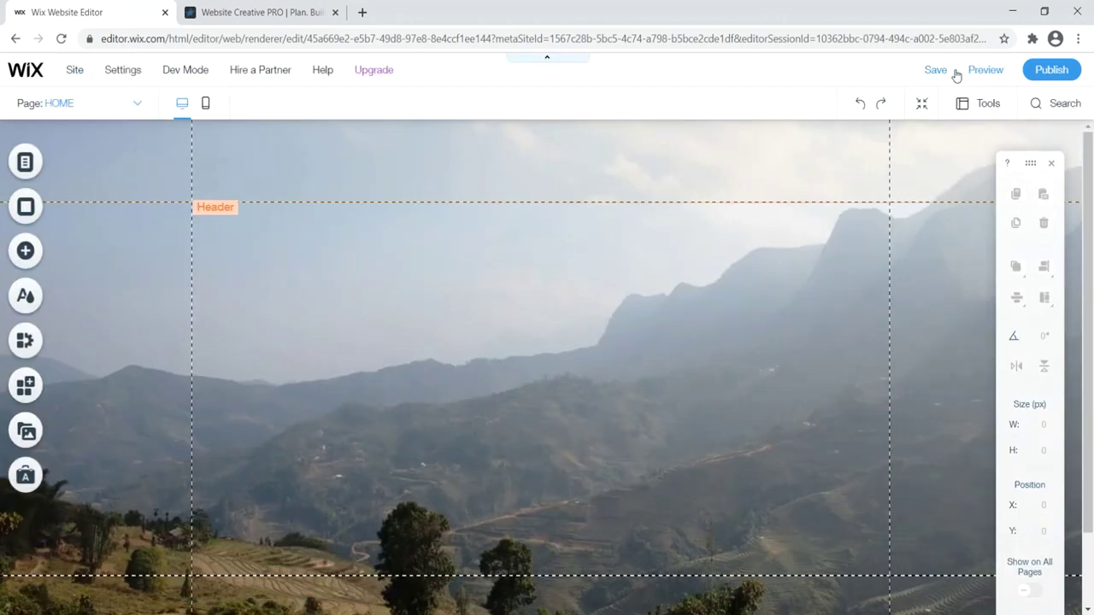
{"action": "left_click", "coordinate": [260, 11]}
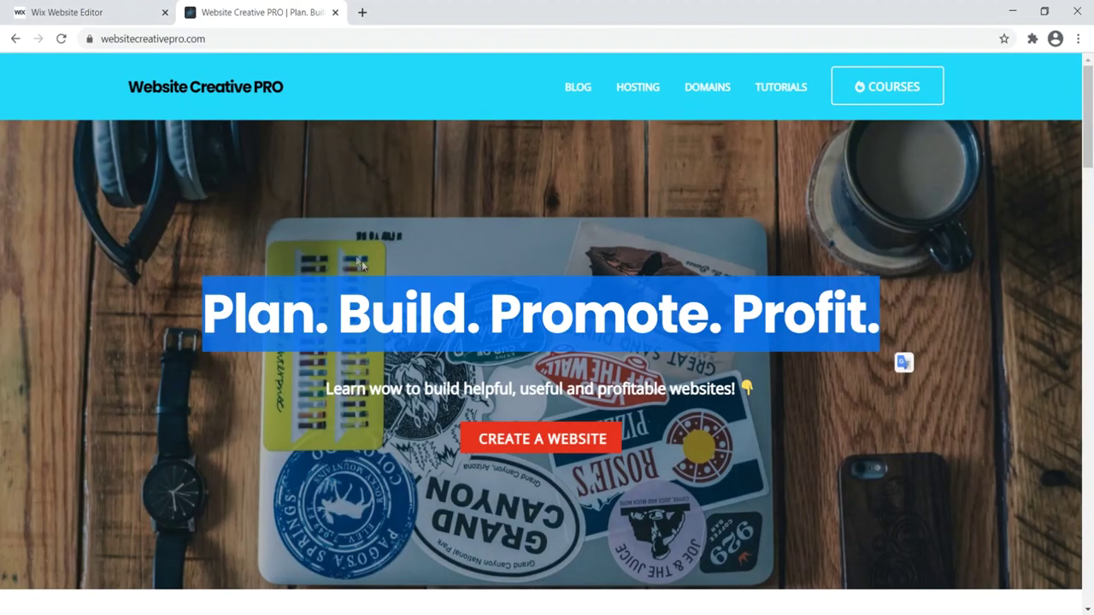
{"action": "left_click", "coordinate": [85, 12]}
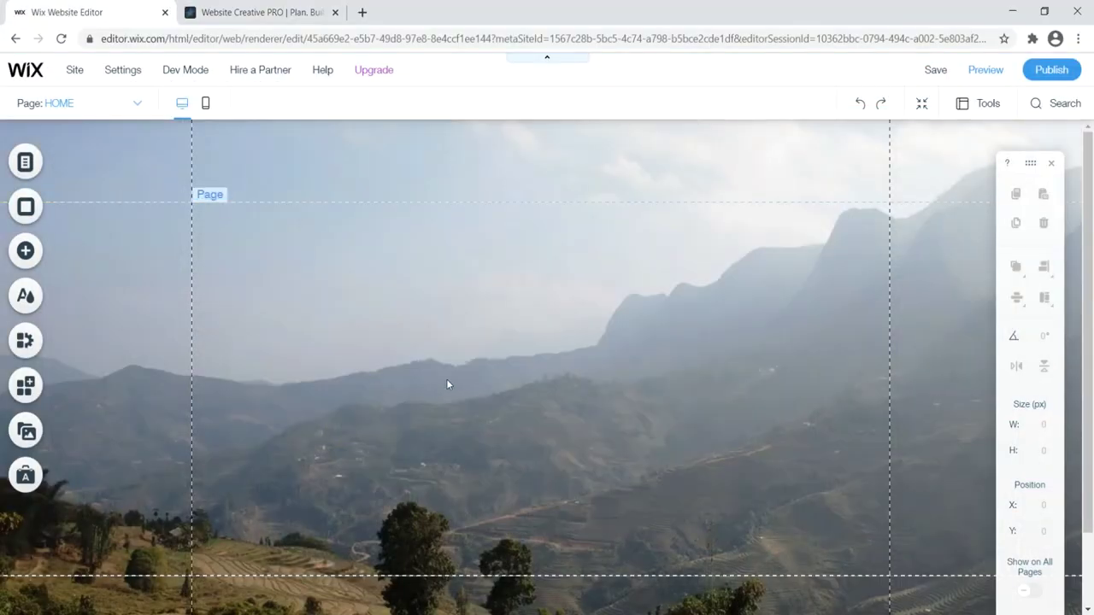
Show the Add panel's Text category with its themed heading styles, then switch to the Website Creative PRO tab
{"action": "left_click", "coordinate": [25, 251]}
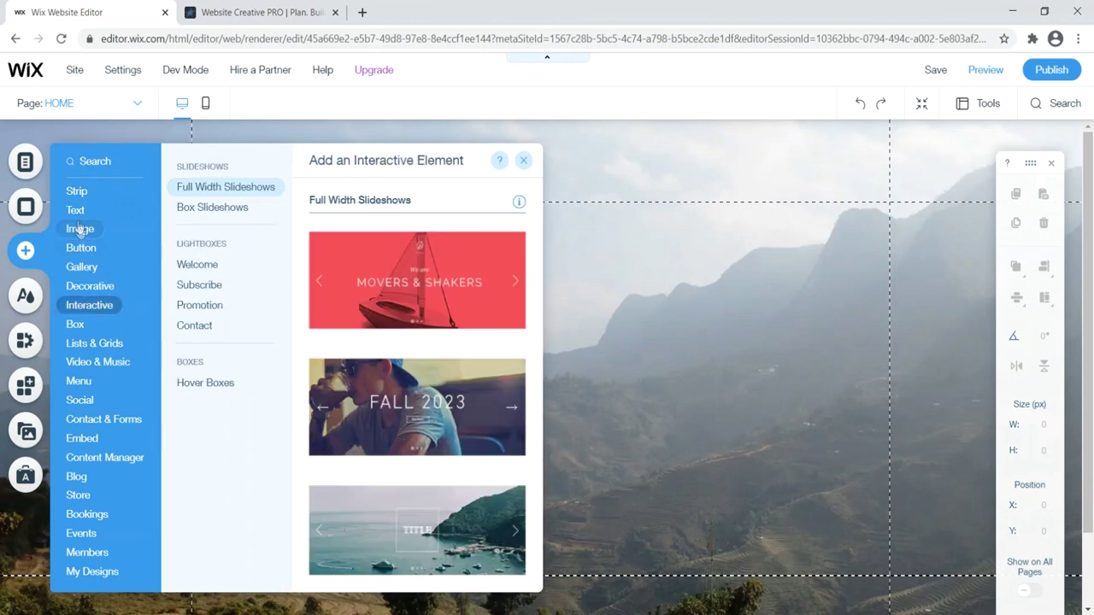
{"action": "mouse_move", "coordinate": [76, 212]}
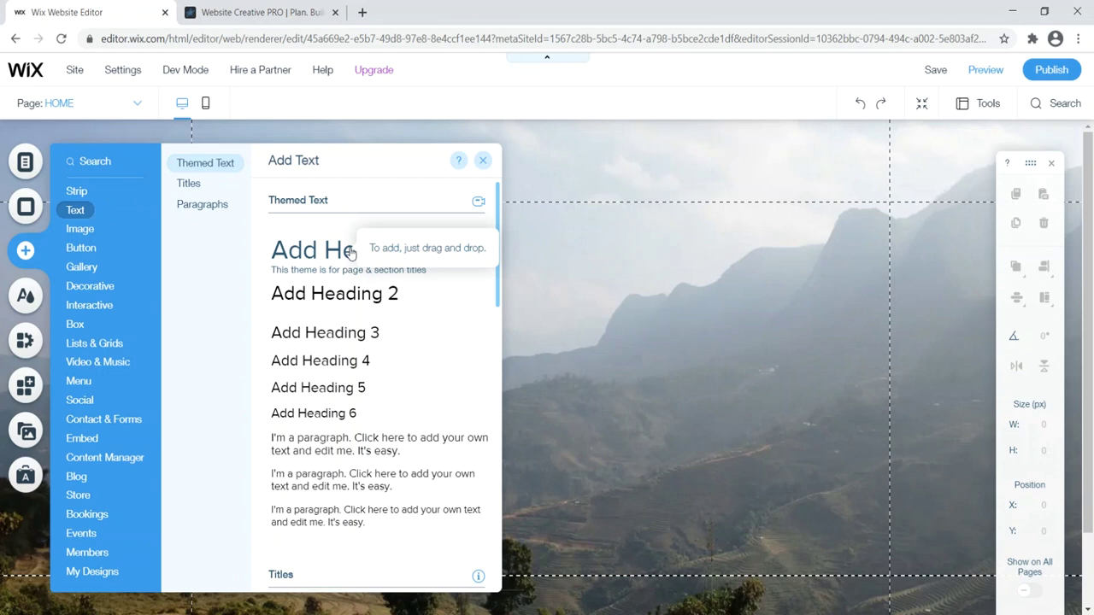
{"action": "key", "text": "ctrl+Tab"}
Open the 'How to Create a Professional Business Email' article from the blog cards
{"action": "scroll", "coordinate": [547, 342], "scroll_direction": "down", "scroll_amount": 15}
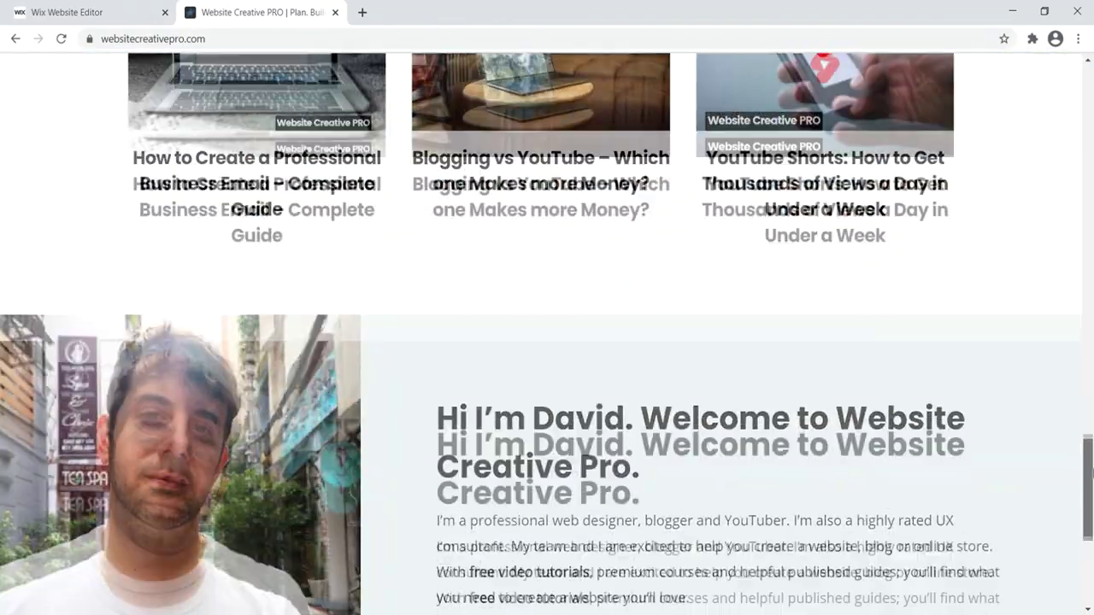
{"action": "scroll", "coordinate": [547, 342], "scroll_direction": "up", "scroll_amount": 4}
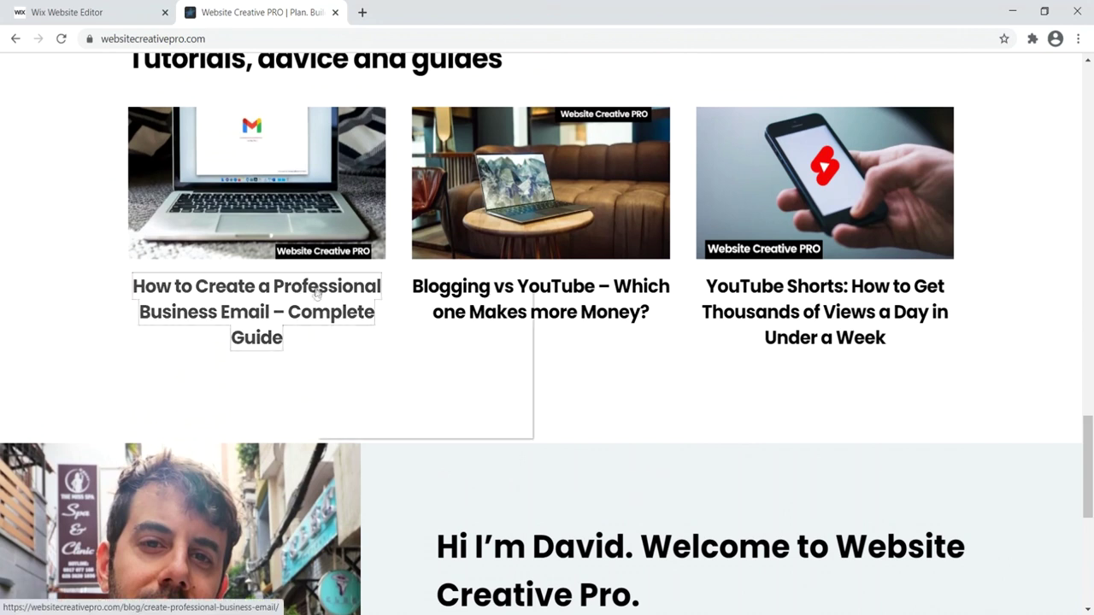
{"action": "left_click", "coordinate": [346, 287]}
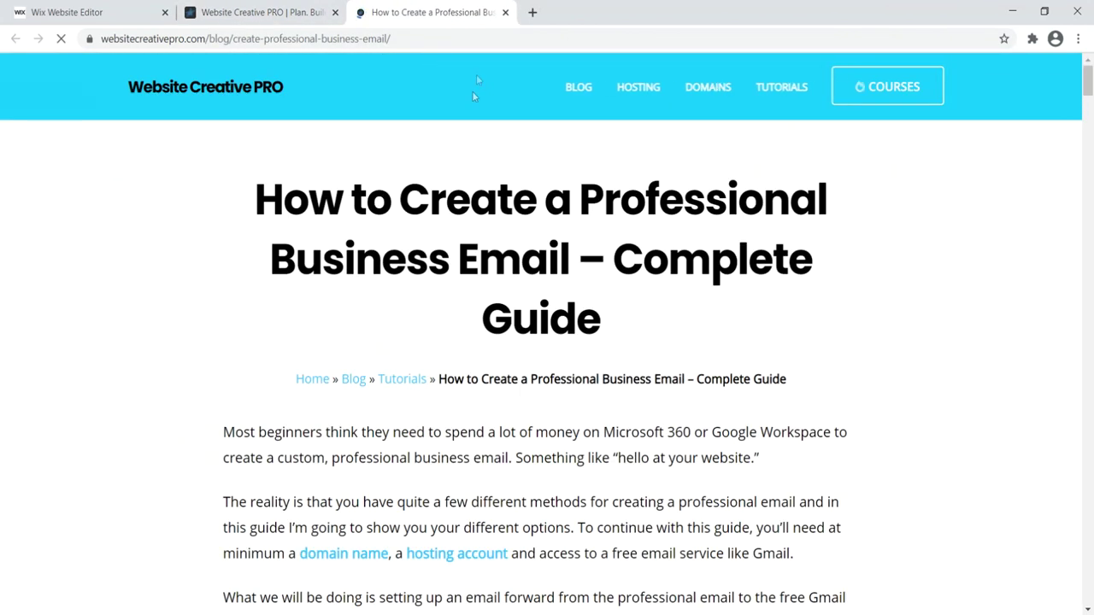
Highlight the article's title, Method 1 and Step 1 headings as examples, then return to Wix
{"action": "left_click_drag", "start_coordinate": [227, 196], "coordinate": [624, 325]}
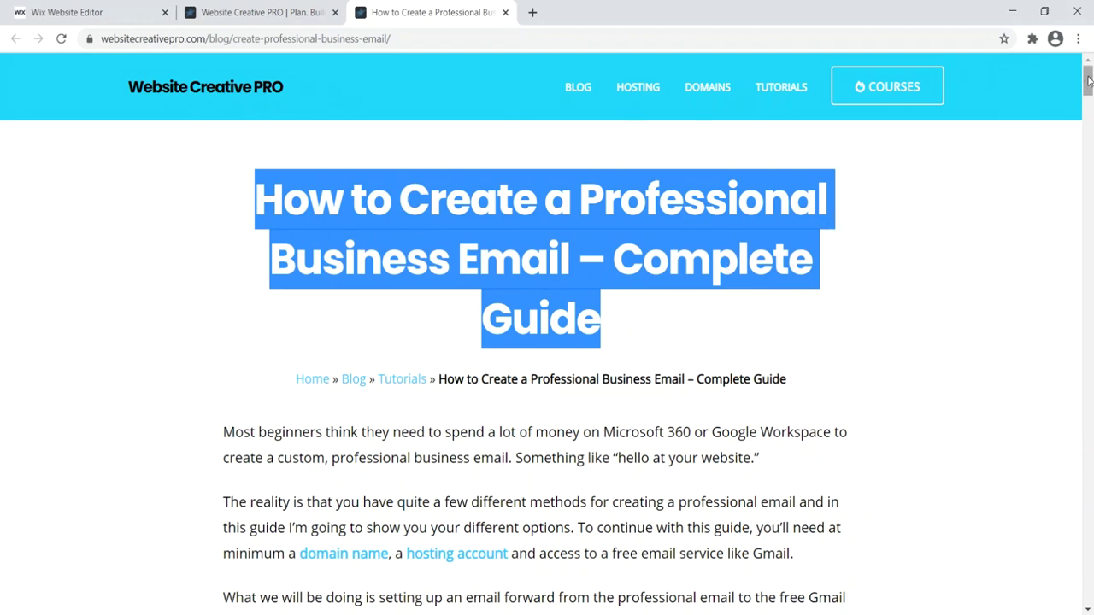
{"action": "scroll", "coordinate": [783, 319], "scroll_direction": "down", "scroll_amount": 5}
{"action": "left_click_drag", "start_coordinate": [756, 329], "coordinate": [253, 285]}
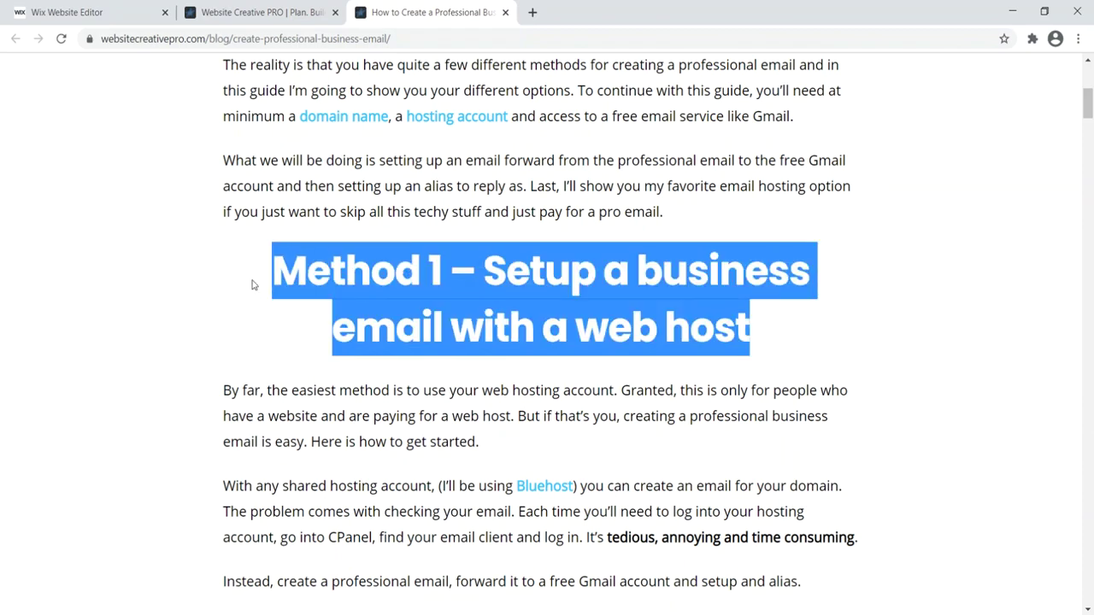
{"action": "left_click_drag", "start_coordinate": [1087, 102], "coordinate": [1089, 116]}
{"action": "scroll", "coordinate": [489, 288], "scroll_direction": "up", "scroll_amount": 2}
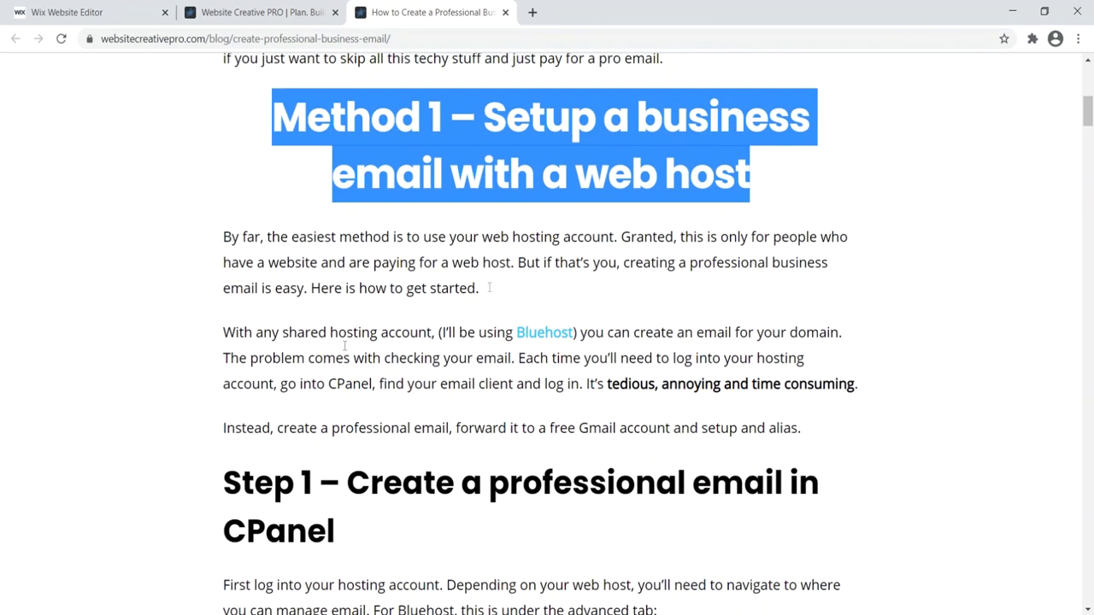
{"action": "left_click_drag", "start_coordinate": [351, 534], "coordinate": [215, 485]}
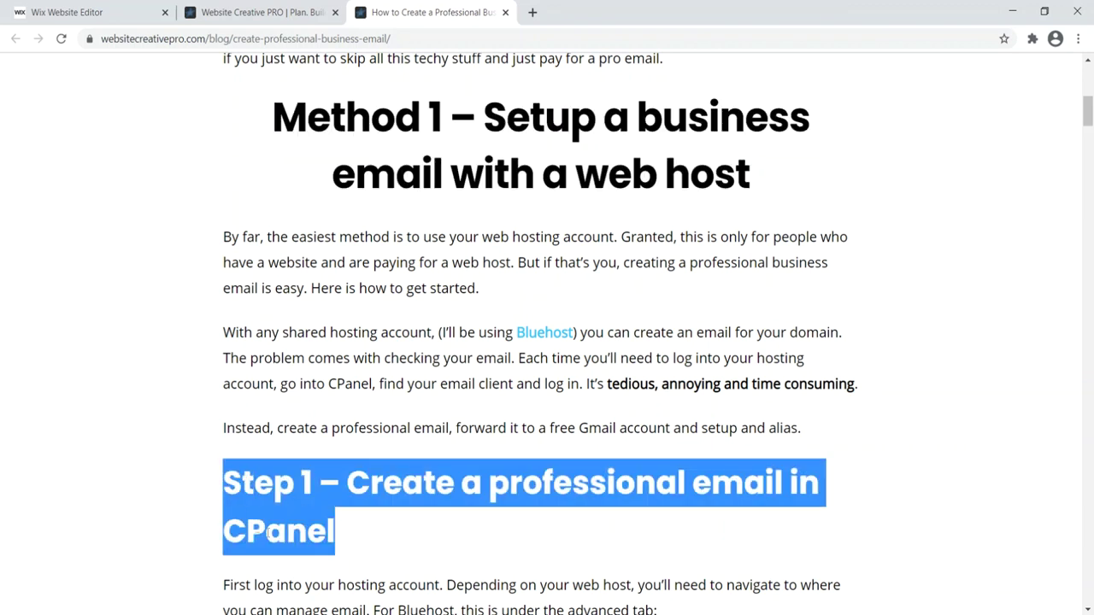
{"action": "key", "text": "ctrl+shift+Tab"}
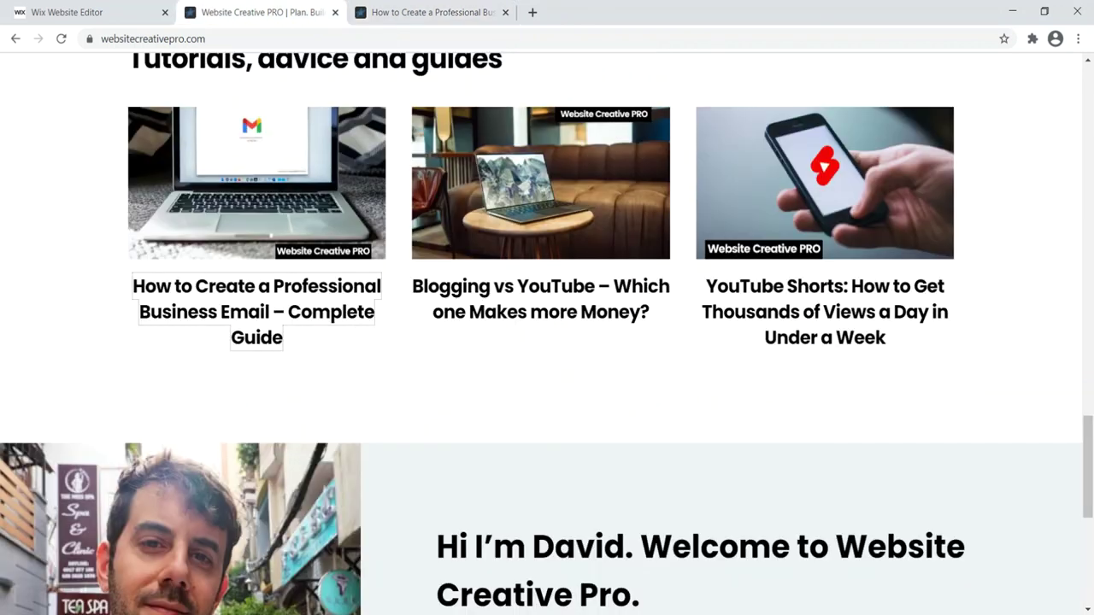
{"action": "key", "text": "ctrl+shift+Tab"}
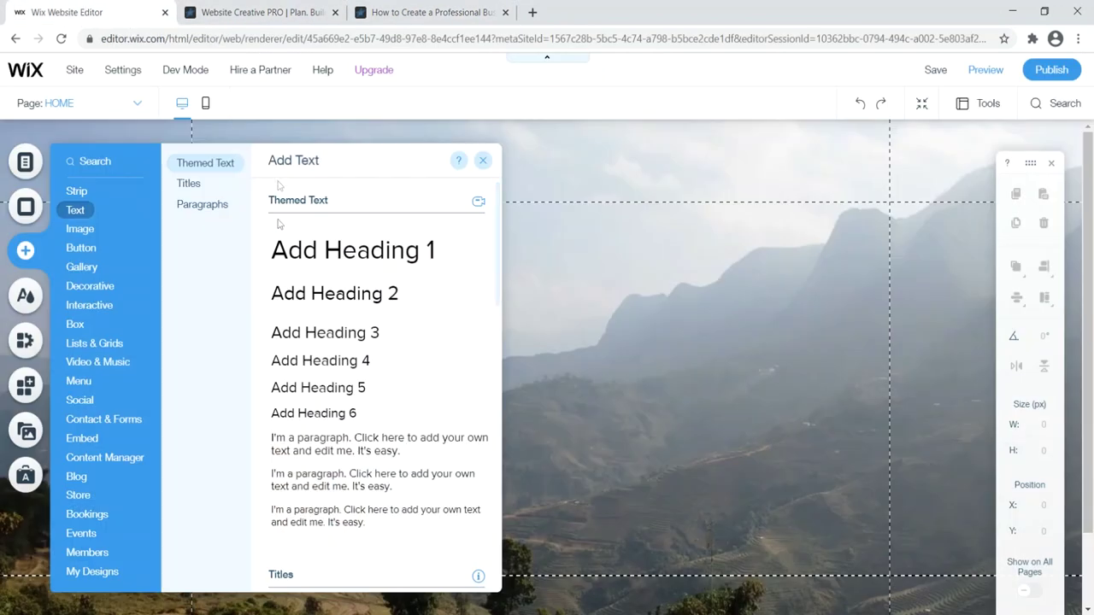
Place a 310×66 px Heading 1 text at X 335, Y 311 on the hero and start editing it
{"action": "left_click", "coordinate": [326, 256]}
{"action": "left_click", "coordinate": [397, 255]}
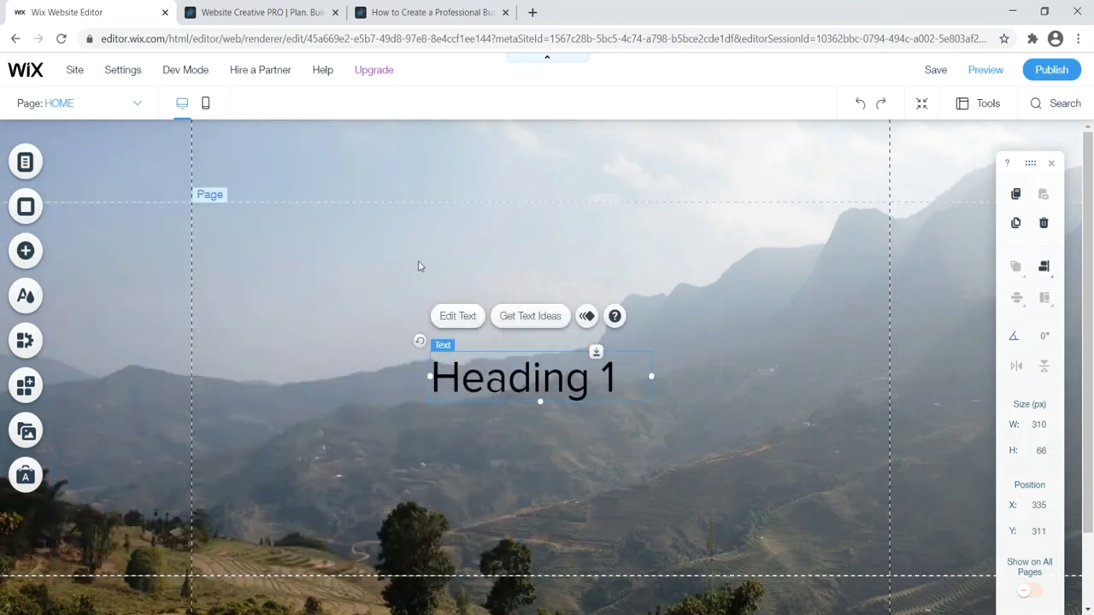
{"action": "double_click", "coordinate": [578, 372]}
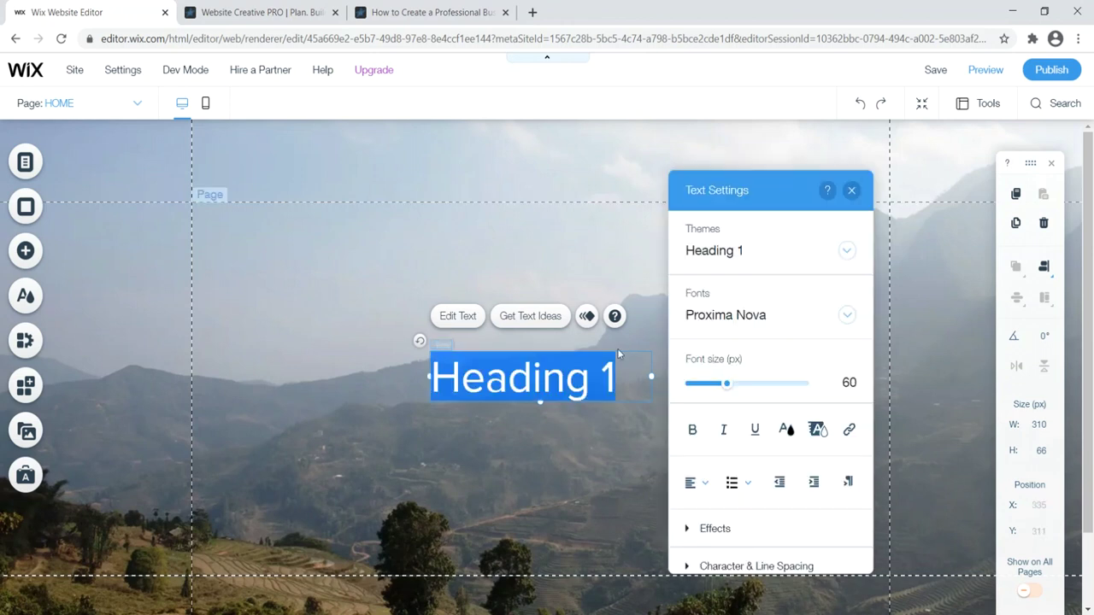
Type 'Ha Giang' as the heading text and try the white highlight colour
{"action": "type", "text": "Ha Giang"}
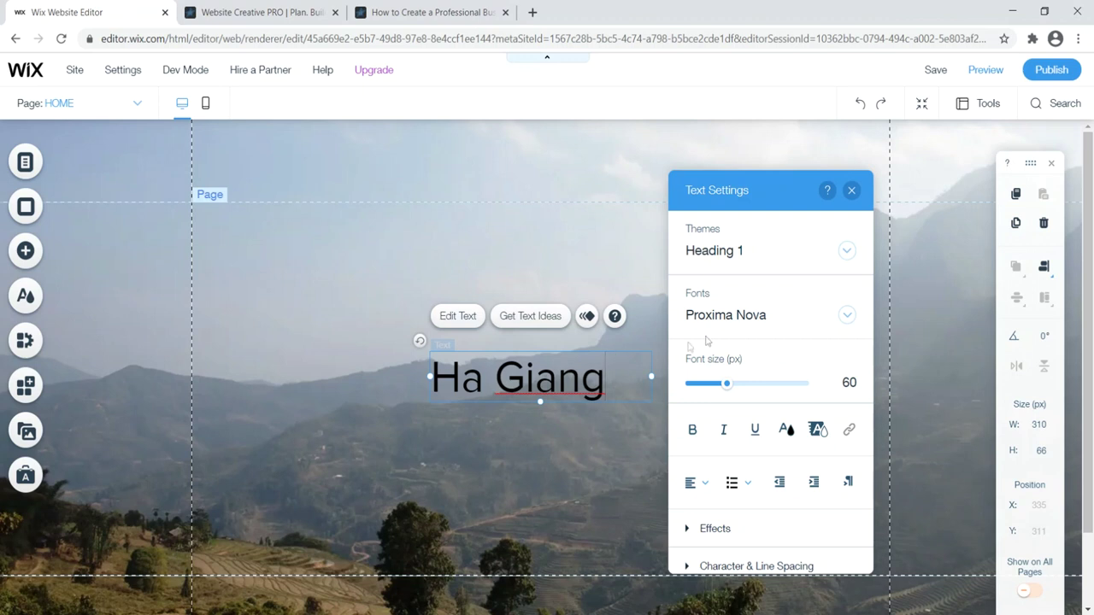
{"action": "left_click", "coordinate": [816, 432]}
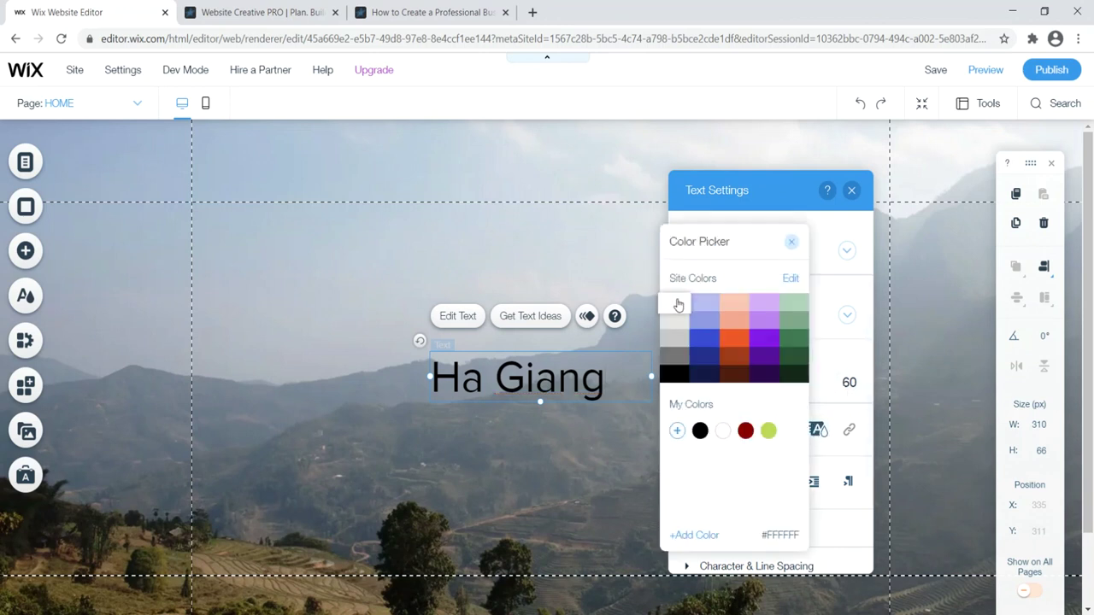
{"action": "left_click", "coordinate": [675, 305]}
{"action": "left_click", "coordinate": [543, 462]}
{"action": "left_click", "coordinate": [817, 430]}
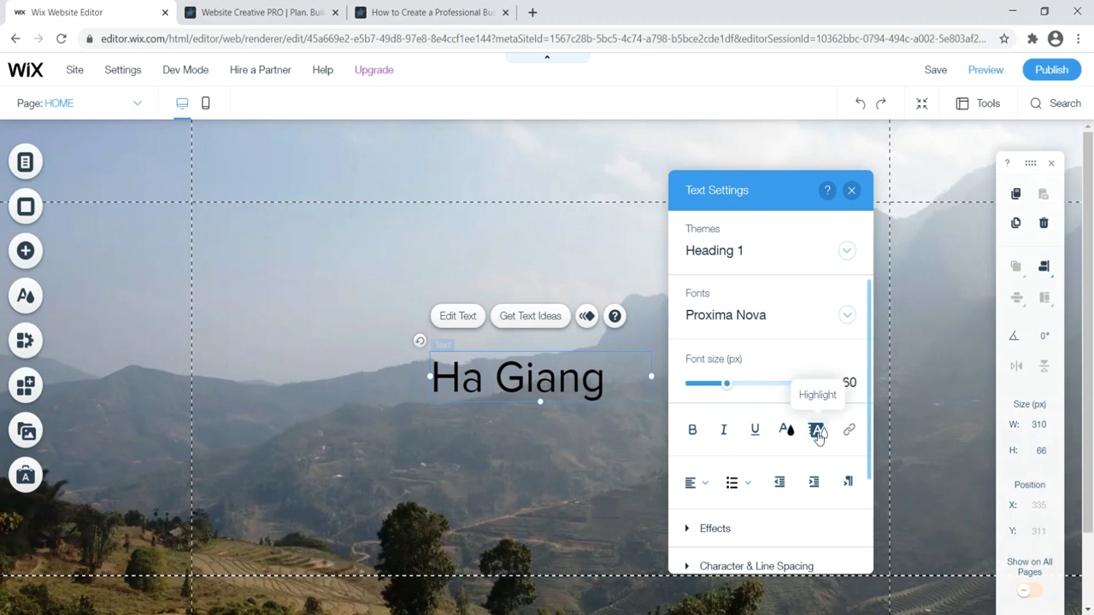
{"action": "left_click", "coordinate": [818, 431]}
Select all the heading text and give 'Ha Giang' a white highlight background
{"action": "key", "text": "ctrl+a"}
{"action": "left_click", "coordinate": [818, 431]}
{"action": "left_click", "coordinate": [677, 305]}
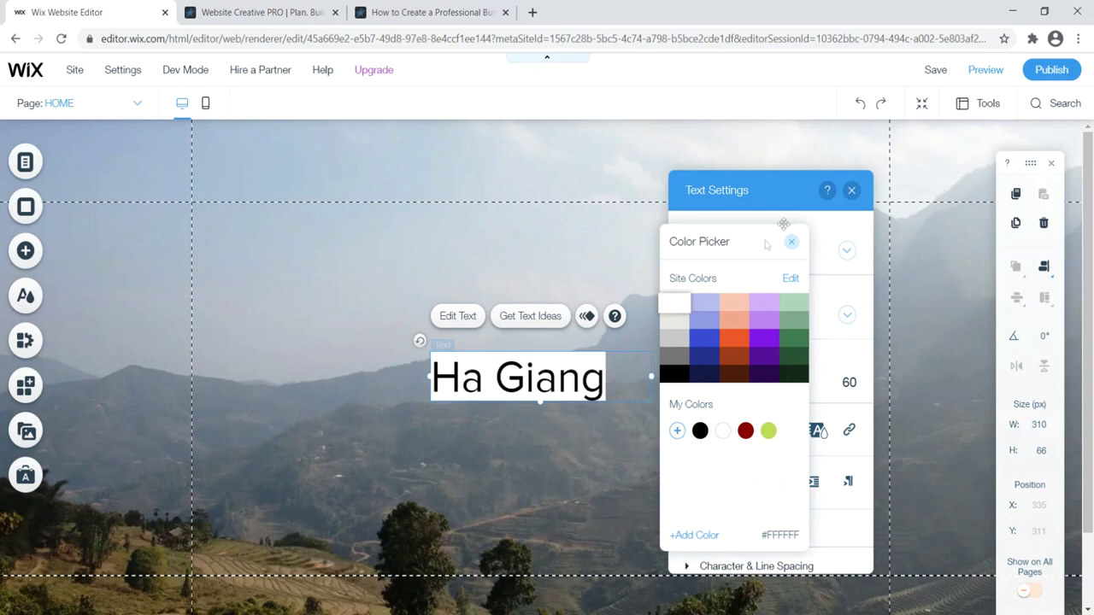
{"action": "left_click", "coordinate": [792, 243]}
{"action": "left_click", "coordinate": [613, 263]}
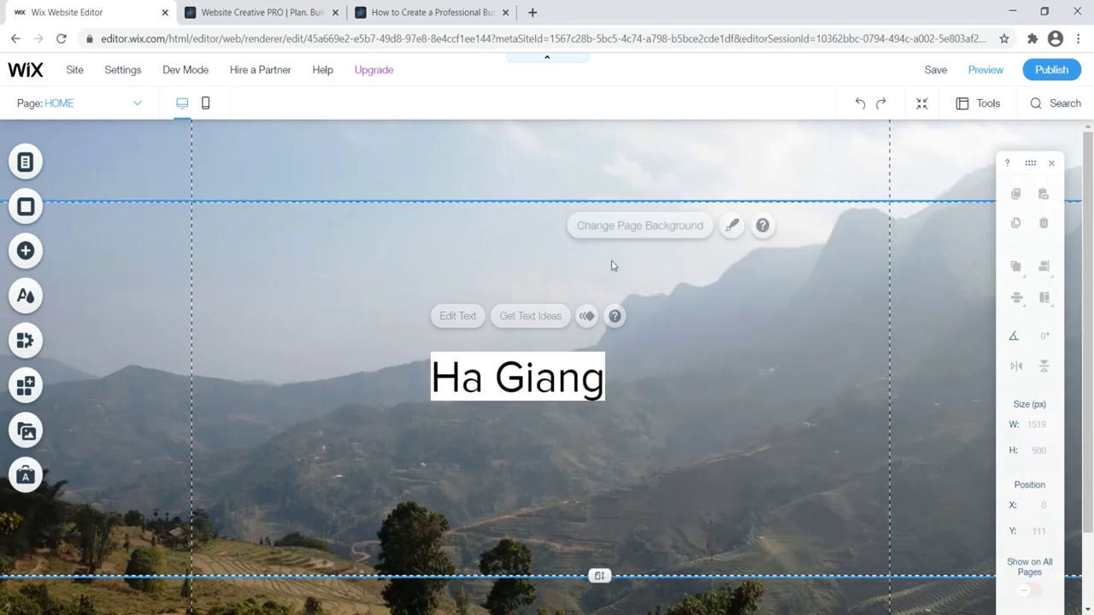
{"action": "left_click", "coordinate": [590, 386]}
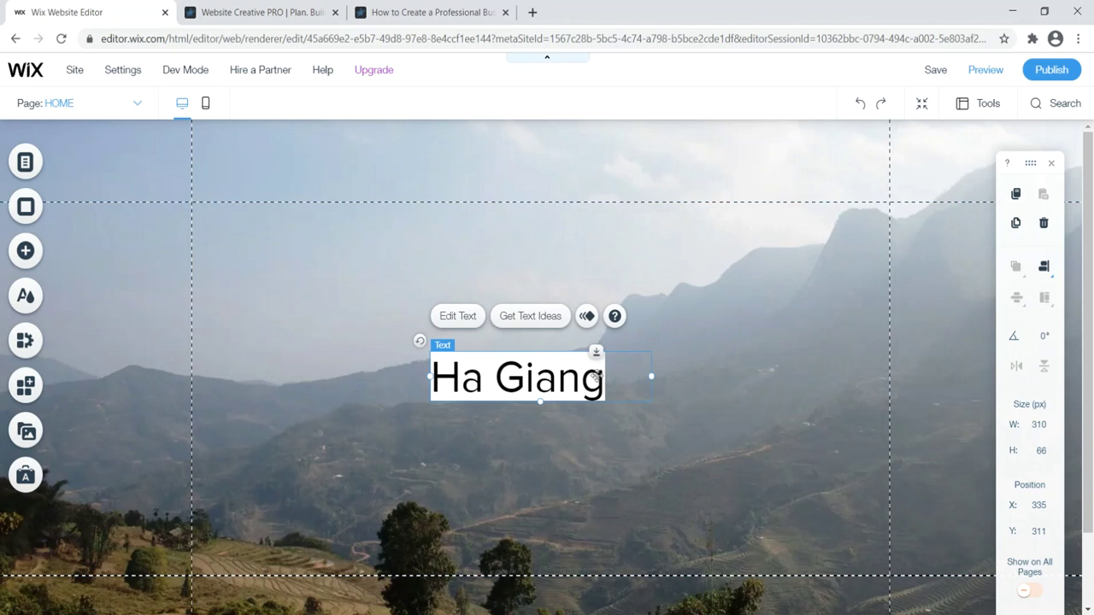
Enlarge Ha Giang to 108 px, move it up and left, and widen and heighten its box
{"action": "left_click", "coordinate": [458, 316]}
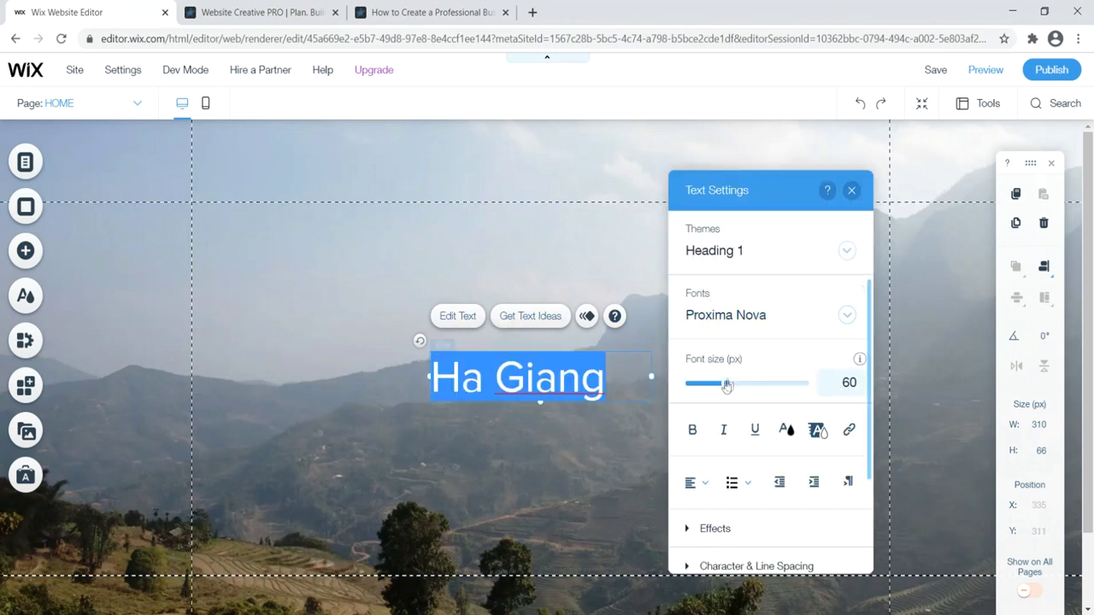
{"action": "left_click_drag", "start_coordinate": [727, 388], "coordinate": [758, 394]}
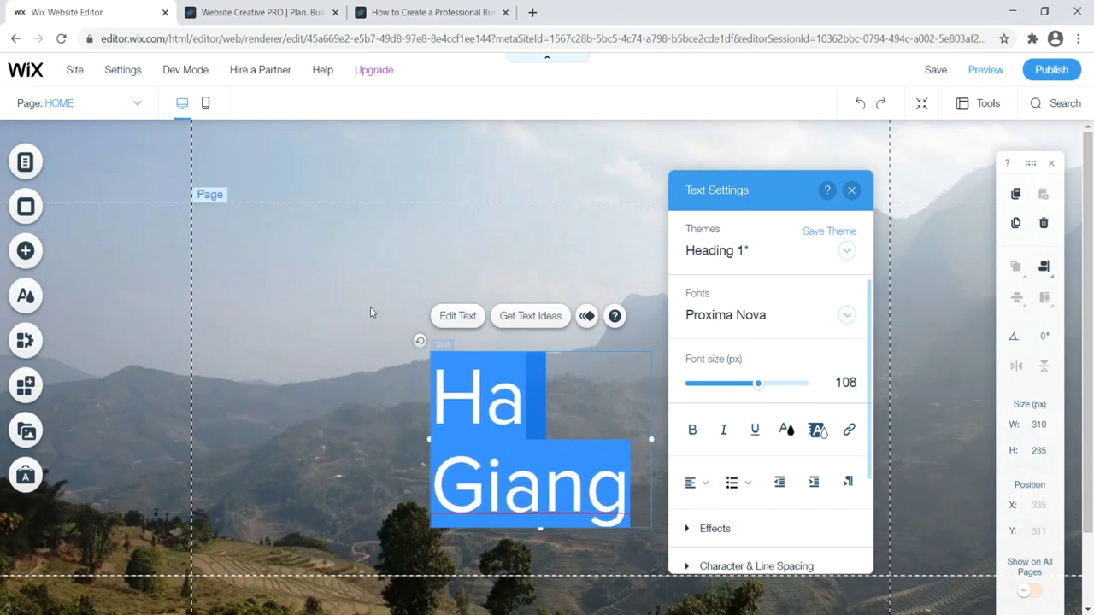
{"action": "left_click", "coordinate": [370, 413]}
{"action": "left_click", "coordinate": [509, 444]}
{"action": "left_click_drag", "start_coordinate": [509, 444], "coordinate": [440, 366]}
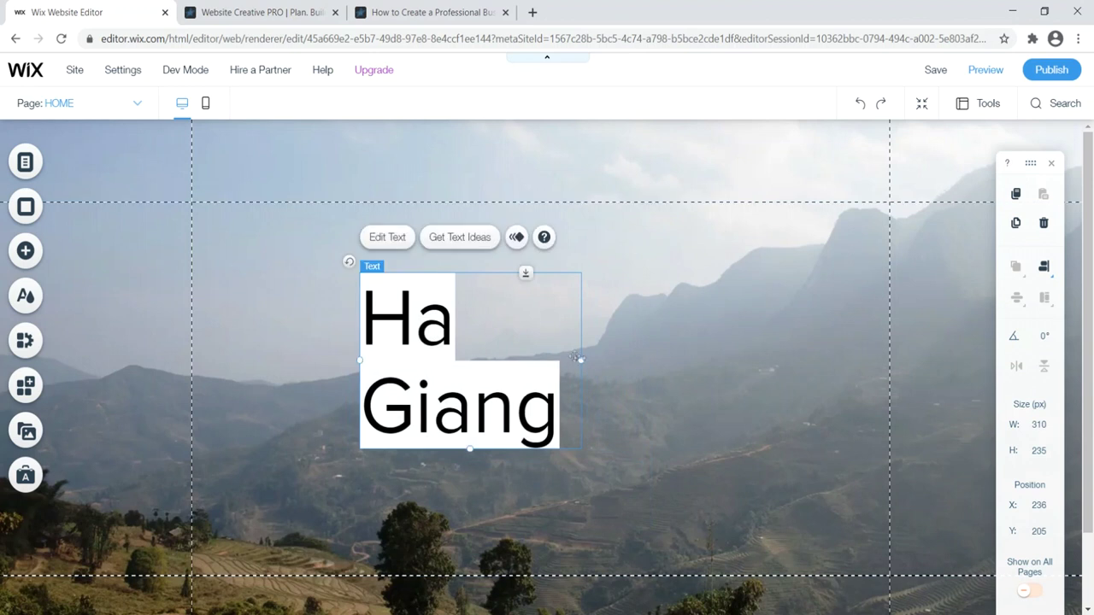
{"action": "left_click_drag", "start_coordinate": [580, 359], "coordinate": [592, 360]}
{"action": "left_click_drag", "start_coordinate": [475, 448], "coordinate": [477, 472]}
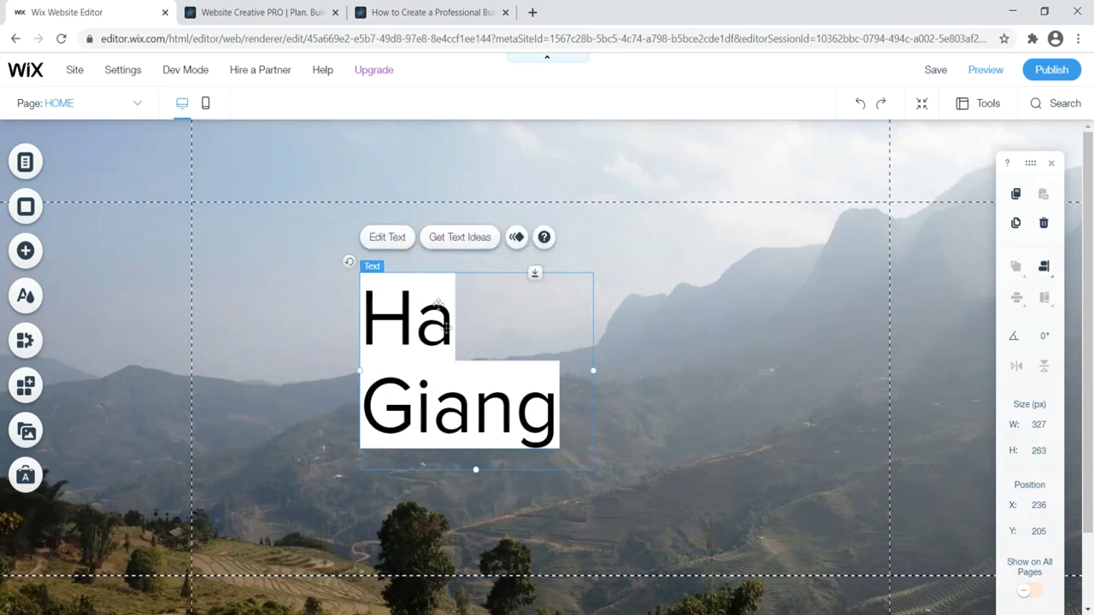
Raise Ha Giang's font size to 120 px and nudge it up to X 242, Y 205
{"action": "left_click", "coordinate": [382, 242]}
{"action": "left_click_drag", "start_coordinate": [701, 388], "coordinate": [708, 390]}
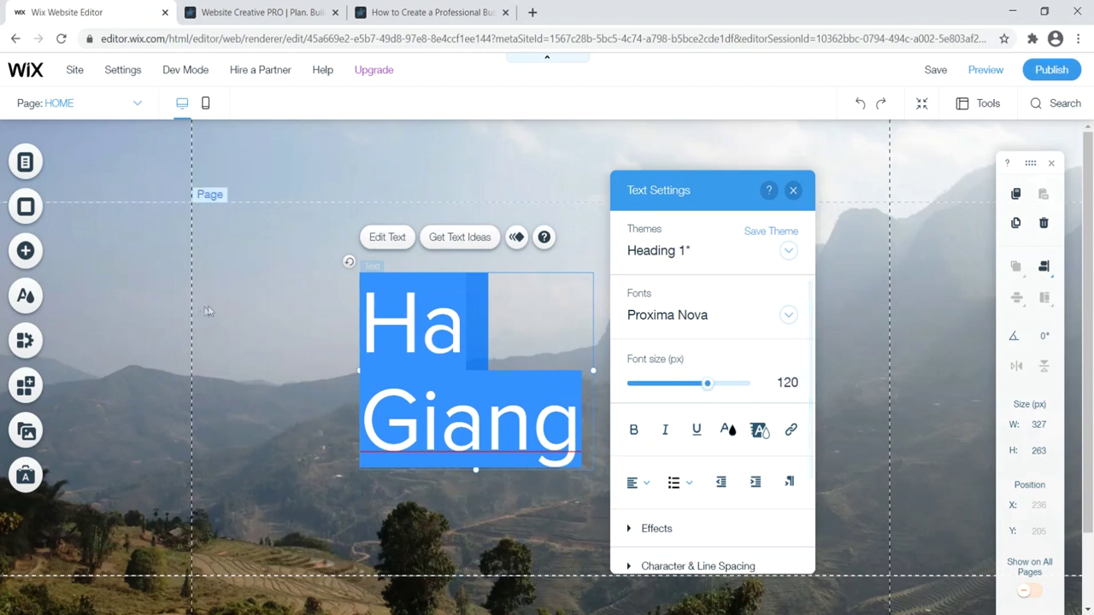
{"action": "left_click", "coordinate": [251, 313]}
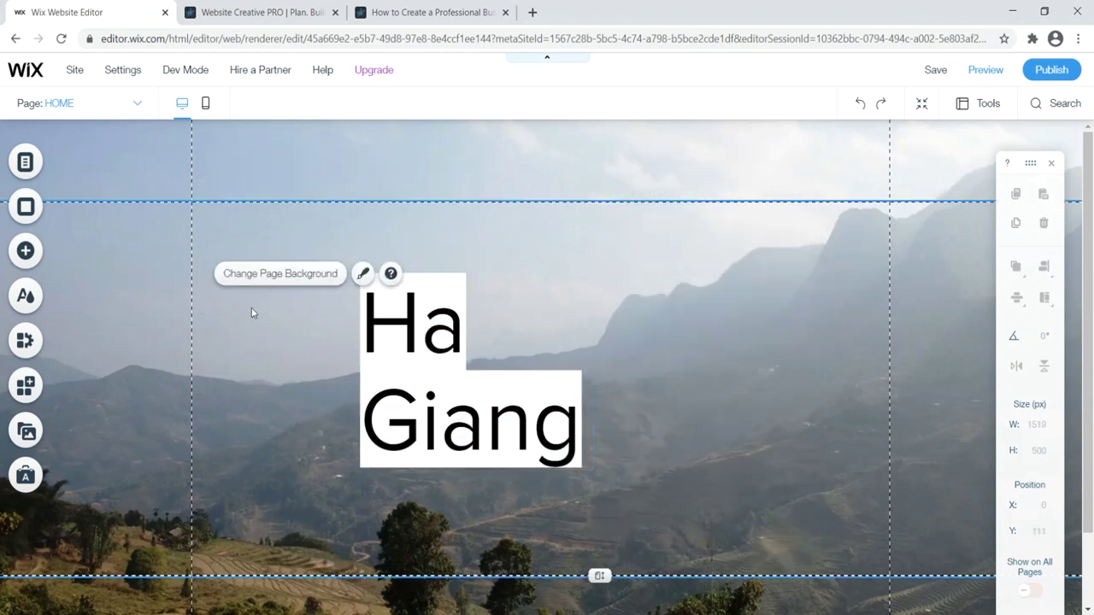
{"action": "mouse_move", "coordinate": [425, 371]}
{"action": "left_mouse_down"}
{"action": "mouse_move", "coordinate": [425, 359]}
{"action": "mouse_move", "coordinate": [430, 371]}
{"action": "left_mouse_up"}
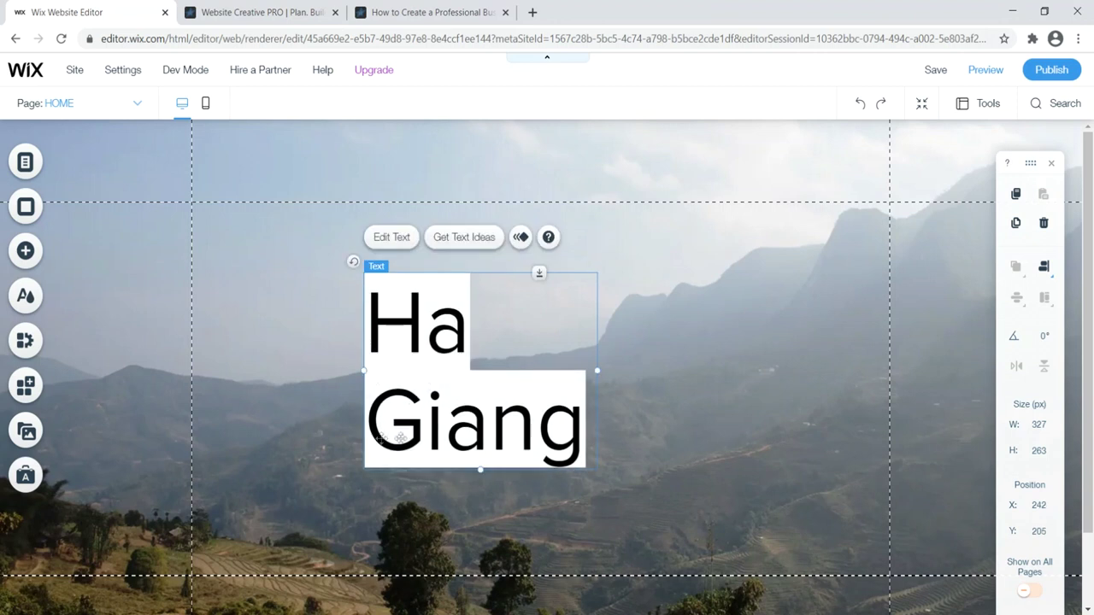
{"action": "left_click", "coordinate": [274, 336]}
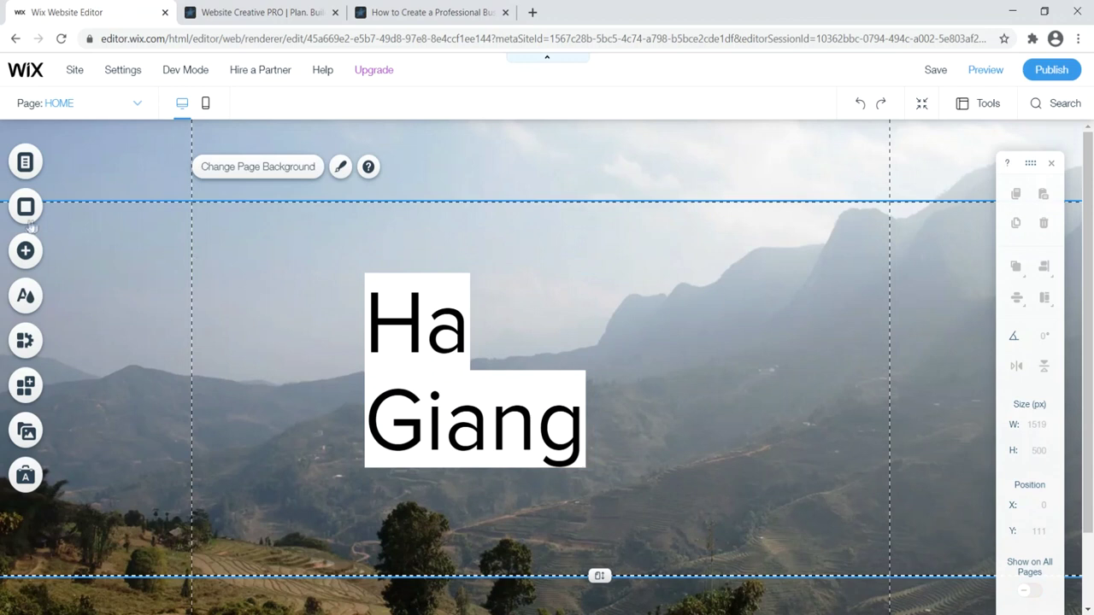
Add a Heading 2 text box from Themed Text and drag it beside Ha at X 399, Y 290
{"action": "left_click", "coordinate": [23, 251]}
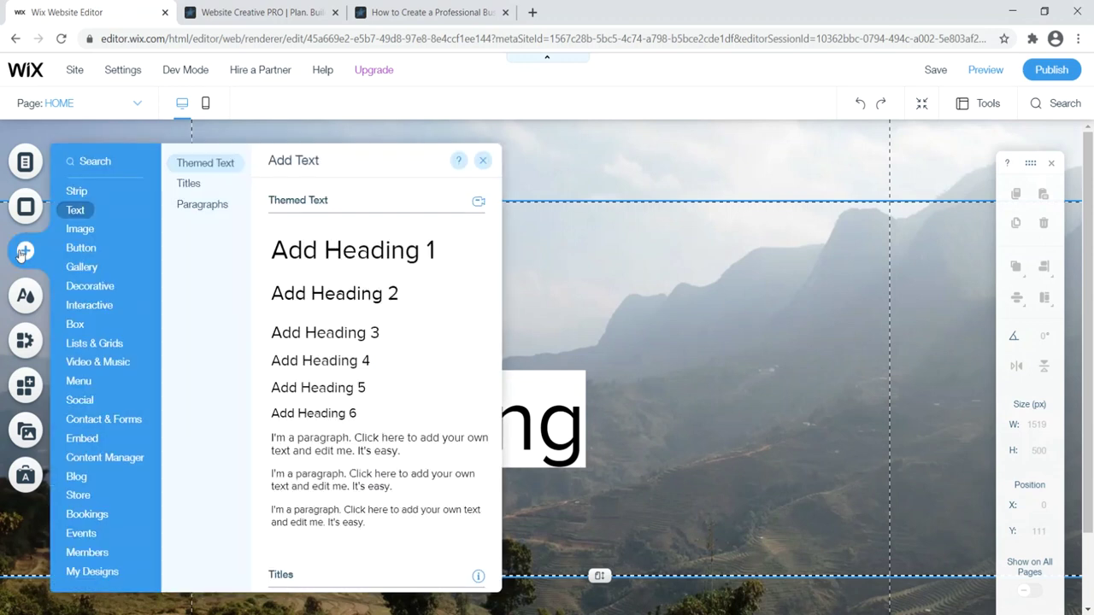
{"action": "mouse_move", "coordinate": [81, 226]}
{"action": "left_click", "coordinate": [201, 204]}
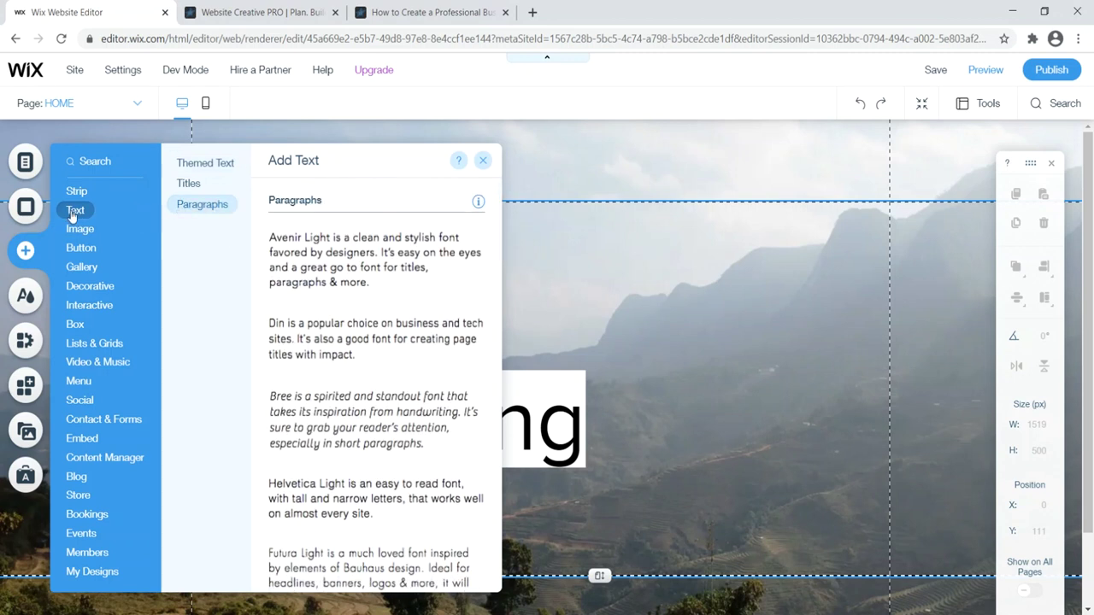
{"action": "left_click", "coordinate": [188, 183]}
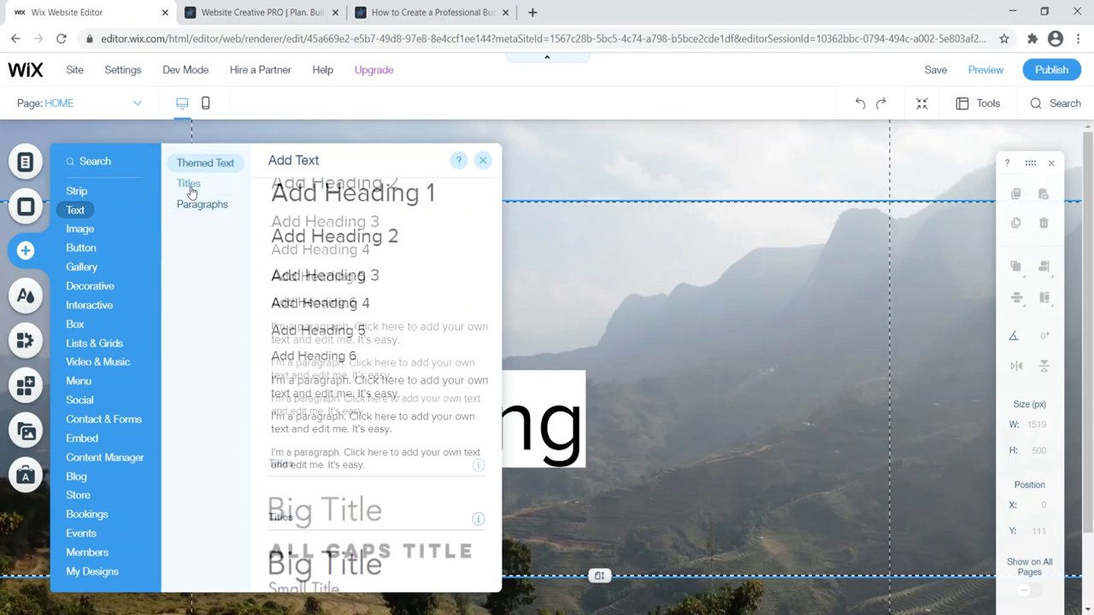
{"action": "left_click", "coordinate": [192, 164]}
{"action": "left_click", "coordinate": [188, 182]}
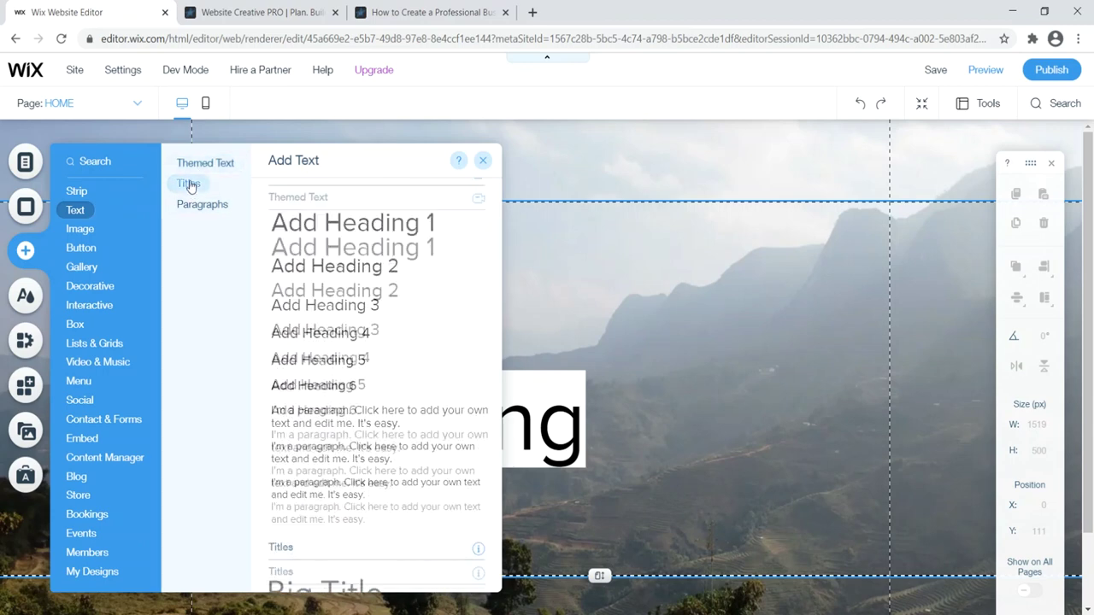
{"action": "left_click", "coordinate": [192, 166]}
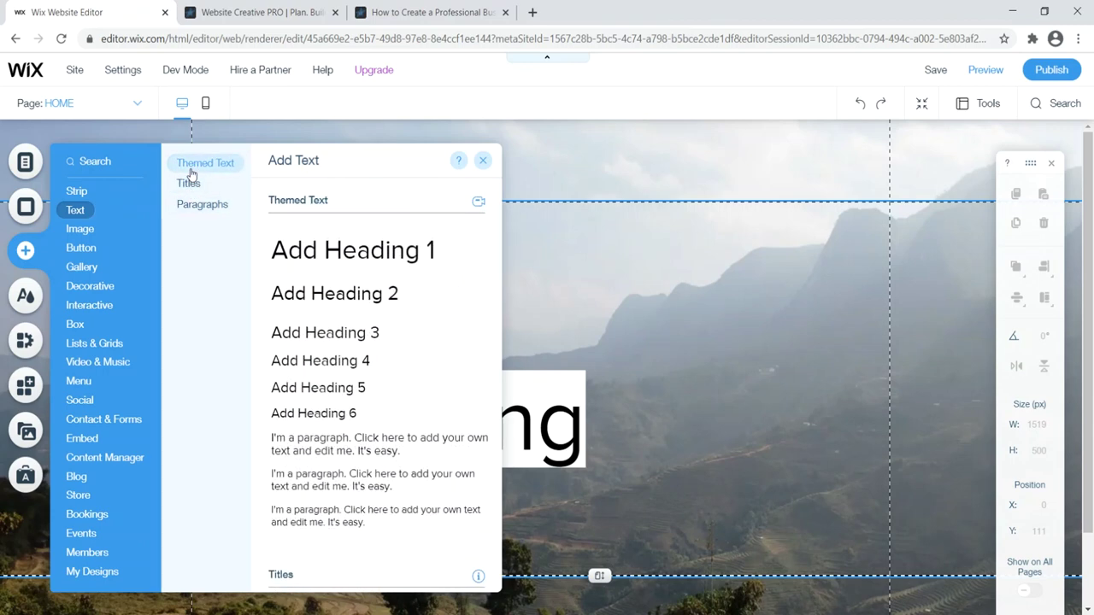
{"action": "left_click", "coordinate": [356, 295]}
{"action": "left_click_drag", "start_coordinate": [564, 376], "coordinate": [591, 344]}
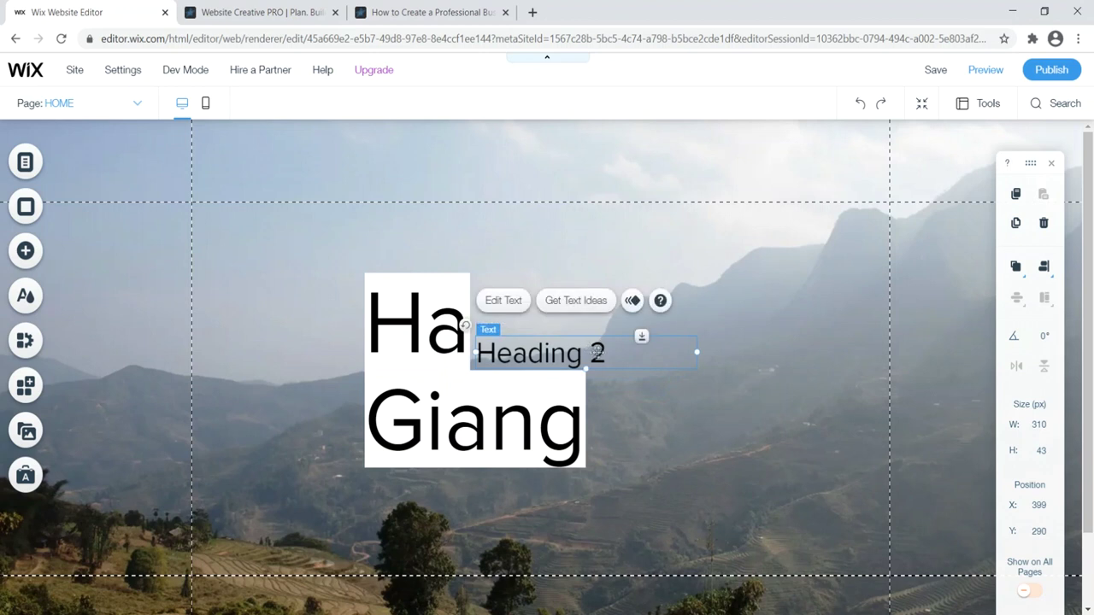
Replace the Heading 2 text with 'Beautiful Vietnam' and select it
{"action": "double_click", "coordinate": [601, 352]}
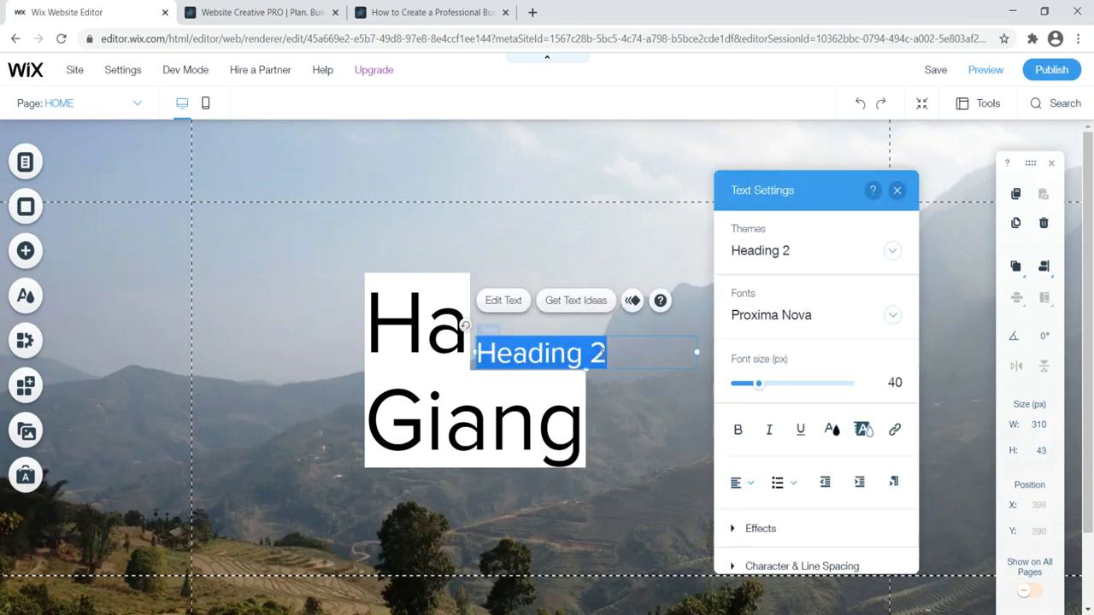
{"action": "type", "text": "Beauti"}
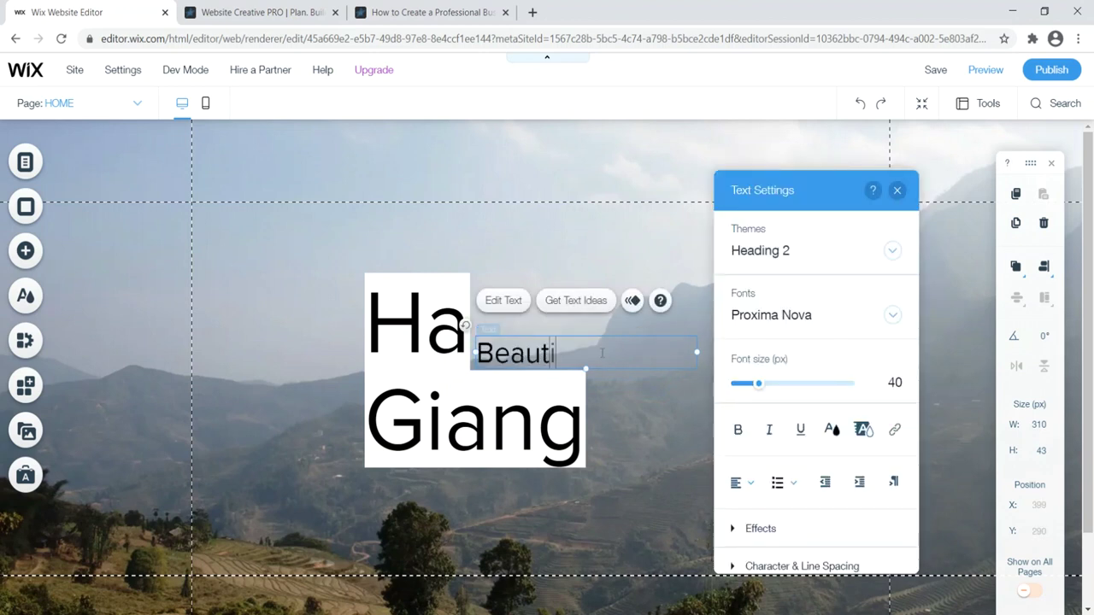
{"action": "type", "text": "ful Vietnam"}
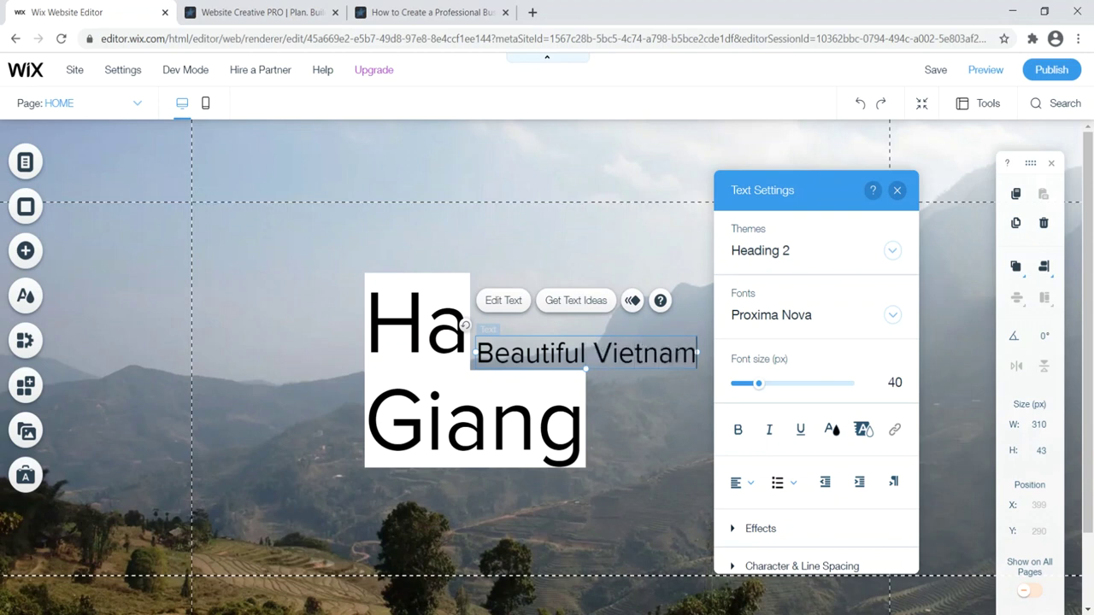
{"action": "key", "text": "shift+Left"}
{"action": "key", "text": "shift+Left"}
{"action": "key", "text": "shift+Left"}
{"action": "key", "text": "shift+Left"}
{"action": "key", "text": "shift+Left"}
{"action": "key", "text": "shift+Left"}
{"action": "key", "text": "shift+Left"}
{"action": "key", "text": "shift+Left"}
{"action": "key", "text": "shift+Left"}
{"action": "key", "text": "shift+Left"}
{"action": "key", "text": "shift+Left"}
{"action": "key", "text": "shift+Left"}
{"action": "key", "text": "shift+Left"}
{"action": "key", "text": "shift+Left"}
{"action": "key", "text": "shift+Left"}
{"action": "key", "text": "shift+Left"}
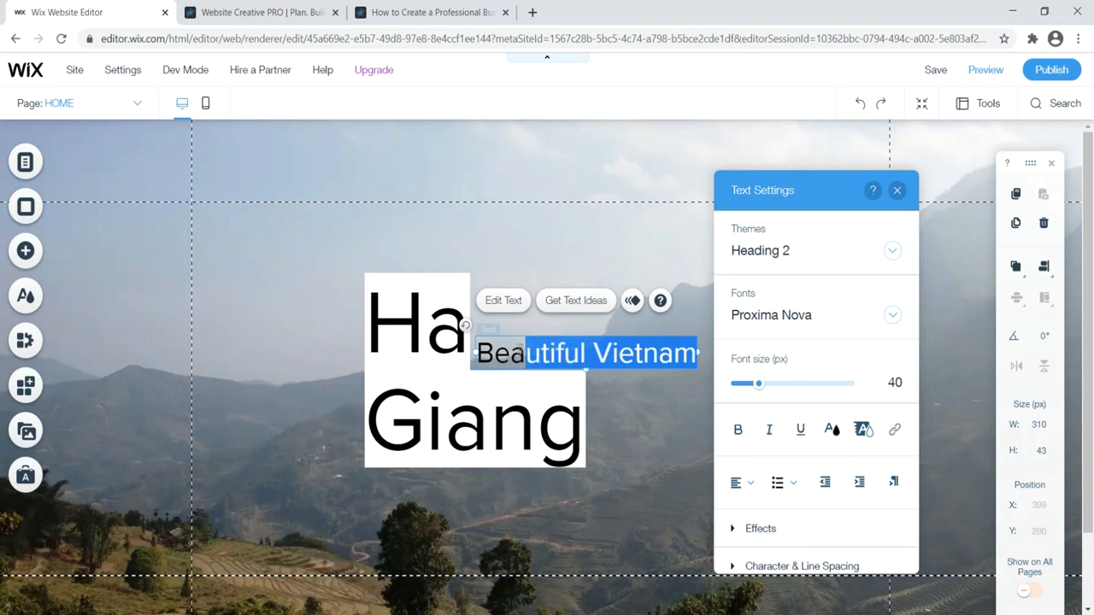
{"action": "key", "text": "shift+Left"}
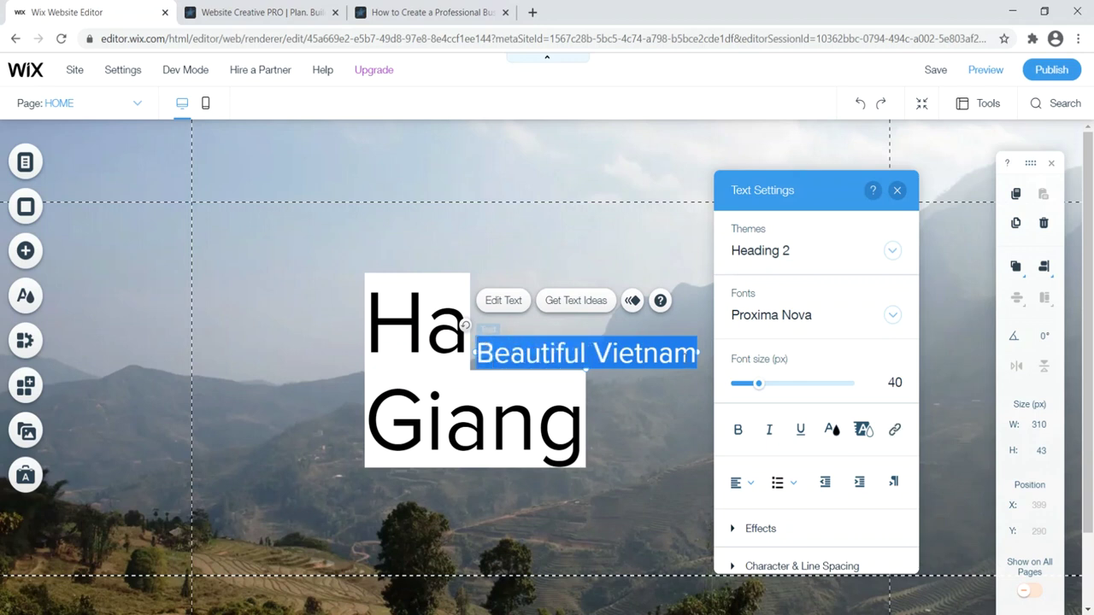
Colour 'Beautiful Vietnam' white and nudge it to X 405, Y 282 beside Ha
{"action": "left_click", "coordinate": [832, 432]}
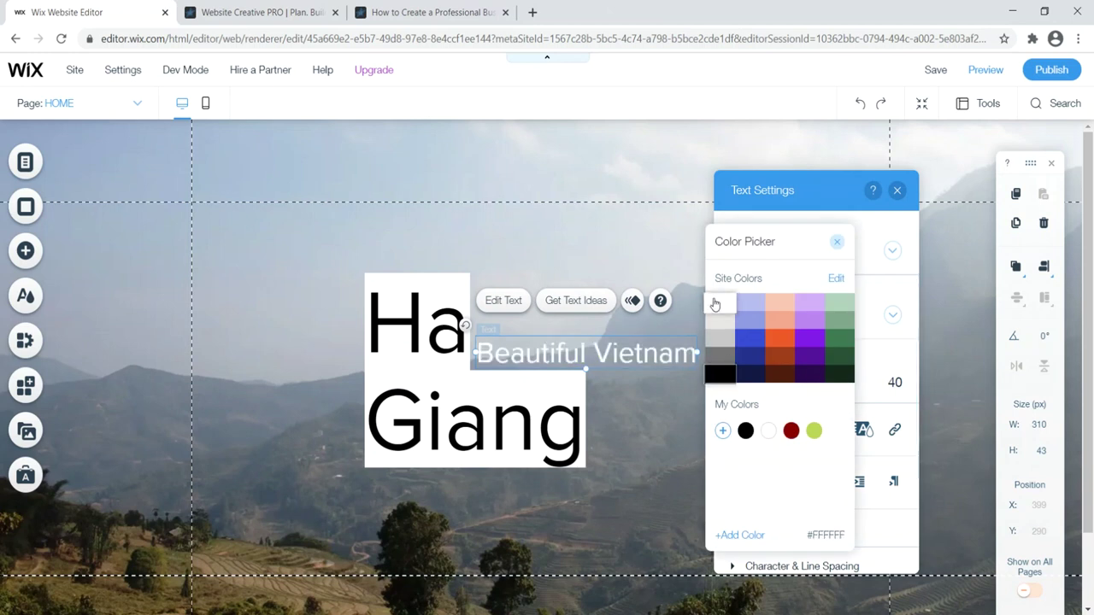
{"action": "left_click", "coordinate": [619, 246]}
{"action": "left_click", "coordinate": [897, 190]}
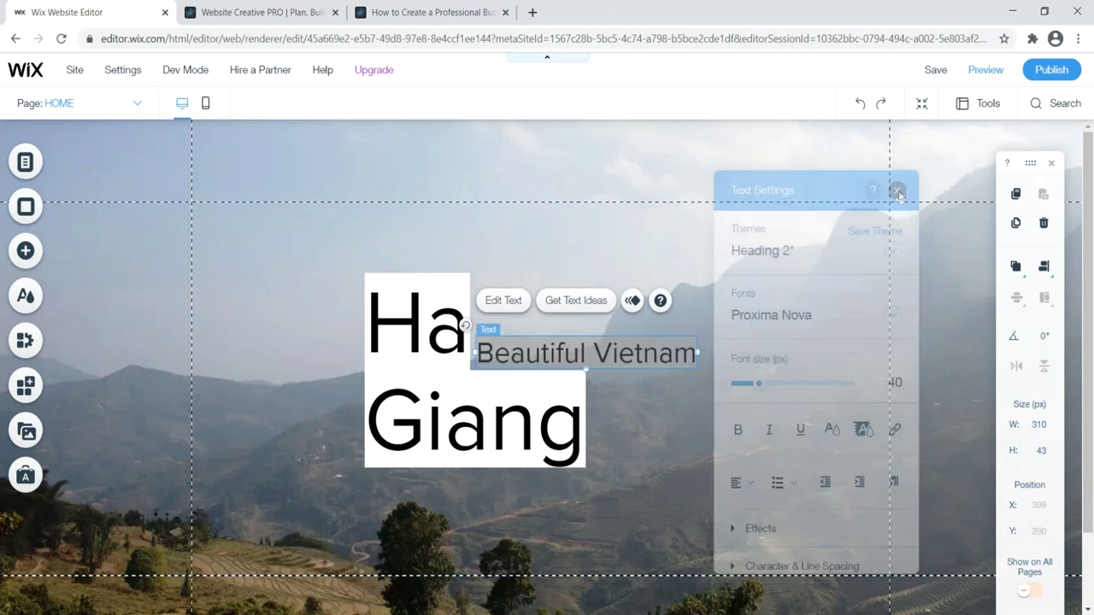
{"action": "left_click", "coordinate": [803, 296]}
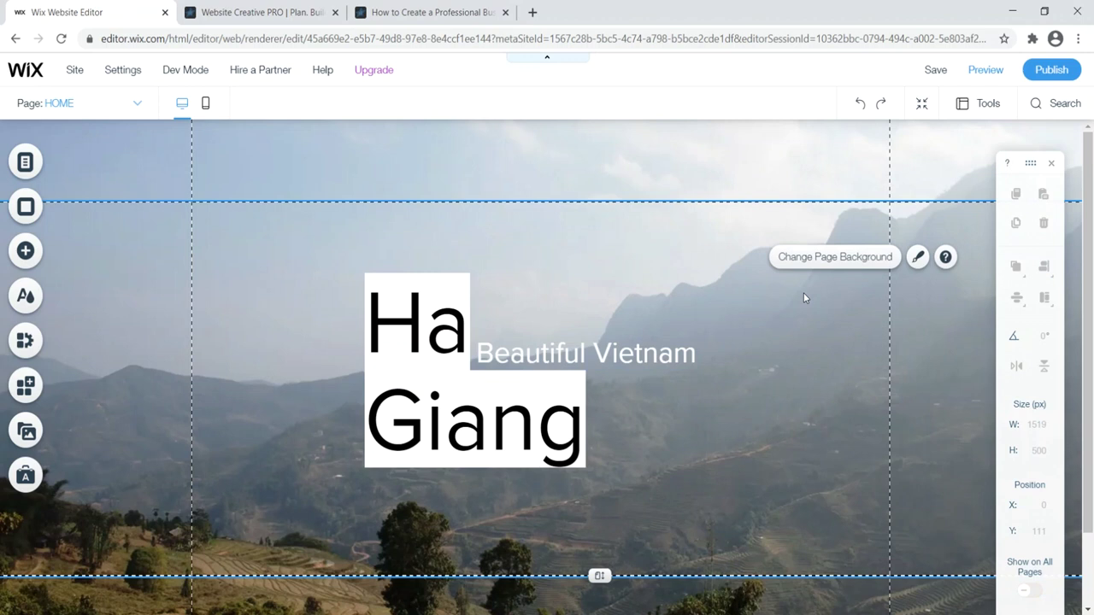
{"action": "left_click_drag", "start_coordinate": [625, 353], "coordinate": [630, 346]}
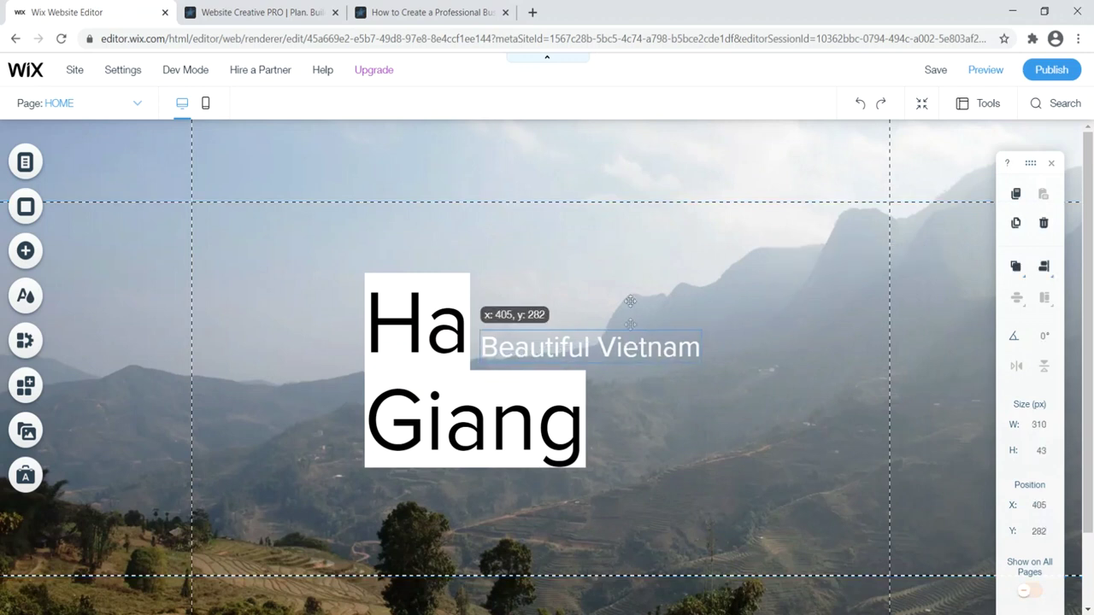
{"action": "left_click", "coordinate": [651, 277]}
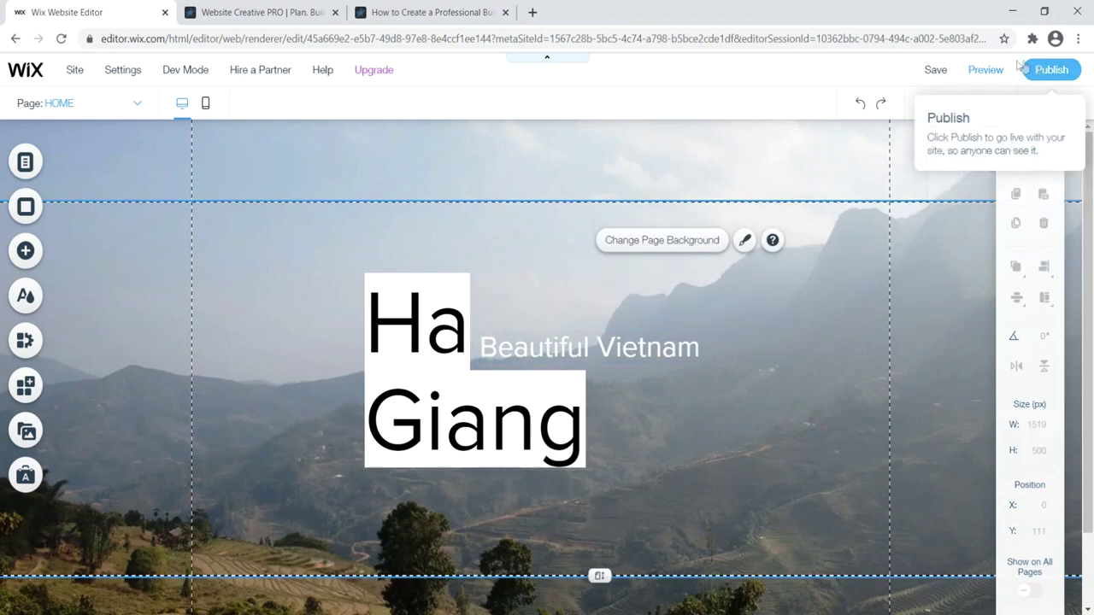
{"action": "left_click", "coordinate": [985, 70]}
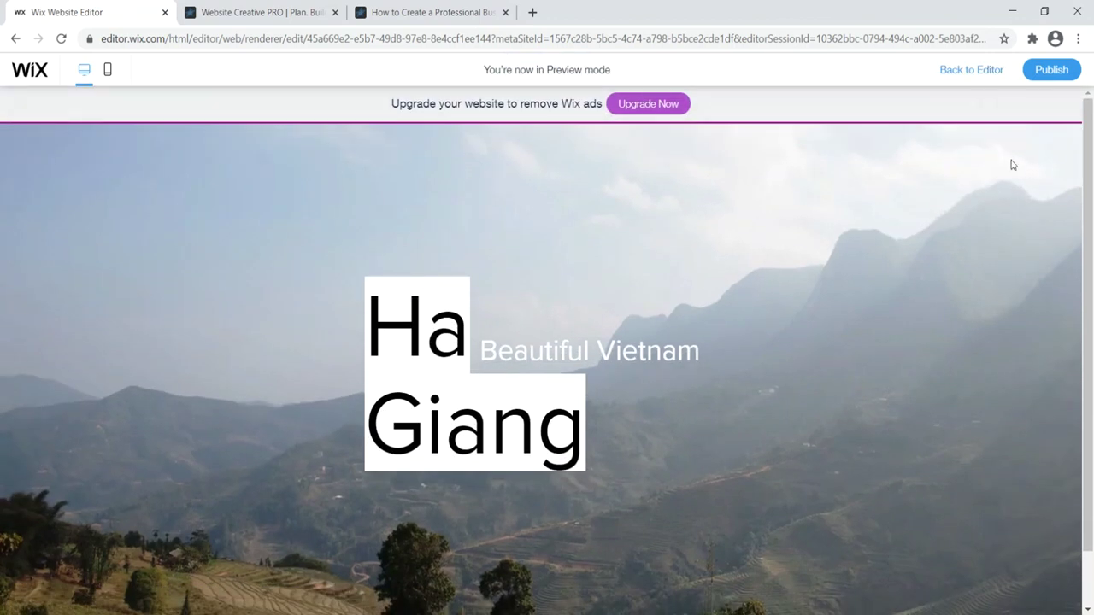
{"action": "left_click_drag", "start_coordinate": [1090, 102], "coordinate": [1091, 141]}
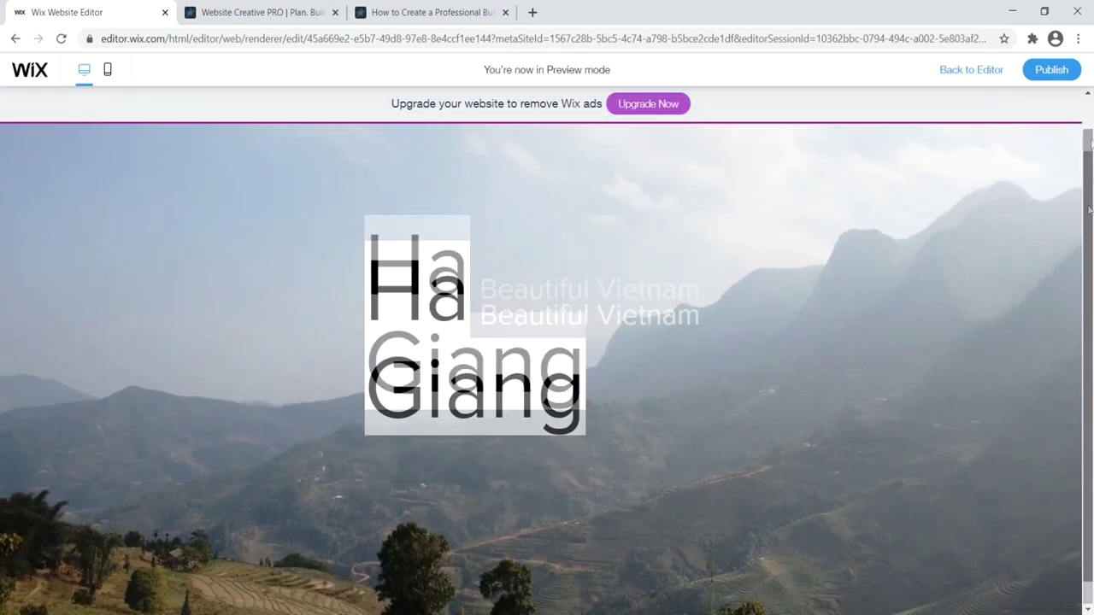
{"action": "scroll", "coordinate": [1065, 184], "scroll_direction": "up", "scroll_amount": 1}
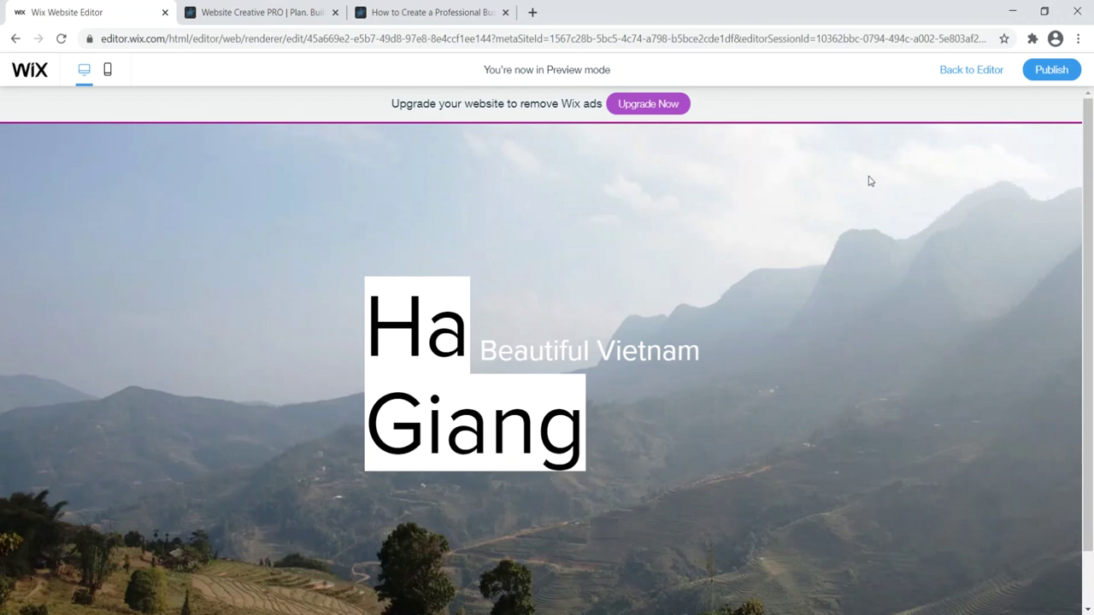
{"action": "left_click", "coordinate": [961, 69]}
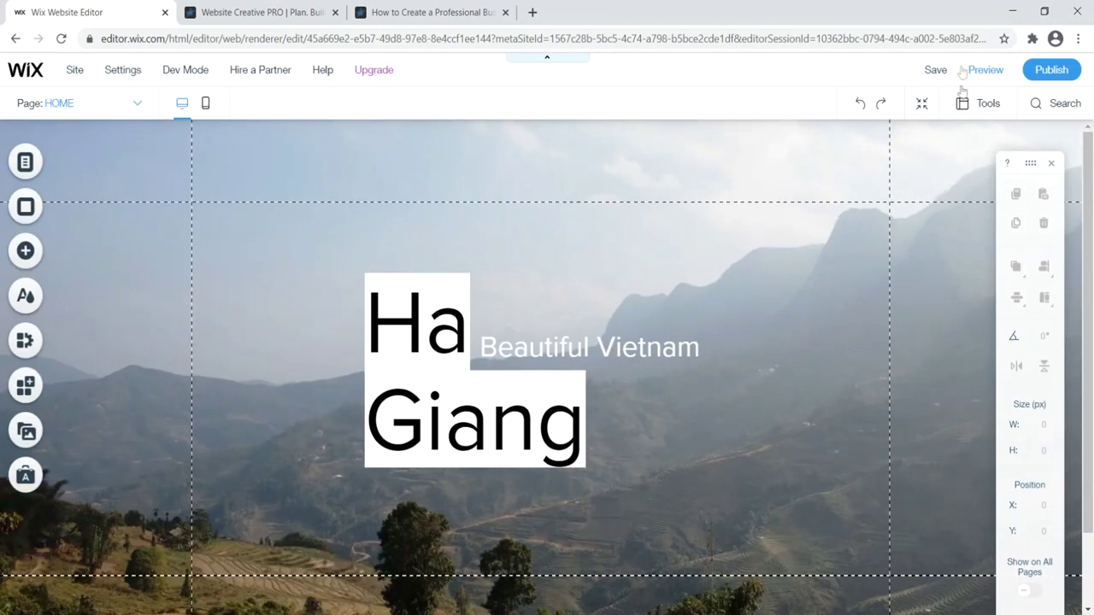
{"action": "left_click", "coordinate": [431, 12]}
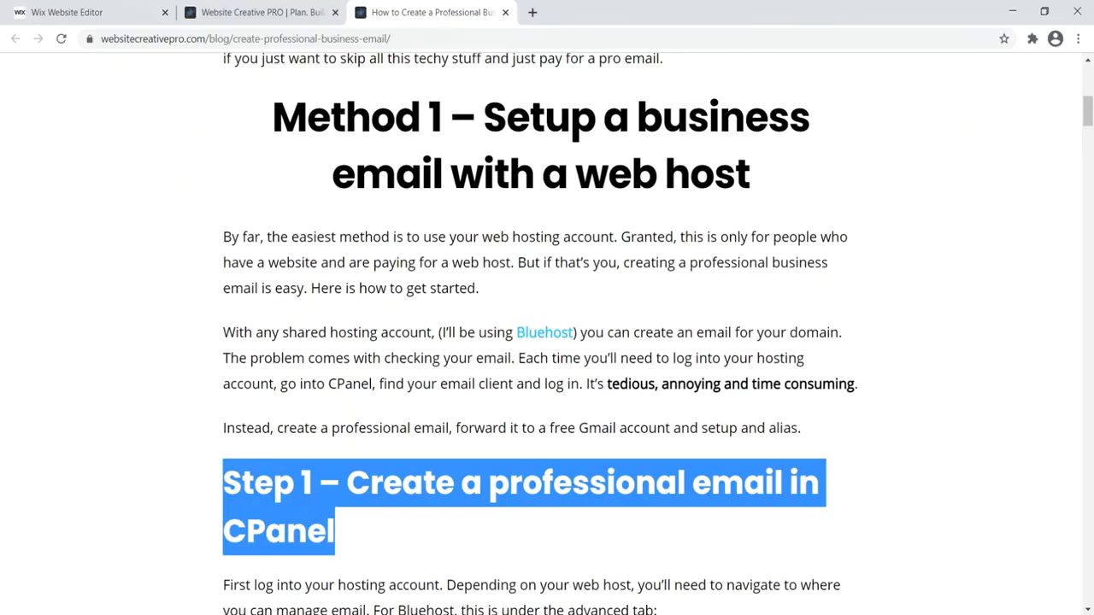
{"action": "left_click", "coordinate": [291, 12]}
{"action": "scroll", "coordinate": [1051, 237], "scroll_direction": "up", "scroll_amount": 15}
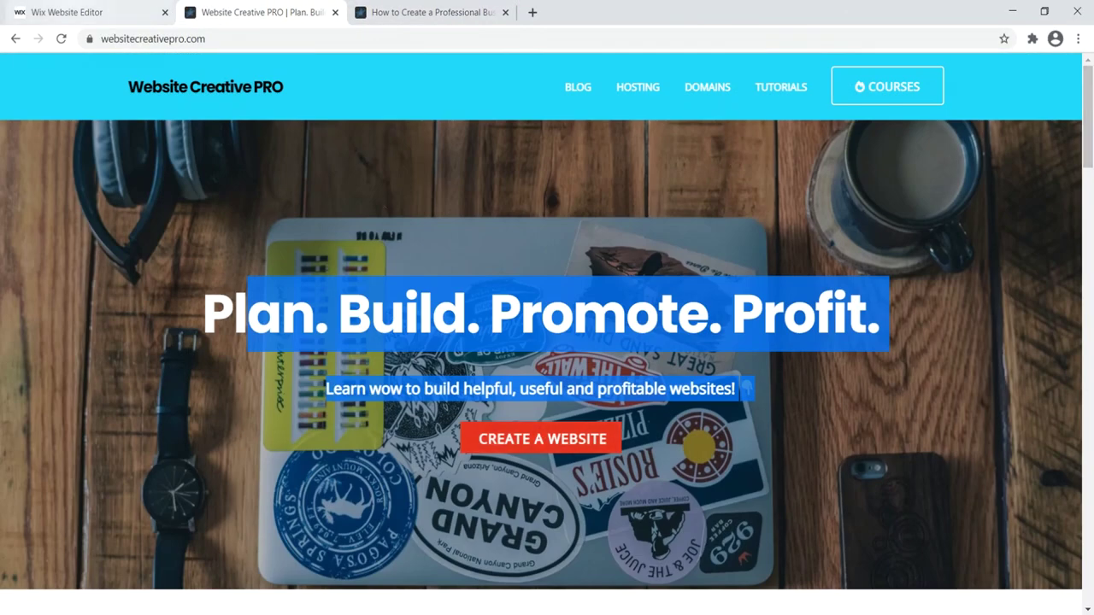
{"action": "left_click", "coordinate": [68, 12]}
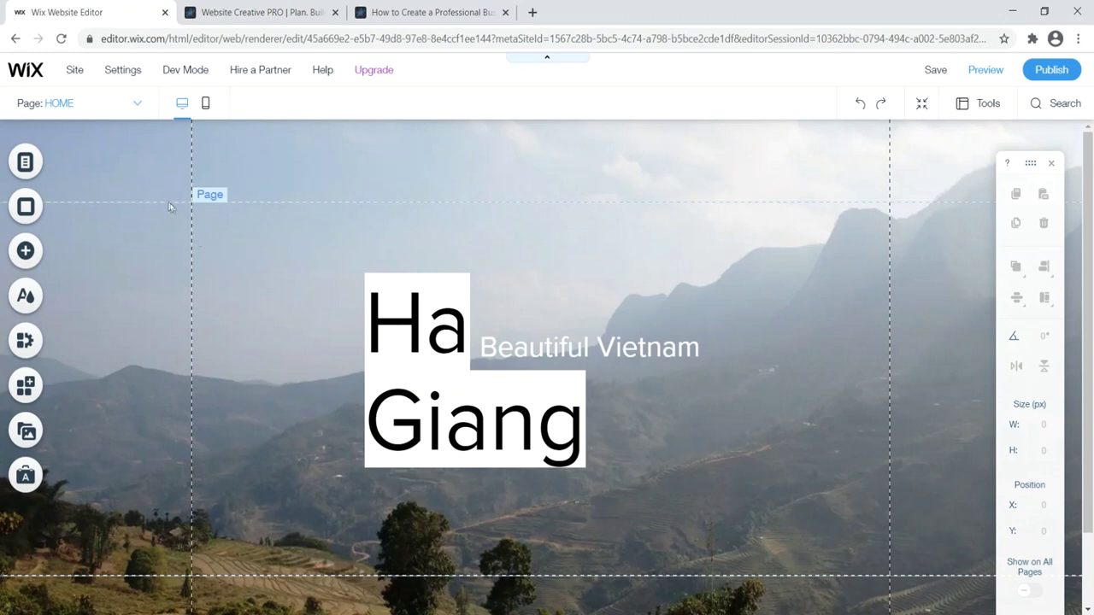
Add the yellow CLICK ME button from Text & Icon Buttons and place it below Ha Giang at X 435, Y 485
{"action": "left_click", "coordinate": [31, 249]}
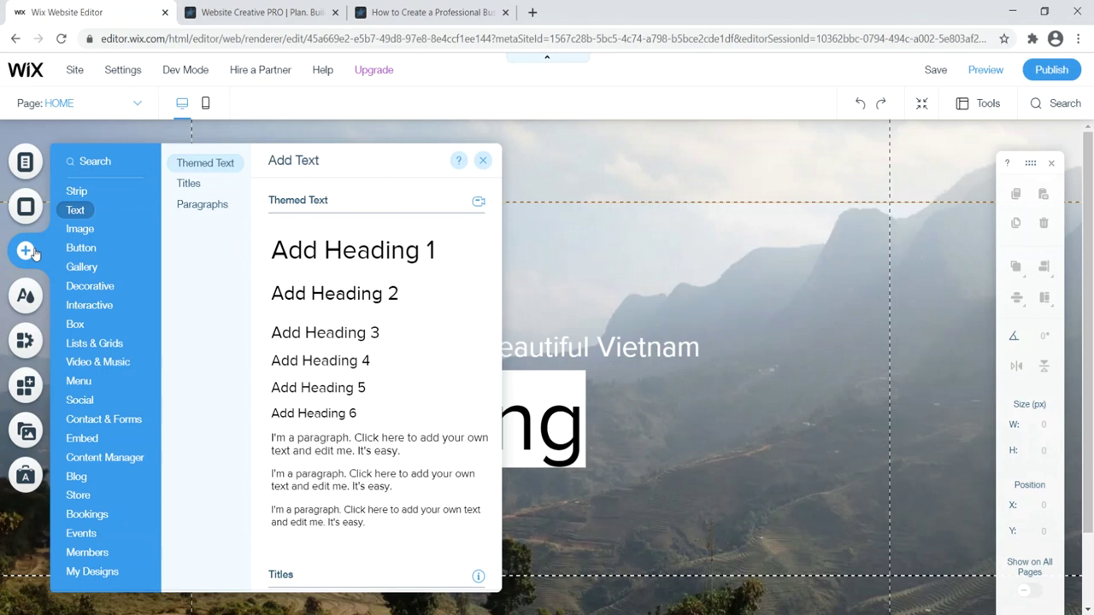
{"action": "mouse_move", "coordinate": [92, 252]}
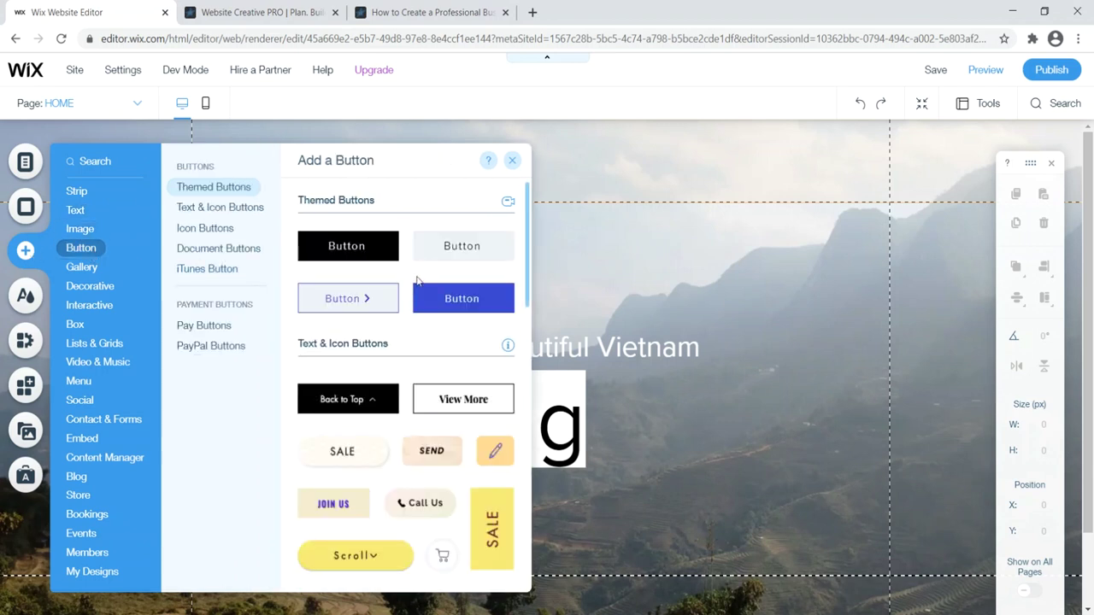
{"action": "scroll", "coordinate": [431, 299], "scroll_direction": "down", "scroll_amount": 3}
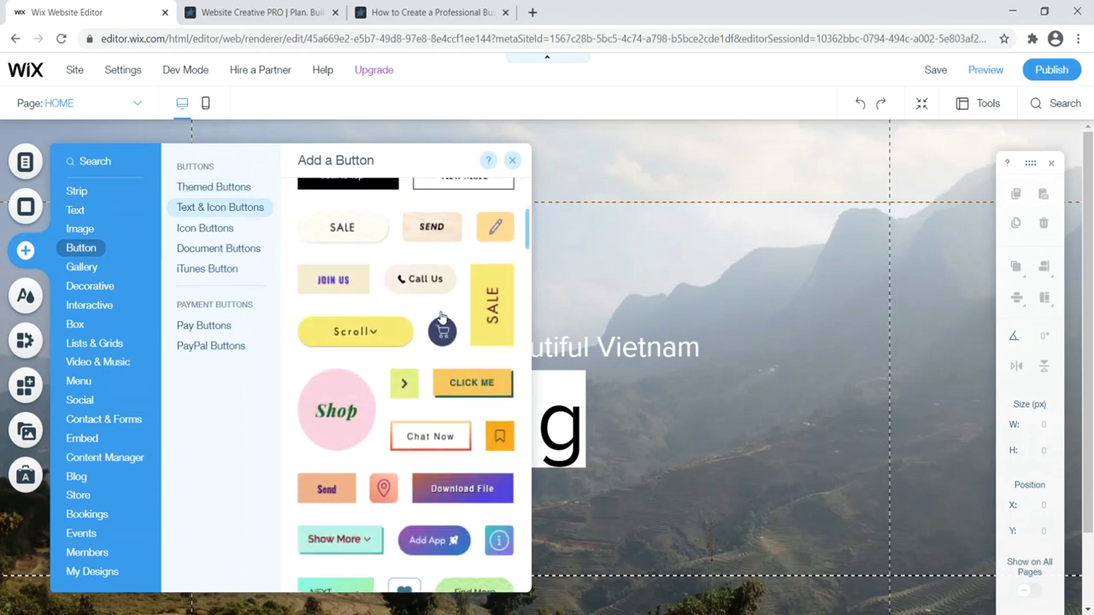
{"action": "scroll", "coordinate": [442, 318], "scroll_direction": "down", "scroll_amount": 5}
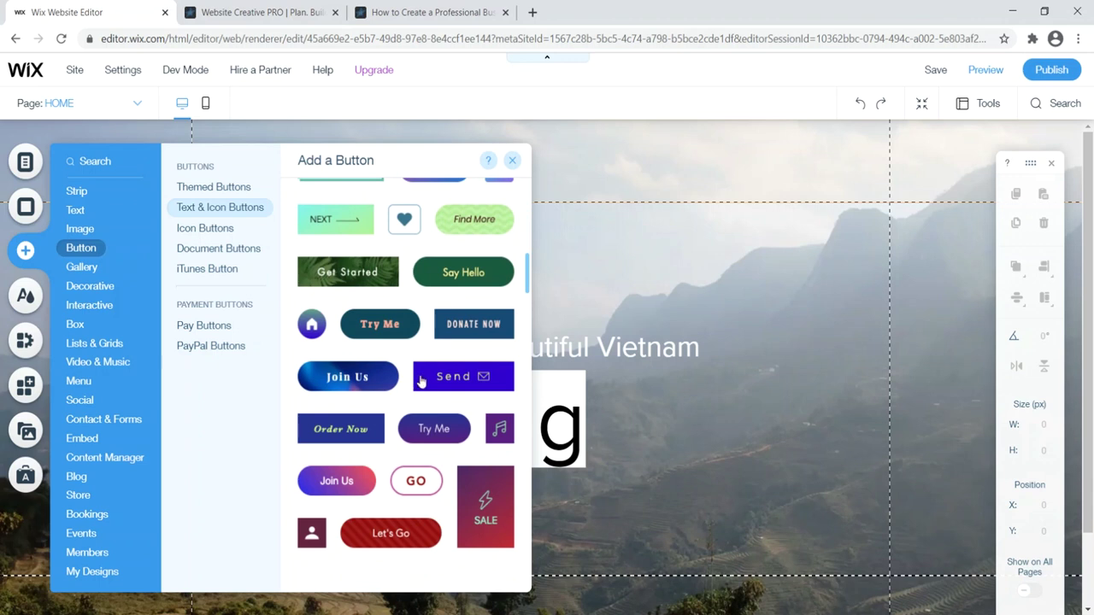
{"action": "scroll", "coordinate": [421, 382], "scroll_direction": "down", "scroll_amount": 1}
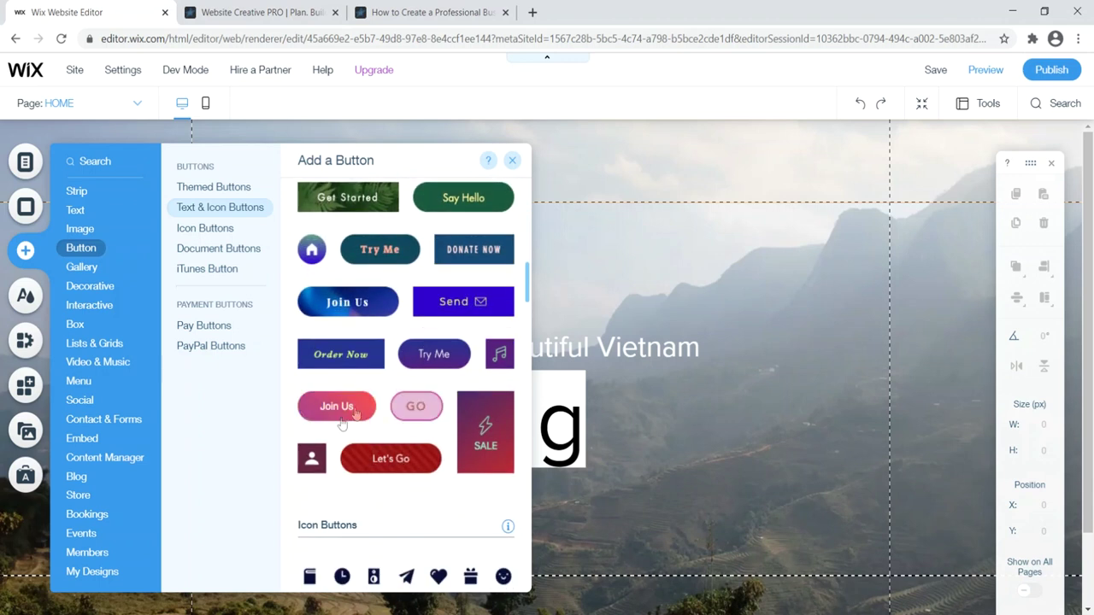
{"action": "scroll", "coordinate": [381, 386], "scroll_direction": "up", "scroll_amount": 5}
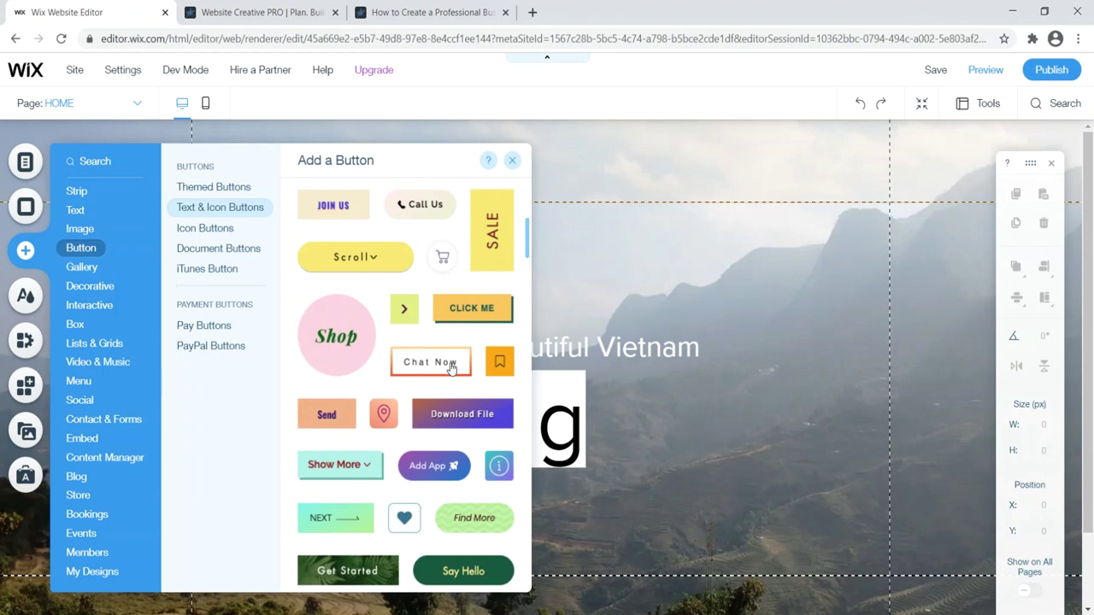
{"action": "left_click", "coordinate": [473, 309]}
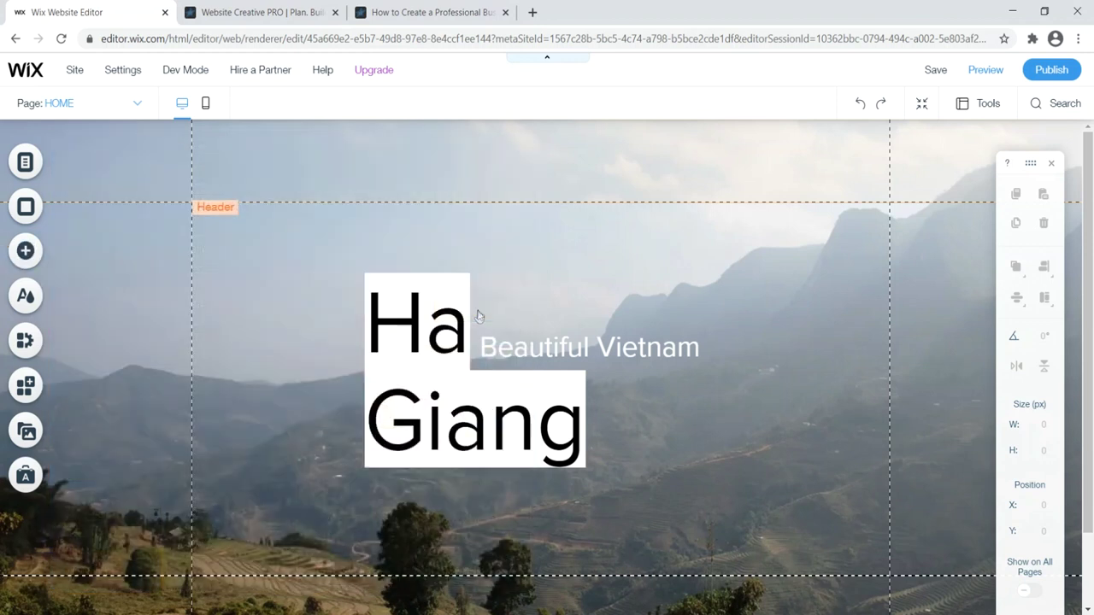
{"action": "left_click_drag", "start_coordinate": [535, 372], "coordinate": [533, 500]}
{"action": "left_click", "coordinate": [419, 478]}
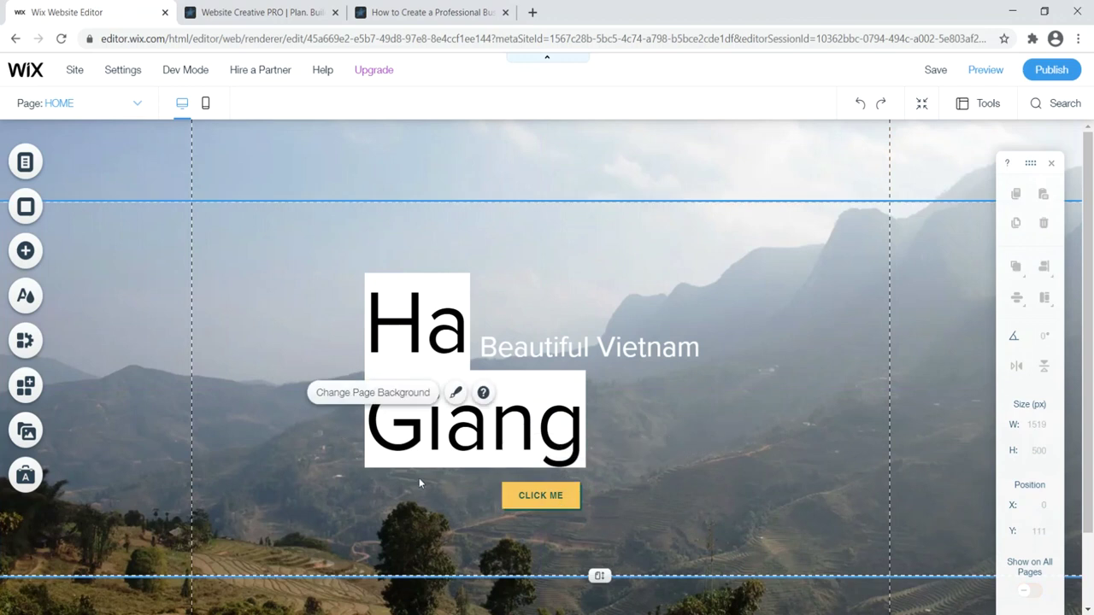
Change the hero button's label from Click Me to 'Learn More'
{"action": "left_click", "coordinate": [561, 499]}
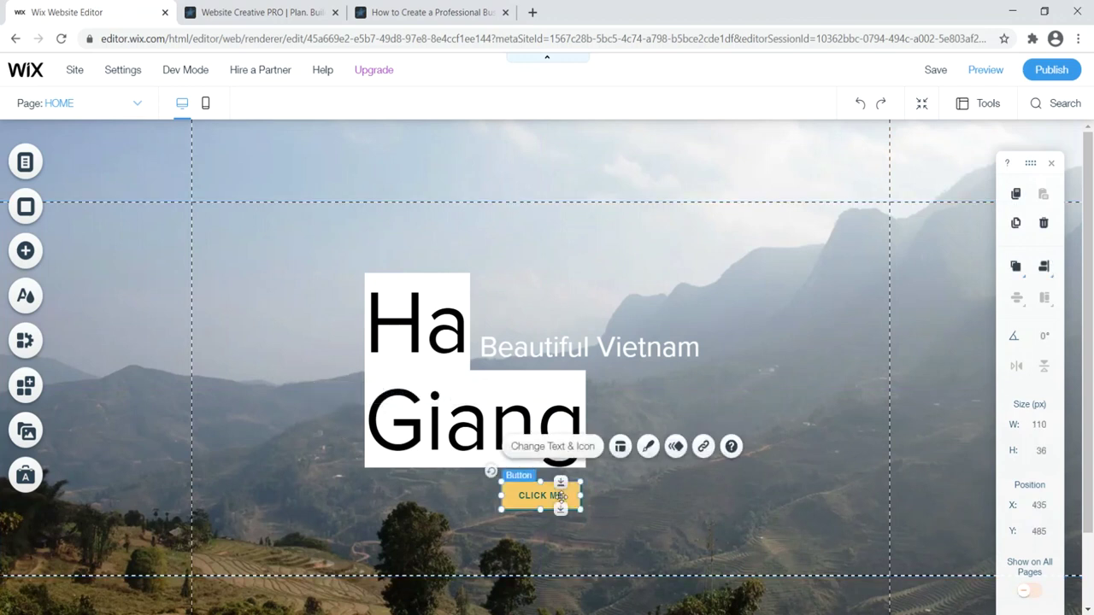
{"action": "left_click", "coordinate": [570, 448]}
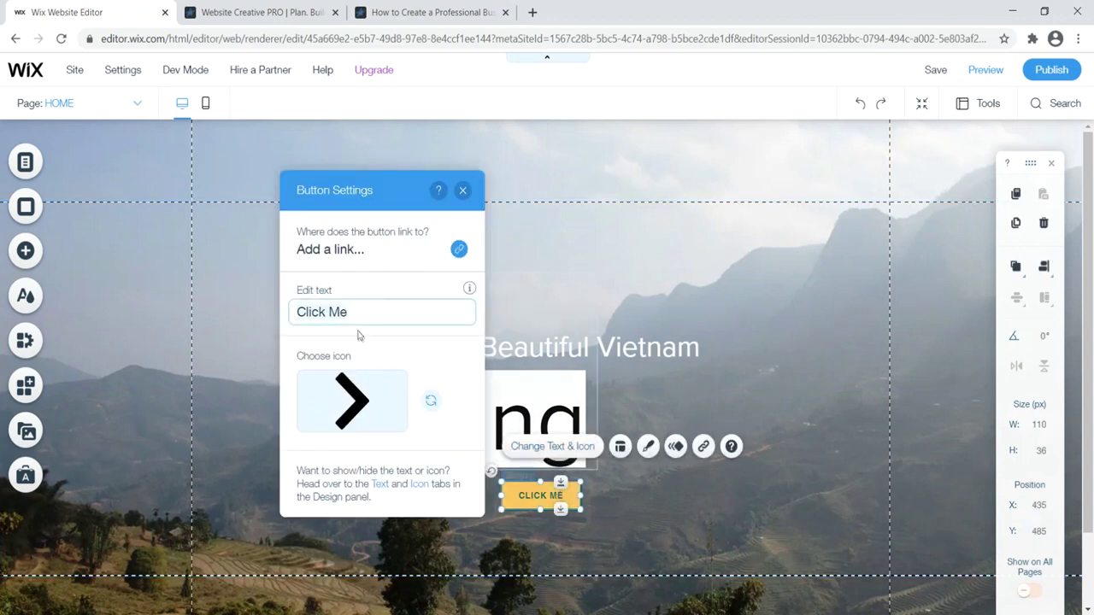
{"action": "key", "text": "BackSpace"}
{"action": "key", "text": "BackSpace"}
{"action": "key", "text": "BackSpace"}
{"action": "key", "text": "BackSpace"}
{"action": "key", "text": "BackSpace"}
{"action": "key", "text": "BackSpace"}
{"action": "key", "text": "BackSpace"}
{"action": "key", "text": "BackSpace"}
{"action": "type", "text": "Learn More"}
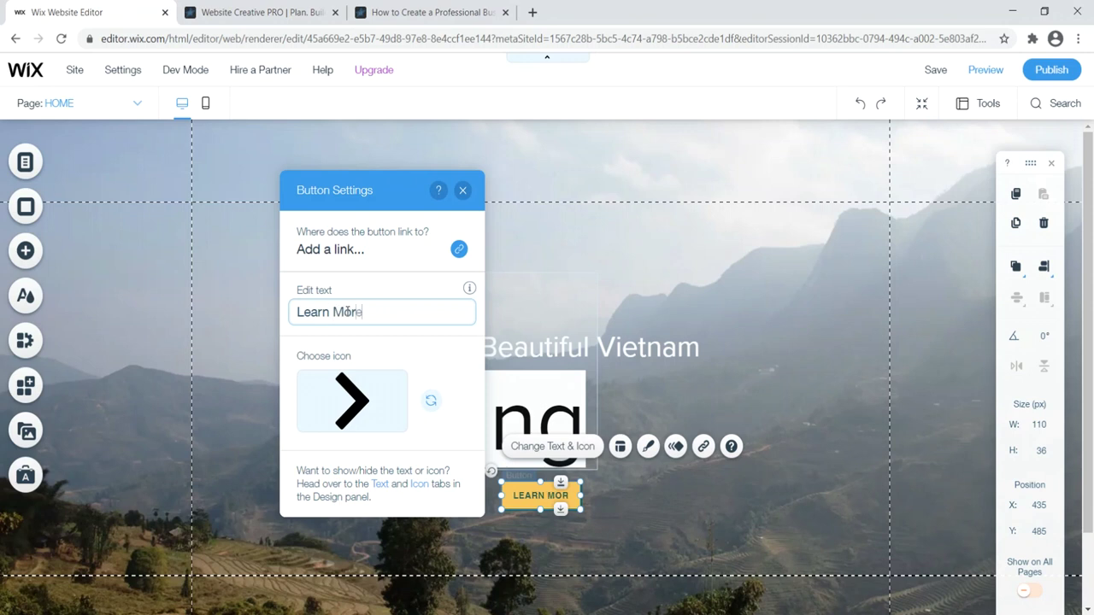
{"action": "left_click", "coordinate": [346, 251]}
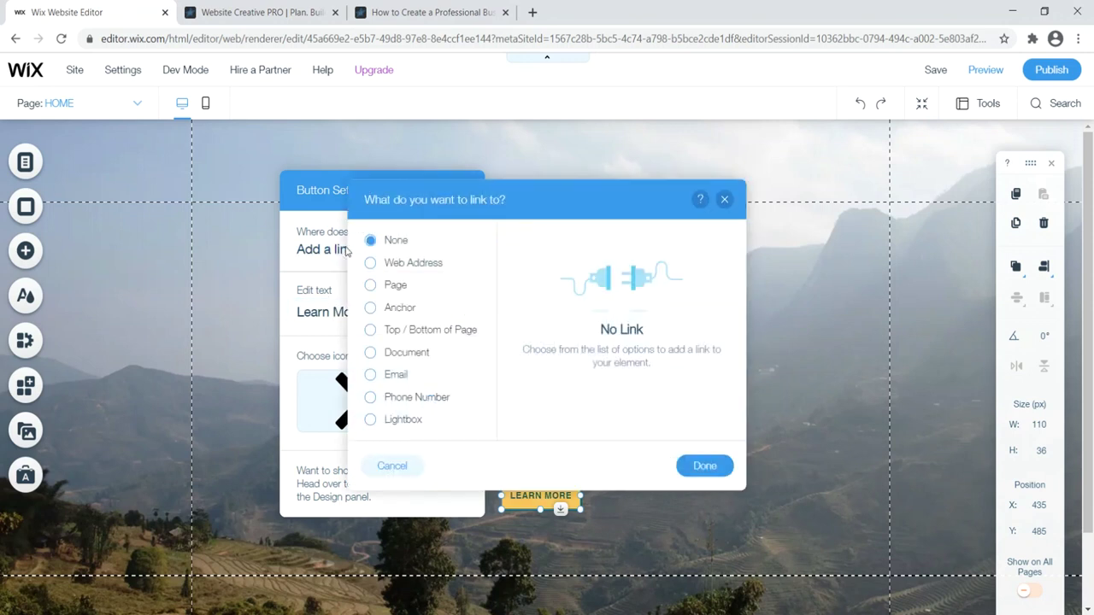
{"action": "left_click", "coordinate": [370, 264]}
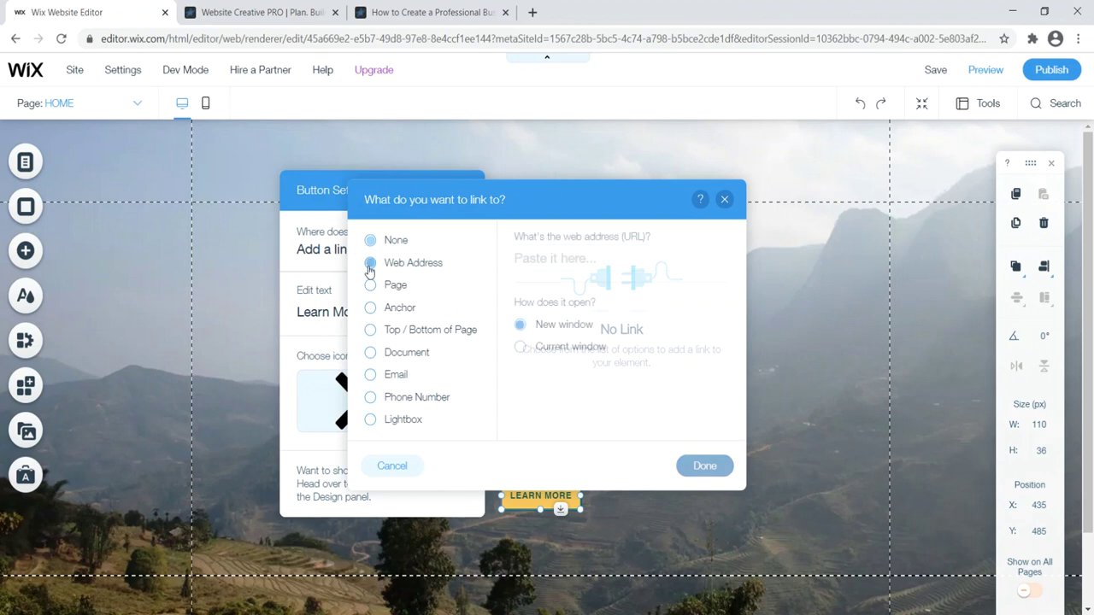
{"action": "left_click", "coordinate": [370, 285]}
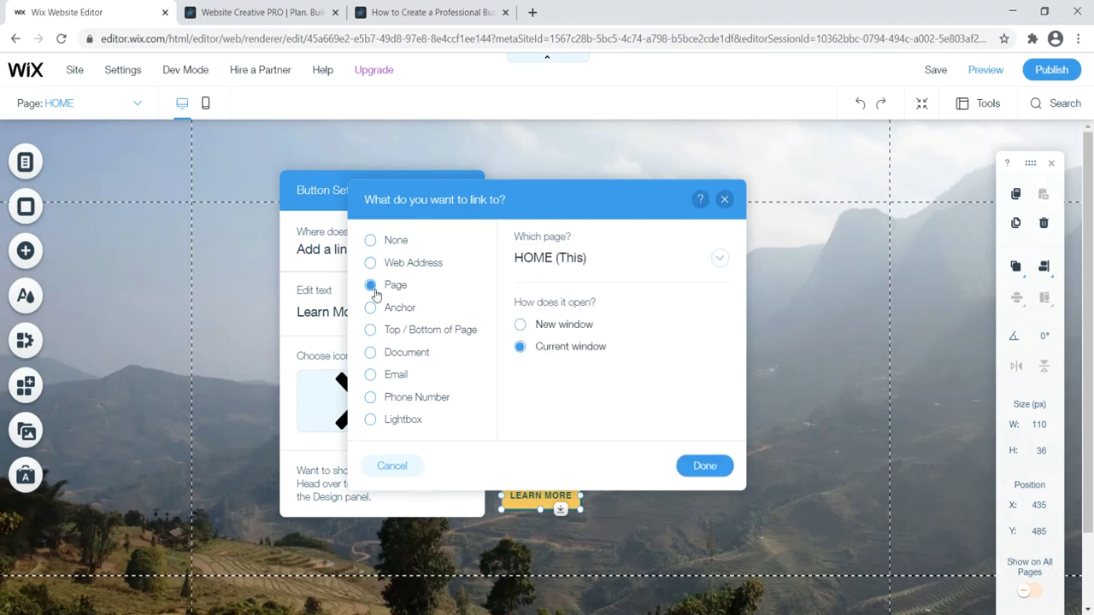
{"action": "left_click", "coordinate": [371, 264]}
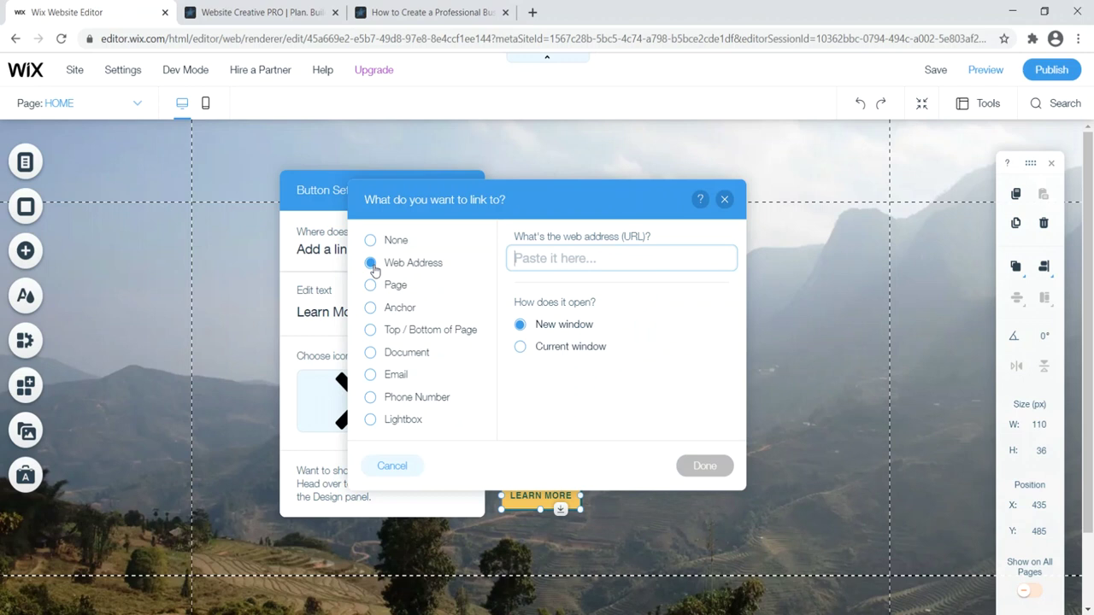
{"action": "type", "text": "https"}
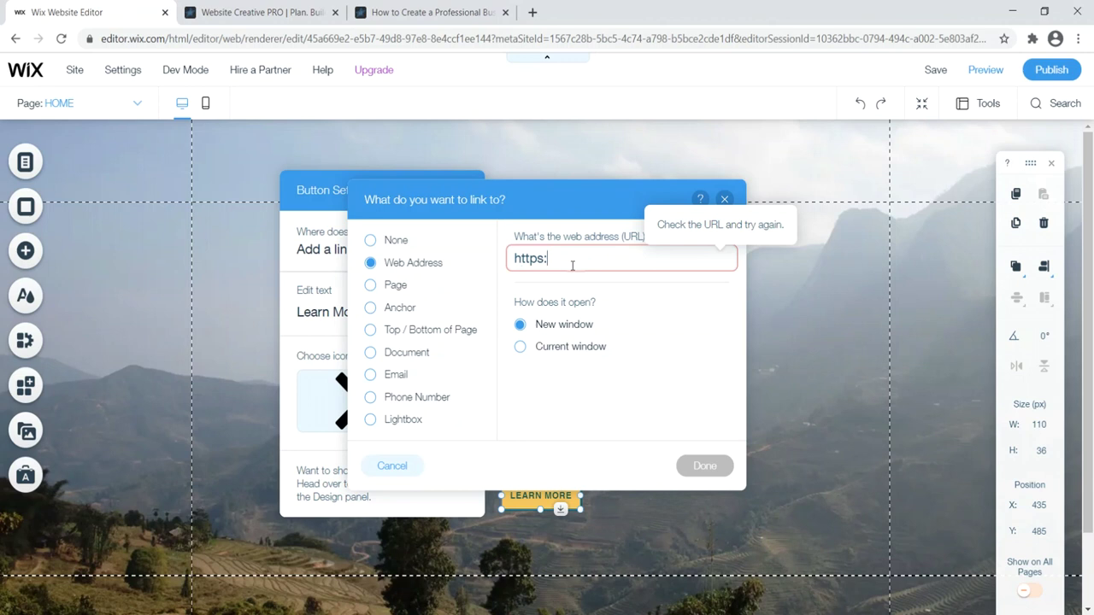
{"action": "type", "text": "://youtube.com"}
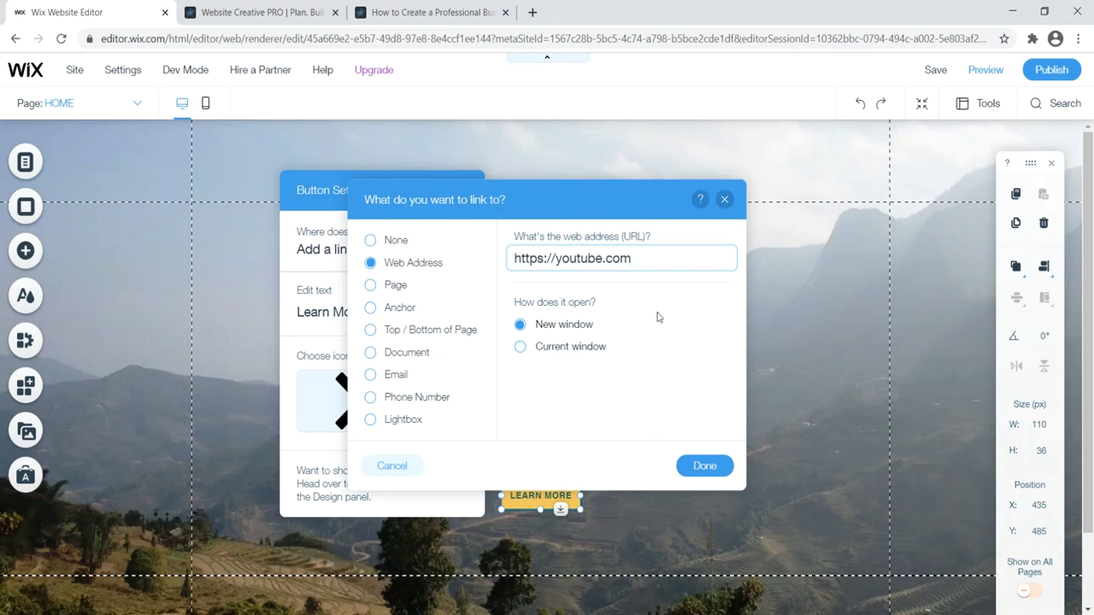
{"action": "left_click", "coordinate": [709, 468]}
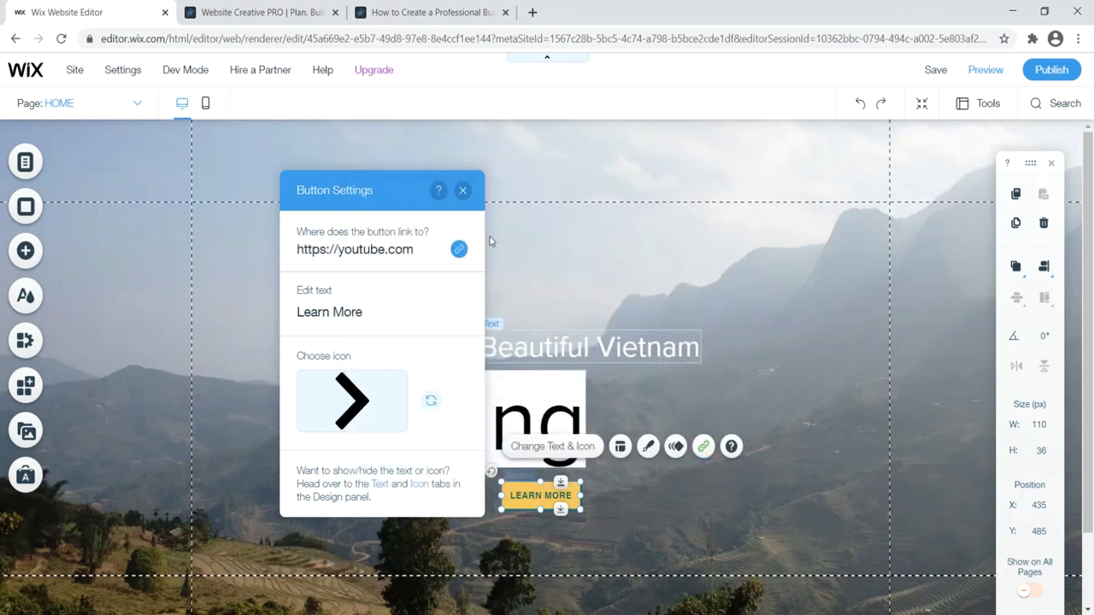
{"action": "left_click", "coordinate": [463, 190]}
{"action": "left_click", "coordinate": [639, 291]}
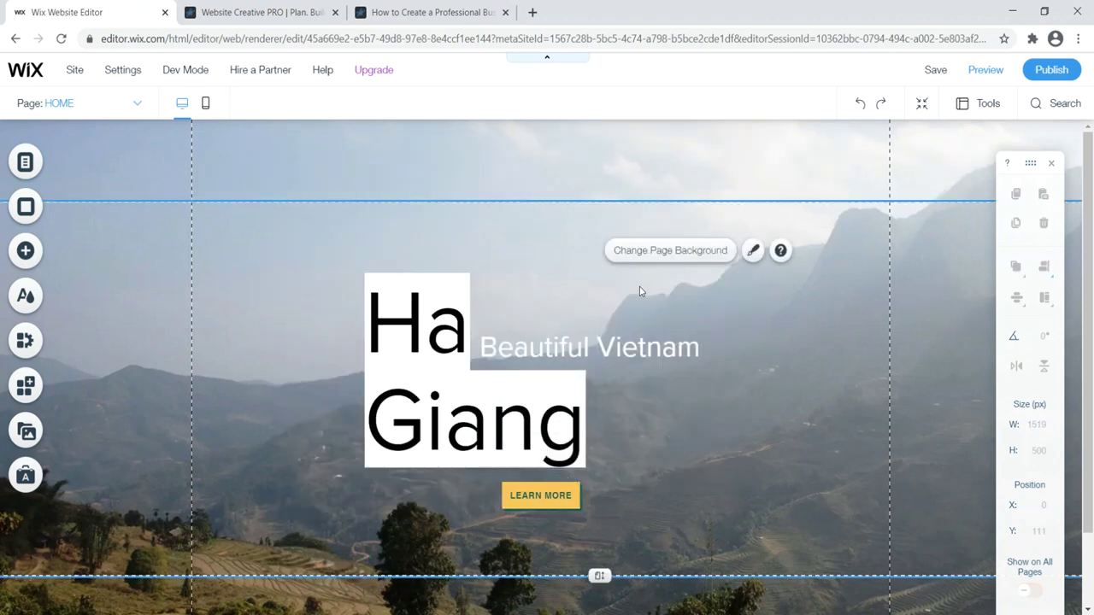
{"action": "left_click", "coordinate": [985, 70]}
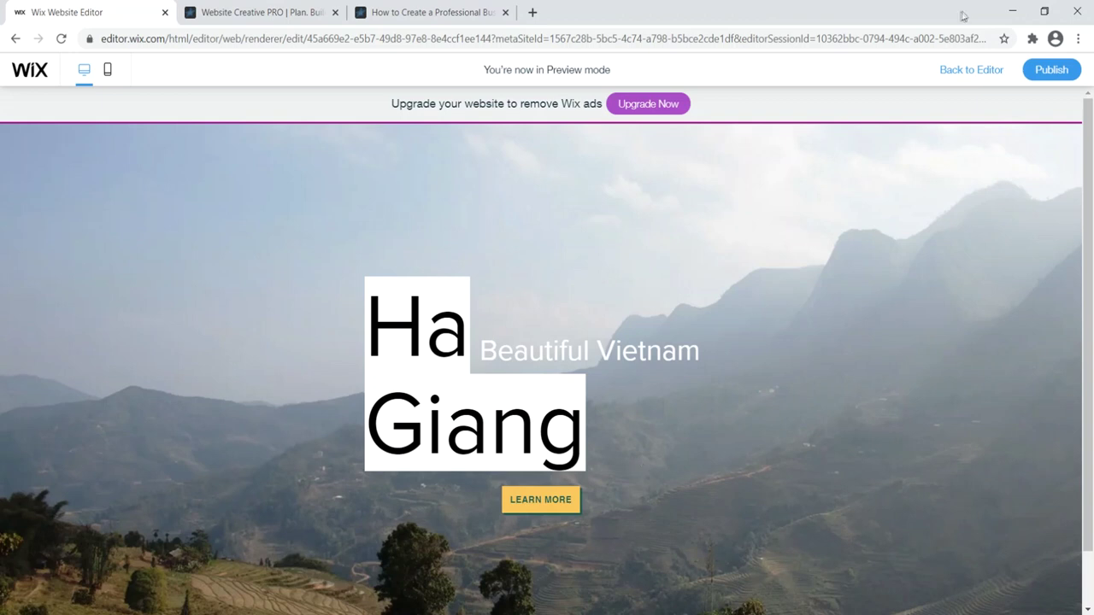
{"action": "left_click", "coordinate": [966, 72]}
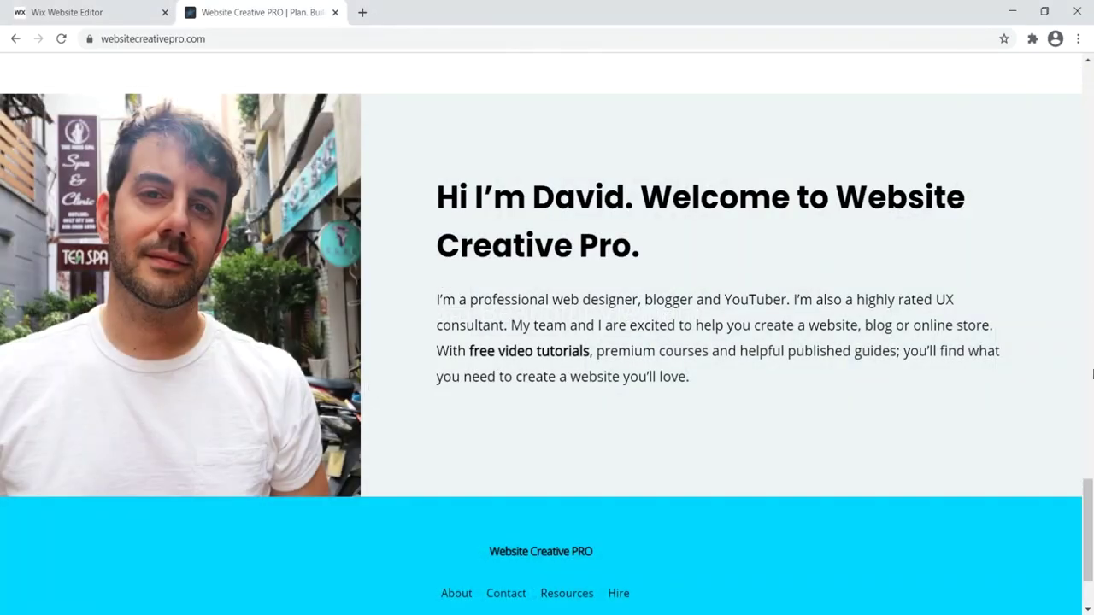
Leave the websitecreativepro.com page and return to the Wix Website Editor tab
{"action": "scroll", "coordinate": [1092, 374], "scroll_direction": "up", "scroll_amount": 6}
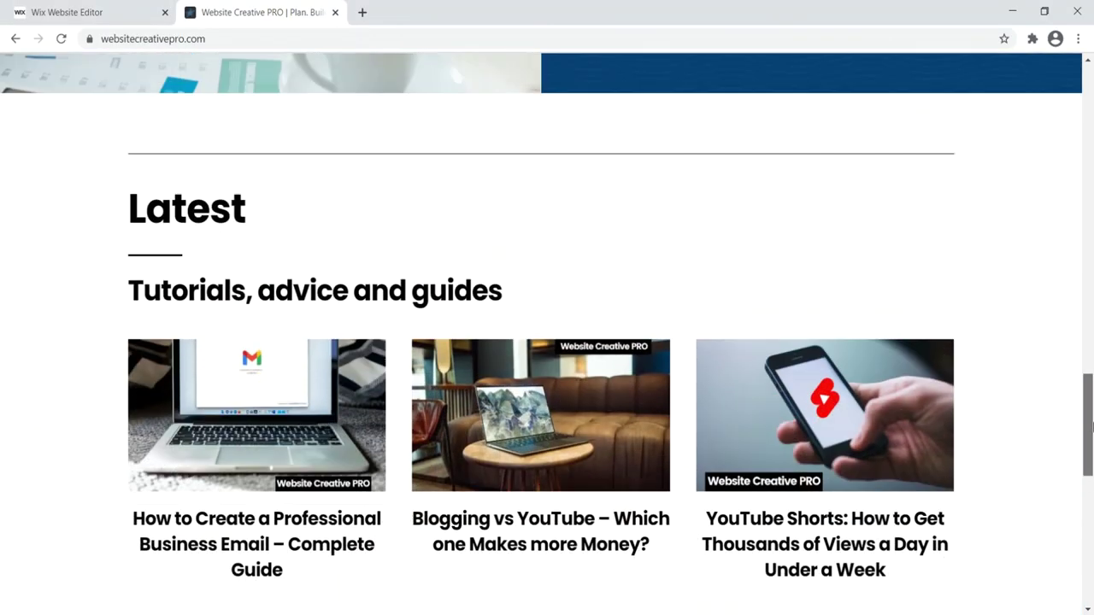
{"action": "left_click_drag", "start_coordinate": [1091, 428], "coordinate": [1084, 530]}
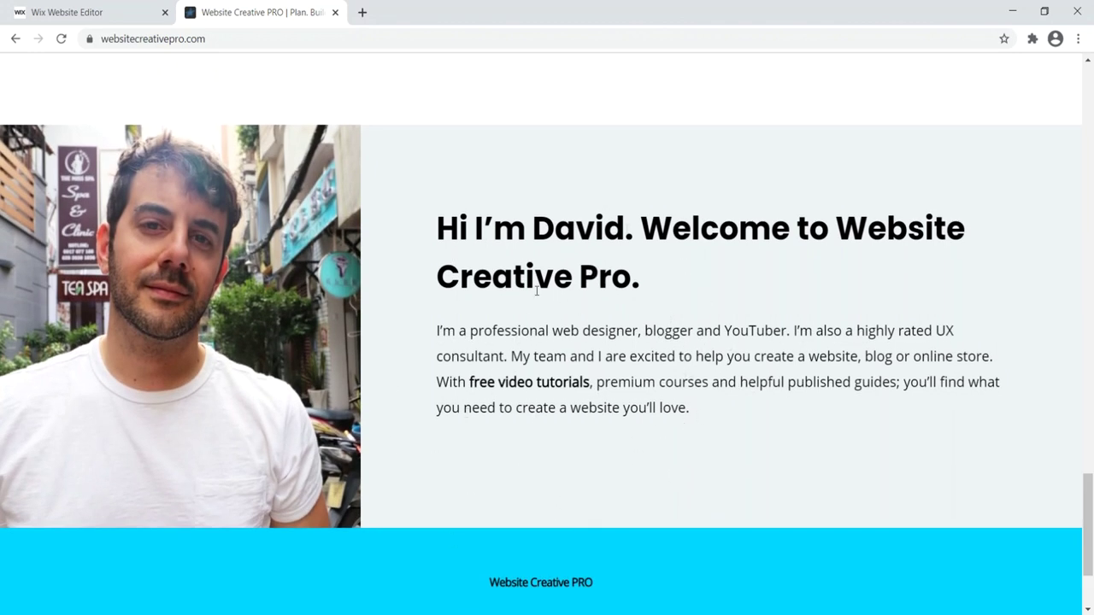
{"action": "left_click", "coordinate": [89, 12]}
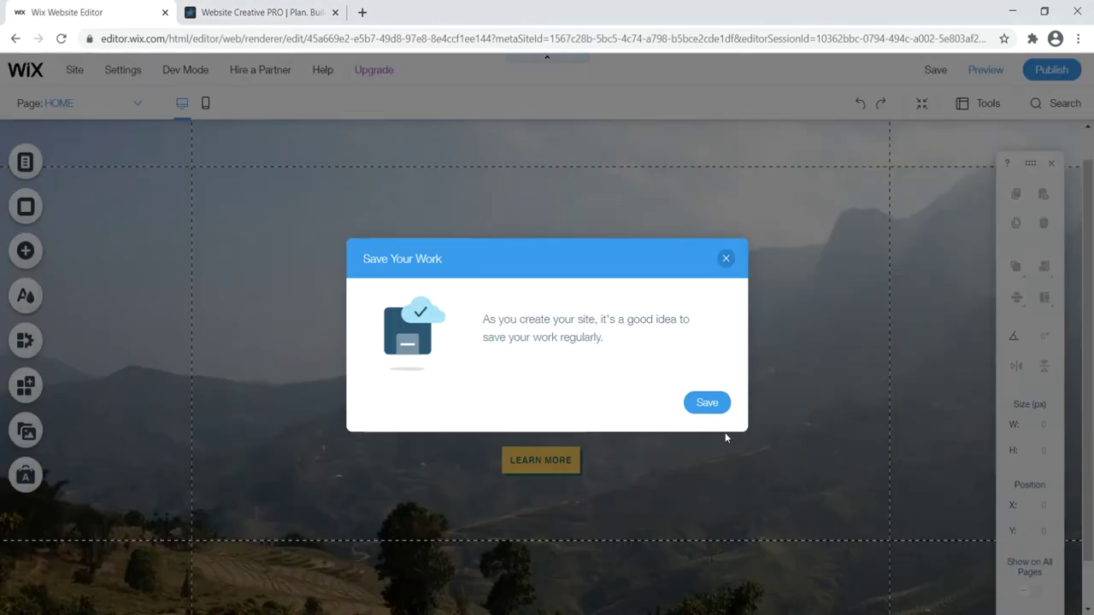
Dismiss the Save Your Work prompt and add the About strip with photo and yellow title column
{"action": "left_click", "coordinate": [726, 258]}
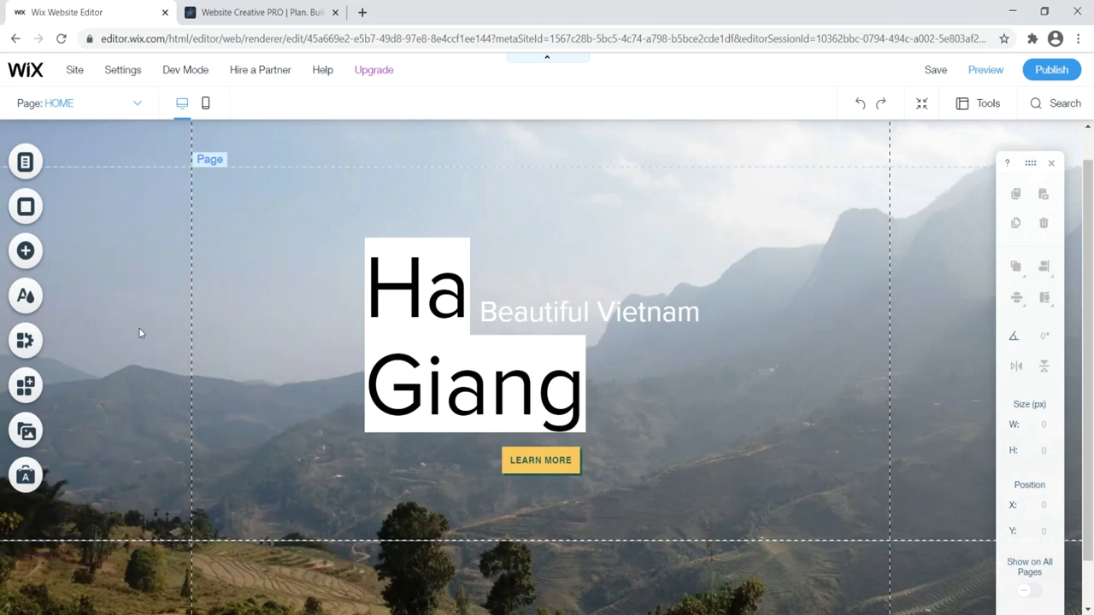
{"action": "left_click", "coordinate": [25, 253]}
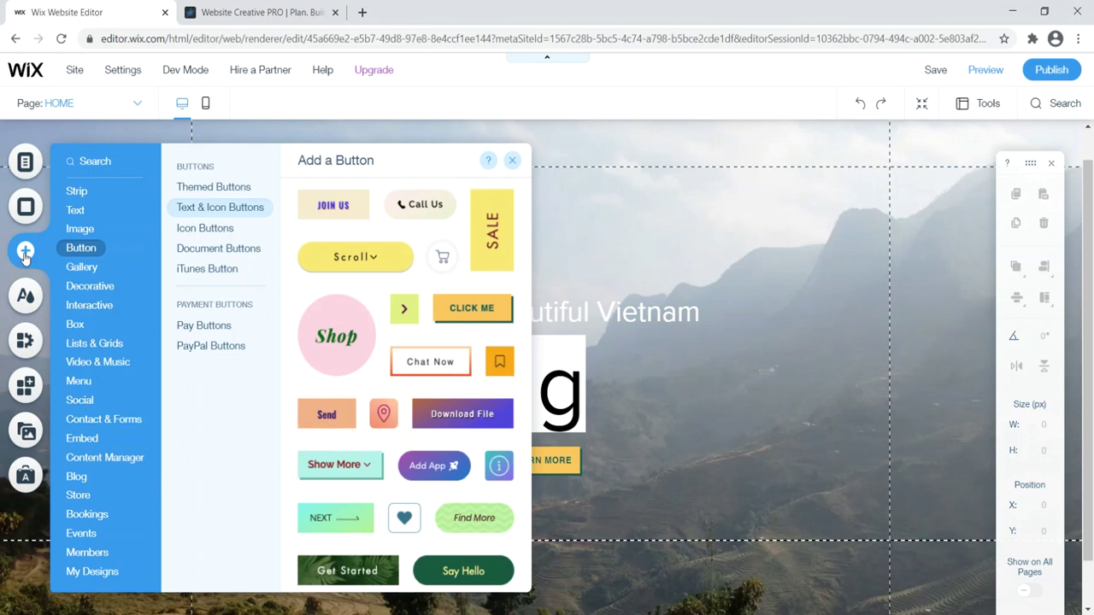
{"action": "left_click", "coordinate": [75, 210]}
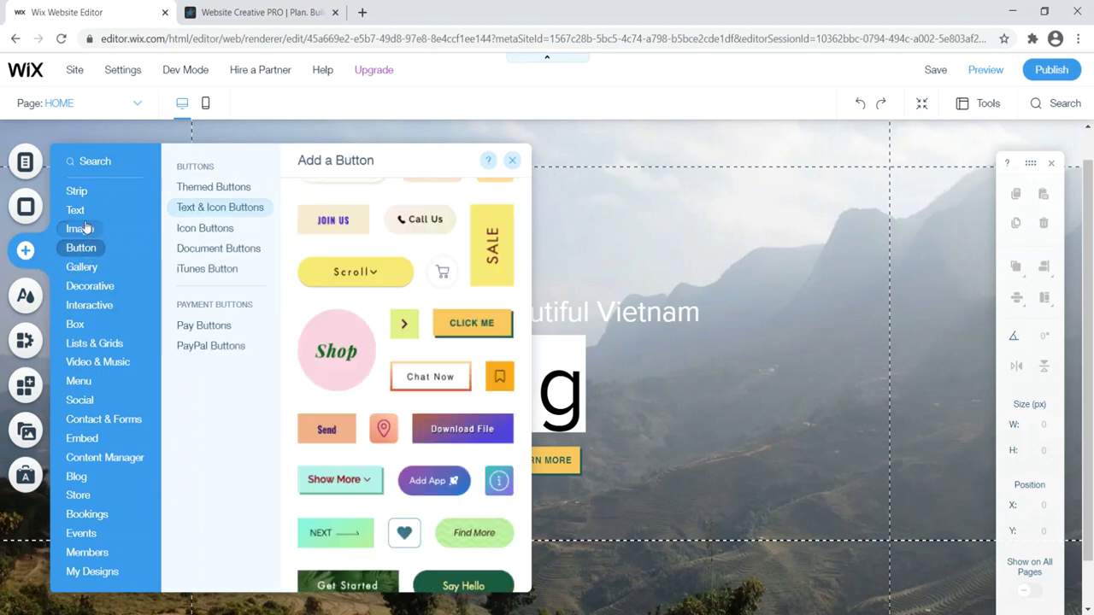
{"action": "left_click", "coordinate": [75, 193]}
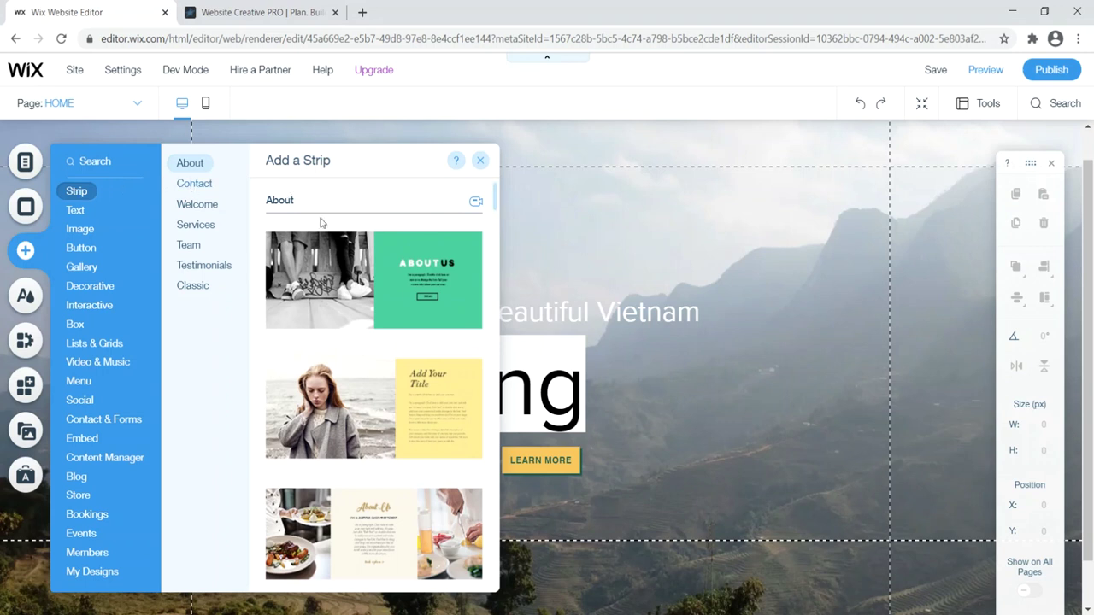
{"action": "left_click", "coordinate": [394, 399]}
{"action": "scroll", "coordinate": [394, 398], "scroll_direction": "down", "scroll_amount": 1}
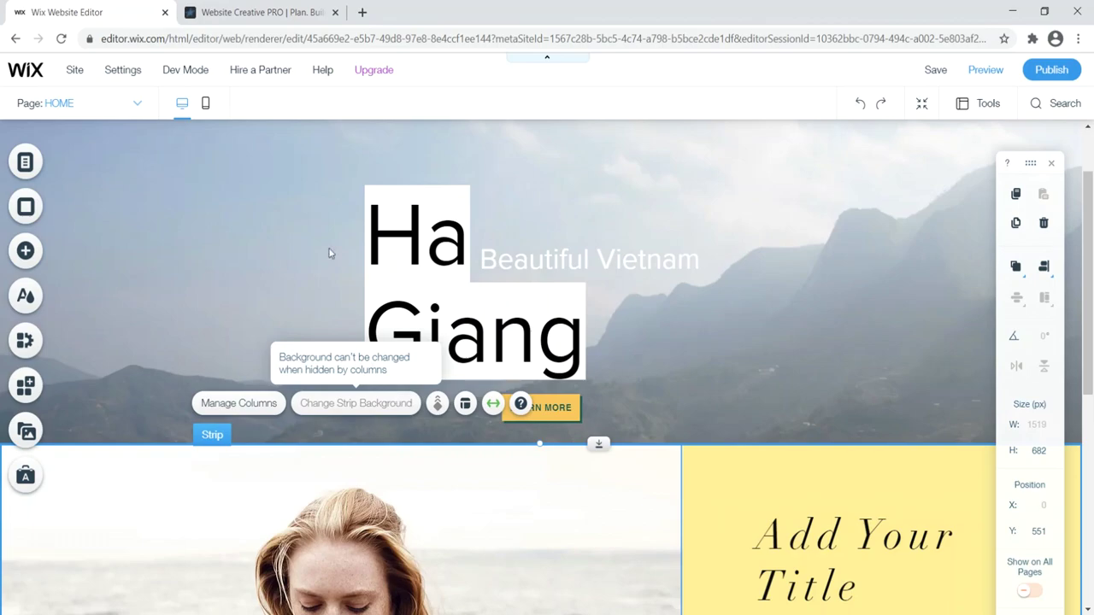
Preview the page showing the Ha Giang hero, Learn More button and new About strip
{"action": "left_click", "coordinate": [252, 12]}
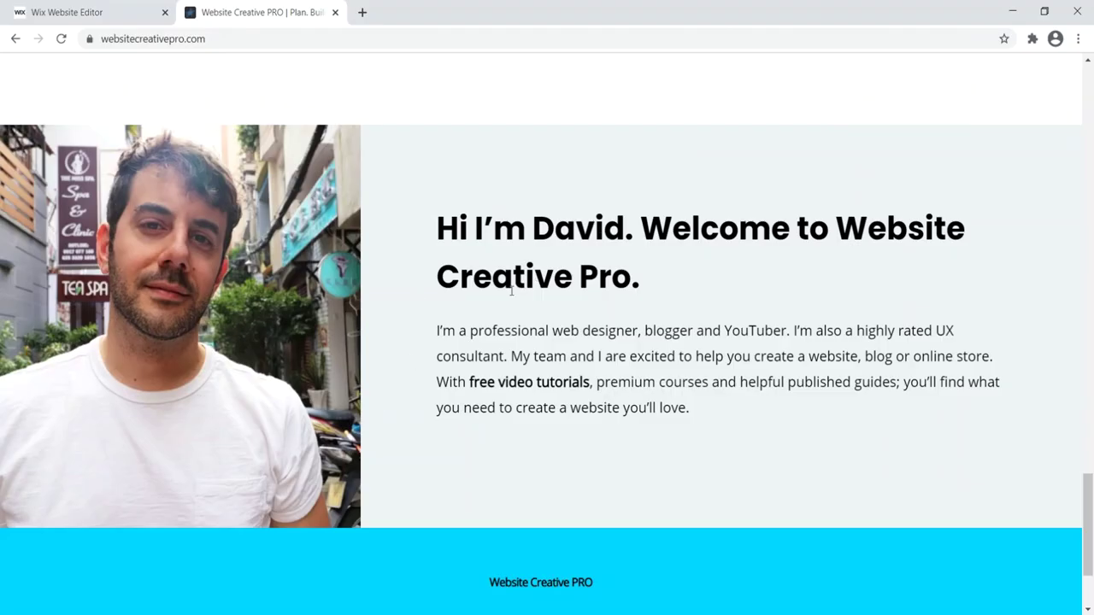
{"action": "left_click", "coordinate": [94, 12]}
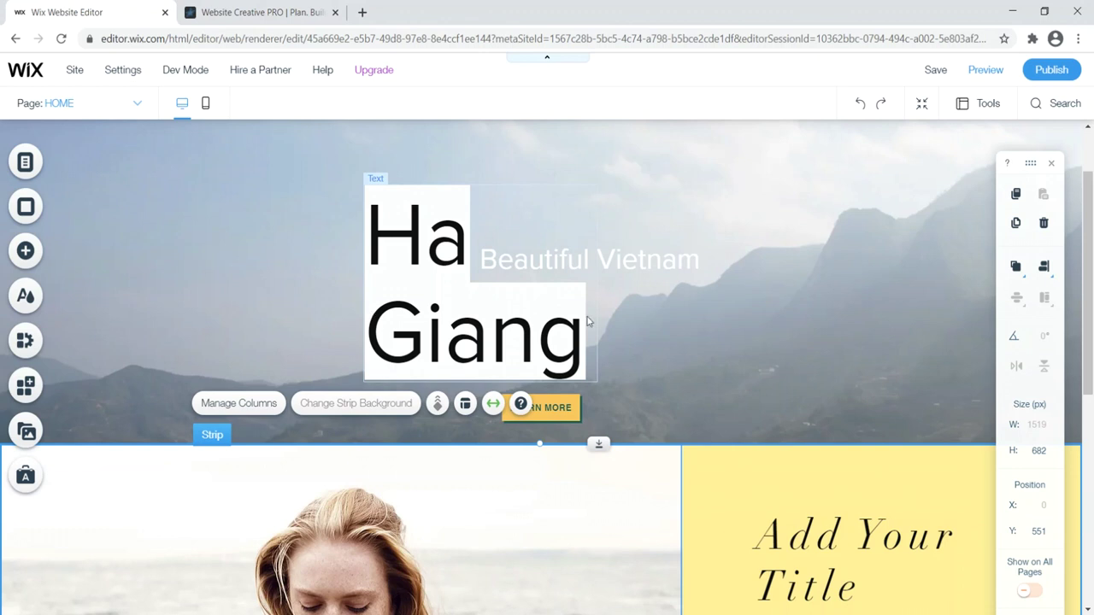
{"action": "scroll", "coordinate": [1090, 205], "scroll_direction": "up", "scroll_amount": 1}
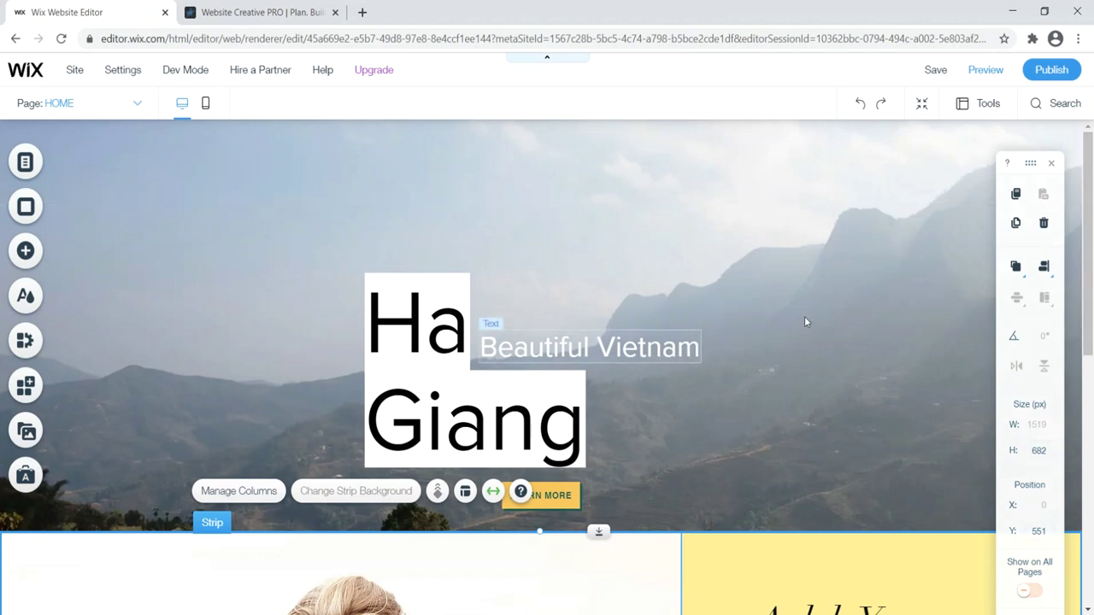
{"action": "left_click", "coordinate": [986, 70]}
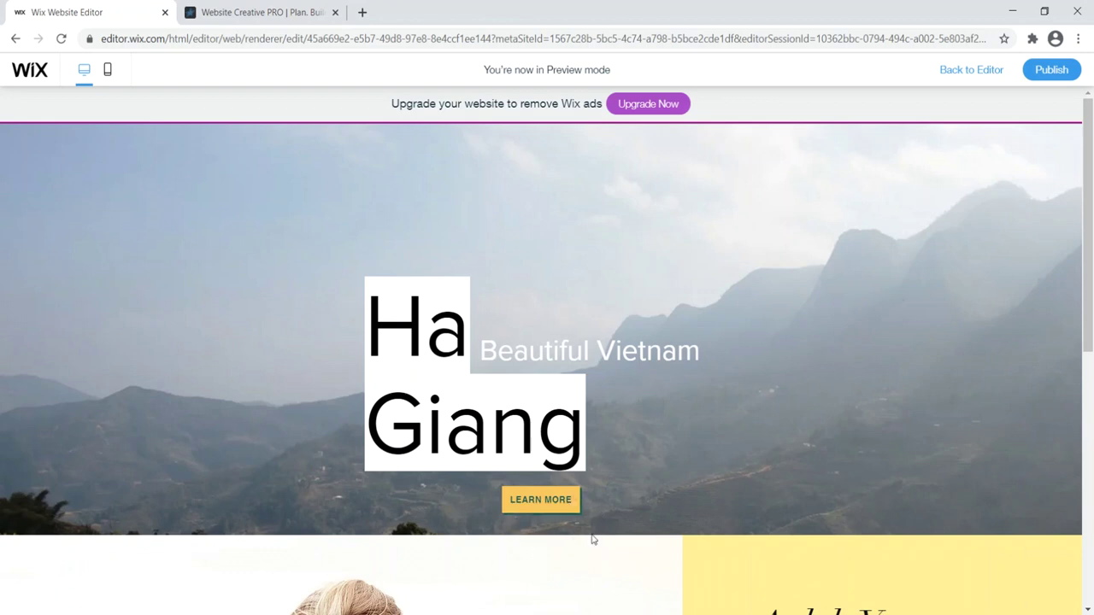
Back in the editor, drag the About strip down to Y 655, fully below the hero
{"action": "left_click", "coordinate": [983, 69]}
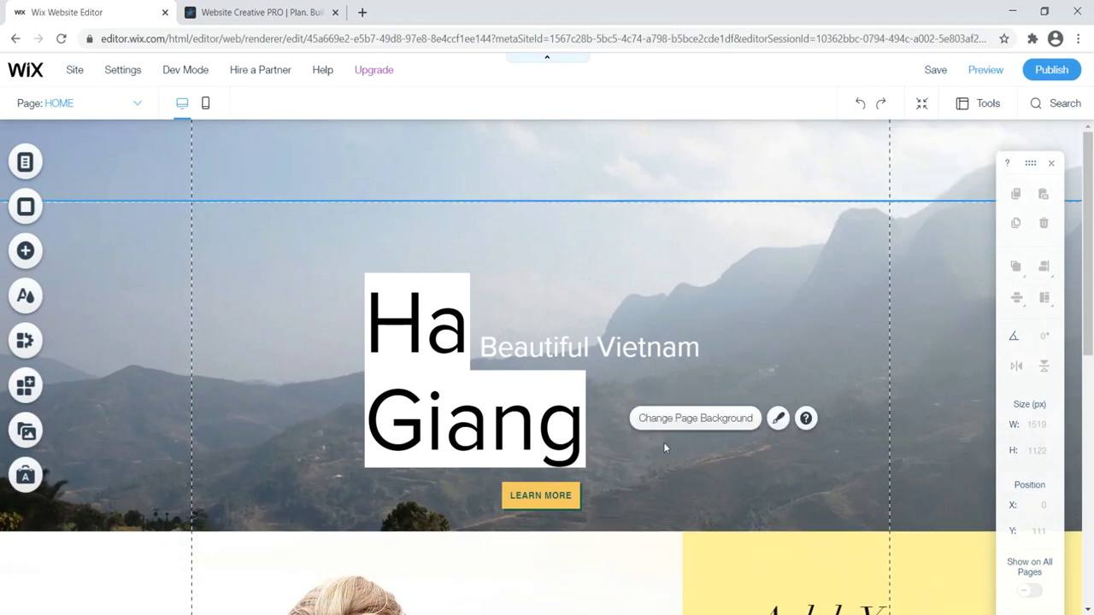
{"action": "left_click", "coordinate": [379, 578]}
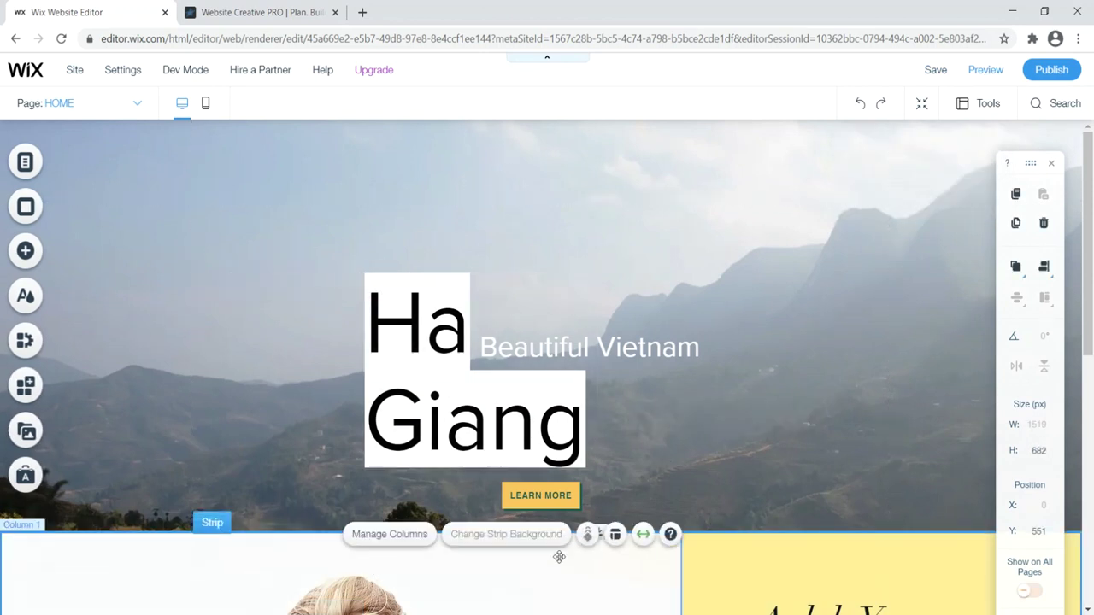
{"action": "left_click", "coordinate": [657, 454]}
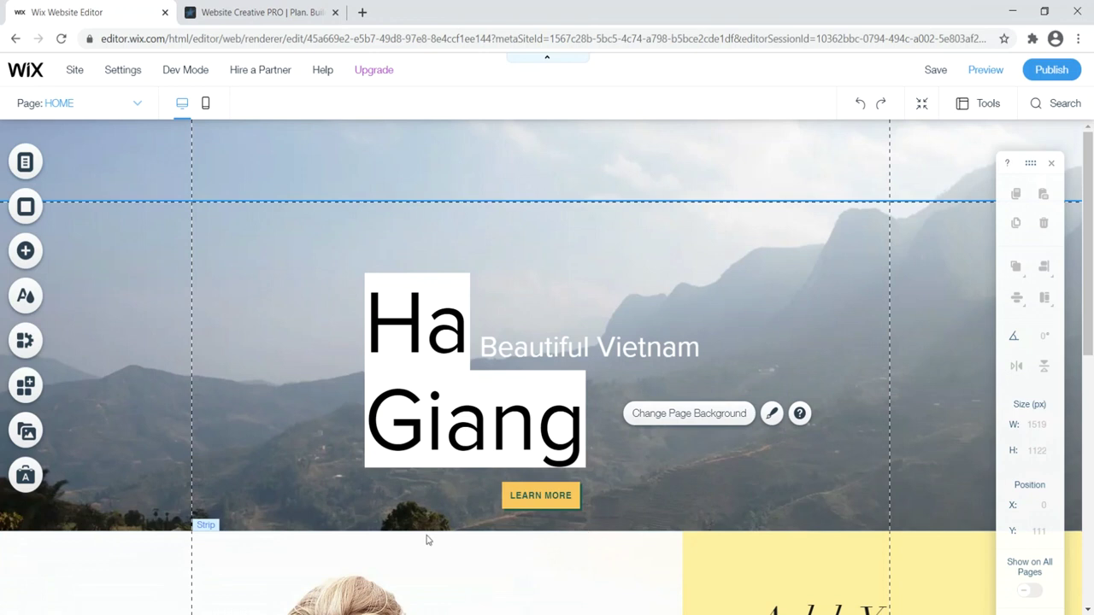
{"action": "left_click", "coordinate": [596, 547]}
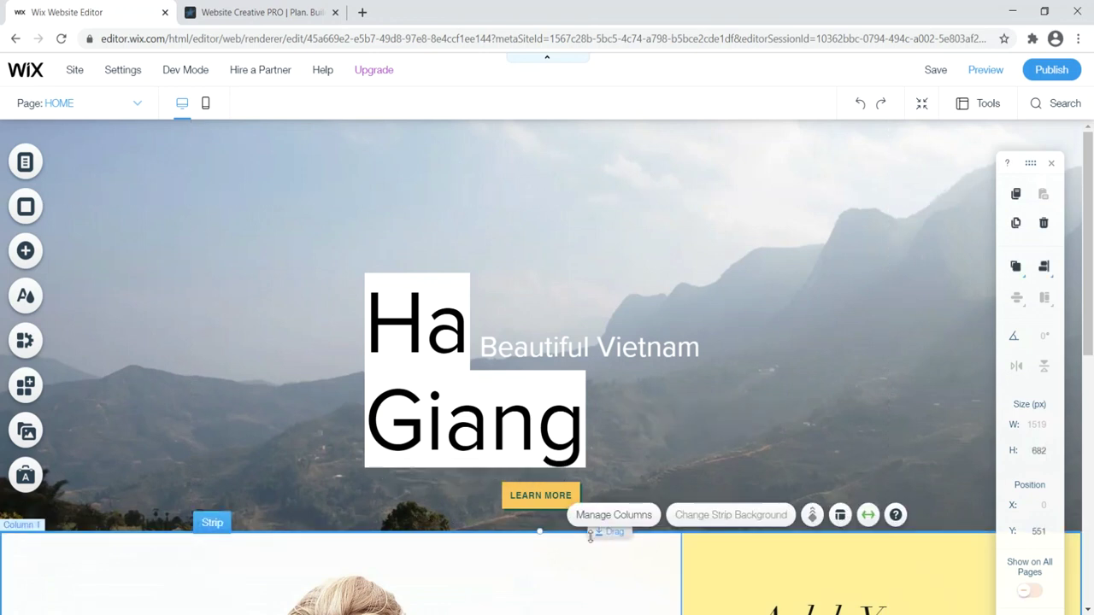
{"action": "left_click_drag", "start_coordinate": [595, 547], "coordinate": [599, 612]}
{"action": "scroll", "coordinate": [625, 368], "scroll_direction": "down", "scroll_amount": 2}
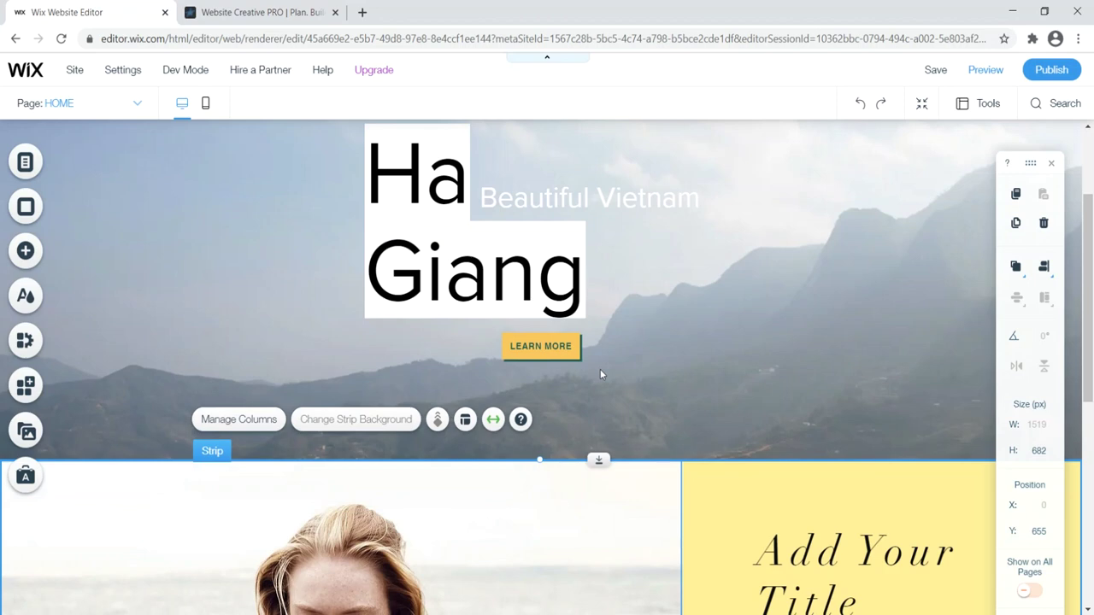
{"action": "scroll", "coordinate": [602, 367], "scroll_direction": "down", "scroll_amount": 5}
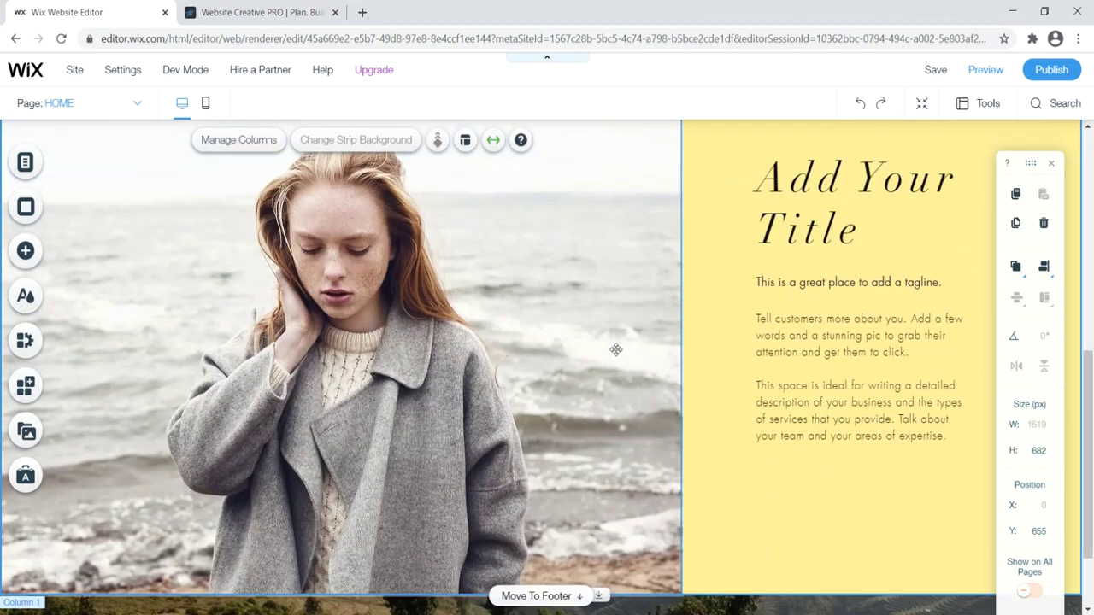
{"action": "scroll", "coordinate": [615, 348], "scroll_direction": "up", "scroll_amount": 1}
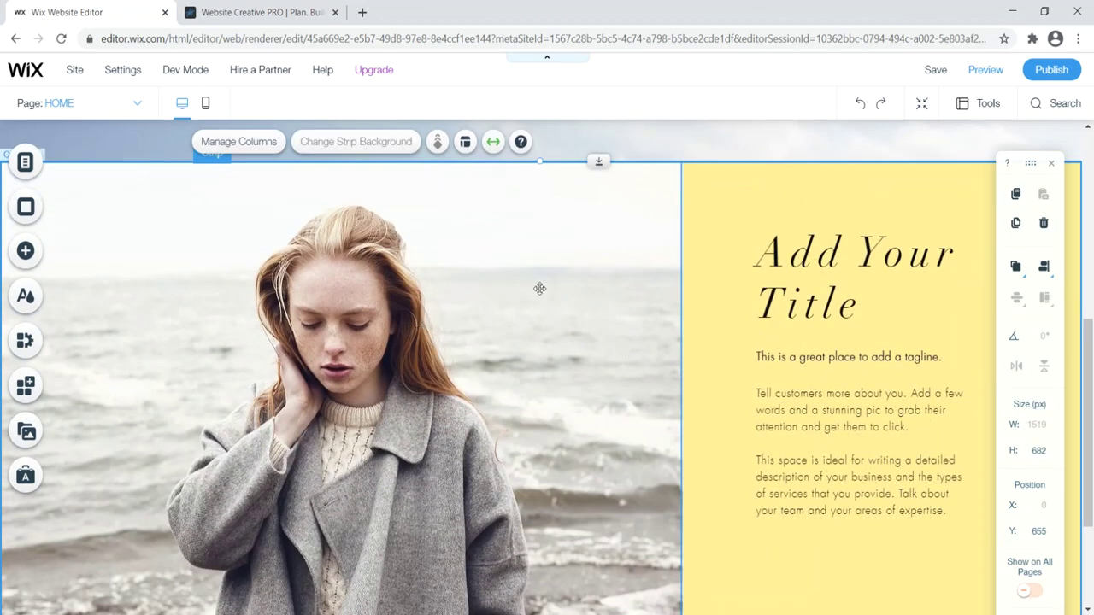
{"action": "left_click", "coordinate": [813, 262]}
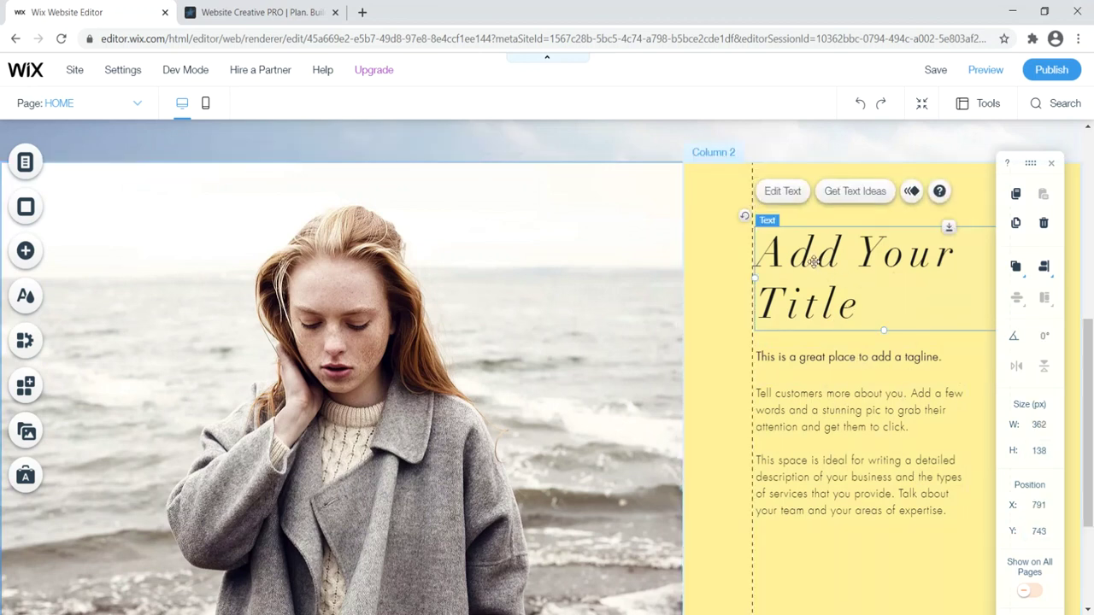
{"action": "left_click", "coordinate": [795, 191]}
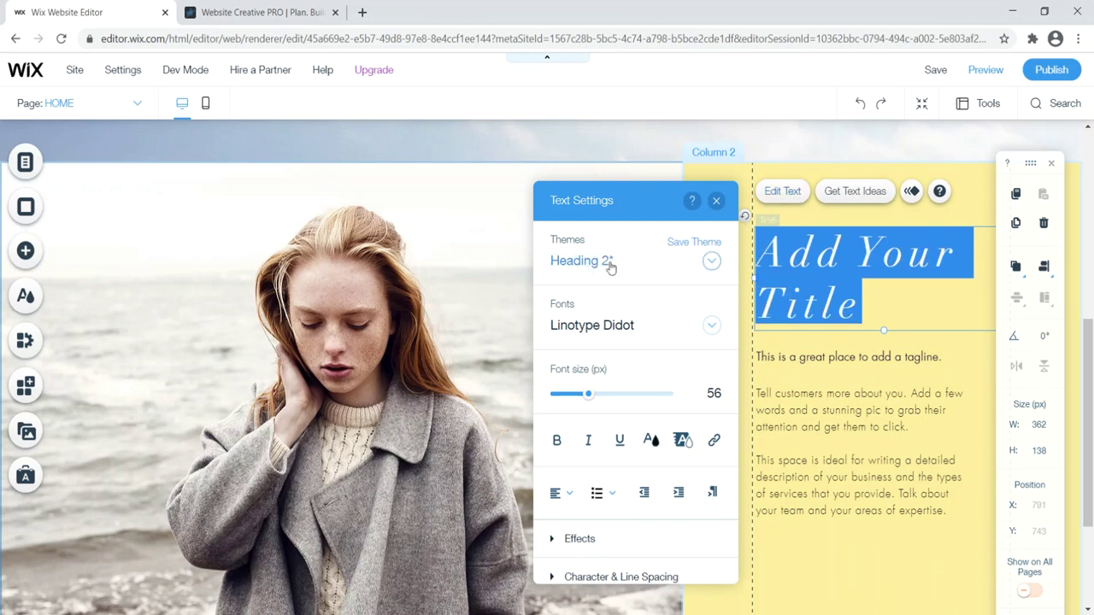
{"action": "left_click", "coordinate": [717, 200]}
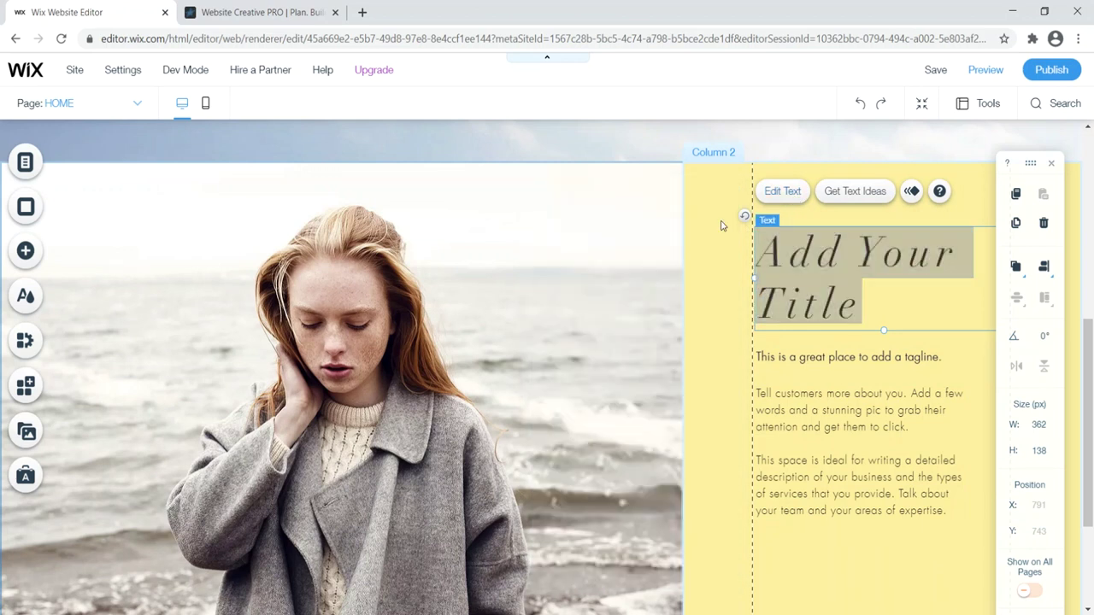
{"action": "left_click", "coordinate": [852, 425]}
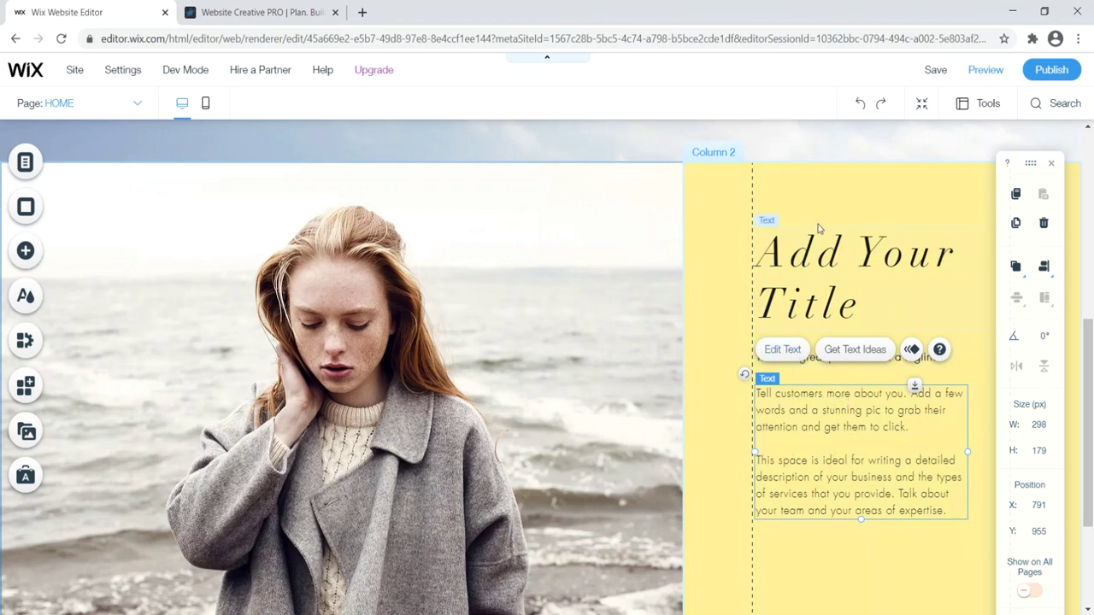
{"action": "left_click", "coordinate": [806, 202]}
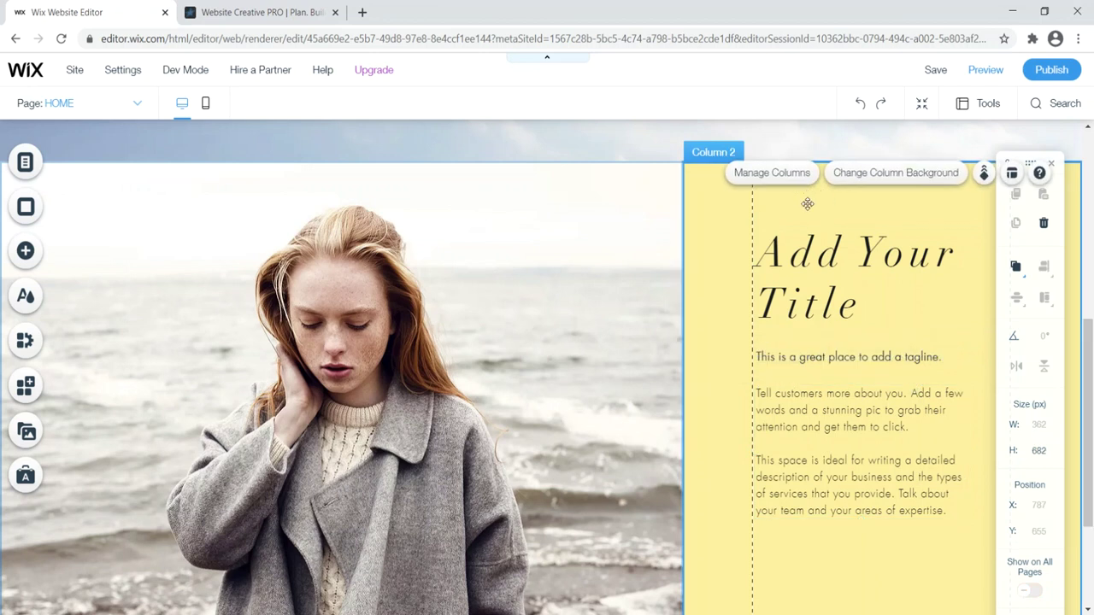
{"action": "left_click", "coordinate": [811, 297]}
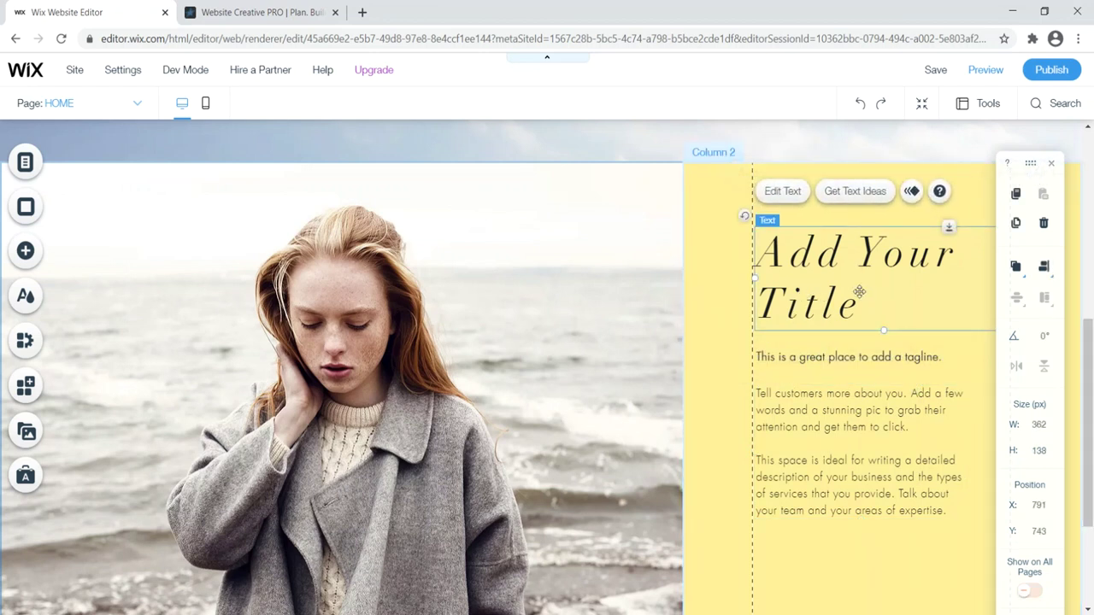
{"action": "left_click", "coordinate": [722, 198]}
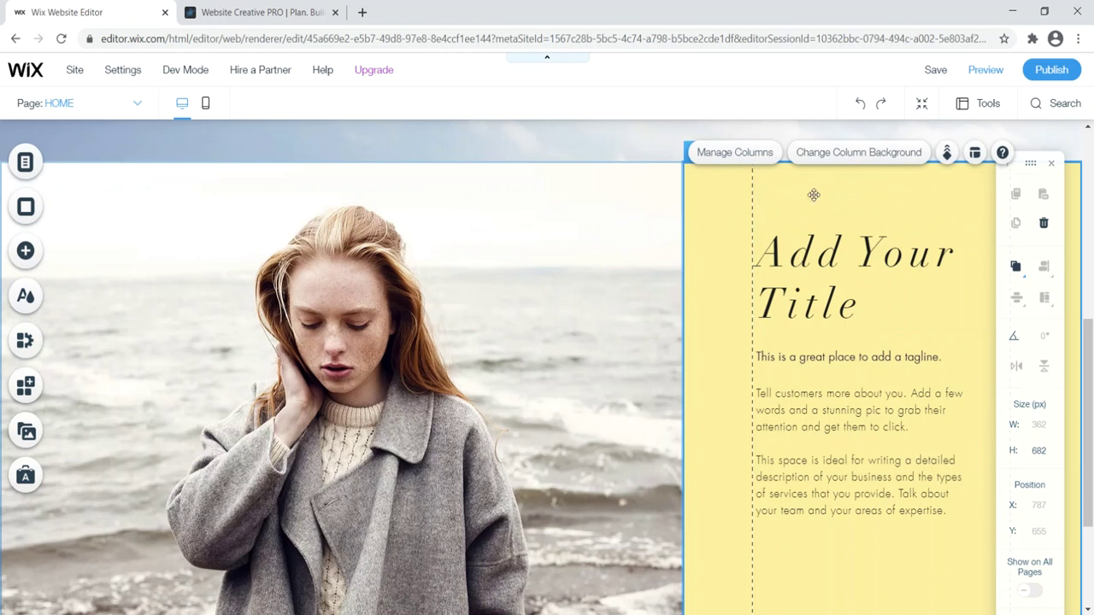
Change the About strip's right-hand column background from yellow to white (#FFFFFF) at 100% opacity
{"action": "left_click", "coordinate": [769, 155]}
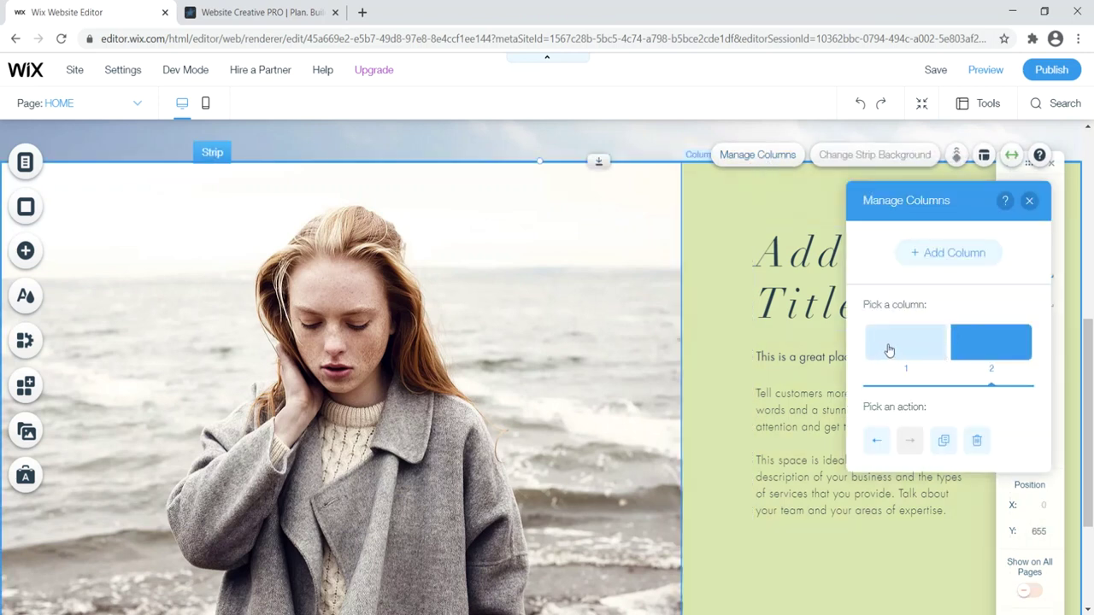
{"action": "left_click", "coordinate": [1029, 200]}
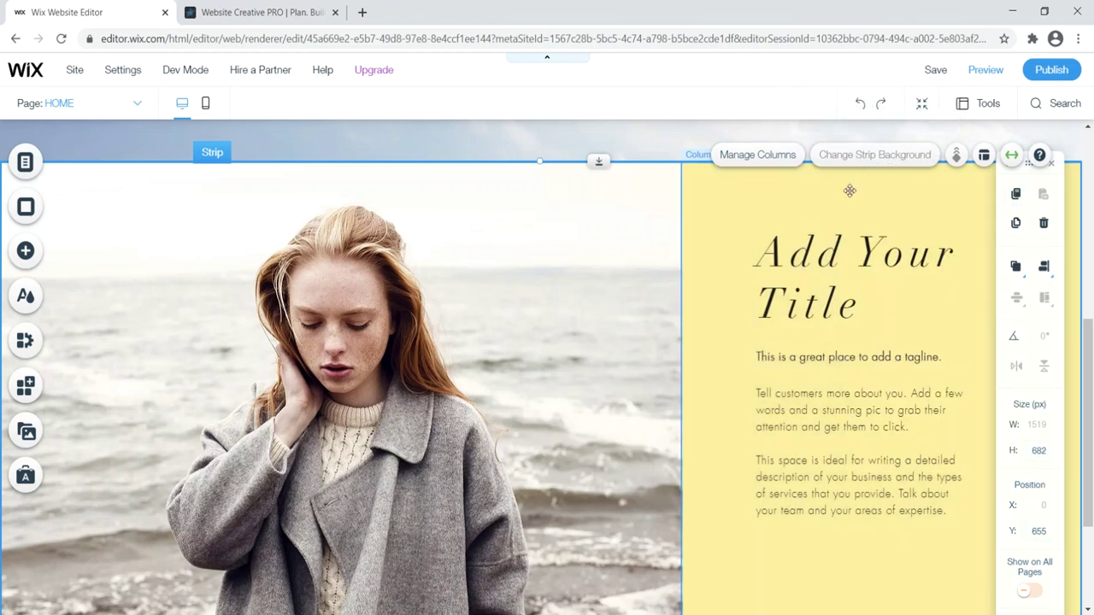
{"action": "left_click", "coordinate": [865, 165]}
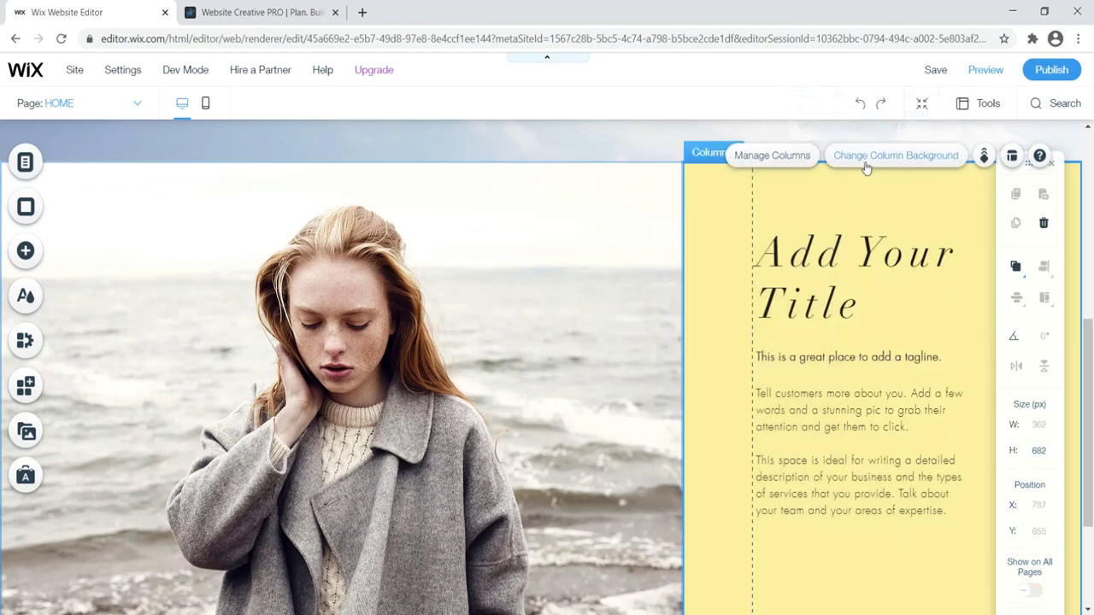
{"action": "left_click", "coordinate": [864, 157]}
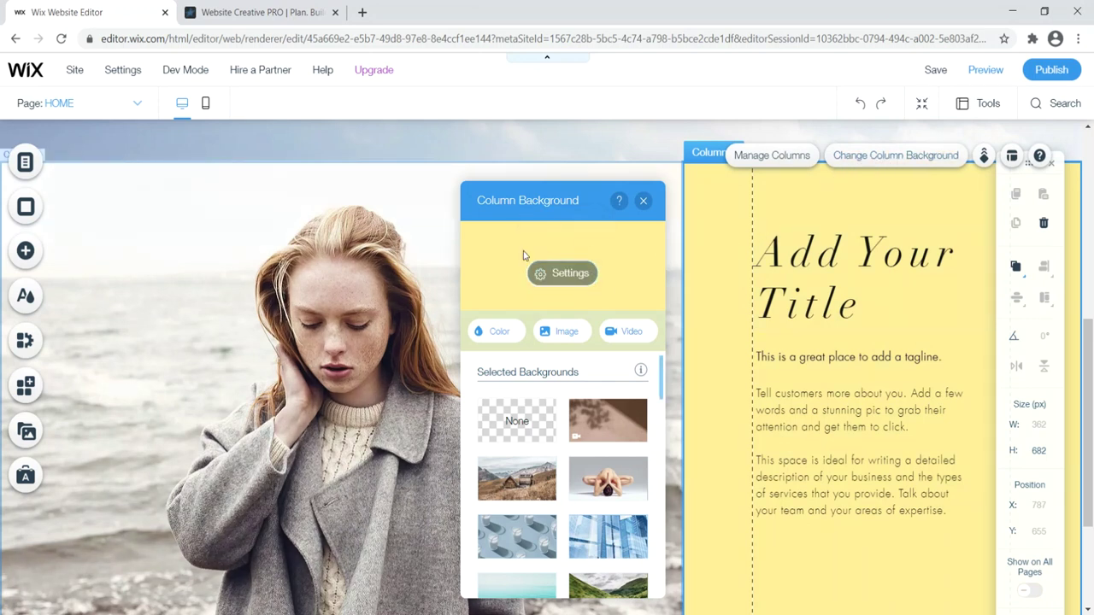
{"action": "left_click", "coordinate": [562, 274]}
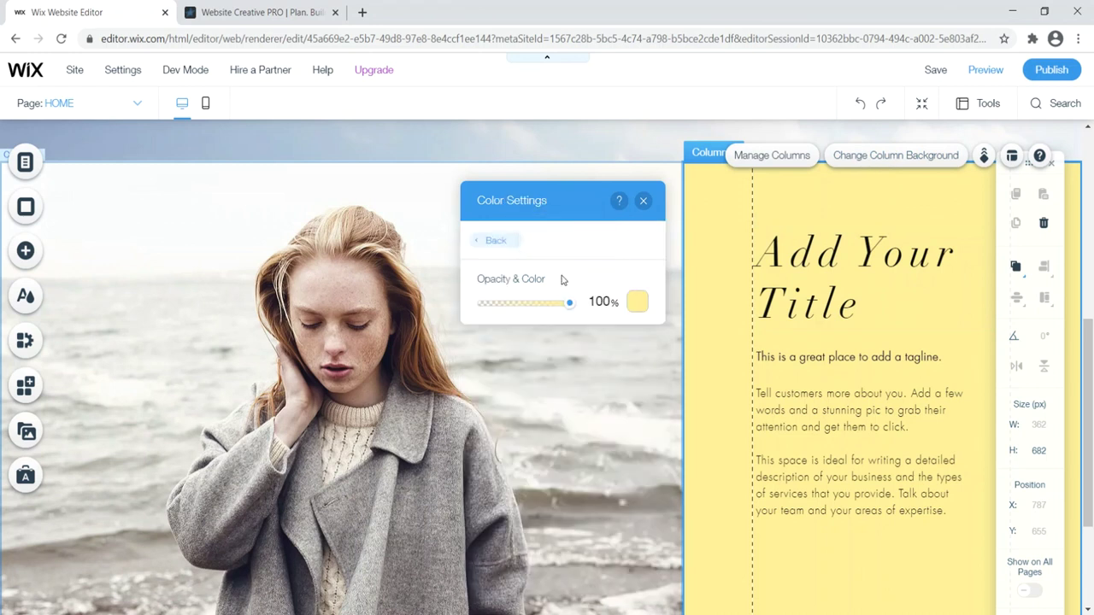
{"action": "left_click", "coordinate": [637, 302]}
{"action": "left_click", "coordinate": [654, 389]}
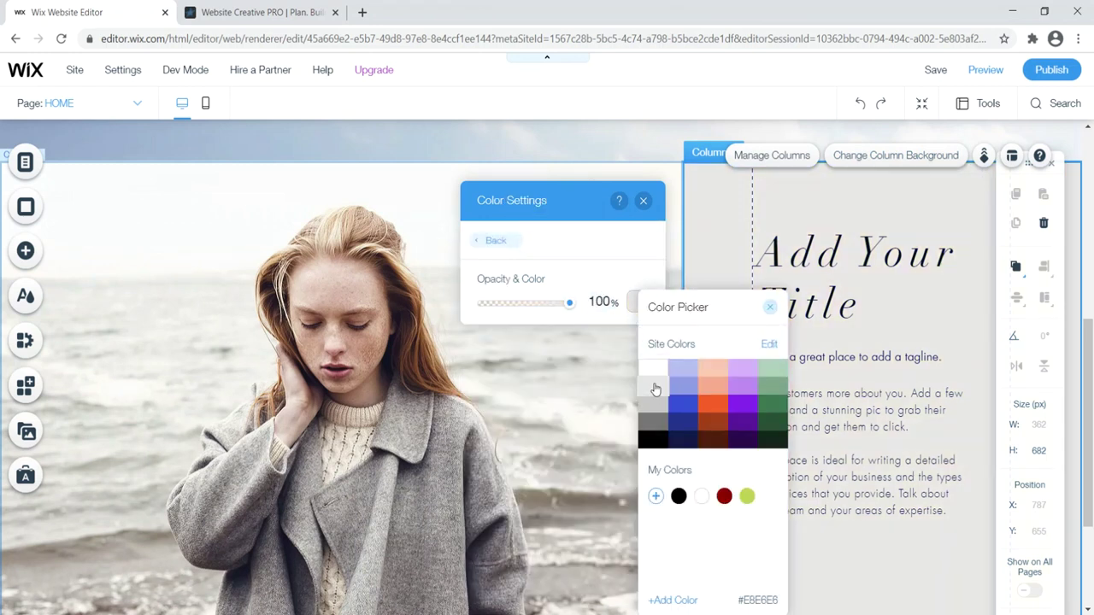
{"action": "left_click", "coordinate": [654, 370]}
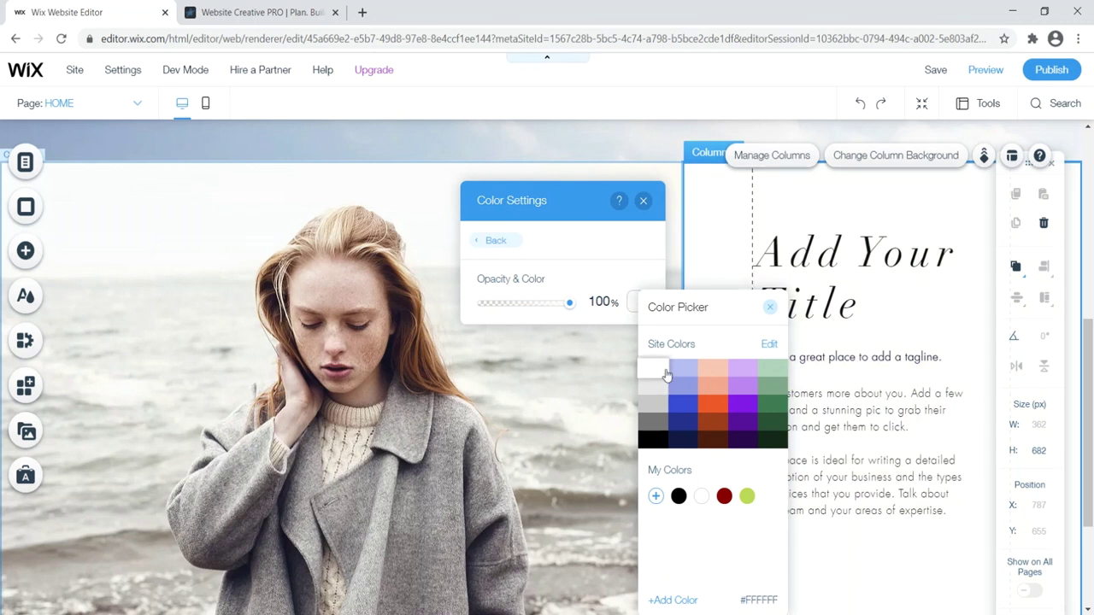
{"action": "left_click", "coordinate": [770, 307]}
{"action": "left_click", "coordinate": [495, 240]}
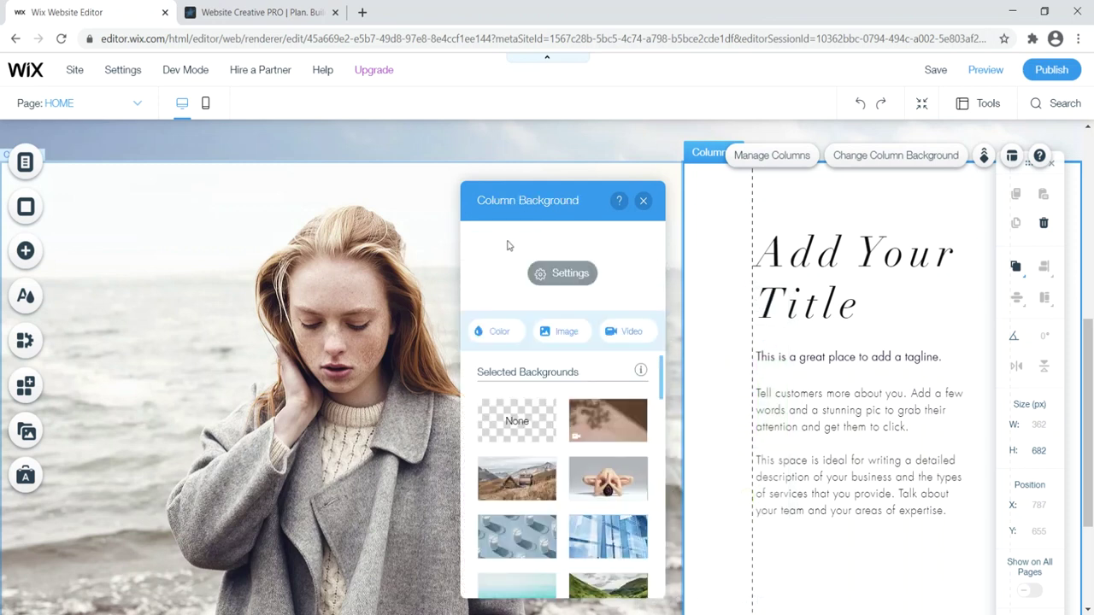
{"action": "left_click", "coordinate": [644, 203]}
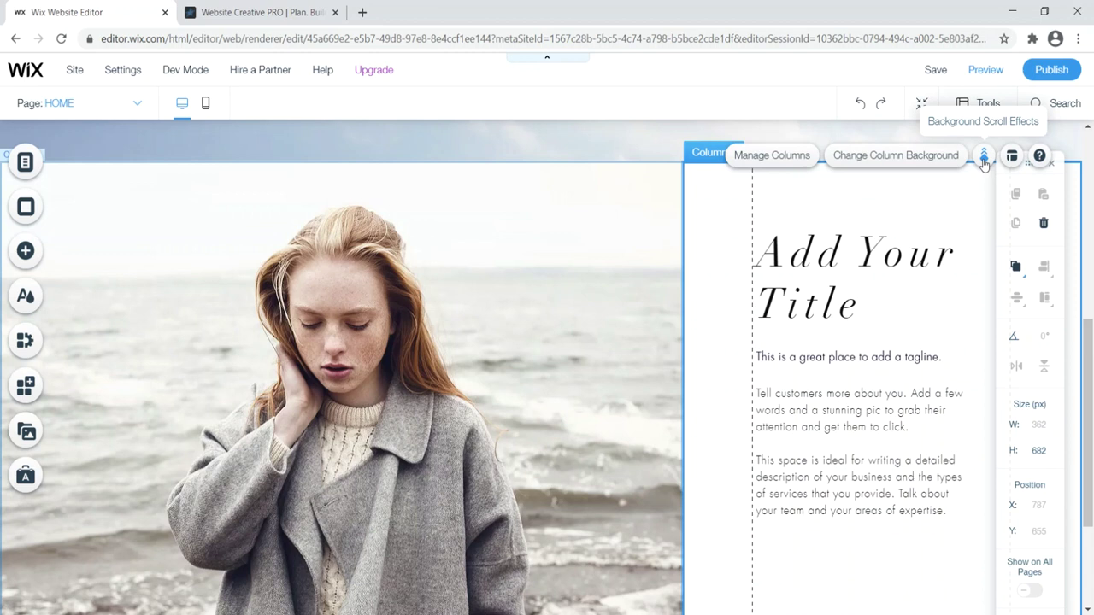
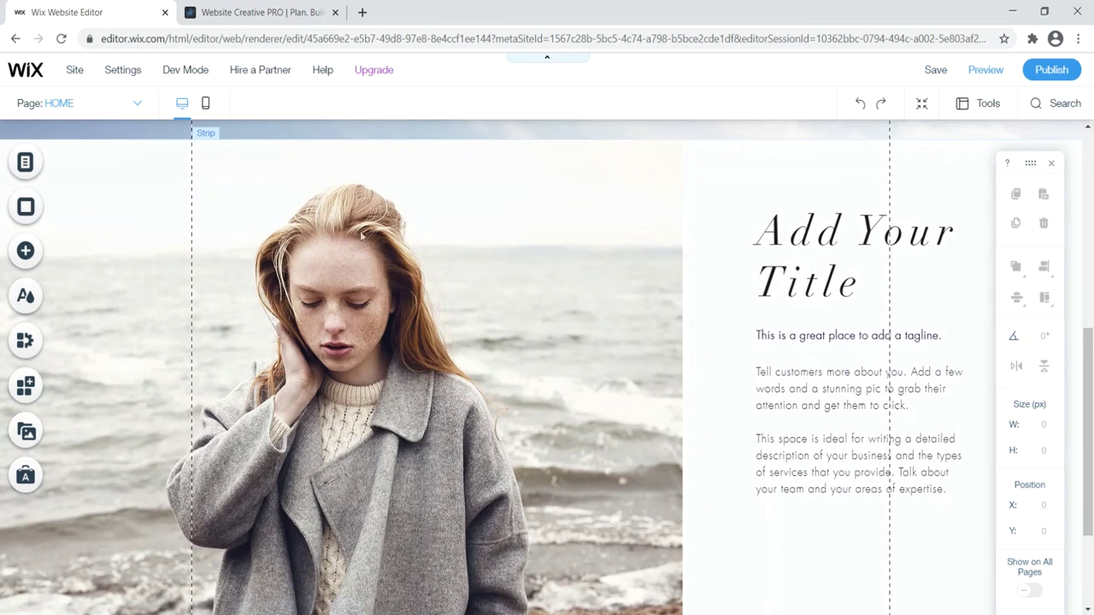
Select the hero's left column and open its background image settings
{"action": "left_click", "coordinate": [333, 217]}
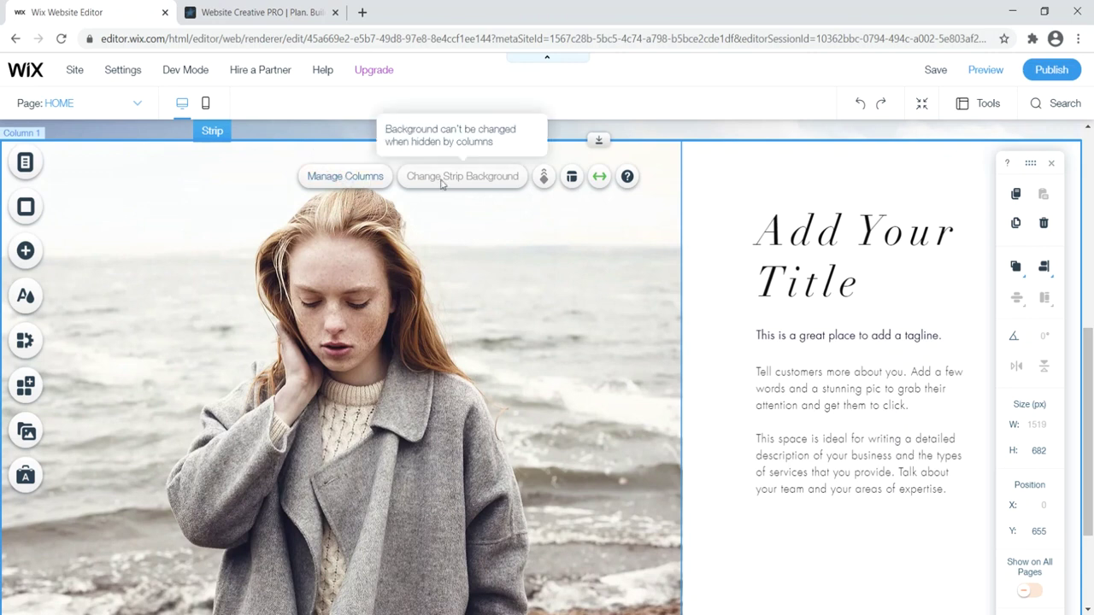
{"action": "left_click", "coordinate": [461, 214]}
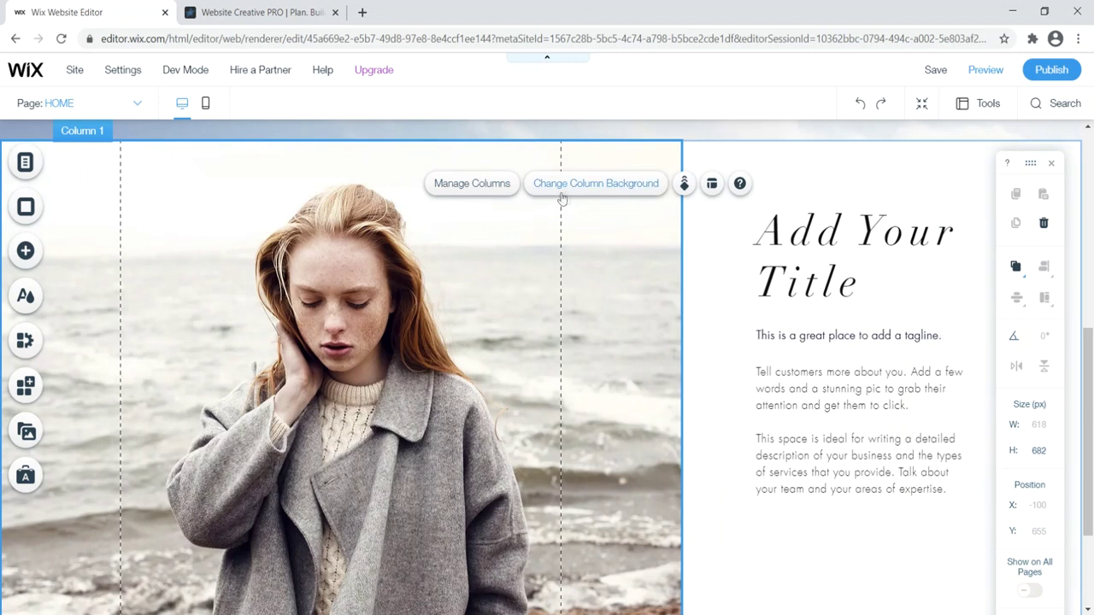
{"action": "left_click", "coordinate": [574, 185]}
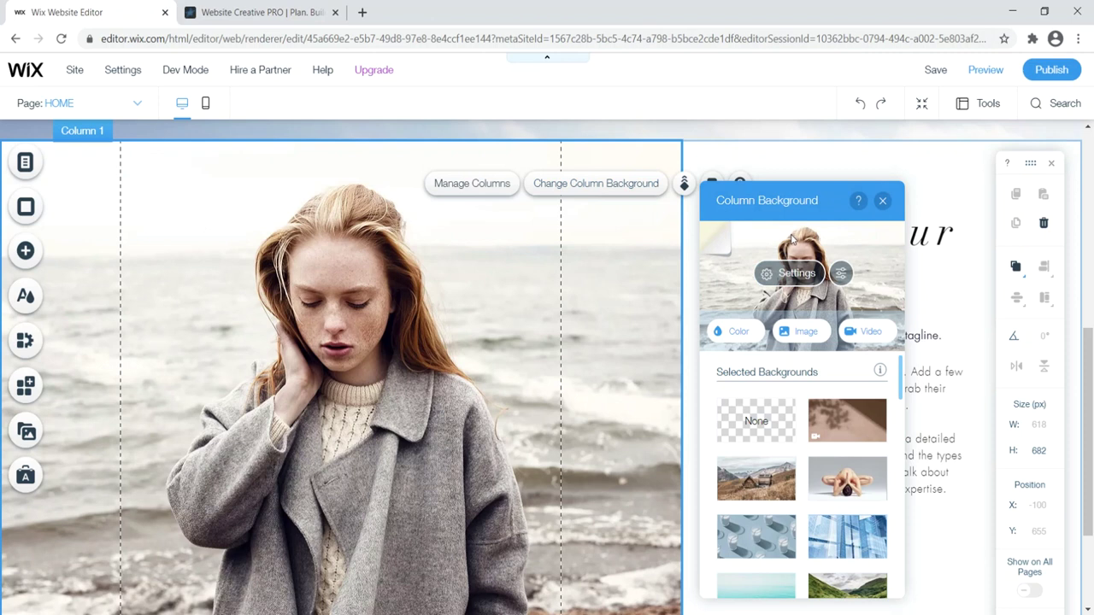
{"action": "left_click", "coordinate": [795, 274]}
Go back to the column background choices and start replacing the seaside portrait image
{"action": "scroll", "coordinate": [791, 283], "scroll_direction": "down", "scroll_amount": 2}
{"action": "scroll", "coordinate": [824, 247], "scroll_direction": "up", "scroll_amount": 2}
{"action": "scroll", "coordinate": [769, 256], "scroll_direction": "down", "scroll_amount": 2}
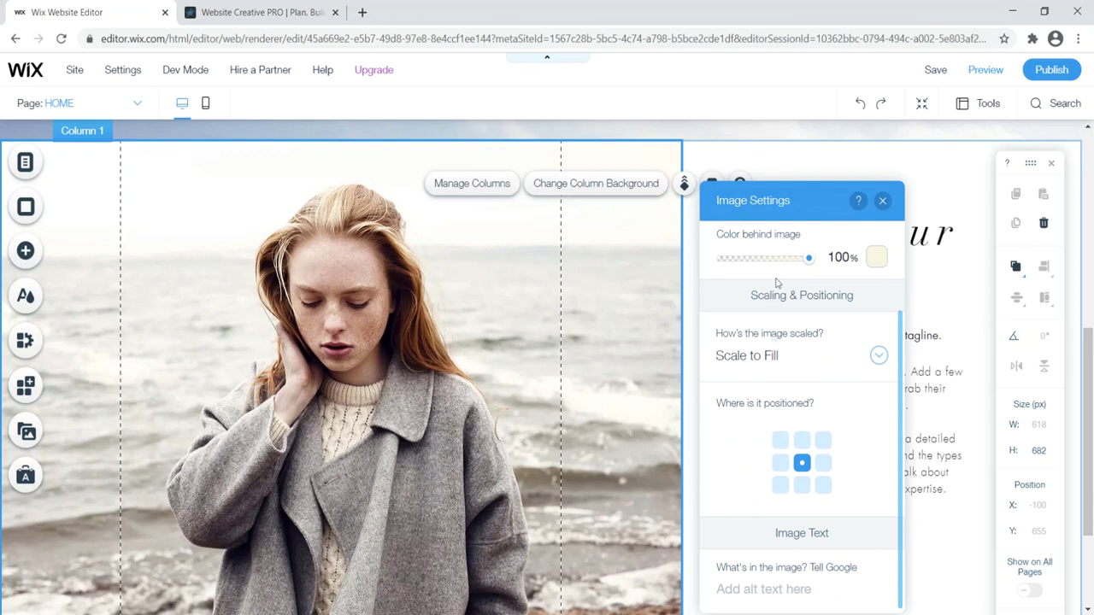
{"action": "scroll", "coordinate": [775, 312], "scroll_direction": "up", "scroll_amount": 2}
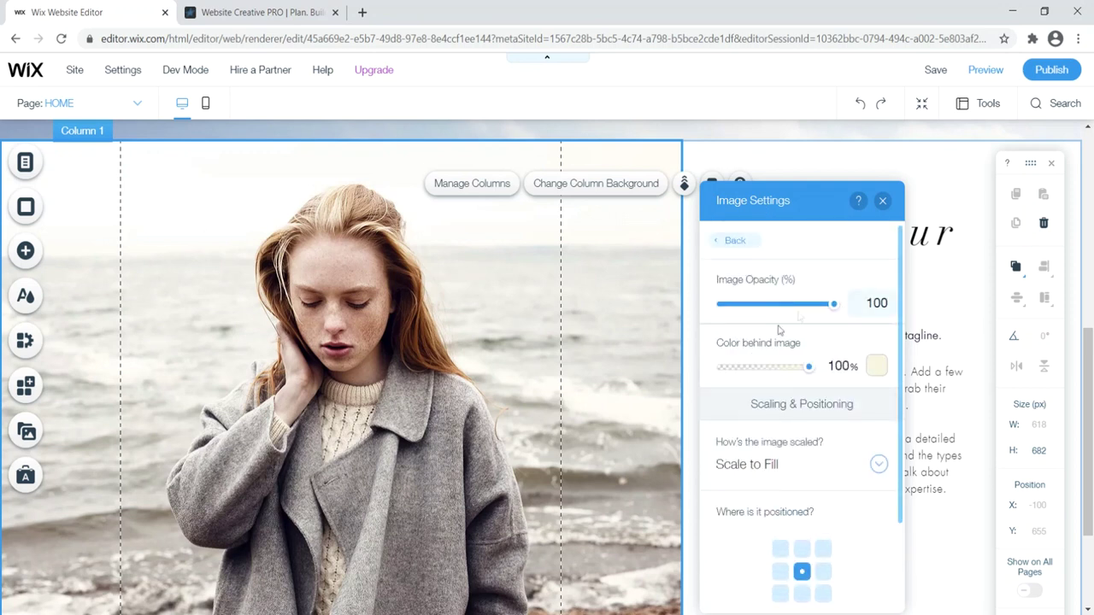
{"action": "left_click", "coordinate": [735, 241]}
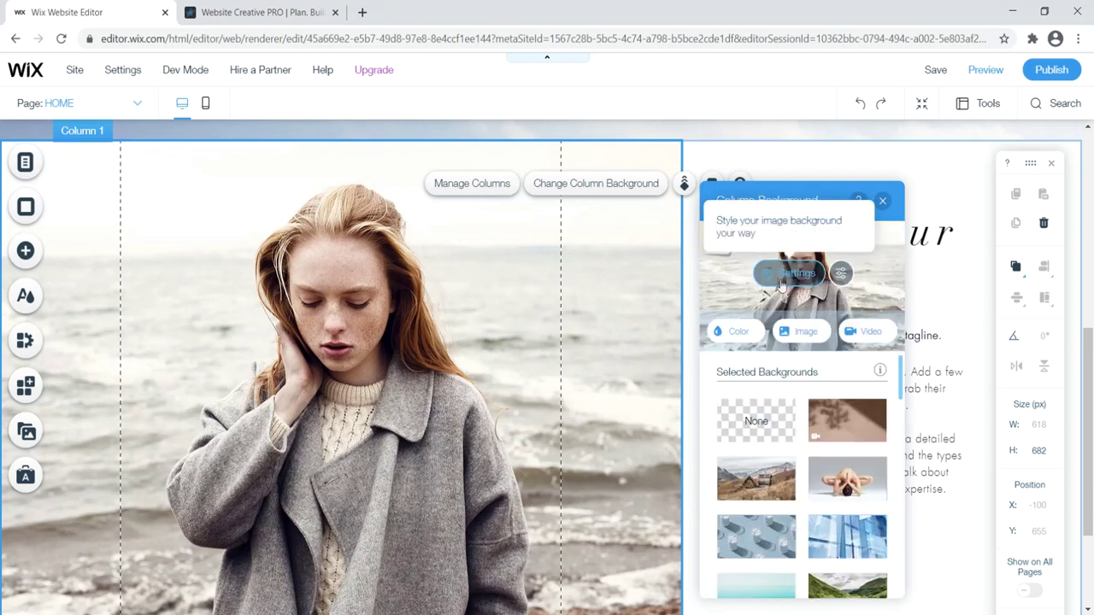
{"action": "left_click", "coordinate": [806, 333]}
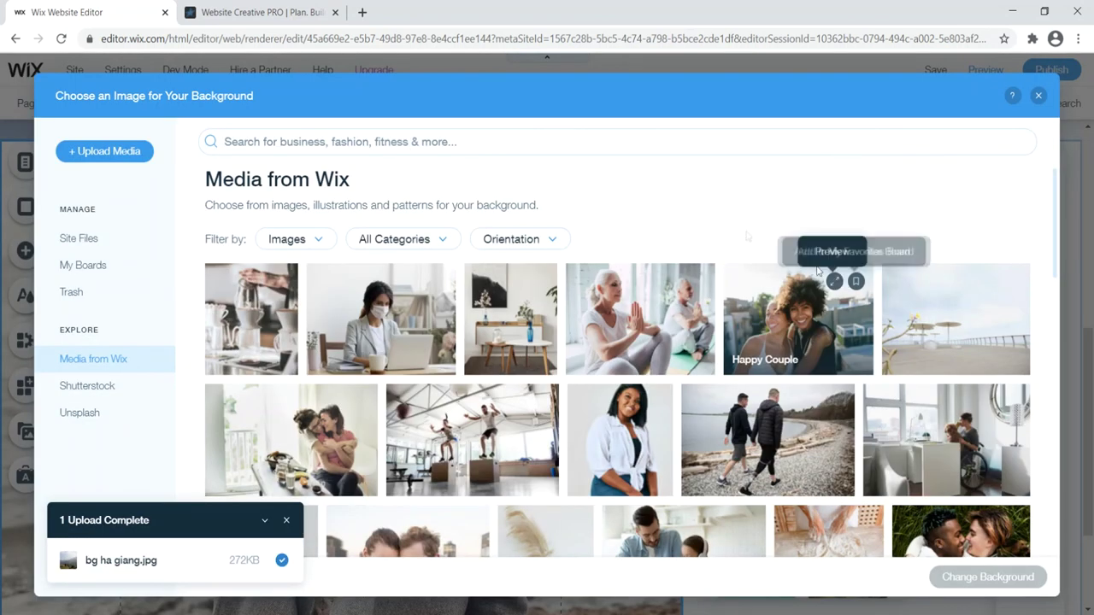
Upload the motorbike-by-the-river photo from the desktop into Site Files
{"action": "left_click", "coordinate": [109, 151]}
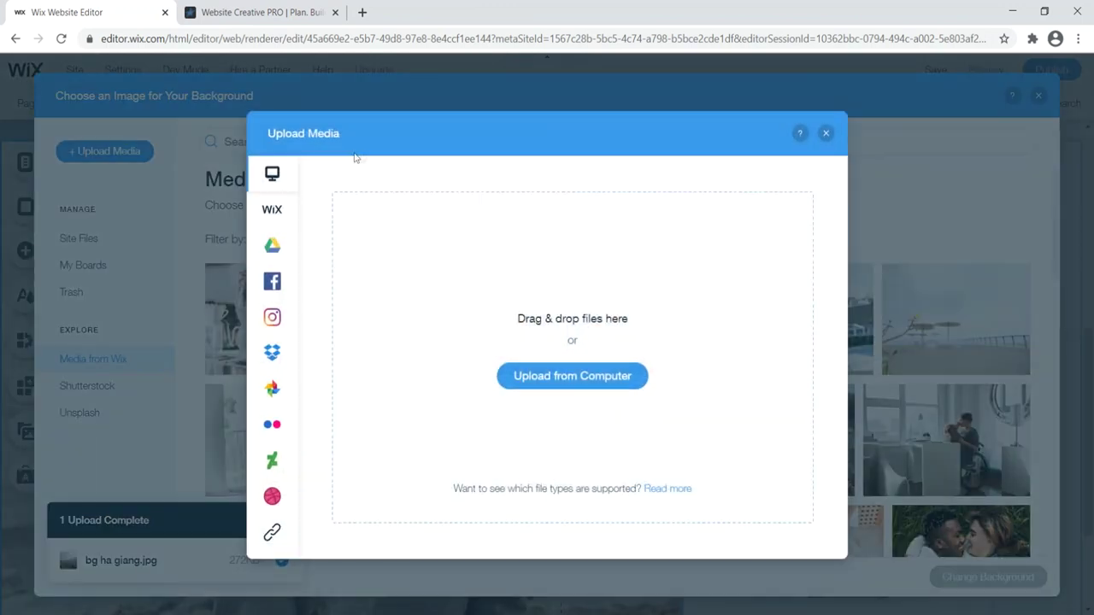
{"action": "left_click", "coordinate": [1044, 11]}
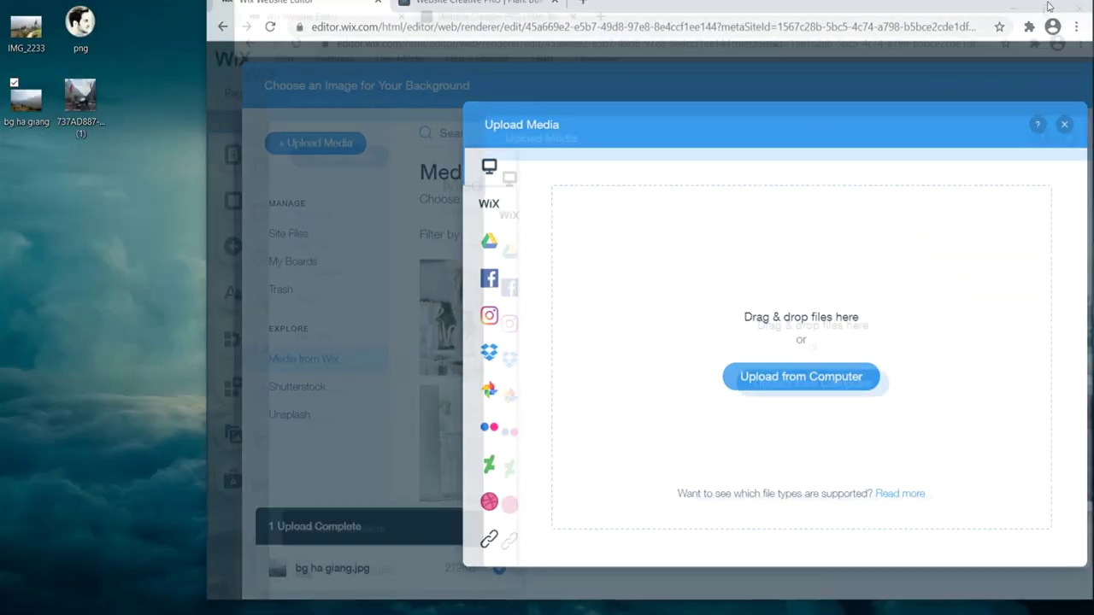
{"action": "left_click_drag", "start_coordinate": [86, 107], "coordinate": [677, 327]}
{"action": "left_click", "coordinate": [1048, 15]}
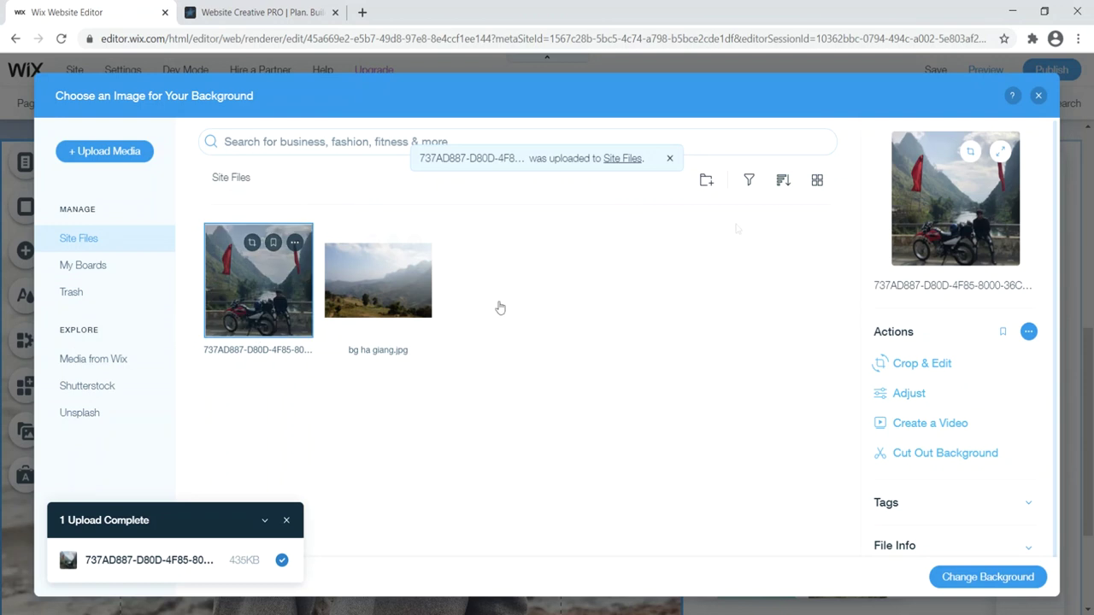
Crop the motorbike photo in from the top-right and save it
{"action": "left_click", "coordinate": [928, 372]}
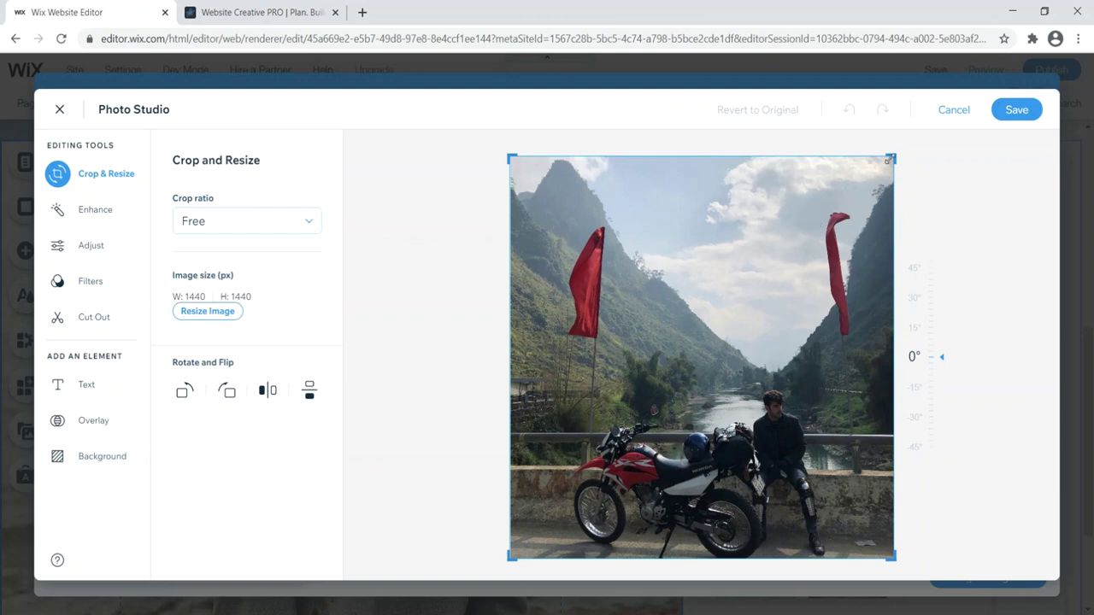
{"action": "left_click_drag", "start_coordinate": [889, 159], "coordinate": [845, 271]}
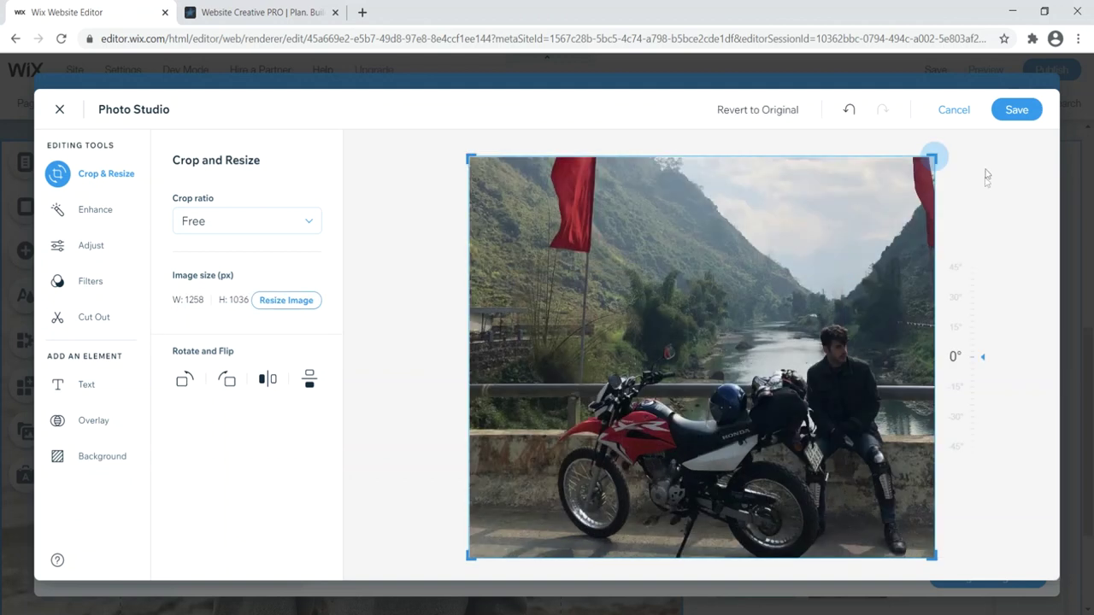
{"action": "left_click", "coordinate": [1017, 117]}
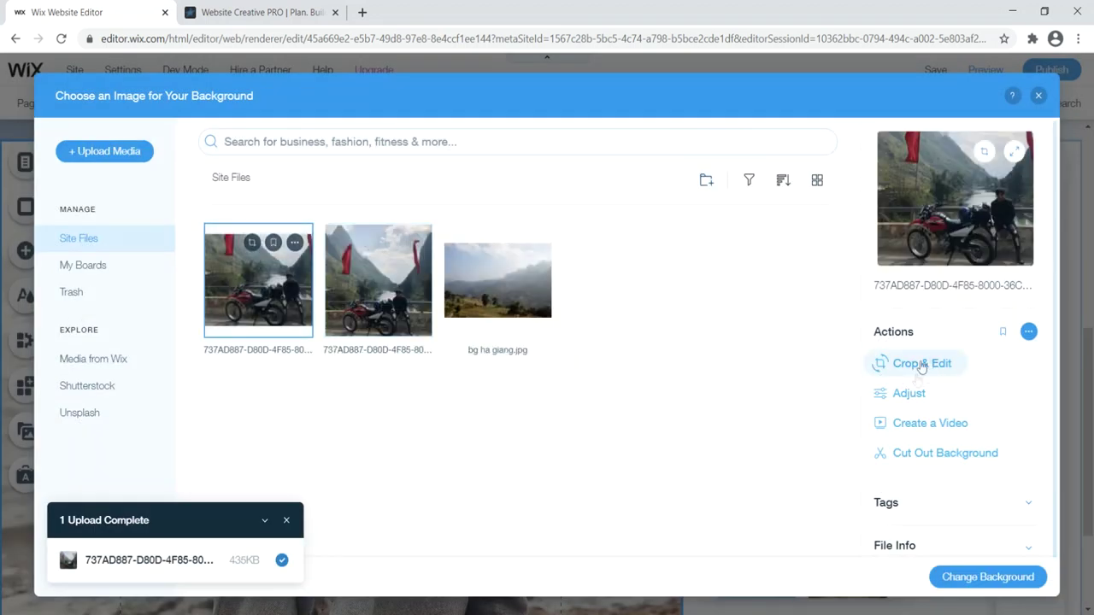
Try a slight brightness increase on the photo, then discard it
{"action": "left_click", "coordinate": [908, 397]}
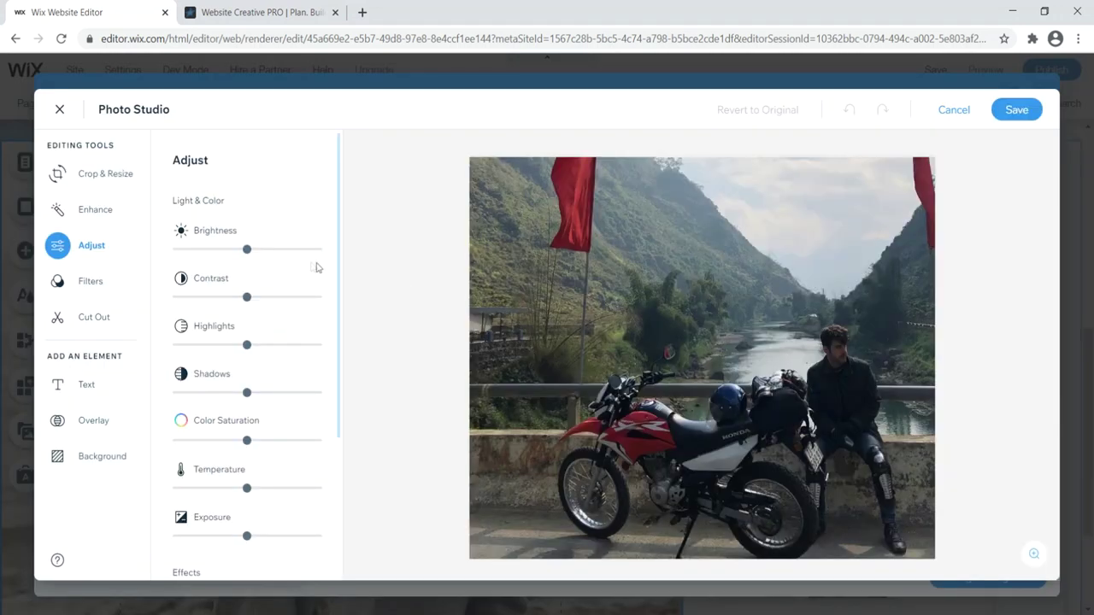
{"action": "left_click_drag", "start_coordinate": [247, 258], "coordinate": [256, 262]}
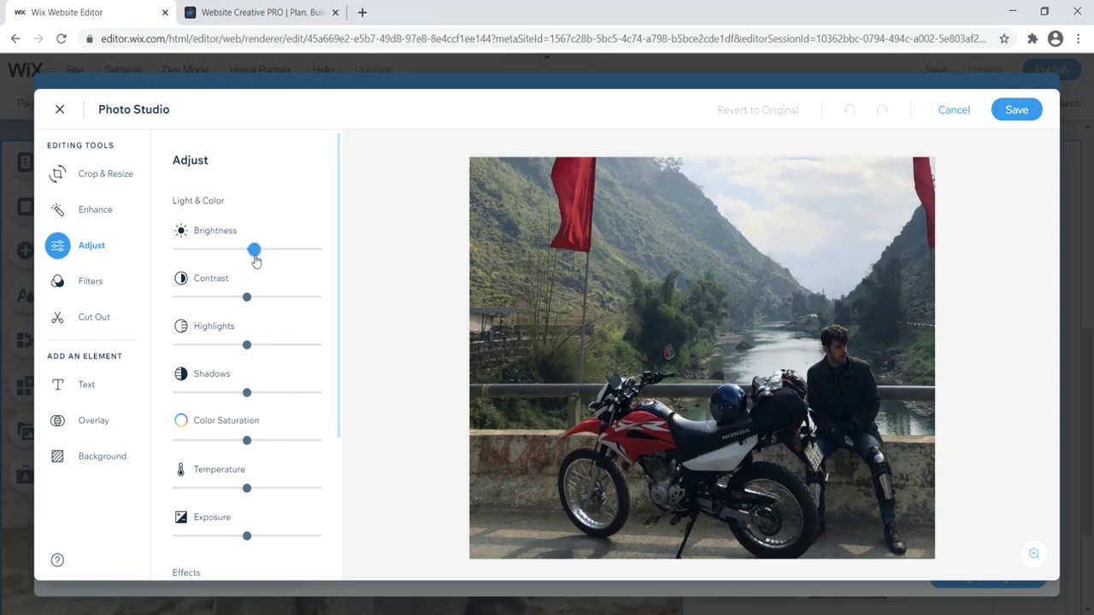
{"action": "left_click", "coordinate": [955, 112]}
{"action": "left_click", "coordinate": [722, 383]}
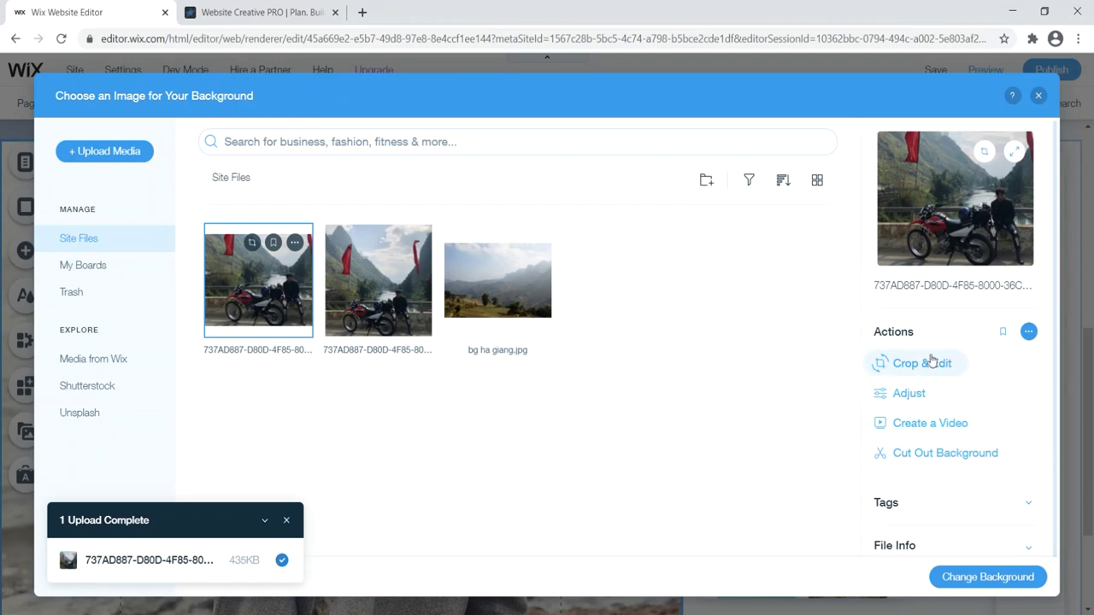
Rotate the photo to -2°, save, and apply it as Column 1's background
{"action": "left_click", "coordinate": [926, 365]}
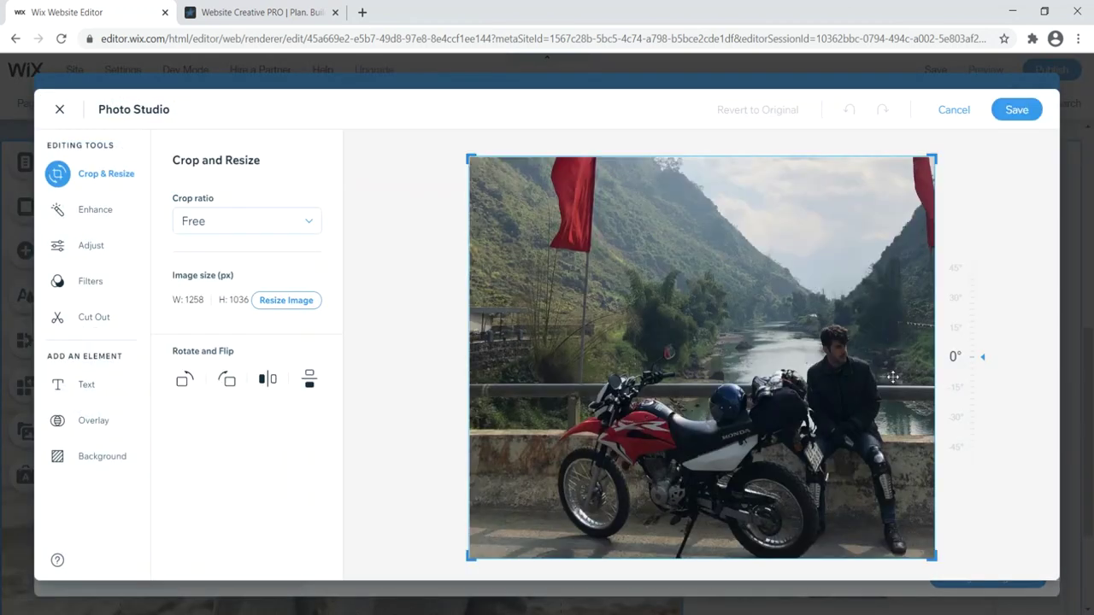
{"action": "mouse_move", "coordinate": [978, 357]}
{"action": "left_mouse_down"}
{"action": "mouse_move", "coordinate": [970, 318]}
{"action": "mouse_move", "coordinate": [984, 135]}
{"action": "mouse_move", "coordinate": [986, 371]}
{"action": "mouse_move", "coordinate": [984, 361]}
{"action": "left_mouse_up"}
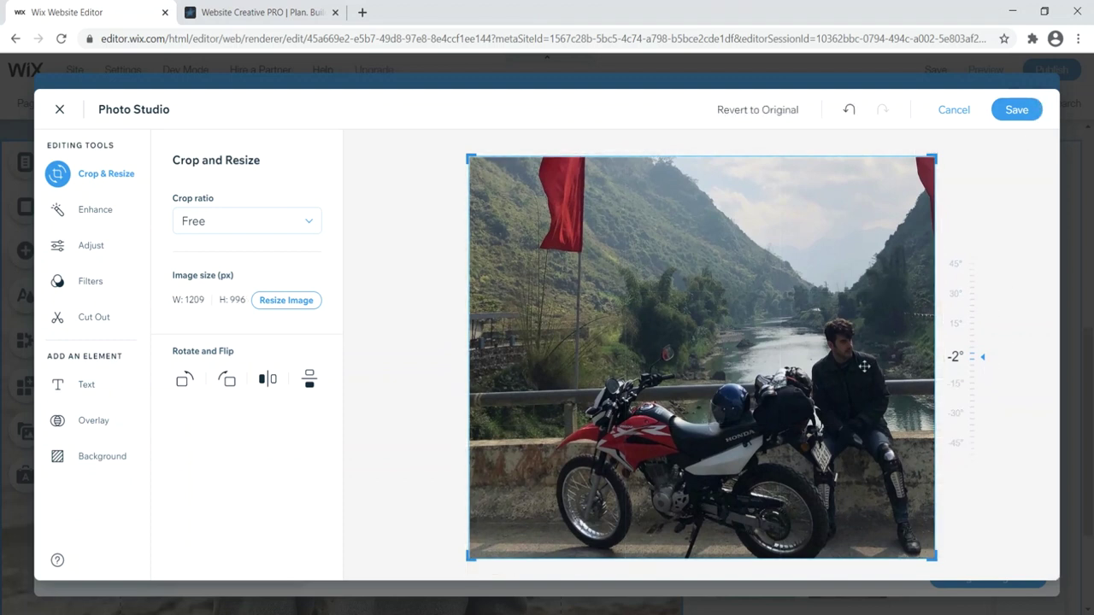
{"action": "left_click", "coordinate": [1012, 112]}
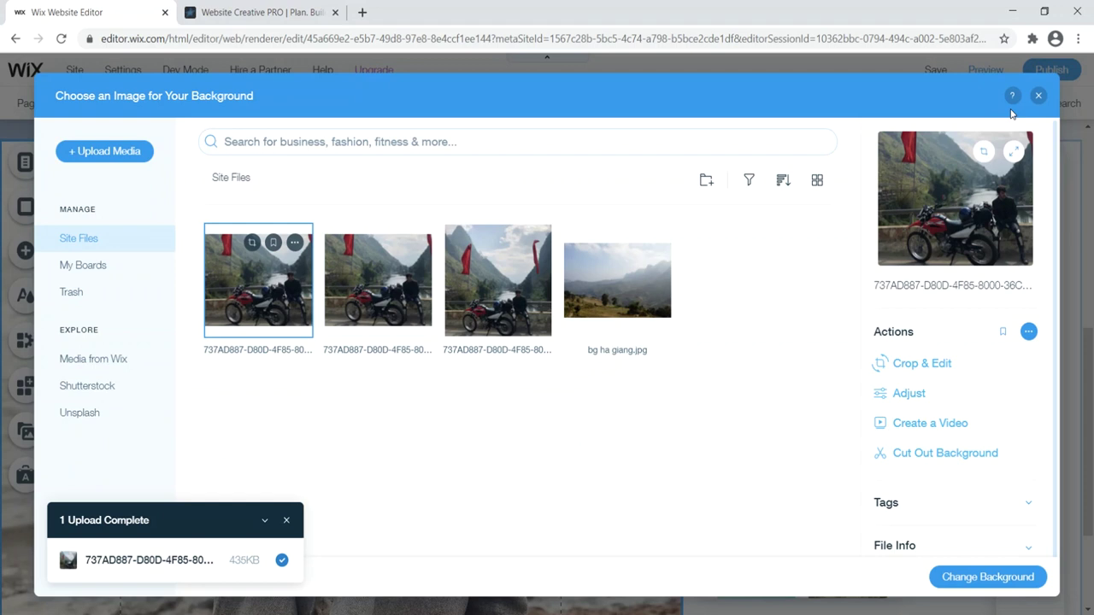
{"action": "left_click", "coordinate": [989, 577]}
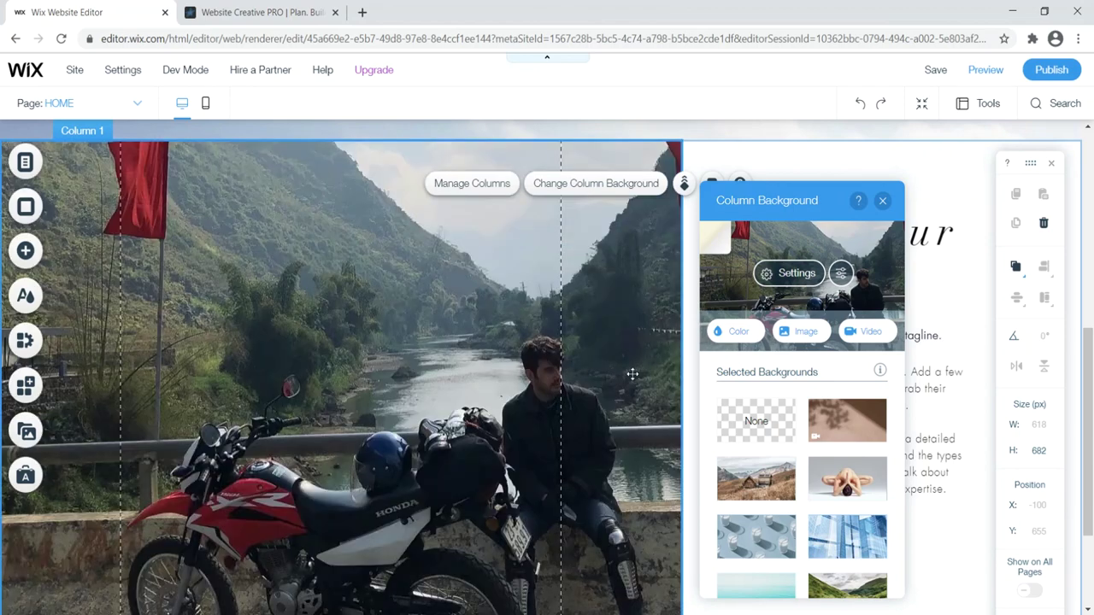
Open the motorbike background's image settings and try bottom-right and top-left positions
{"action": "scroll", "coordinate": [632, 374], "scroll_direction": "down", "scroll_amount": 2}
{"action": "scroll", "coordinate": [598, 389], "scroll_direction": "up", "scroll_amount": 4}
{"action": "scroll", "coordinate": [591, 390], "scroll_direction": "down", "scroll_amount": 2}
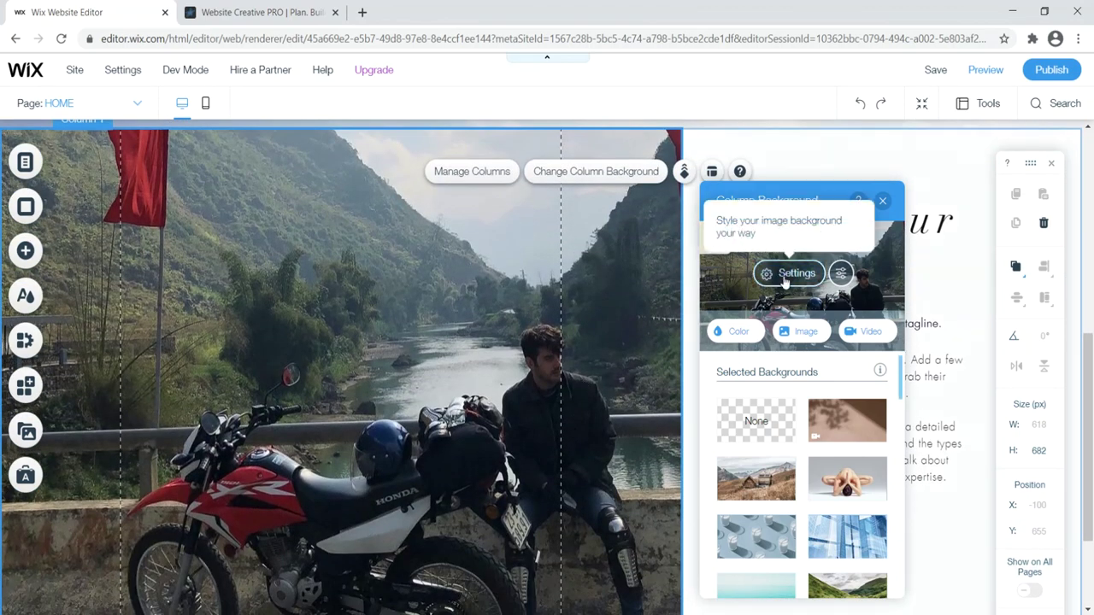
{"action": "left_click", "coordinate": [785, 282]}
{"action": "scroll", "coordinate": [769, 441], "scroll_direction": "down", "scroll_amount": 2}
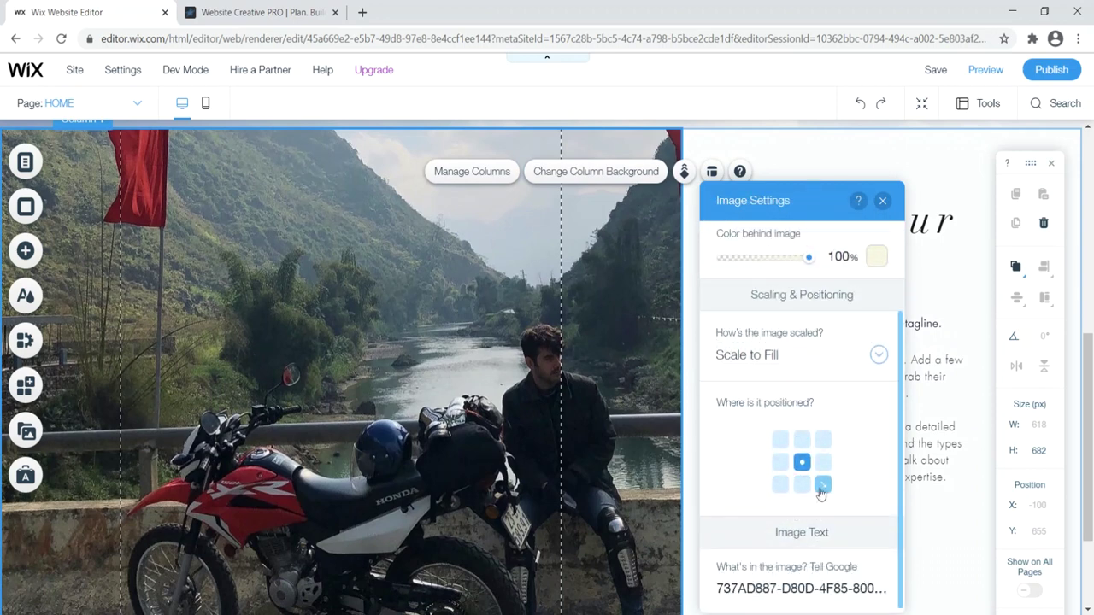
{"action": "left_click", "coordinate": [823, 486]}
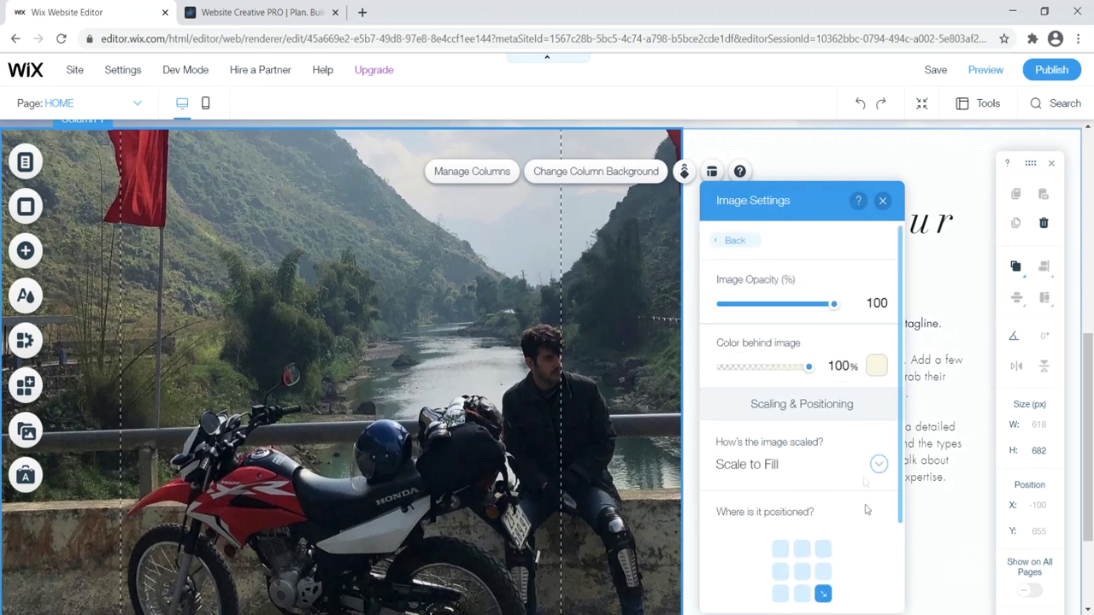
{"action": "scroll", "coordinate": [811, 478], "scroll_direction": "down", "scroll_amount": 2}
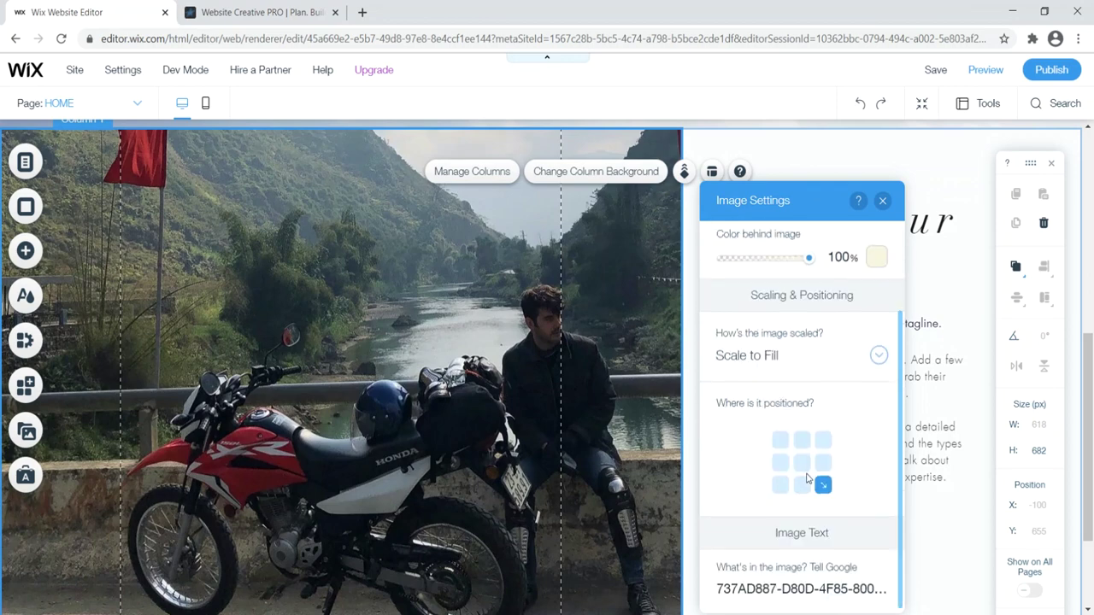
{"action": "left_click", "coordinate": [780, 446]}
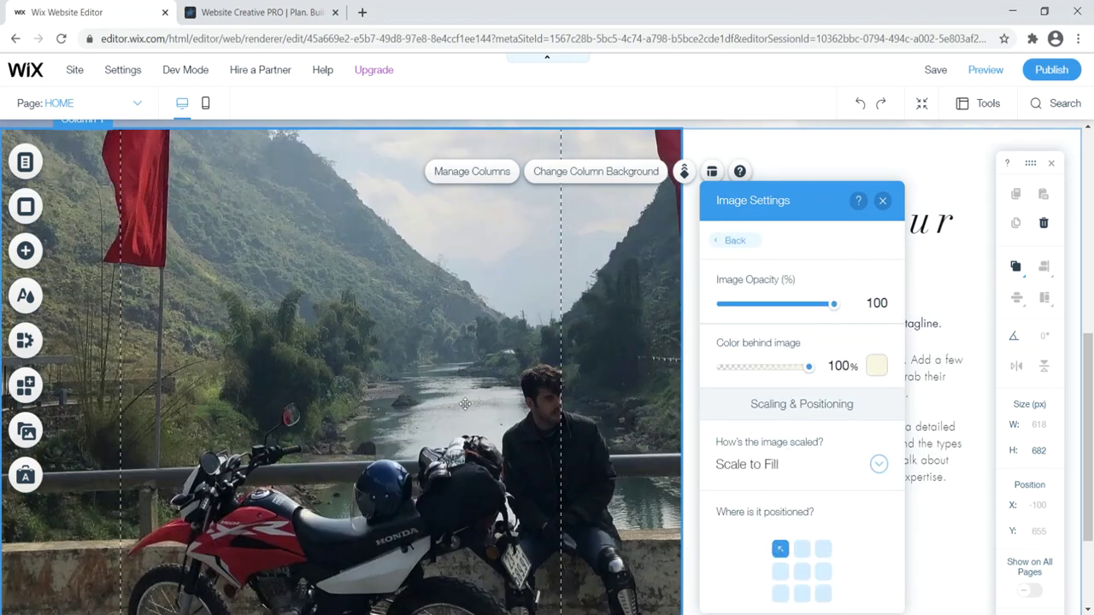
Anchor the background image bottom-right and close the Image Settings panel
{"action": "scroll", "coordinate": [446, 376], "scroll_direction": "down", "scroll_amount": 1}
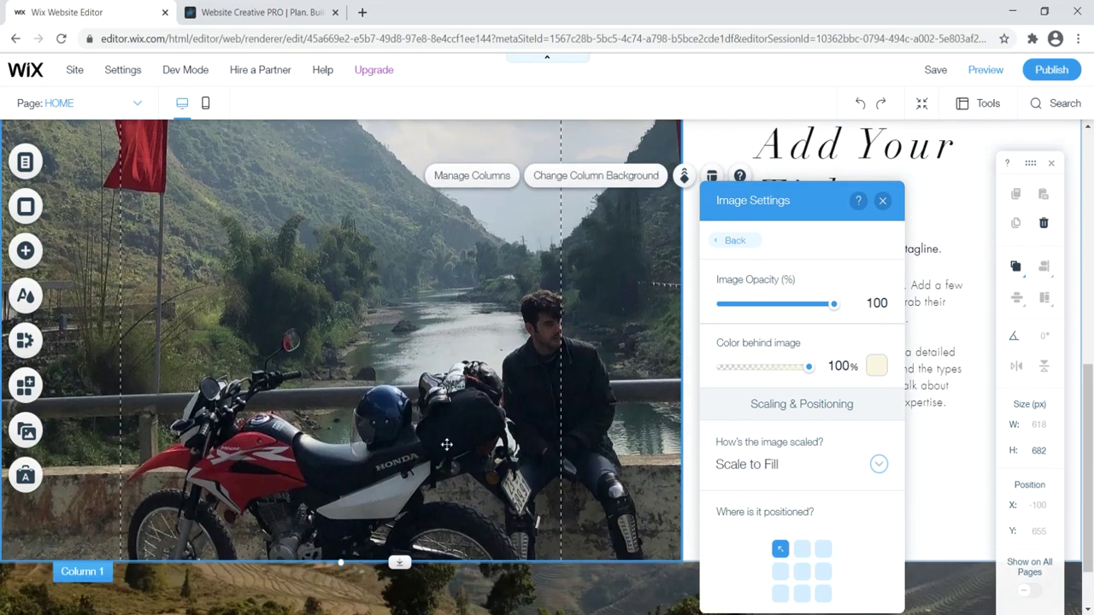
{"action": "scroll", "coordinate": [446, 444], "scroll_direction": "up", "scroll_amount": 2}
{"action": "scroll", "coordinate": [411, 413], "scroll_direction": "down", "scroll_amount": 2}
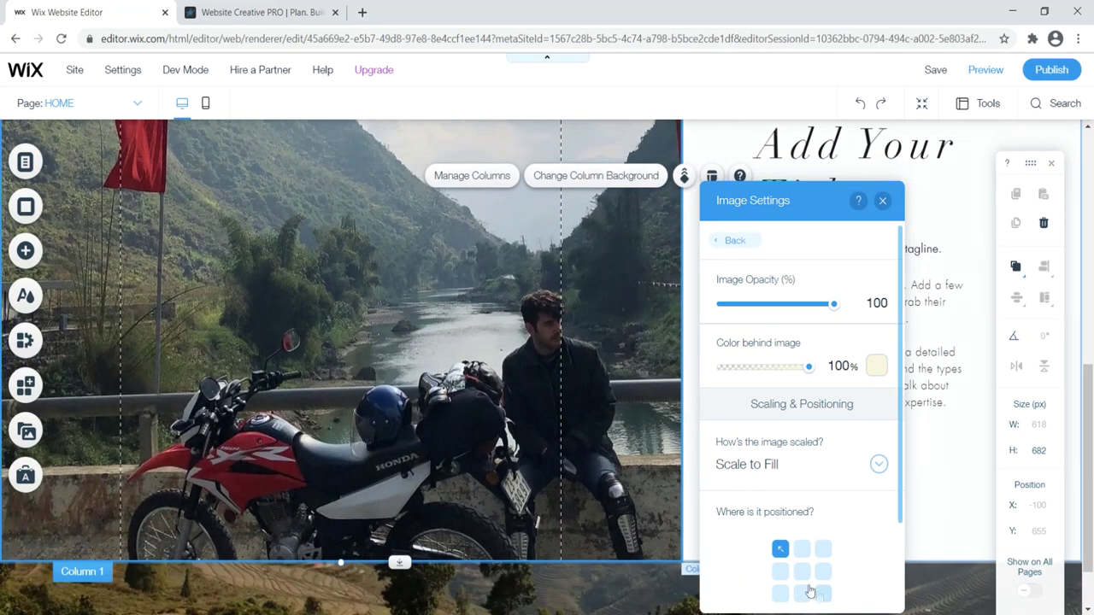
{"action": "left_click", "coordinate": [821, 596]}
{"action": "scroll", "coordinate": [506, 369], "scroll_direction": "up", "scroll_amount": 1}
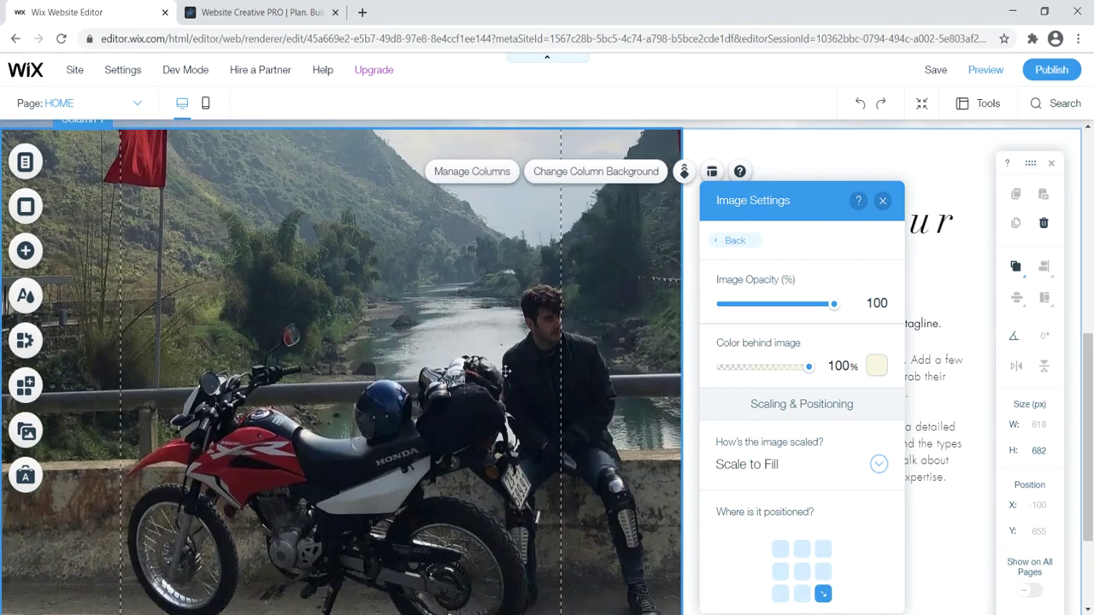
{"action": "left_click", "coordinate": [884, 202]}
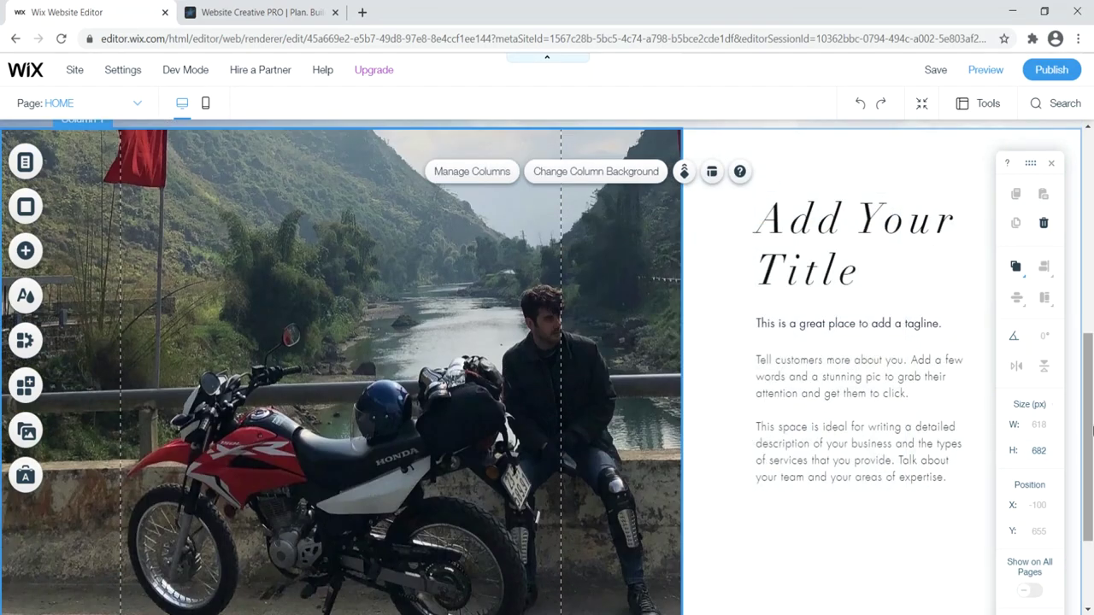
{"action": "left_click_drag", "start_coordinate": [1087, 441], "coordinate": [1079, 150]}
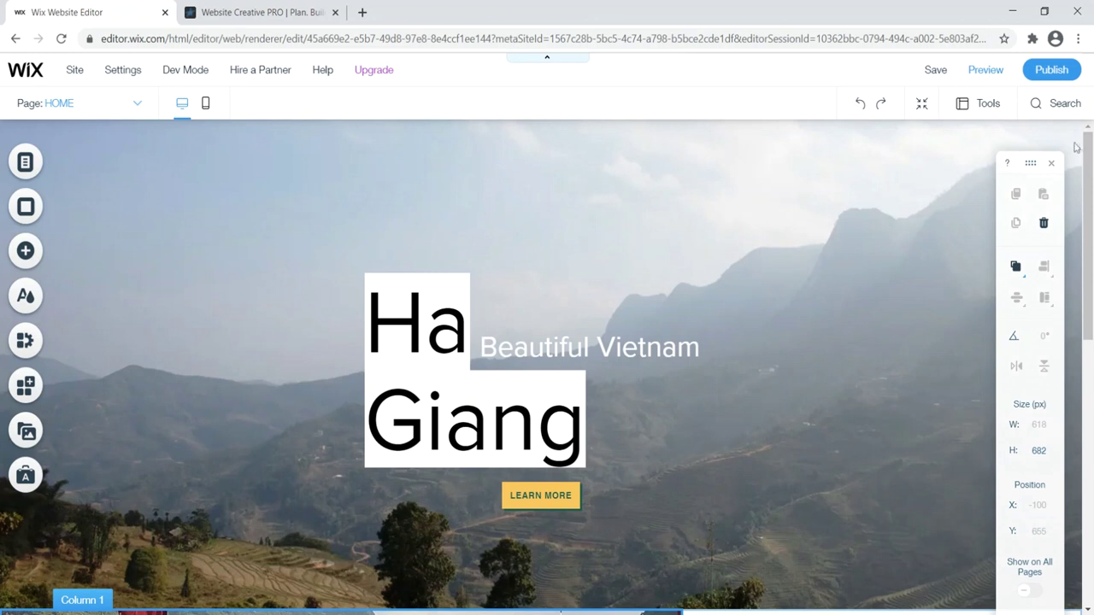
{"action": "left_click", "coordinate": [985, 69]}
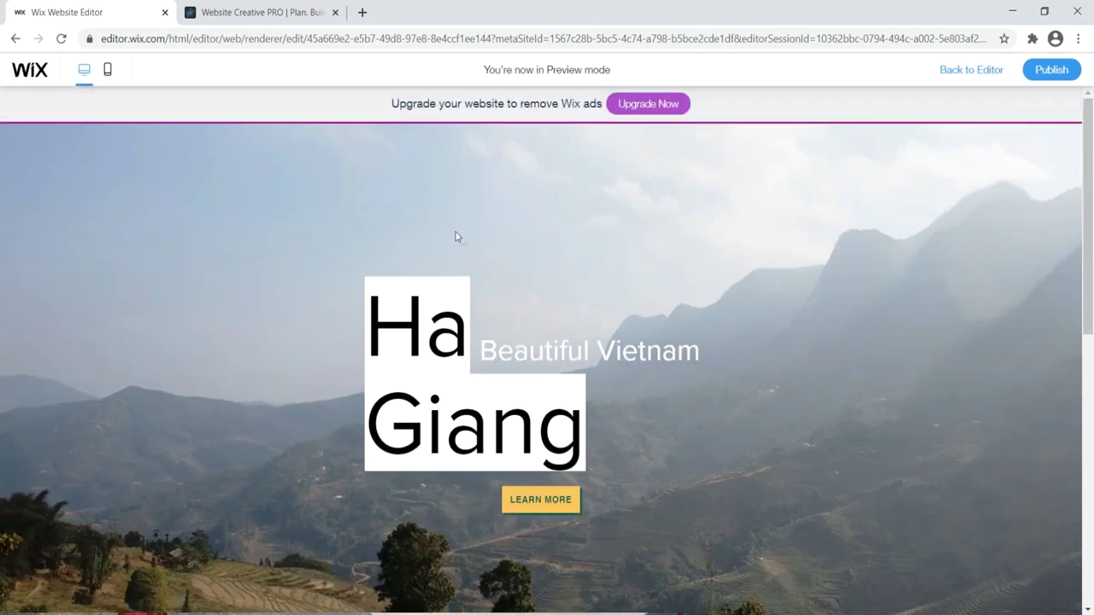
{"action": "scroll", "coordinate": [456, 237], "scroll_direction": "down", "scroll_amount": 1}
{"action": "left_click_drag", "start_coordinate": [1091, 178], "coordinate": [1071, 408]}
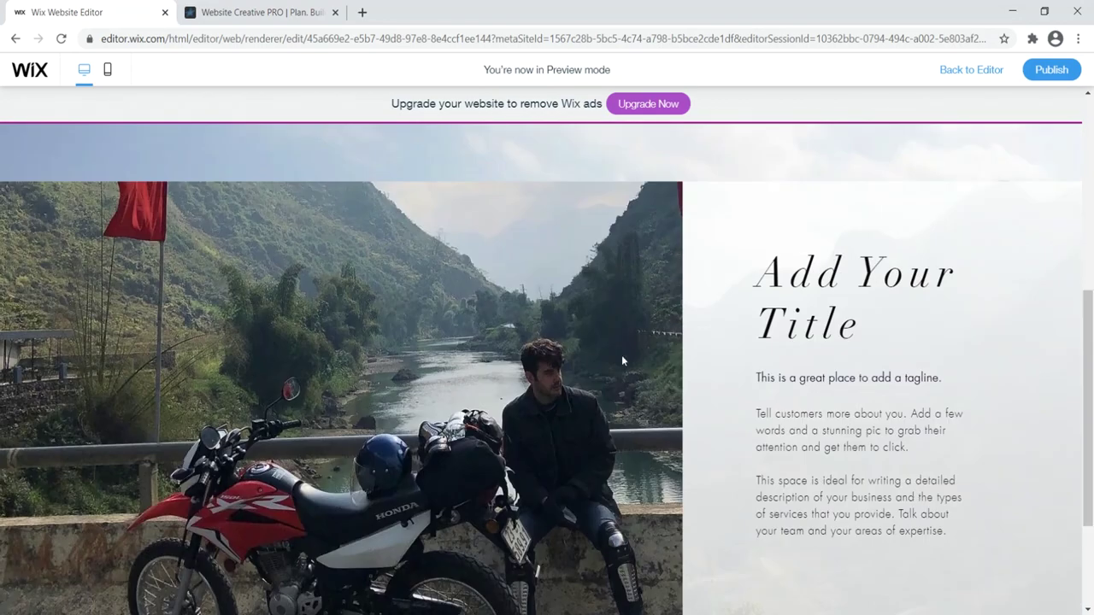
{"action": "left_click", "coordinate": [974, 70]}
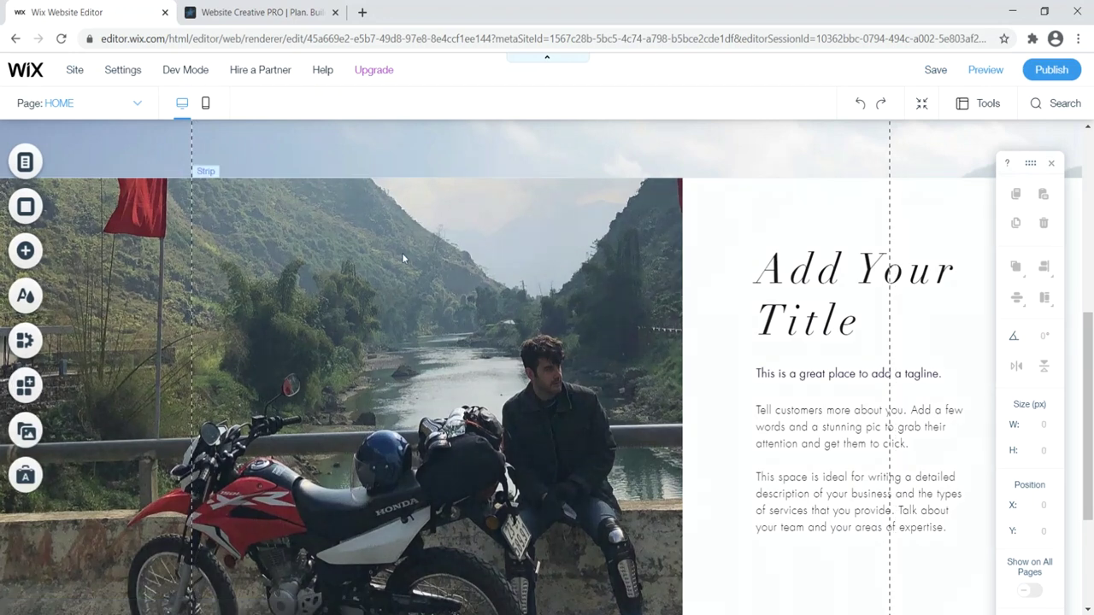
Apply the Zoom In scroll effect to Column 1's motorbike background, then preview the site
{"action": "left_click", "coordinate": [404, 258]}
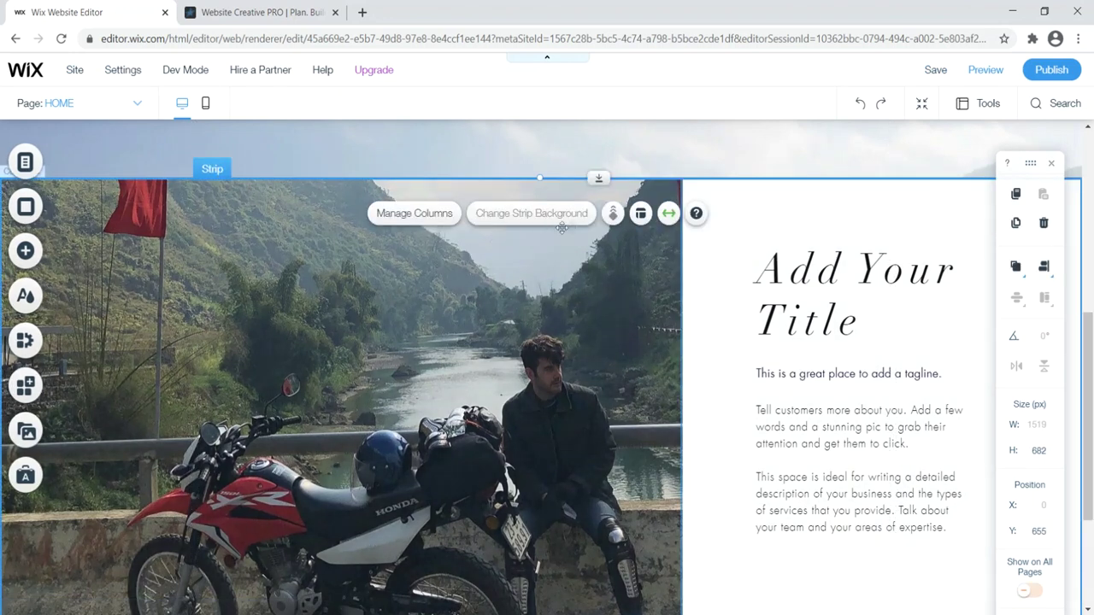
{"action": "left_click", "coordinate": [517, 266]}
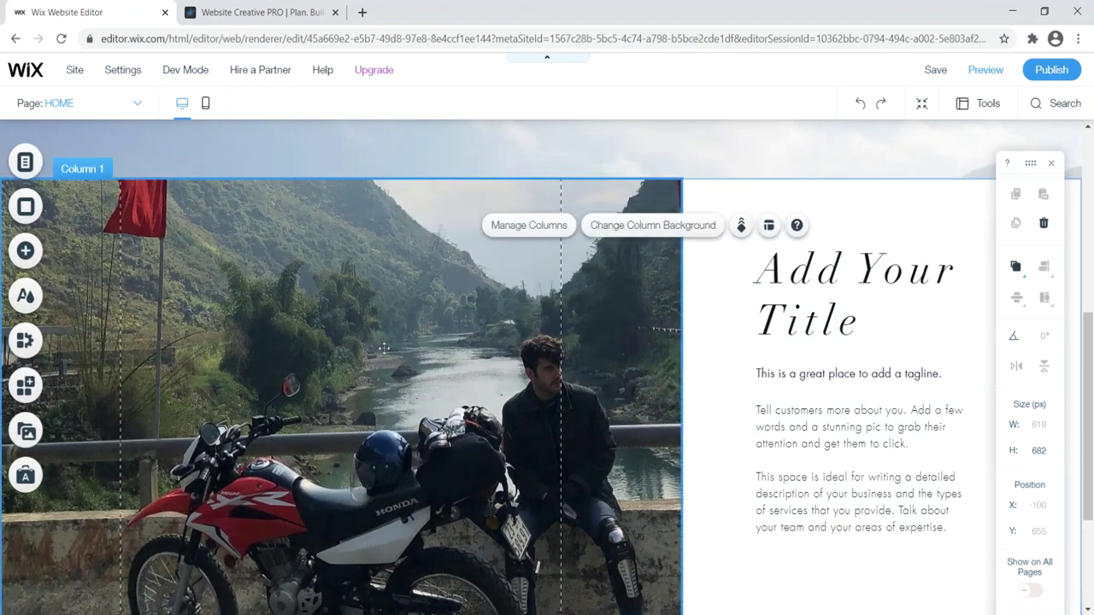
{"action": "left_click", "coordinate": [740, 228]}
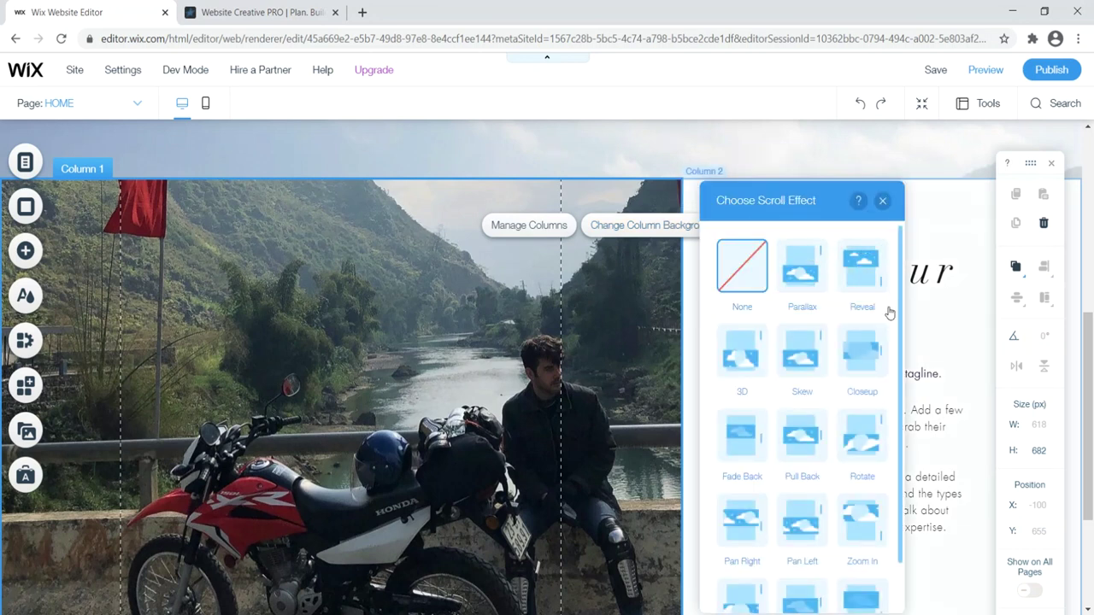
{"action": "scroll", "coordinate": [900, 314], "scroll_direction": "down", "scroll_amount": 1}
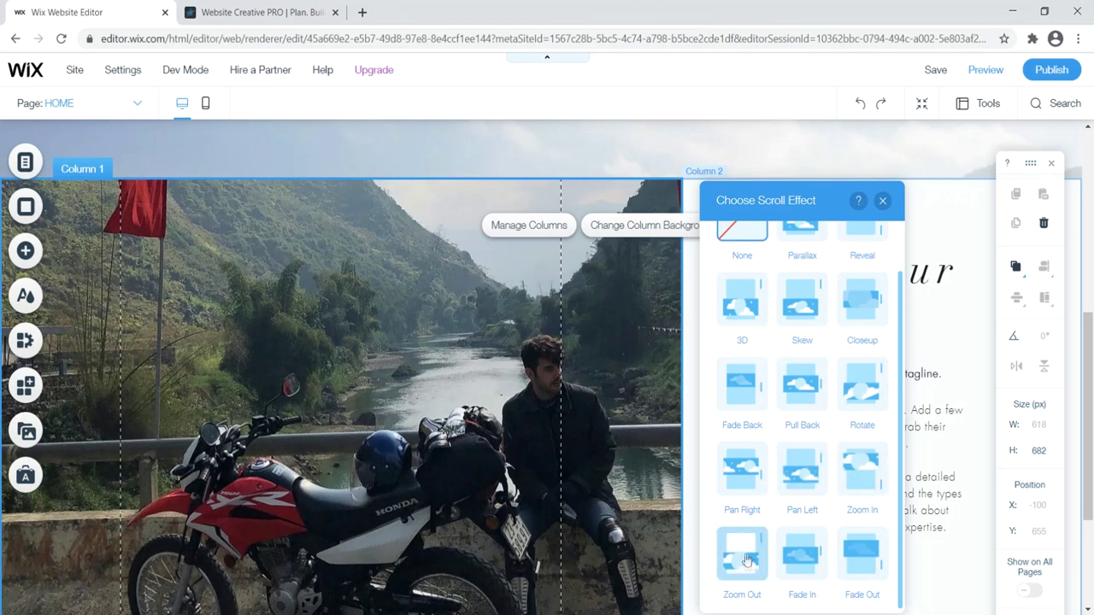
{"action": "left_click", "coordinate": [868, 476]}
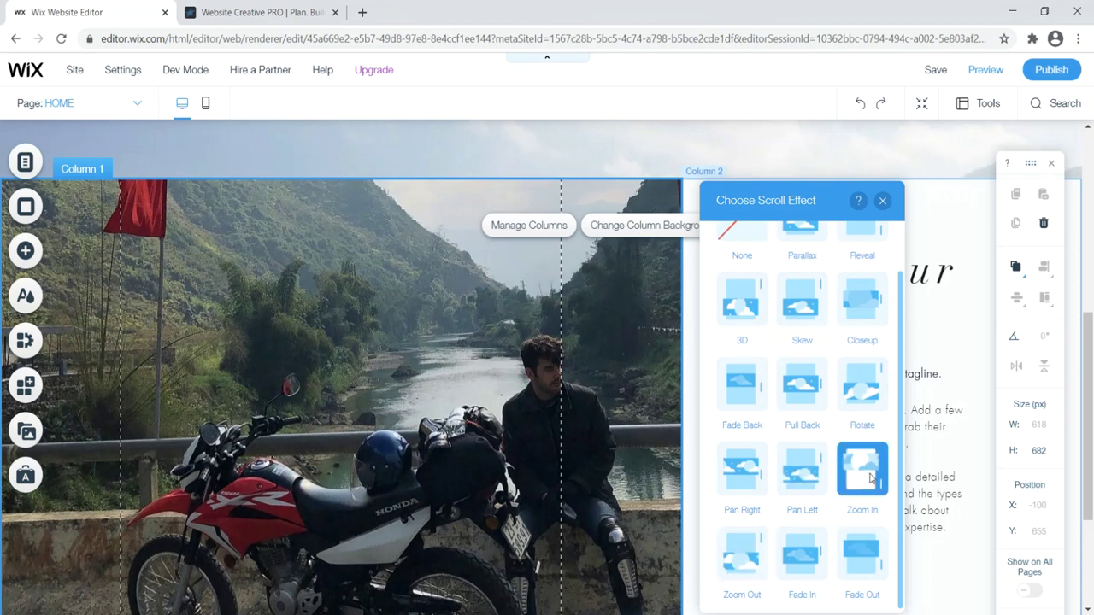
{"action": "left_click", "coordinate": [883, 201]}
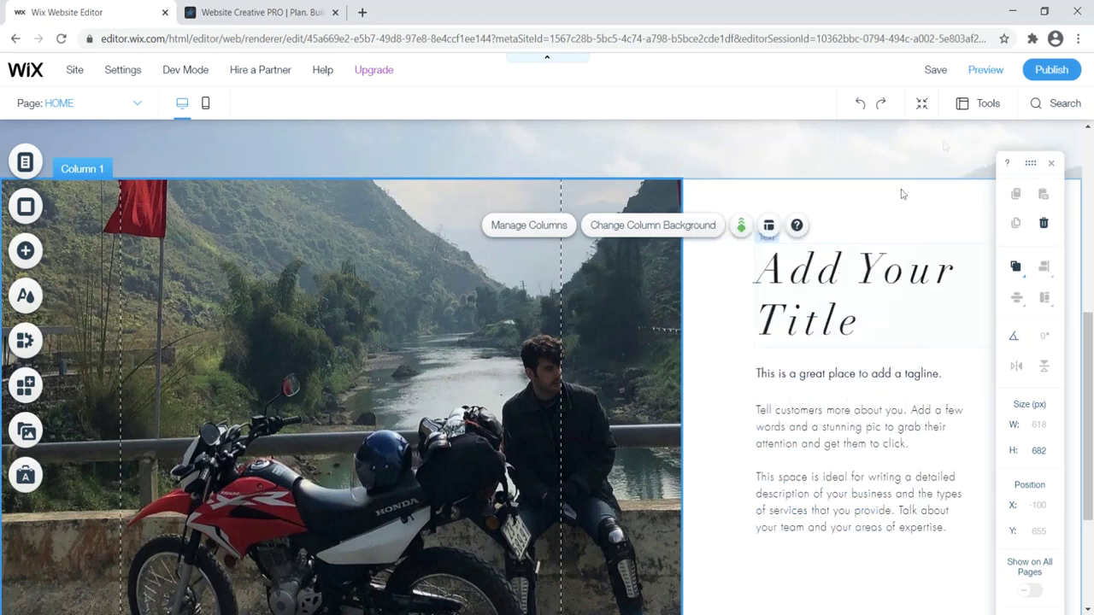
{"action": "left_click", "coordinate": [988, 72]}
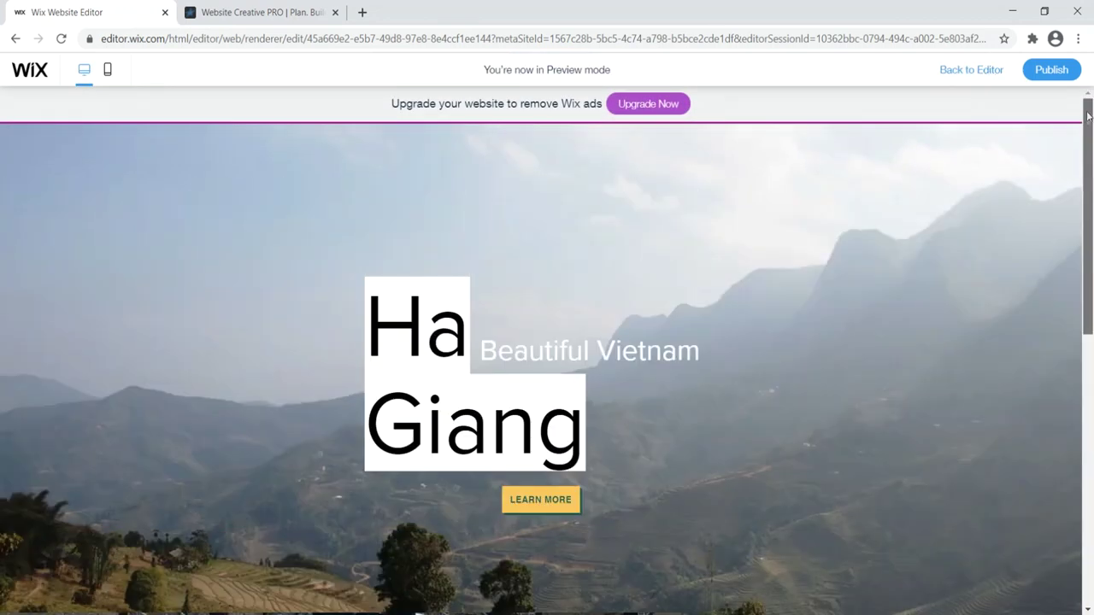
Scroll the preview through the motorbike section to watch the Zoom In effect
{"action": "left_click_drag", "start_coordinate": [1088, 116], "coordinate": [1089, 365]}
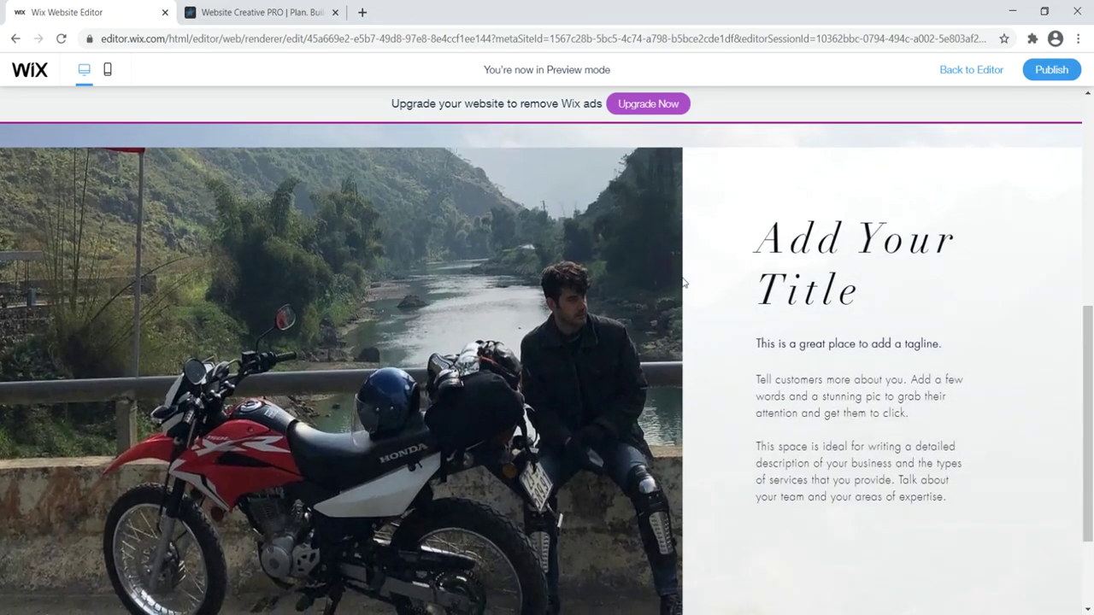
{"action": "mouse_move", "coordinate": [1092, 502]}
{"action": "left_mouse_down"}
{"action": "mouse_move", "coordinate": [1087, 359]}
{"action": "mouse_move", "coordinate": [1081, 453]}
{"action": "mouse_move", "coordinate": [1092, 517]}
{"action": "left_mouse_up"}
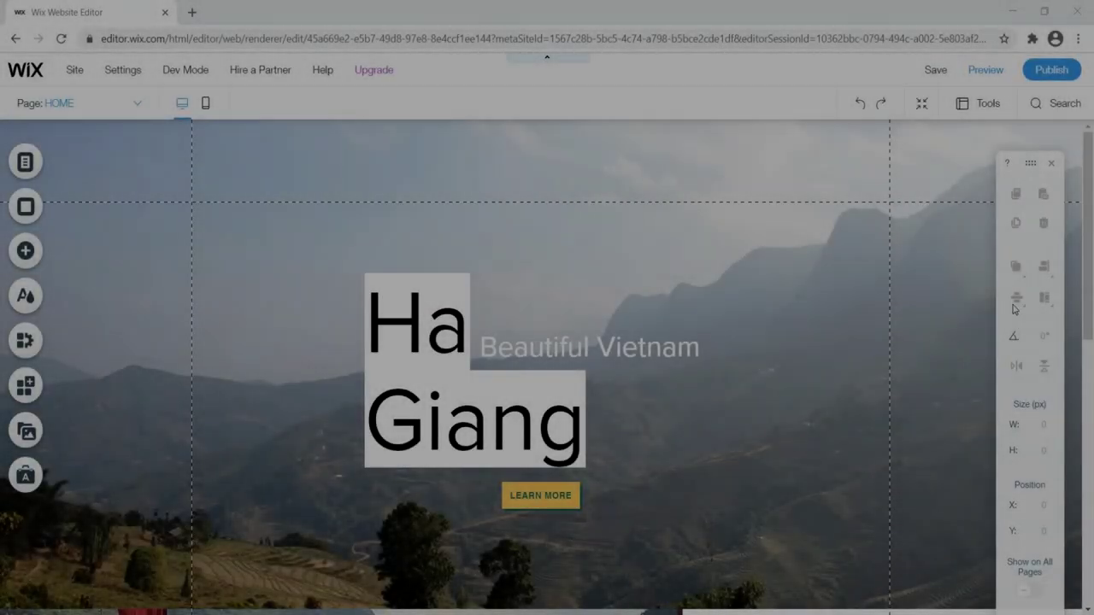
Scroll below the motorbike section and open the Add panel for a new strip
{"action": "scroll", "coordinate": [1091, 235], "scroll_direction": "down", "scroll_amount": 2}
{"action": "scroll", "coordinate": [1091, 235], "scroll_direction": "down", "scroll_amount": 2}
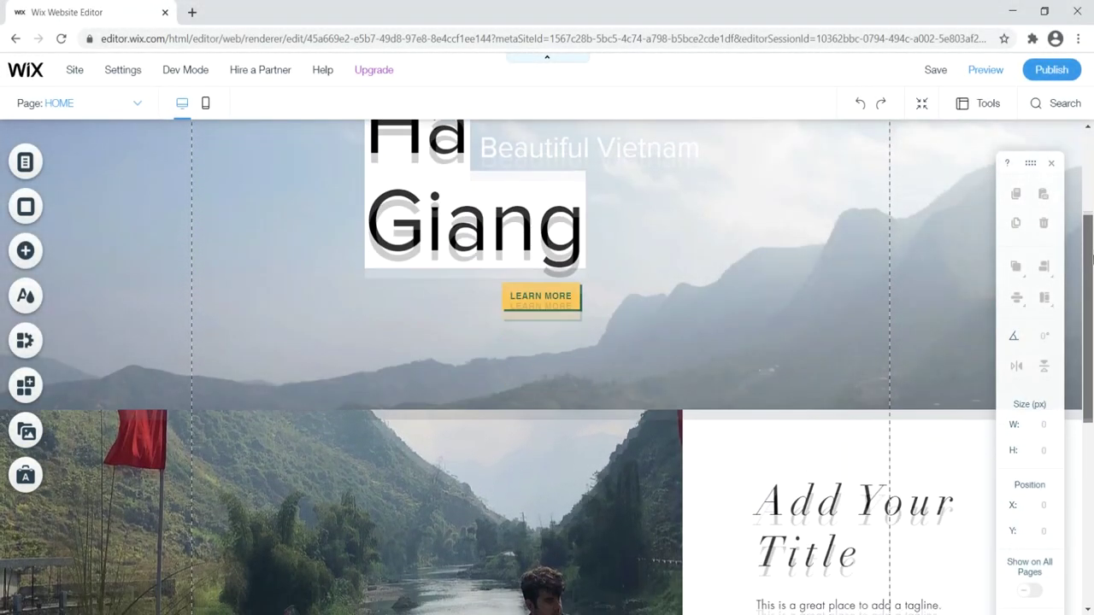
{"action": "scroll", "coordinate": [605, 549], "scroll_direction": "up", "scroll_amount": 5}
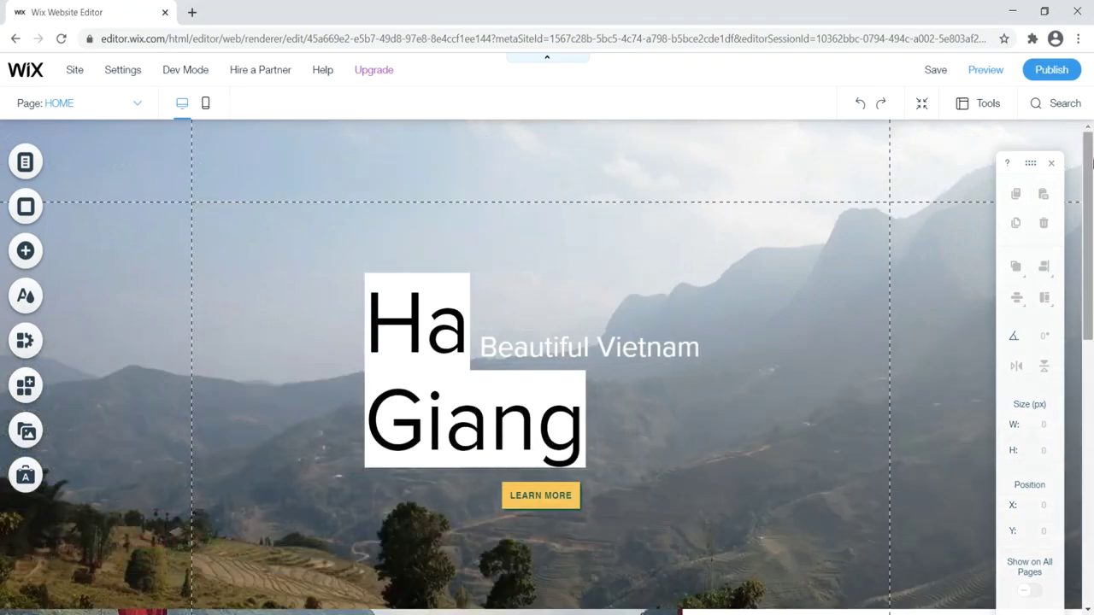
{"action": "scroll", "coordinate": [605, 549], "scroll_direction": "down", "scroll_amount": 5}
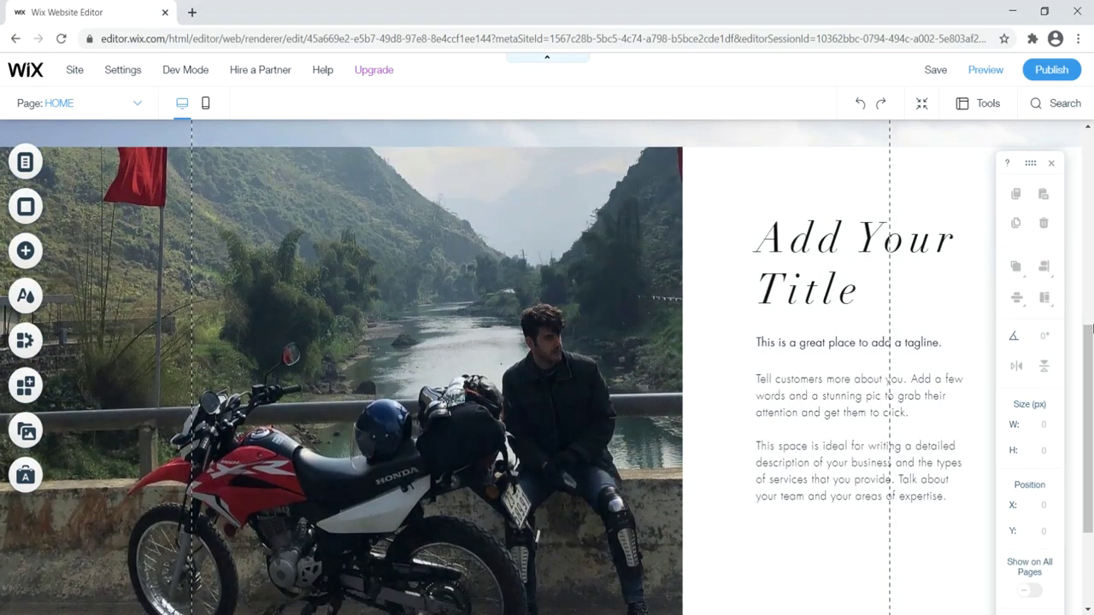
{"action": "scroll", "coordinate": [1086, 390], "scroll_direction": "down", "scroll_amount": 2}
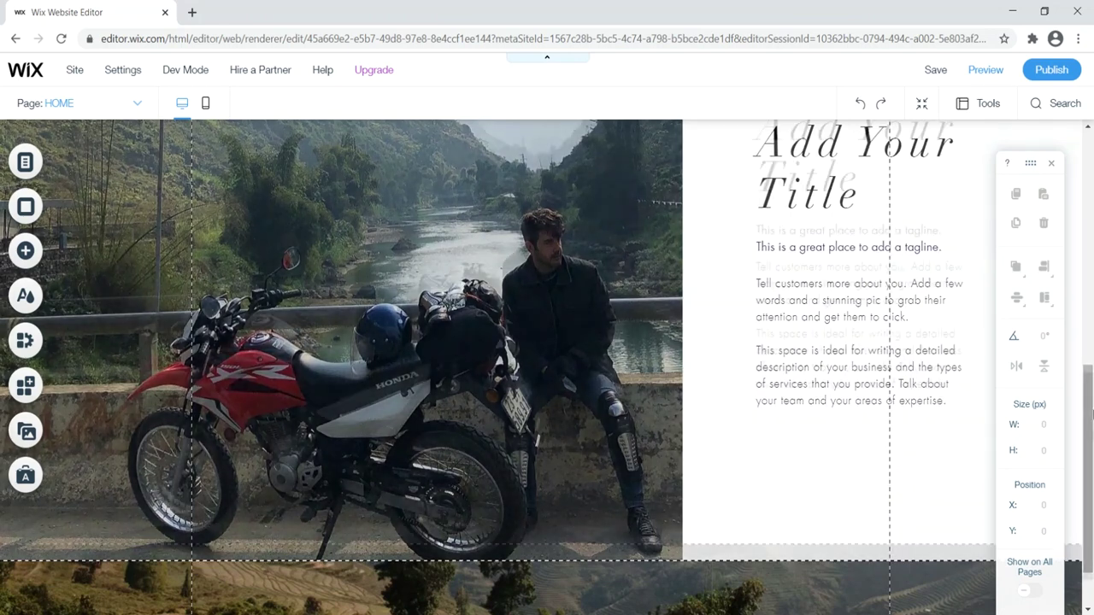
{"action": "left_click_drag", "start_coordinate": [1085, 389], "coordinate": [1085, 420]}
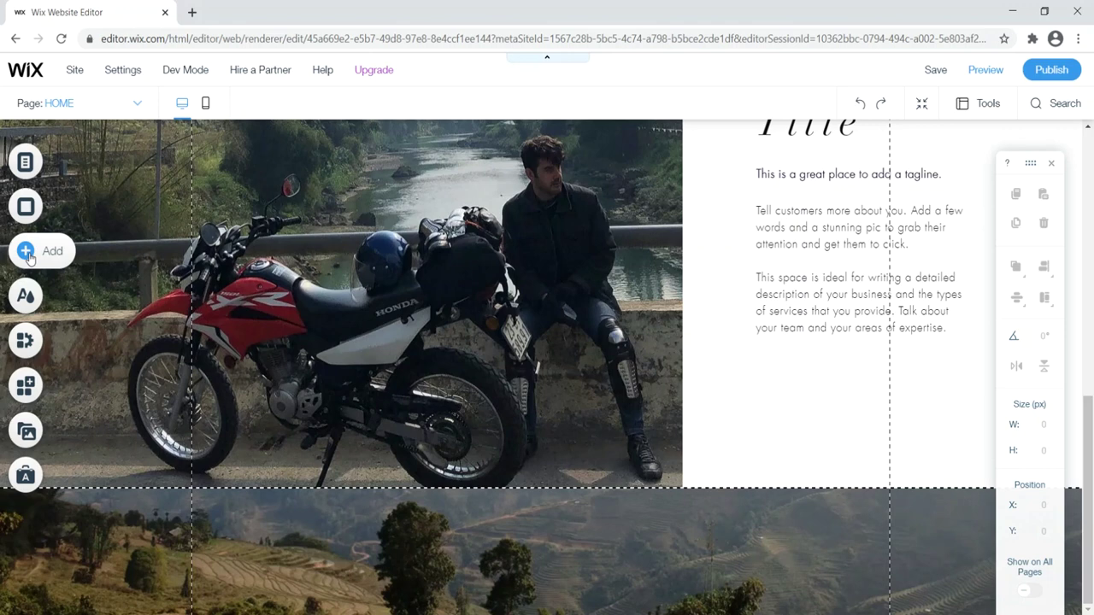
{"action": "left_click", "coordinate": [27, 253]}
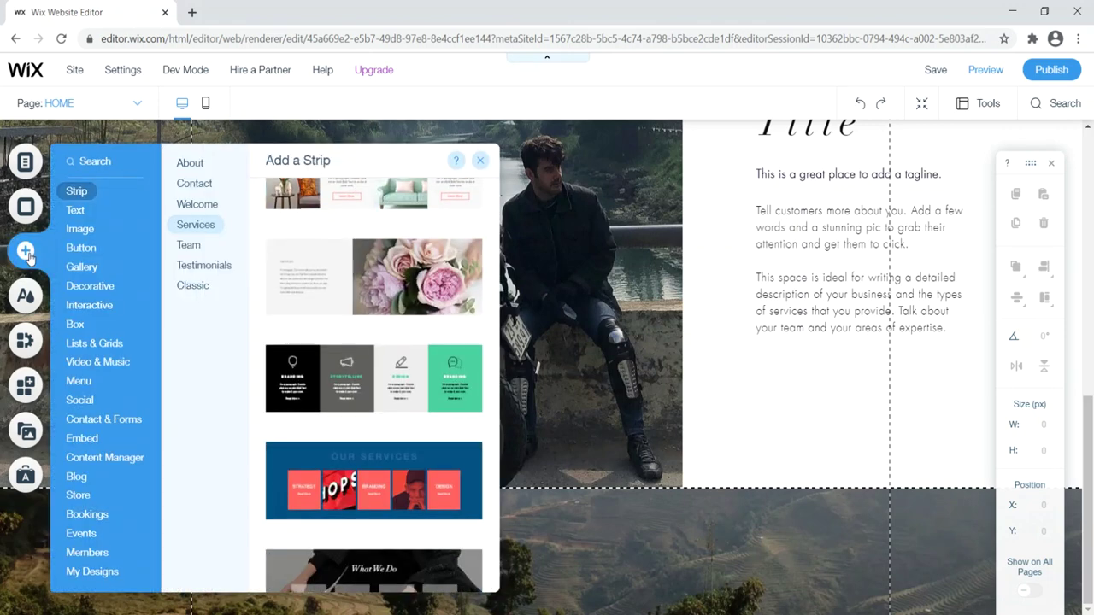
Browse the Contact, Welcome, Services and Team strip categories, settling on Services
{"action": "left_click", "coordinate": [77, 192]}
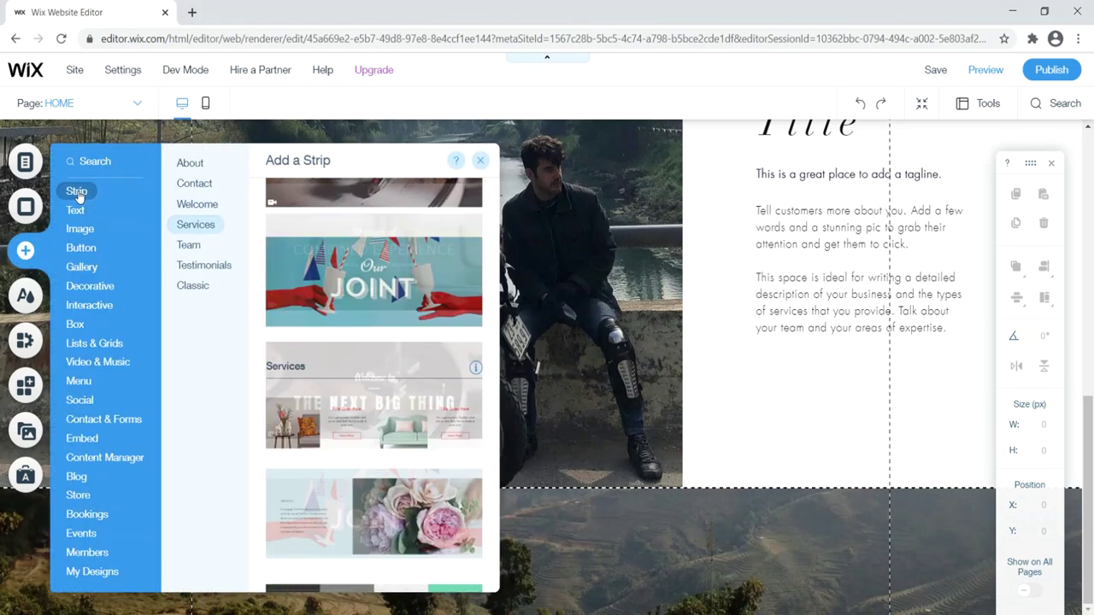
{"action": "left_click", "coordinate": [194, 184]}
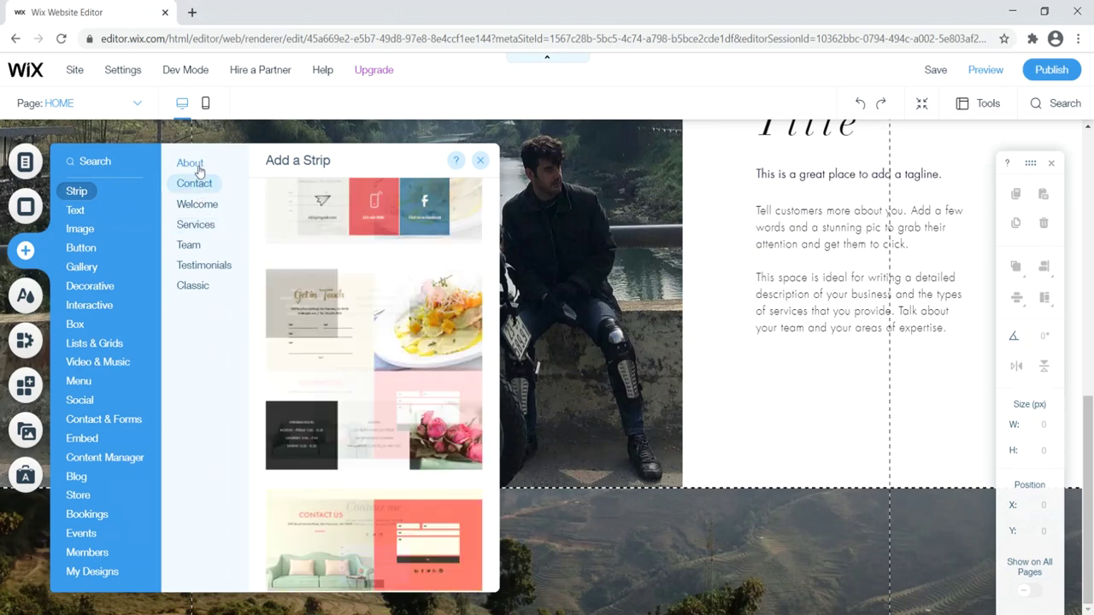
{"action": "left_click", "coordinate": [196, 212]}
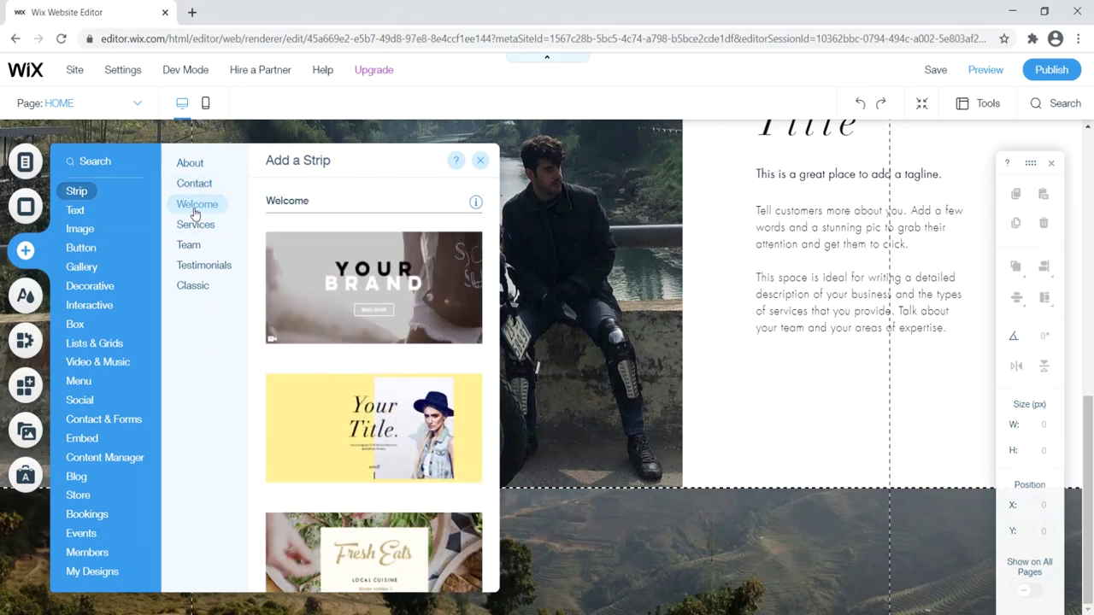
{"action": "left_click", "coordinate": [194, 224]}
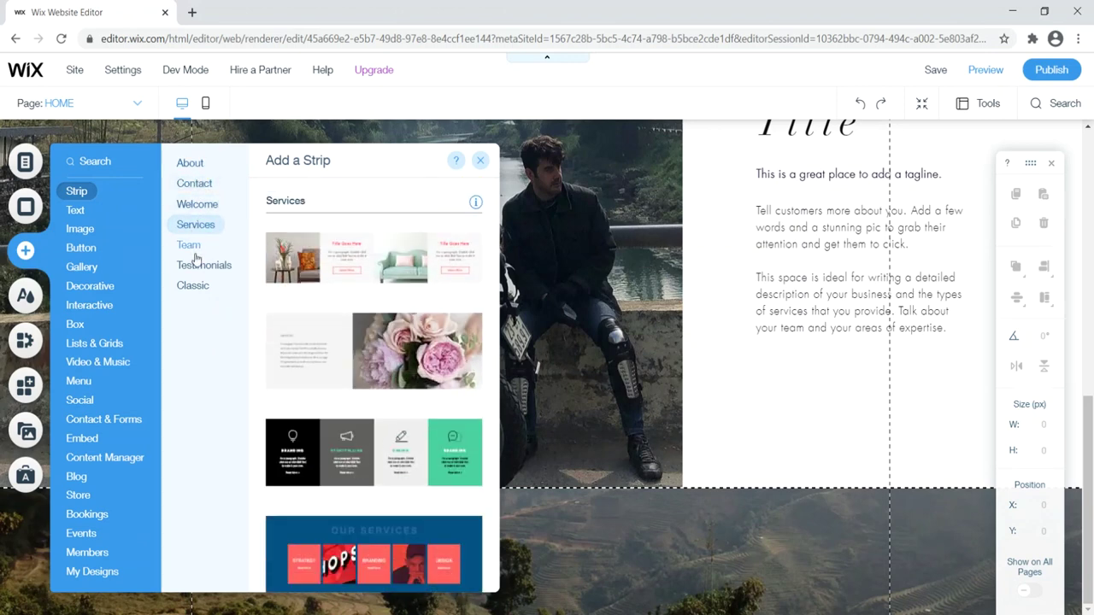
{"action": "left_click", "coordinate": [192, 247]}
{"action": "left_click", "coordinate": [195, 226]}
Look through the Services designs and add the four-panel icon services strip
{"action": "scroll", "coordinate": [354, 325], "scroll_direction": "down", "scroll_amount": 3}
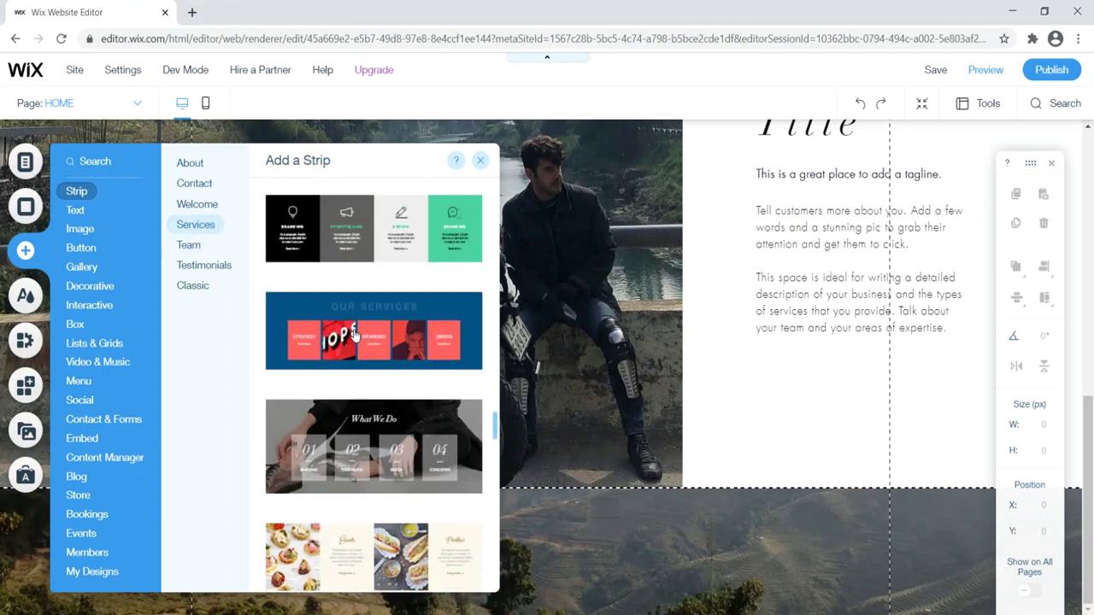
{"action": "scroll", "coordinate": [357, 329], "scroll_direction": "down", "scroll_amount": 3}
{"action": "scroll", "coordinate": [361, 339], "scroll_direction": "up", "scroll_amount": 6}
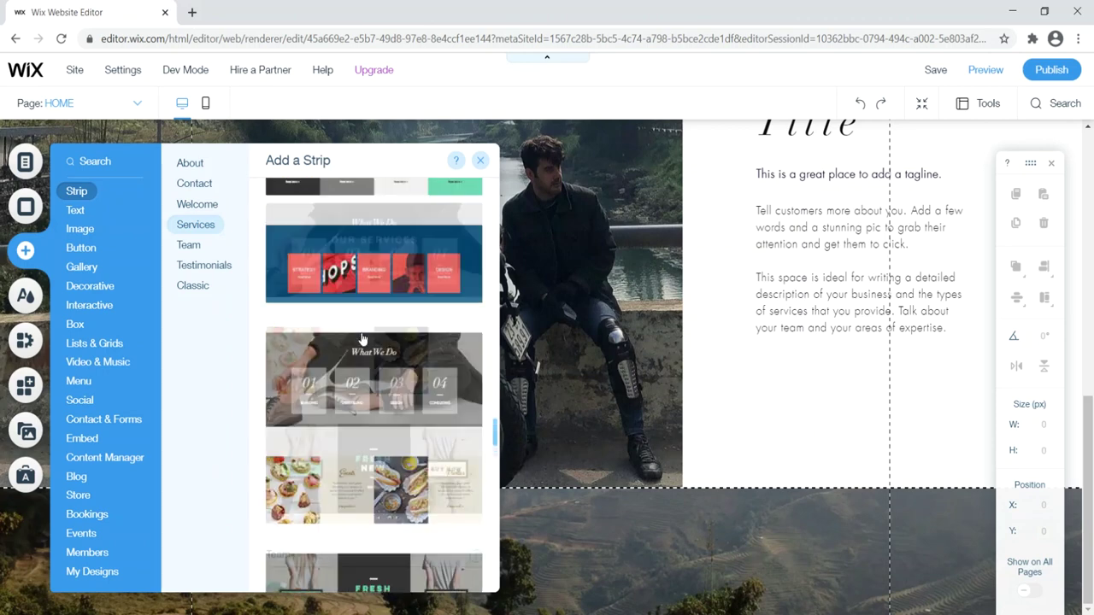
{"action": "scroll", "coordinate": [361, 340], "scroll_direction": "up", "scroll_amount": 2}
{"action": "scroll", "coordinate": [361, 339], "scroll_direction": "down", "scroll_amount": 3}
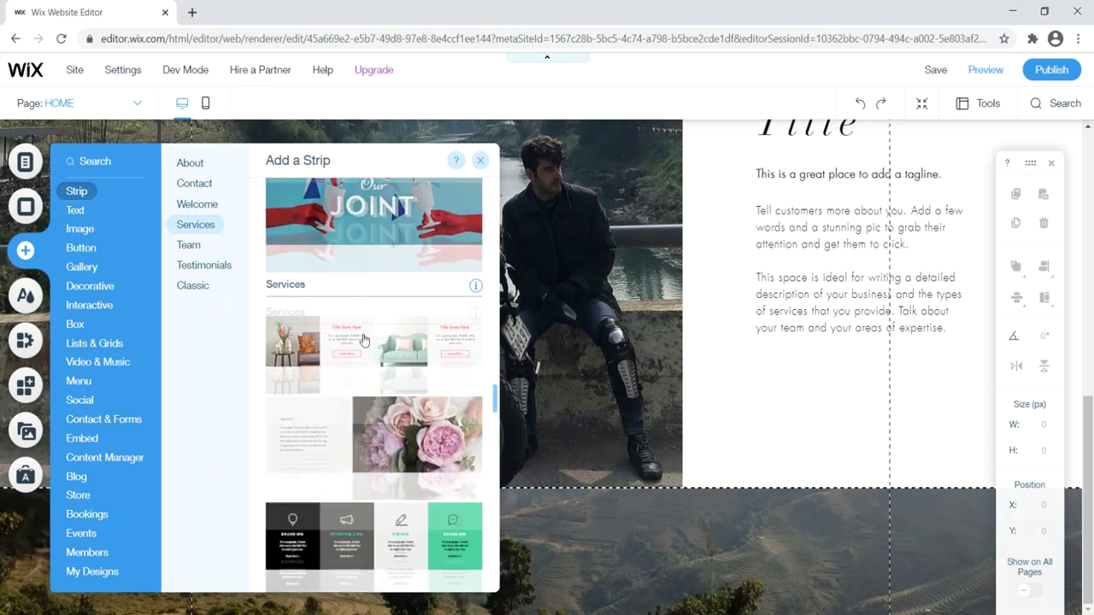
{"action": "scroll", "coordinate": [363, 342], "scroll_direction": "up", "scroll_amount": 2}
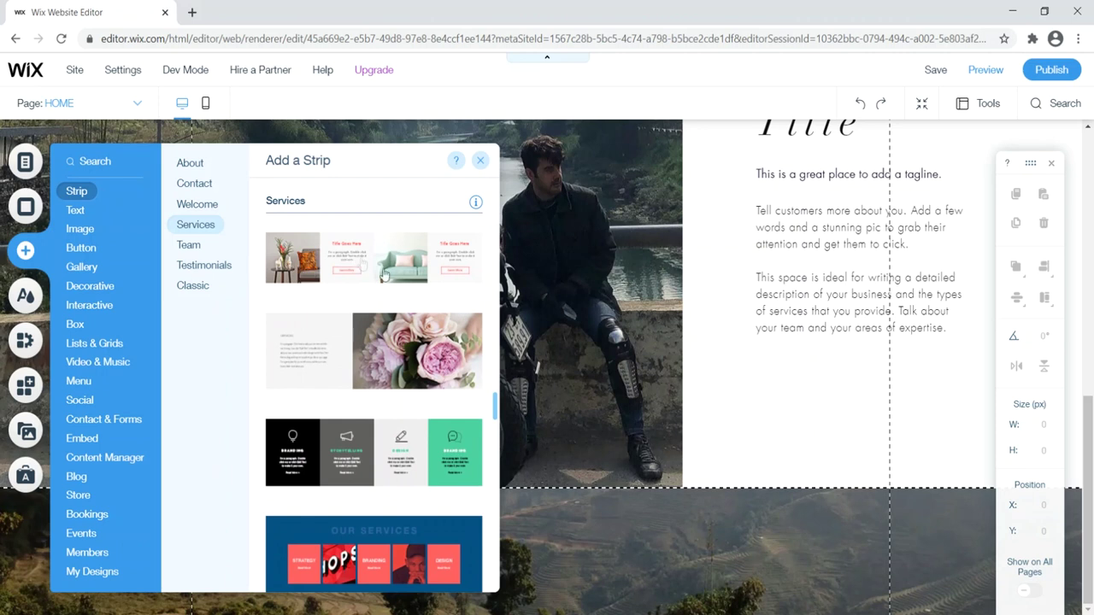
{"action": "scroll", "coordinate": [385, 266], "scroll_direction": "down", "scroll_amount": 1}
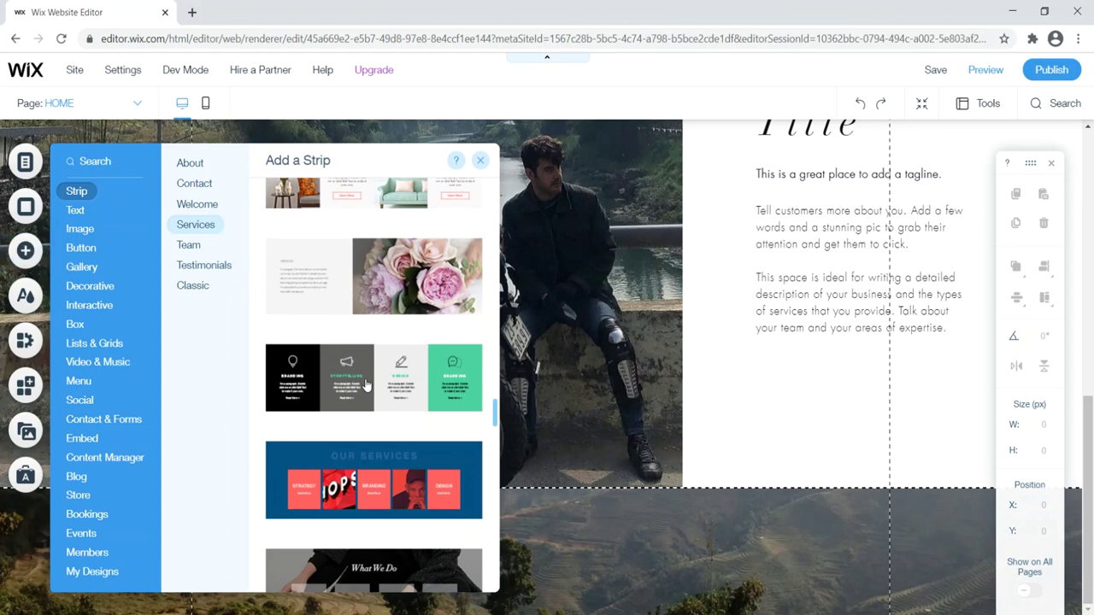
{"action": "left_click", "coordinate": [365, 387]}
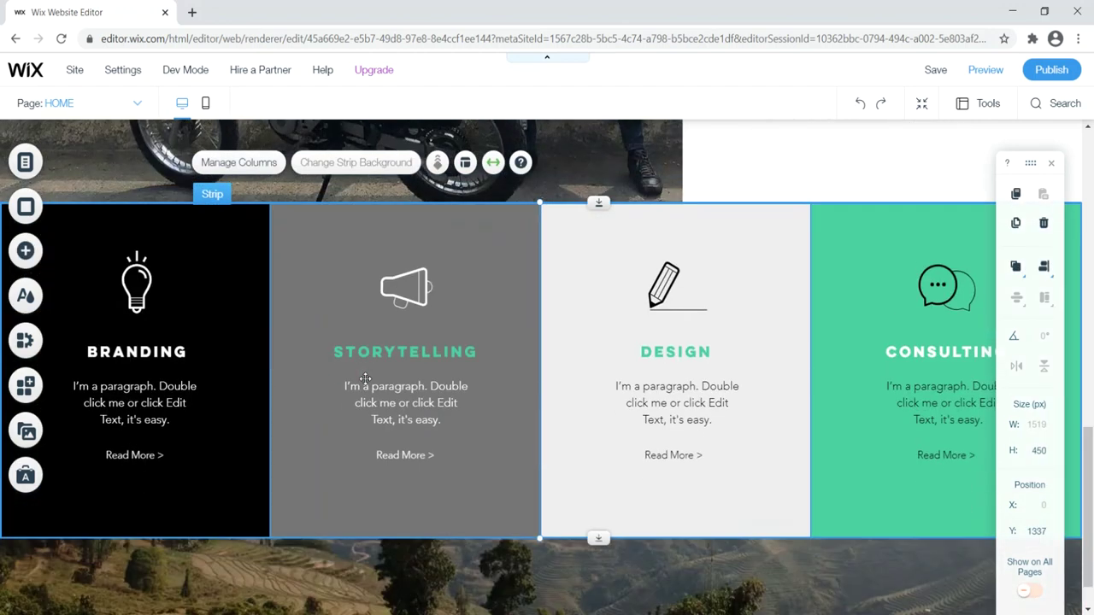
Scroll the canvas down to the Branding, Storytelling, Design and Consulting services strip
{"action": "scroll", "coordinate": [368, 372], "scroll_direction": "up", "scroll_amount": 8}
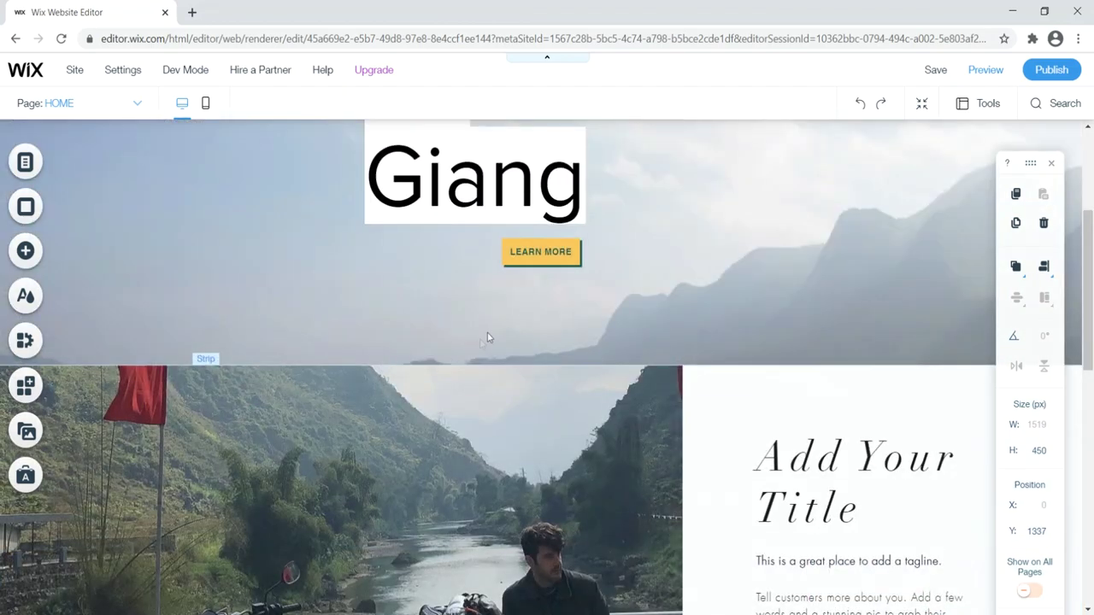
{"action": "scroll", "coordinate": [487, 337], "scroll_direction": "down", "scroll_amount": 6}
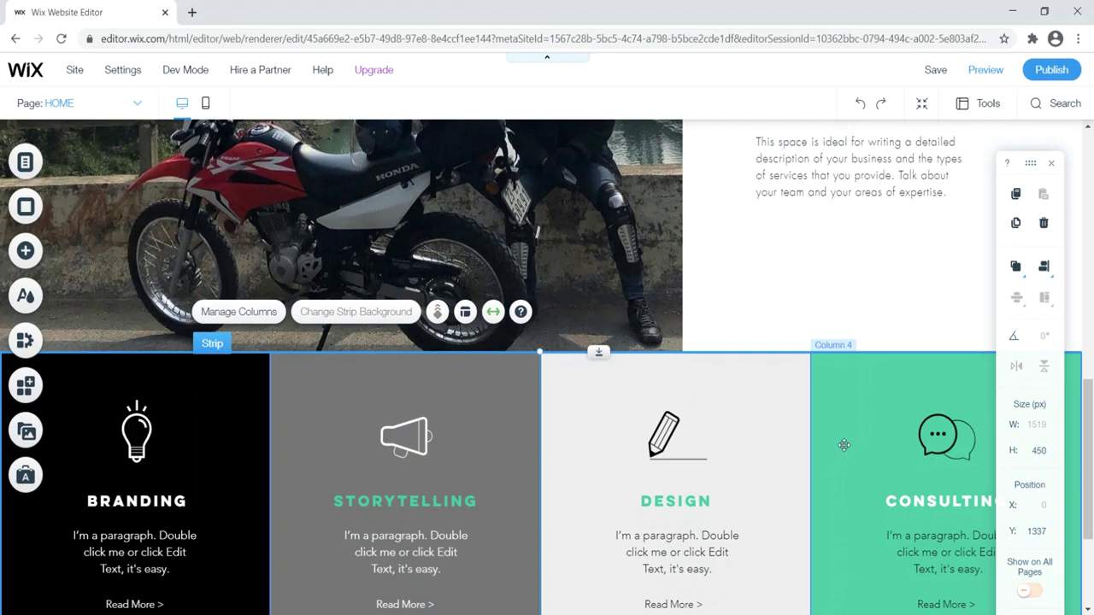
{"action": "scroll", "coordinate": [401, 267], "scroll_direction": "up", "scroll_amount": 8}
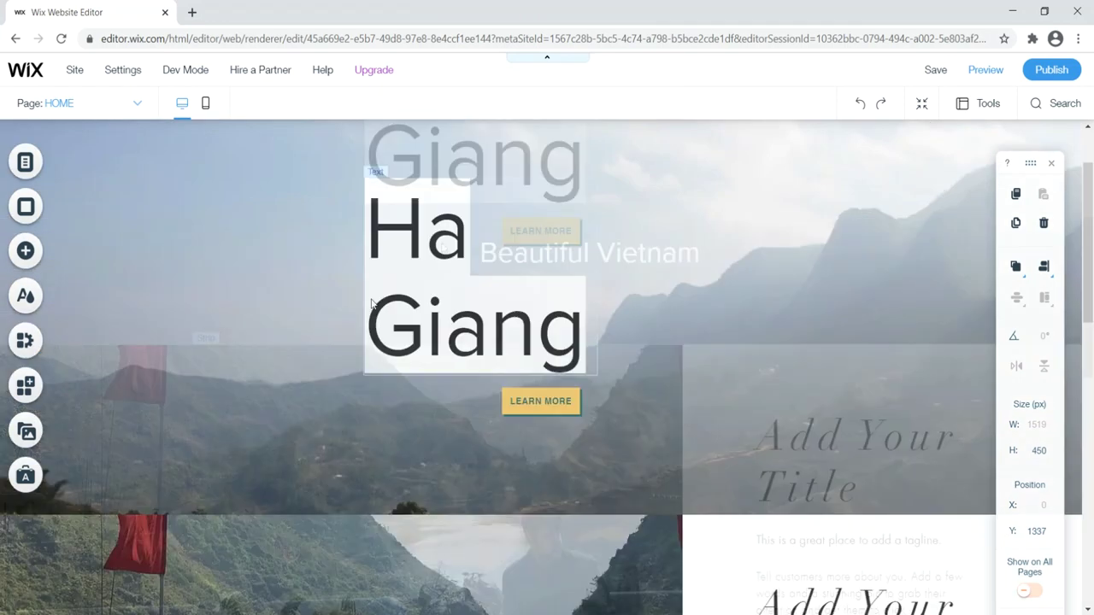
{"action": "scroll", "coordinate": [400, 267], "scroll_direction": "down", "scroll_amount": 5}
{"action": "scroll", "coordinate": [401, 267], "scroll_direction": "down", "scroll_amount": 3}
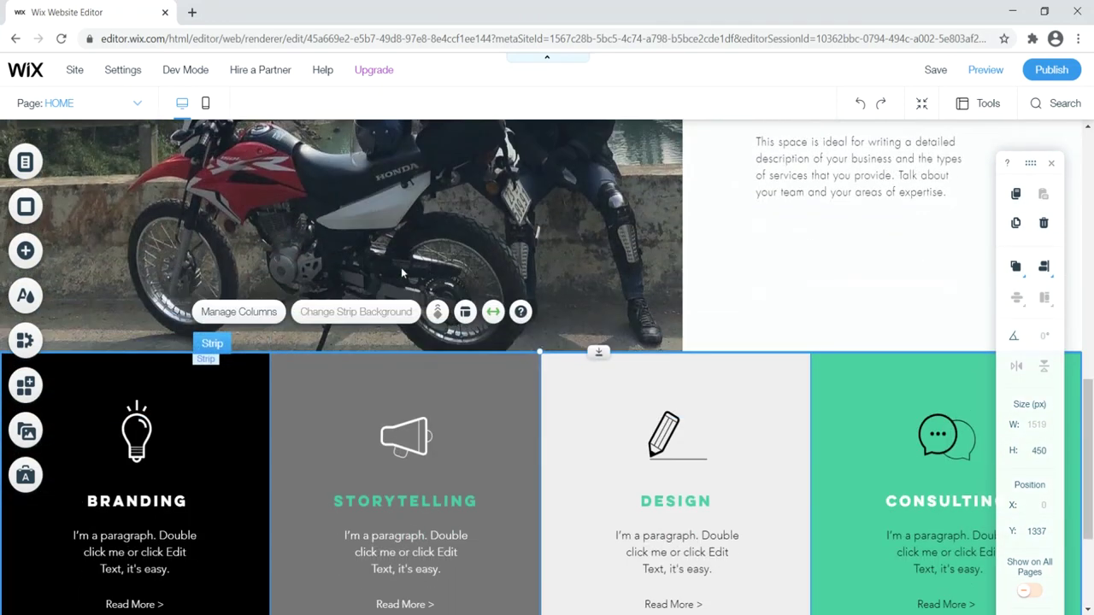
{"action": "scroll", "coordinate": [446, 318], "scroll_direction": "down", "scroll_amount": 1}
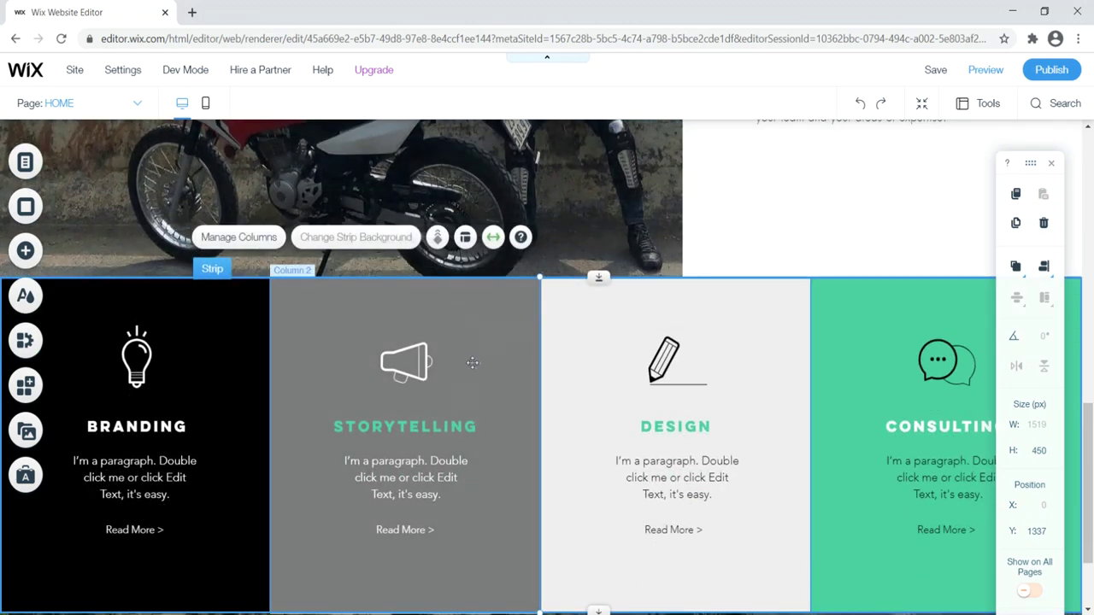
Open the BRANDING heading's text settings, view the text themes, then close them
{"action": "left_click", "coordinate": [150, 430]}
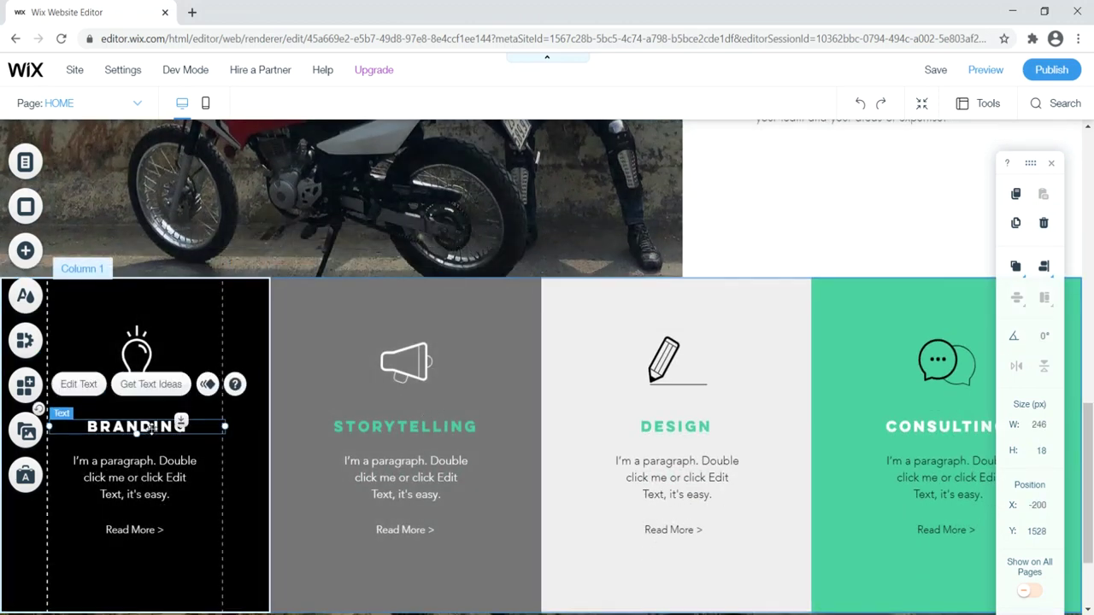
{"action": "left_click", "coordinate": [85, 386]}
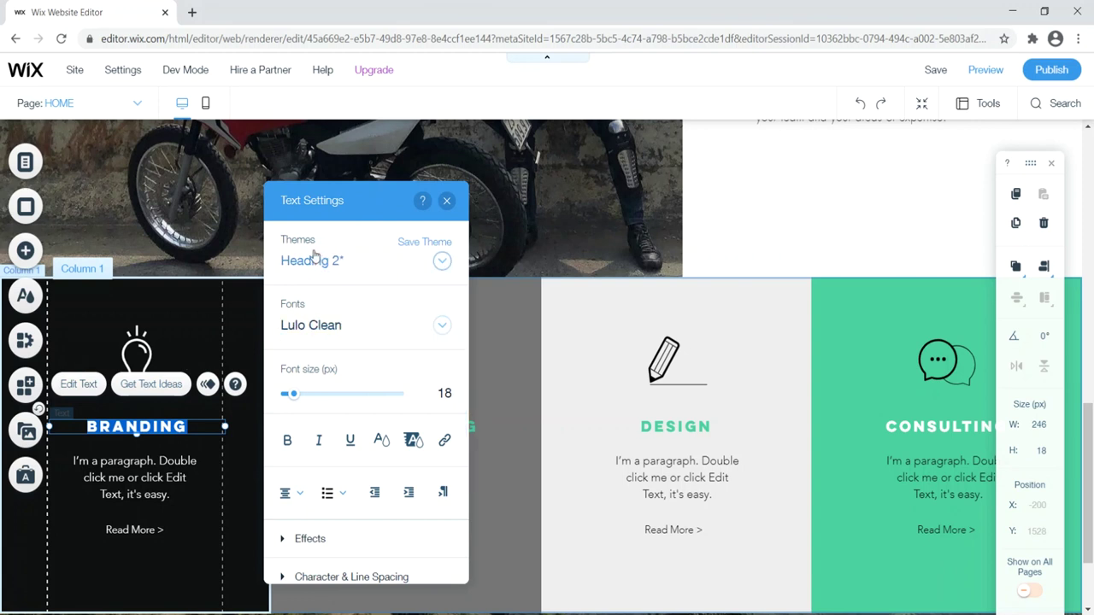
{"action": "left_click", "coordinate": [444, 265]}
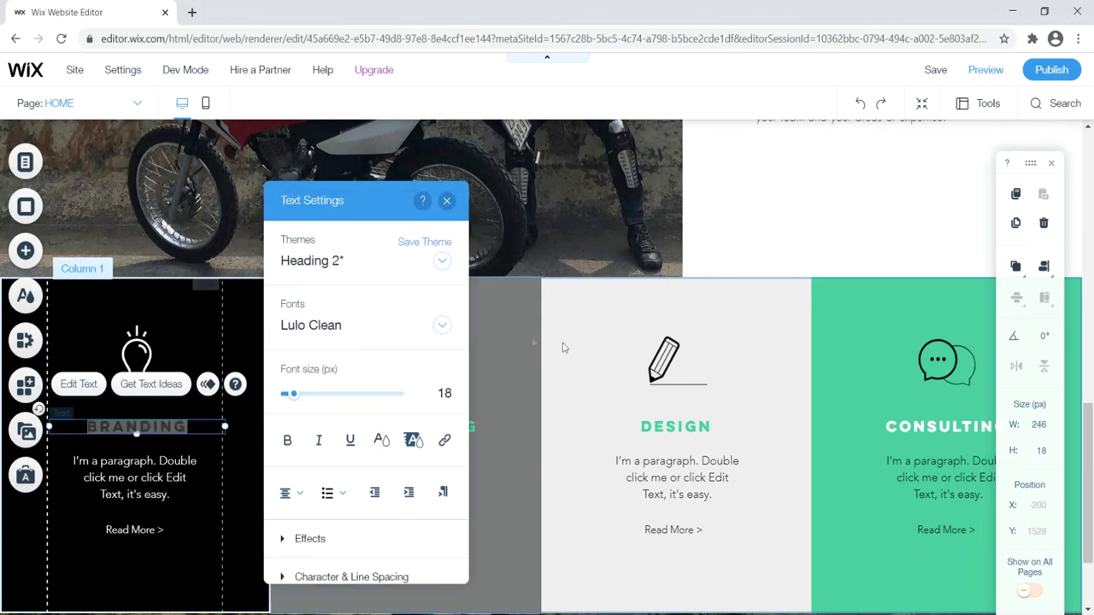
{"action": "left_click", "coordinate": [446, 200]}
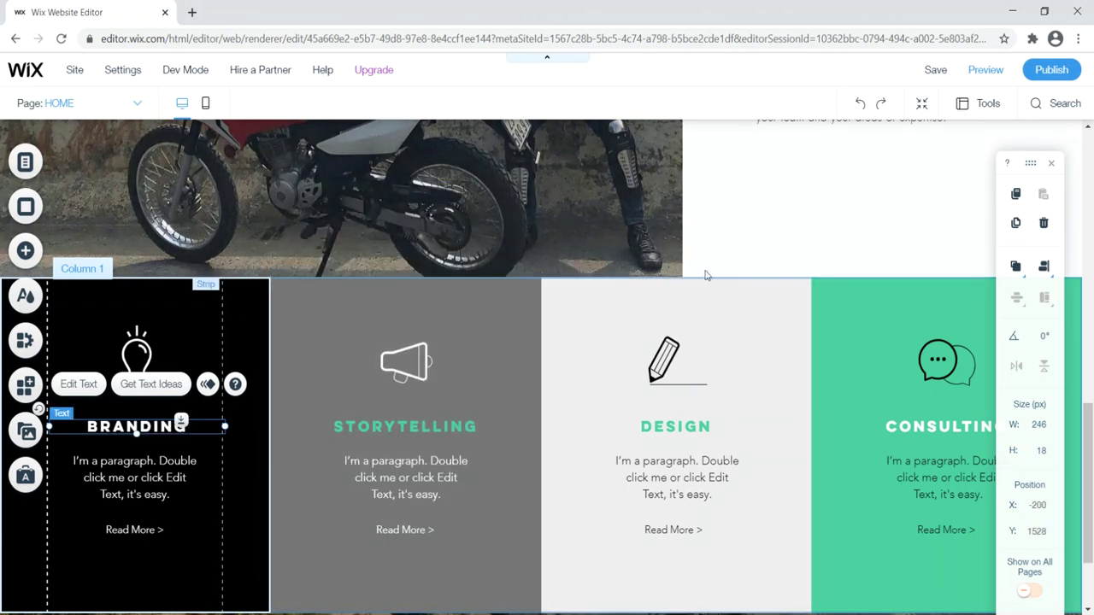
Open the Button Settings of the Branding column's "Read More >" button
{"action": "scroll", "coordinate": [706, 275], "scroll_direction": "up", "scroll_amount": 8}
{"action": "scroll", "coordinate": [506, 217], "scroll_direction": "down", "scroll_amount": 3}
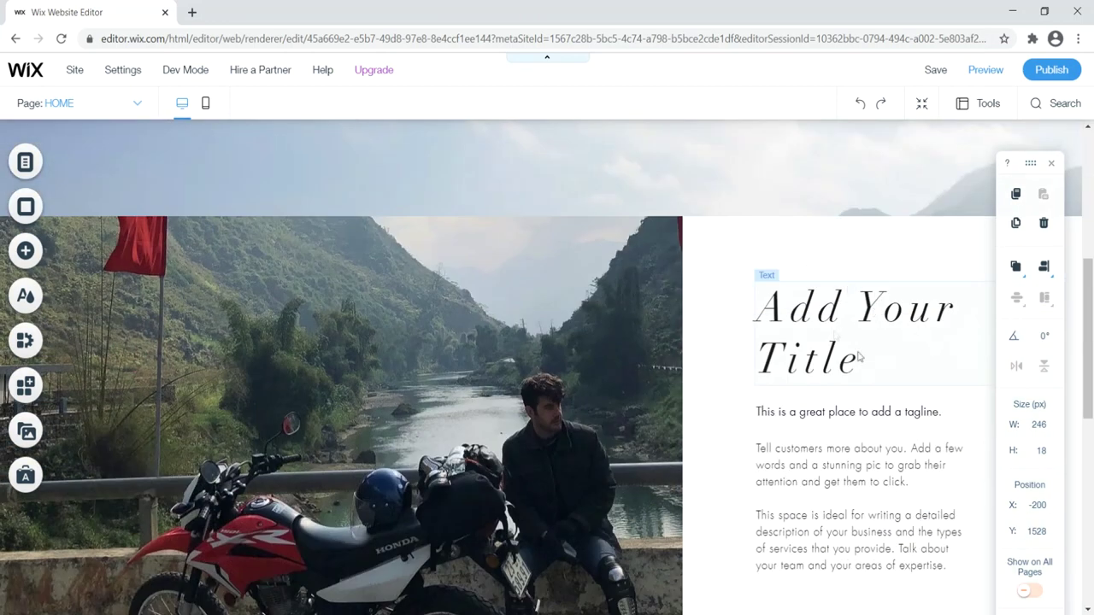
{"action": "scroll", "coordinate": [859, 357], "scroll_direction": "down", "scroll_amount": 5}
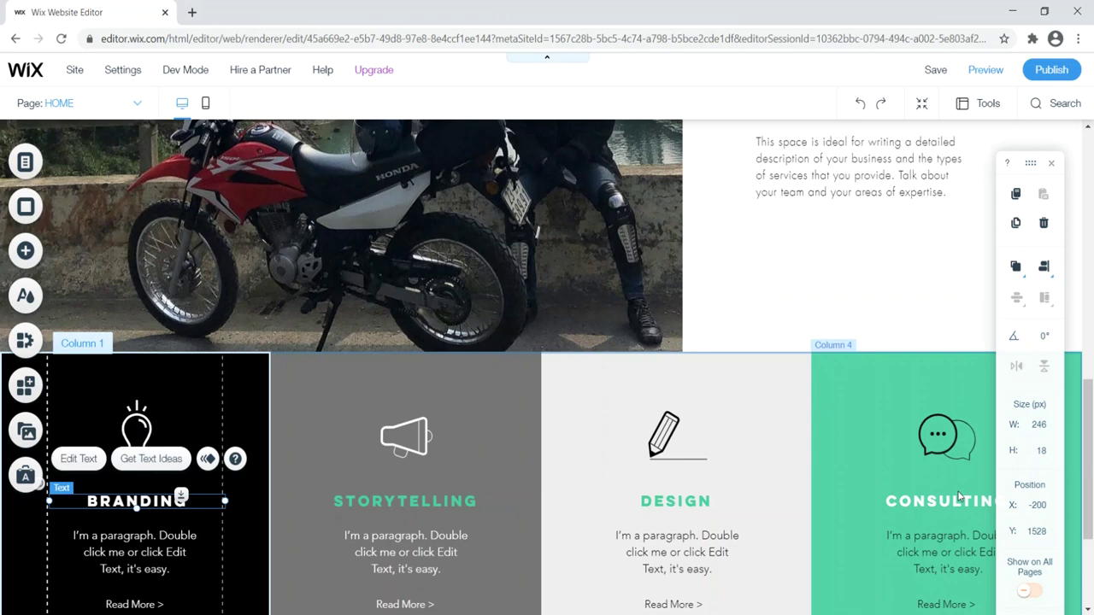
{"action": "scroll", "coordinate": [469, 463], "scroll_direction": "down", "scroll_amount": 3}
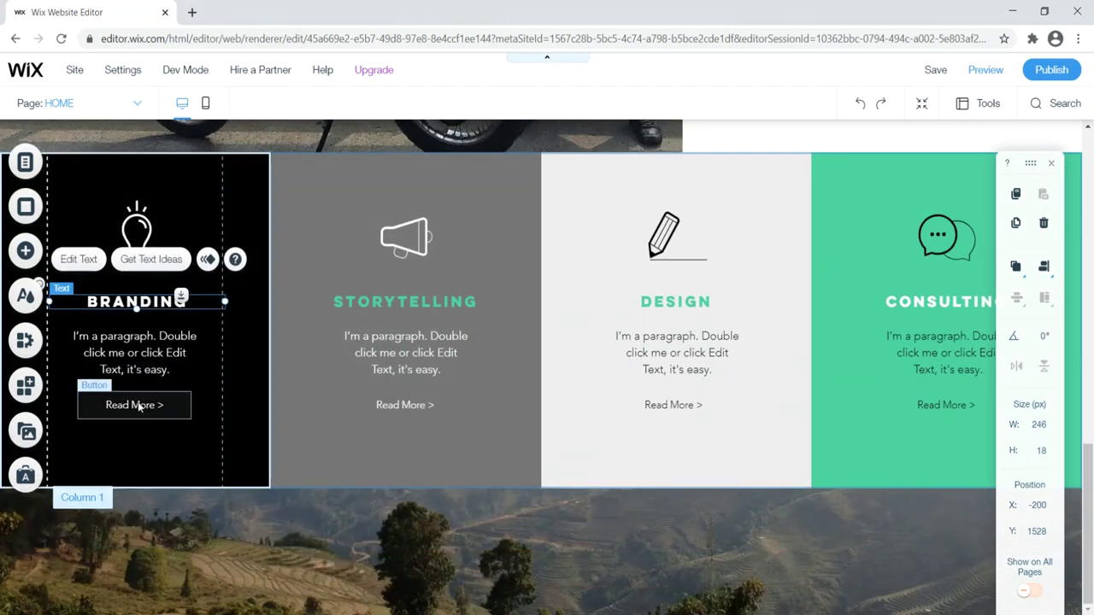
{"action": "left_click", "coordinate": [139, 407]}
{"action": "left_click", "coordinate": [124, 357]}
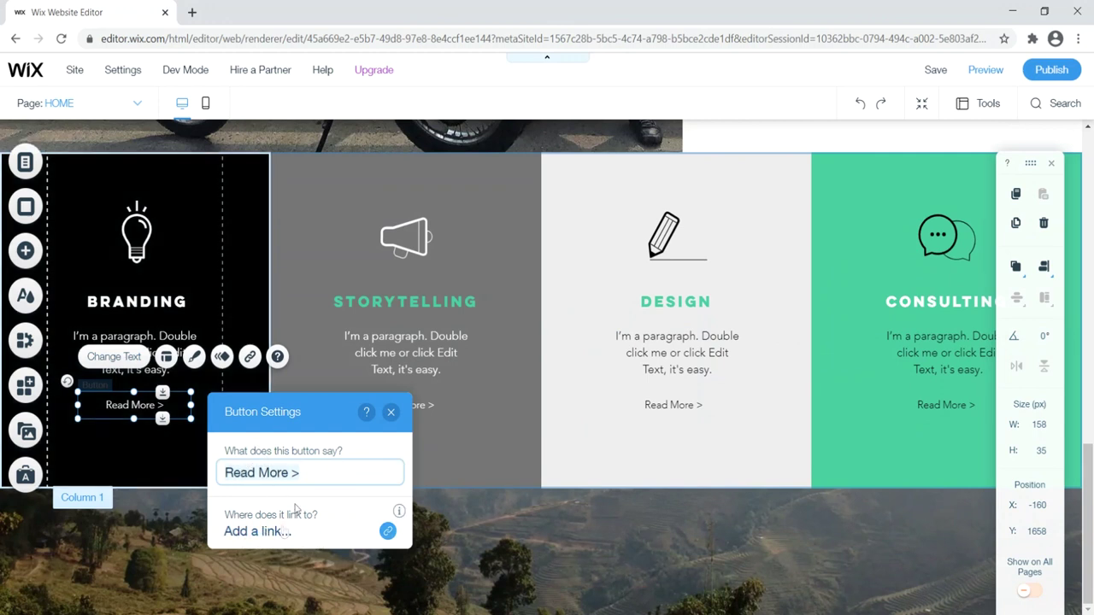
Close the Button Settings panel for Branding's "Read More >" button
{"action": "left_click", "coordinate": [391, 412]}
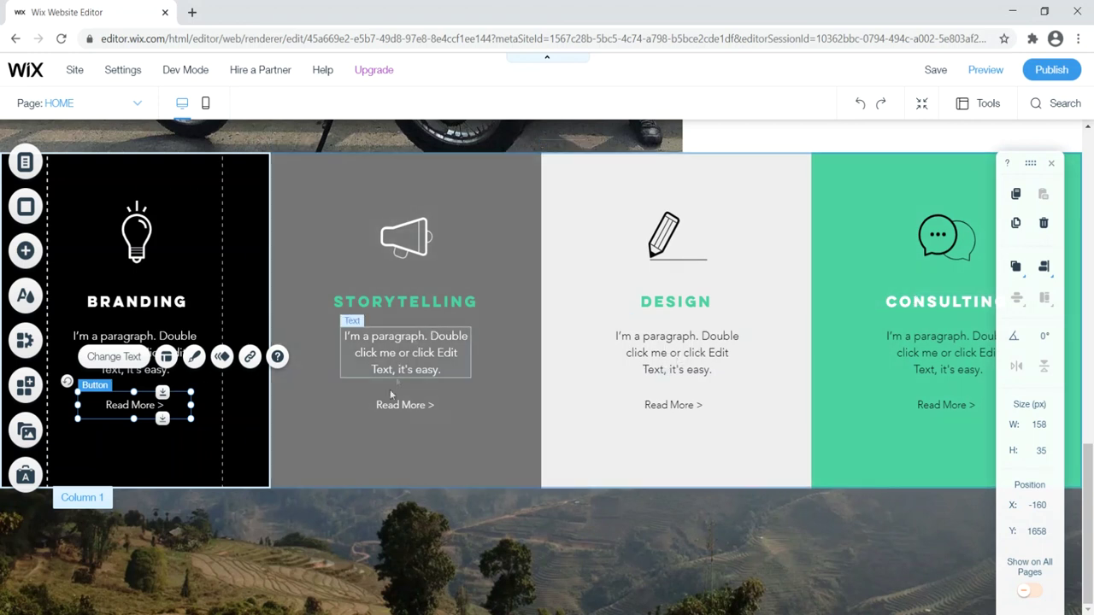
Delete the Storytelling column, leaving Branding, Design and Consulting
{"action": "left_click", "coordinate": [332, 365]}
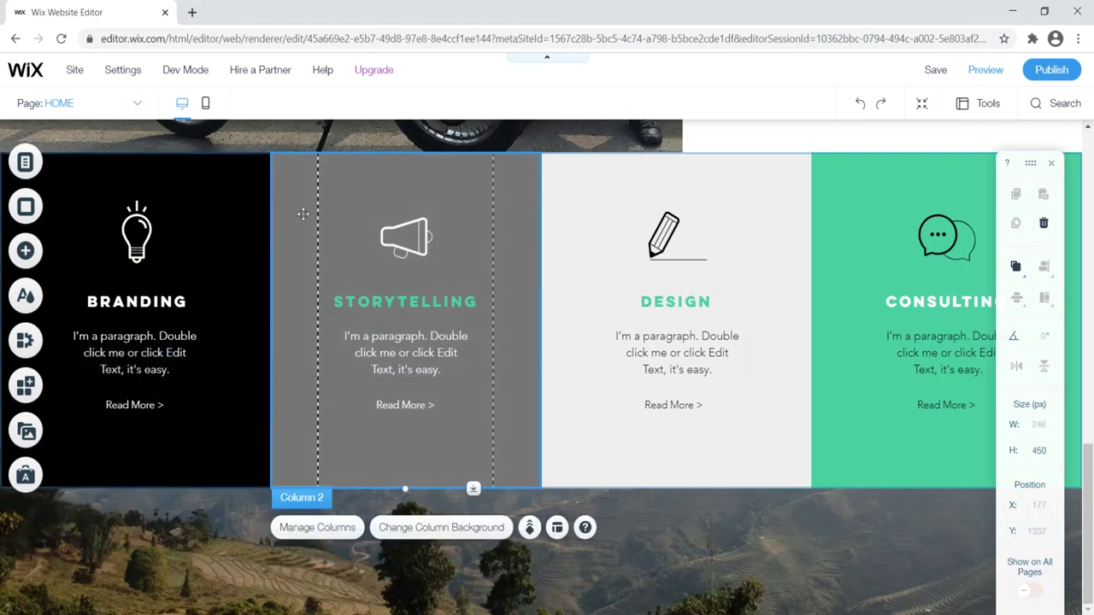
{"action": "right_click", "coordinate": [505, 213]}
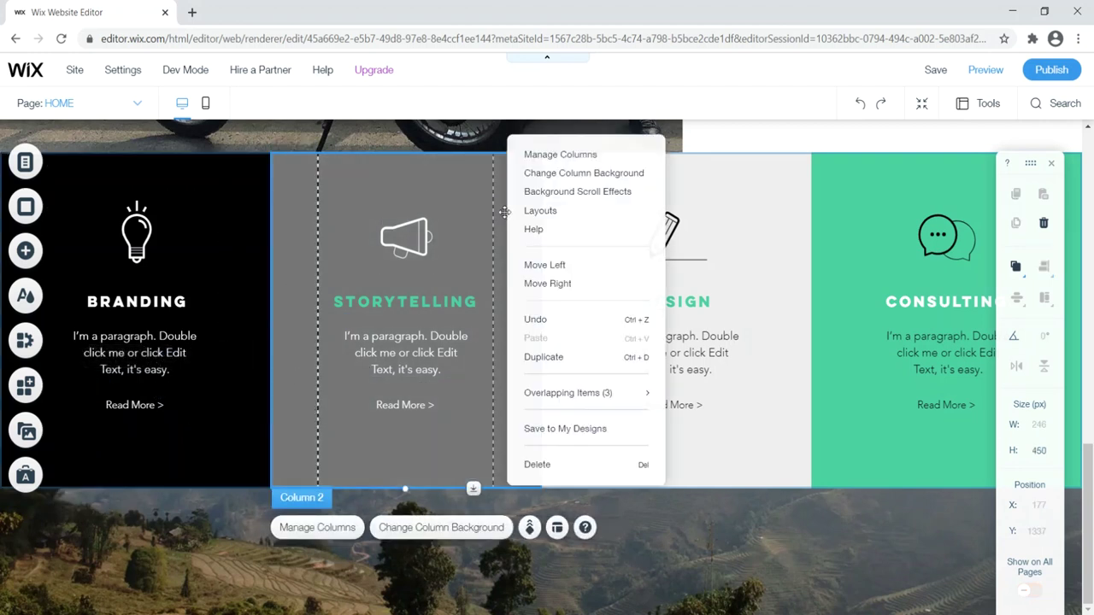
{"action": "left_click", "coordinate": [535, 464]}
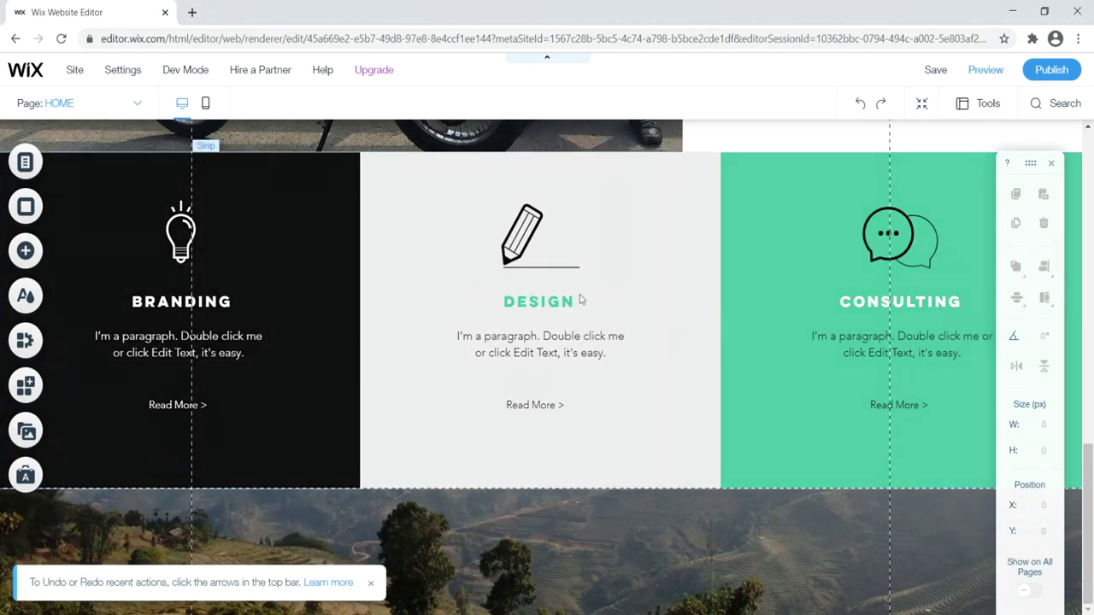
Scroll through the page and bring up the Add elements panel
{"action": "left_click_drag", "start_coordinate": [1090, 483], "coordinate": [494, 457]}
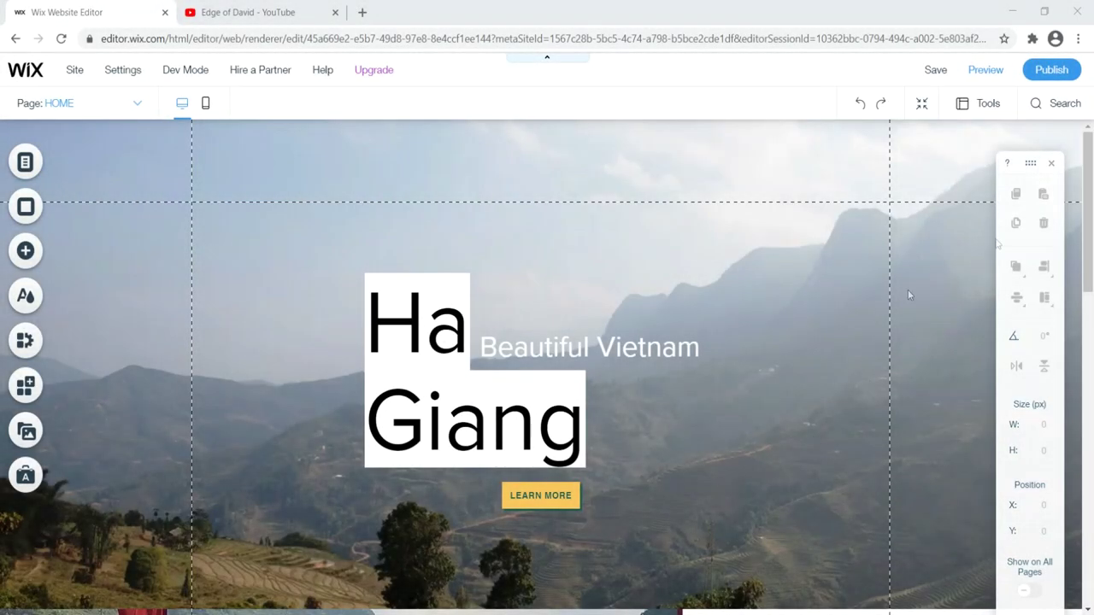
{"action": "scroll", "coordinate": [1091, 218], "scroll_direction": "down", "scroll_amount": 3}
{"action": "left_click_drag", "start_coordinate": [1091, 242], "coordinate": [1091, 484]}
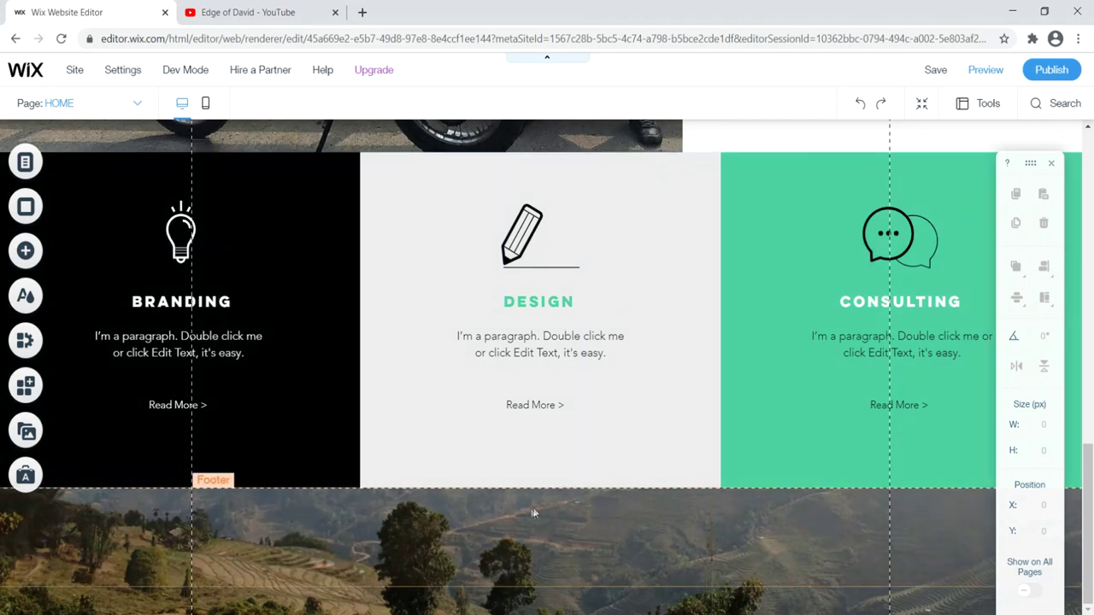
{"action": "left_click", "coordinate": [26, 253]}
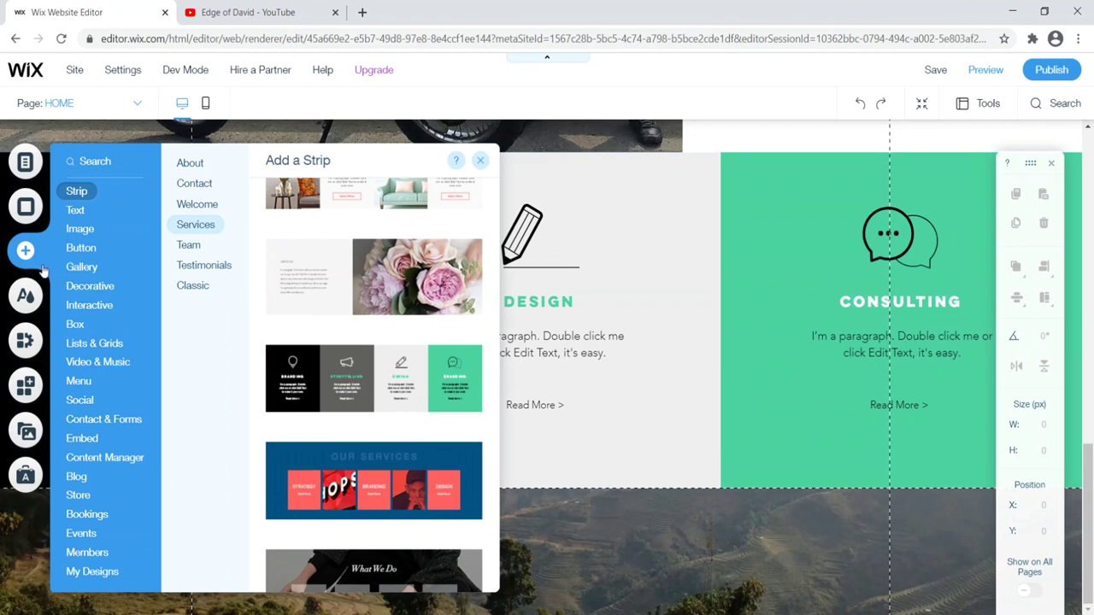
Add a YouTube single video player with the Plane Overhead sample from Video & Music
{"action": "left_click", "coordinate": [79, 265]}
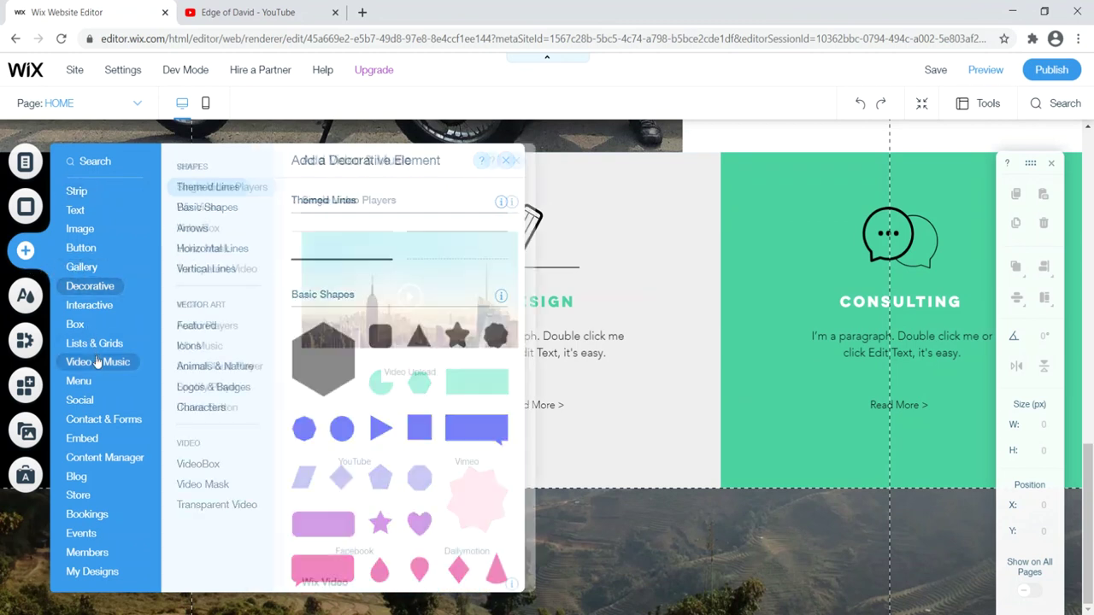
{"action": "mouse_move", "coordinate": [99, 363]}
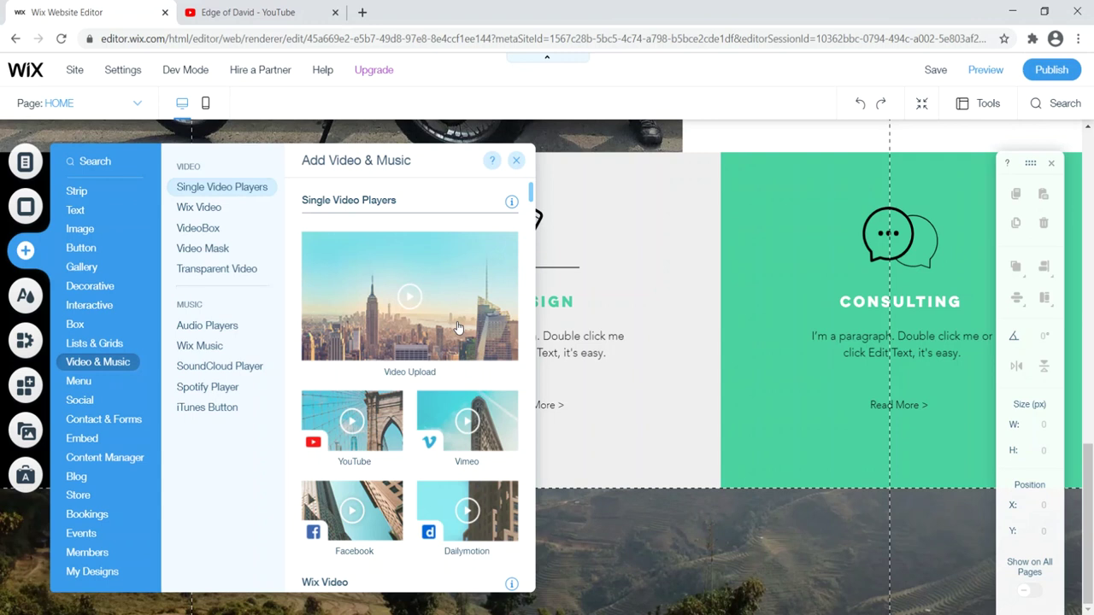
{"action": "left_click", "coordinate": [331, 420]}
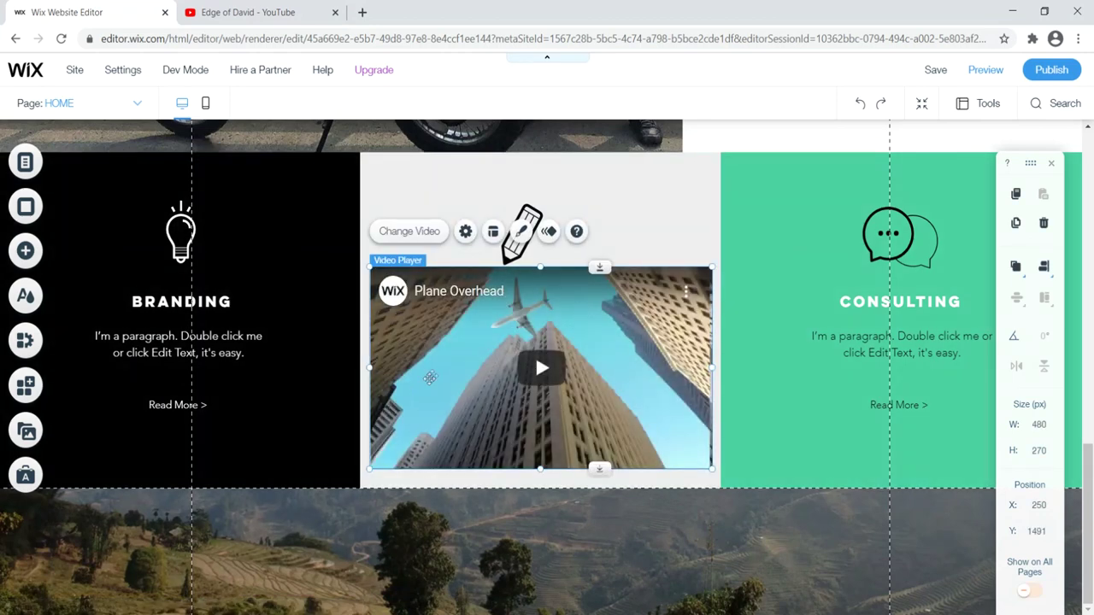
Move the video player below the services columns
{"action": "left_click_drag", "start_coordinate": [473, 322], "coordinate": [475, 587]}
{"action": "scroll", "coordinate": [475, 512], "scroll_direction": "down", "scroll_amount": 3}
{"action": "left_click_drag", "start_coordinate": [449, 412], "coordinate": [434, 441]}
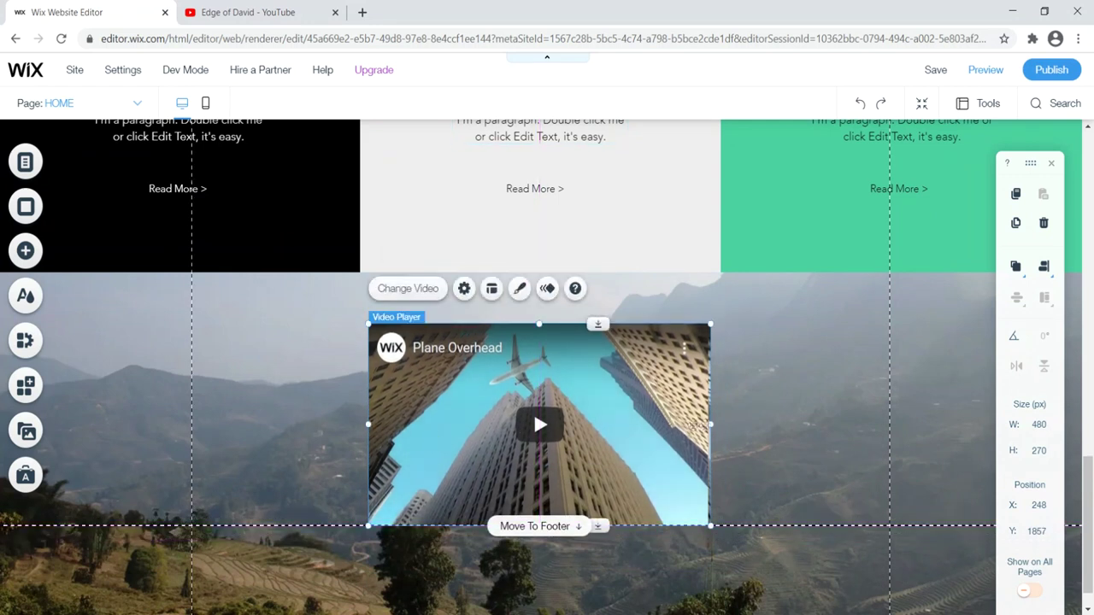
Enlarge the video player to 791 px wide by 528 px tall
{"action": "left_click_drag", "start_coordinate": [712, 424], "coordinate": [824, 424]}
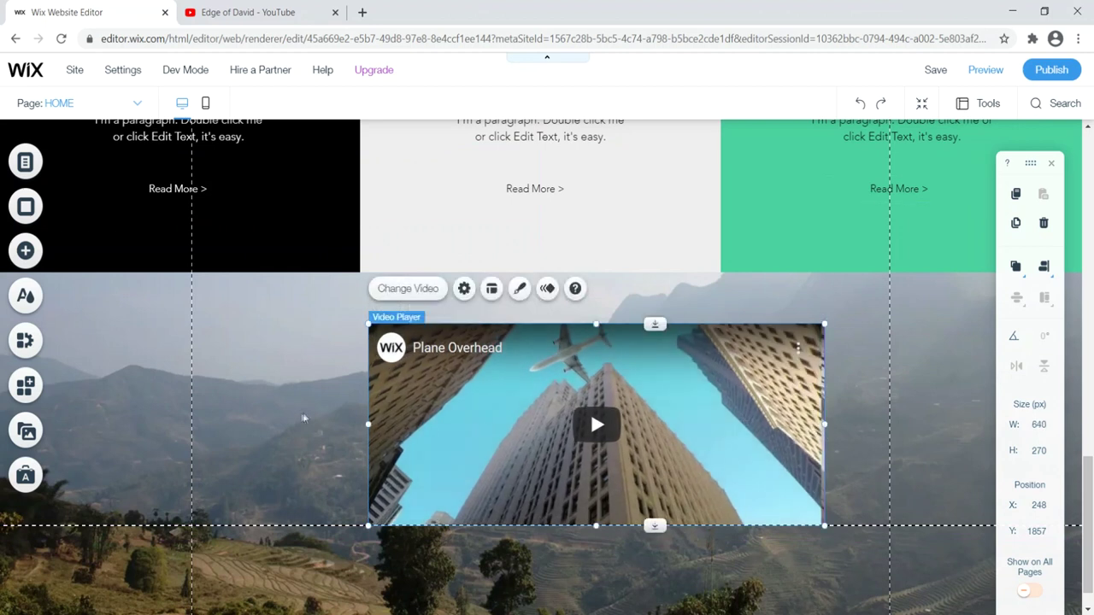
{"action": "left_click_drag", "start_coordinate": [368, 425], "coordinate": [262, 426]}
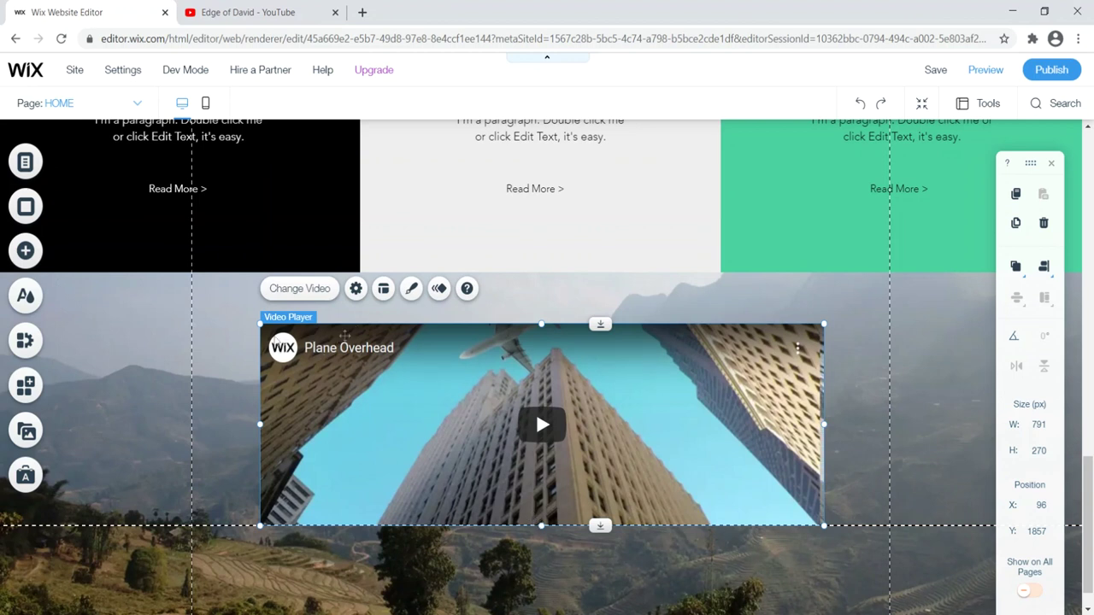
{"action": "scroll", "coordinate": [553, 450], "scroll_direction": "down", "scroll_amount": 1}
{"action": "left_click_drag", "start_coordinate": [543, 488], "coordinate": [542, 607]}
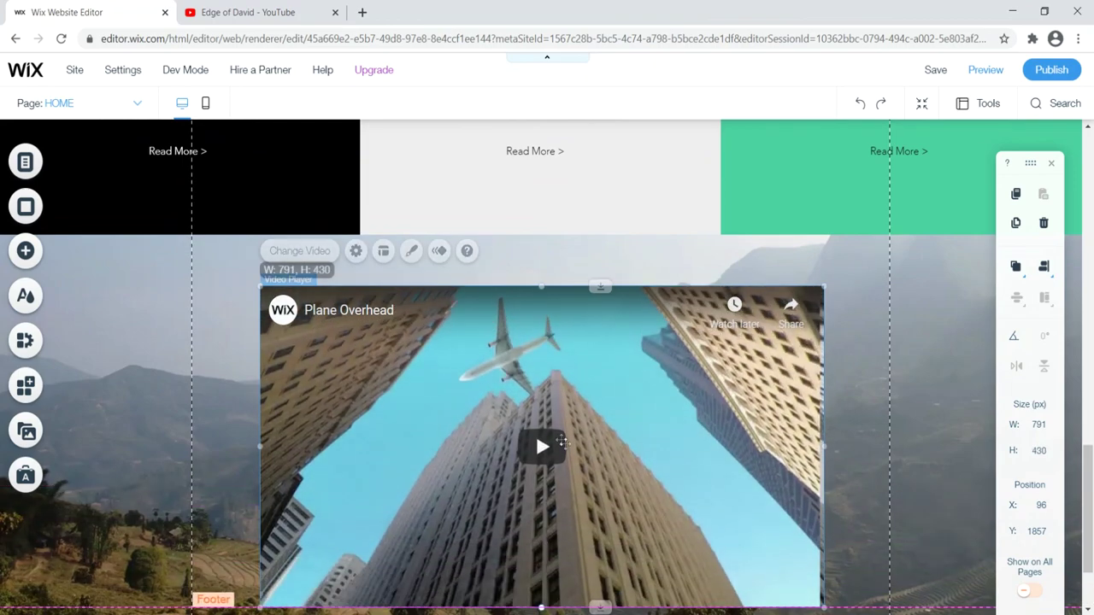
{"action": "scroll", "coordinate": [562, 441], "scroll_direction": "down", "scroll_amount": 3}
{"action": "left_click_drag", "start_coordinate": [542, 491], "coordinate": [541, 562]}
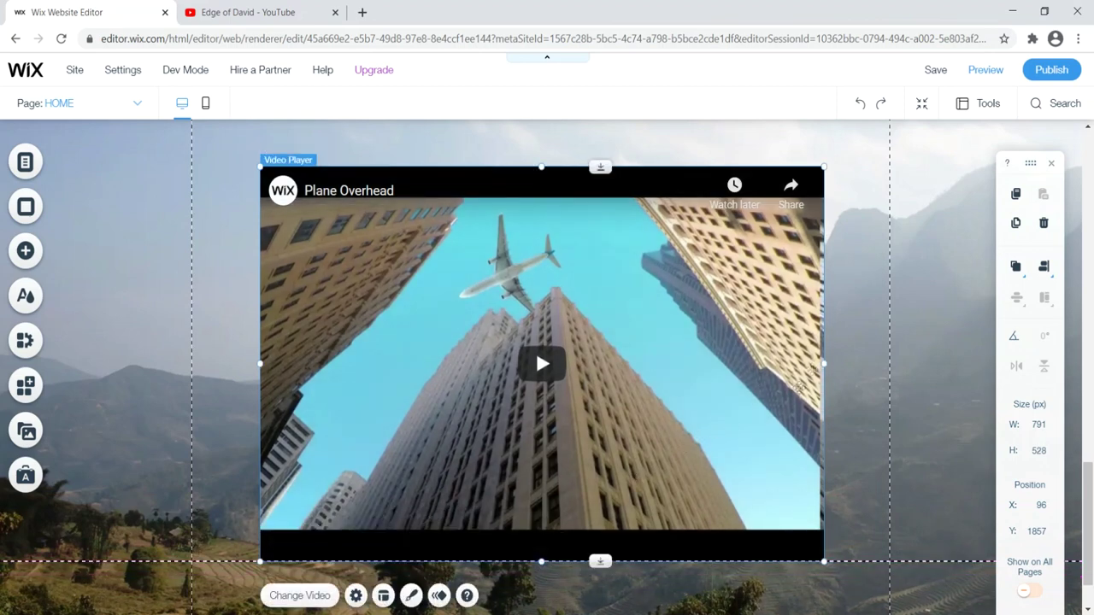
{"action": "scroll", "coordinate": [455, 383], "scroll_direction": "up", "scroll_amount": 2}
{"action": "left_click_drag", "start_coordinate": [456, 383], "coordinate": [454, 368]}
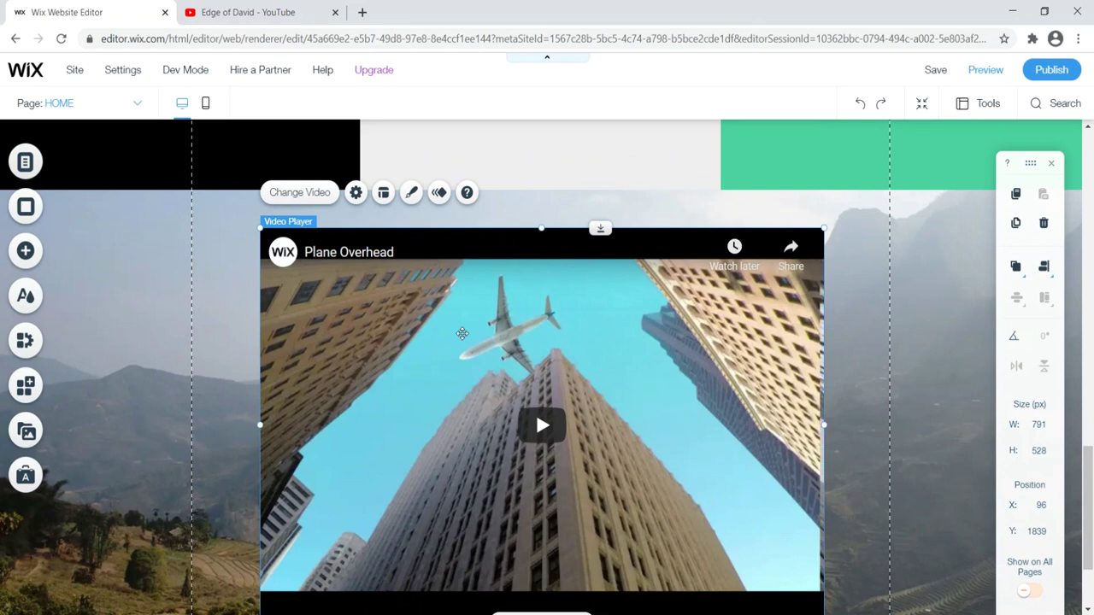
Open the player's Video Settings and copy the Ha Giang Loop video's YouTube link
{"action": "left_click", "coordinate": [303, 196]}
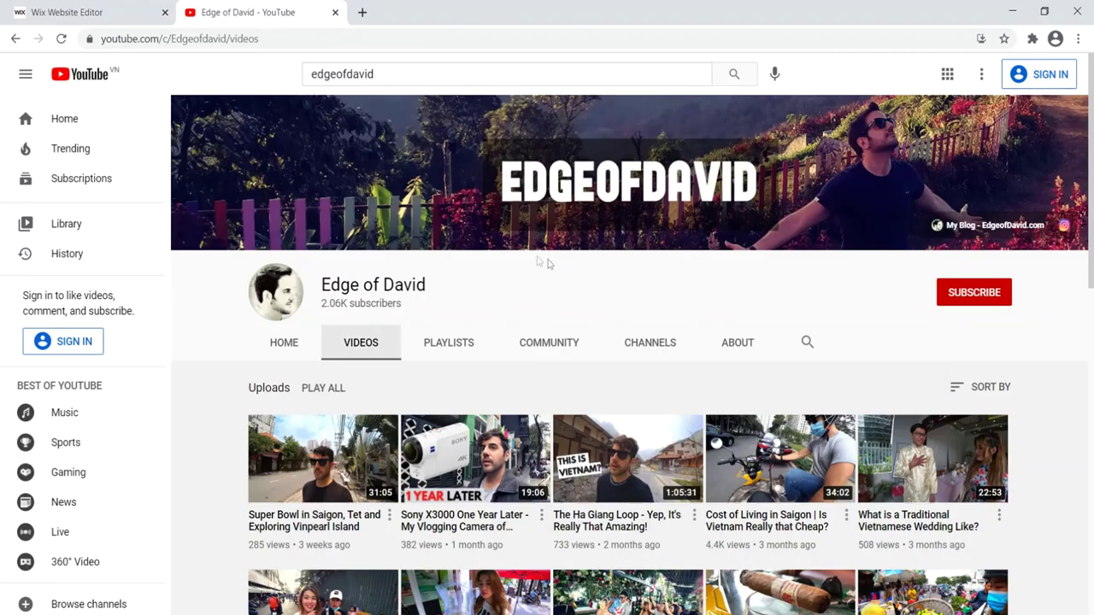
{"action": "right_click", "coordinate": [601, 530]}
{"action": "left_click", "coordinate": [658, 463]}
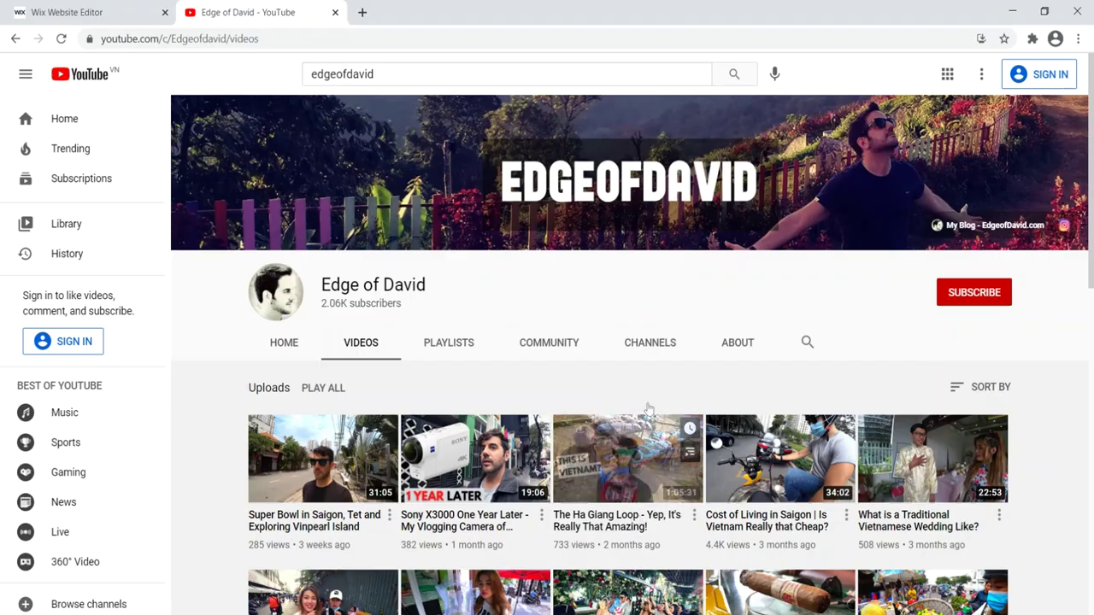
{"action": "left_click", "coordinate": [69, 12]}
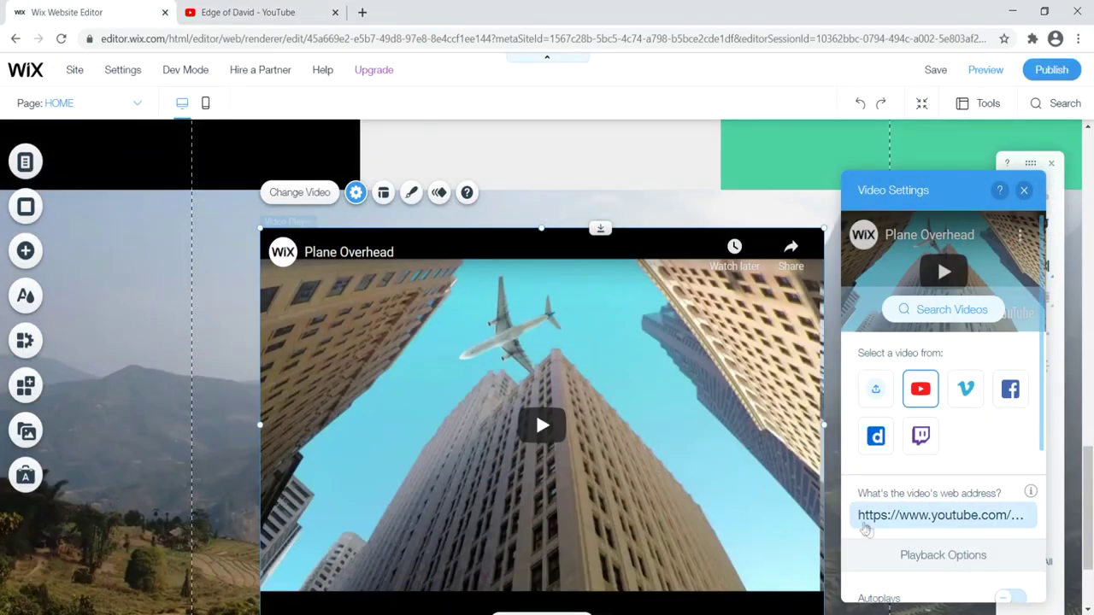
Replace the video address with the pasted Ha Giang Loop YouTube link
{"action": "left_click", "coordinate": [930, 522]}
{"action": "key", "text": "ctrl+a"}
{"action": "key", "text": "BackSpace"}
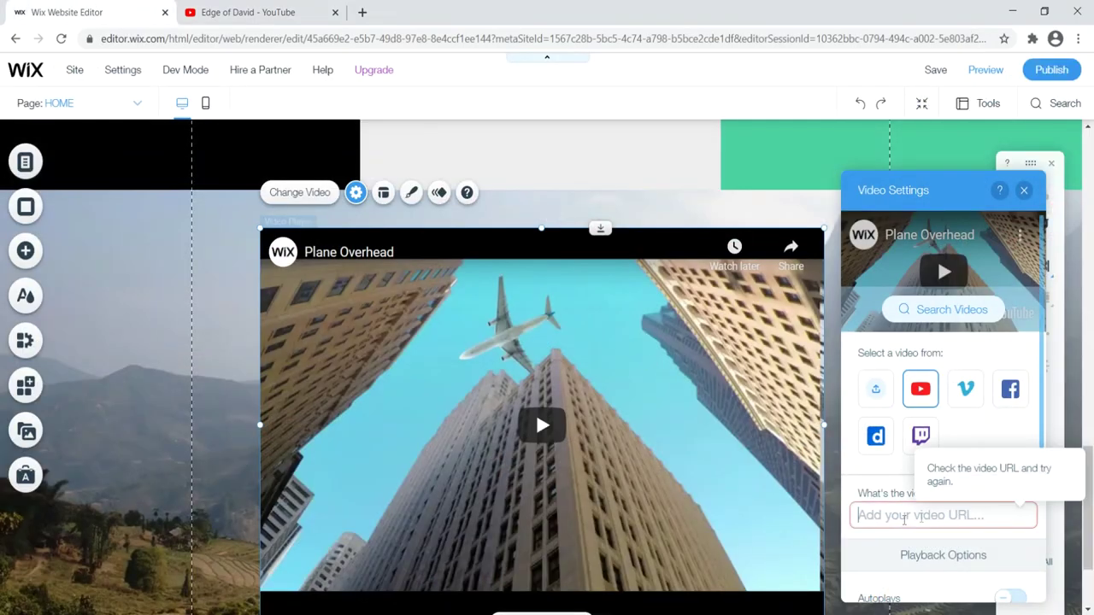
{"action": "right_click", "coordinate": [908, 520]}
{"action": "left_click", "coordinate": [941, 378]}
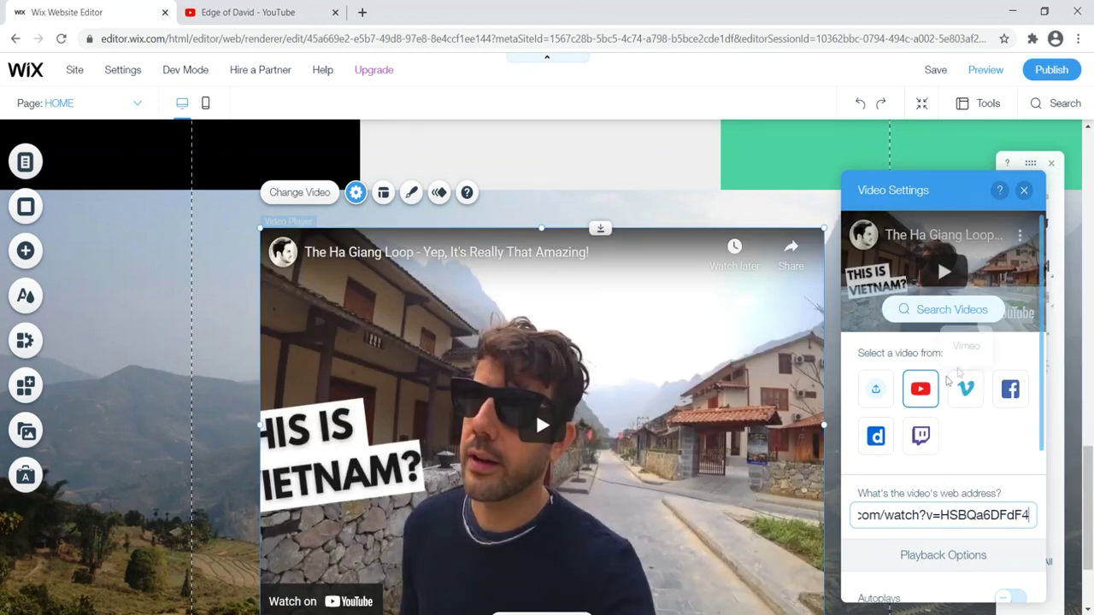
Reopen Video Settings and review Playback Options, with autoplay and looping off
{"action": "left_click", "coordinate": [1025, 191]}
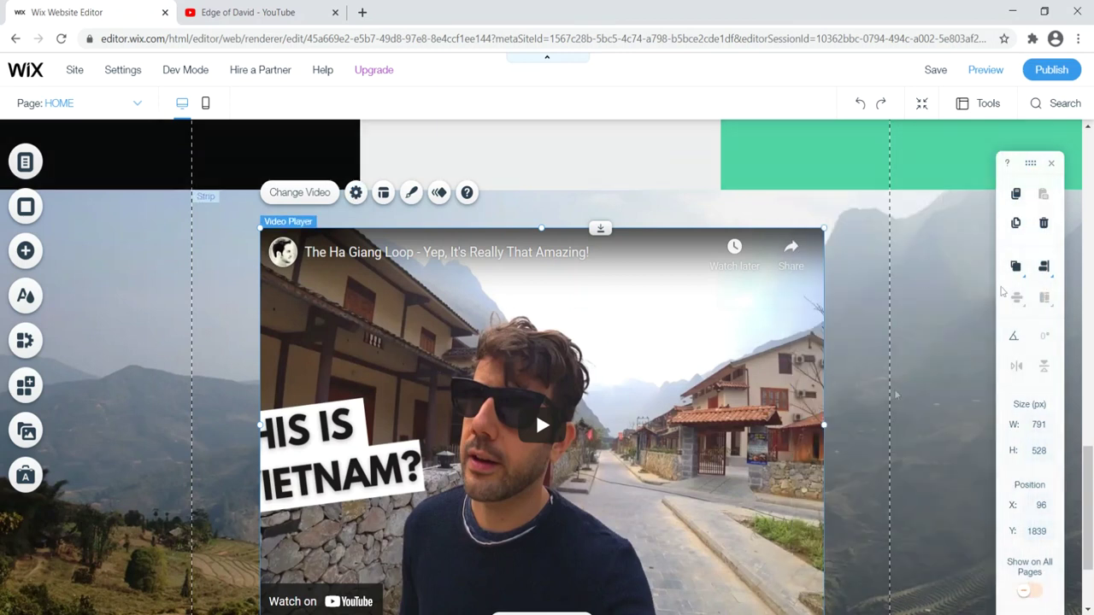
{"action": "left_click", "coordinate": [635, 354]}
{"action": "left_click", "coordinate": [358, 300]}
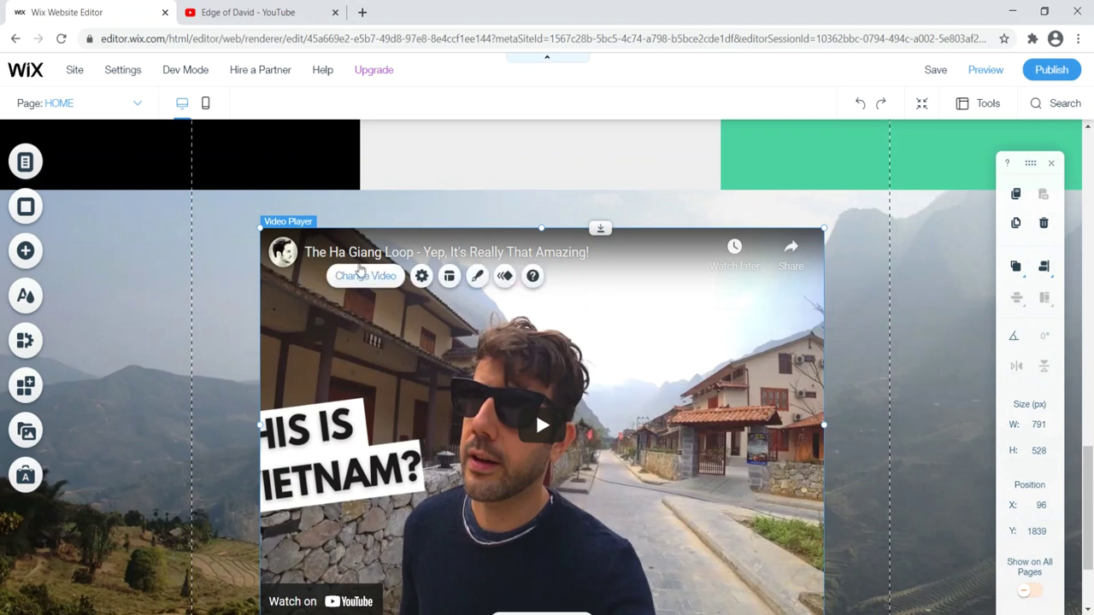
{"action": "left_click", "coordinate": [421, 276]}
{"action": "scroll", "coordinate": [920, 376], "scroll_direction": "down", "scroll_amount": 2}
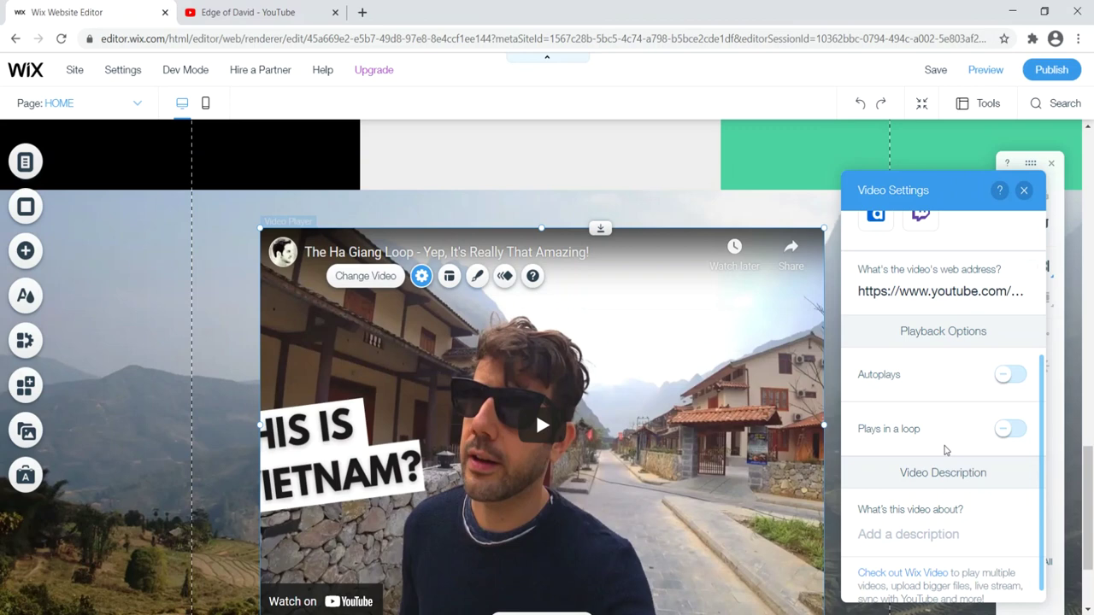
{"action": "scroll", "coordinate": [945, 453], "scroll_direction": "down", "scroll_amount": 1}
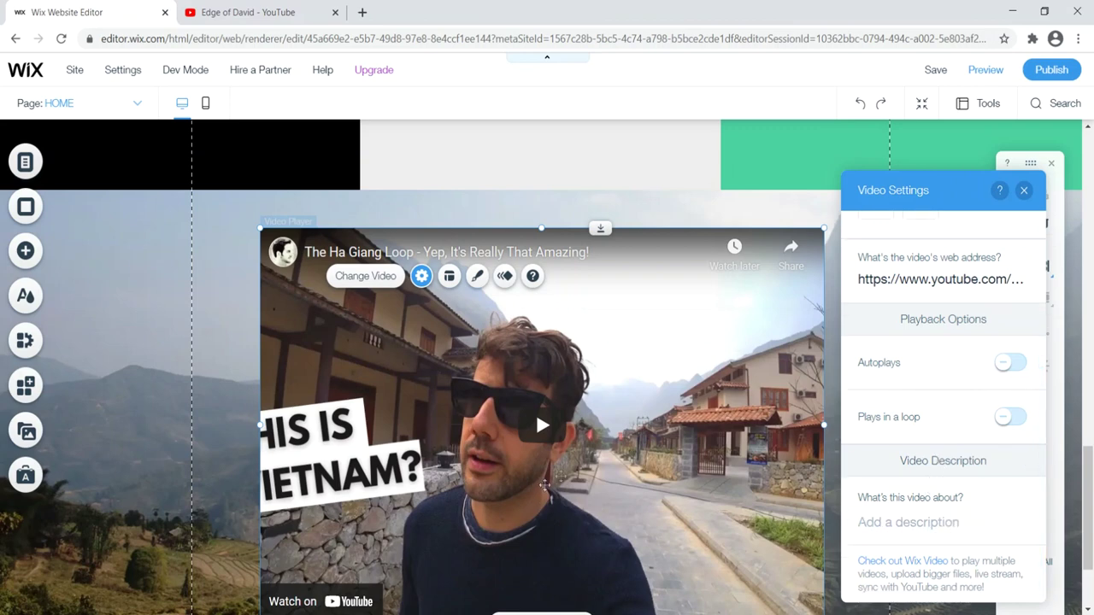
Widen the Ha Giang video player to 856 px and shorten it to 476 px at X 31
{"action": "left_click", "coordinate": [1024, 190]}
{"action": "scroll", "coordinate": [754, 348], "scroll_direction": "down", "scroll_amount": 1}
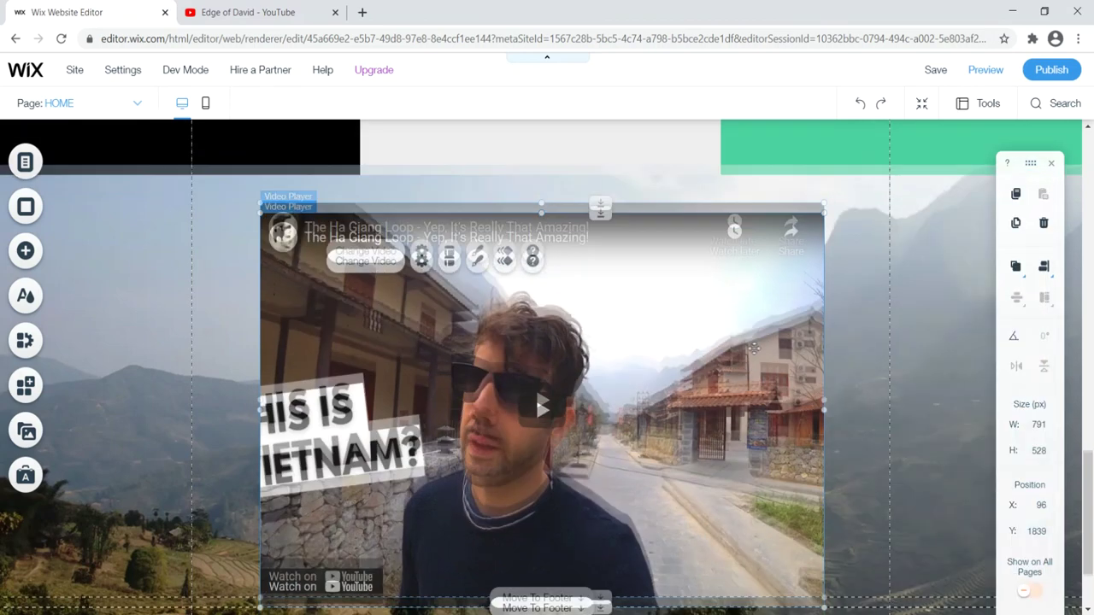
{"action": "scroll", "coordinate": [754, 348], "scroll_direction": "down", "scroll_amount": 2}
{"action": "scroll", "coordinate": [216, 291], "scroll_direction": "up", "scroll_amount": 1}
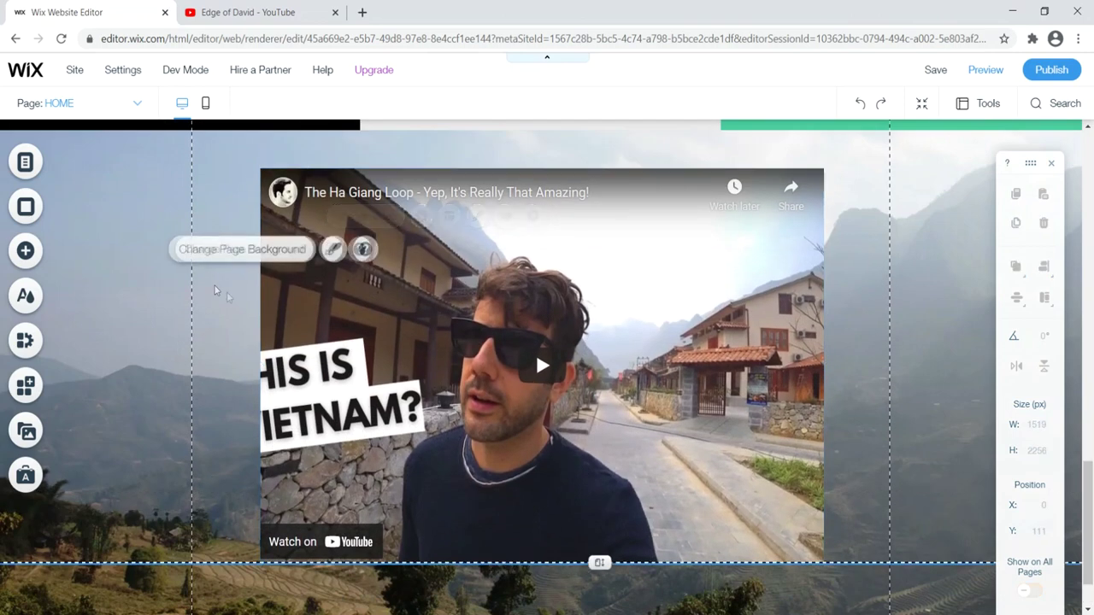
{"action": "left_click", "coordinate": [257, 379]}
{"action": "left_click", "coordinate": [264, 370]}
{"action": "left_click_drag", "start_coordinate": [263, 368], "coordinate": [214, 368]}
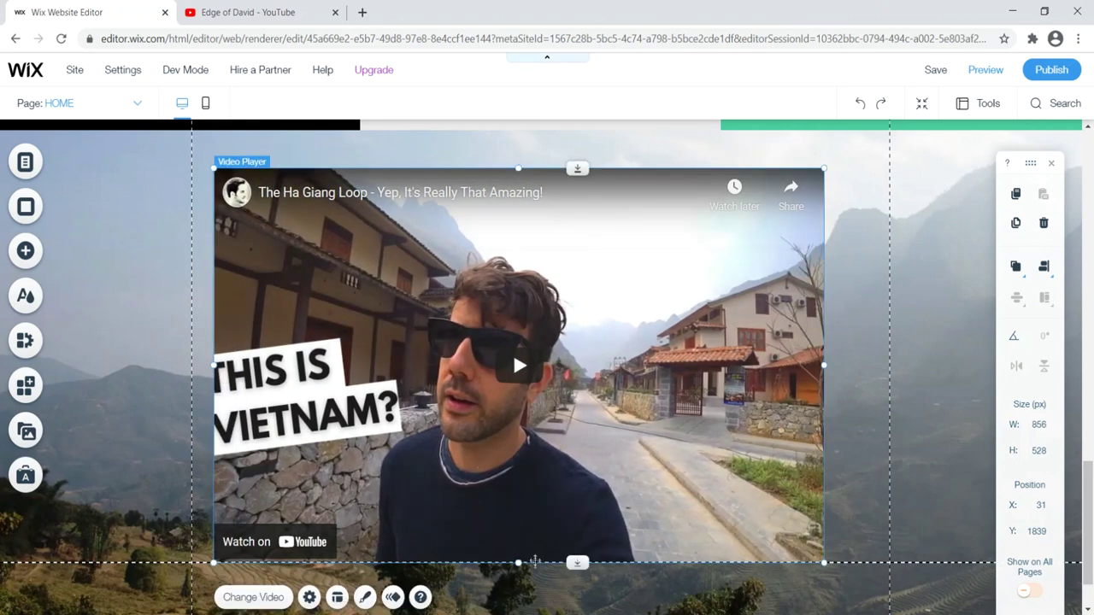
{"action": "left_click_drag", "start_coordinate": [518, 562], "coordinate": [516, 524]}
{"action": "scroll", "coordinate": [503, 347], "scroll_direction": "up", "scroll_amount": 2}
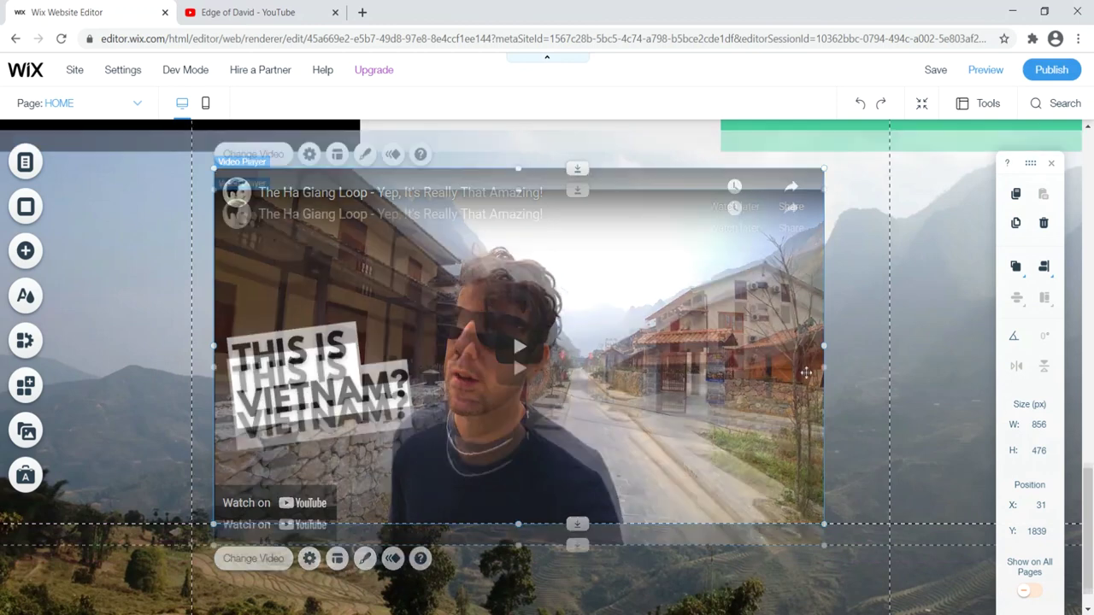
{"action": "left_click", "coordinate": [889, 394]}
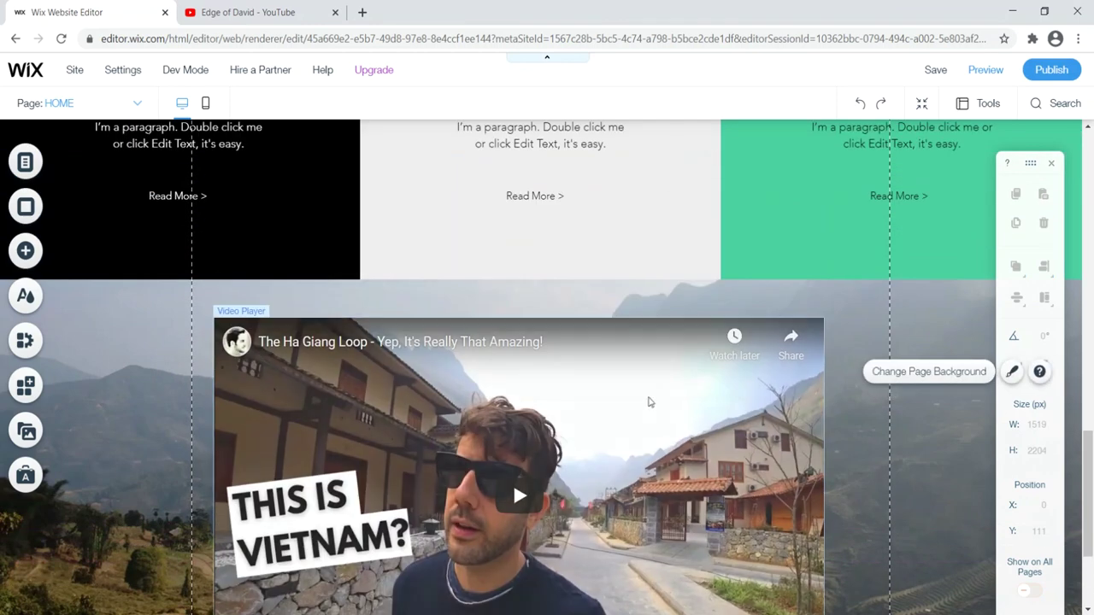
{"action": "scroll", "coordinate": [512, 436], "scroll_direction": "down", "scroll_amount": 1}
{"action": "scroll", "coordinate": [865, 308], "scroll_direction": "up", "scroll_amount": 1}
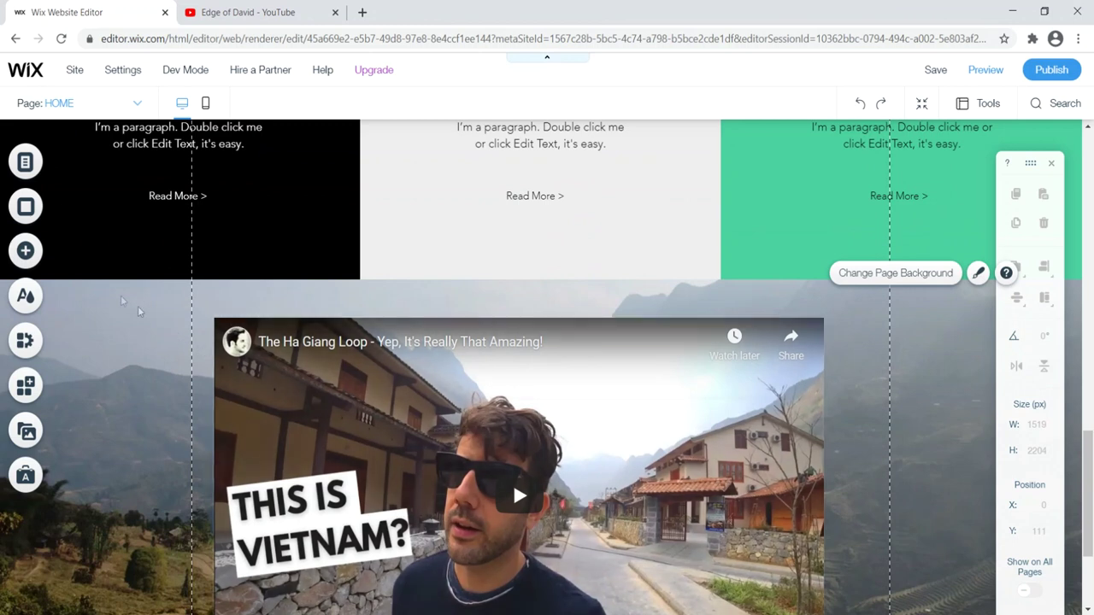
Add a plain white Classic strip to the page
{"action": "left_click", "coordinate": [27, 252]}
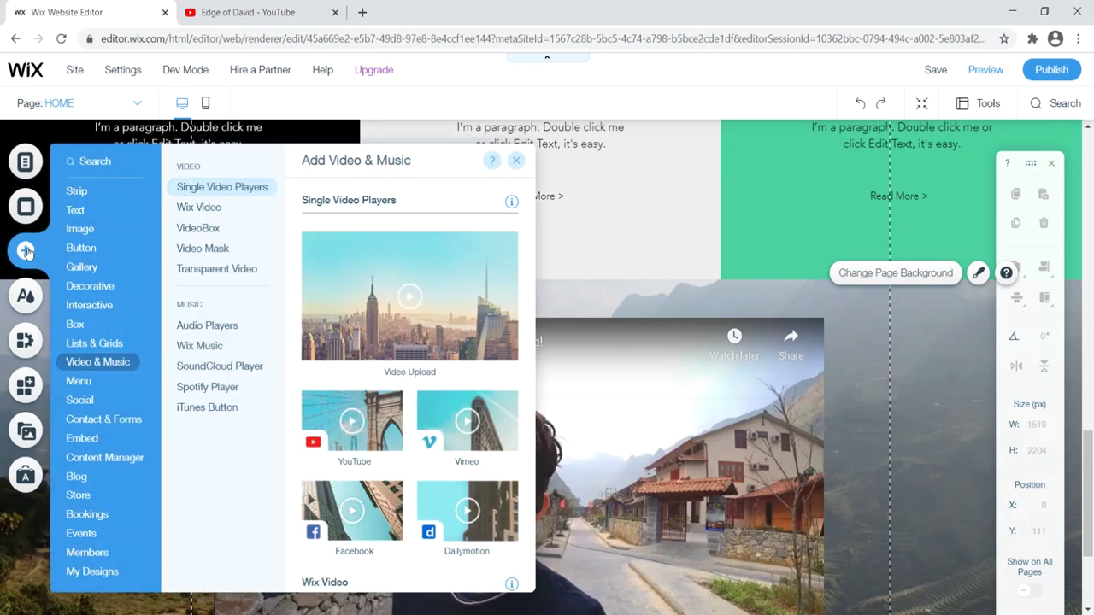
{"action": "left_click", "coordinate": [77, 191]}
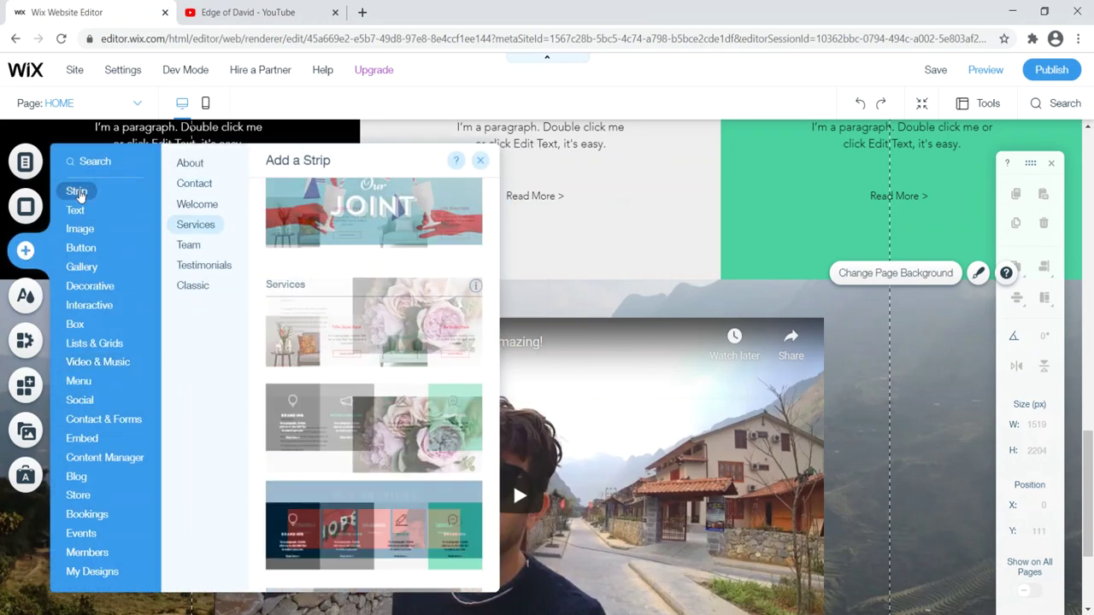
{"action": "left_click", "coordinate": [191, 288]}
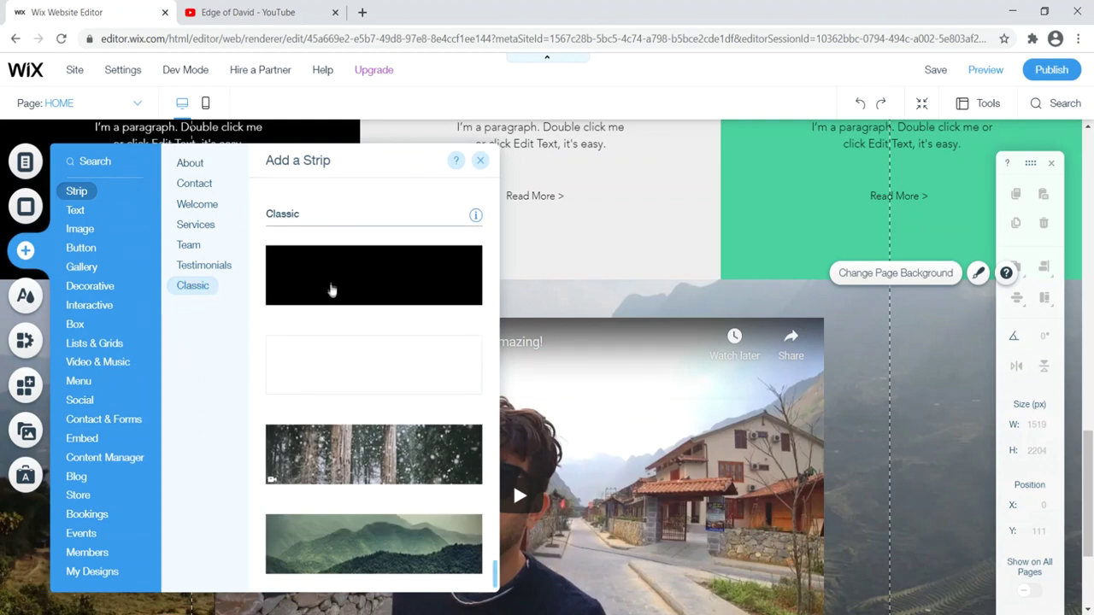
{"action": "left_click", "coordinate": [363, 363]}
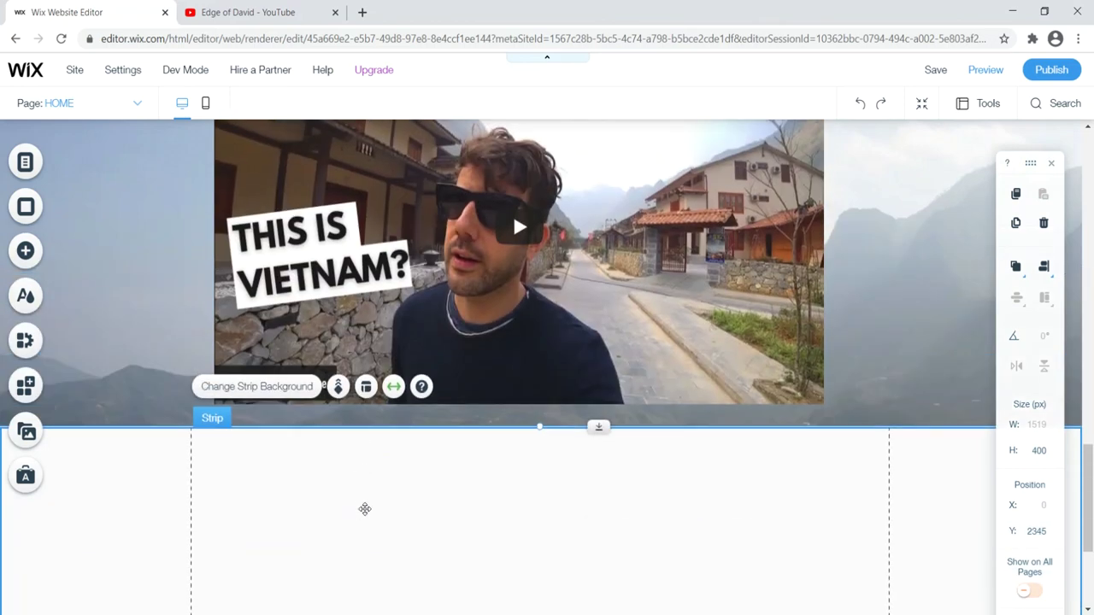
Move the white strip up to Y 1787, just below the service panels
{"action": "left_click_drag", "start_coordinate": [364, 509], "coordinate": [353, 248]}
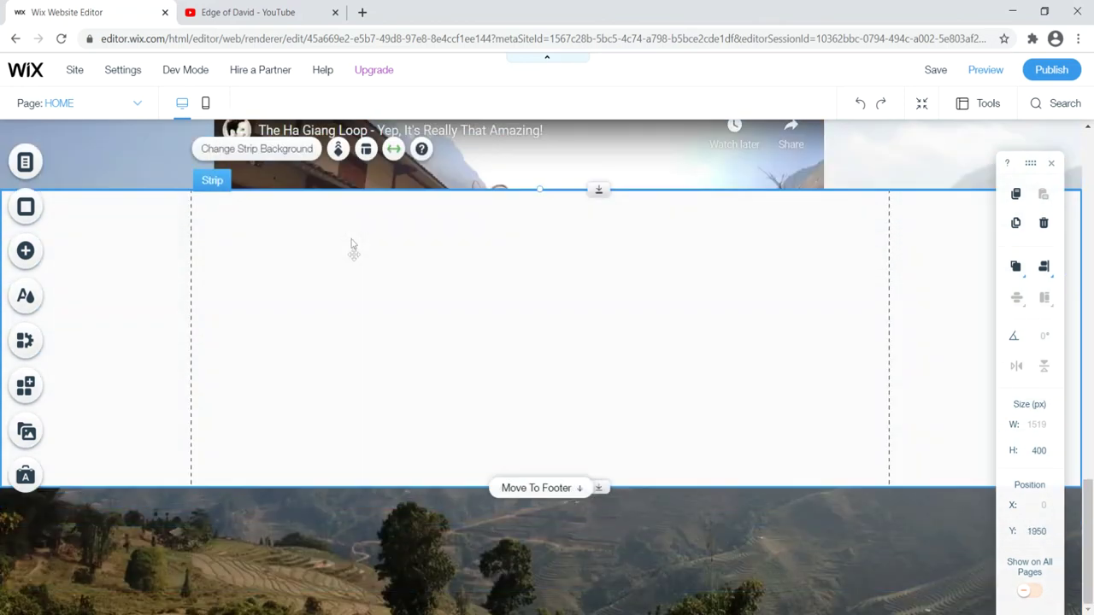
{"action": "scroll", "coordinate": [337, 351], "scroll_direction": "up", "scroll_amount": 3}
{"action": "left_click_drag", "start_coordinate": [350, 539], "coordinate": [350, 430]}
{"action": "scroll", "coordinate": [191, 517], "scroll_direction": "down", "scroll_amount": 3}
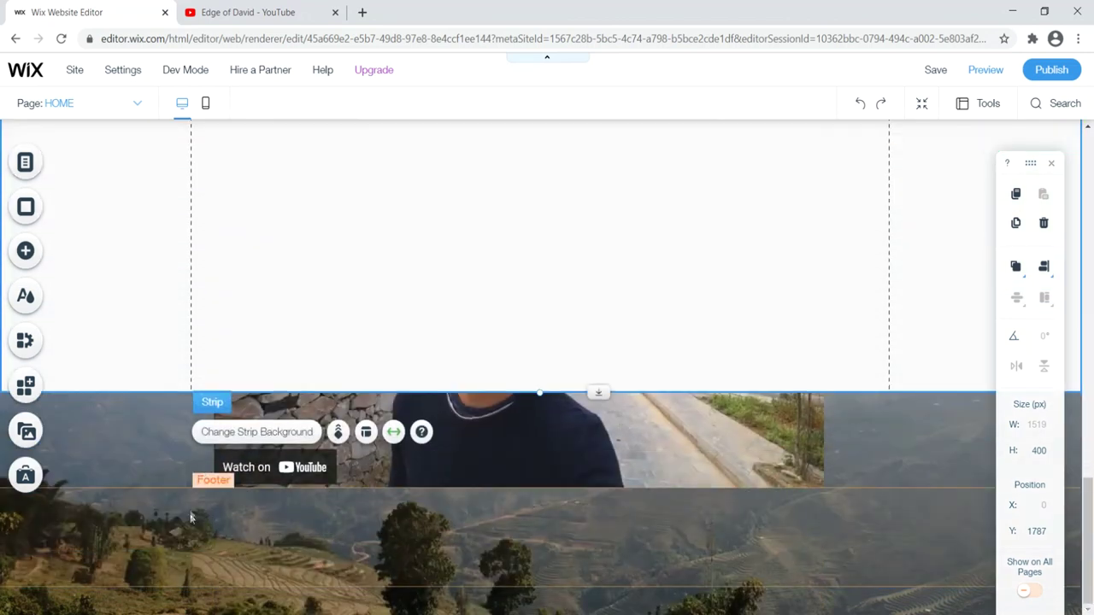
{"action": "left_click", "coordinate": [154, 444]}
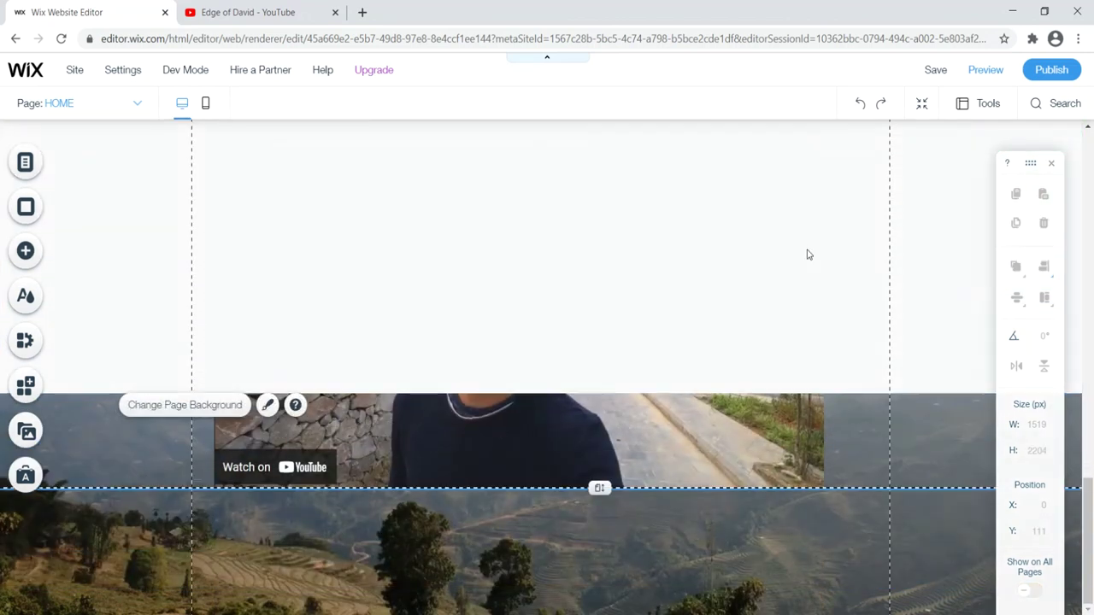
{"action": "left_click", "coordinate": [725, 246]}
{"action": "scroll", "coordinate": [709, 265], "scroll_direction": "up", "scroll_amount": 1}
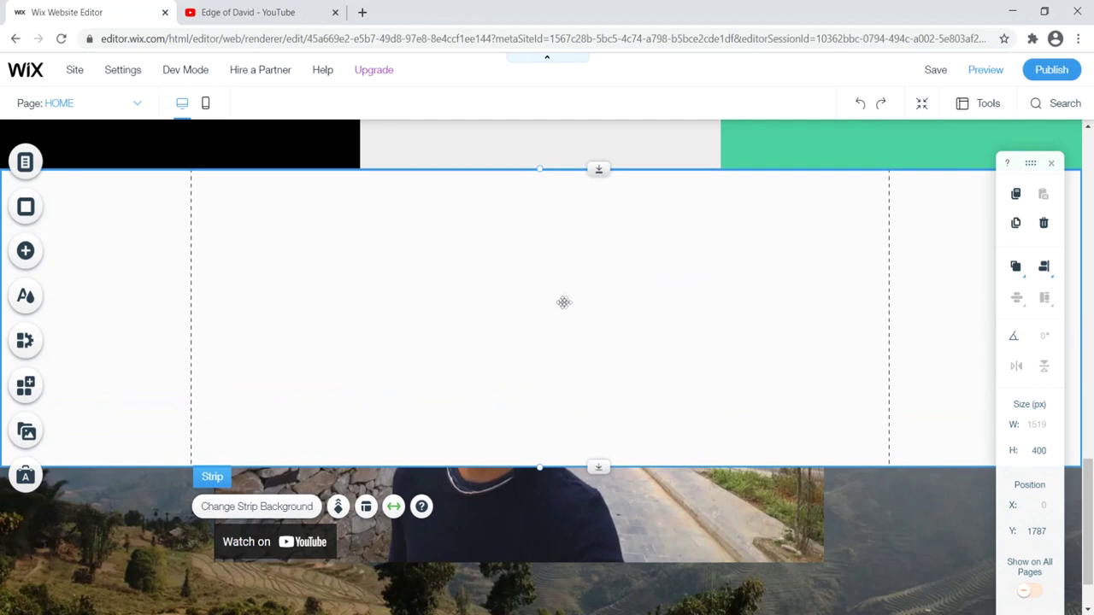
Send the white strip backward, behind the video player
{"action": "right_click", "coordinate": [567, 295]}
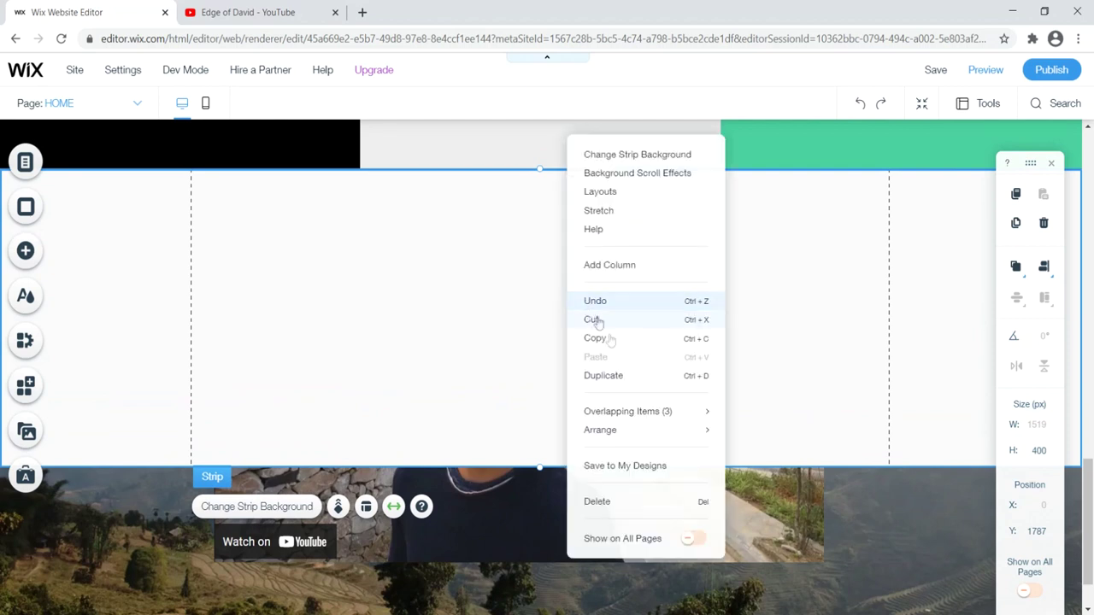
{"action": "mouse_move", "coordinate": [623, 413]}
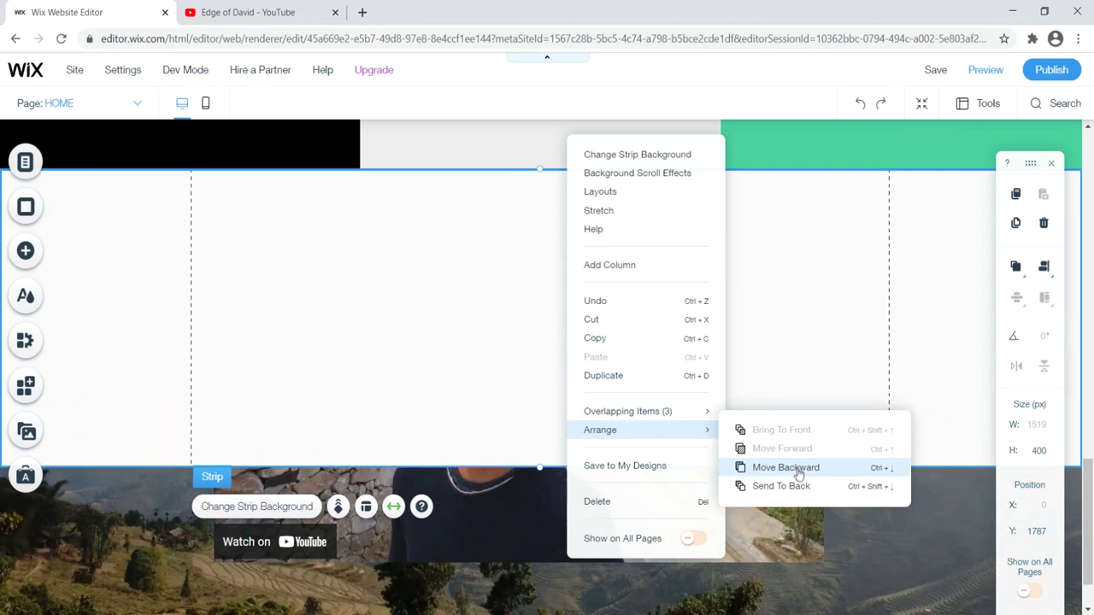
{"action": "left_click", "coordinate": [800, 472]}
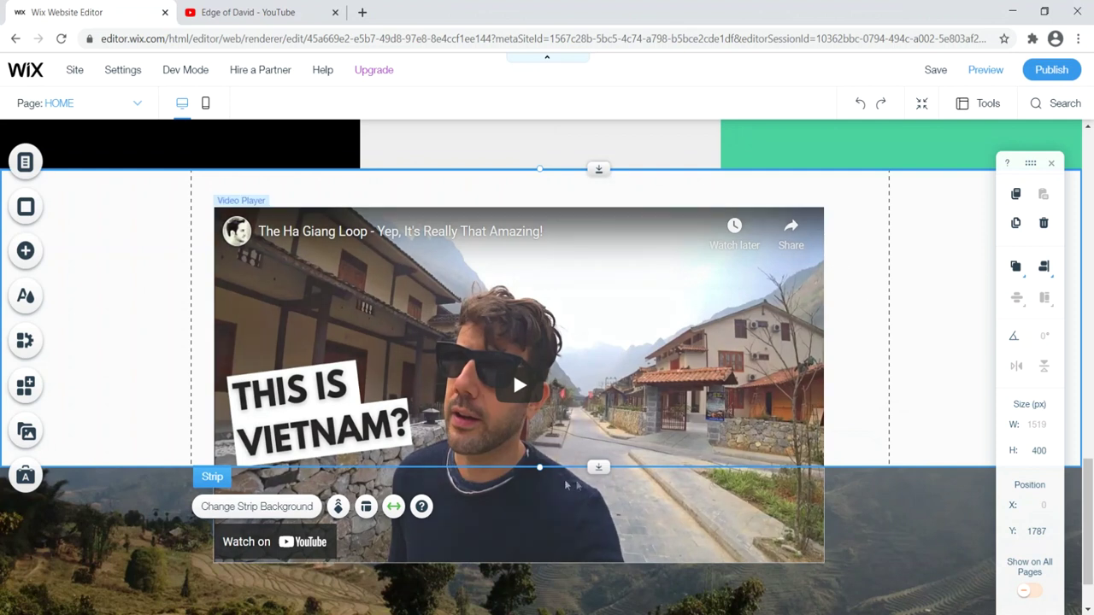
Stretch the white strip to 565 px tall so it encloses the video
{"action": "left_click_drag", "start_coordinate": [599, 468], "coordinate": [595, 590]}
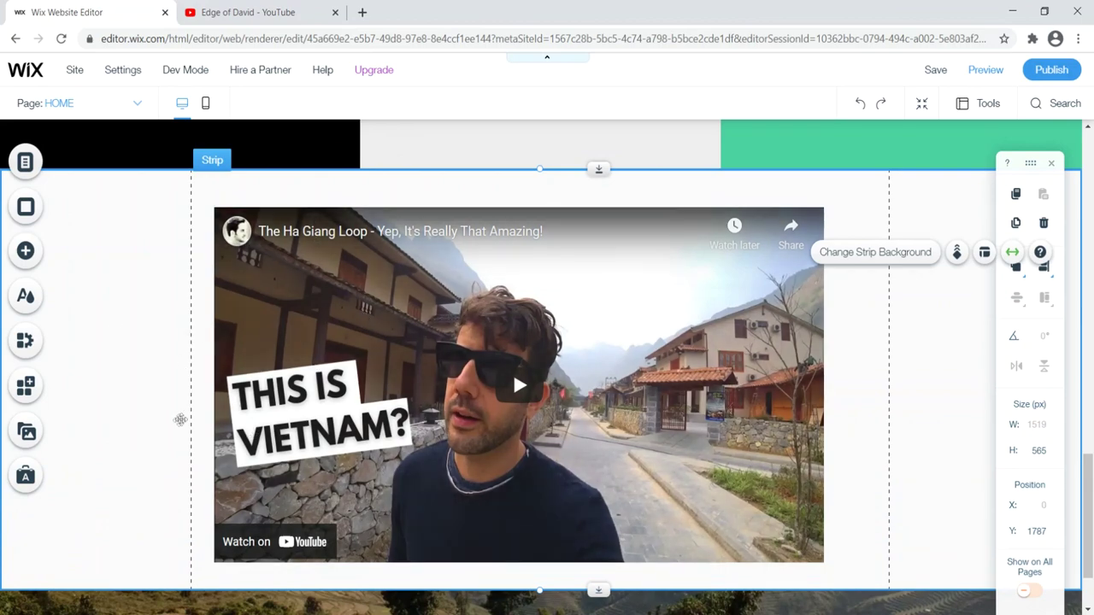
{"action": "scroll", "coordinate": [146, 425], "scroll_direction": "up", "scroll_amount": 4}
{"action": "scroll", "coordinate": [145, 425], "scroll_direction": "down", "scroll_amount": 3}
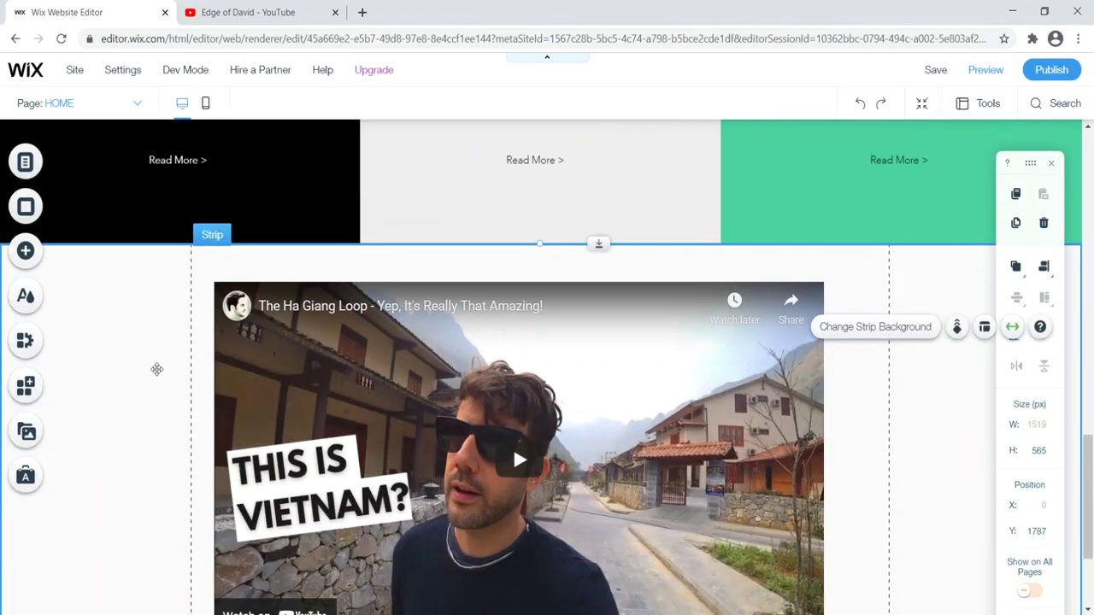
{"action": "left_click", "coordinate": [156, 370]}
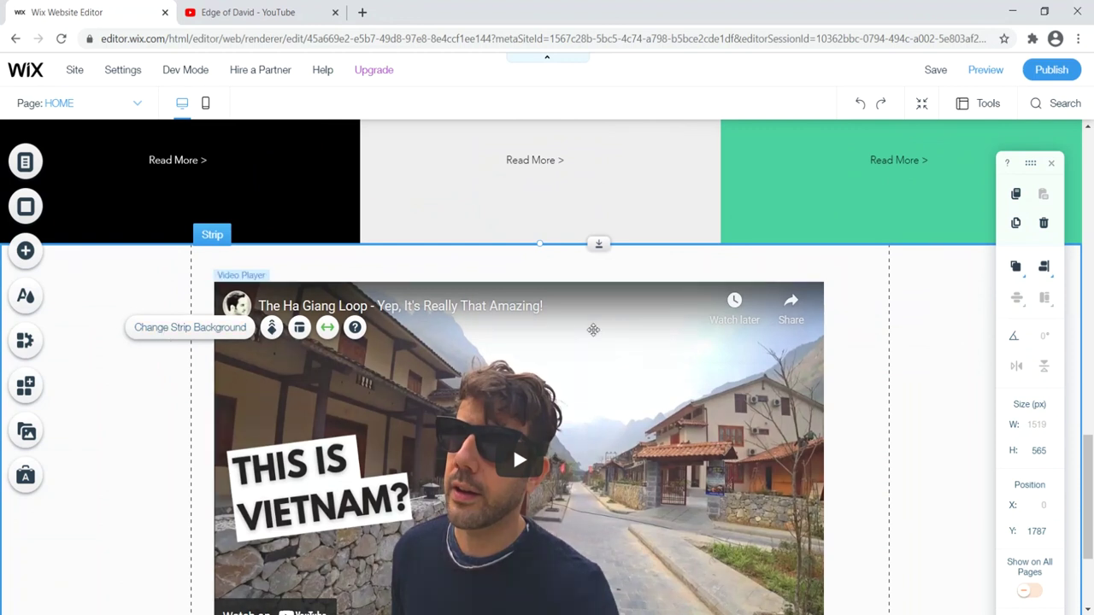
{"action": "scroll", "coordinate": [1088, 496], "scroll_direction": "up", "scroll_amount": 2}
{"action": "scroll", "coordinate": [1087, 495], "scroll_direction": "up", "scroll_amount": 15}
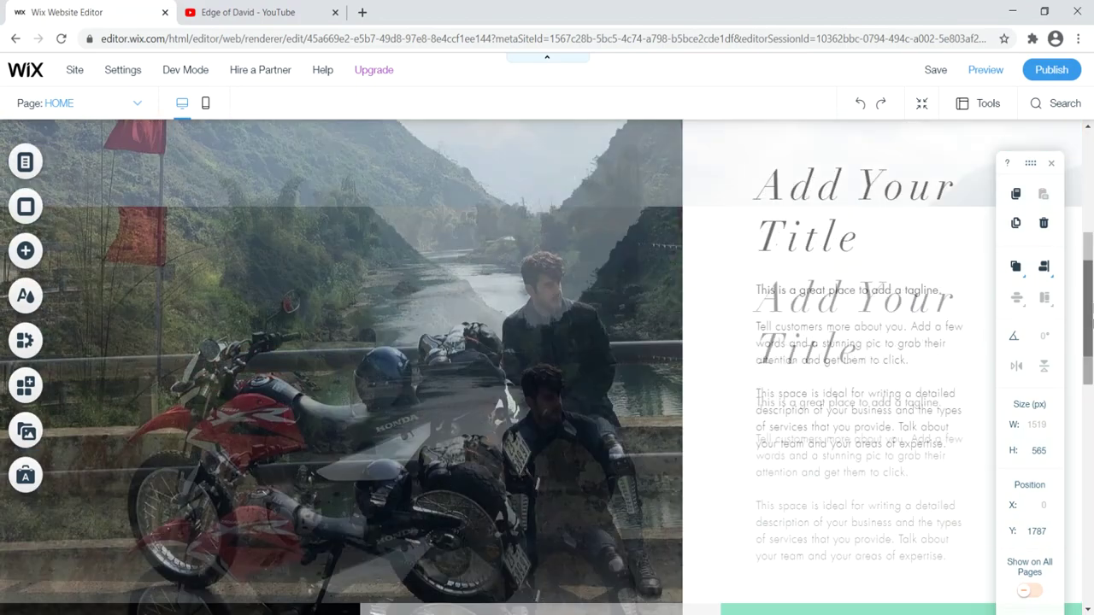
Preview the page and scroll down to the Ha Giang Loop video in its white strip
{"action": "left_click", "coordinate": [985, 70]}
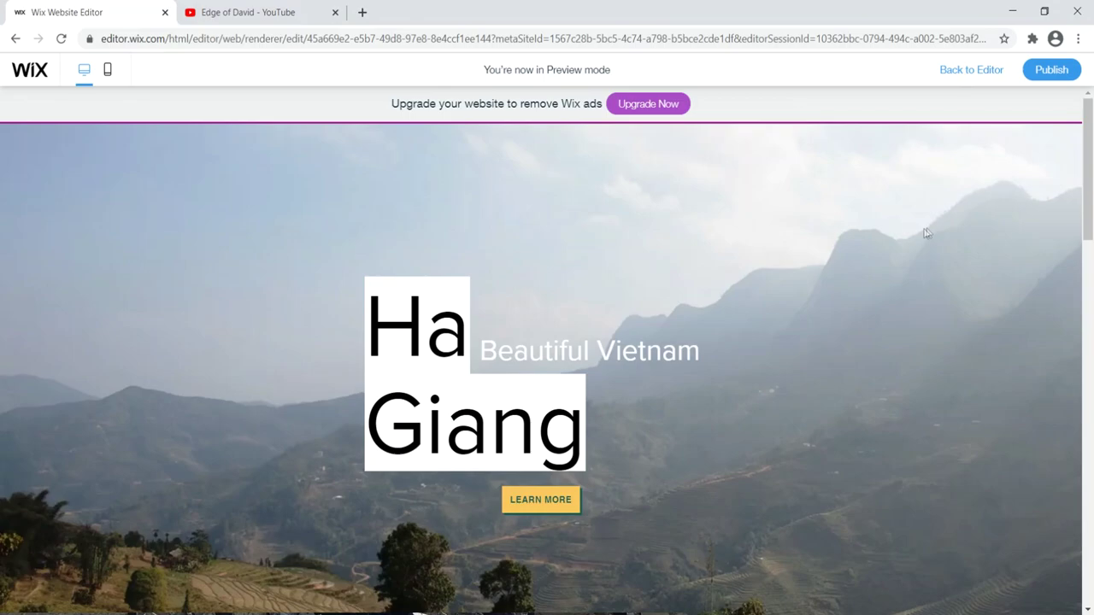
{"action": "scroll", "coordinate": [1080, 268], "scroll_direction": "down", "scroll_amount": 8}
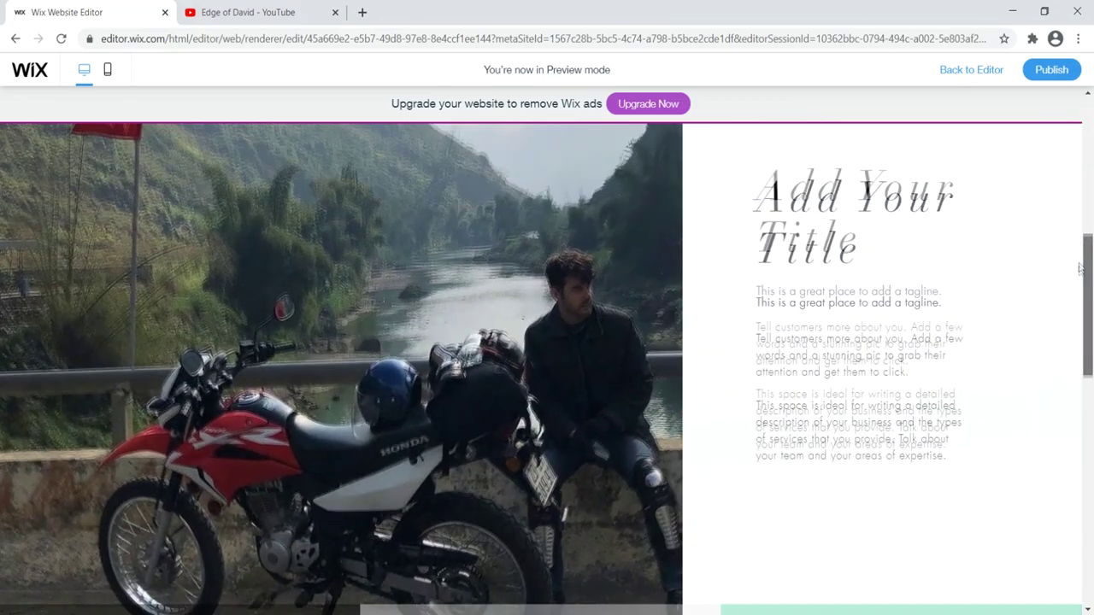
{"action": "left_click_drag", "start_coordinate": [1080, 267], "coordinate": [1089, 481]}
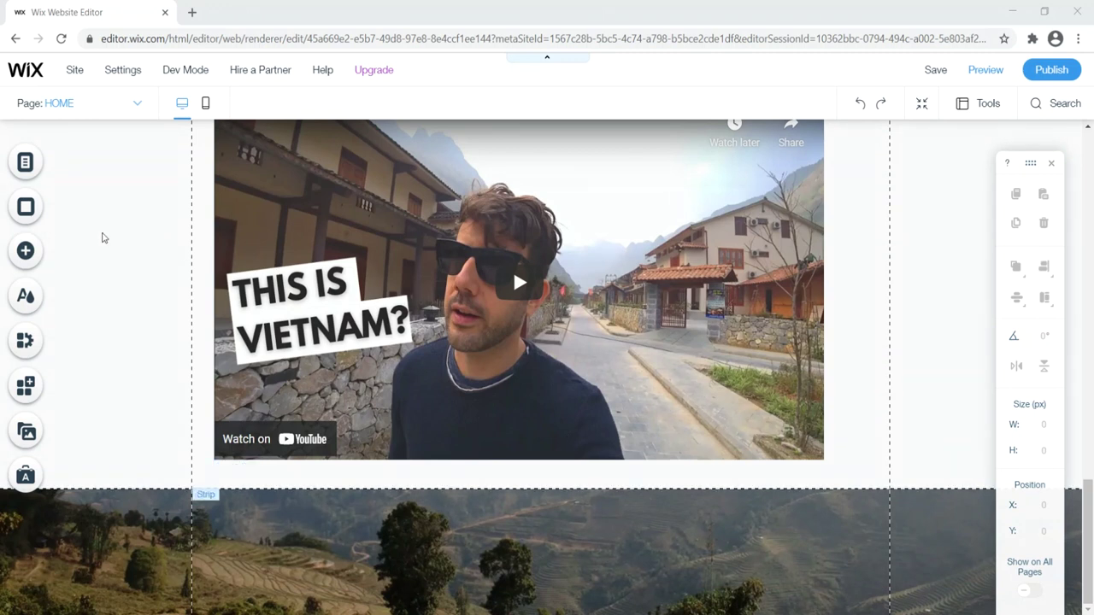
{"action": "left_click", "coordinate": [25, 252]}
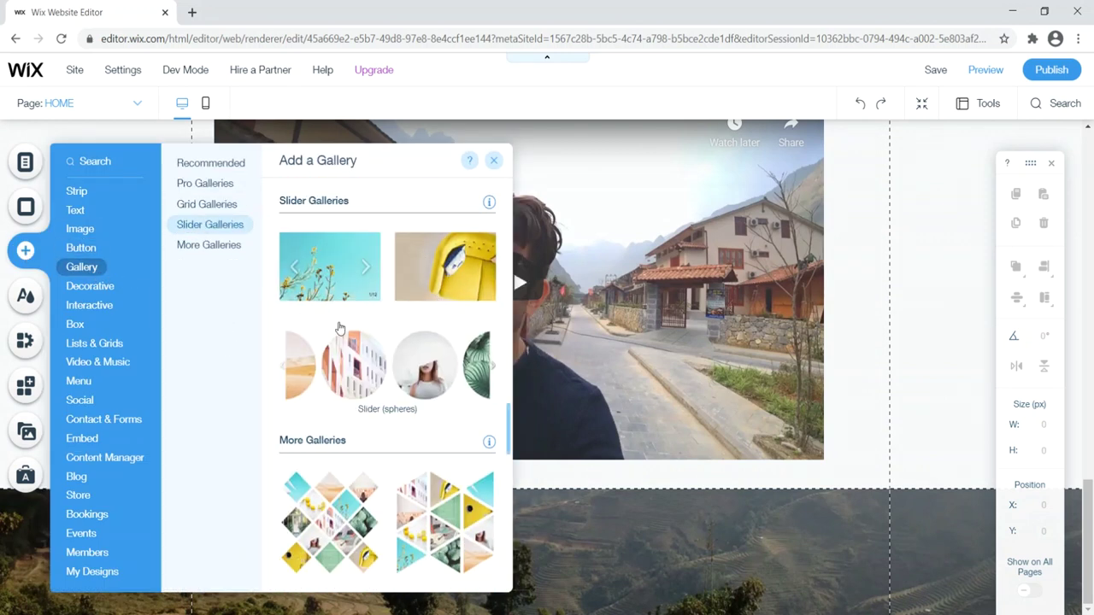
{"action": "scroll", "coordinate": [340, 342], "scroll_direction": "down", "scroll_amount": 1}
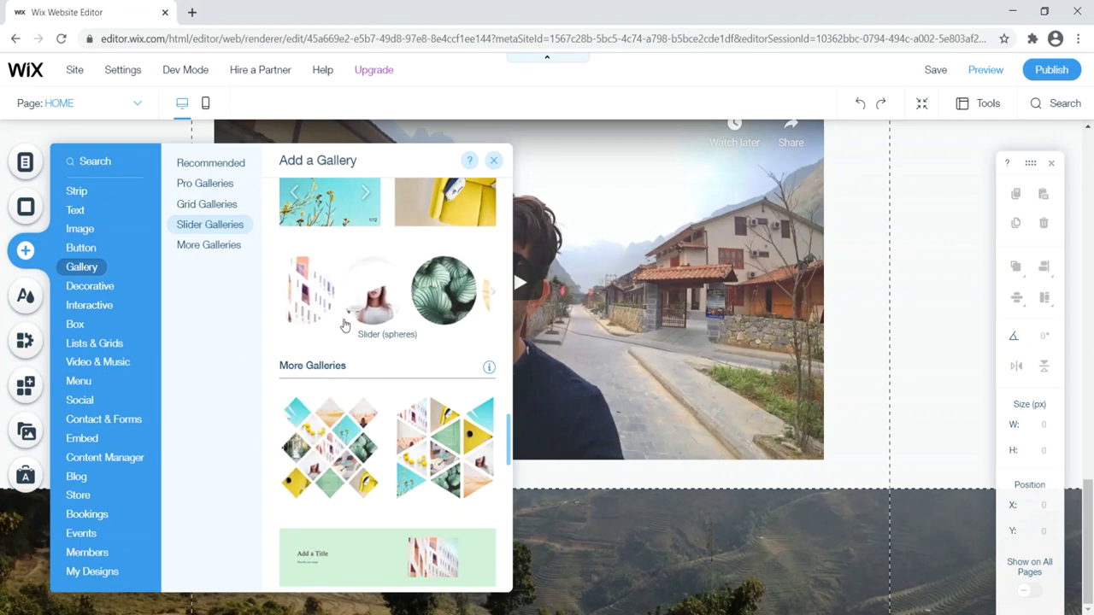
{"action": "scroll", "coordinate": [325, 348], "scroll_direction": "down", "scroll_amount": 3}
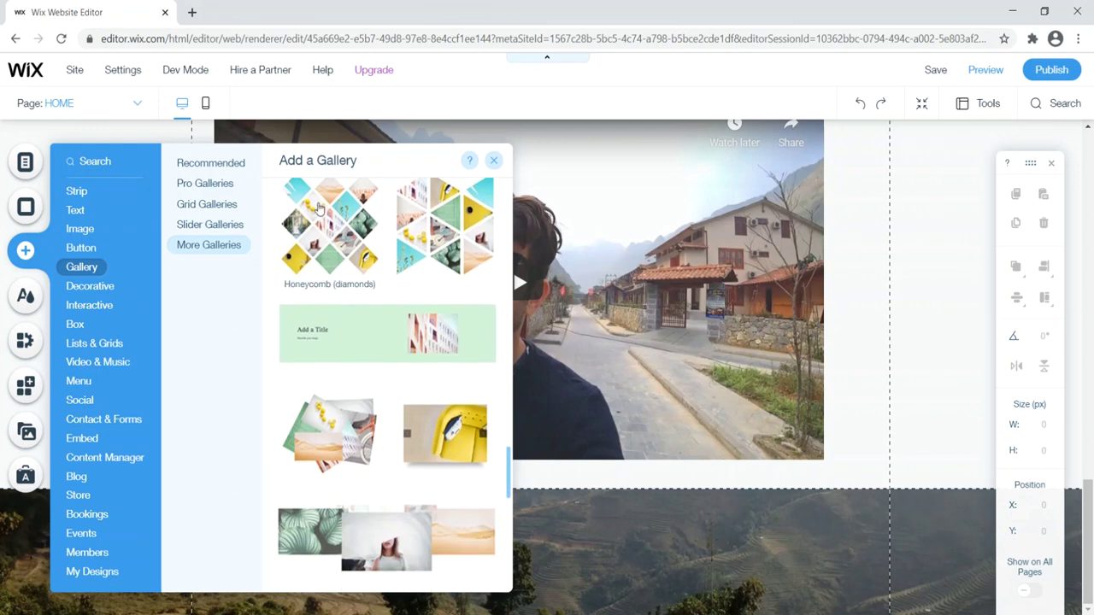
{"action": "scroll", "coordinate": [325, 239], "scroll_direction": "up", "scroll_amount": 1}
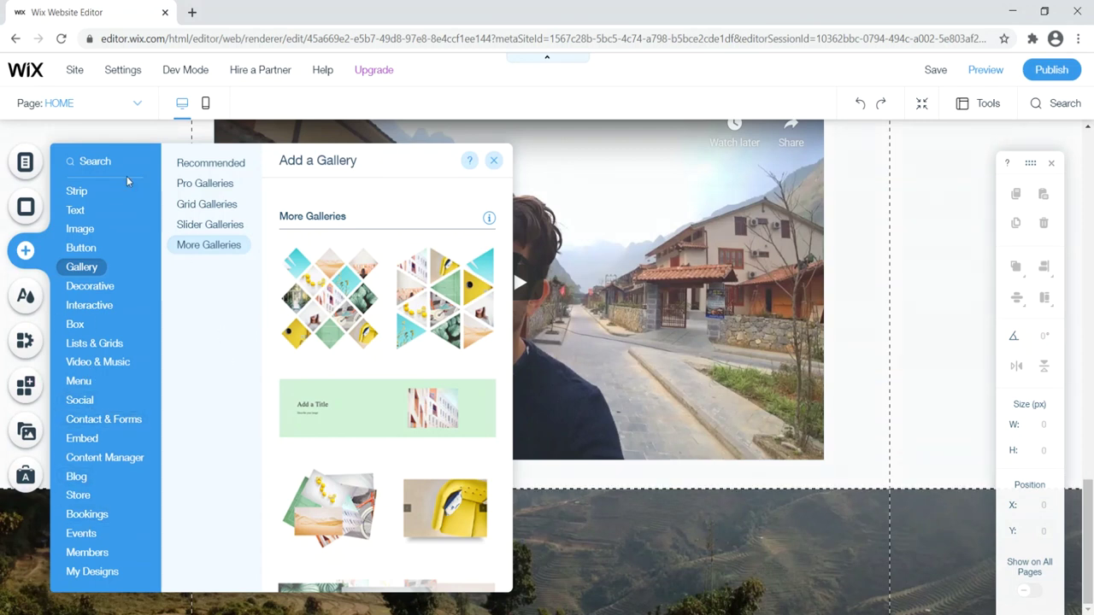
Search 'instagram' and add the Instagram Feed widget, 940×727 px, to the homepage
{"action": "left_click", "coordinate": [104, 163]}
{"action": "type", "text": "instagram"}
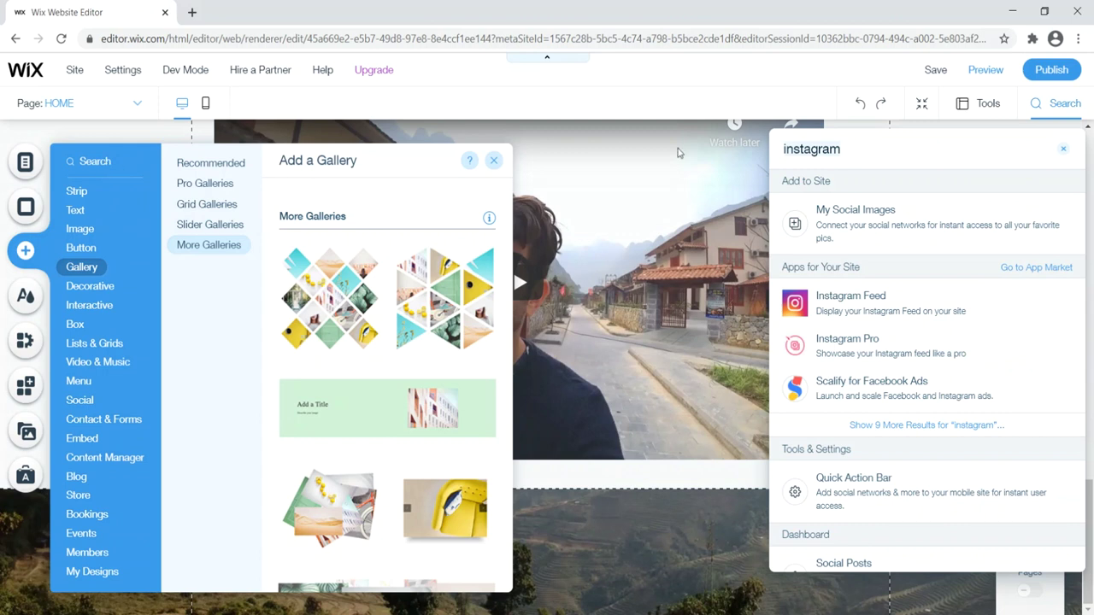
{"action": "left_click", "coordinate": [843, 149]}
{"action": "mouse_move", "coordinate": [846, 307]}
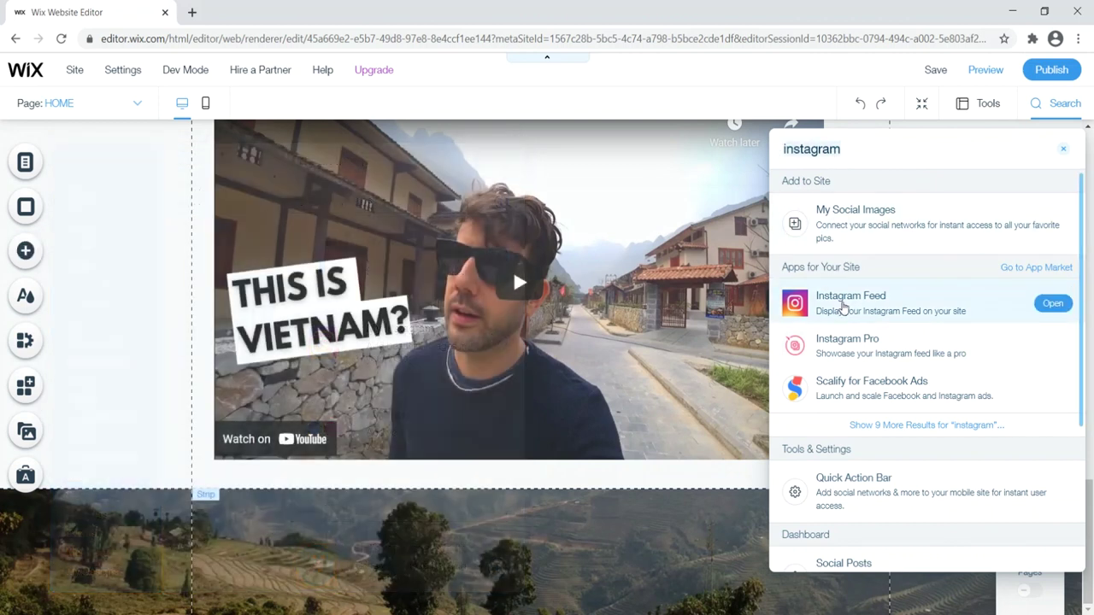
{"action": "left_click", "coordinate": [1050, 306]}
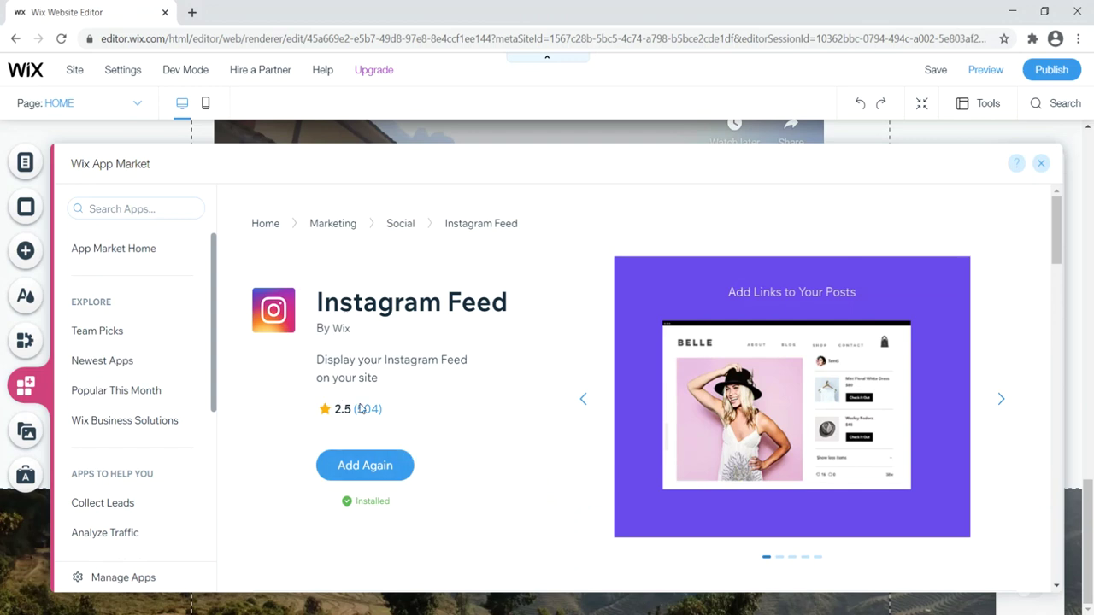
{"action": "left_click", "coordinate": [366, 467]}
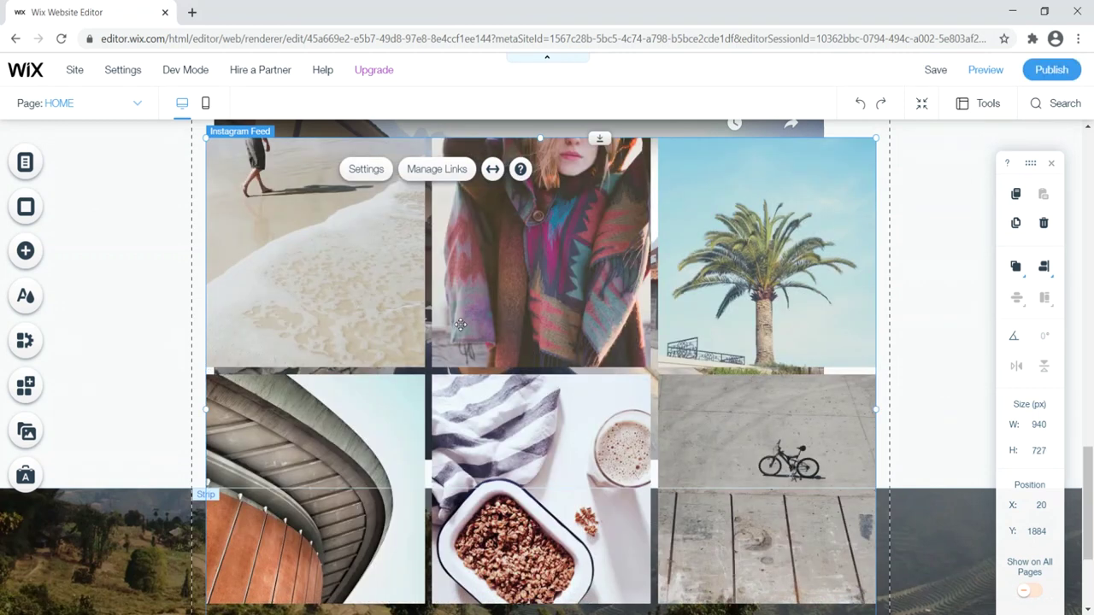
{"action": "scroll", "coordinate": [460, 325], "scroll_direction": "up", "scroll_amount": 2}
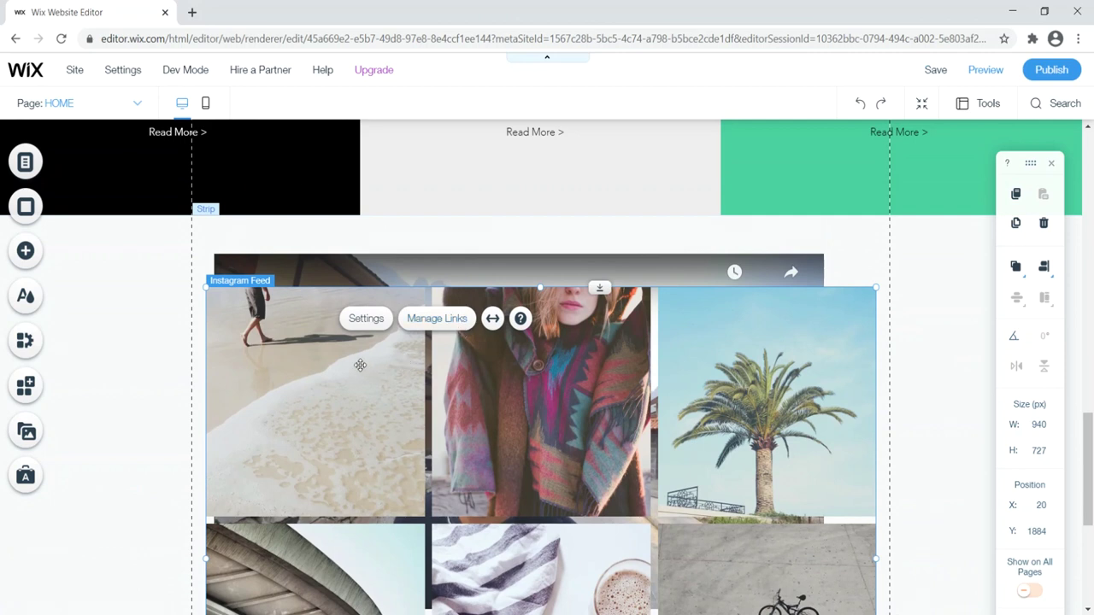
{"action": "left_click", "coordinate": [367, 319]}
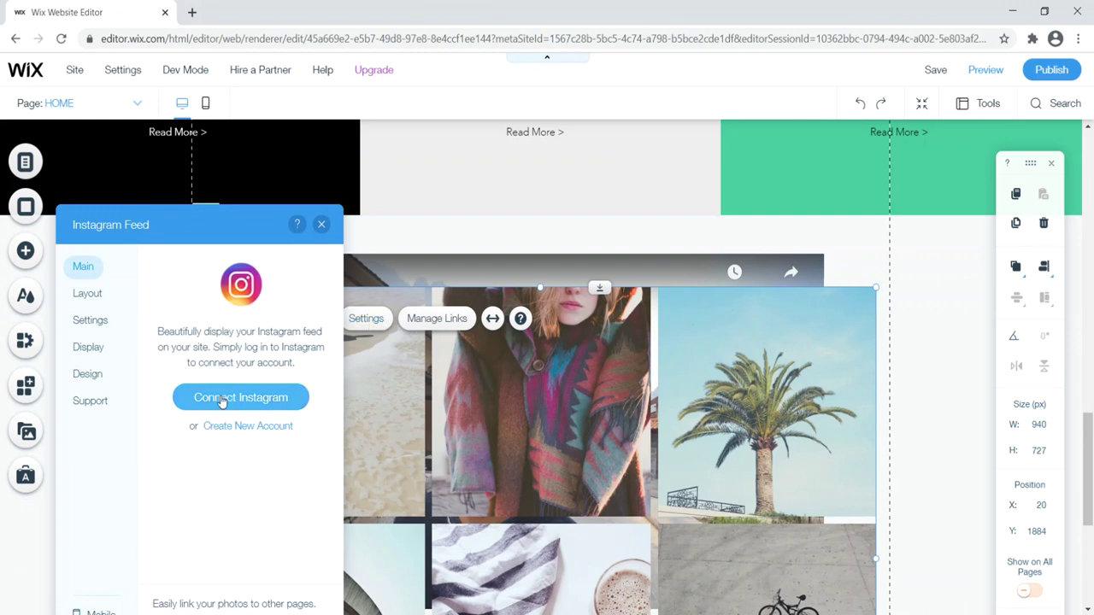
{"action": "left_click", "coordinate": [224, 408]}
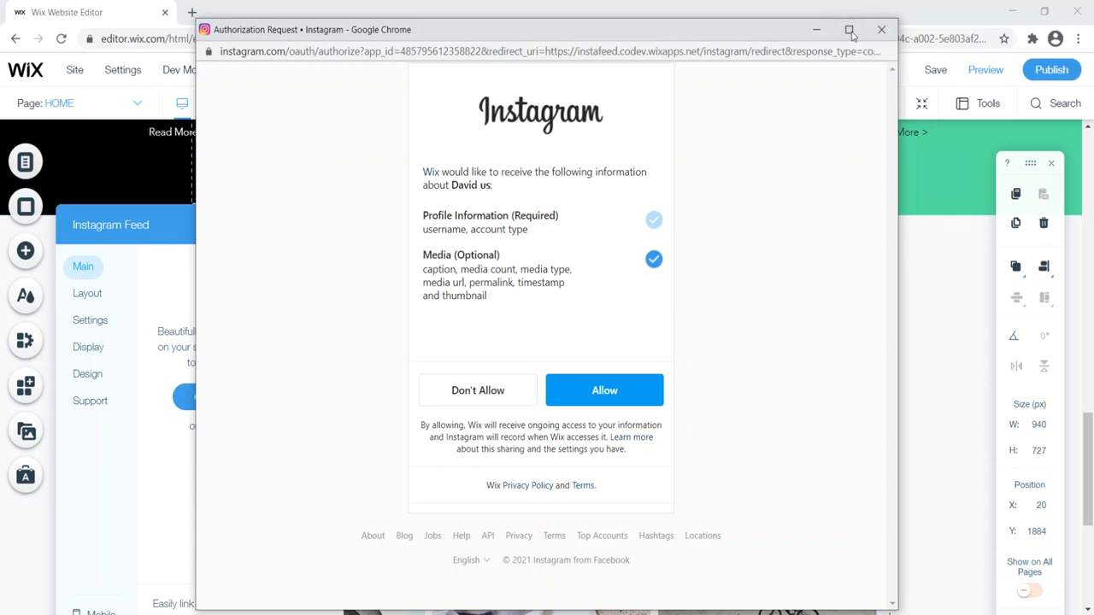
{"action": "left_click", "coordinate": [881, 29]}
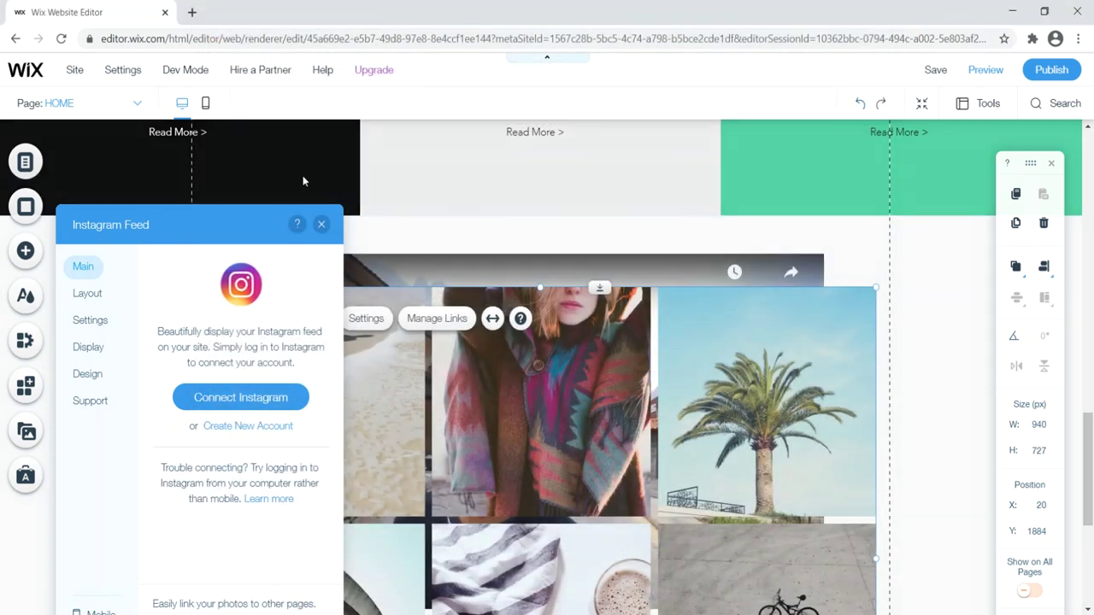
{"action": "left_click", "coordinate": [321, 224]}
{"action": "scroll", "coordinate": [498, 331], "scroll_direction": "down", "scroll_amount": 3}
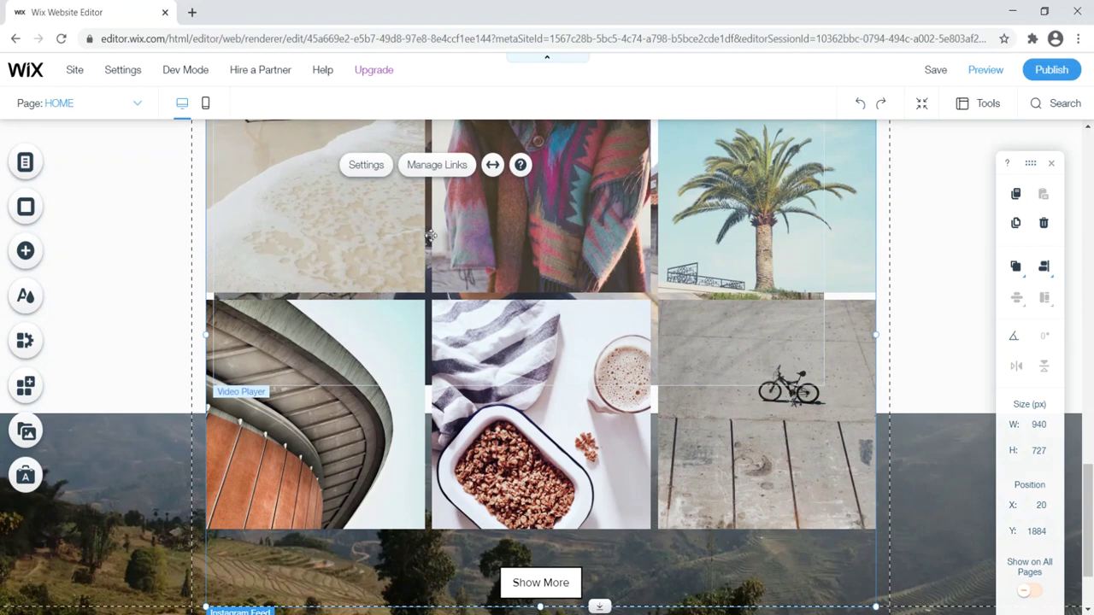
Move the Instagram feed below the video and stretch the video's strip taller
{"action": "left_click_drag", "start_coordinate": [503, 230], "coordinate": [474, 606]}
{"action": "scroll", "coordinate": [454, 572], "scroll_direction": "down", "scroll_amount": 3}
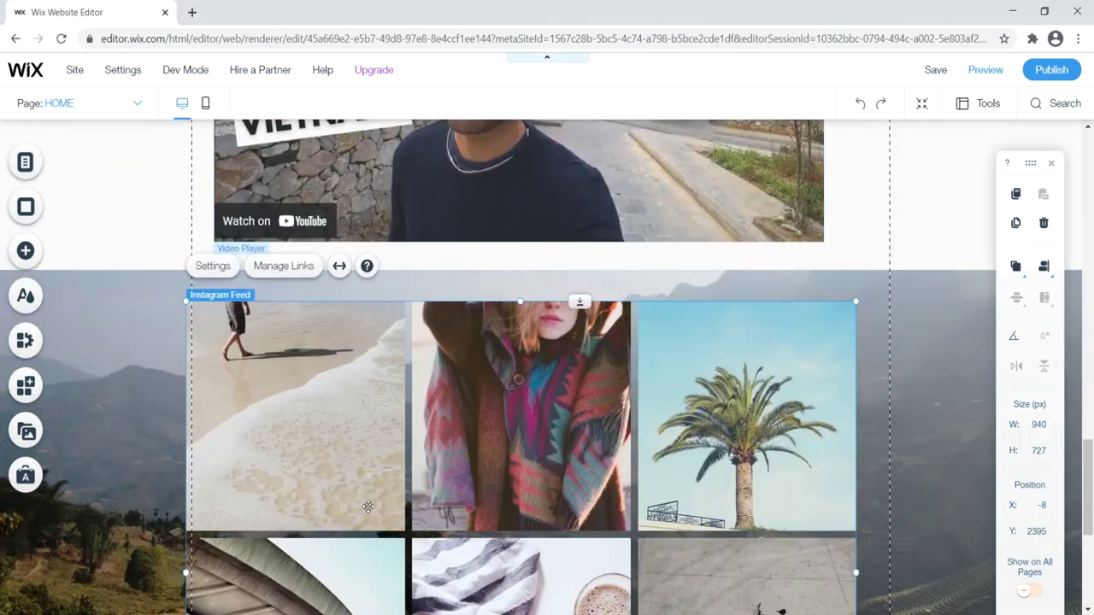
{"action": "scroll", "coordinate": [726, 499], "scroll_direction": "down", "scroll_amount": 3}
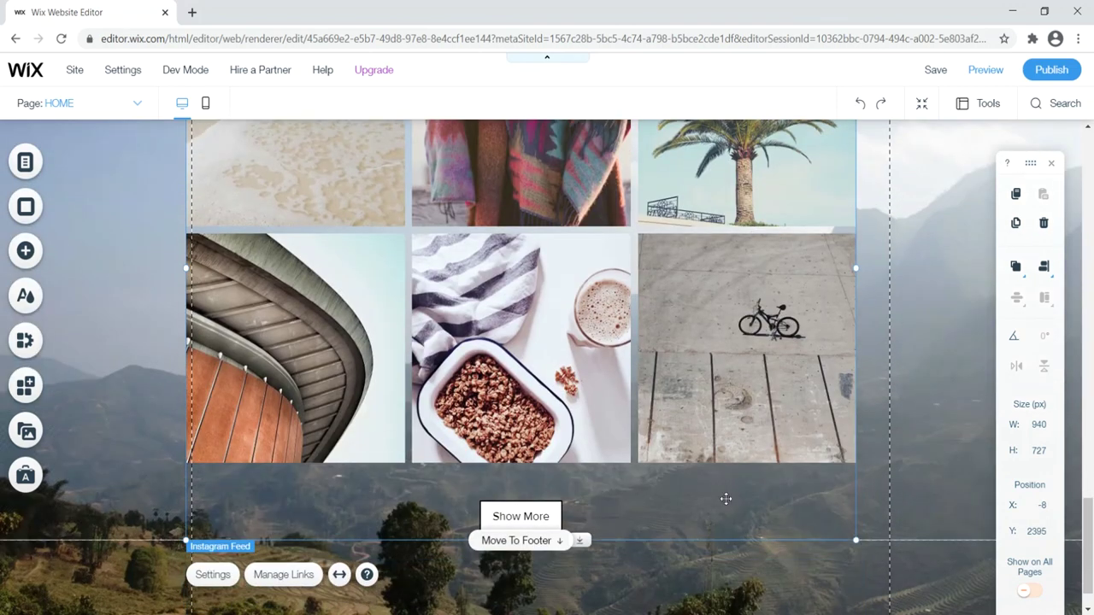
{"action": "scroll", "coordinate": [148, 302], "scroll_direction": "up", "scroll_amount": 5}
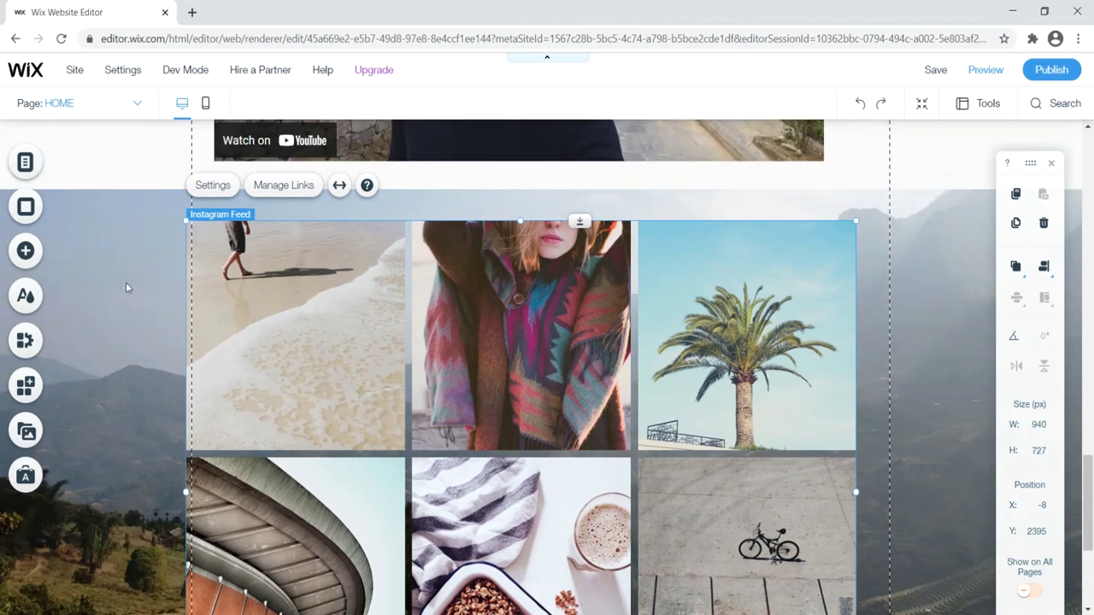
{"action": "left_click", "coordinate": [132, 245]}
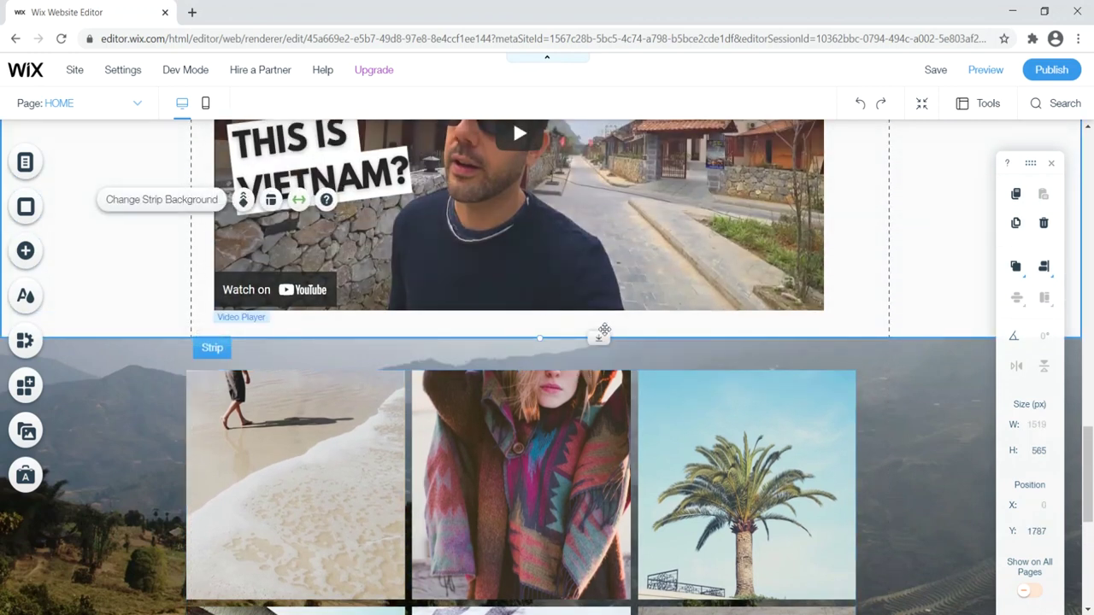
{"action": "left_click_drag", "start_coordinate": [603, 341], "coordinate": [593, 581]}
Reposition the Instagram feed inside the enlarged strip under the video
{"action": "scroll", "coordinate": [556, 362], "scroll_direction": "down", "scroll_amount": 5}
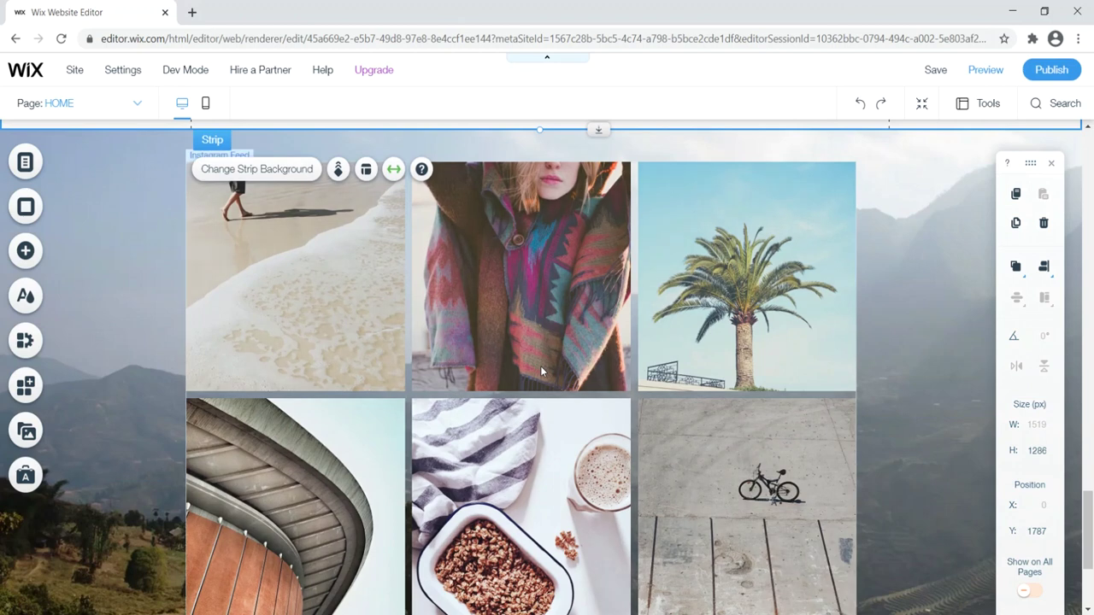
{"action": "left_click", "coordinate": [510, 365]}
{"action": "left_click_drag", "start_coordinate": [401, 440], "coordinate": [351, 231]}
{"action": "scroll", "coordinate": [430, 282], "scroll_direction": "down", "scroll_amount": 3}
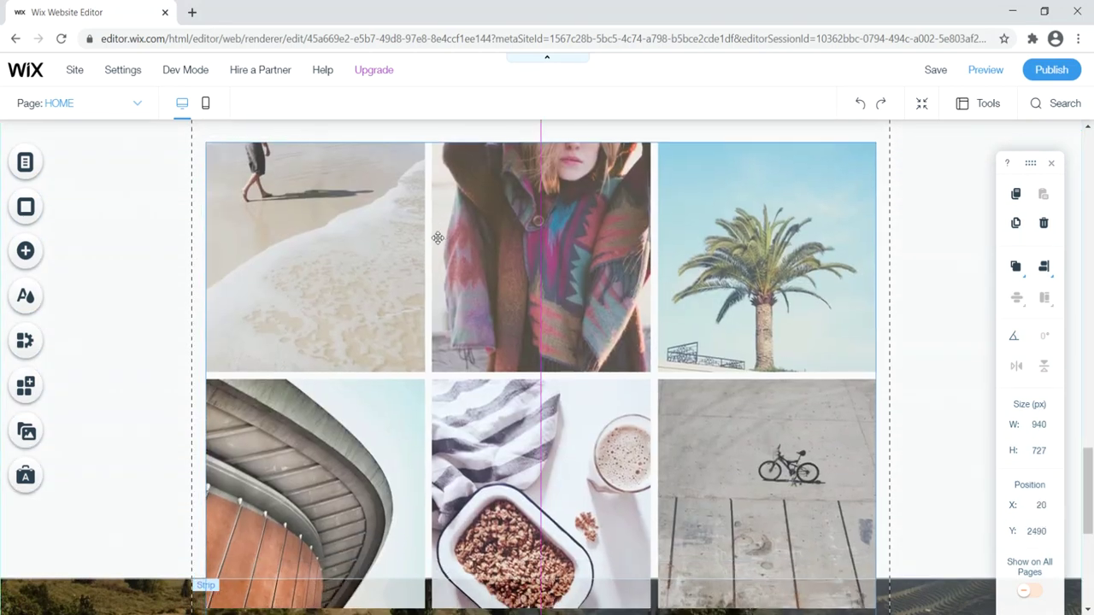
{"action": "scroll", "coordinate": [430, 282], "scroll_direction": "up", "scroll_amount": 2}
{"action": "left_click_drag", "start_coordinate": [414, 404], "coordinate": [424, 378]}
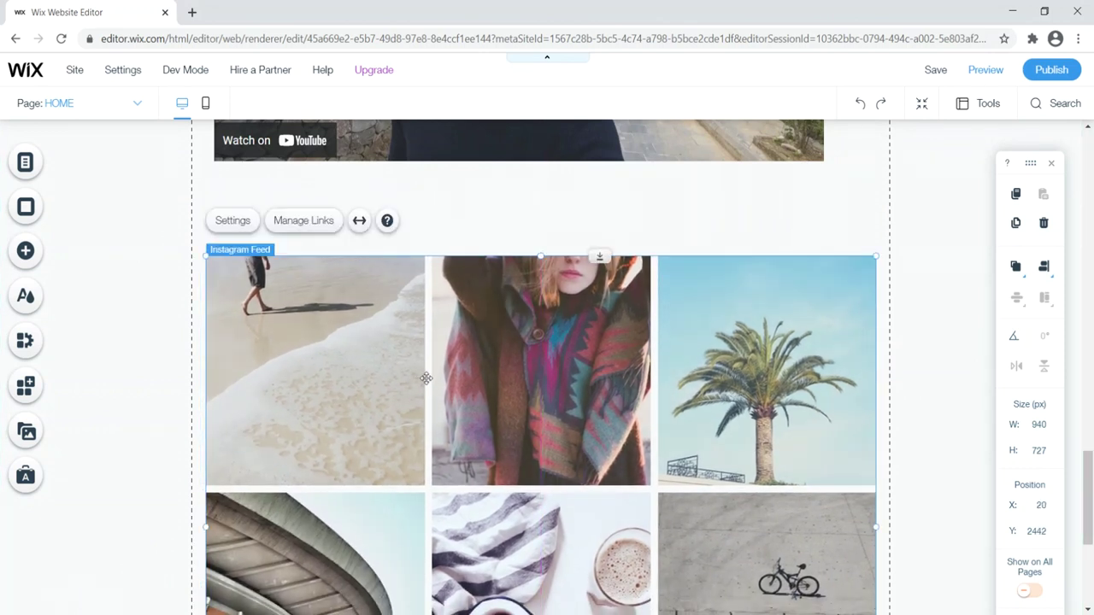
{"action": "scroll", "coordinate": [427, 379], "scroll_direction": "down", "scroll_amount": 3}
{"action": "left_click", "coordinate": [158, 242]}
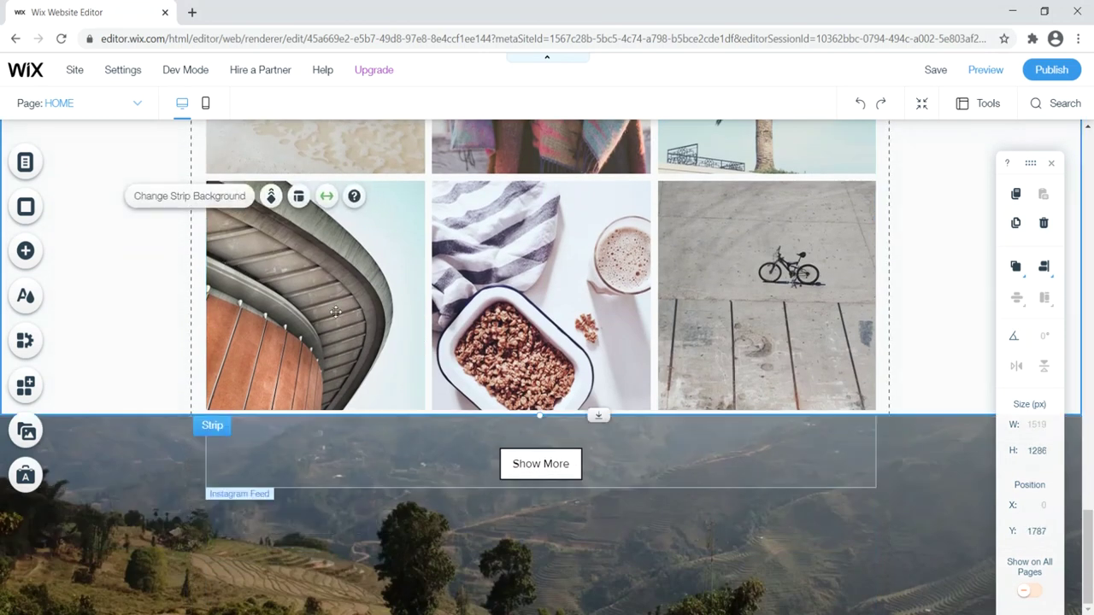
{"action": "scroll", "coordinate": [508, 312], "scroll_direction": "up", "scroll_amount": 4}
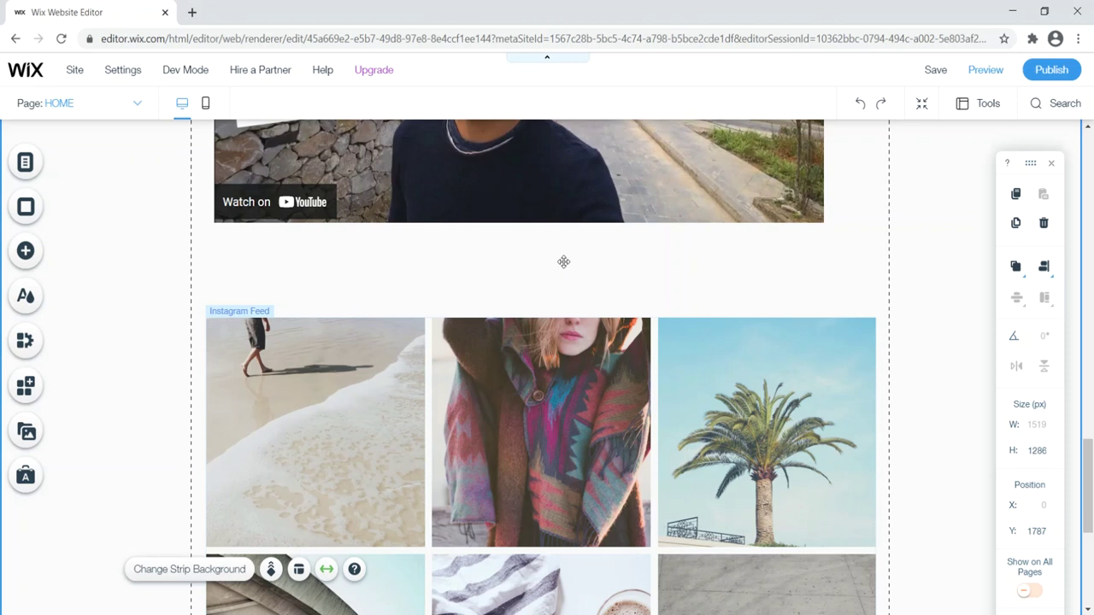
Add a Heading 2 text and place it in the gap below the video
{"action": "left_click", "coordinate": [24, 256]}
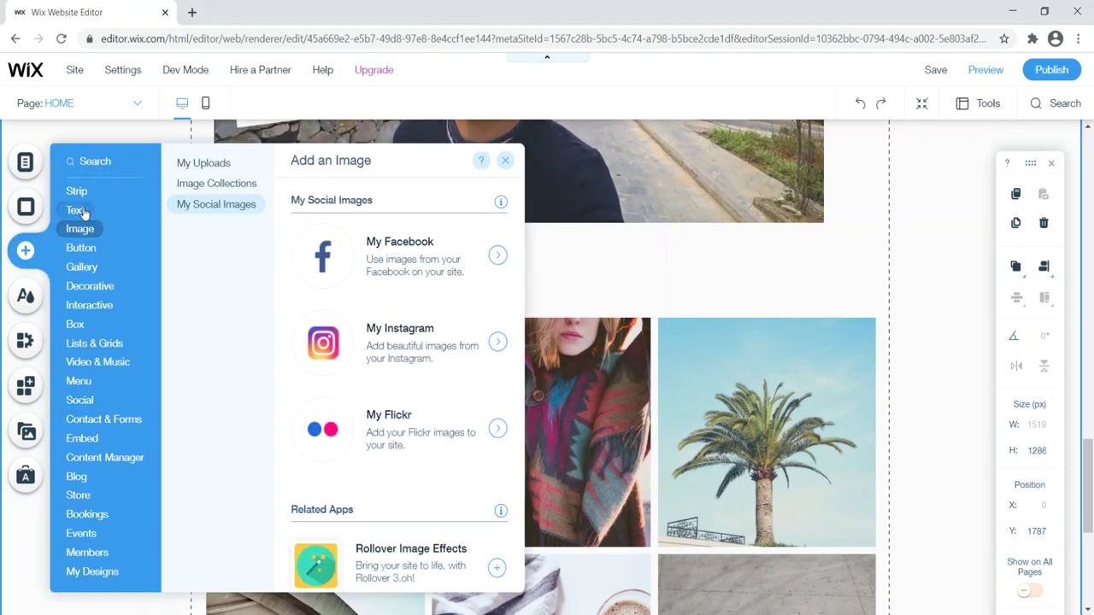
{"action": "mouse_move", "coordinate": [83, 212]}
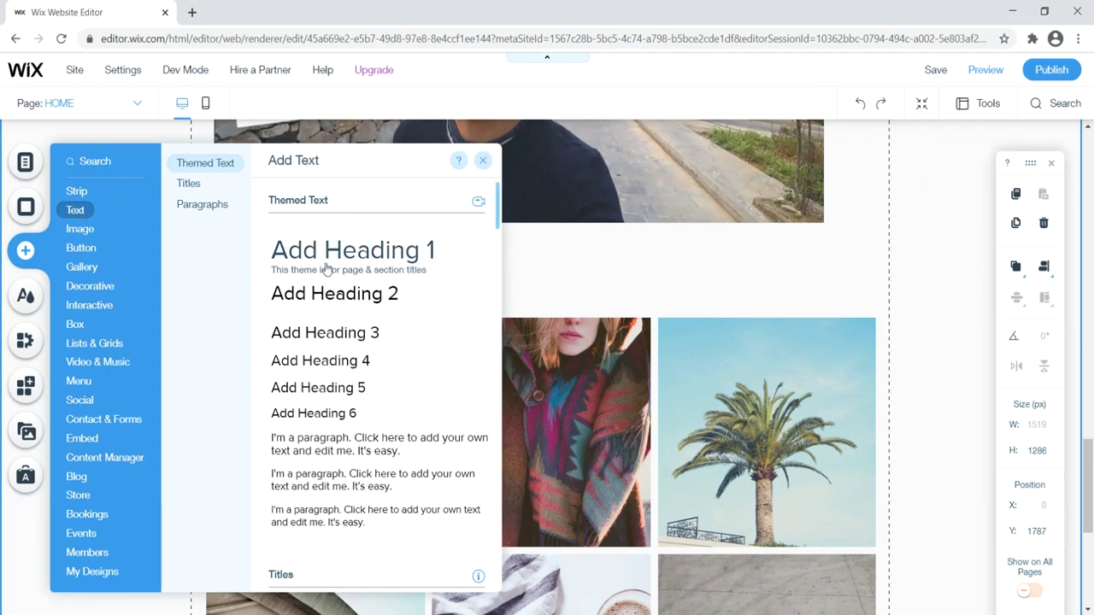
{"action": "left_click", "coordinate": [335, 294]}
{"action": "left_click_drag", "start_coordinate": [542, 367], "coordinate": [555, 272]}
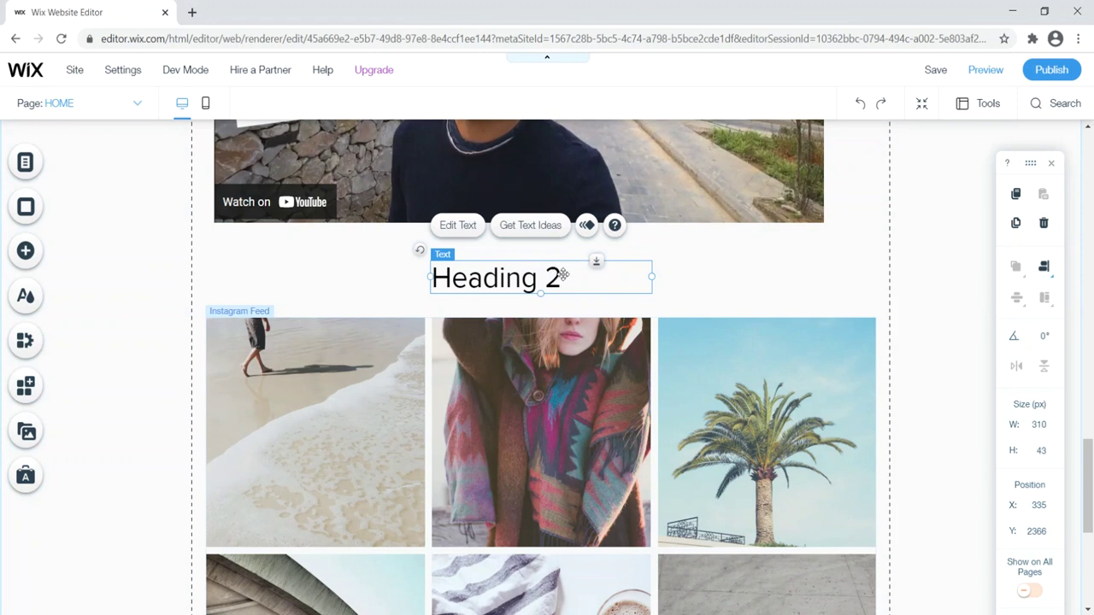
Replace the placeholder heading with 'Follow me on Instagram' plus the account handle
{"action": "double_click", "coordinate": [562, 282]}
{"action": "left_click_drag", "start_coordinate": [561, 279], "coordinate": [467, 279]}
{"action": "key", "text": "BackSpace"}
{"action": "key", "text": "BackSpace"}
{"action": "key", "text": "BackSpace"}
{"action": "type", "text": "Fo"}
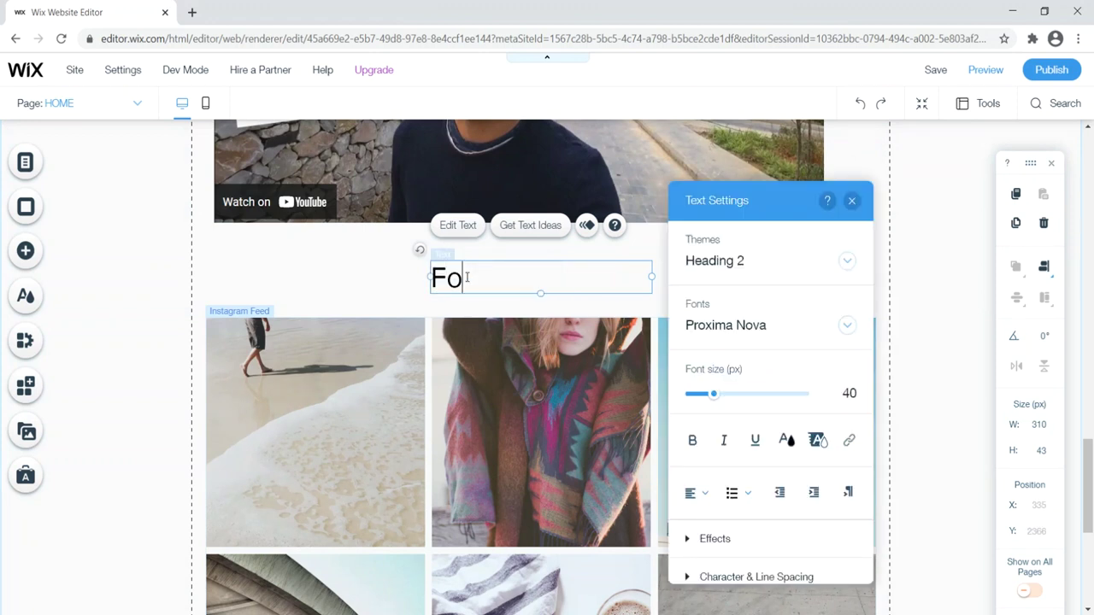
{"action": "type", "text": "llow me on "}
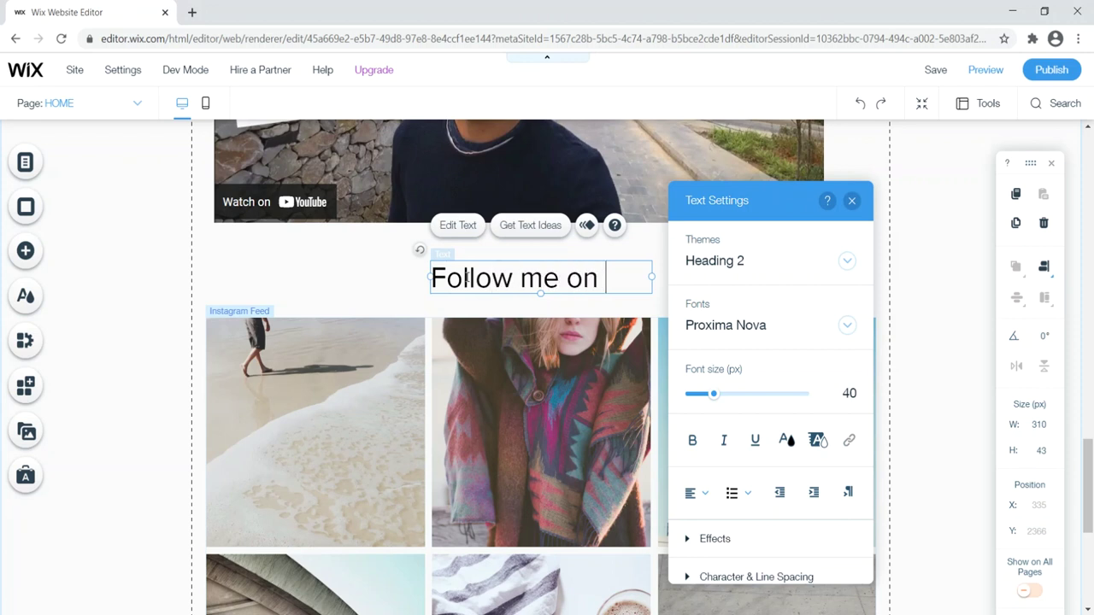
{"action": "type", "text": "Instagram "}
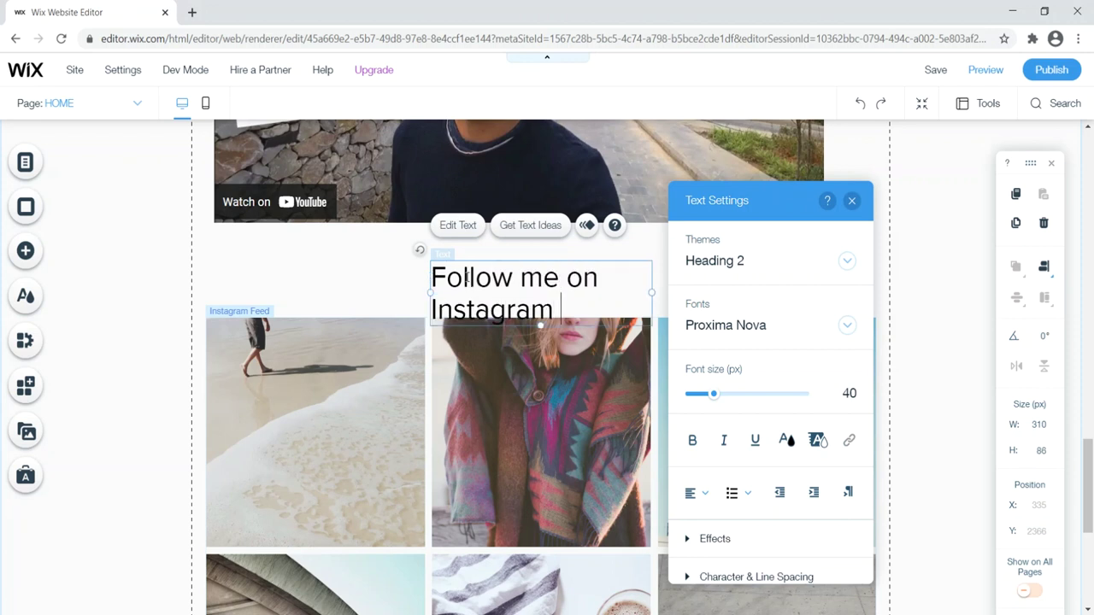
{"action": "type", "text": "@edge"}
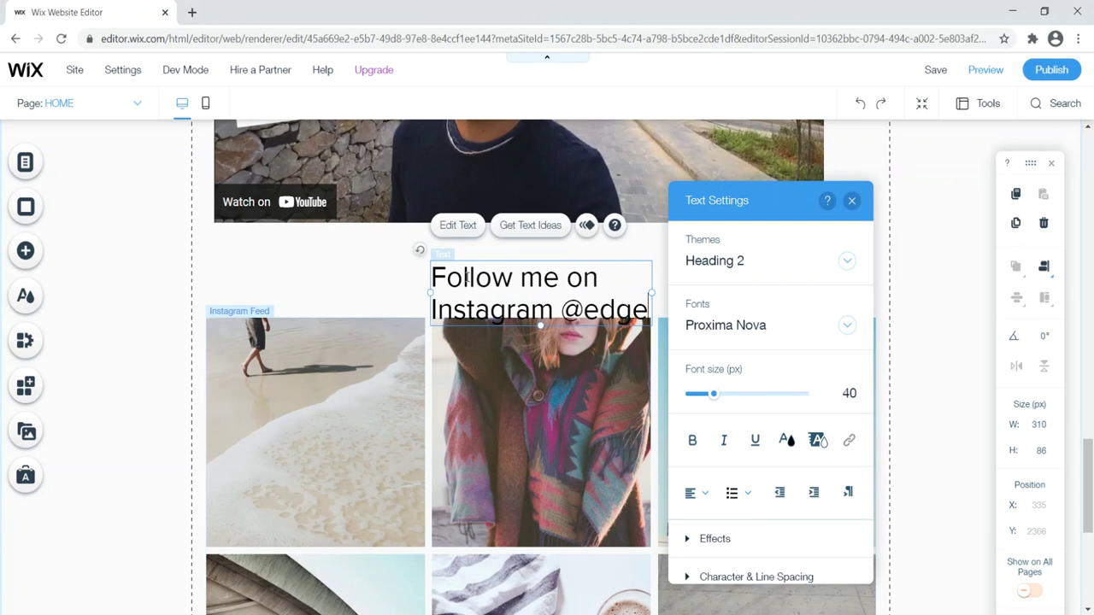
{"action": "type", "text": "ofdavid"}
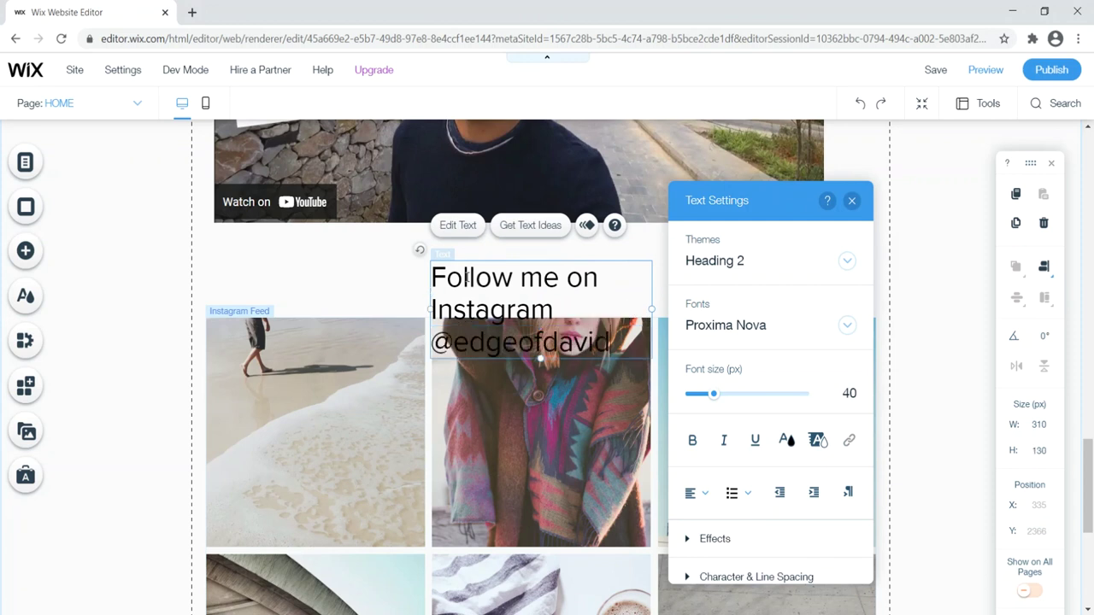
Widen the heading to 749 px on one line, make it bold, and nudge it
{"action": "left_click_drag", "start_coordinate": [425, 309], "coordinate": [311, 286]}
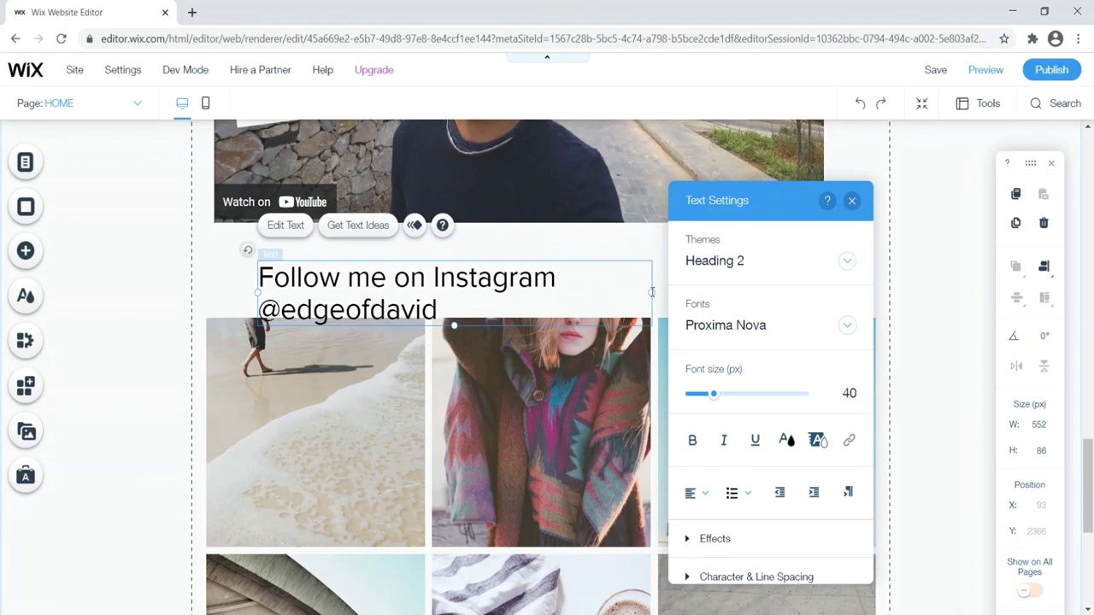
{"action": "left_click_drag", "start_coordinate": [690, 291], "coordinate": [256, 279]}
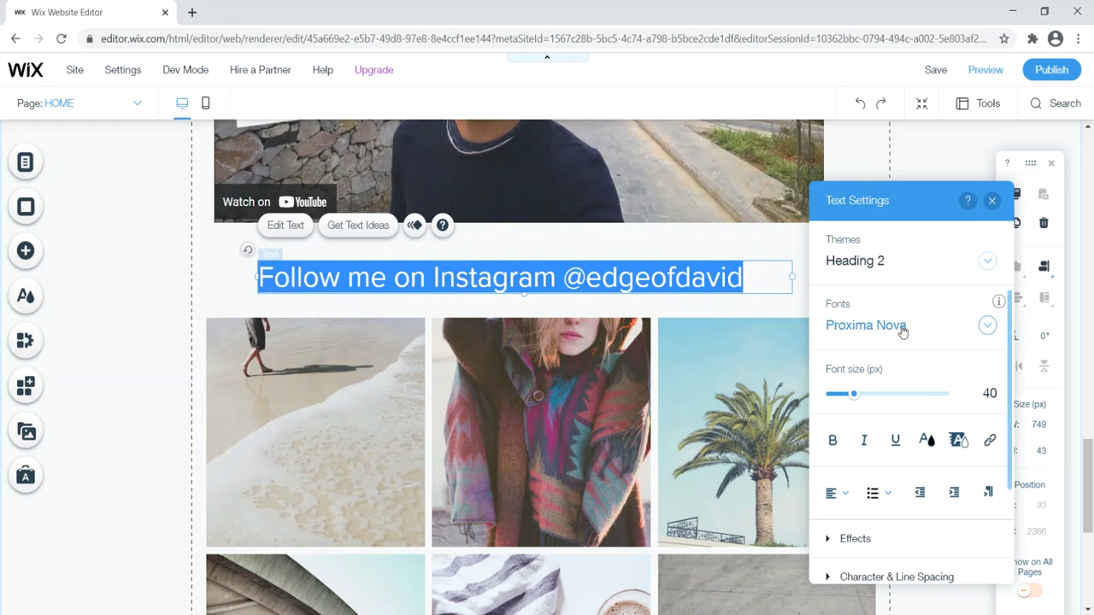
{"action": "left_click", "coordinate": [832, 441]}
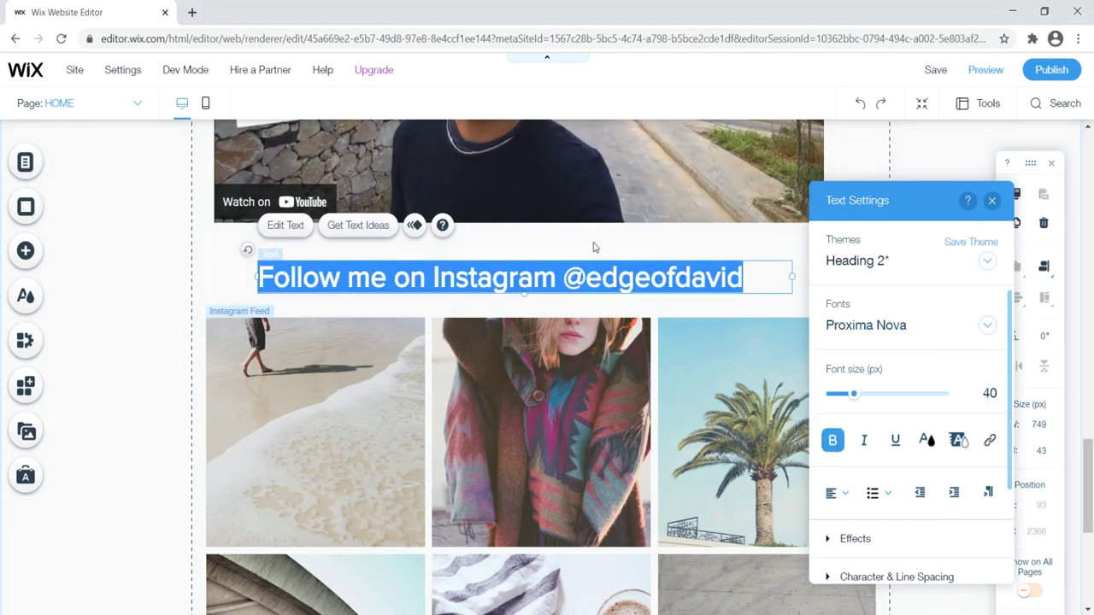
{"action": "left_click", "coordinate": [622, 252]}
{"action": "left_click", "coordinate": [555, 274]}
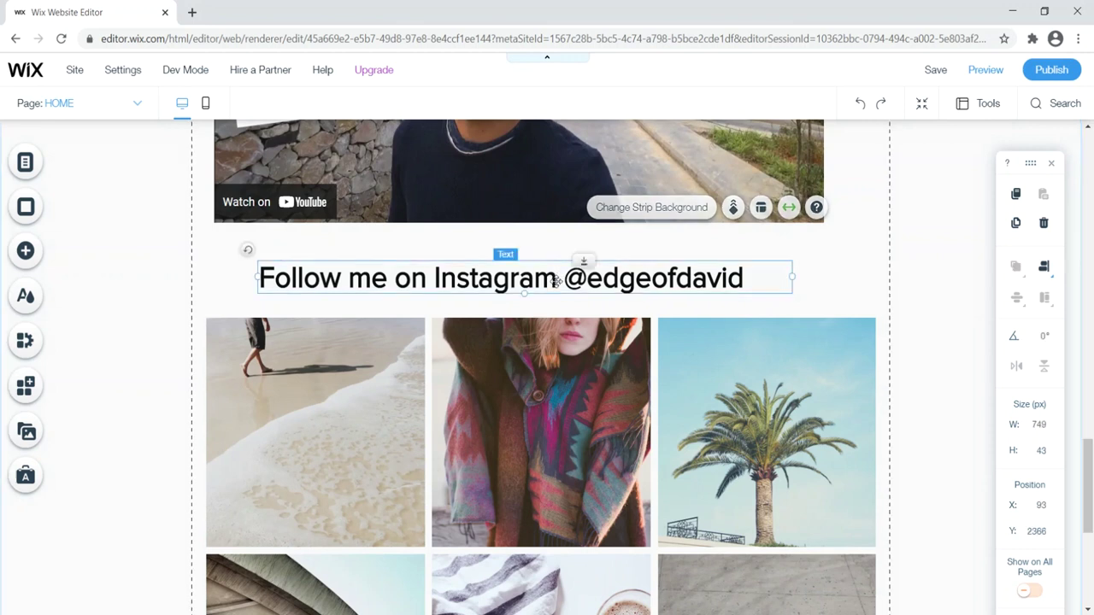
{"action": "left_click_drag", "start_coordinate": [518, 262], "coordinate": [533, 260]}
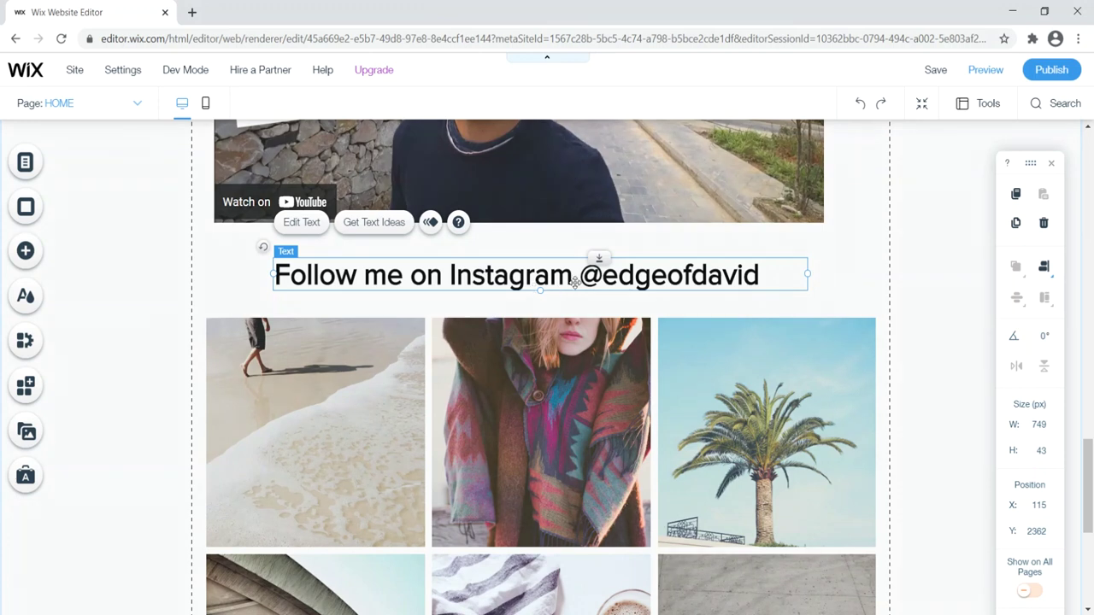
Trim the heading to 'Follow me on' and narrow its box to 251 px
{"action": "double_click", "coordinate": [580, 275]}
{"action": "left_click", "coordinate": [548, 276]}
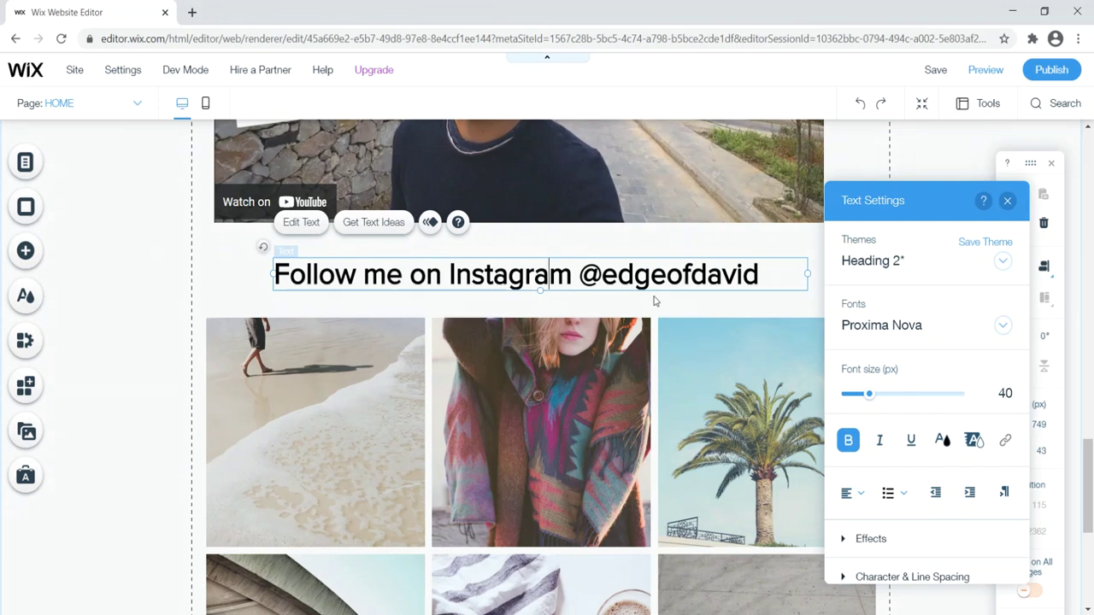
{"action": "left_click_drag", "start_coordinate": [760, 274], "coordinate": [443, 275]}
{"action": "key", "text": "BackSpace"}
{"action": "key", "text": "BackSpace"}
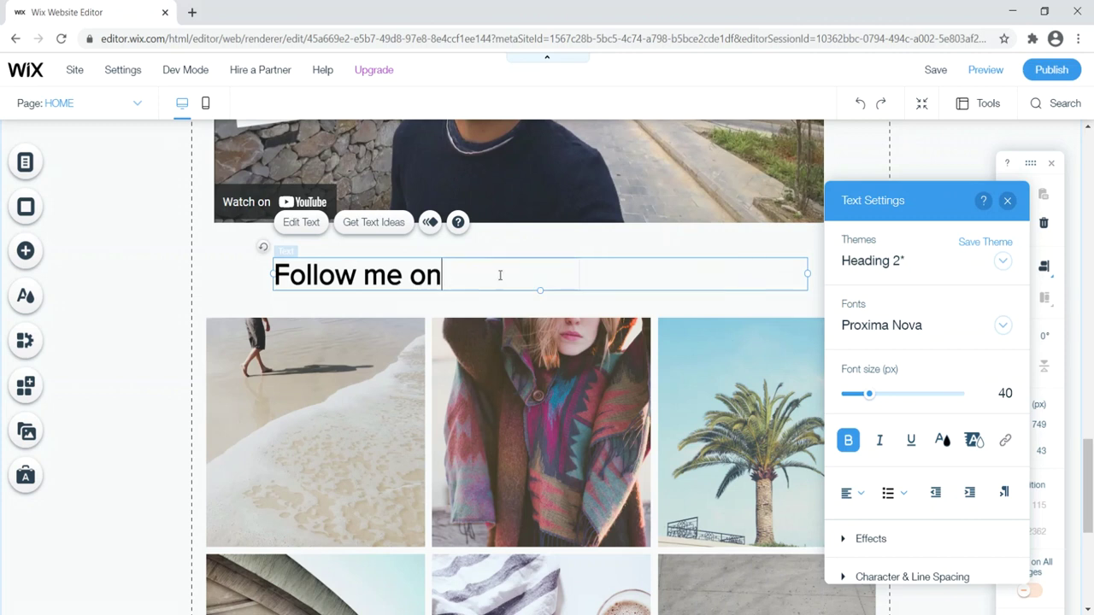
{"action": "left_click_drag", "start_coordinate": [736, 275], "coordinate": [451, 273]}
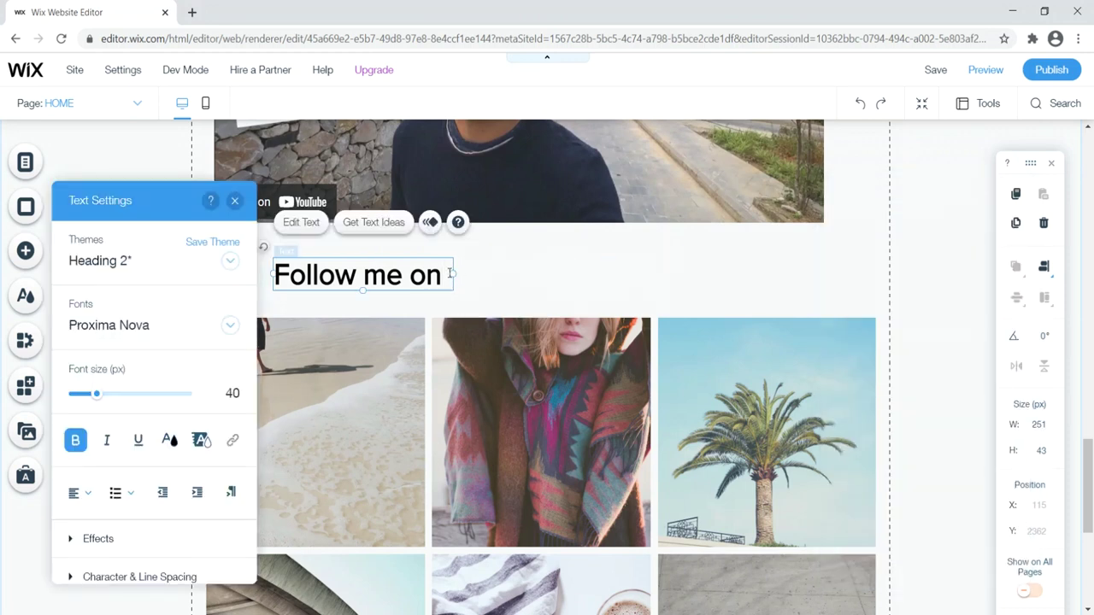
{"action": "left_click", "coordinate": [235, 203]}
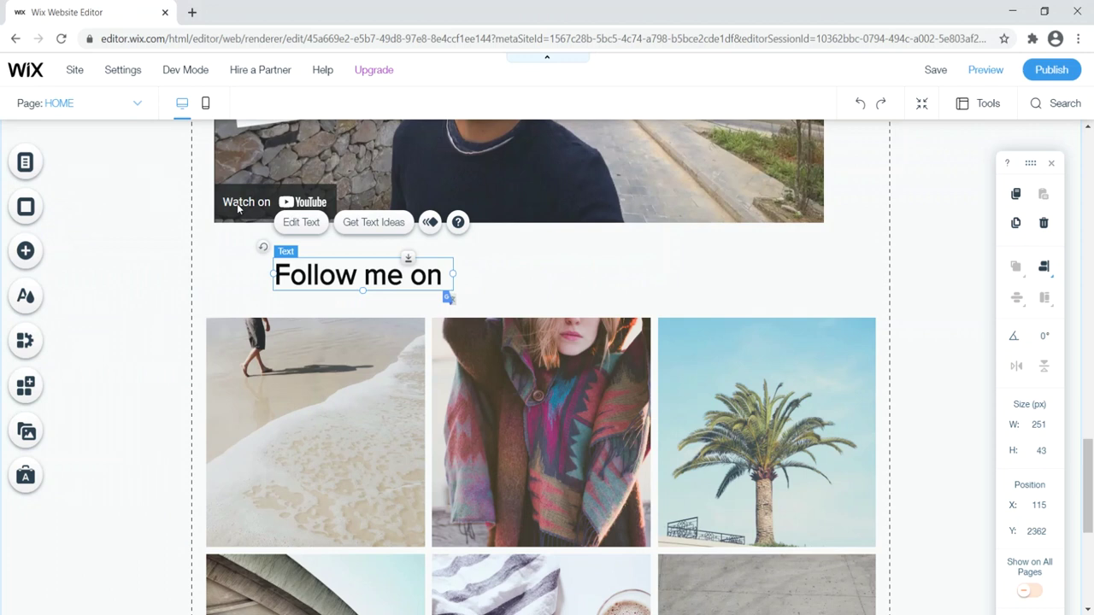
Add a new Heading 2 reading 'Instagram' onto the page
{"action": "left_click", "coordinate": [26, 252]}
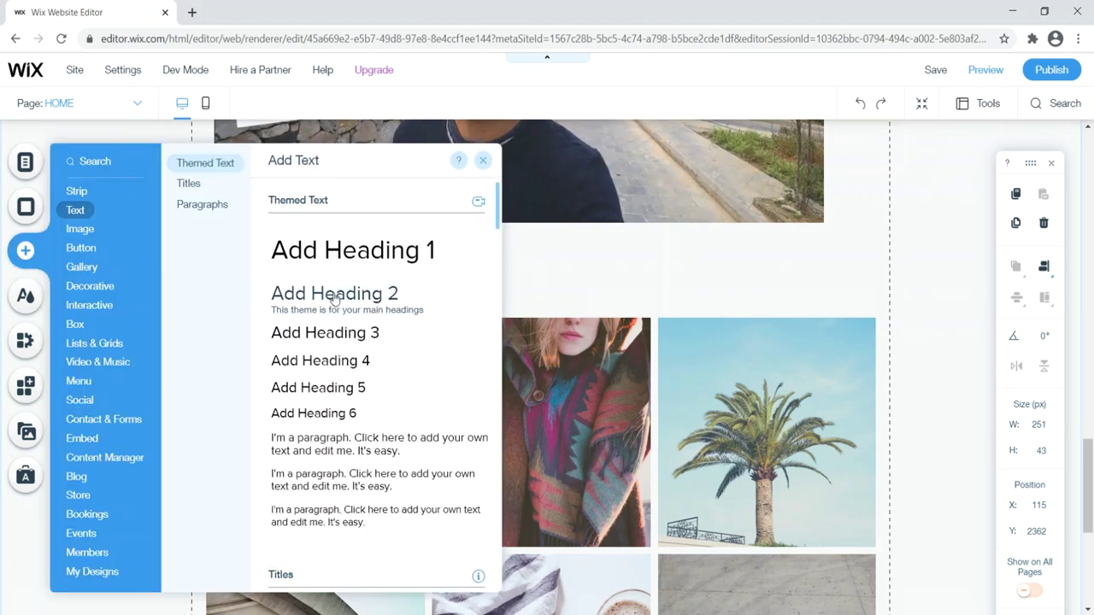
{"action": "left_click_drag", "start_coordinate": [317, 305], "coordinate": [512, 377]}
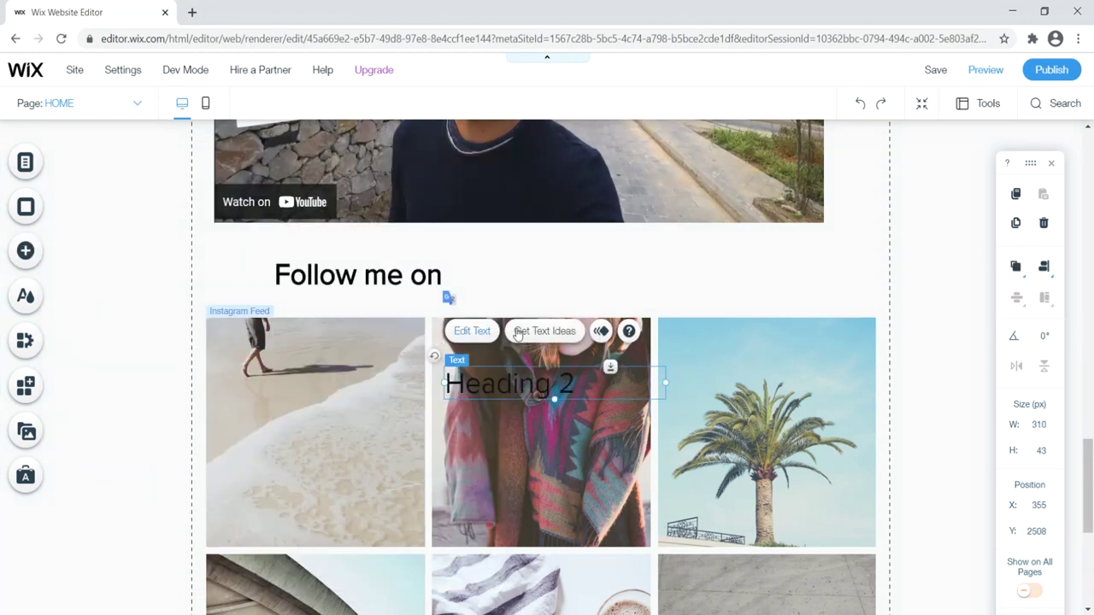
{"action": "double_click", "coordinate": [573, 385]}
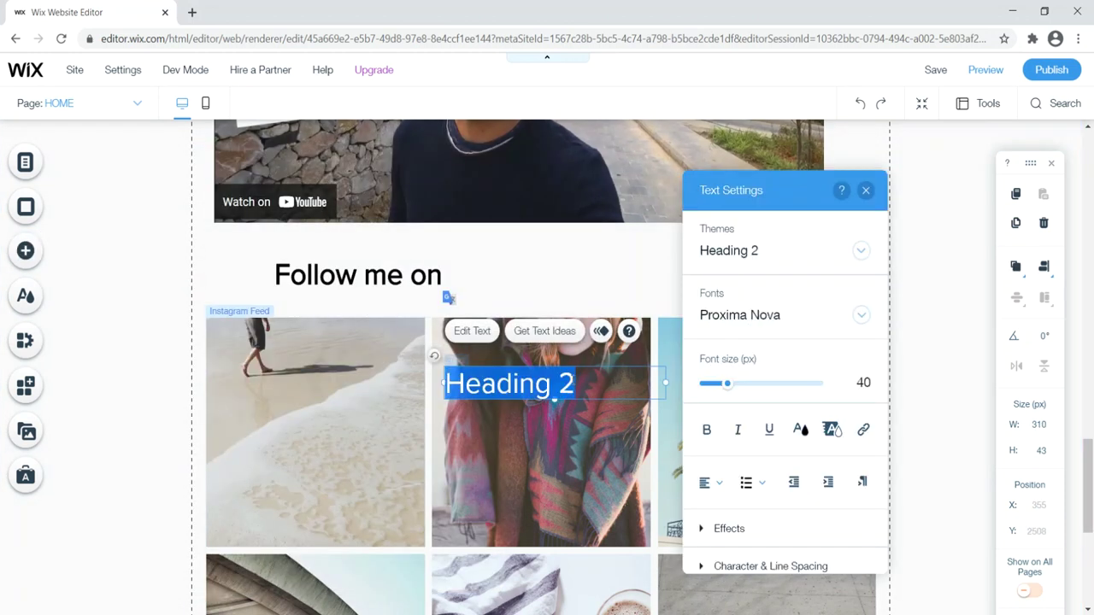
{"action": "type", "text": "Instagram"}
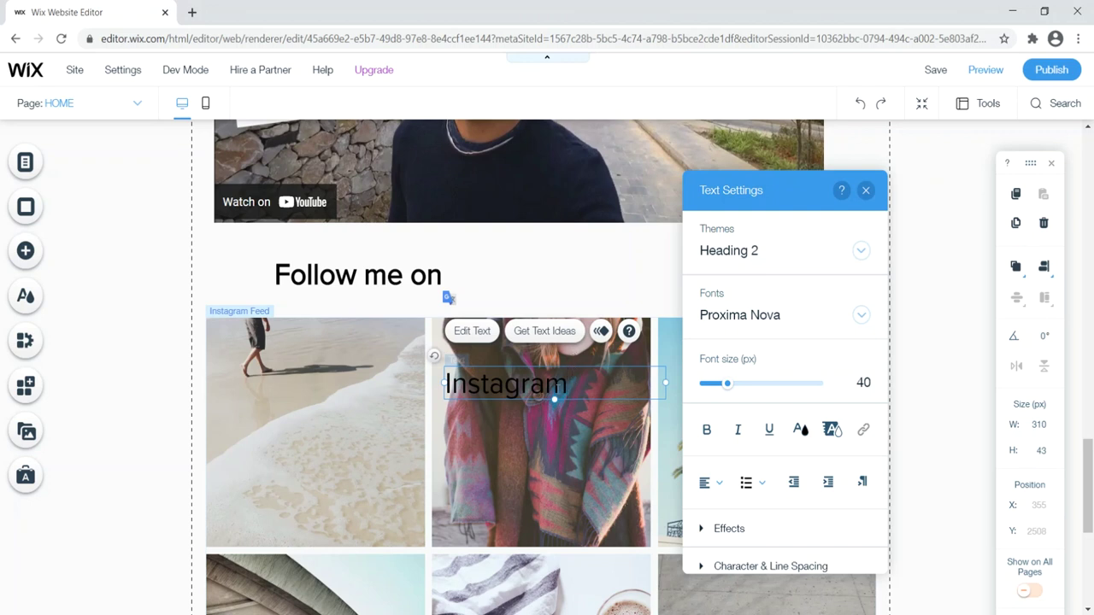
{"action": "left_click_drag", "start_coordinate": [557, 389], "coordinate": [367, 372]}
Move the Instagram feed lower and make the 'Instagram' heading bold at 60 px
{"action": "left_click", "coordinate": [361, 368]}
{"action": "left_click_drag", "start_coordinate": [526, 395], "coordinate": [321, 314]}
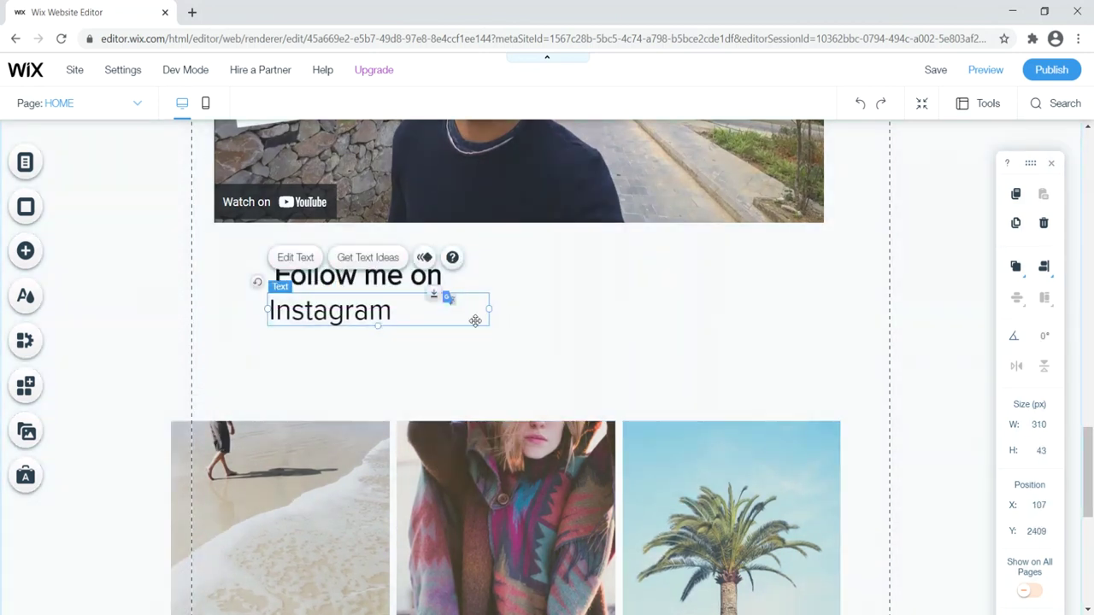
{"action": "left_click", "coordinate": [295, 258]}
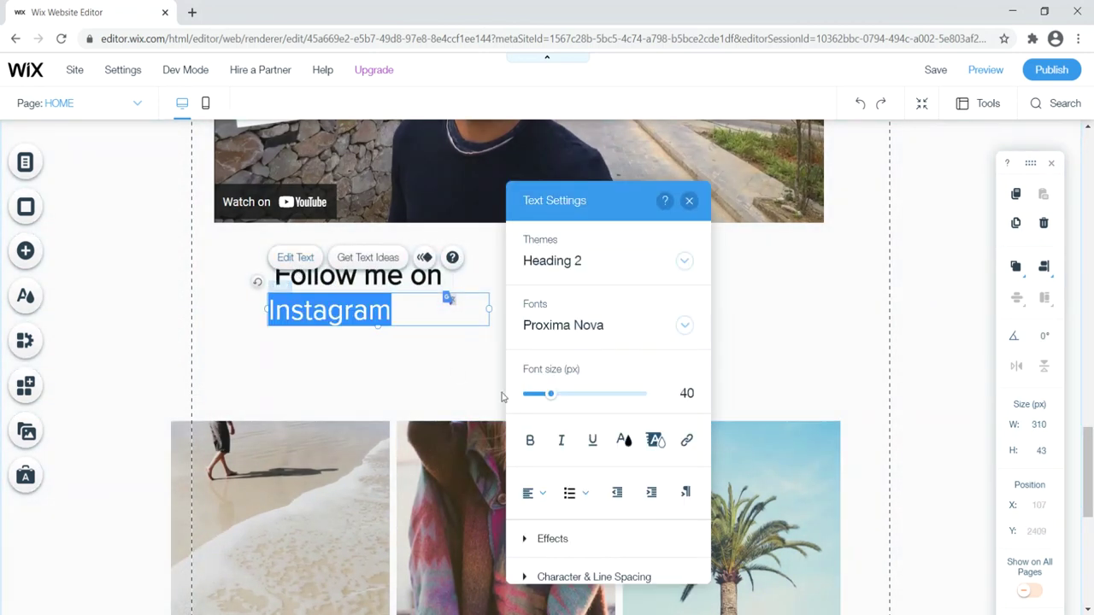
{"action": "left_click_drag", "start_coordinate": [552, 395], "coordinate": [565, 398]}
{"action": "left_click_drag", "start_coordinate": [571, 398], "coordinate": [561, 394]}
{"action": "left_click", "coordinate": [531, 441]}
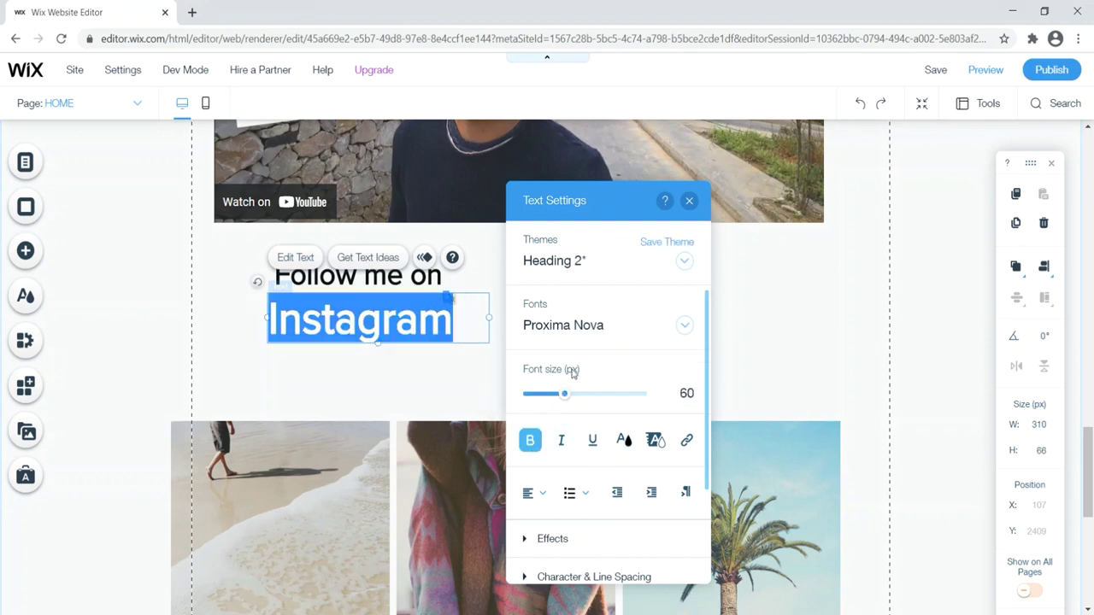
Left-align 'Follow me on' with the 'Instagram' heading beneath it
{"action": "left_click", "coordinate": [548, 329]}
{"action": "left_click", "coordinate": [369, 370]}
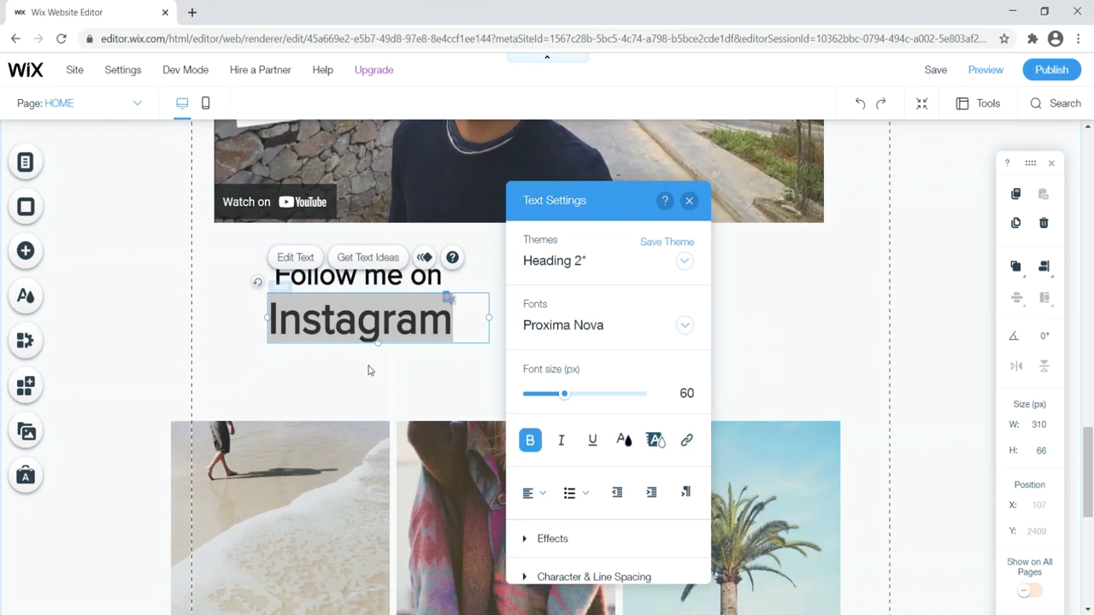
{"action": "left_click", "coordinate": [689, 200]}
{"action": "left_click", "coordinate": [206, 290]}
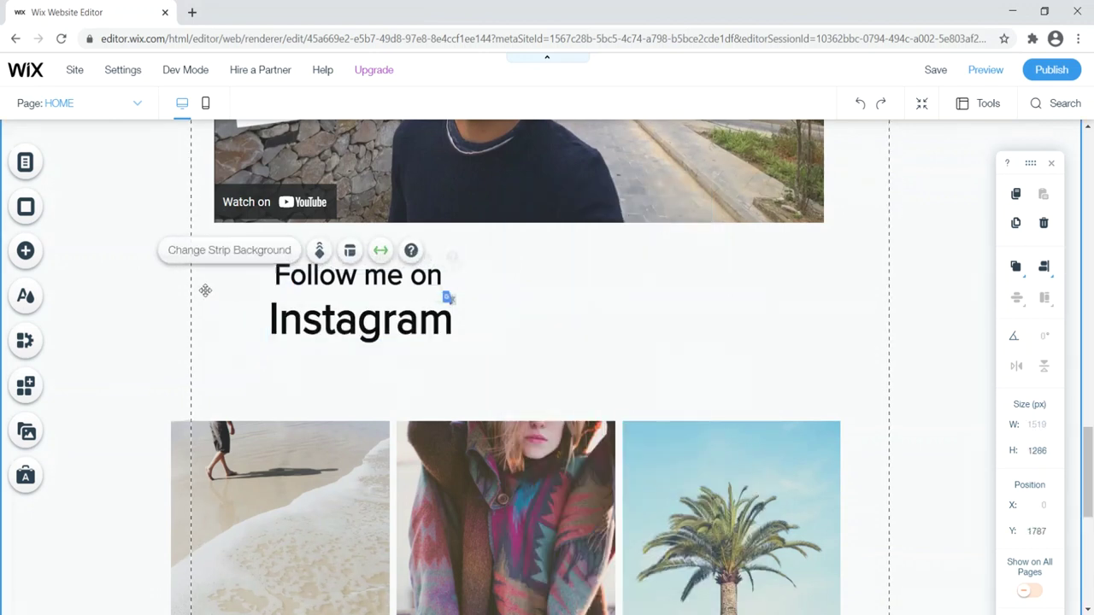
{"action": "left_click_drag", "start_coordinate": [313, 278], "coordinate": [305, 275]}
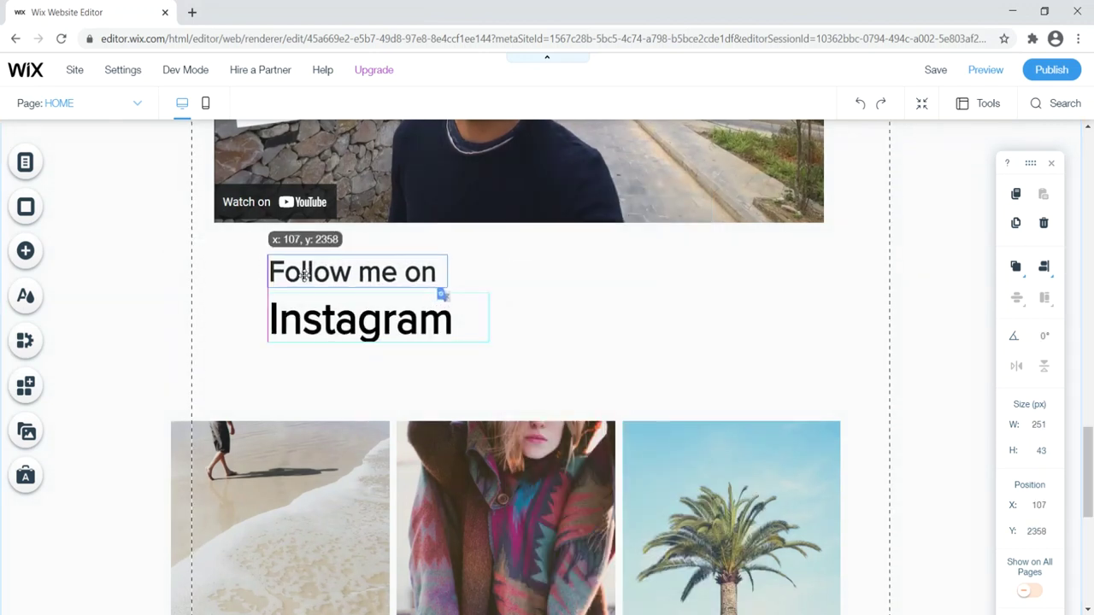
{"action": "left_click", "coordinate": [423, 323]}
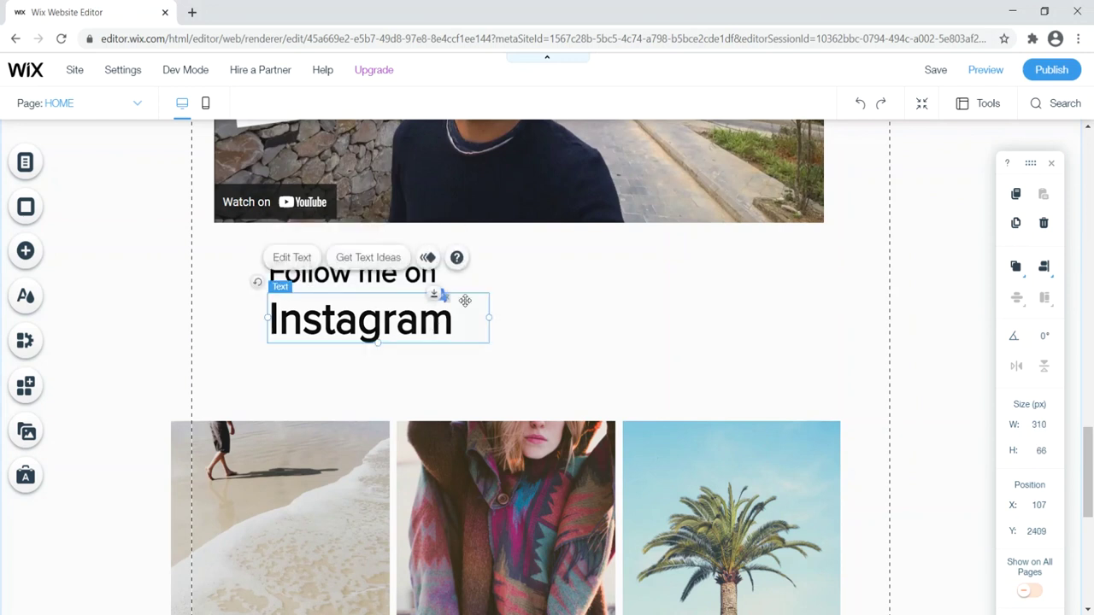
{"action": "left_click", "coordinate": [213, 259]}
Add a Heading 2 containing the Instagram account handle and enlarge its text
{"action": "left_click", "coordinate": [25, 250]}
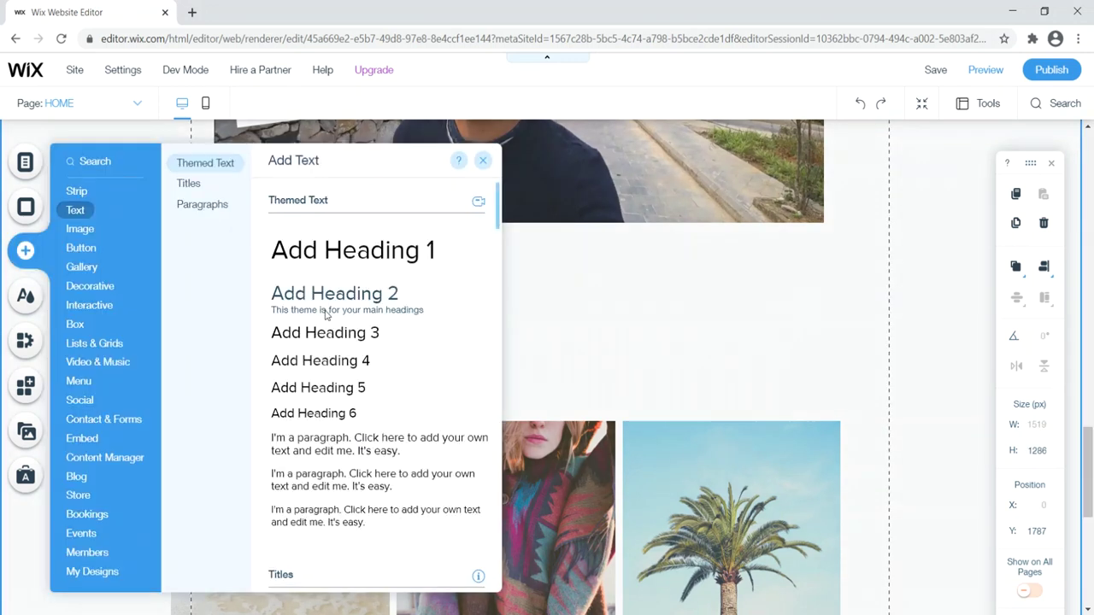
{"action": "left_click", "coordinate": [309, 295]}
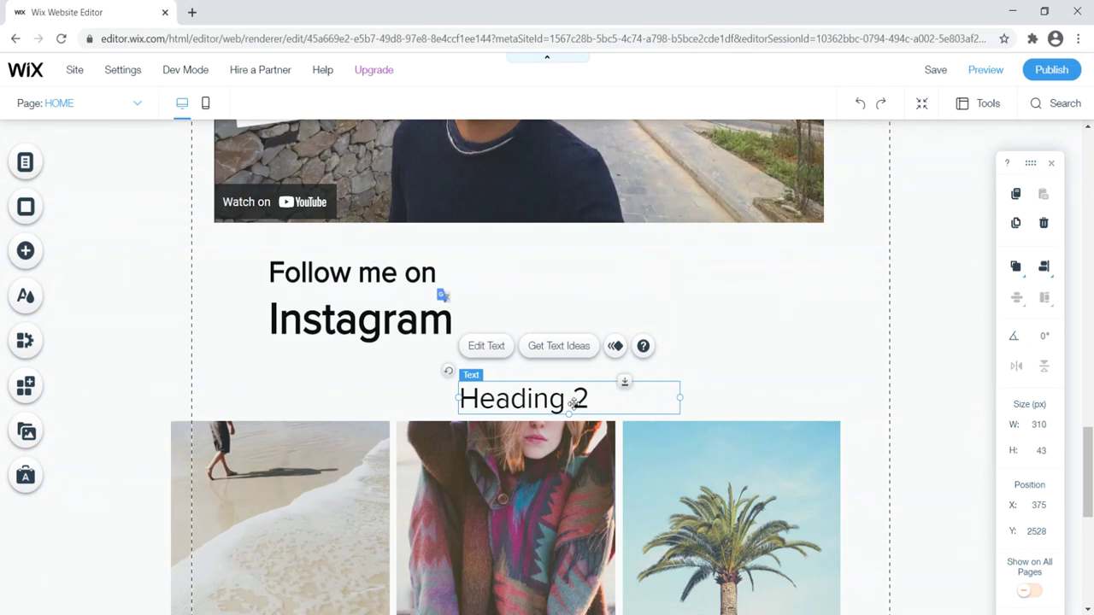
{"action": "double_click", "coordinate": [573, 404]}
{"action": "type", "text": "@"}
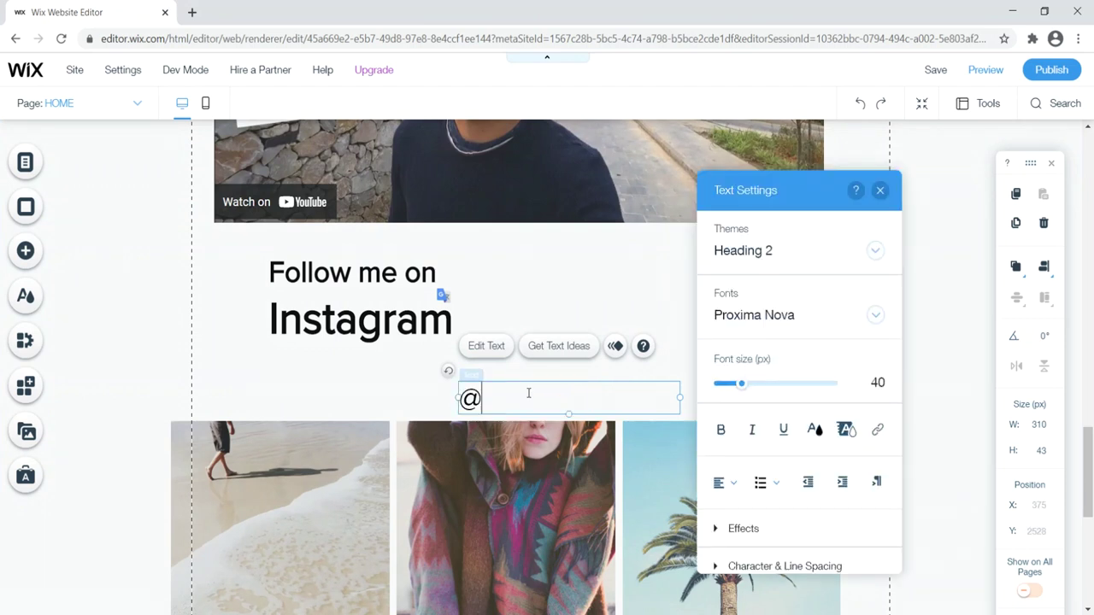
{"action": "type", "text": "edgeofdavid"}
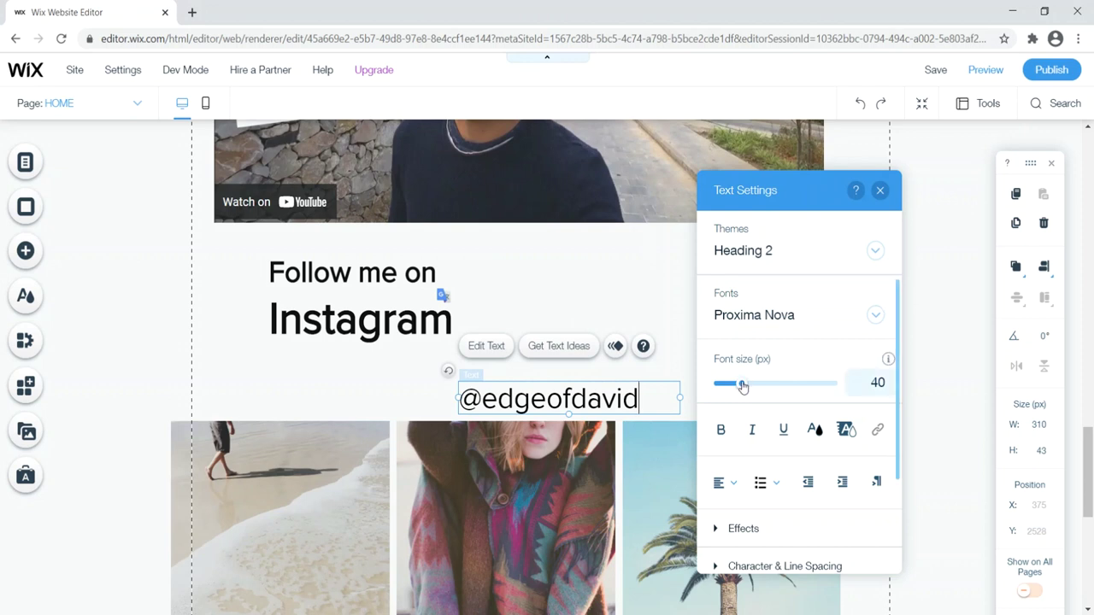
{"action": "left_click_drag", "start_coordinate": [743, 386], "coordinate": [793, 384]}
{"action": "left_click_drag", "start_coordinate": [641, 400], "coordinate": [460, 399]}
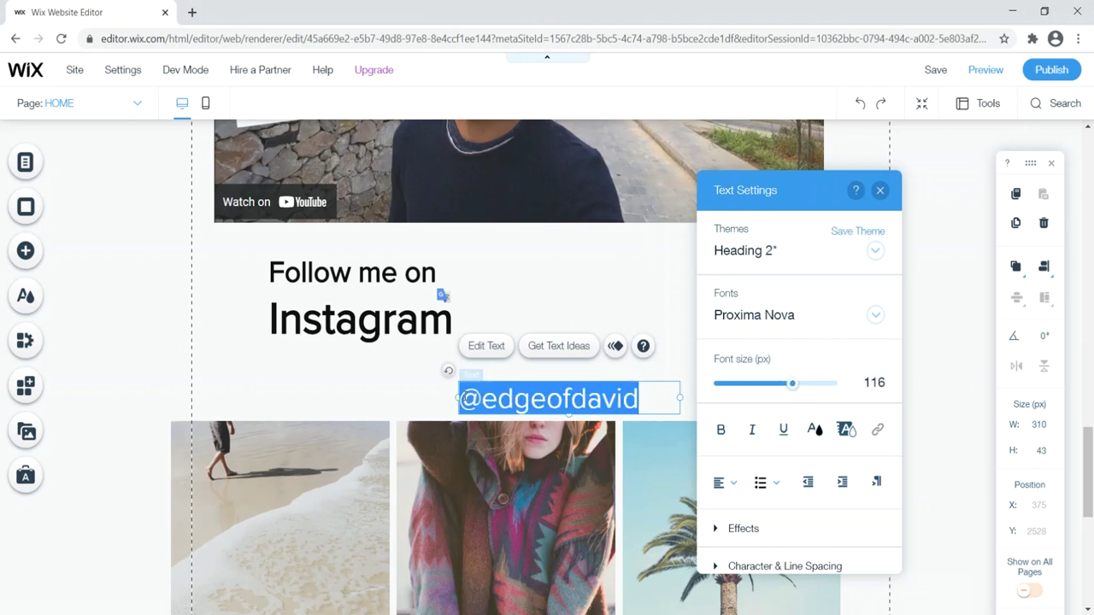
{"action": "left_click_drag", "start_coordinate": [738, 388], "coordinate": [780, 383]}
{"action": "left_click", "coordinate": [880, 191]}
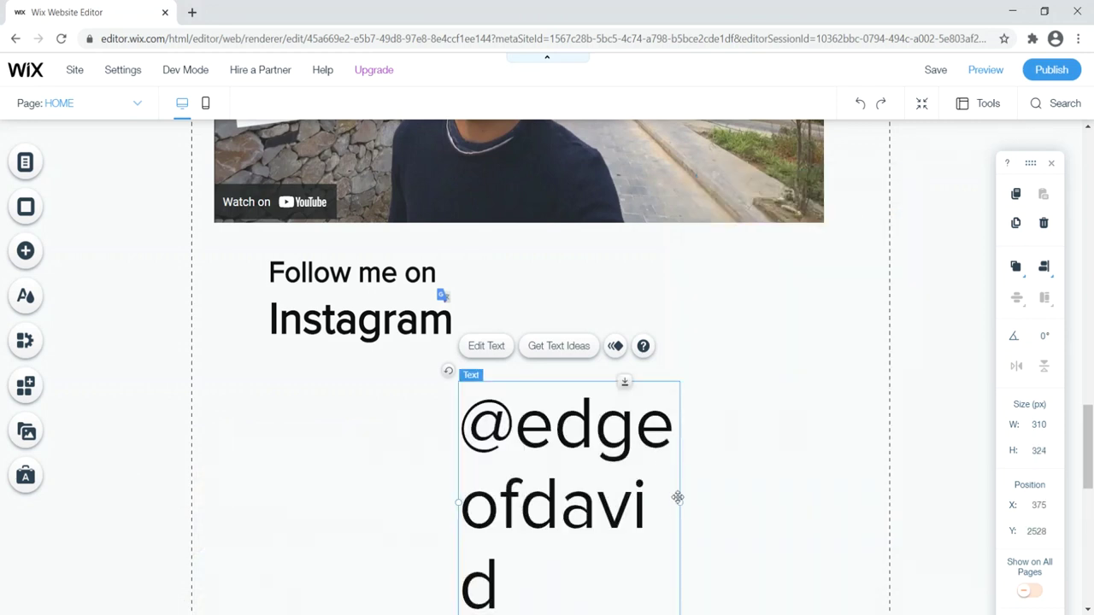
Widen the handle to one line, set it to 80 px, and place it beside 'Instagram'
{"action": "left_click_drag", "start_coordinate": [680, 504], "coordinate": [960, 466]}
{"action": "left_click_drag", "start_coordinate": [682, 386], "coordinate": [675, 267]}
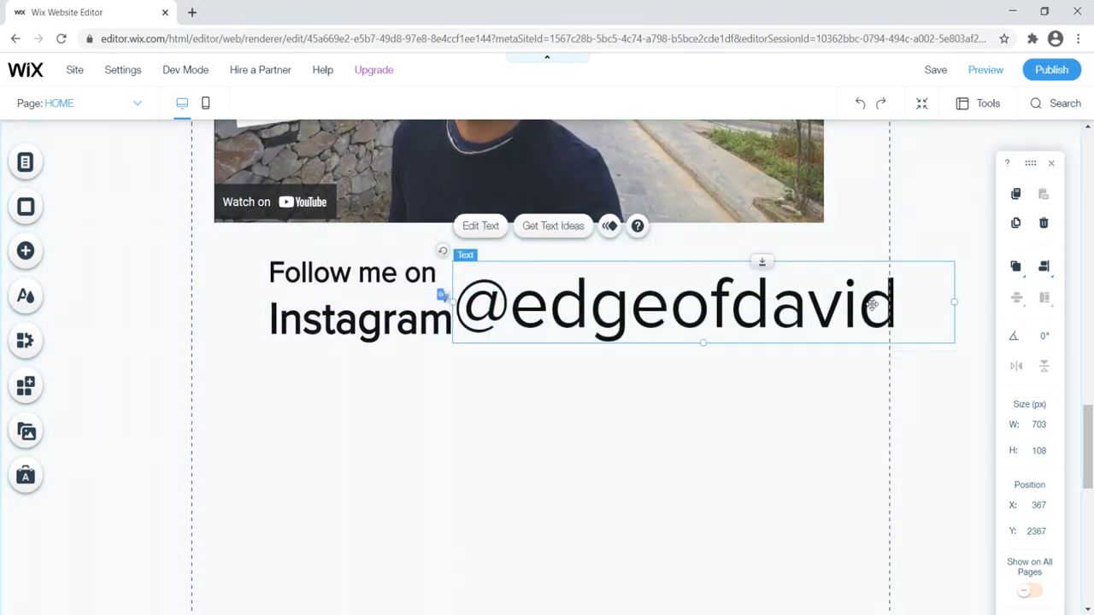
{"action": "double_click", "coordinate": [912, 302]}
{"action": "left_click_drag", "start_coordinate": [912, 302], "coordinate": [451, 306]}
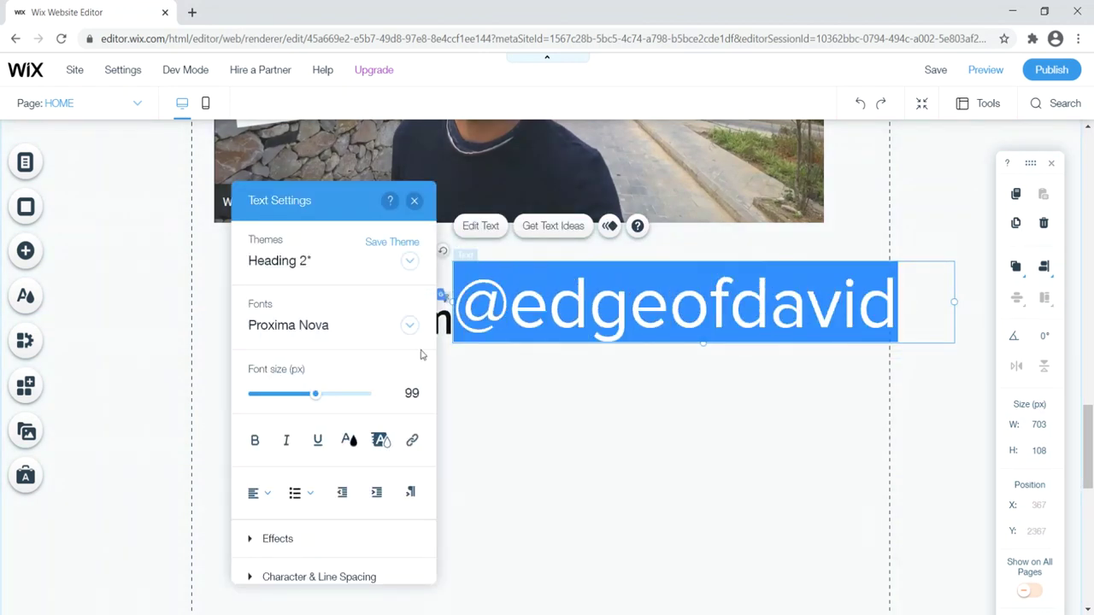
{"action": "left_click_drag", "start_coordinate": [316, 399], "coordinate": [304, 399]}
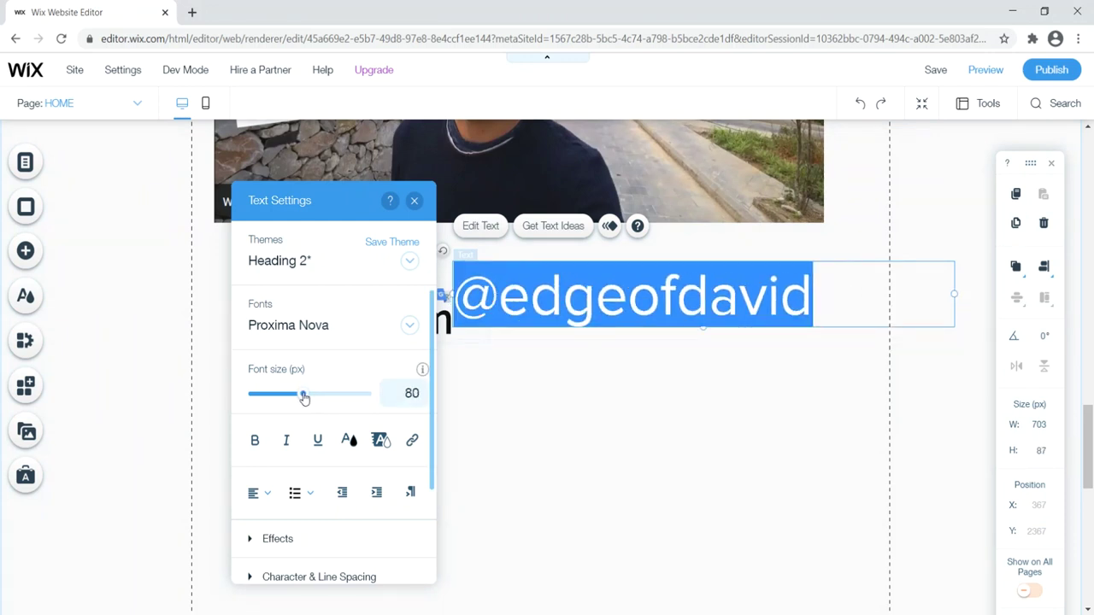
{"action": "left_click", "coordinate": [413, 200]}
{"action": "left_click_drag", "start_coordinate": [638, 290], "coordinate": [652, 299]}
{"action": "left_click", "coordinate": [236, 295]}
Move the Instagram feed up and right, then stretch the background strip taller
{"action": "scroll", "coordinate": [237, 300], "scroll_direction": "down", "scroll_amount": 5}
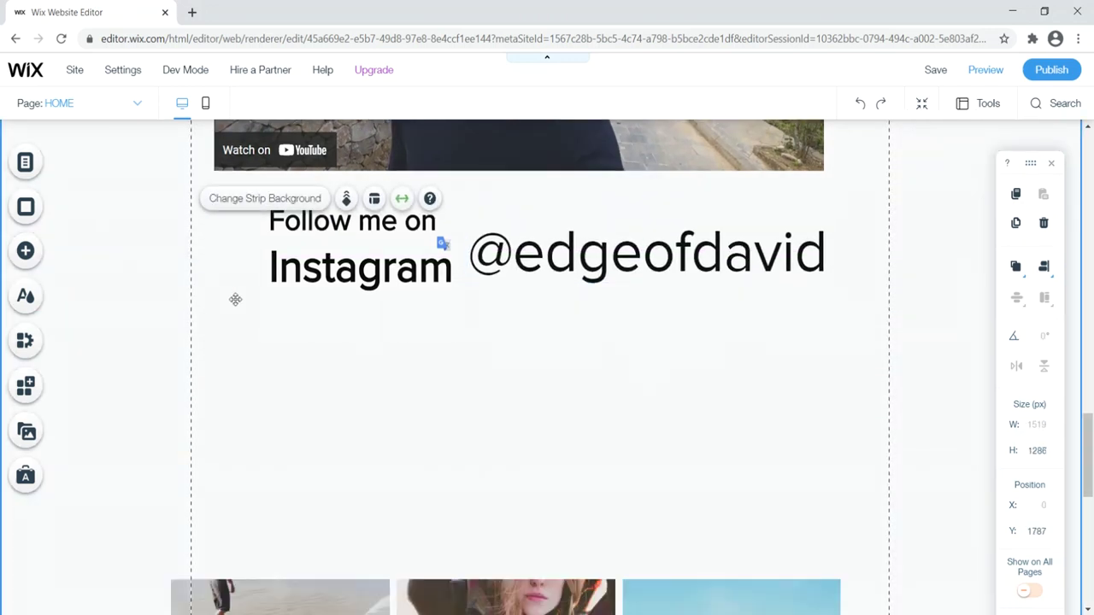
{"action": "scroll", "coordinate": [372, 325], "scroll_direction": "down", "scroll_amount": 2}
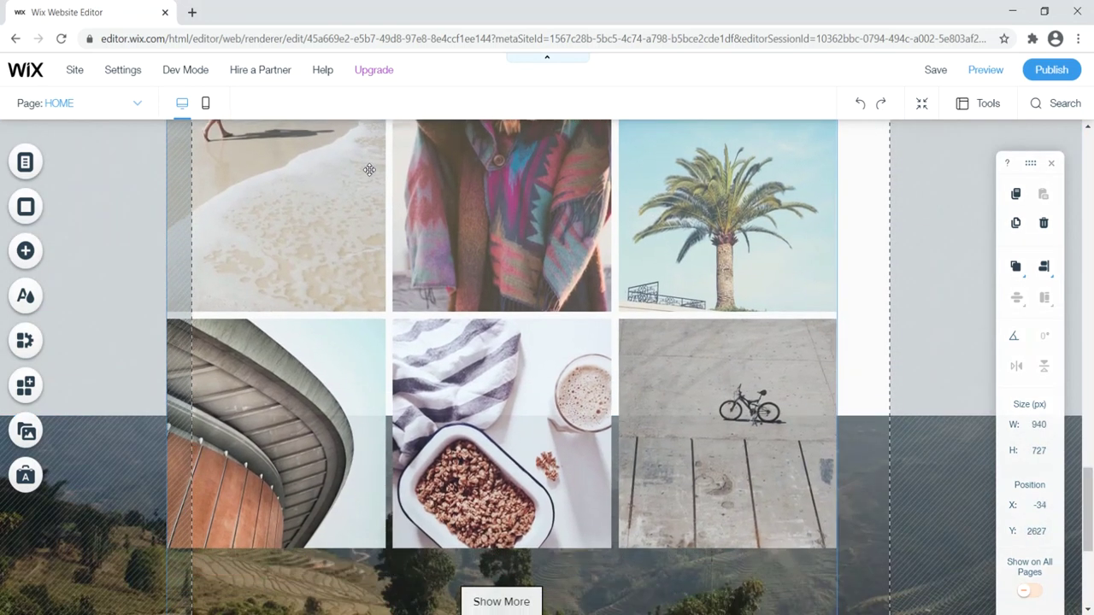
{"action": "left_click", "coordinate": [370, 256]}
{"action": "scroll", "coordinate": [366, 409], "scroll_direction": "up", "scroll_amount": 3}
{"action": "left_click_drag", "start_coordinate": [362, 452], "coordinate": [403, 354]}
{"action": "left_click_drag", "start_coordinate": [197, 309], "coordinate": [197, 310]}
{"action": "scroll", "coordinate": [449, 398], "scroll_direction": "down", "scroll_amount": 3}
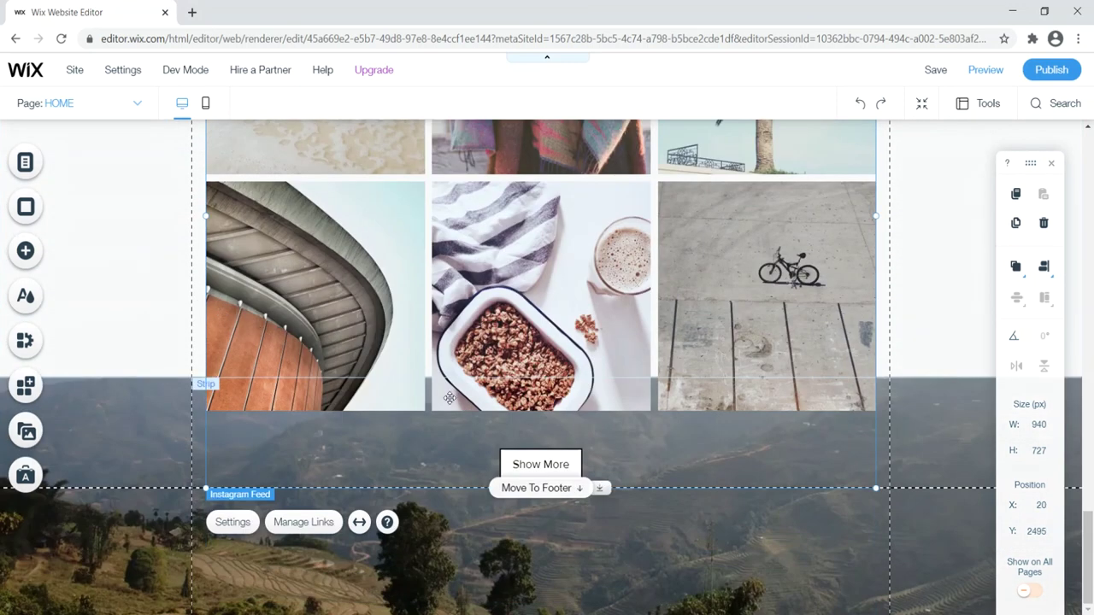
{"action": "left_click", "coordinate": [179, 282]}
{"action": "left_click_drag", "start_coordinate": [597, 378], "coordinate": [597, 504]}
Fine-tune the Instagram feed's position within the strip
{"action": "left_click_drag", "start_coordinate": [393, 326], "coordinate": [398, 264]}
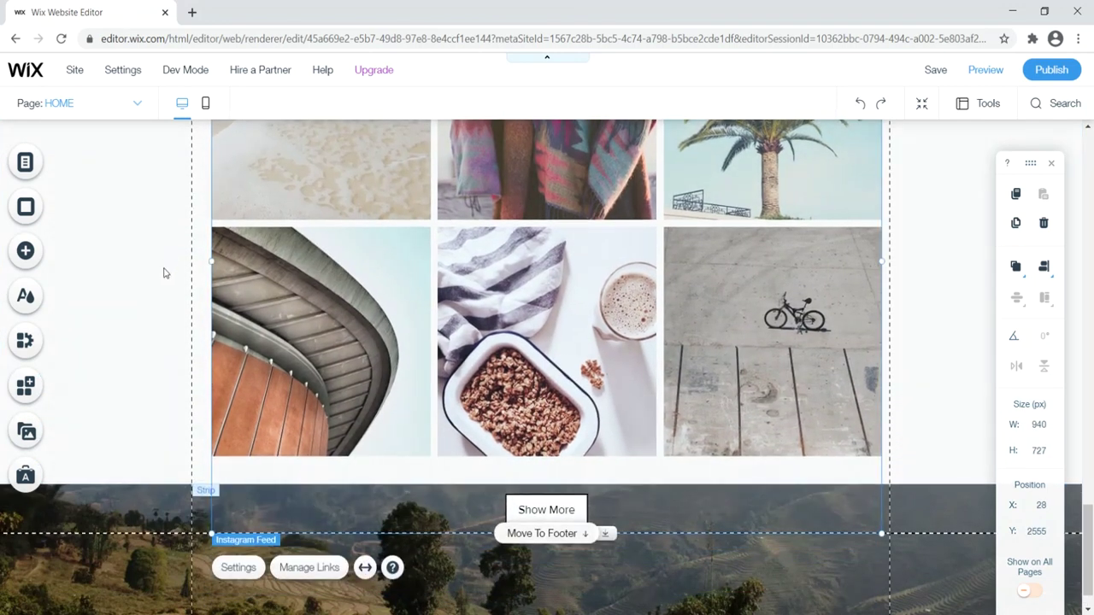
{"action": "scroll", "coordinate": [165, 273], "scroll_direction": "up", "scroll_amount": 3}
{"action": "left_click_drag", "start_coordinate": [428, 424], "coordinate": [422, 396]}
{"action": "scroll", "coordinate": [149, 306], "scroll_direction": "up", "scroll_amount": 10}
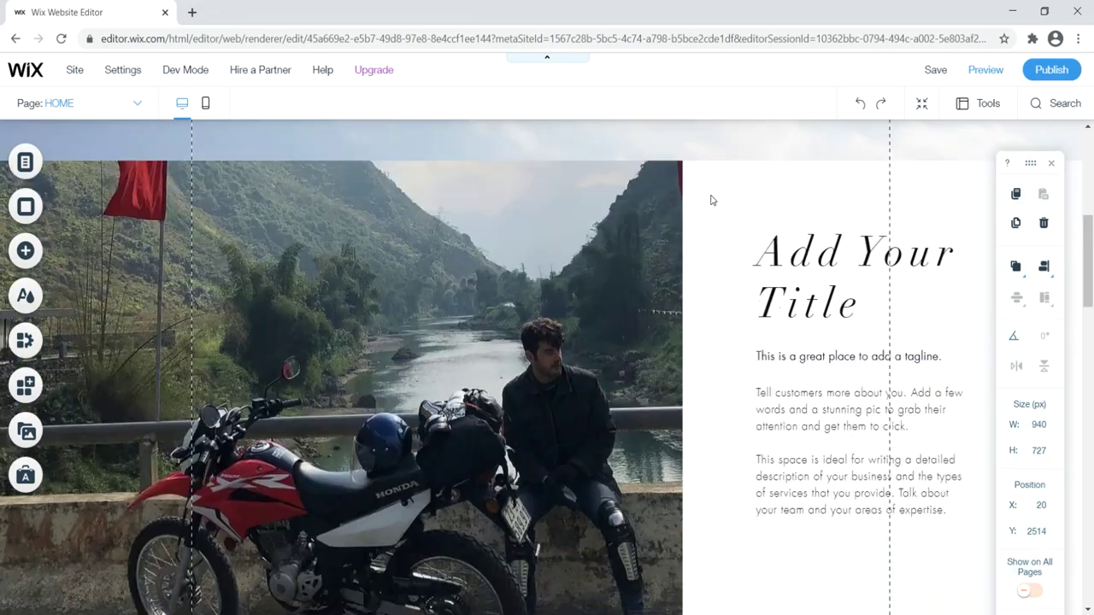
{"action": "scroll", "coordinate": [710, 200], "scroll_direction": "down", "scroll_amount": 10}
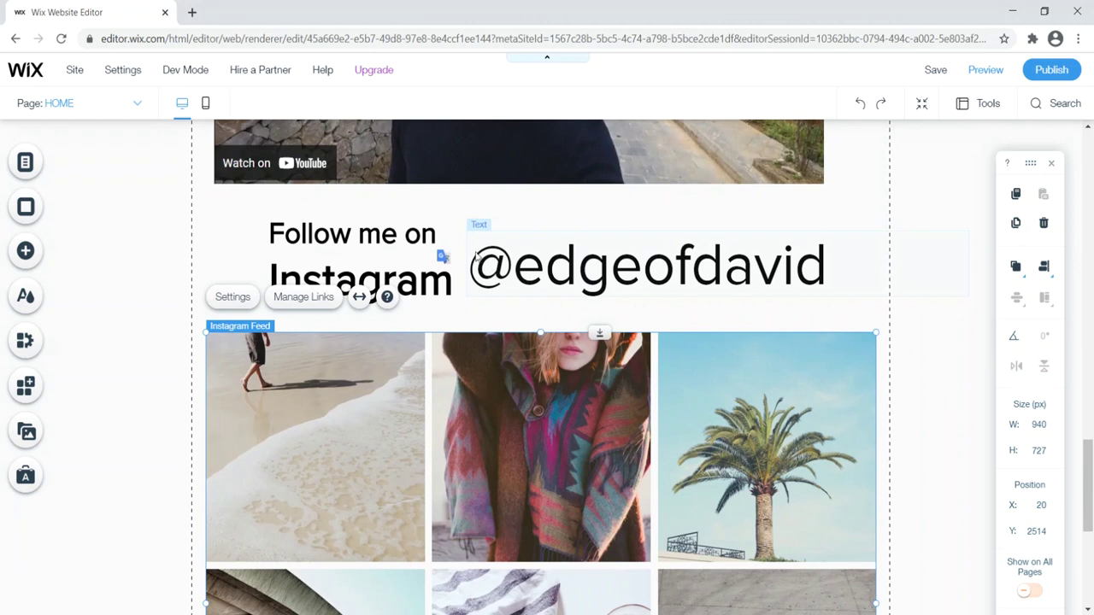
{"action": "left_click_drag", "start_coordinate": [472, 382], "coordinate": [474, 454]}
Line up 'Follow me on' and 'Instagram' at X 99 with the handle beside them
{"action": "left_click", "coordinate": [380, 288]}
{"action": "left_click_drag", "start_coordinate": [381, 288], "coordinate": [375, 325]}
{"action": "left_click", "coordinate": [376, 233]}
{"action": "left_click_drag", "start_coordinate": [376, 233], "coordinate": [371, 277]}
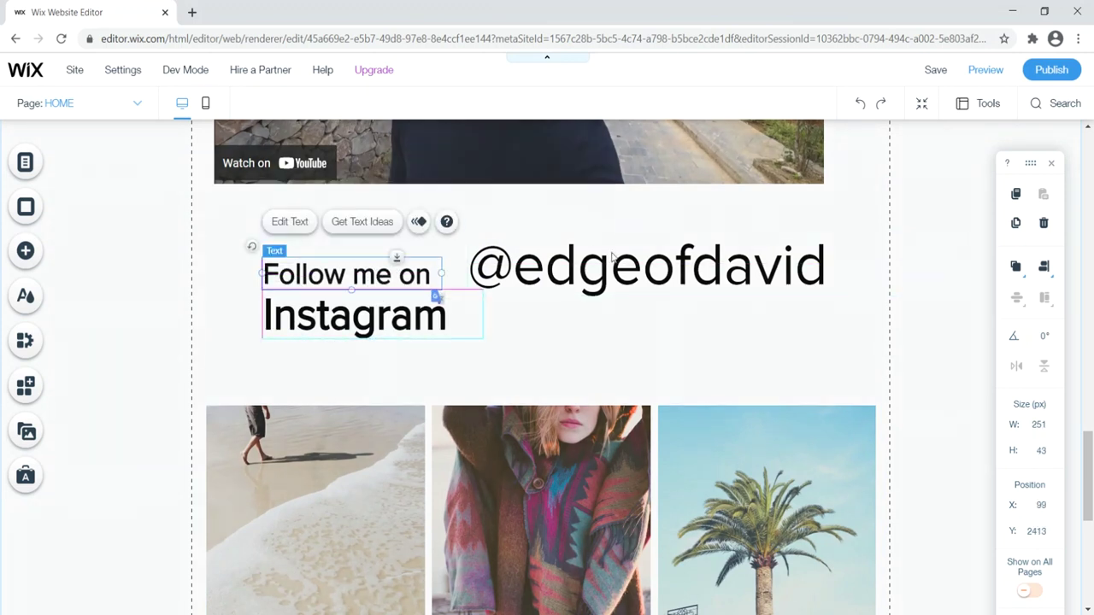
{"action": "left_click", "coordinate": [613, 265]}
{"action": "left_click_drag", "start_coordinate": [614, 265], "coordinate": [609, 293]}
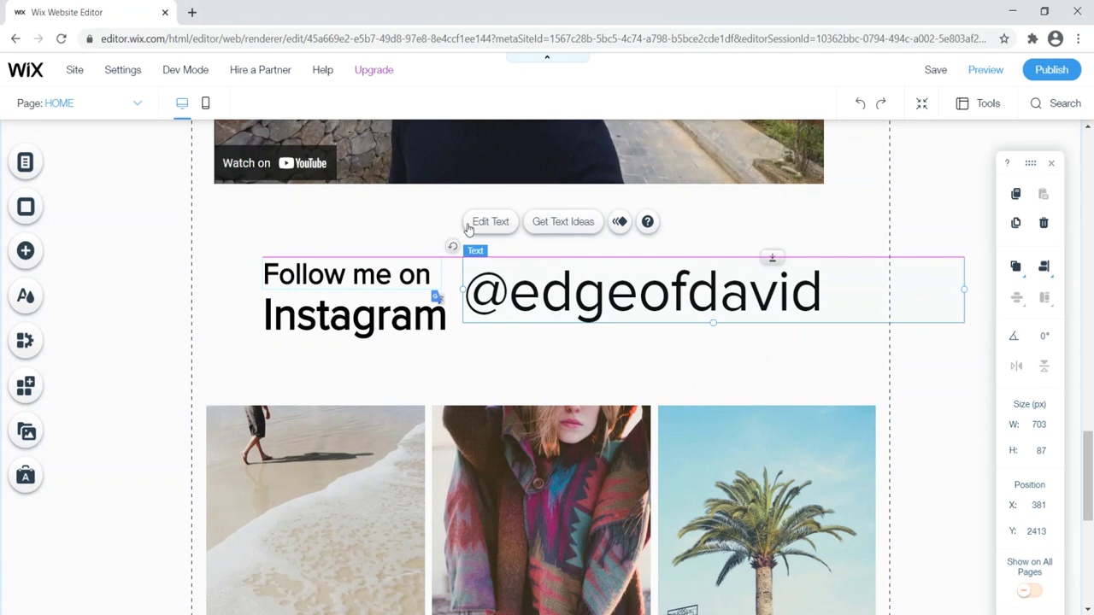
{"action": "left_click", "coordinate": [215, 237]}
{"action": "scroll", "coordinate": [627, 335], "scroll_direction": "up", "scroll_amount": 3}
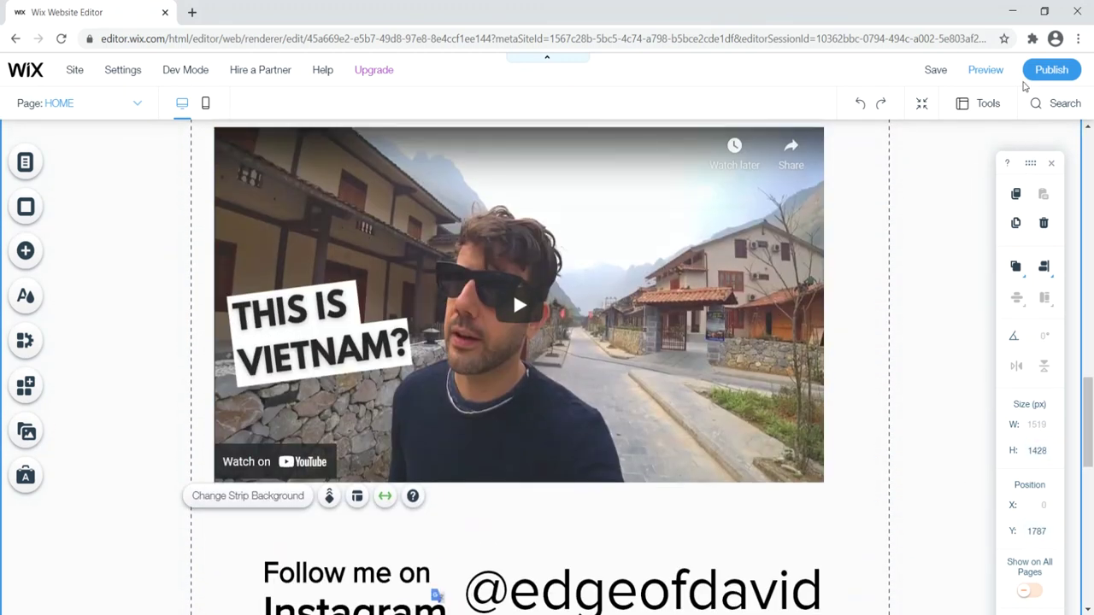
Preview the homepage, scroll through it, then return to the editor's page list
{"action": "left_click", "coordinate": [985, 72]}
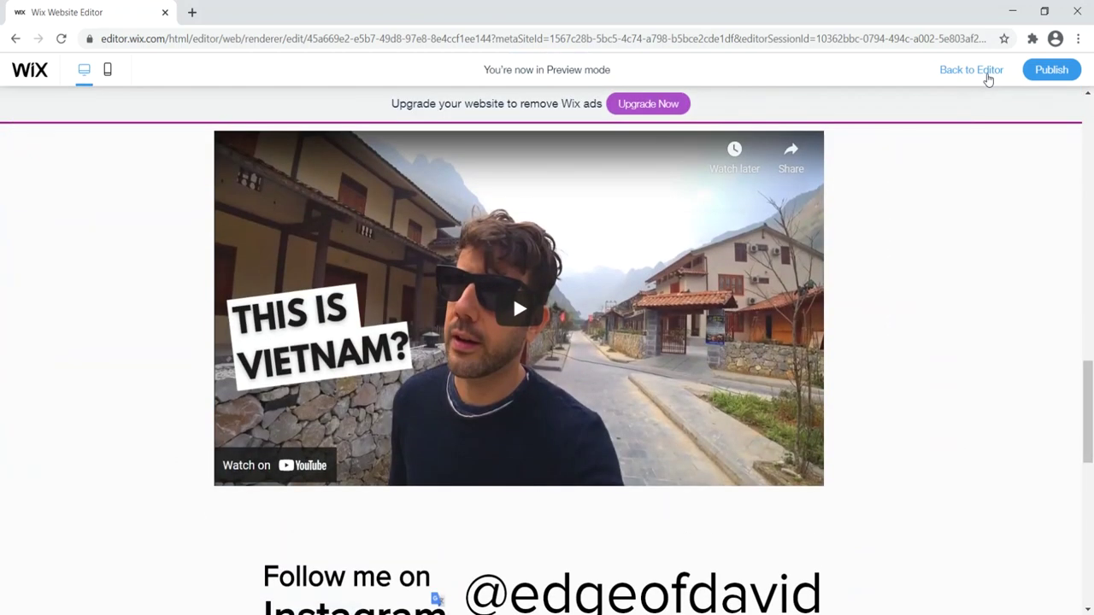
{"action": "left_click_drag", "start_coordinate": [1088, 409], "coordinate": [1090, 546]}
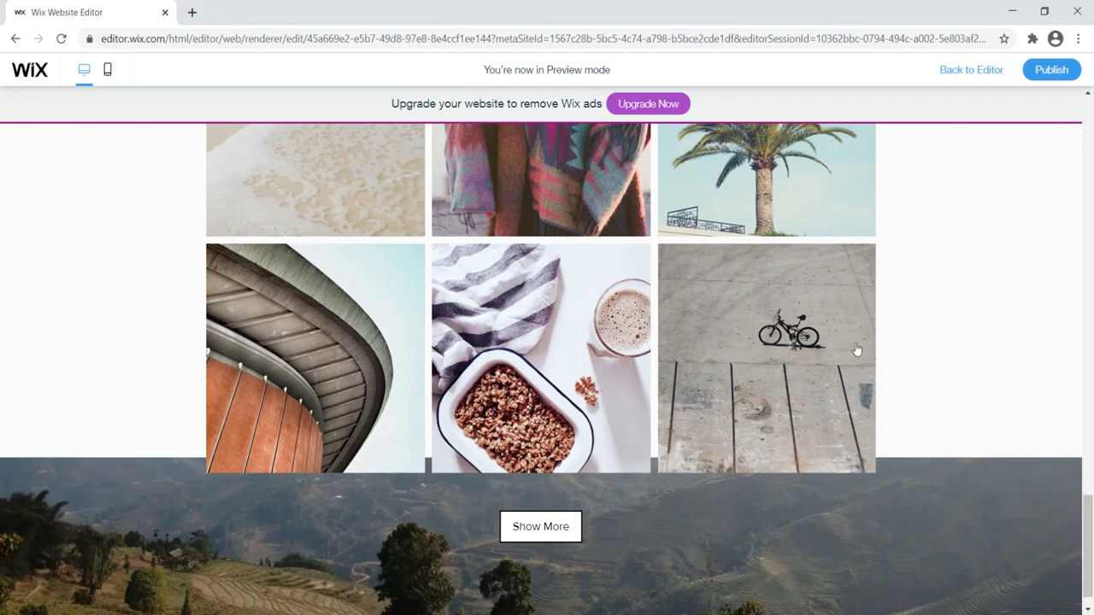
{"action": "left_click_drag", "start_coordinate": [1092, 453], "coordinate": [1089, 541]}
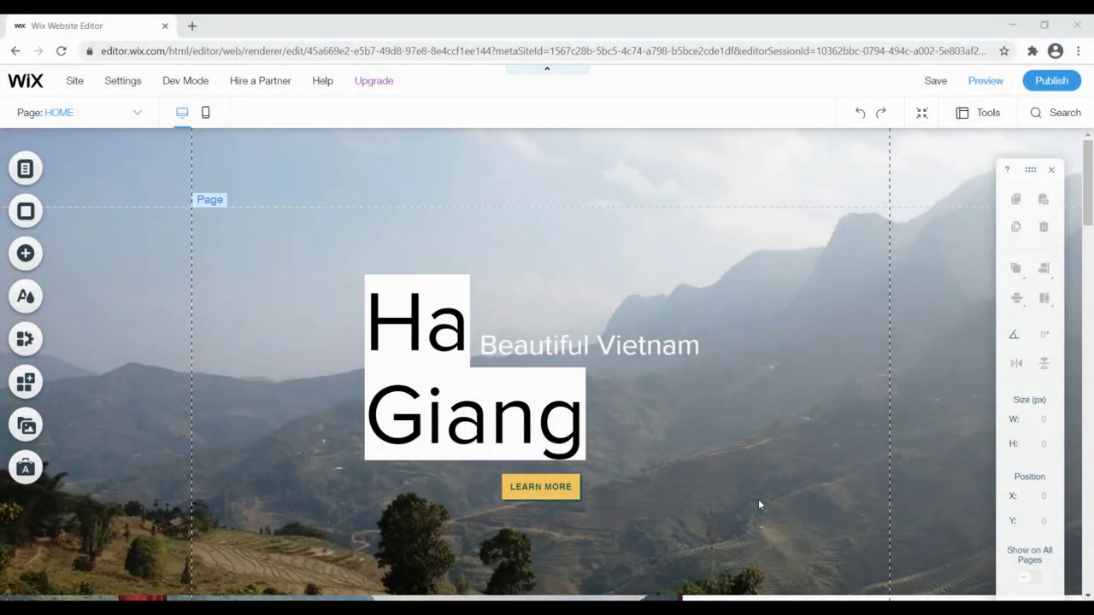
{"action": "left_click_drag", "start_coordinate": [1089, 182], "coordinate": [1082, 555]}
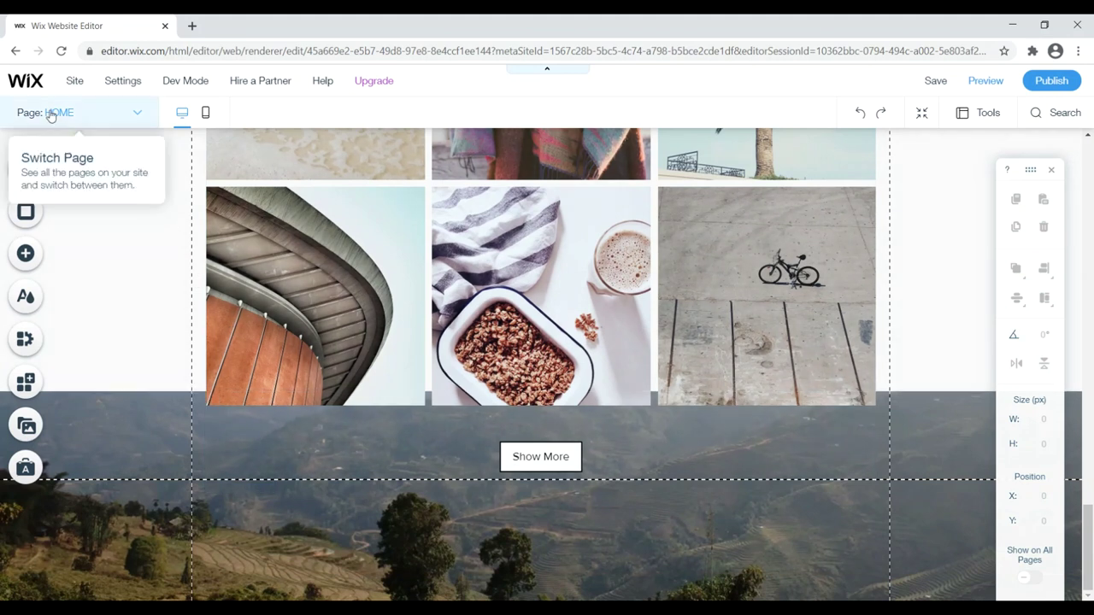
{"action": "left_click", "coordinate": [118, 122]}
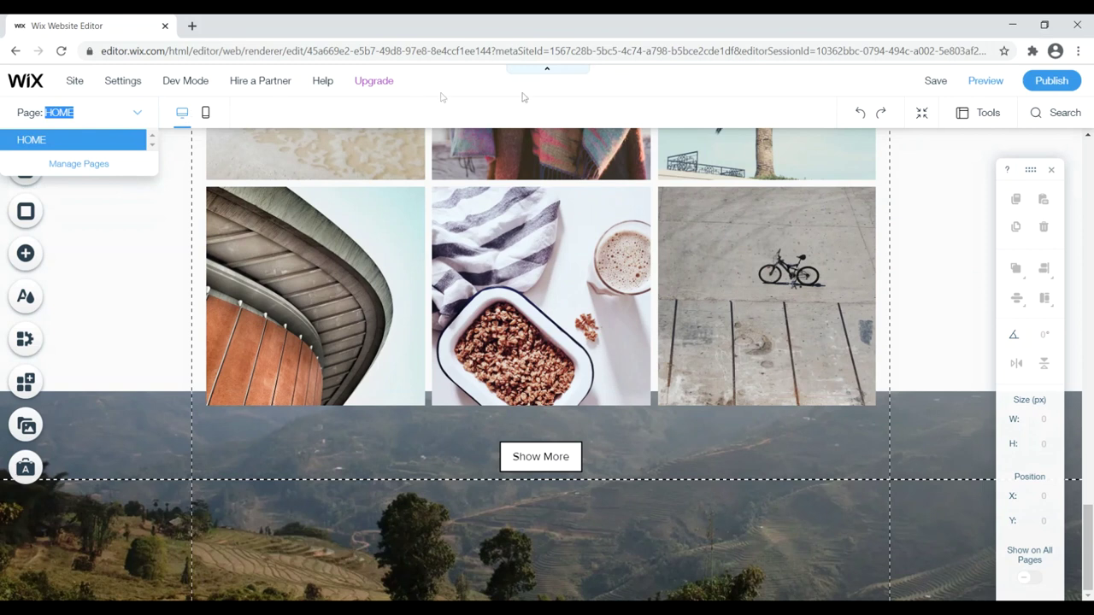
Add the plain Wix Blog, creating a Blog page with sample posts
{"action": "left_click", "coordinate": [704, 89]}
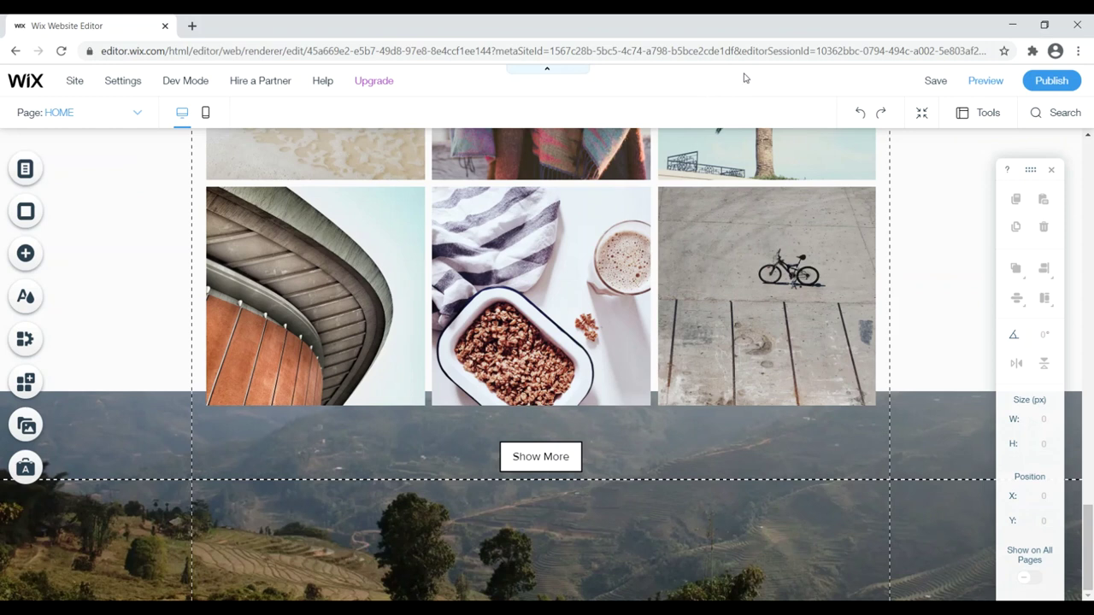
{"action": "left_click", "coordinate": [24, 254]}
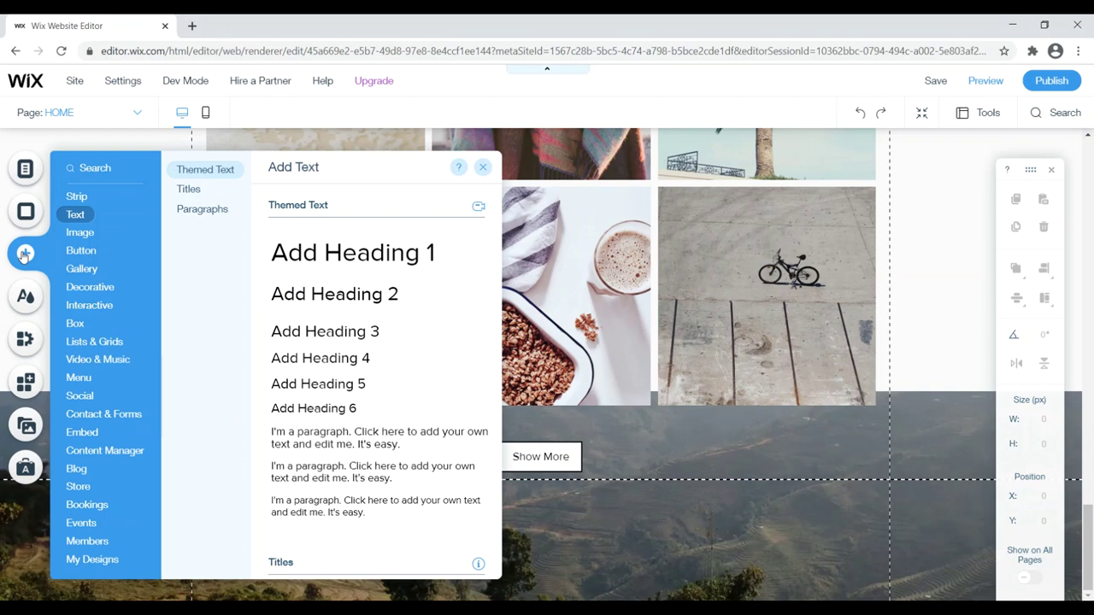
{"action": "left_click", "coordinate": [76, 470]}
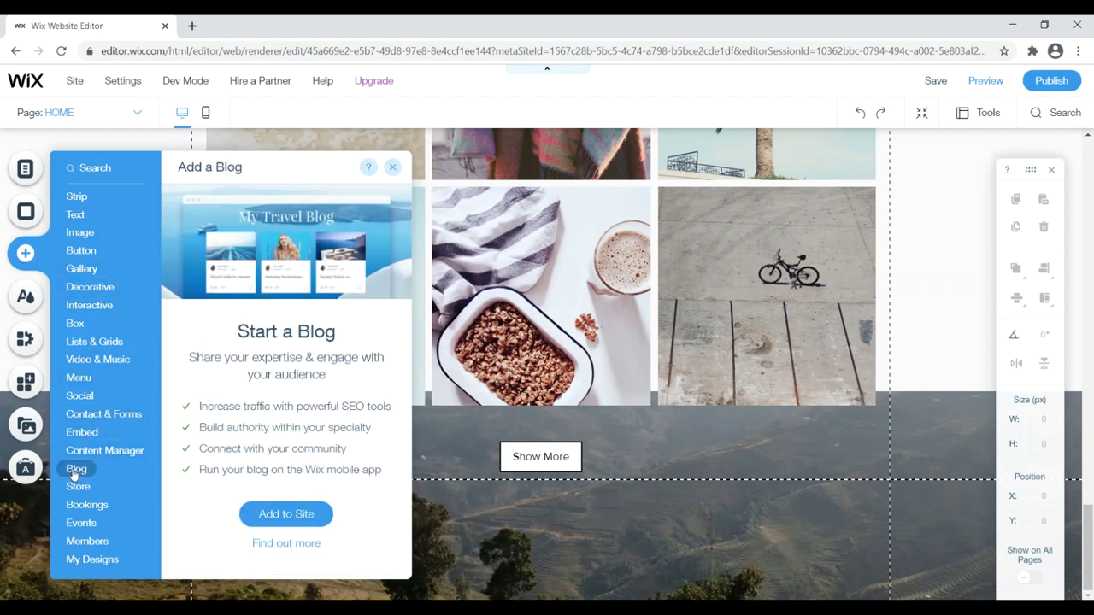
{"action": "left_click", "coordinate": [296, 516]}
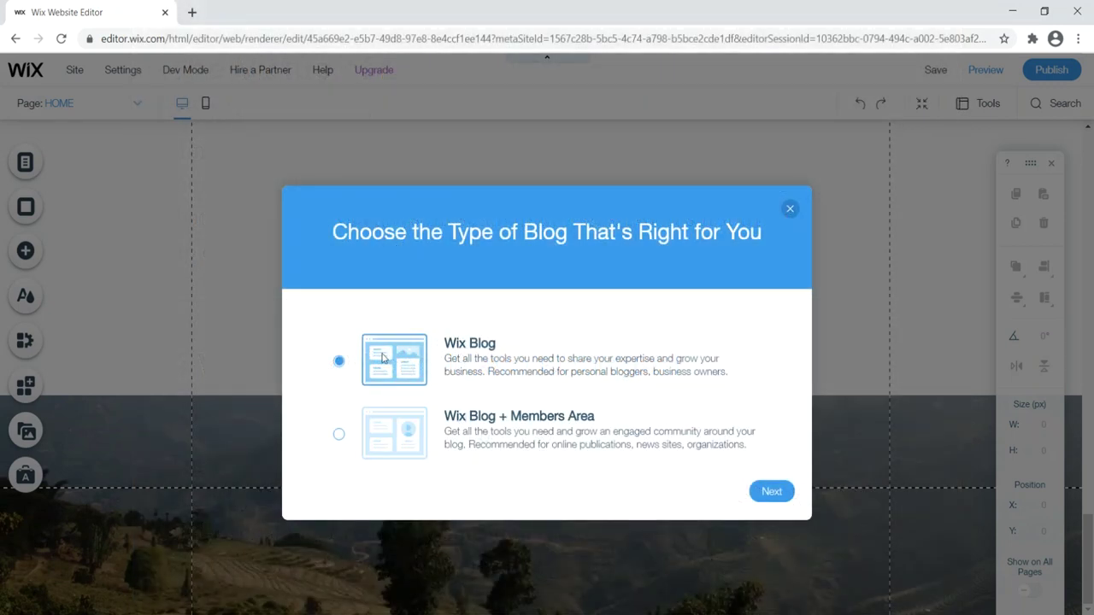
{"action": "left_click", "coordinate": [783, 489]}
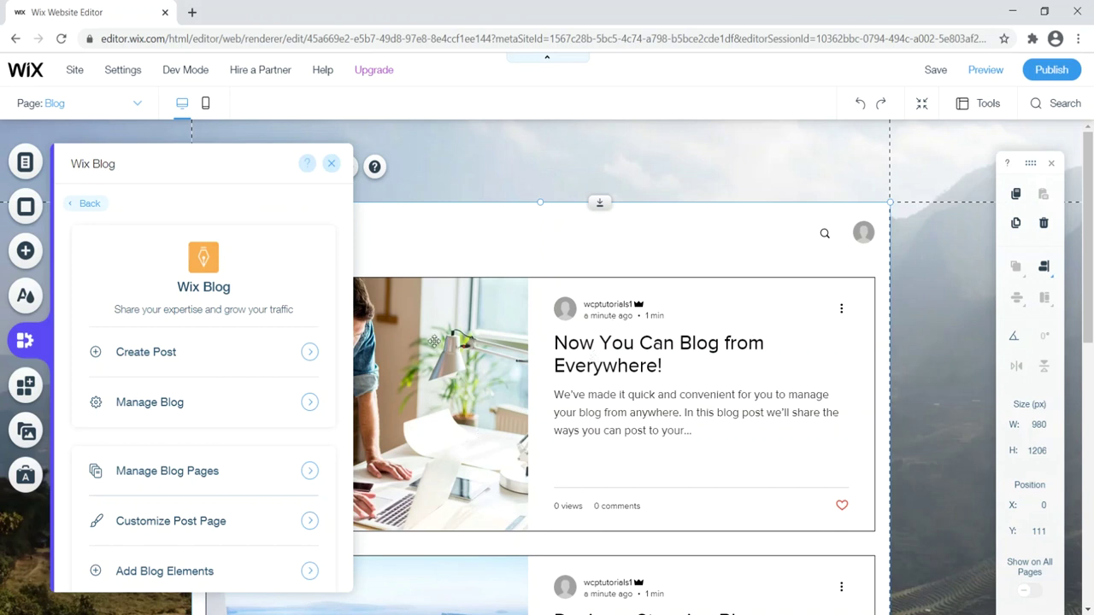
{"action": "left_click", "coordinate": [332, 167]}
{"action": "left_click_drag", "start_coordinate": [1091, 185], "coordinate": [1090, 143]}
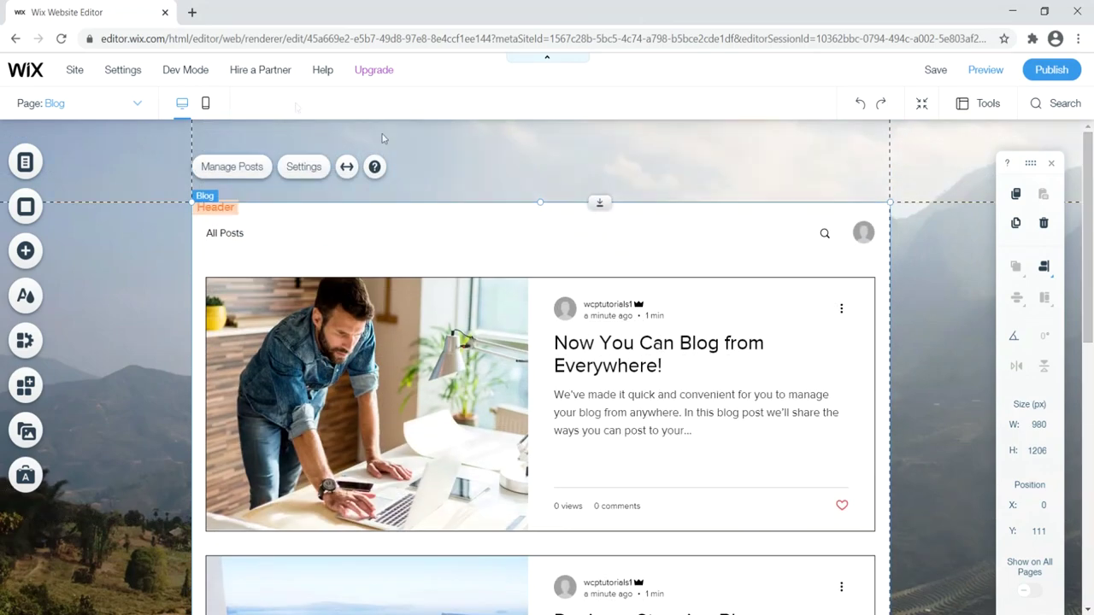
Switch back to the HOME page and scroll down to the Instagram gallery
{"action": "left_click", "coordinate": [83, 107]}
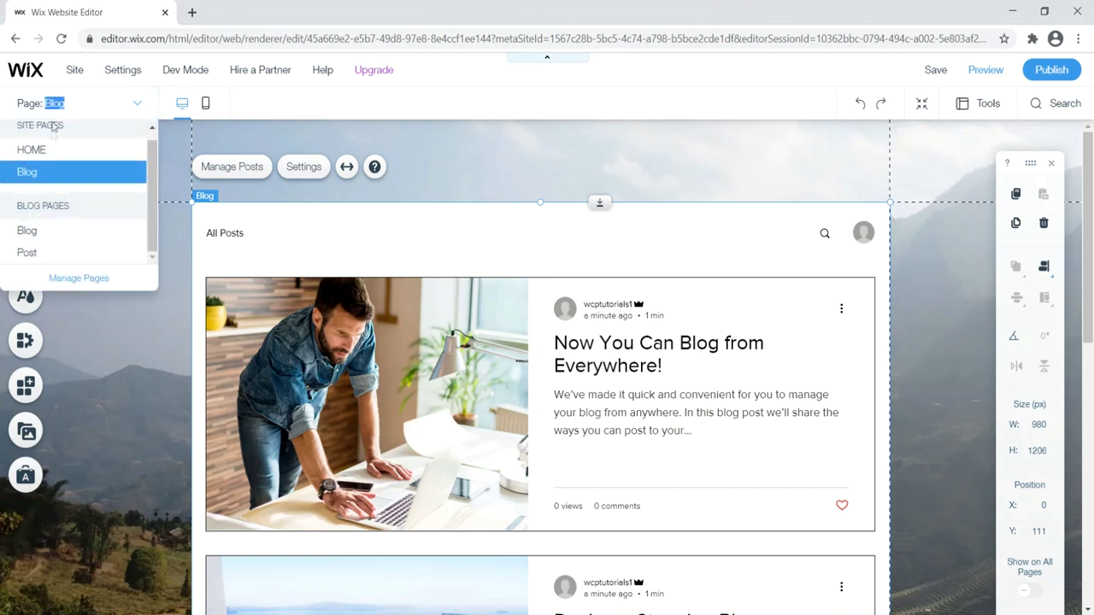
{"action": "left_click", "coordinate": [34, 151]}
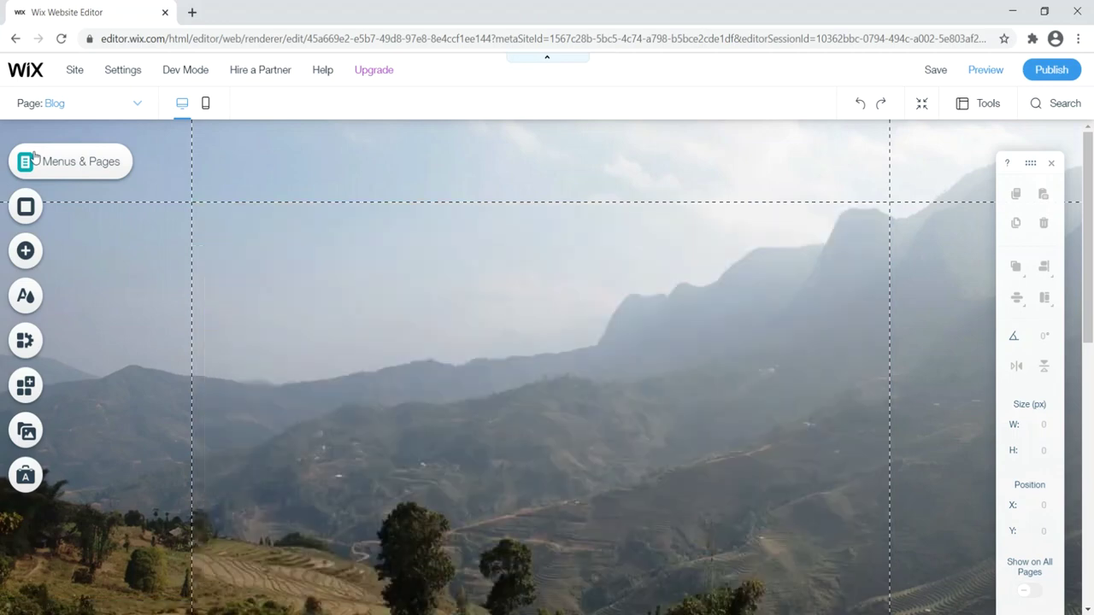
{"action": "scroll", "coordinate": [943, 225], "scroll_direction": "down", "scroll_amount": 10}
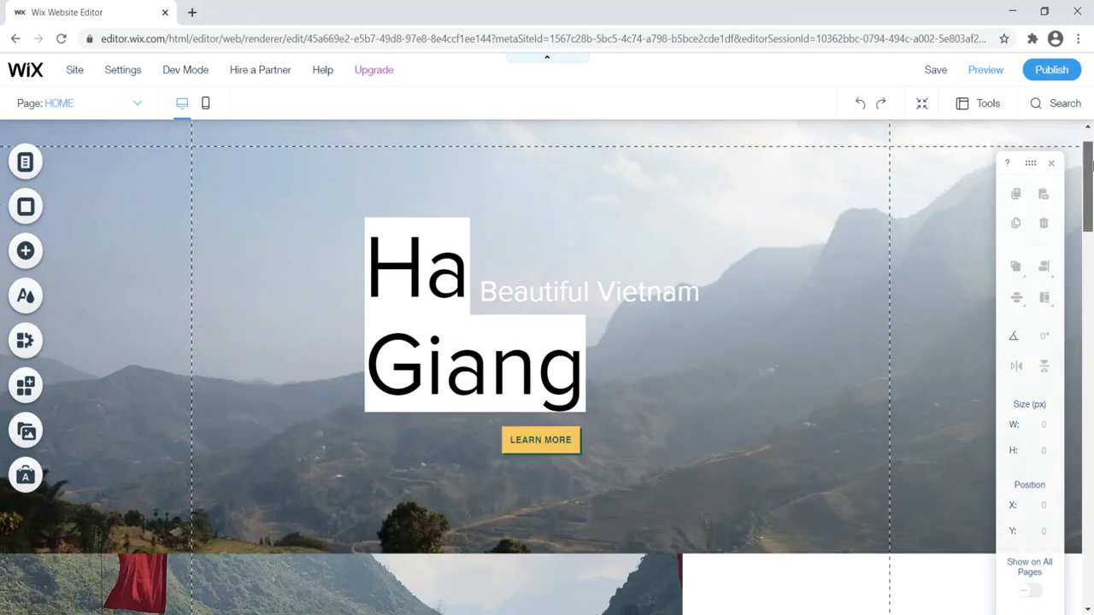
{"action": "scroll", "coordinate": [495, 577], "scroll_direction": "down", "scroll_amount": 10}
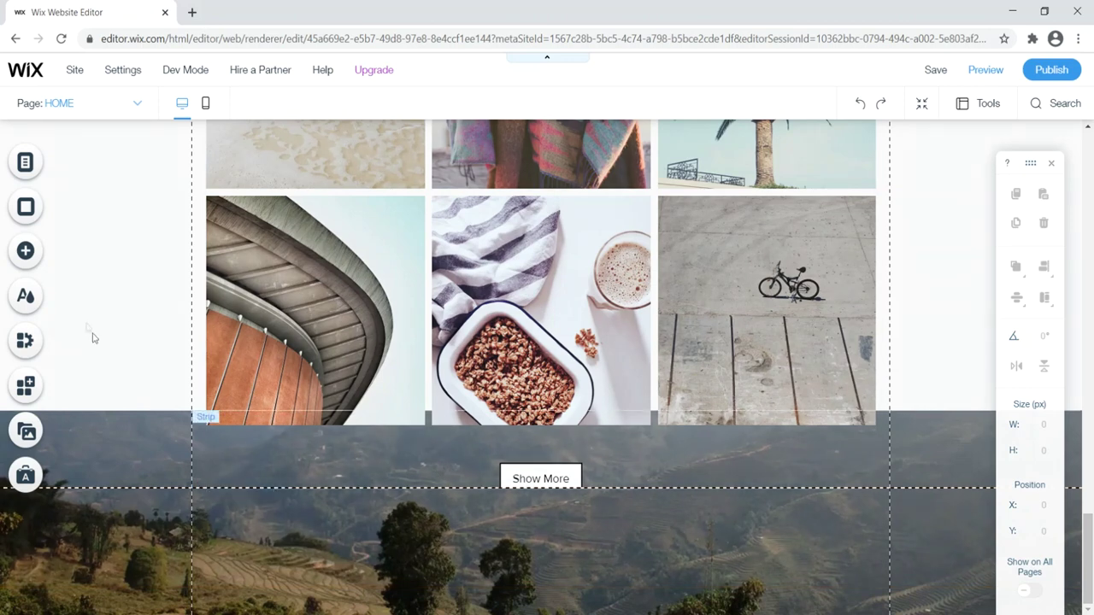
Add the three-column Post List (Large) blog element to the homepage
{"action": "left_click", "coordinate": [30, 257]}
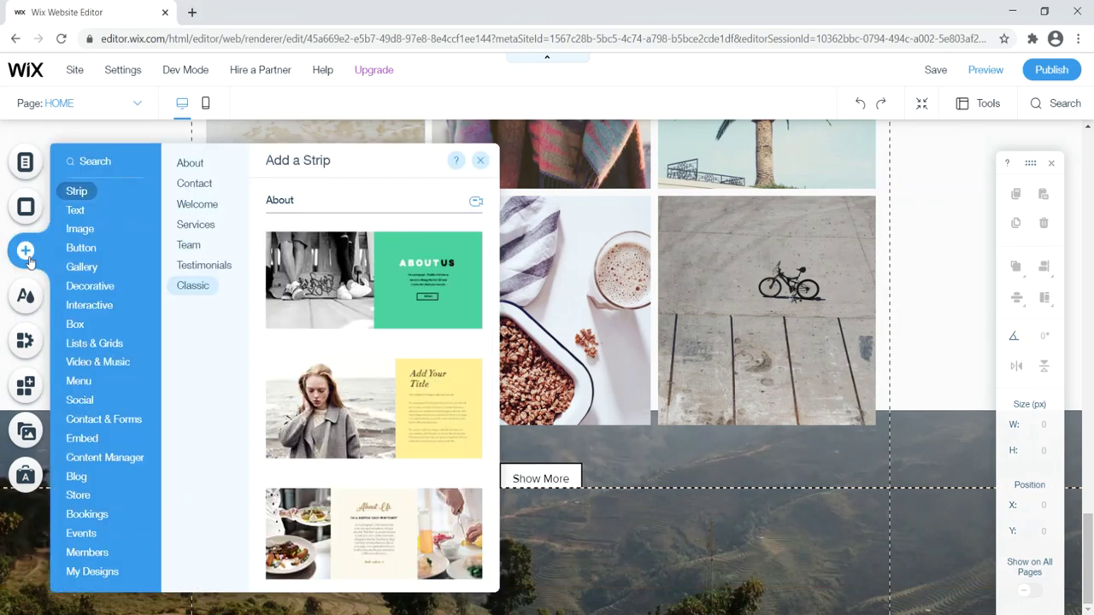
{"action": "left_click", "coordinate": [80, 266]}
{"action": "left_click", "coordinate": [78, 477]}
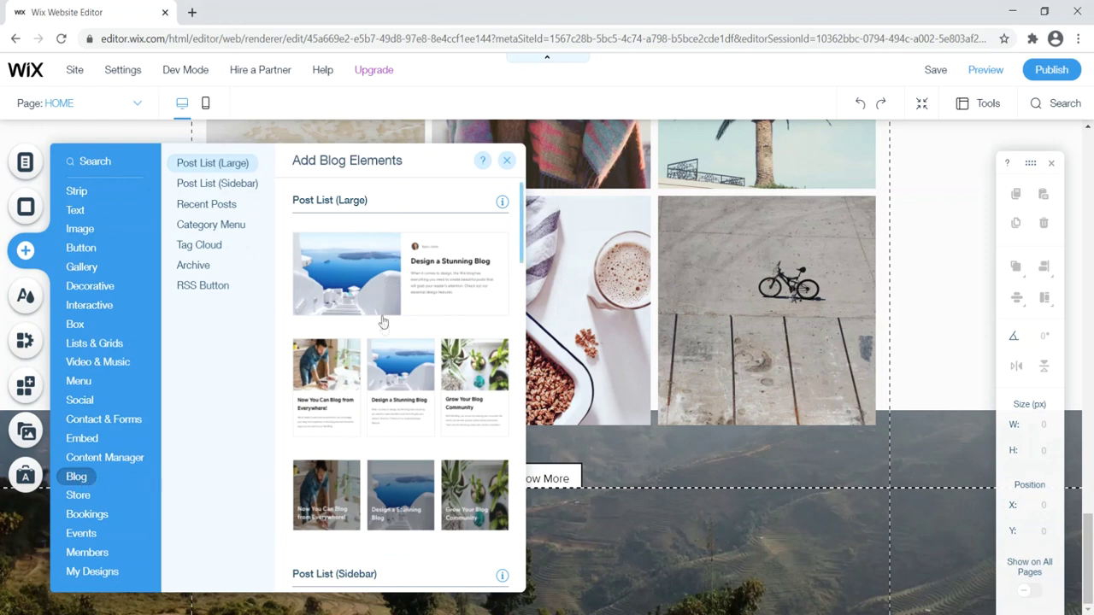
{"action": "scroll", "coordinate": [369, 385], "scroll_direction": "down", "scroll_amount": 1}
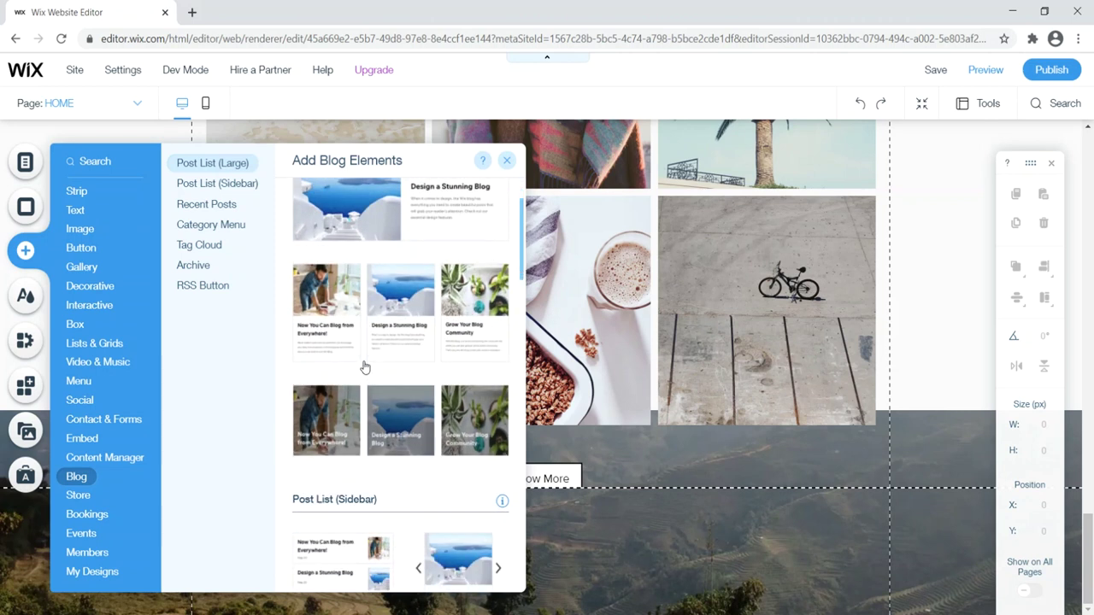
{"action": "scroll", "coordinate": [364, 376], "scroll_direction": "up", "scroll_amount": 1}
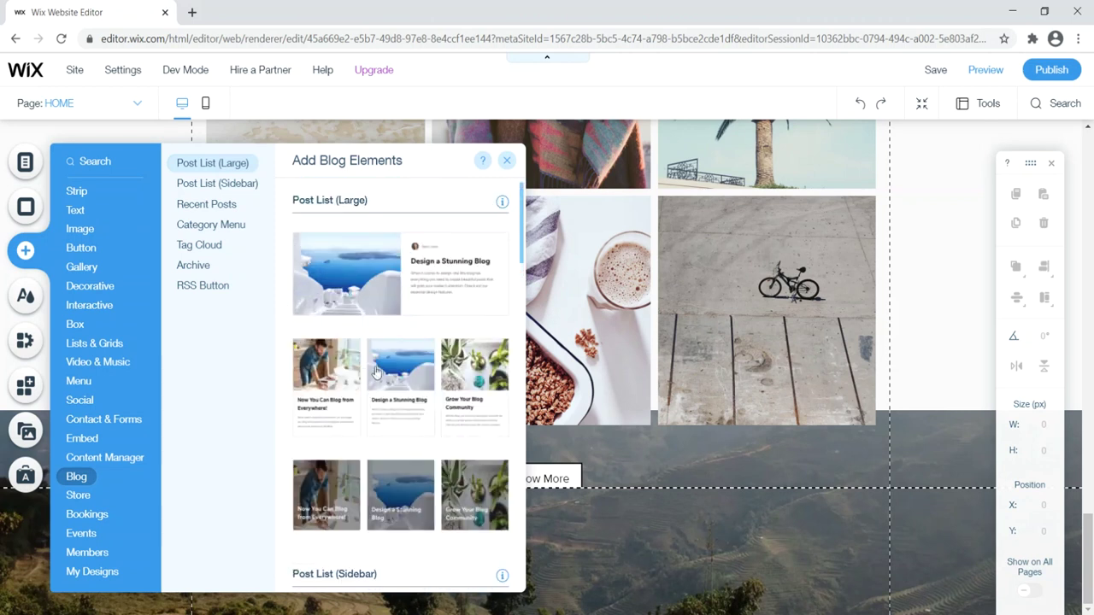
{"action": "left_click", "coordinate": [376, 369]}
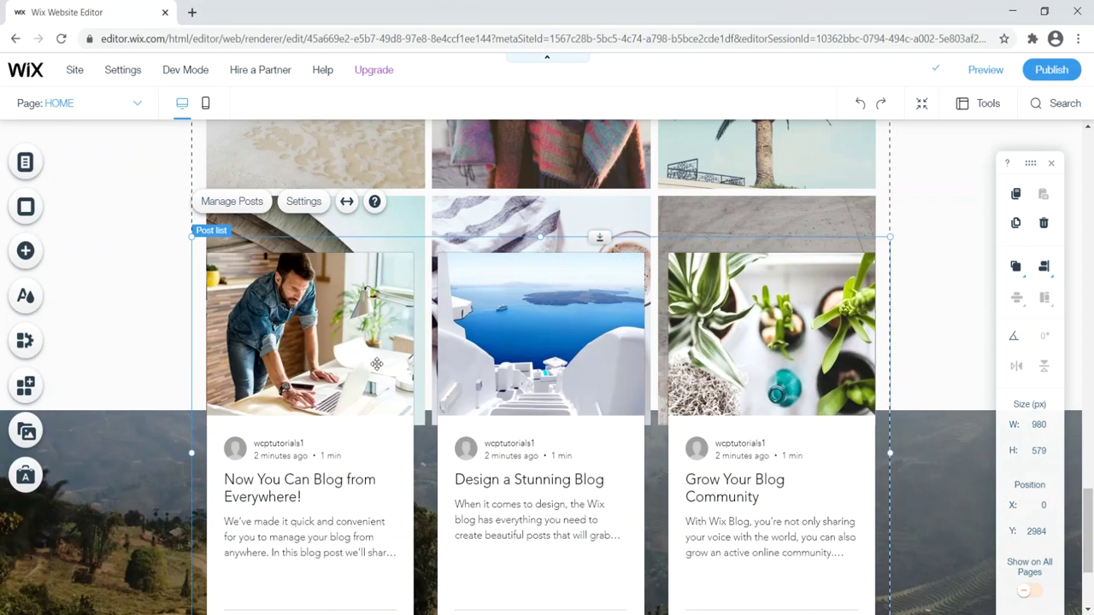
Move the post list down and extend the gallery's background strip to make room
{"action": "scroll", "coordinate": [459, 370], "scroll_direction": "down", "scroll_amount": 2}
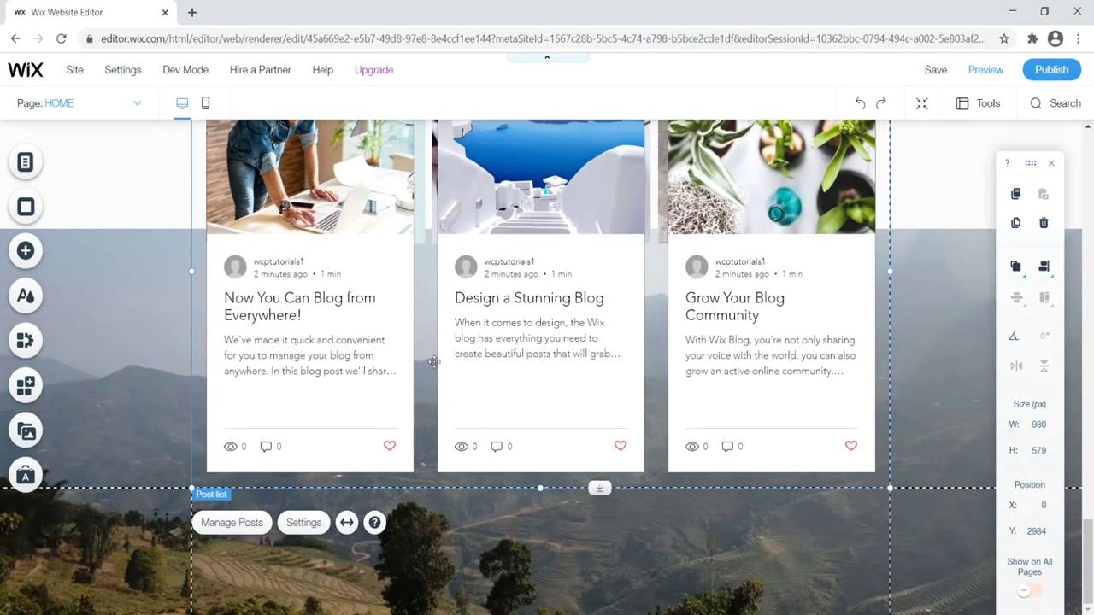
{"action": "left_click_drag", "start_coordinate": [430, 351], "coordinate": [422, 612]}
{"action": "scroll", "coordinate": [394, 285], "scroll_direction": "down", "scroll_amount": 3}
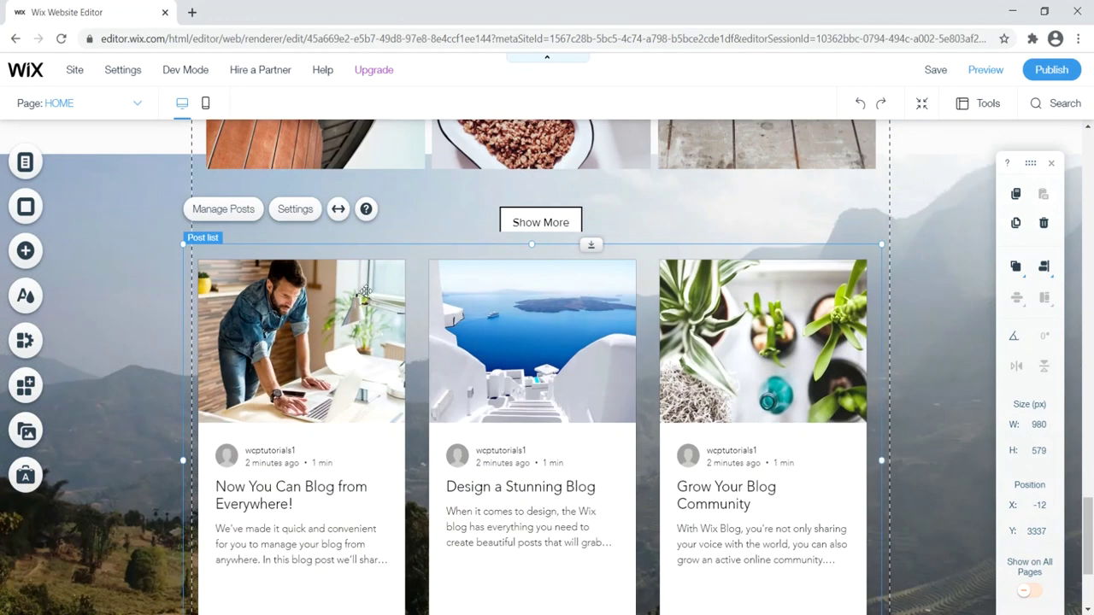
{"action": "scroll", "coordinate": [373, 341], "scroll_direction": "up", "scroll_amount": 5}
{"action": "left_click", "coordinate": [138, 214]}
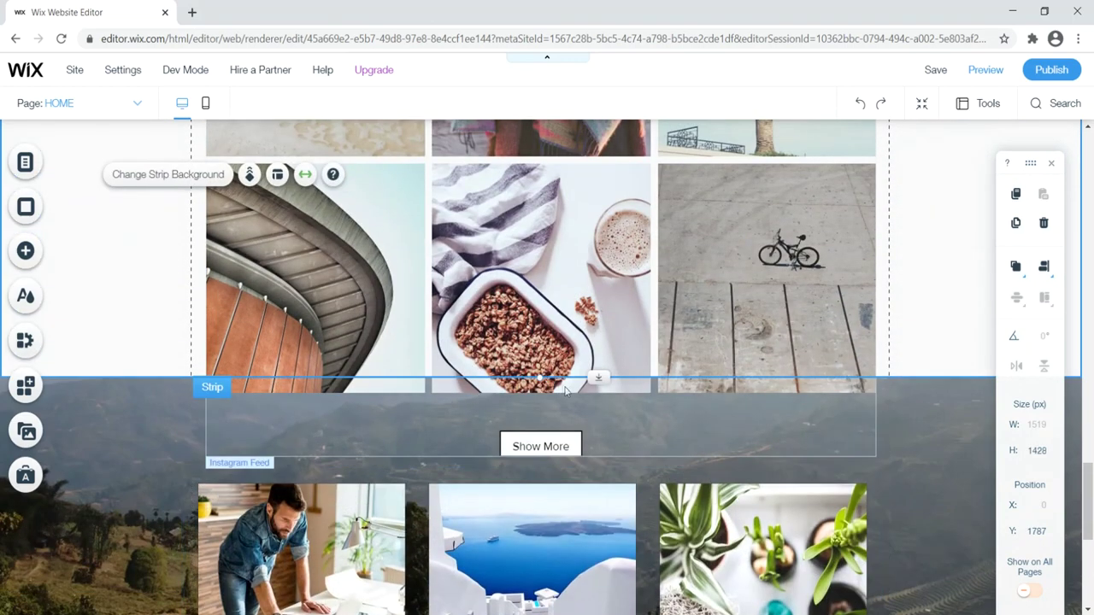
{"action": "left_click_drag", "start_coordinate": [598, 378], "coordinate": [598, 590]}
{"action": "scroll", "coordinate": [598, 316], "scroll_direction": "down", "scroll_amount": 2}
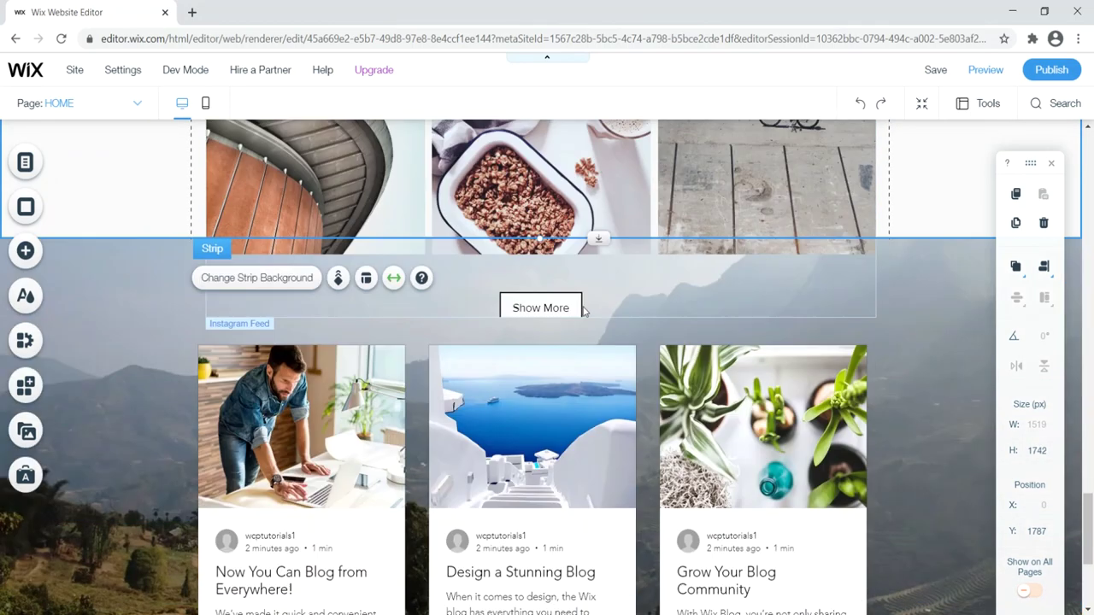
{"action": "left_click_drag", "start_coordinate": [603, 238], "coordinate": [600, 505]}
Reposition the Instagram gallery and place the post list just below Show More
{"action": "left_click_drag", "start_coordinate": [321, 274], "coordinate": [571, 270]}
{"action": "scroll", "coordinate": [544, 442], "scroll_direction": "up", "scroll_amount": 3}
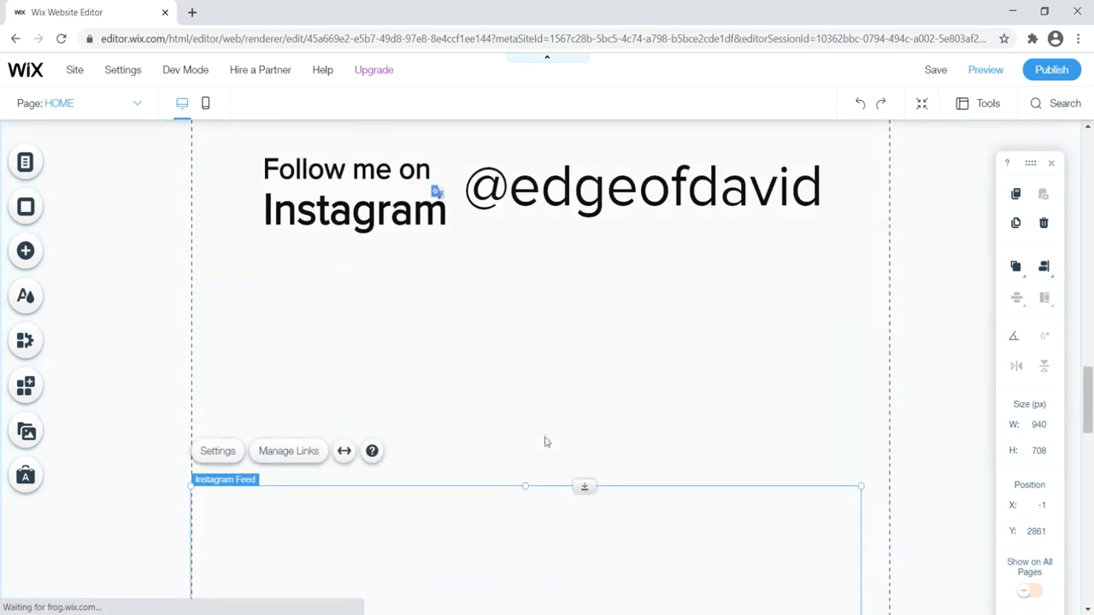
{"action": "left_click_drag", "start_coordinate": [518, 545], "coordinate": [539, 329]}
{"action": "scroll", "coordinate": [202, 253], "scroll_direction": "down", "scroll_amount": 6}
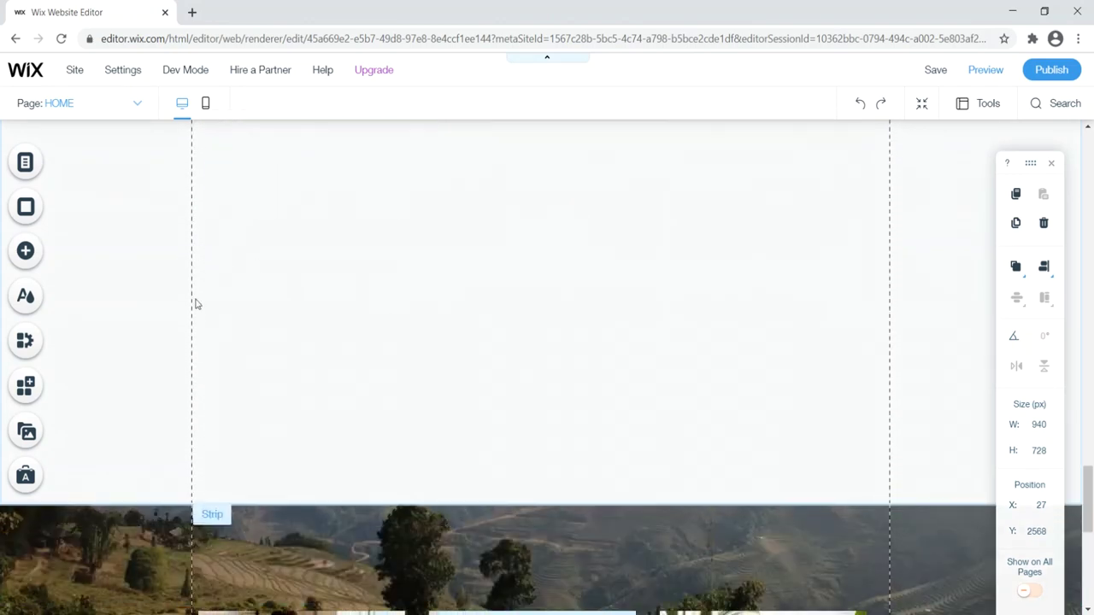
{"action": "left_click", "coordinate": [480, 429]}
{"action": "scroll", "coordinate": [407, 396], "scroll_direction": "down", "scroll_amount": 7}
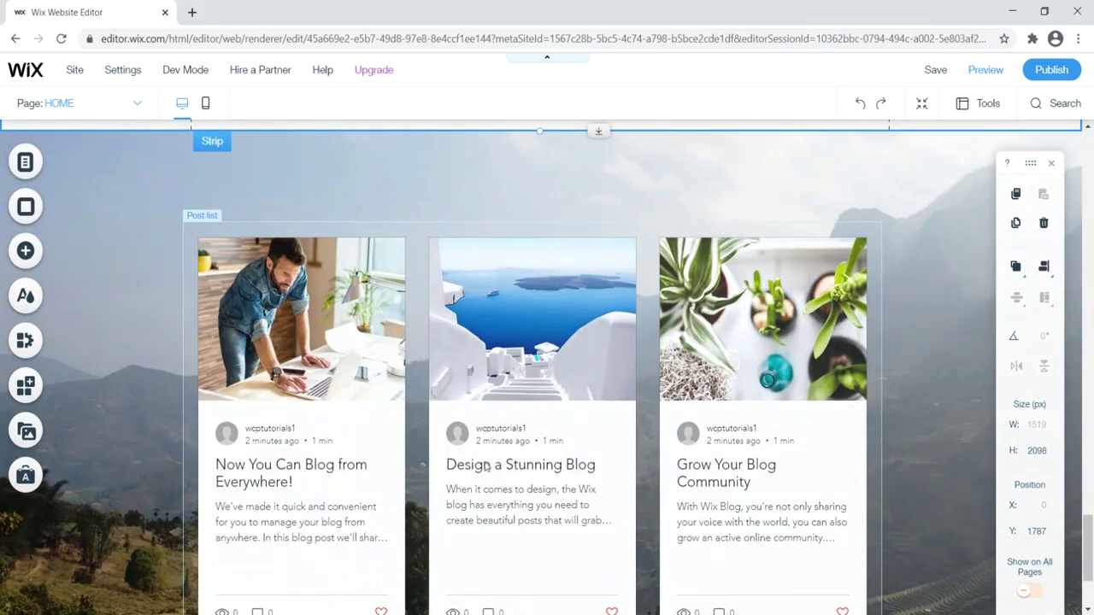
{"action": "left_click_drag", "start_coordinate": [470, 462], "coordinate": [442, 407]}
{"action": "scroll", "coordinate": [453, 419], "scroll_direction": "down", "scroll_amount": 5}
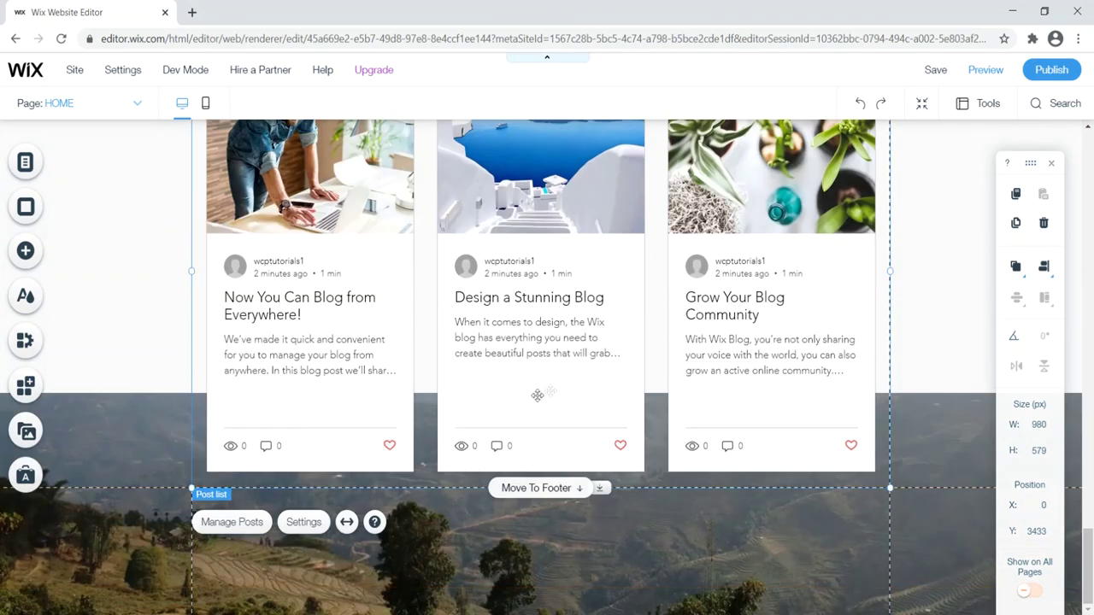
{"action": "scroll", "coordinate": [538, 395], "scroll_direction": "up", "scroll_amount": 3}
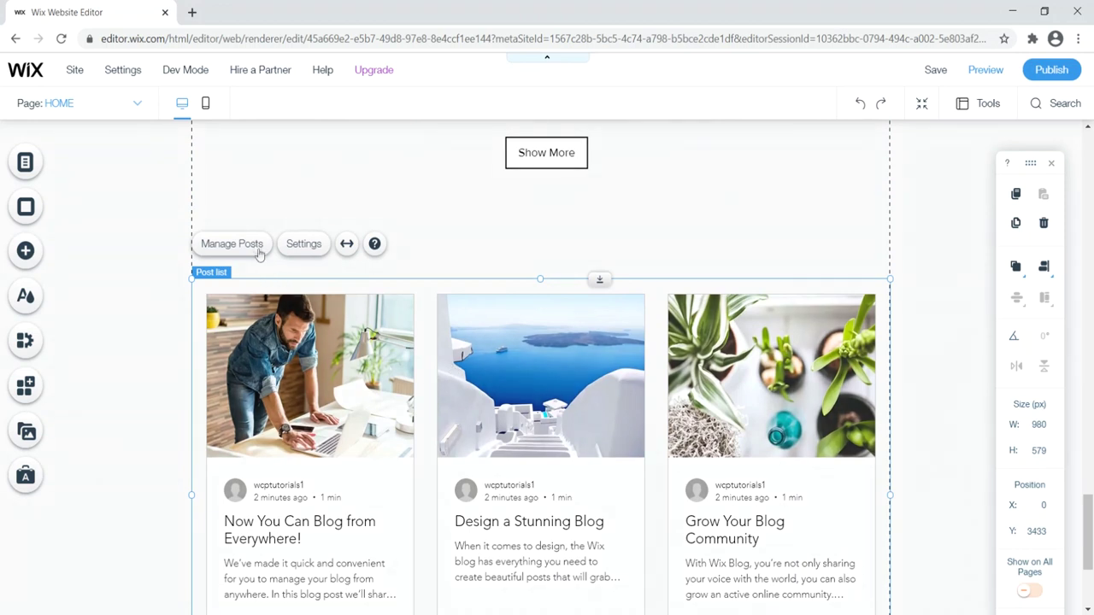
Hide the publish date, views counter and comments counter on the blog post cards
{"action": "left_click", "coordinate": [299, 249]}
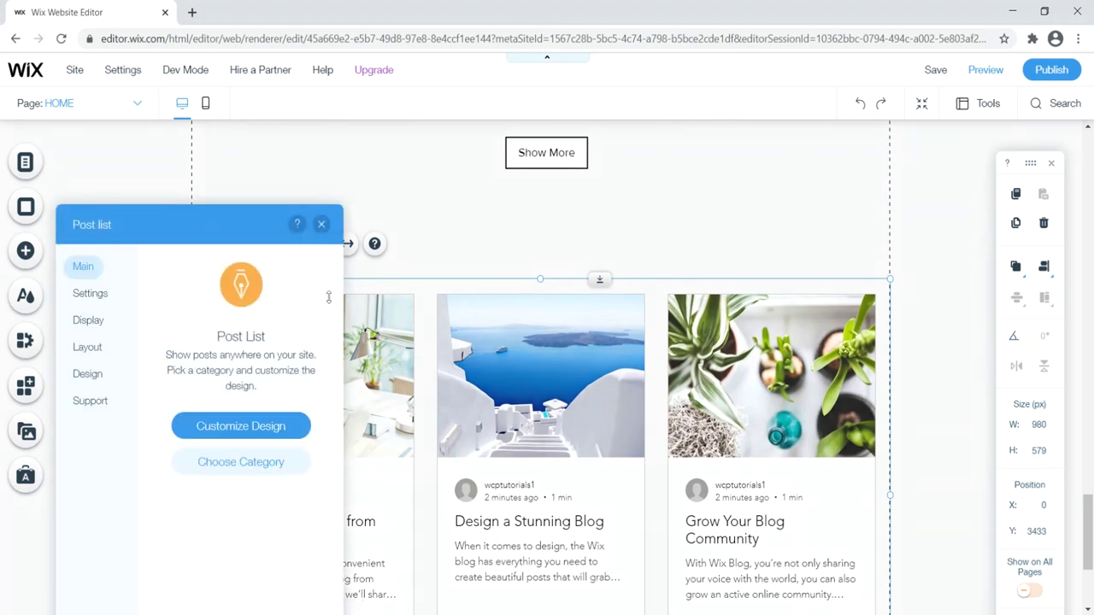
{"action": "left_click", "coordinate": [108, 297]}
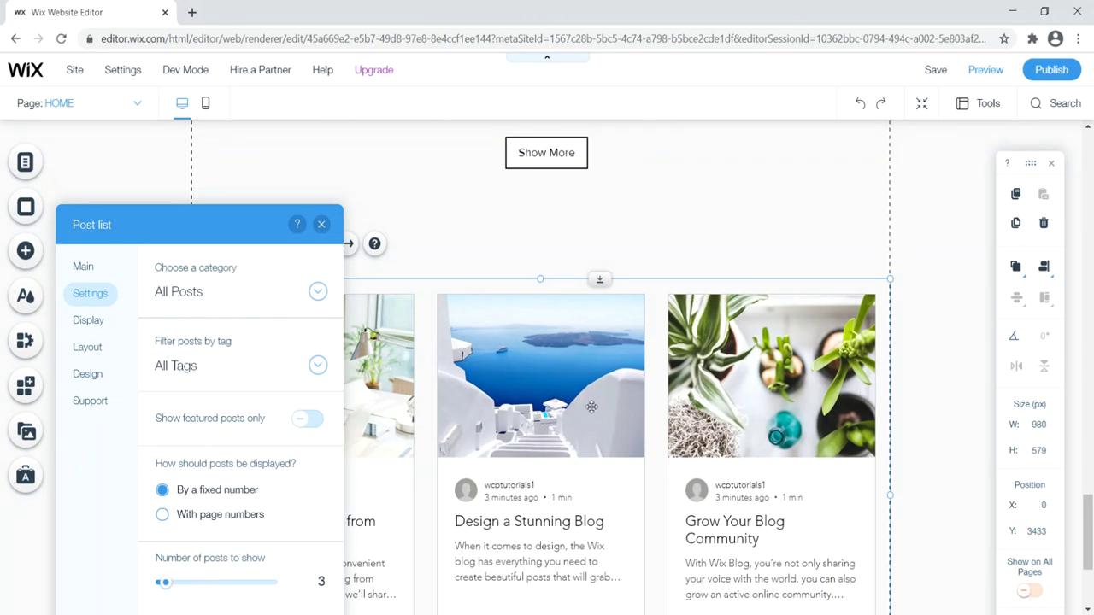
{"action": "left_click", "coordinate": [100, 326]}
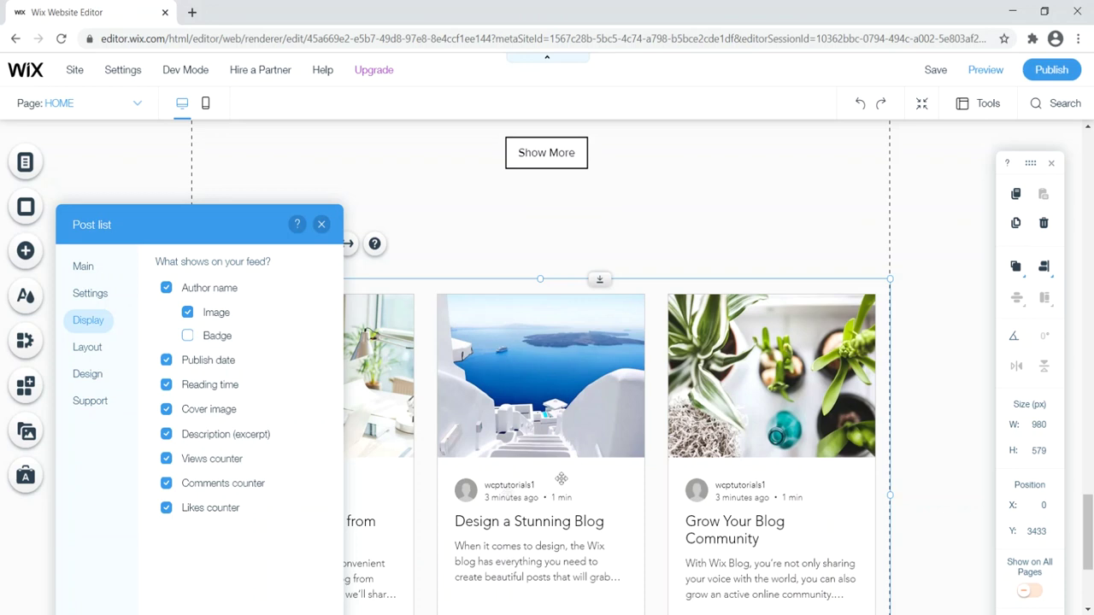
{"action": "left_click", "coordinate": [167, 362]}
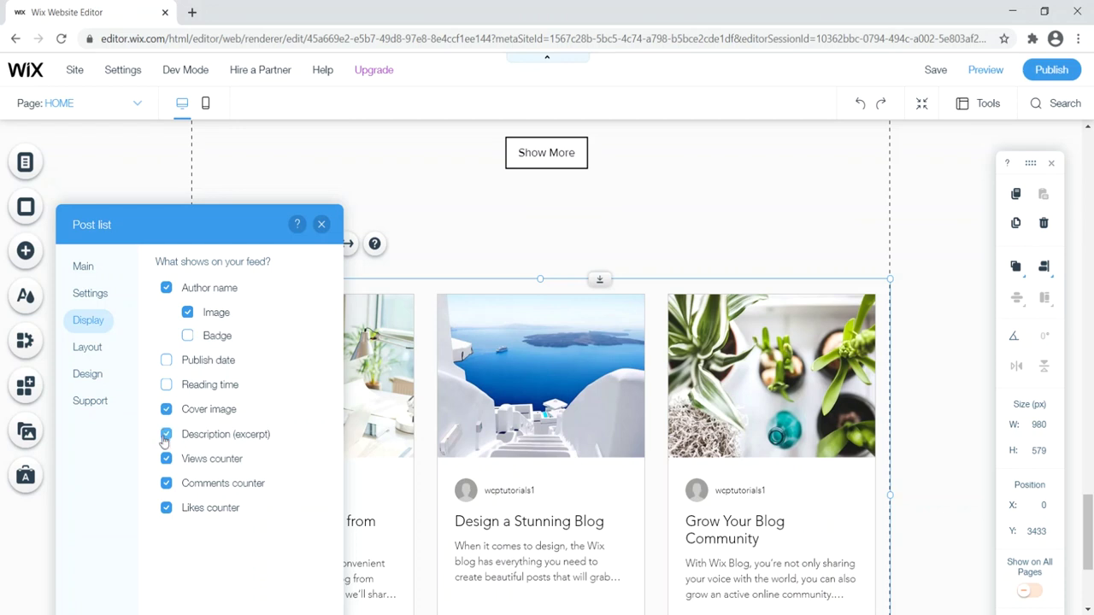
{"action": "left_click", "coordinate": [170, 461]}
{"action": "left_click", "coordinate": [168, 485]}
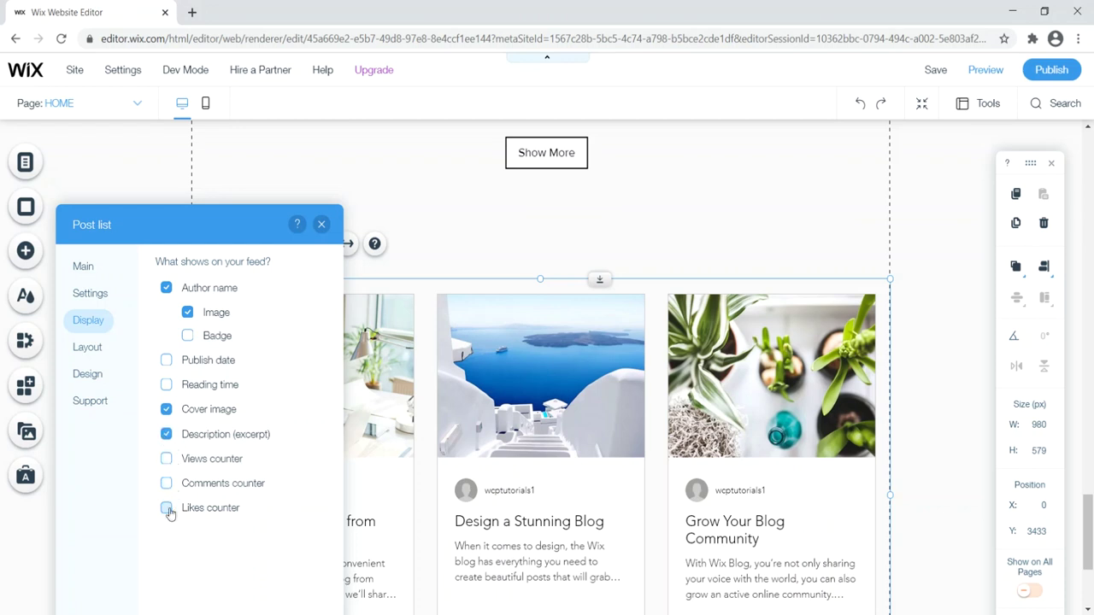
Look over the post list layout choices, then close the Post list settings
{"action": "scroll", "coordinate": [598, 376], "scroll_direction": "down", "scroll_amount": 3}
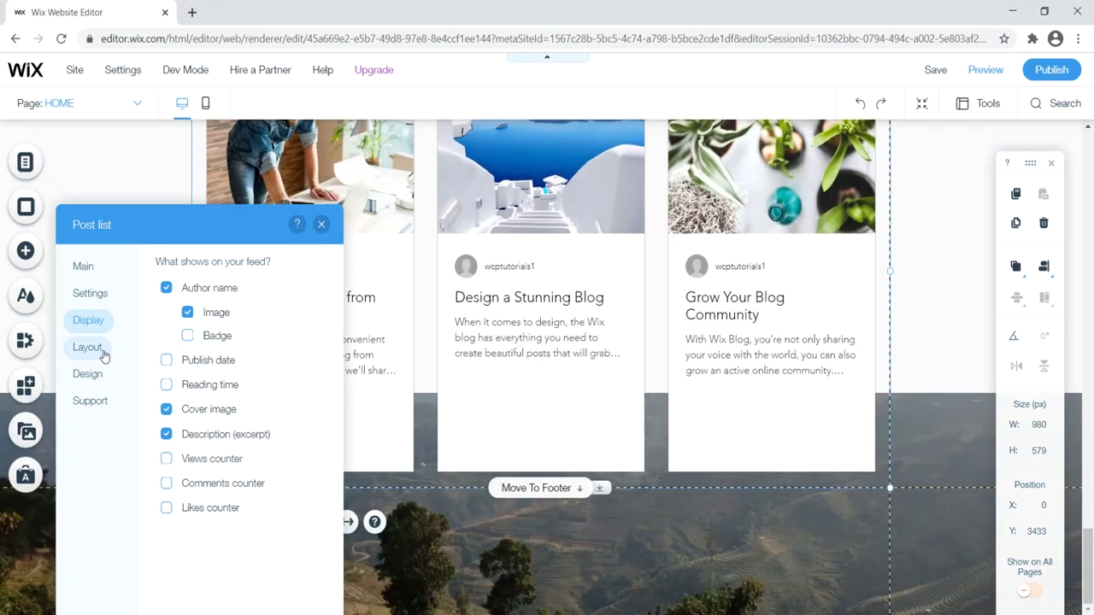
{"action": "left_click", "coordinate": [101, 354]}
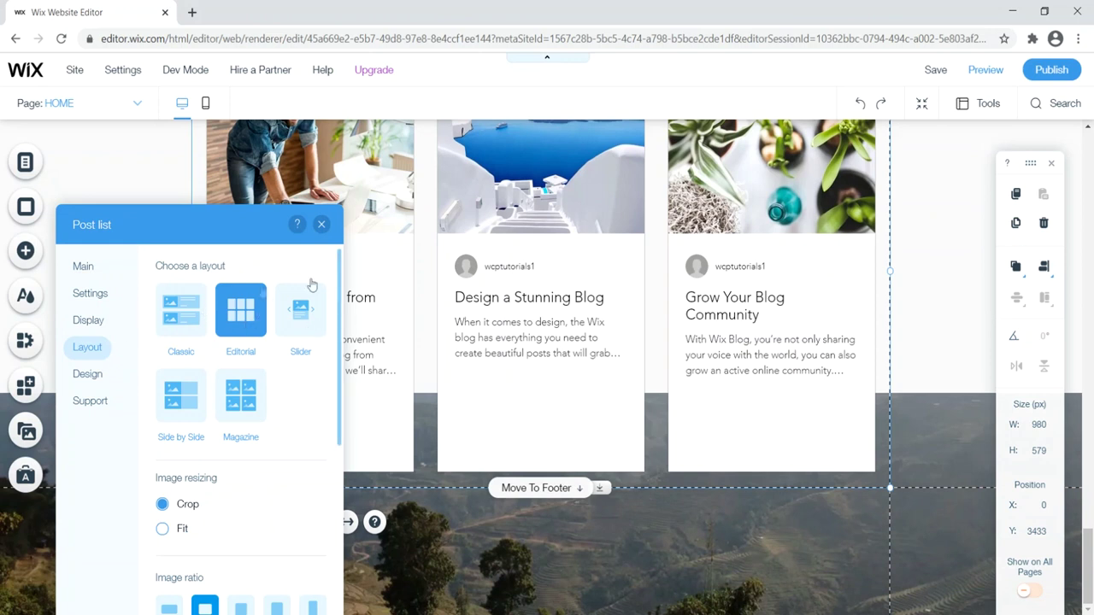
{"action": "scroll", "coordinate": [464, 297], "scroll_direction": "up", "scroll_amount": 3}
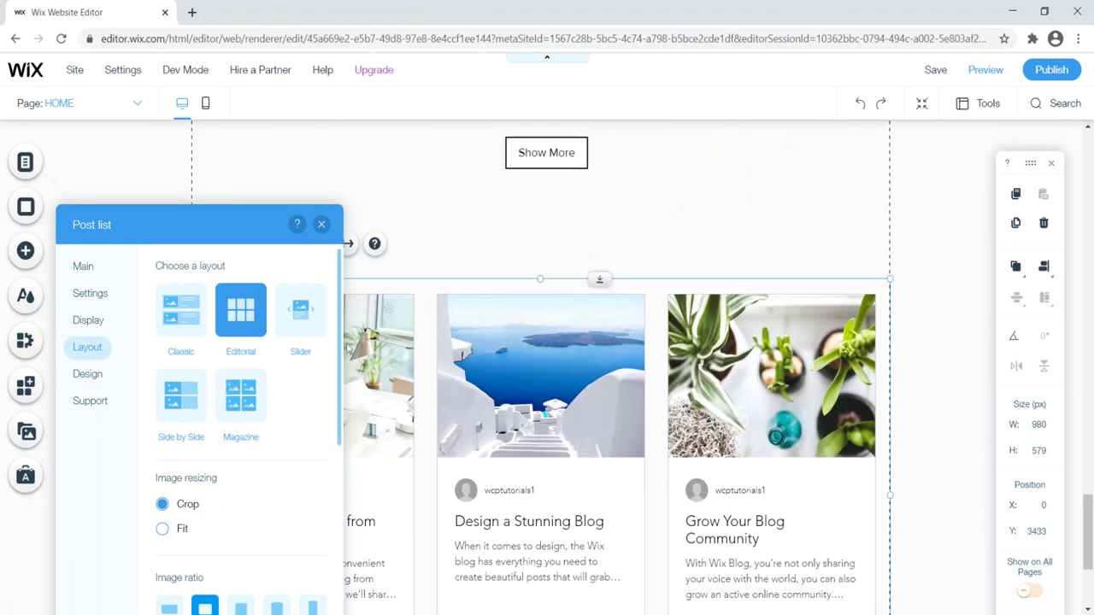
{"action": "scroll", "coordinate": [740, 367], "scroll_direction": "down", "scroll_amount": 3}
{"action": "scroll", "coordinate": [740, 338], "scroll_direction": "up", "scroll_amount": 3}
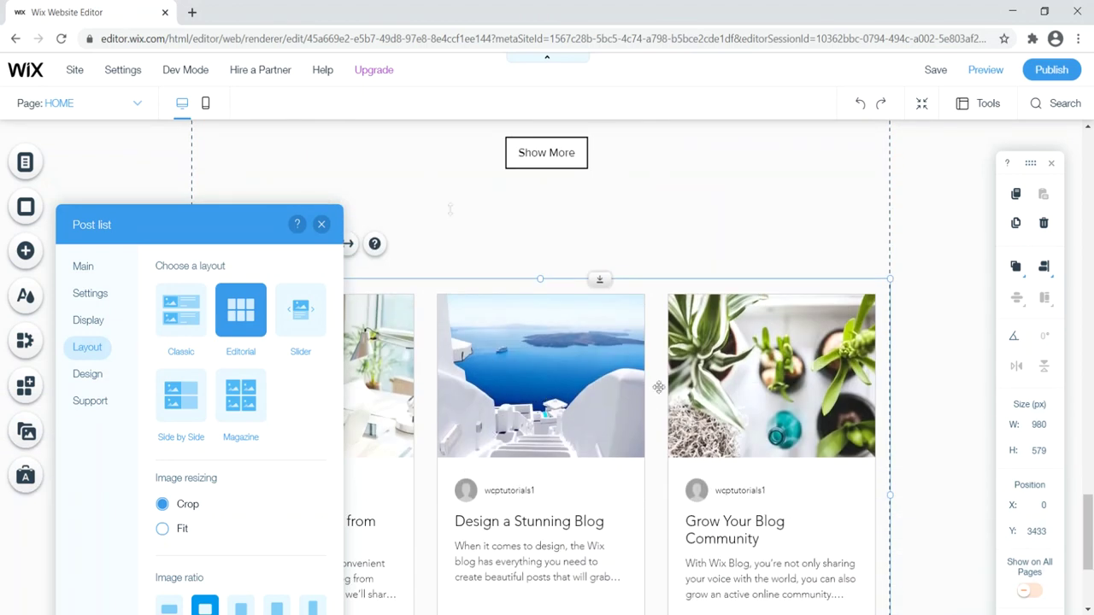
{"action": "left_click", "coordinate": [322, 224]}
{"action": "scroll", "coordinate": [432, 243], "scroll_direction": "up", "scroll_amount": 1}
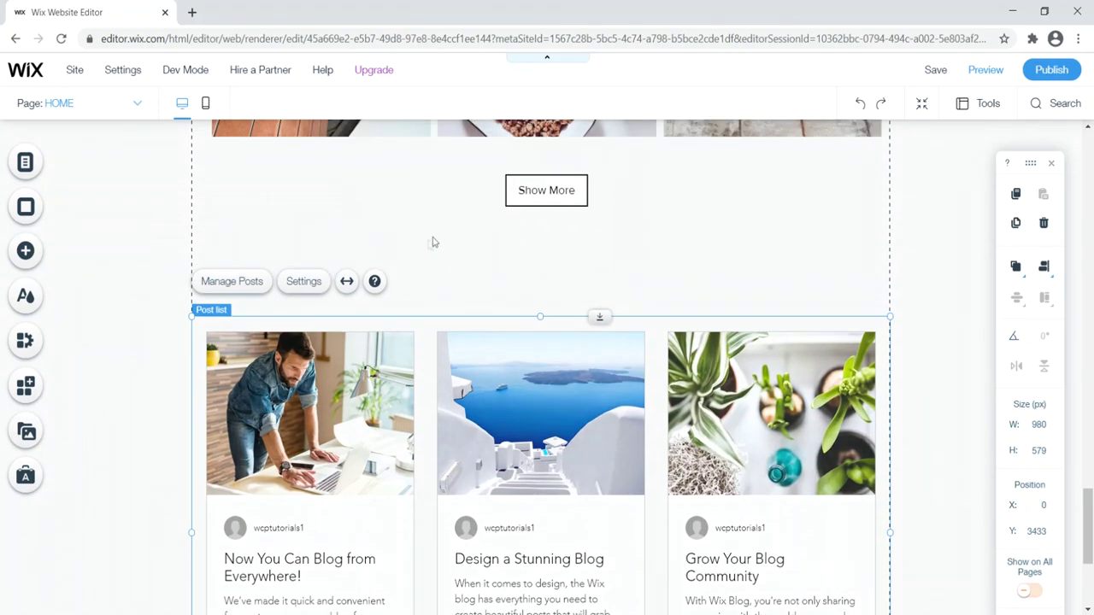
{"action": "scroll", "coordinate": [432, 243], "scroll_direction": "up", "scroll_amount": 10}
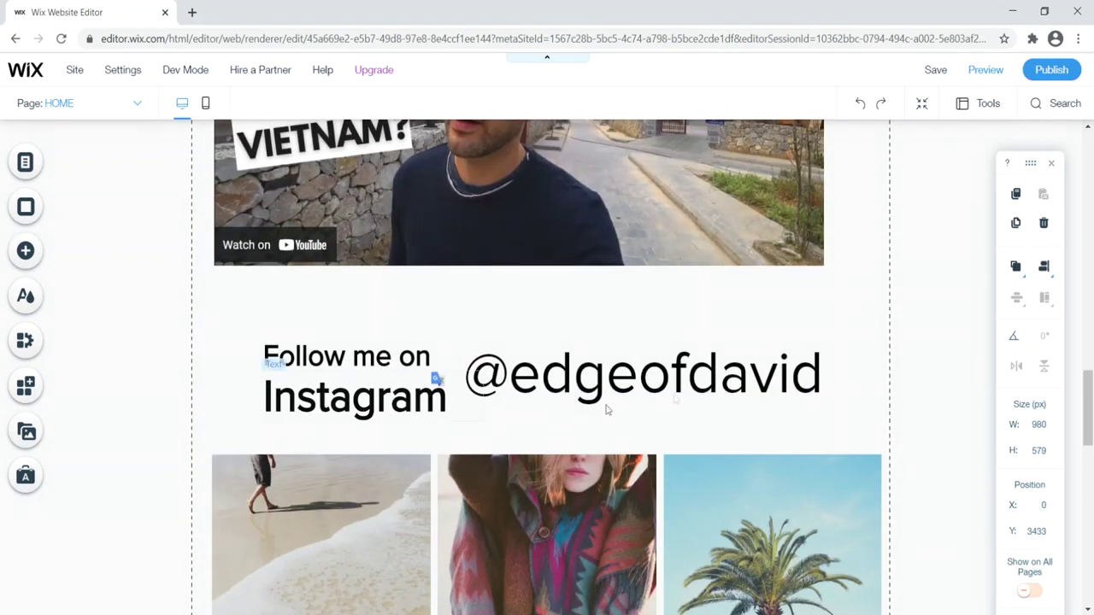
{"action": "scroll", "coordinate": [513, 302], "scroll_direction": "down", "scroll_amount": 8}
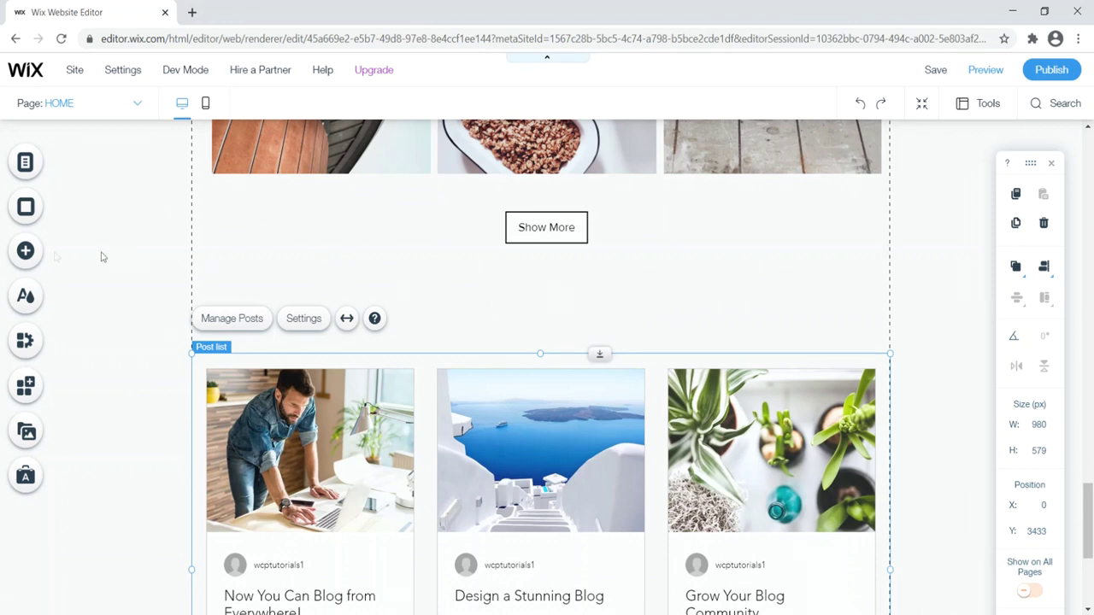
Add a Heading 2 below Show More and change its text to 'The Blog'
{"action": "left_click", "coordinate": [28, 252]}
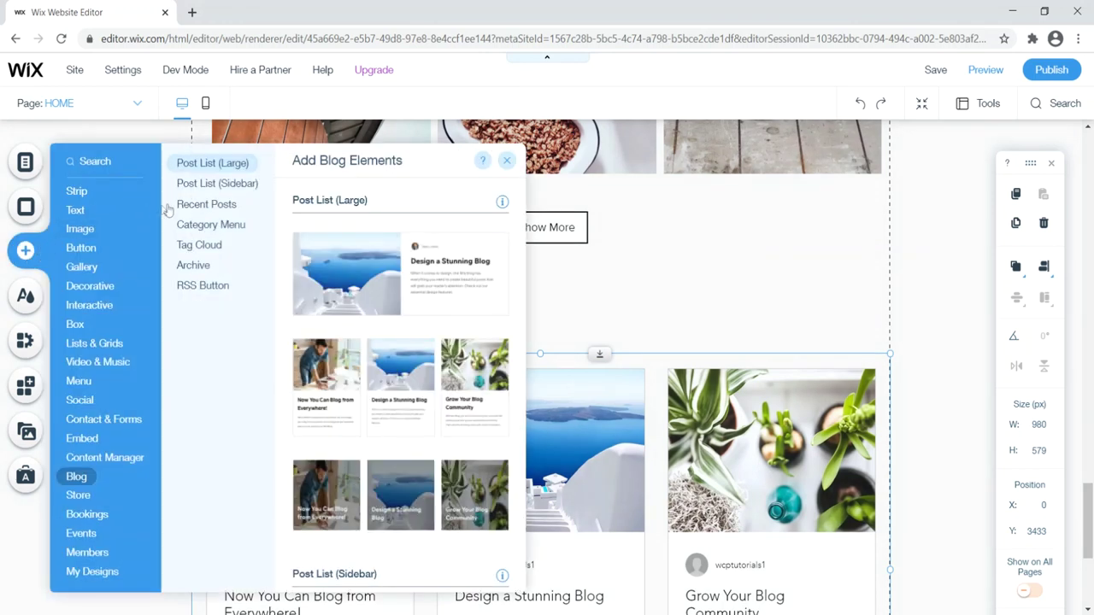
{"action": "left_click", "coordinate": [76, 214]}
{"action": "left_click", "coordinate": [355, 294]}
{"action": "left_click_drag", "start_coordinate": [514, 373], "coordinate": [574, 321]}
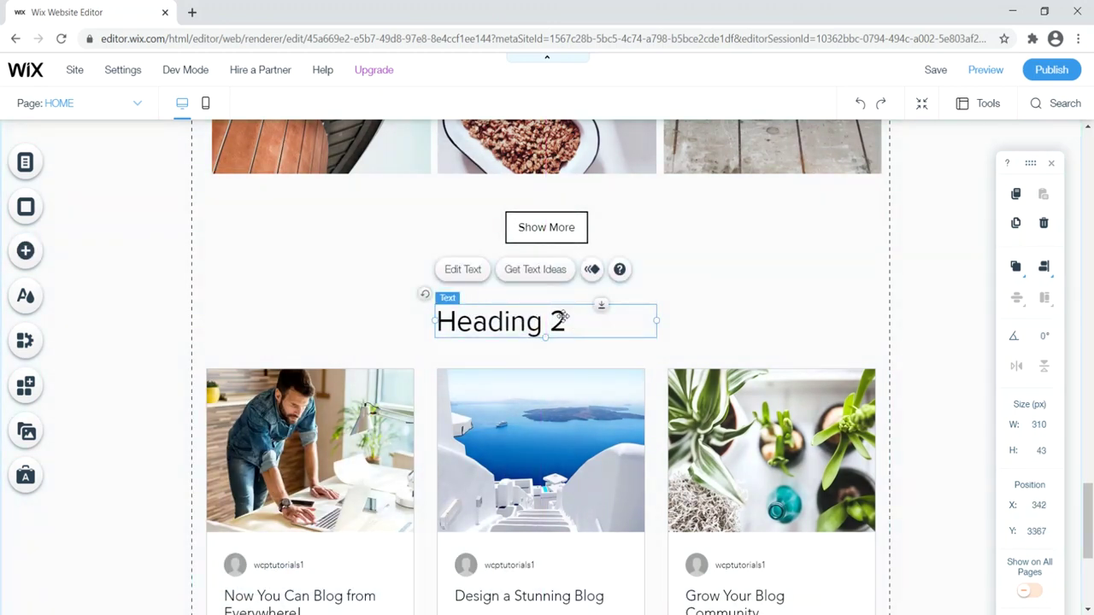
{"action": "double_click", "coordinate": [564, 317]}
{"action": "key", "text": "BackSpace"}
{"action": "key", "text": "BackSpace"}
{"action": "key", "text": "BackSpace"}
{"action": "key", "text": "BackSpace"}
{"action": "key", "text": "BackSpace"}
{"action": "key", "text": "BackSpace"}
{"action": "key", "text": "BackSpace"}
{"action": "key", "text": "BackSpace"}
{"action": "key", "text": "BackSpace"}
{"action": "type", "text": "The Blog"}
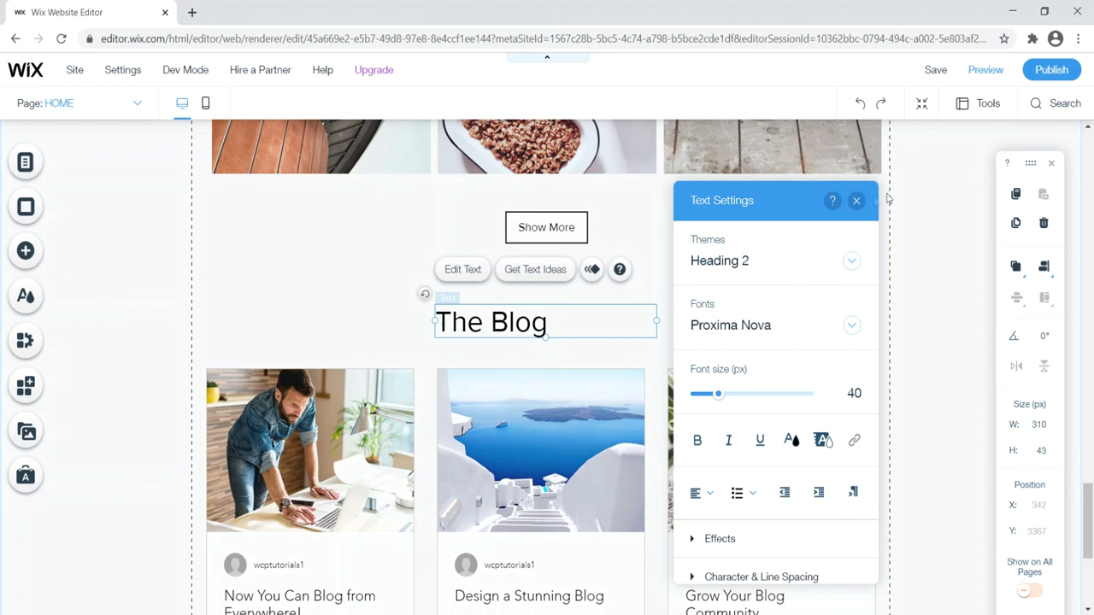
Make 'The Blog' heading bold and narrow its text box to fit
{"action": "left_click_drag", "start_coordinate": [570, 321], "coordinate": [422, 331]}
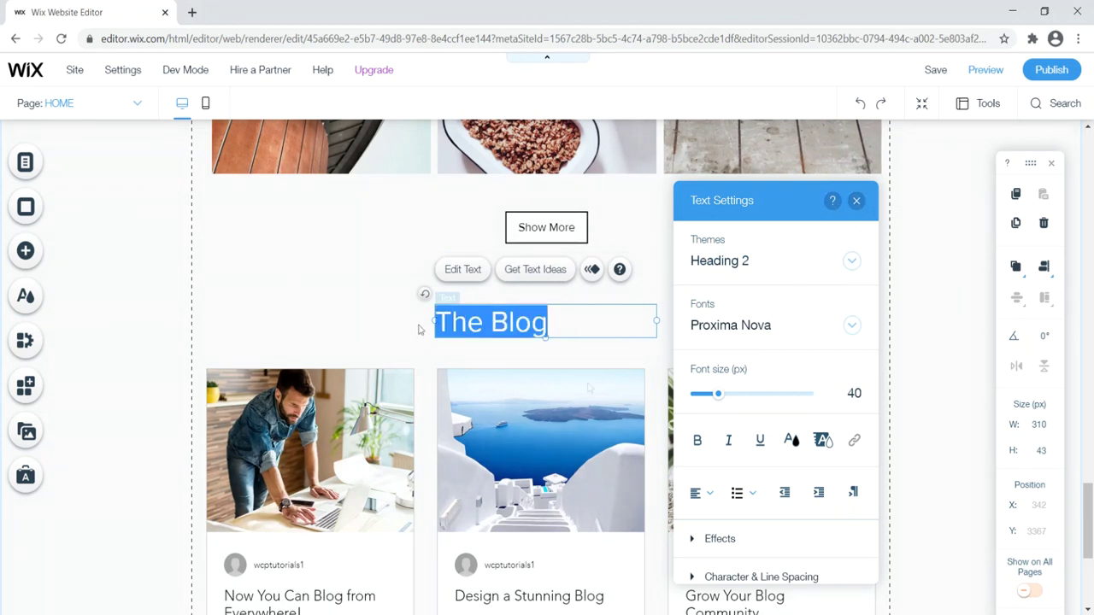
{"action": "left_click", "coordinate": [697, 440]}
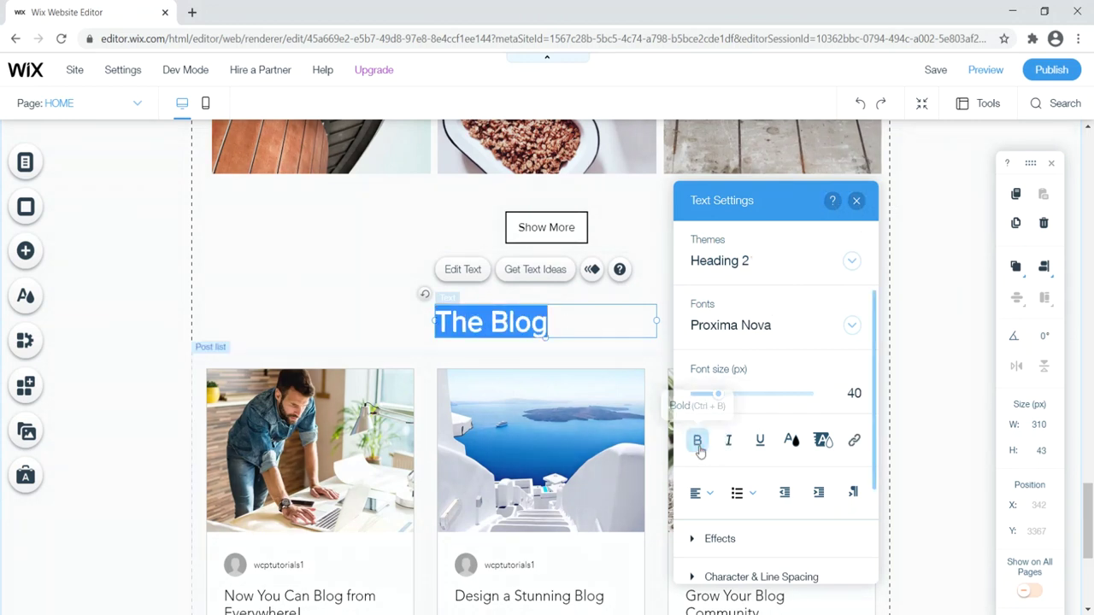
{"action": "left_click", "coordinate": [856, 200]}
{"action": "left_click_drag", "start_coordinate": [528, 314], "coordinate": [557, 309]}
{"action": "left_click", "coordinate": [689, 308]}
{"action": "left_click", "coordinate": [684, 310]}
{"action": "left_click_drag", "start_coordinate": [677, 310], "coordinate": [555, 315]}
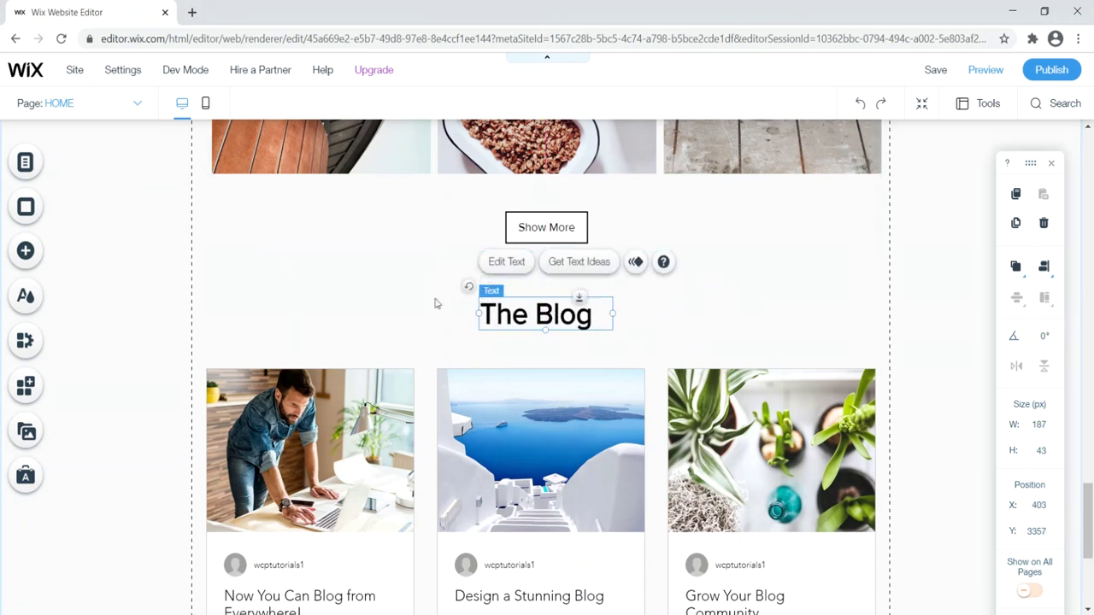
Enlarge the heading to 70px on one line and centre it above the post list
{"action": "double_click", "coordinate": [598, 312]}
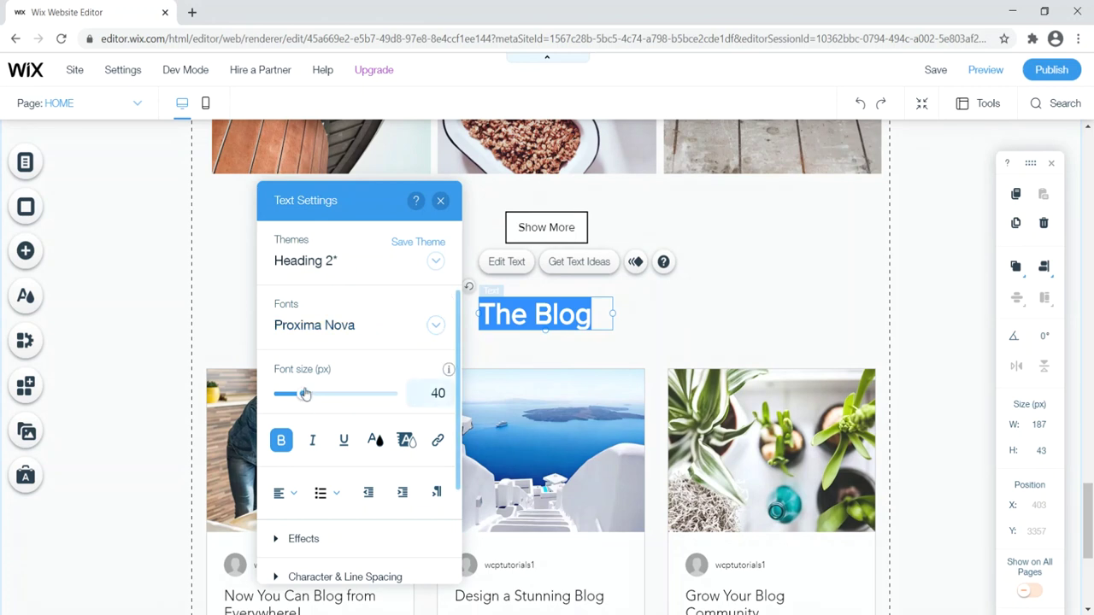
{"action": "left_click_drag", "start_coordinate": [306, 398], "coordinate": [320, 398]}
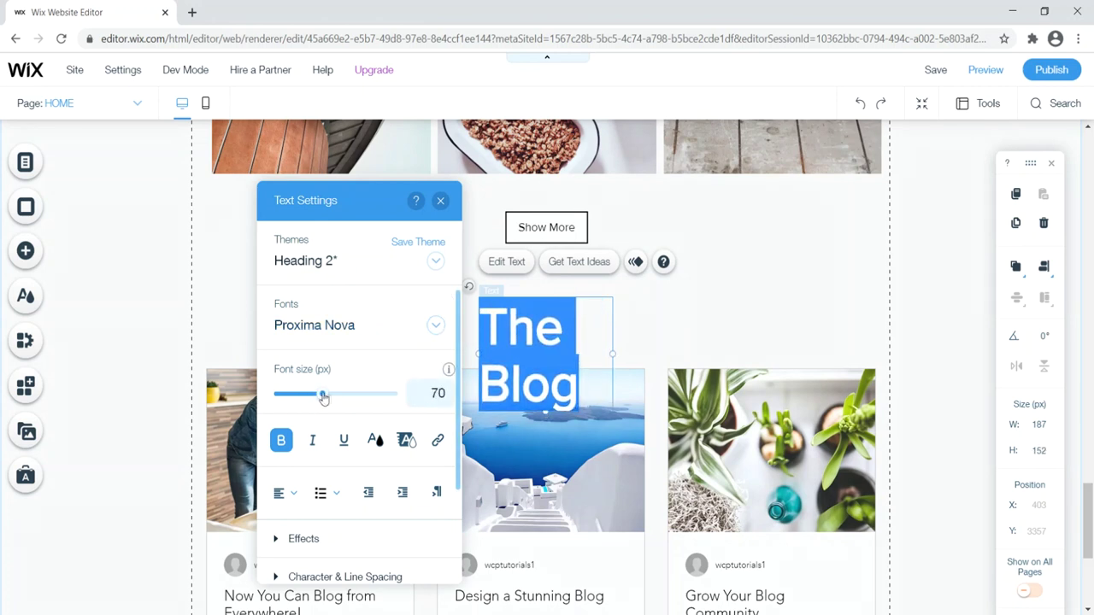
{"action": "left_click_drag", "start_coordinate": [612, 353], "coordinate": [733, 338]}
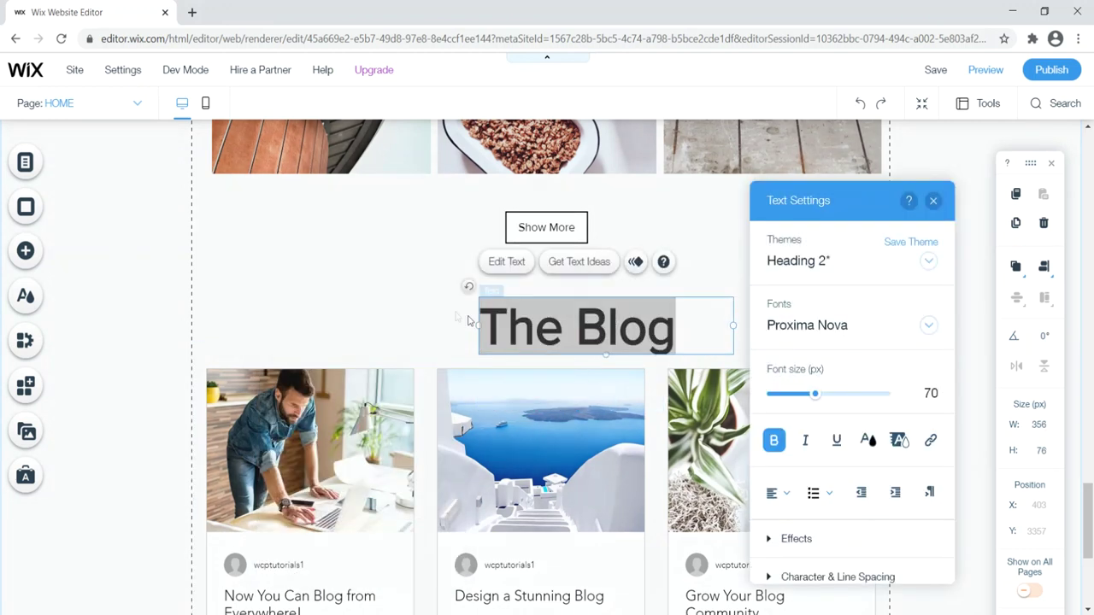
{"action": "left_click", "coordinate": [530, 285]}
{"action": "left_click_drag", "start_coordinate": [581, 326], "coordinate": [514, 311]}
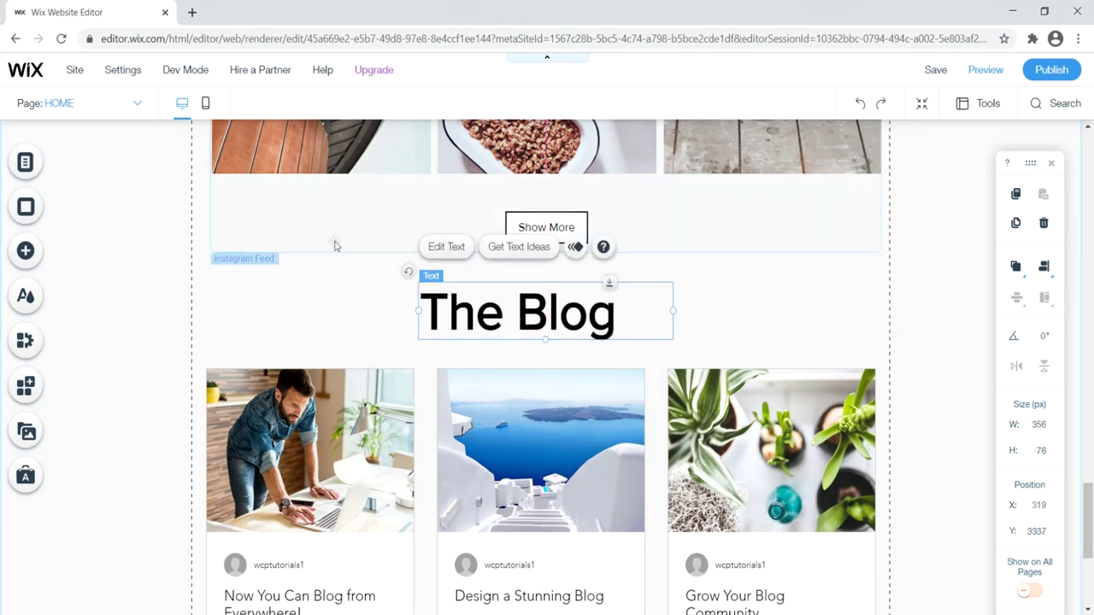
{"action": "left_click", "coordinate": [335, 241]}
{"action": "left_click_drag", "start_coordinate": [336, 246], "coordinate": [353, 341]}
{"action": "scroll", "coordinate": [410, 378], "scroll_direction": "down", "scroll_amount": 3}
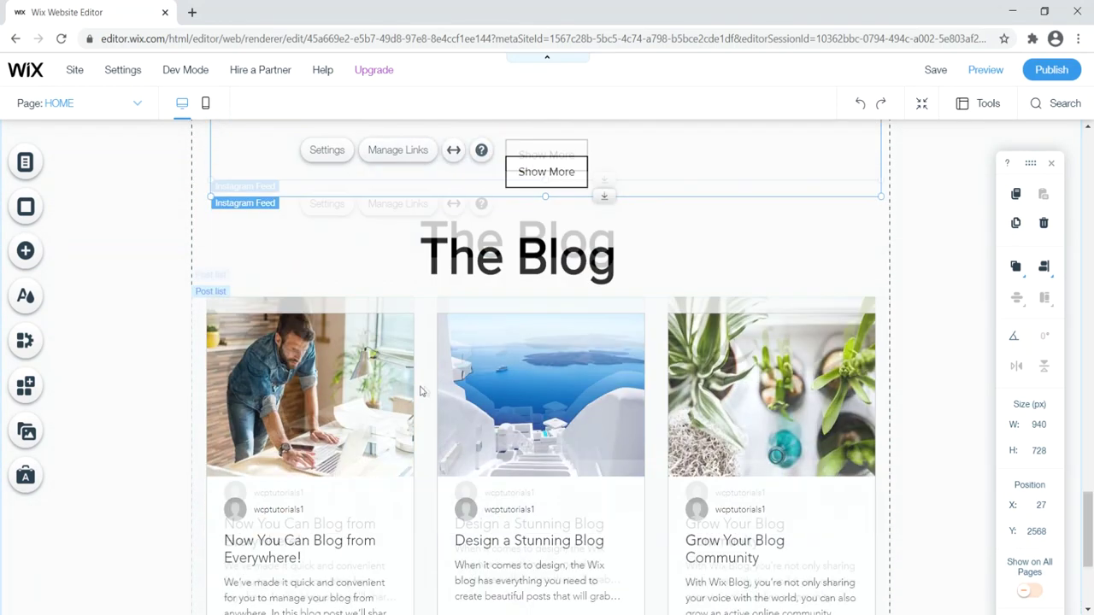
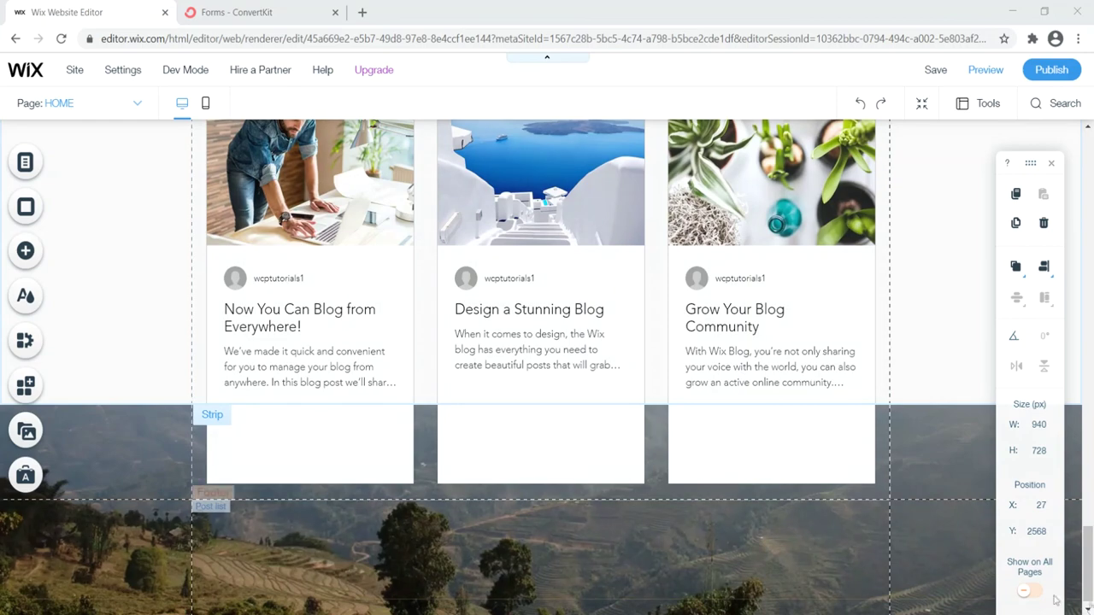
Search the Wix Add panel for 'em' and check the Subscribe Form option
{"action": "mouse_move", "coordinate": [1087, 565]}
{"action": "left_mouse_down"}
{"action": "mouse_move", "coordinate": [1090, 184]}
{"action": "mouse_move", "coordinate": [1090, 568]}
{"action": "left_mouse_up"}
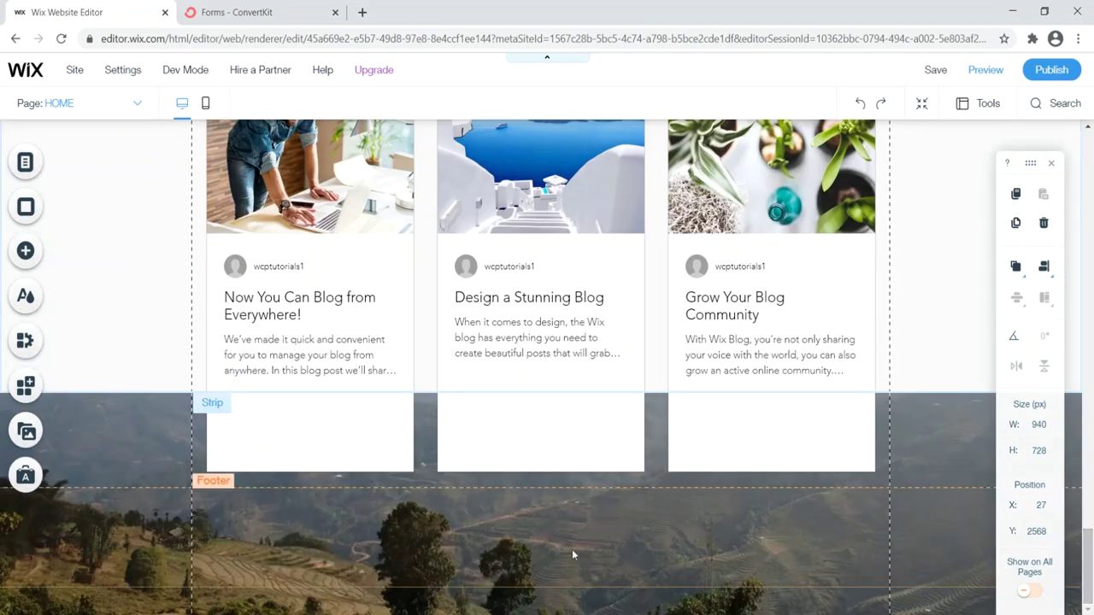
{"action": "left_click", "coordinate": [25, 252]}
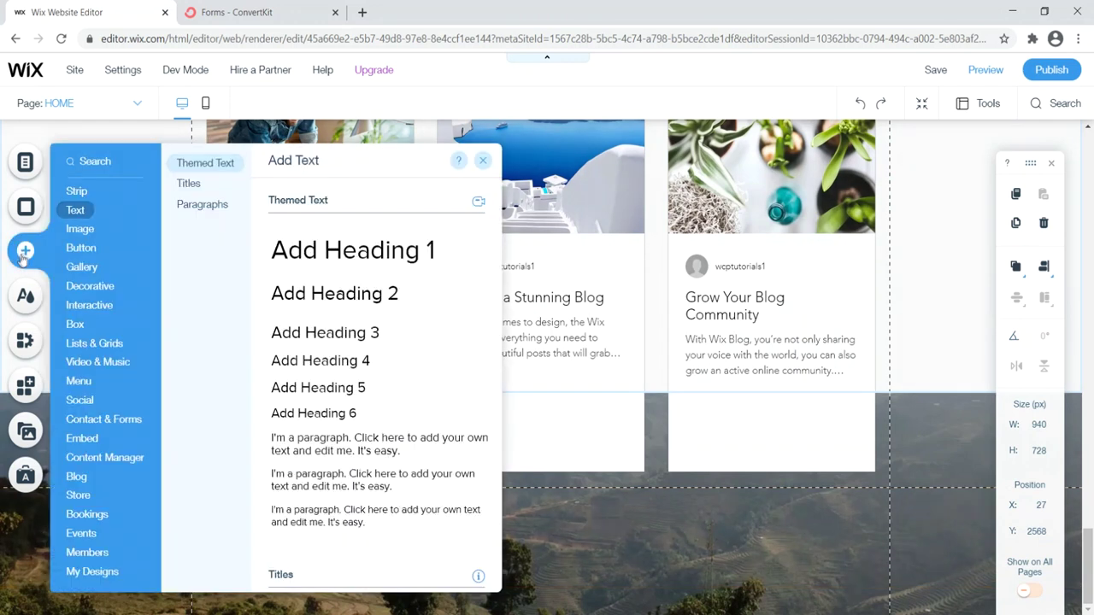
{"action": "left_click", "coordinate": [1060, 103]}
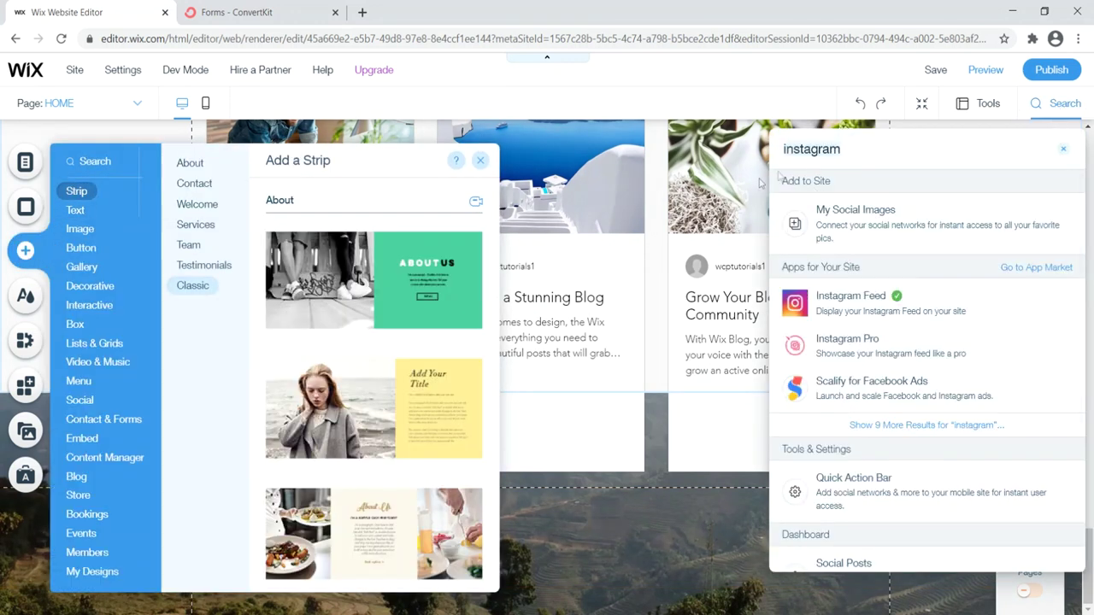
{"action": "key", "text": "ctrl+a"}
{"action": "key", "text": "BackSpace"}
{"action": "type", "text": "em"}
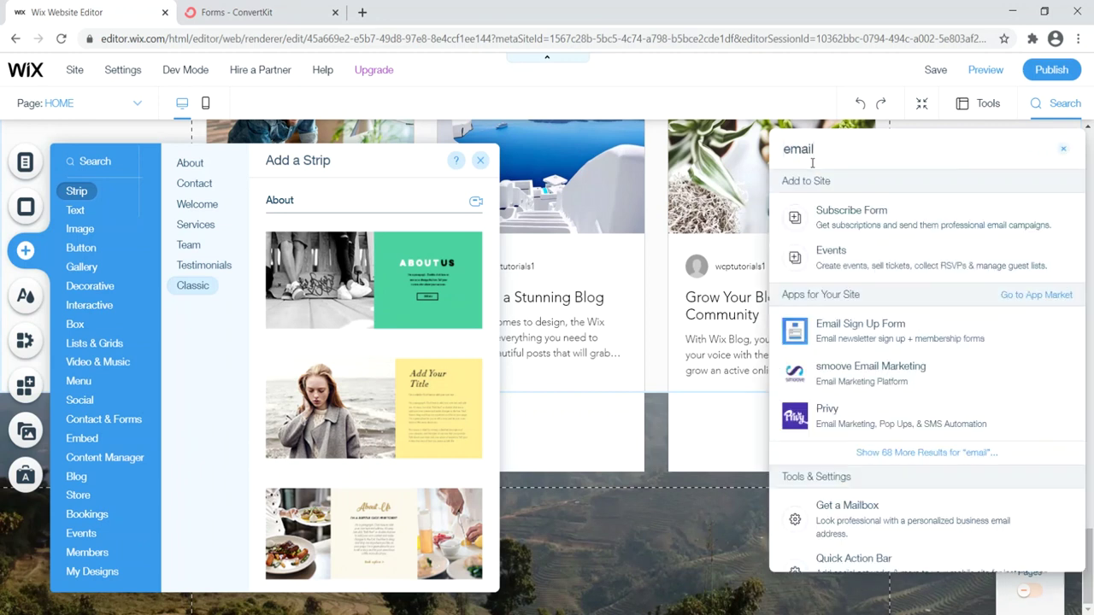
{"action": "left_click", "coordinate": [851, 215]}
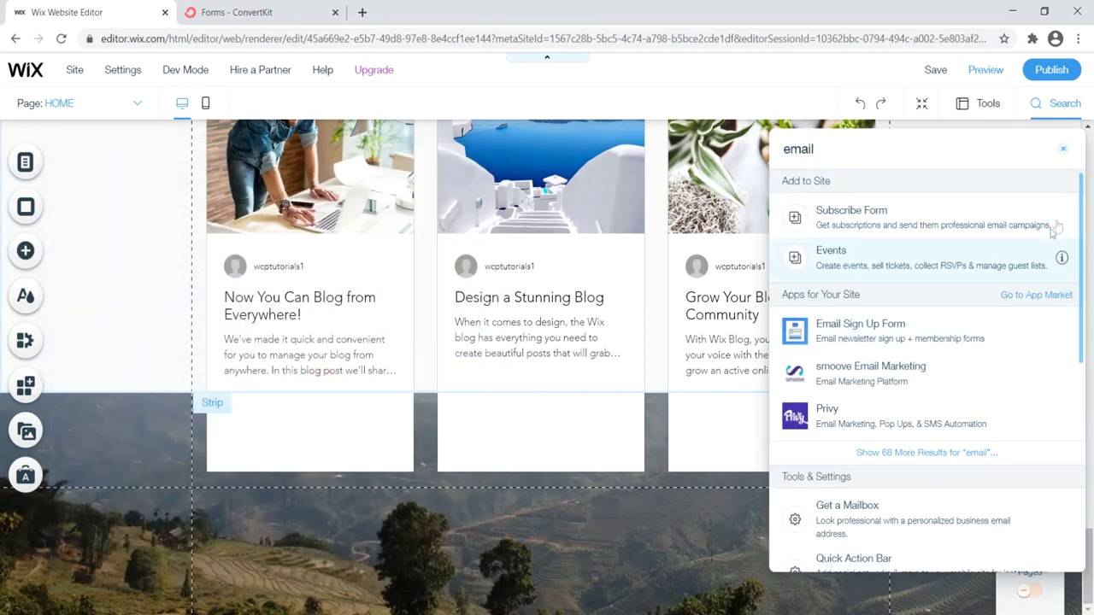
{"action": "left_click", "coordinate": [1065, 151]}
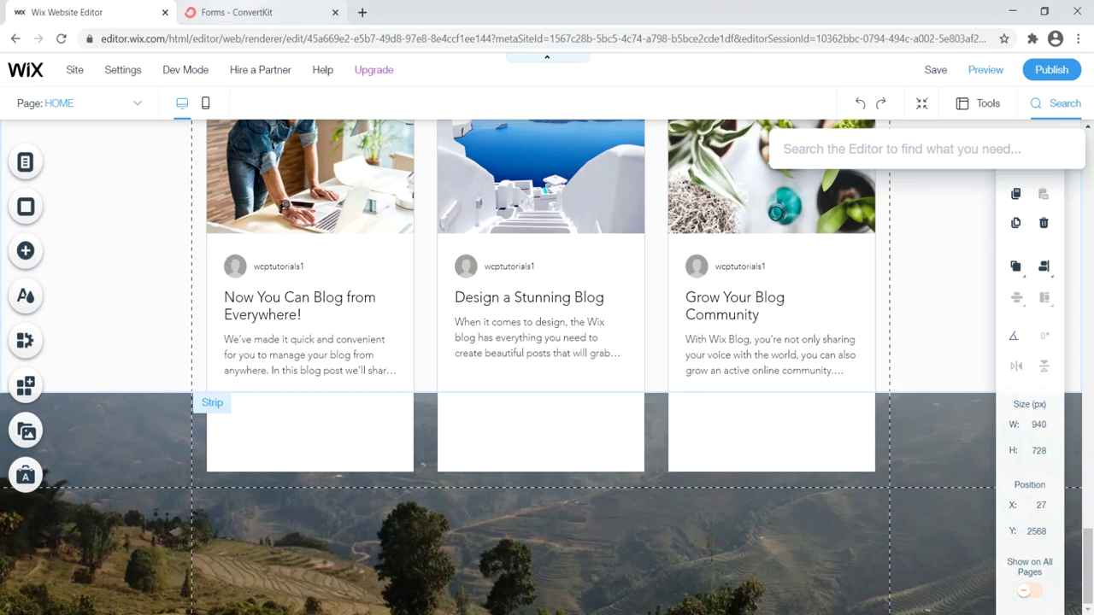
In ConvertKit, create a new inline subscriber form using the Clare template
{"action": "left_click", "coordinate": [248, 11]}
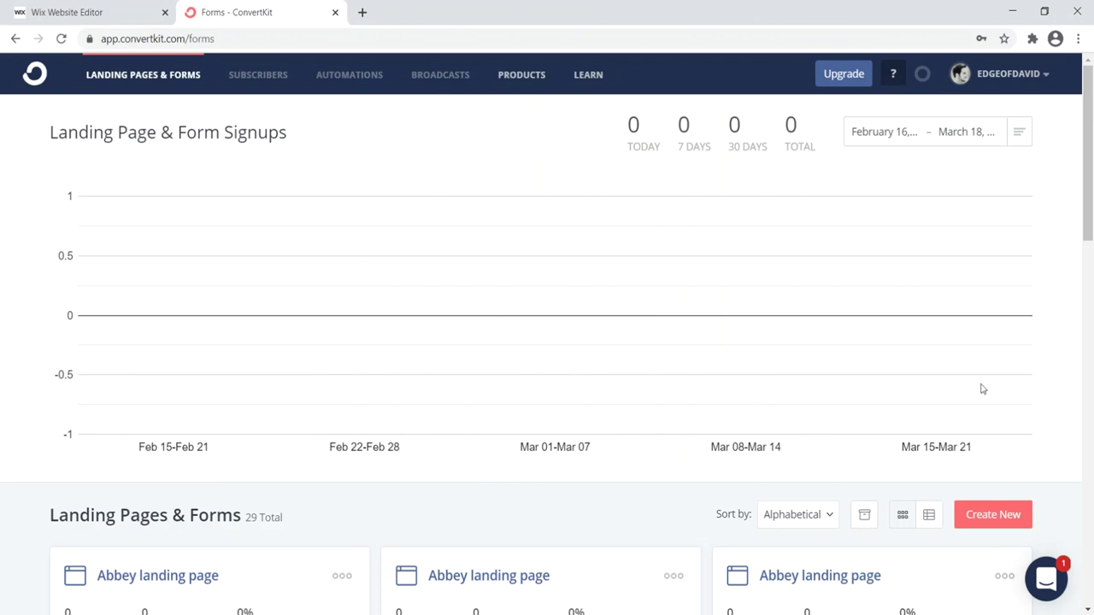
{"action": "left_click", "coordinate": [991, 517]}
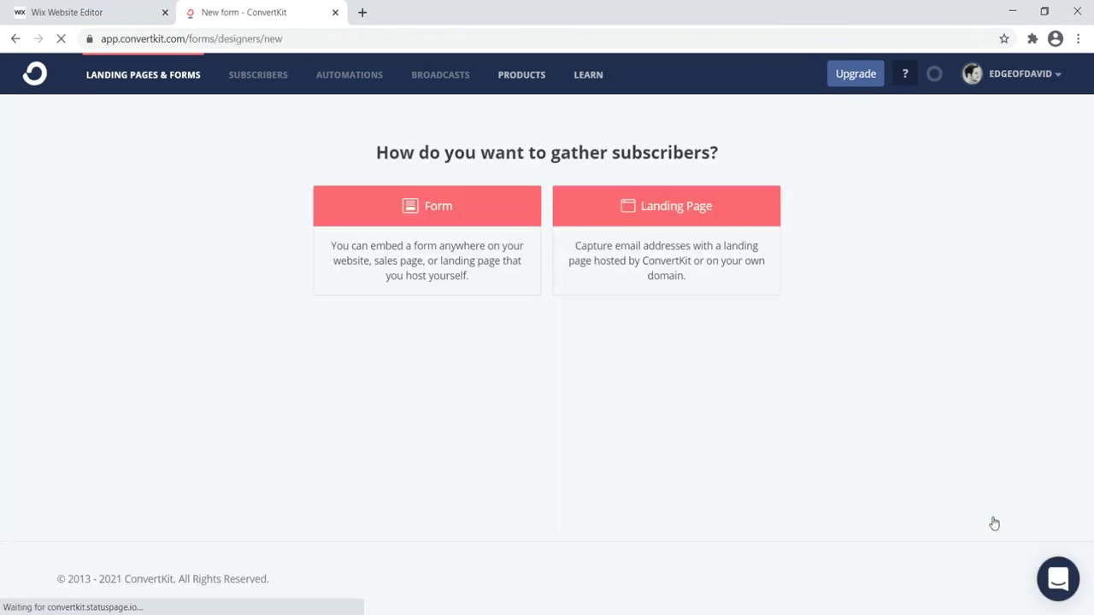
{"action": "left_click", "coordinate": [420, 223]}
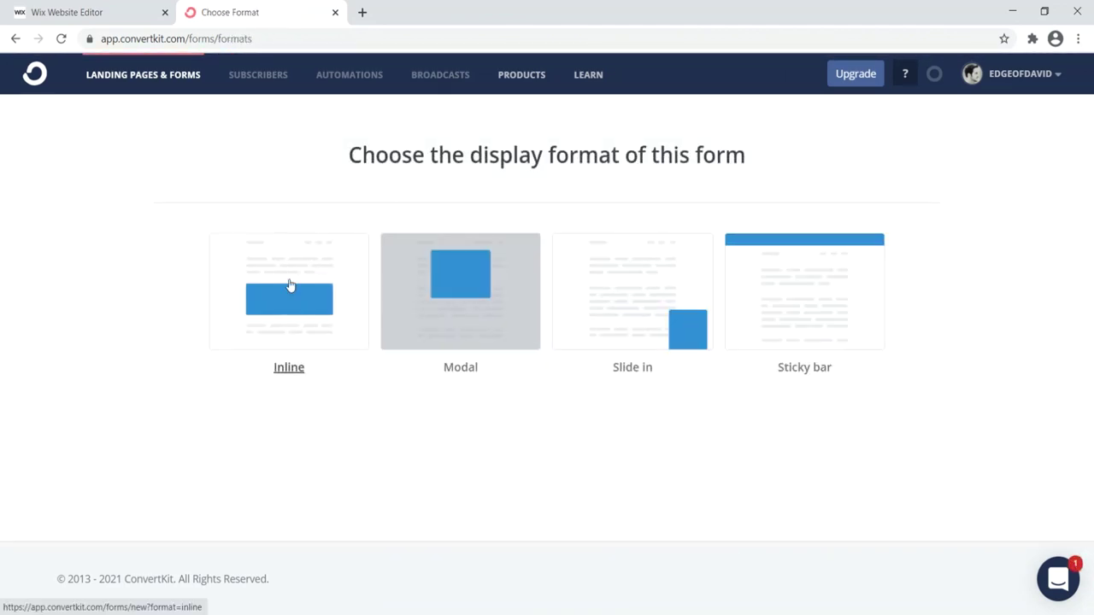
{"action": "left_click", "coordinate": [290, 286]}
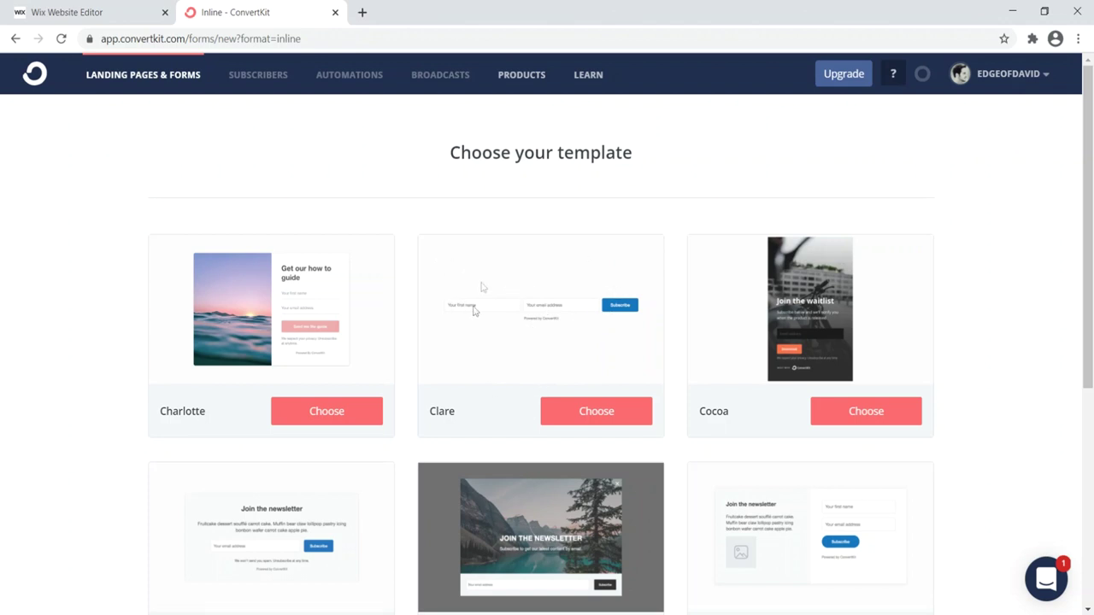
{"action": "left_click", "coordinate": [594, 413]}
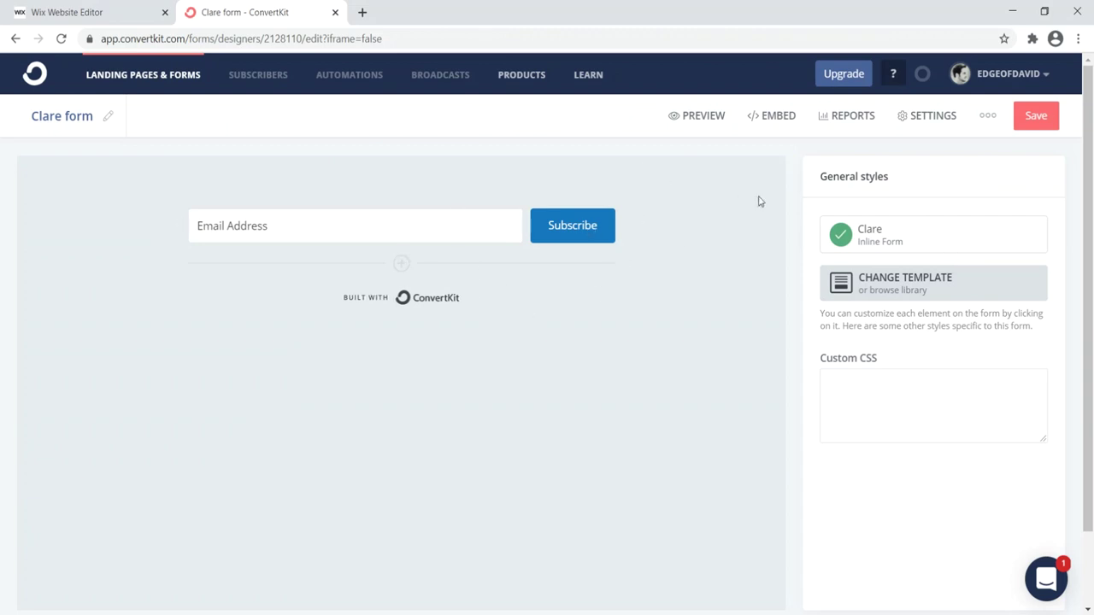
Copy the Clare form's HTML embed code and return to the Wix editor
{"action": "left_click", "coordinate": [769, 117]}
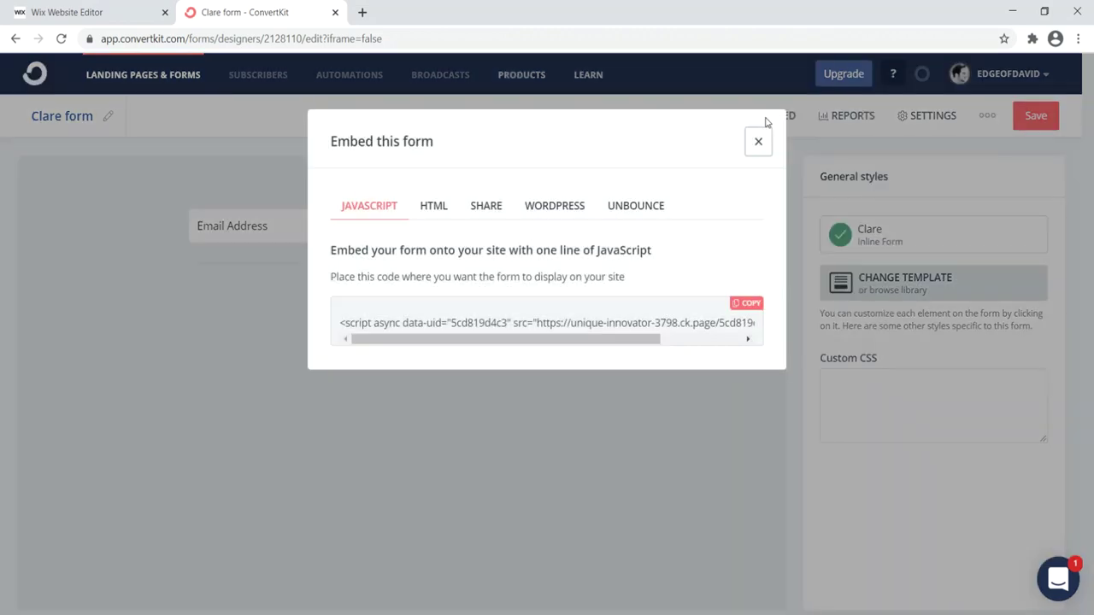
{"action": "left_click", "coordinate": [431, 209]}
{"action": "left_click", "coordinate": [742, 306]}
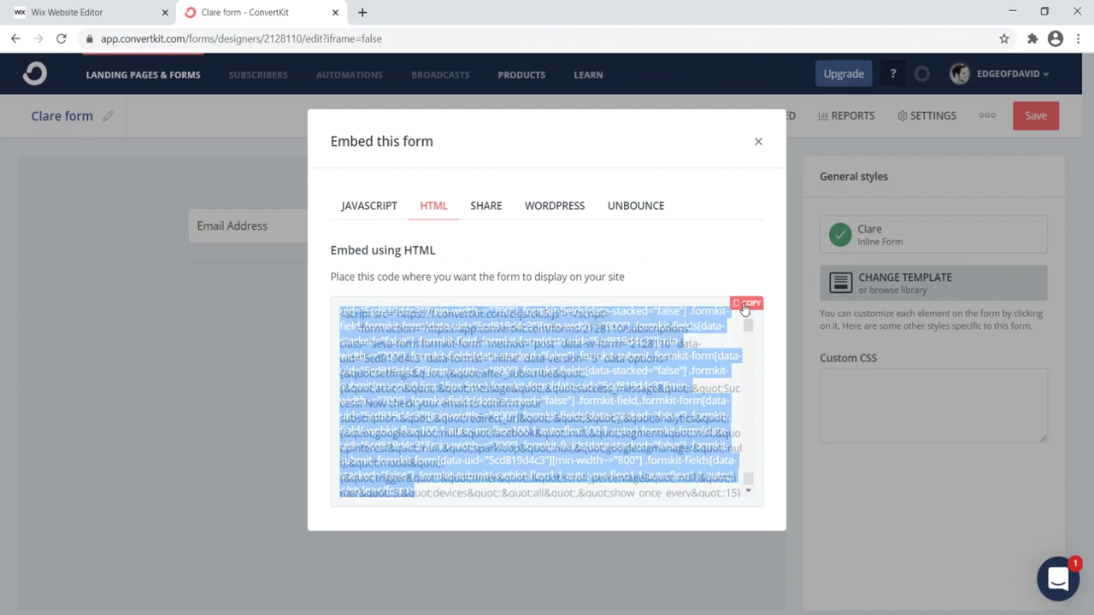
{"action": "right_click", "coordinate": [510, 370]}
{"action": "left_click", "coordinate": [553, 370]}
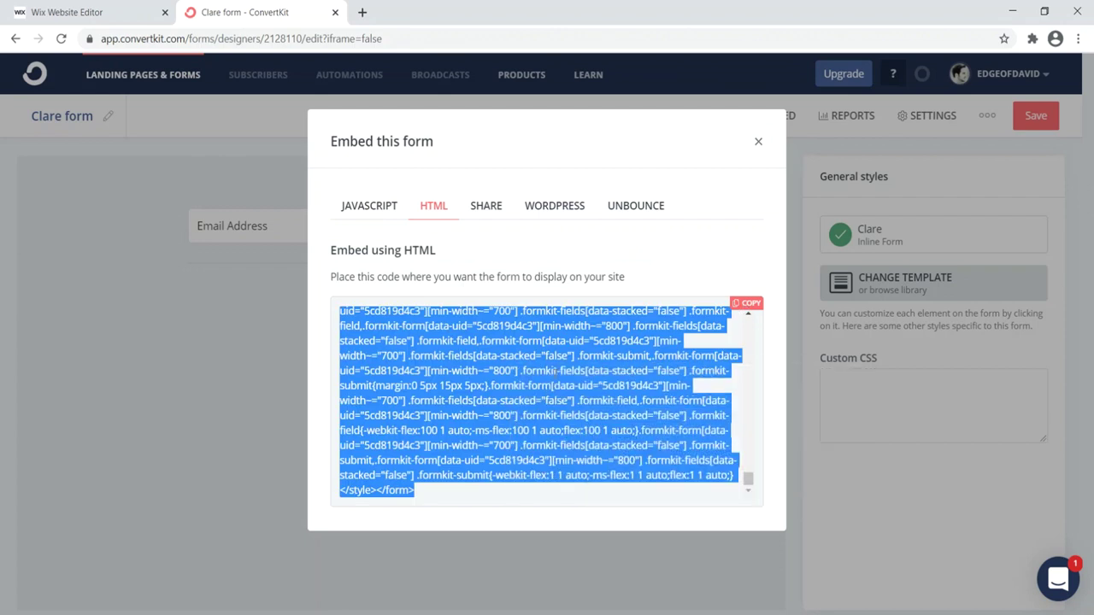
{"action": "left_click", "coordinate": [128, 12]}
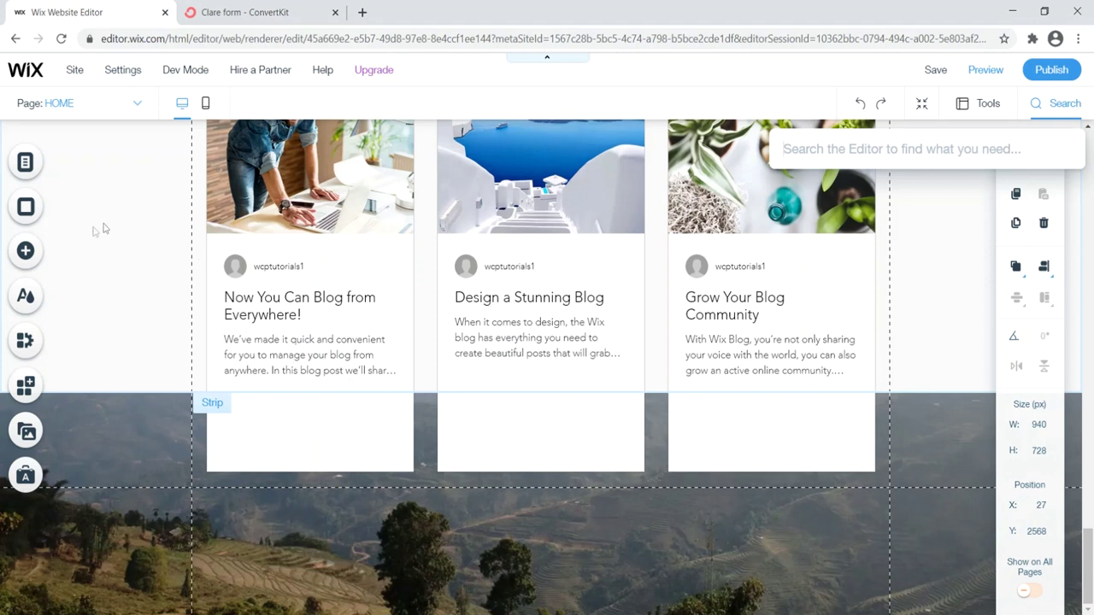
Add an HTML embed widget to the home page from the Embed elements
{"action": "left_click", "coordinate": [26, 255]}
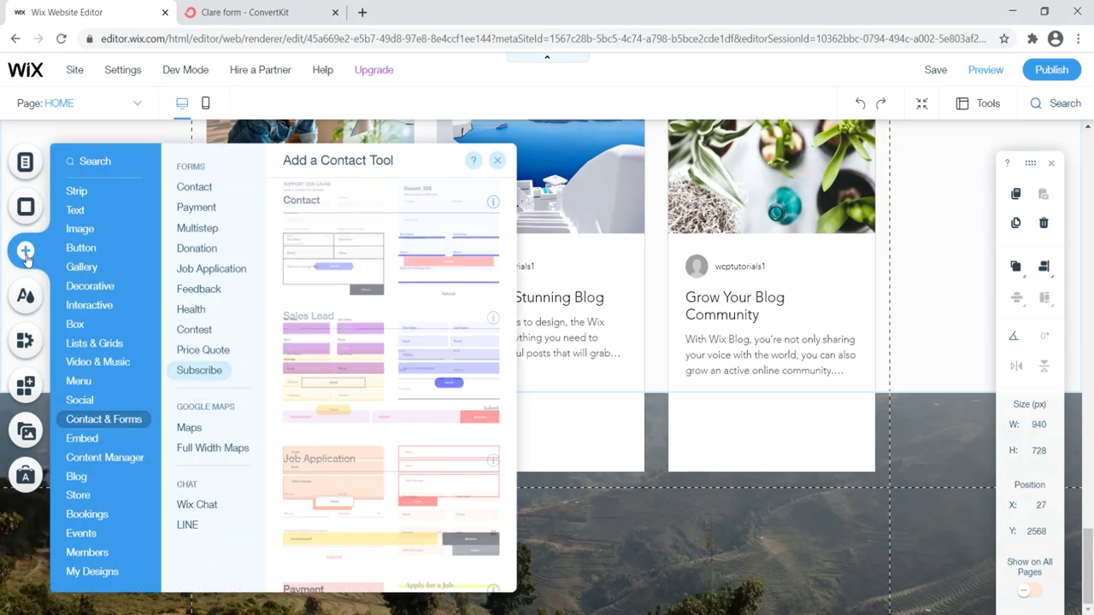
{"action": "left_click", "coordinate": [82, 267]}
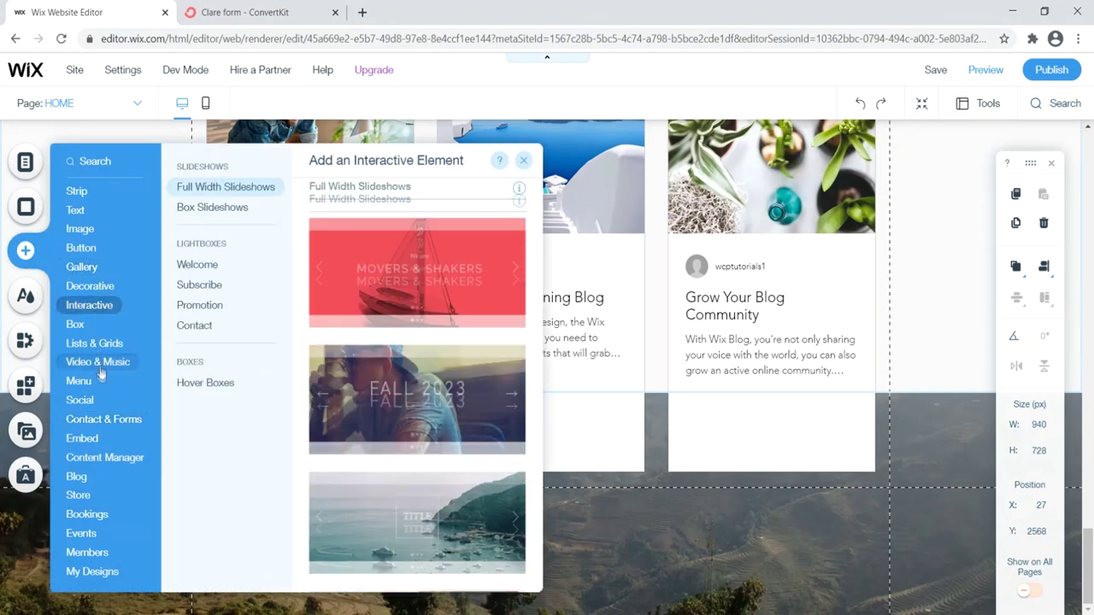
{"action": "mouse_move", "coordinate": [89, 440]}
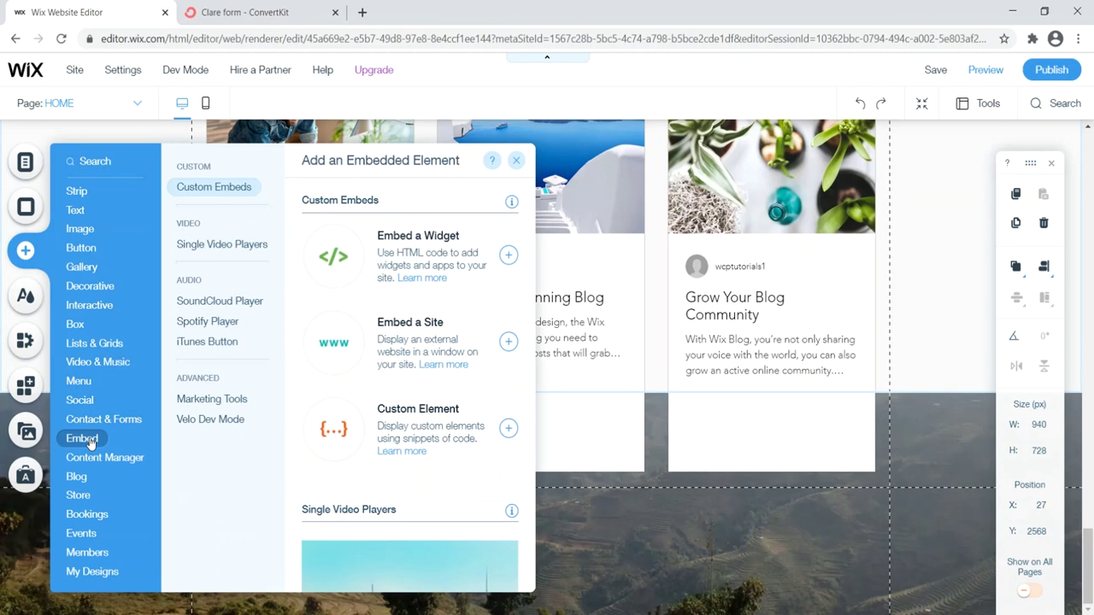
{"action": "left_click", "coordinate": [246, 301]}
{"action": "left_click", "coordinate": [211, 189]}
{"action": "left_click", "coordinate": [420, 252]}
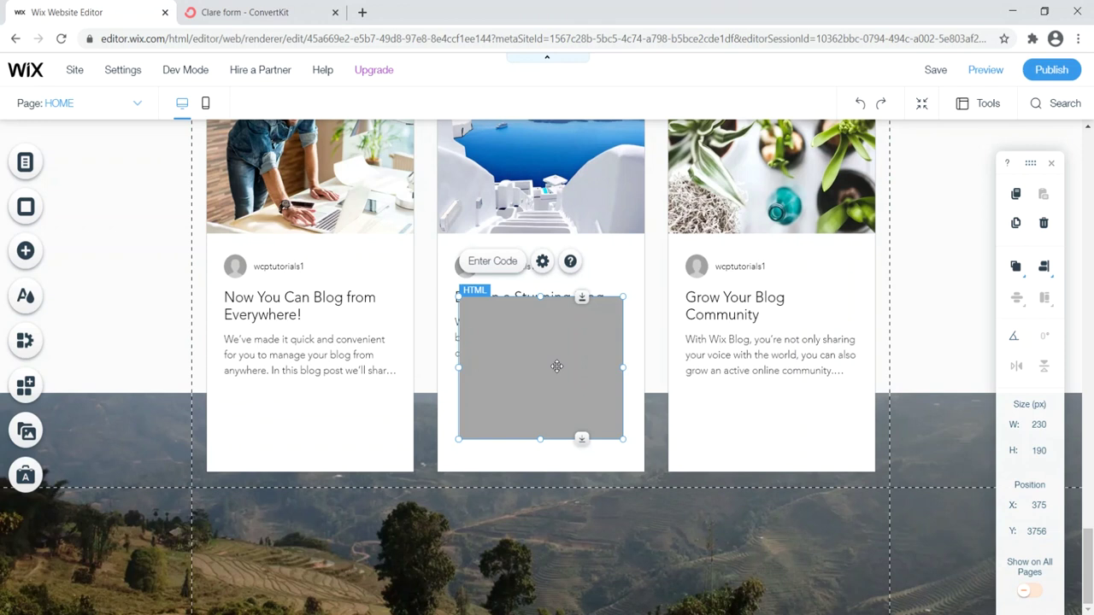
Paste the ConvertKit embed code into the widget and apply it
{"action": "left_click", "coordinate": [494, 263]}
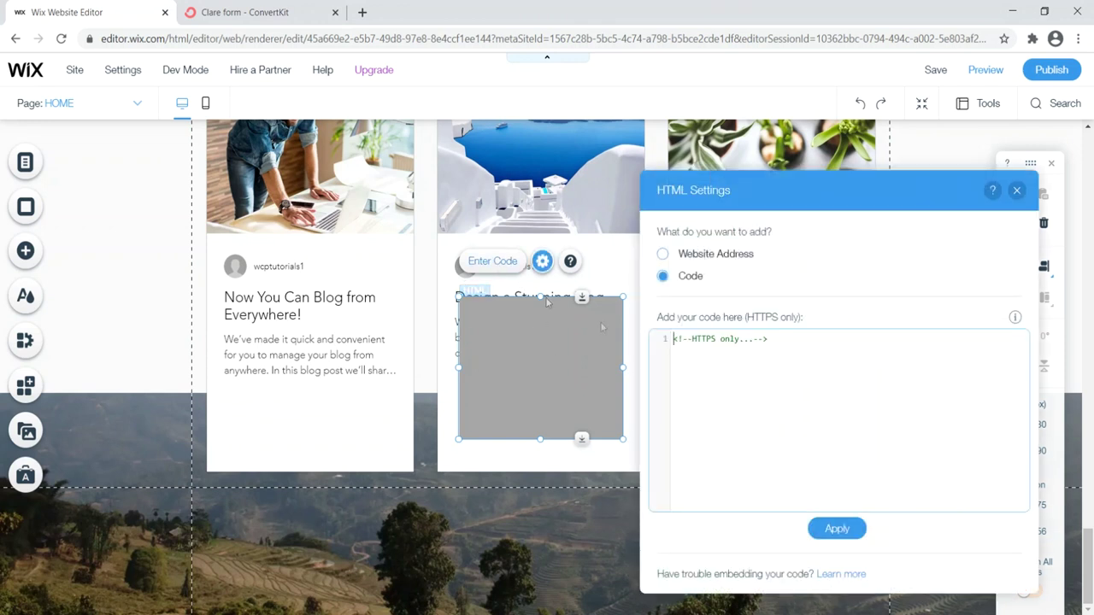
{"action": "right_click", "coordinate": [720, 349]}
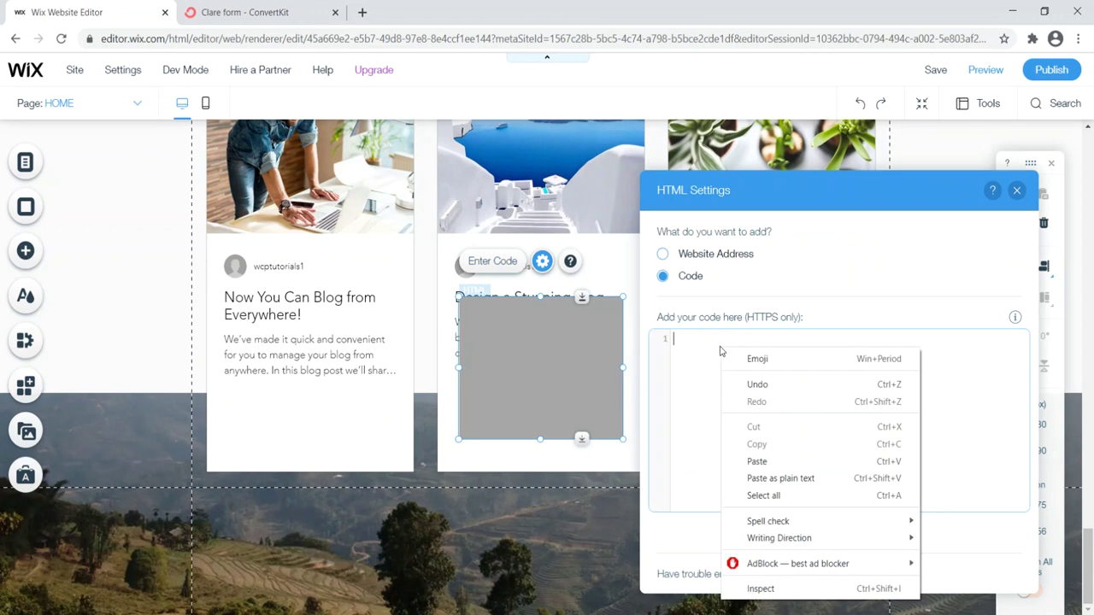
{"action": "left_click", "coordinate": [746, 459]}
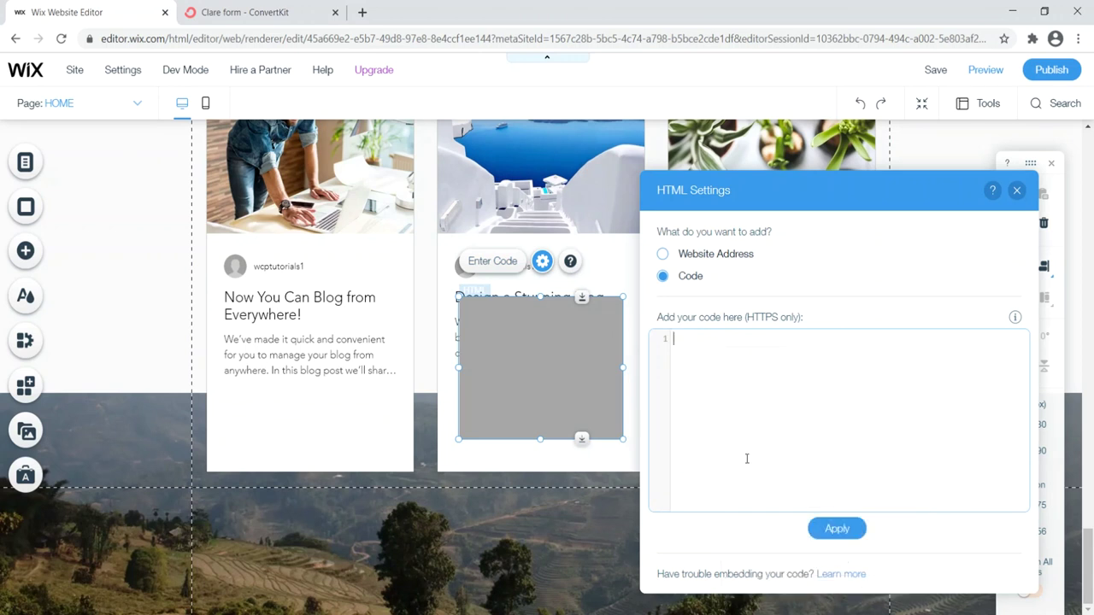
{"action": "left_click", "coordinate": [837, 529]}
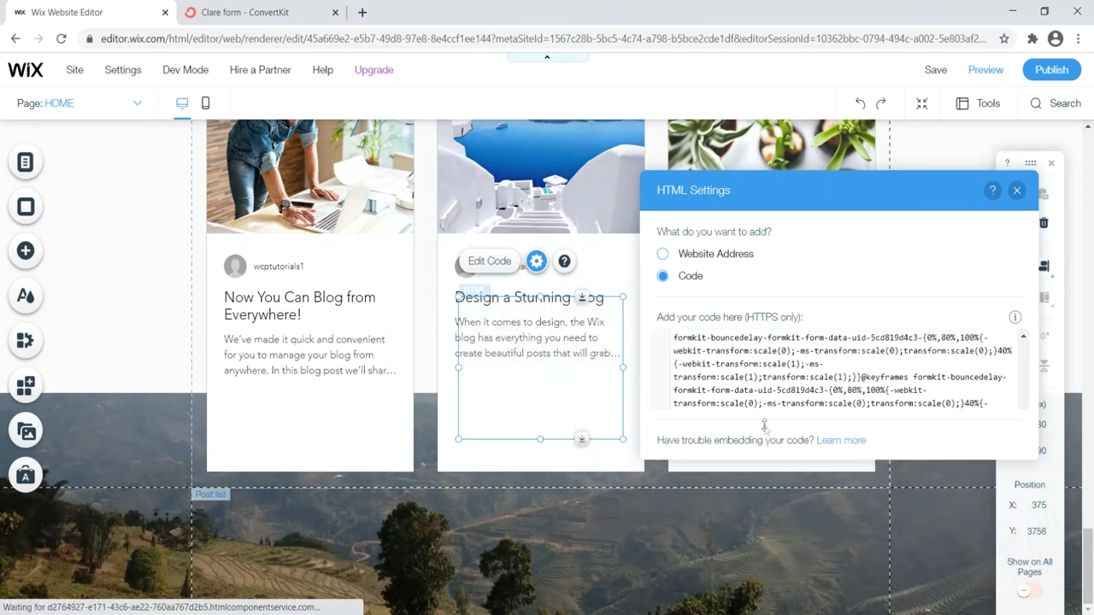
{"action": "left_click", "coordinate": [1017, 192]}
Widen the signup form on both sides and move it down onto the landscape strip
{"action": "left_click_drag", "start_coordinate": [459, 368], "coordinate": [191, 367]}
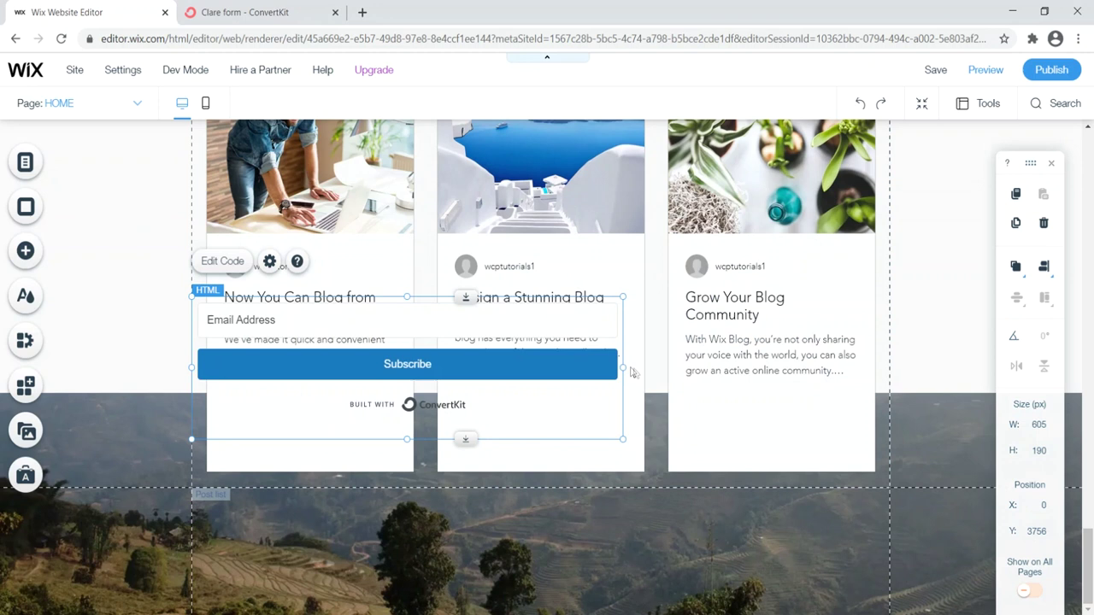
{"action": "left_click_drag", "start_coordinate": [623, 368], "coordinate": [730, 368]}
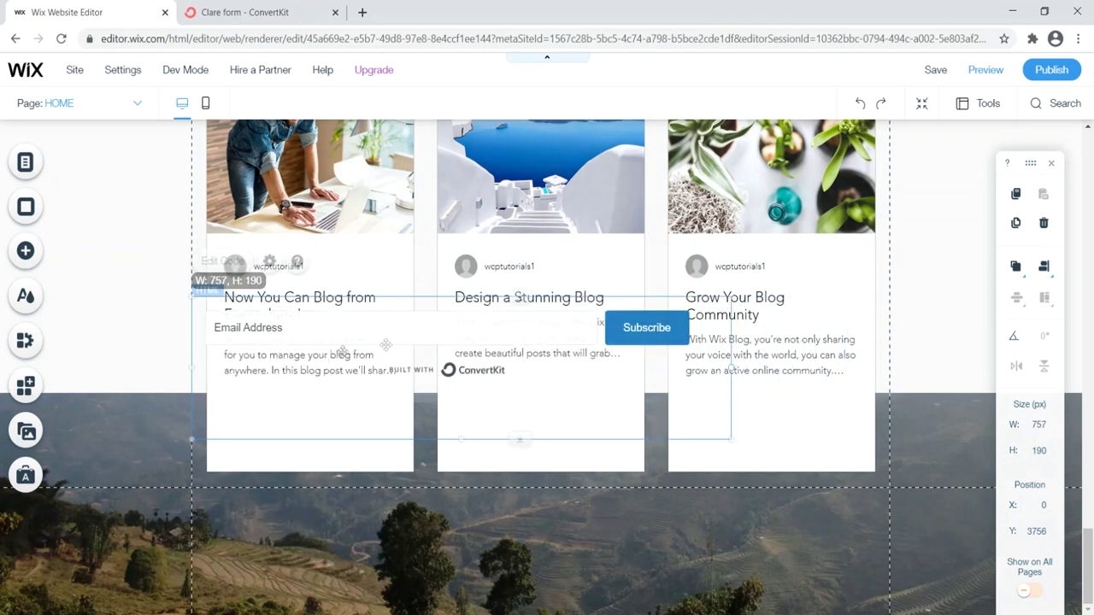
{"action": "left_click_drag", "start_coordinate": [517, 369], "coordinate": [589, 561]}
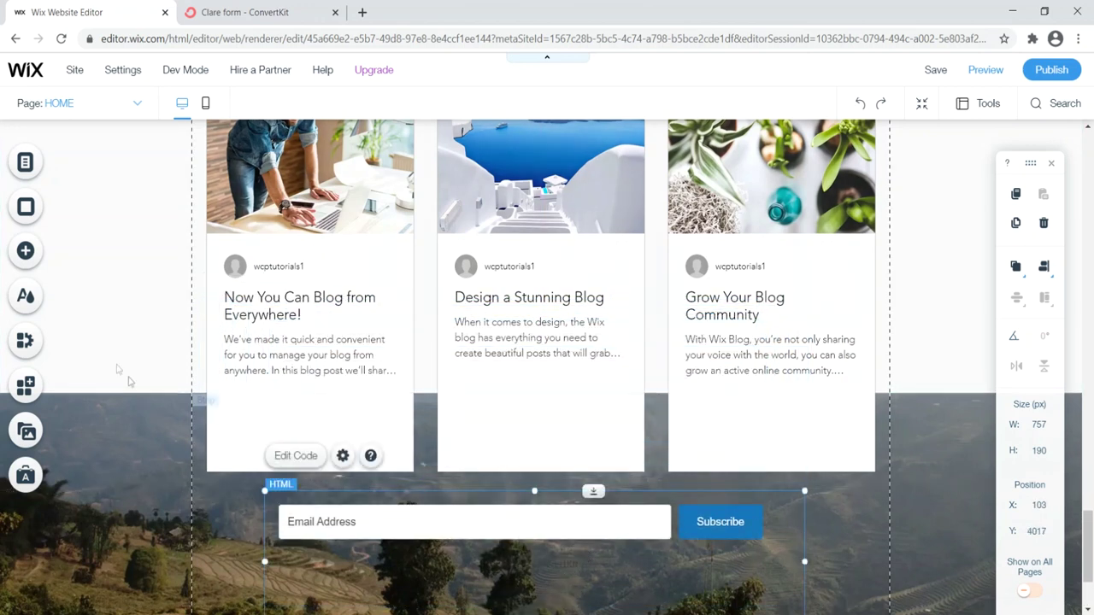
Lower the landscape strip's top edge and move the blog post list upward
{"action": "left_click", "coordinate": [598, 395]}
{"action": "left_click_drag", "start_coordinate": [602, 403], "coordinate": [600, 484]}
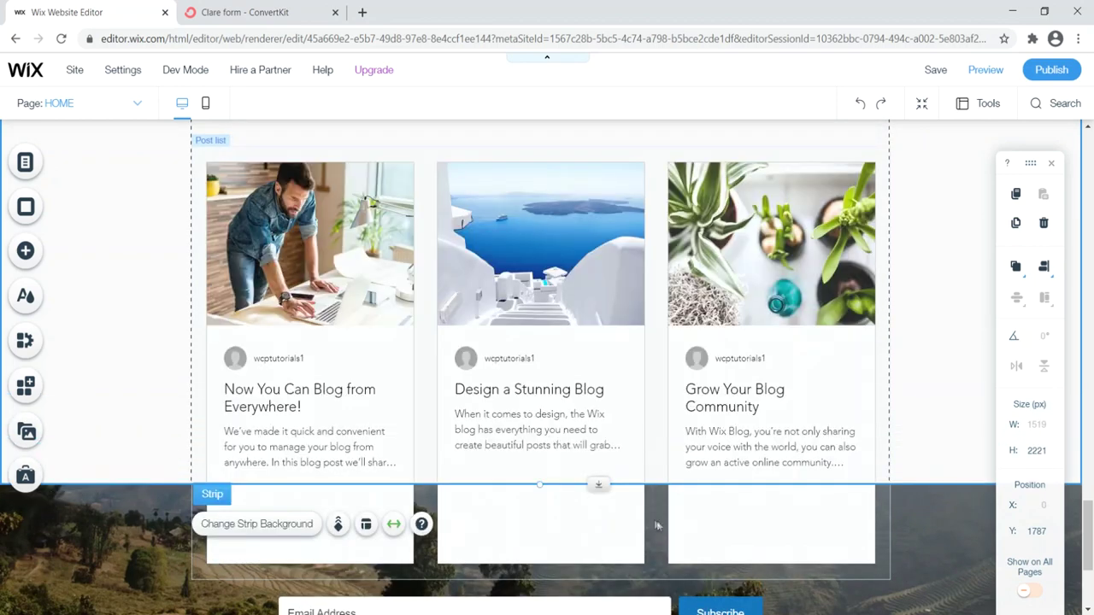
{"action": "left_click", "coordinate": [598, 339]}
{"action": "left_click_drag", "start_coordinate": [598, 339], "coordinate": [594, 242]}
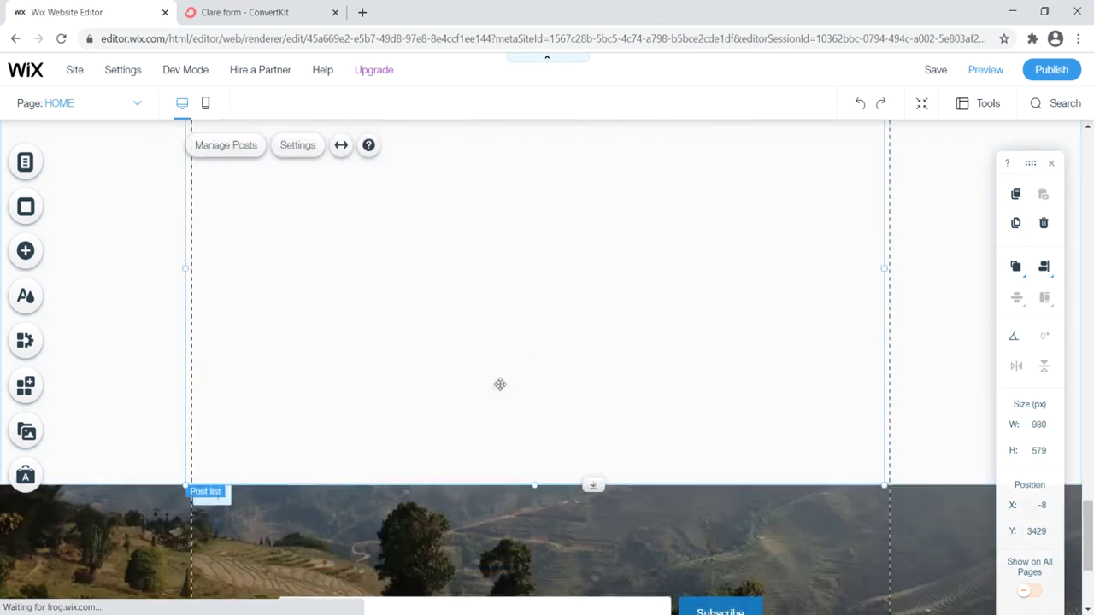
{"action": "left_click", "coordinate": [127, 448]}
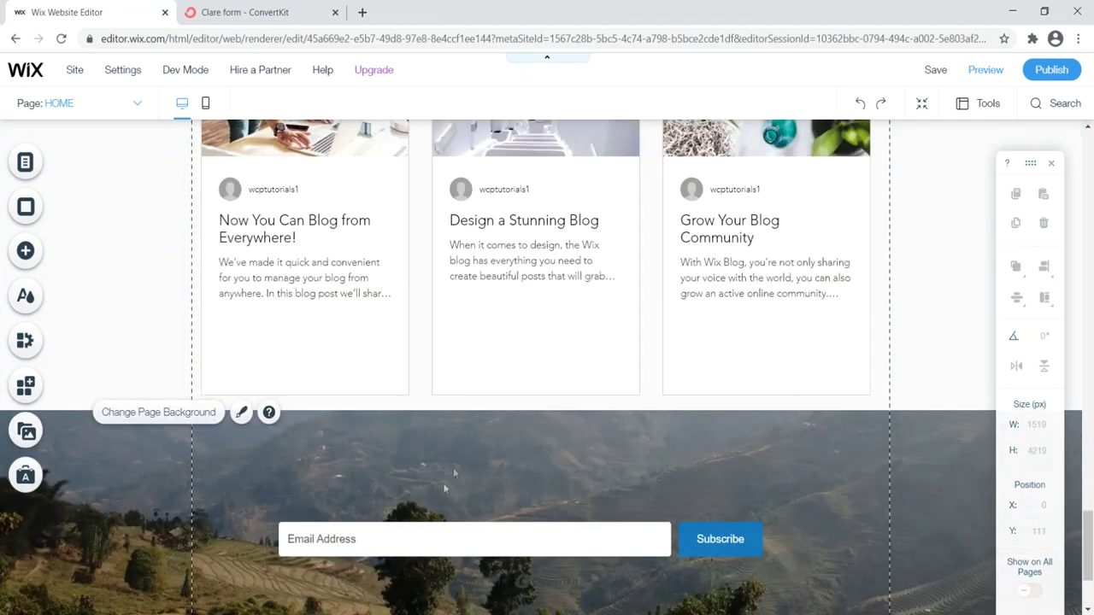
Nudge the ConvertKit signup form slightly higher on the strip
{"action": "scroll", "coordinate": [517, 453], "scroll_direction": "down", "scroll_amount": 2}
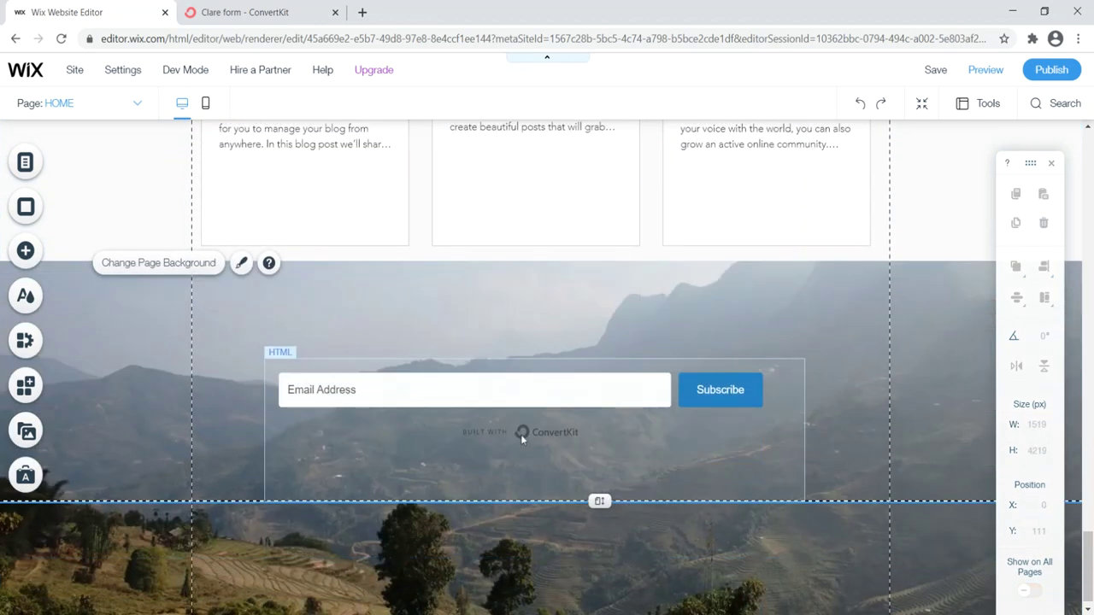
{"action": "left_click_drag", "start_coordinate": [616, 431], "coordinate": [616, 394]}
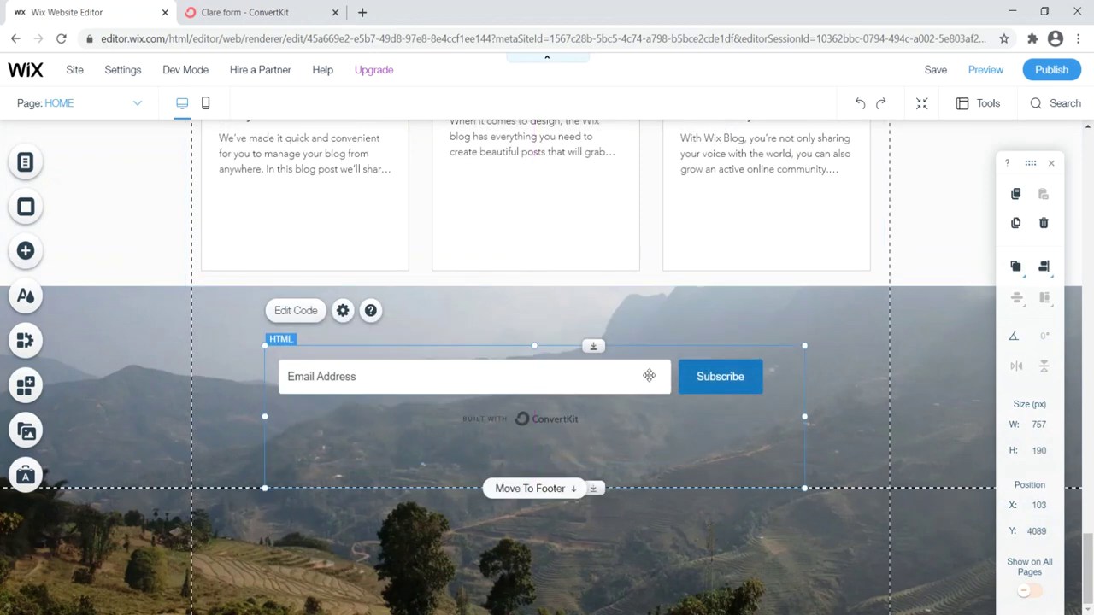
{"action": "left_click", "coordinate": [760, 313]}
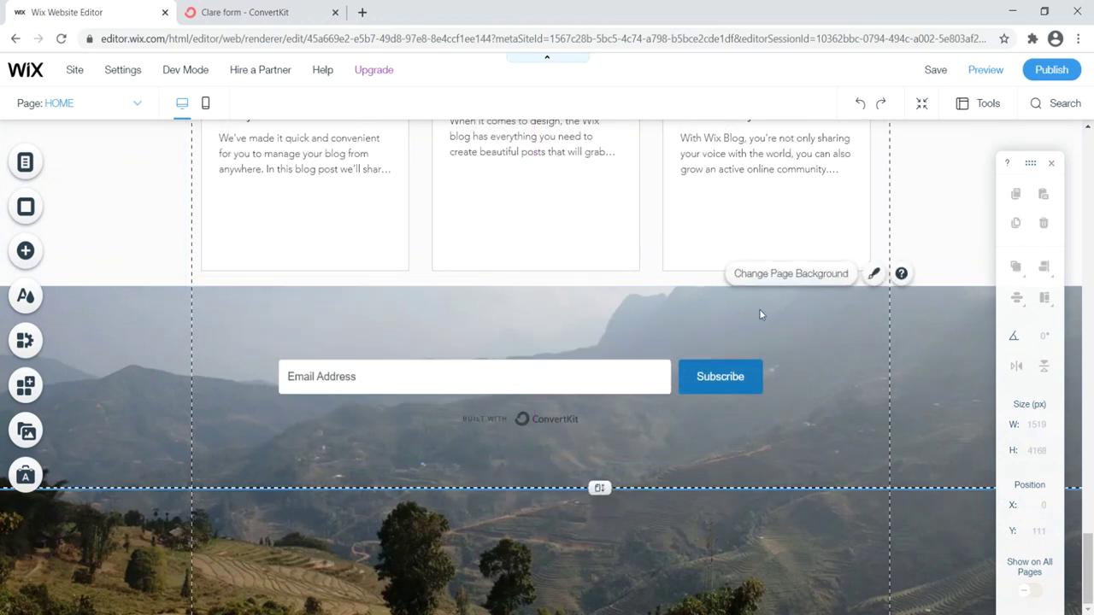
Add a plain white Classic strip to the home page
{"action": "left_click", "coordinate": [26, 250]}
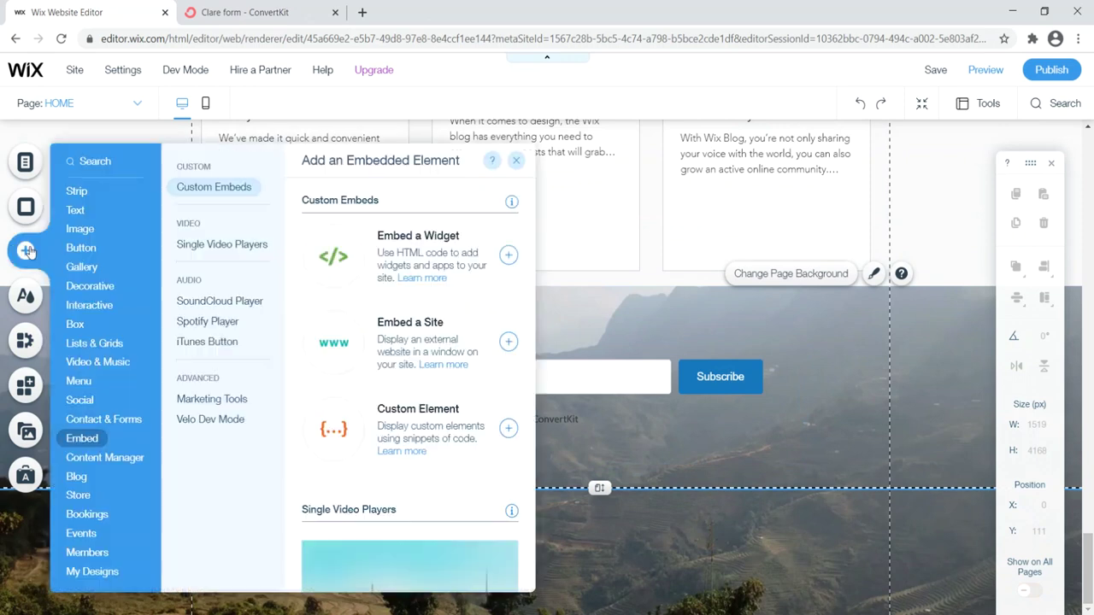
{"action": "left_click", "coordinate": [76, 191]}
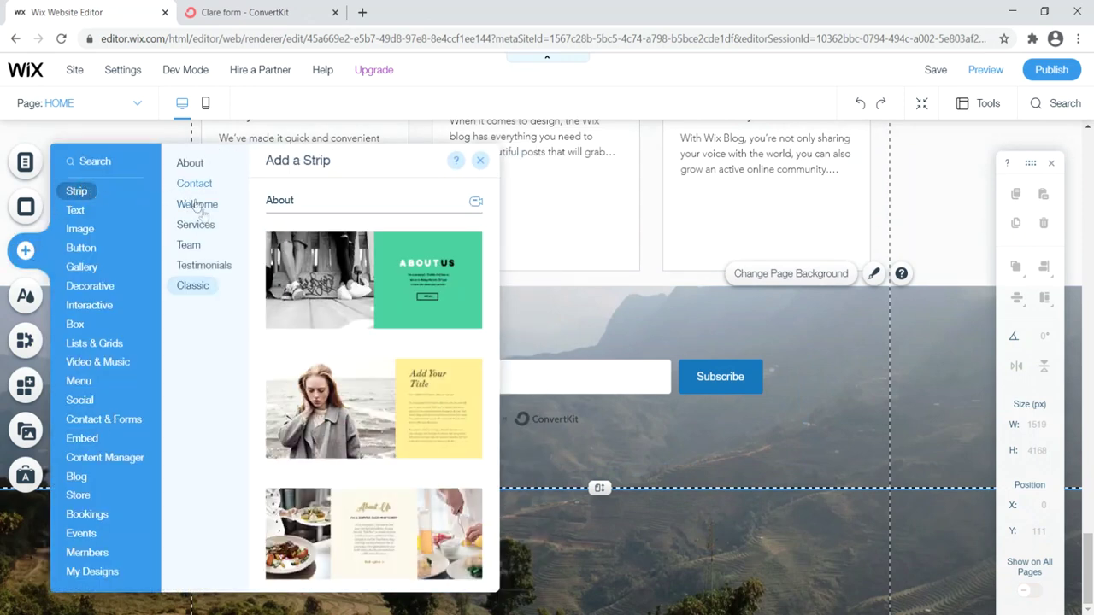
{"action": "left_click", "coordinate": [194, 287]}
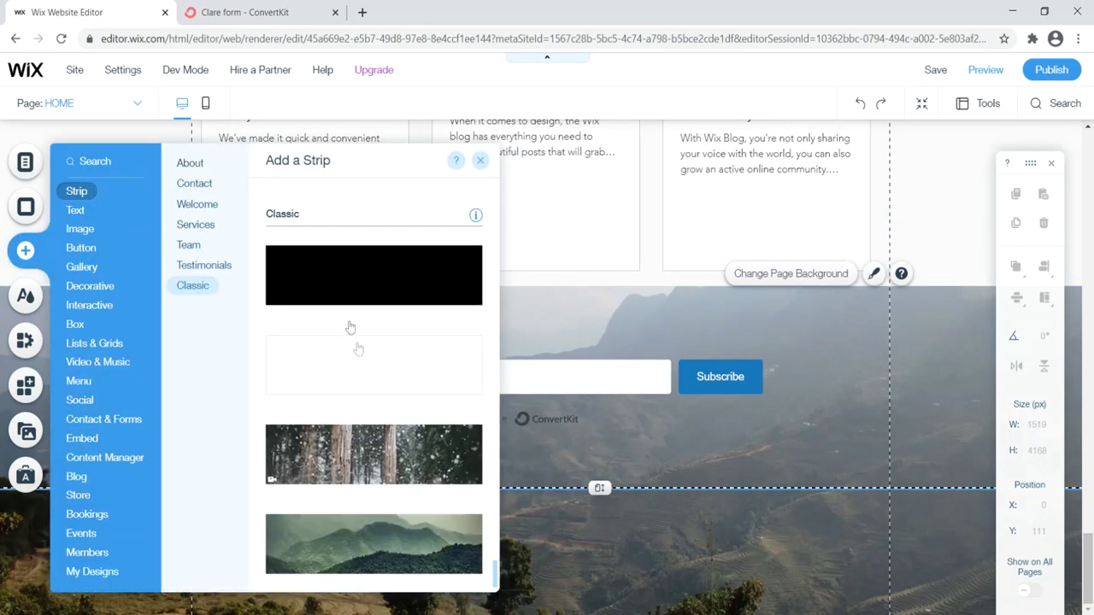
{"action": "left_click", "coordinate": [364, 370]}
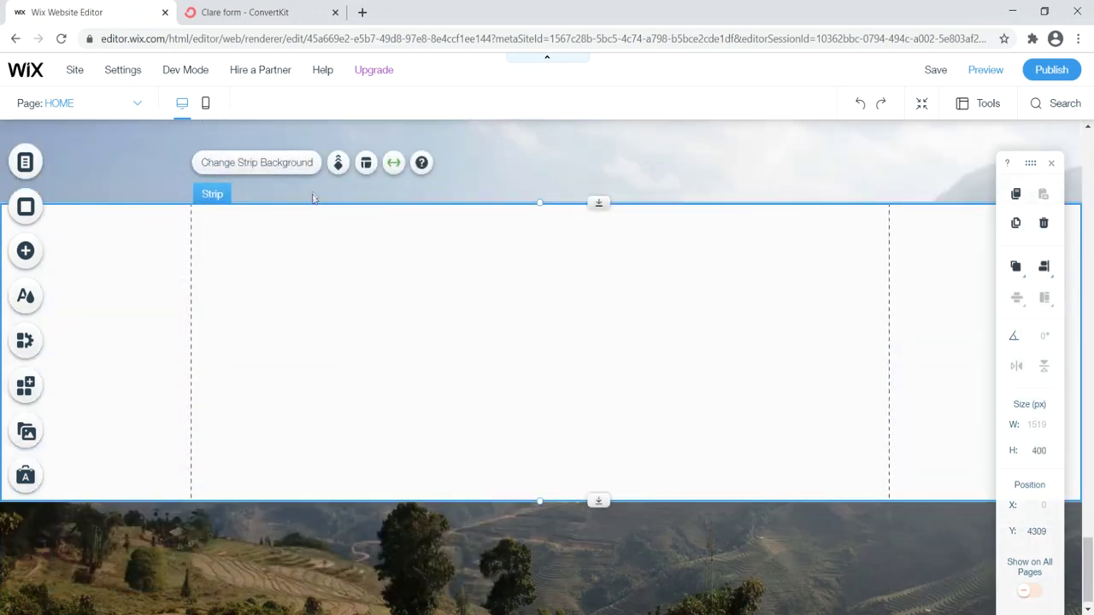
Set the strip's background colour to sage green #7FA88B
{"action": "left_click", "coordinate": [258, 166]}
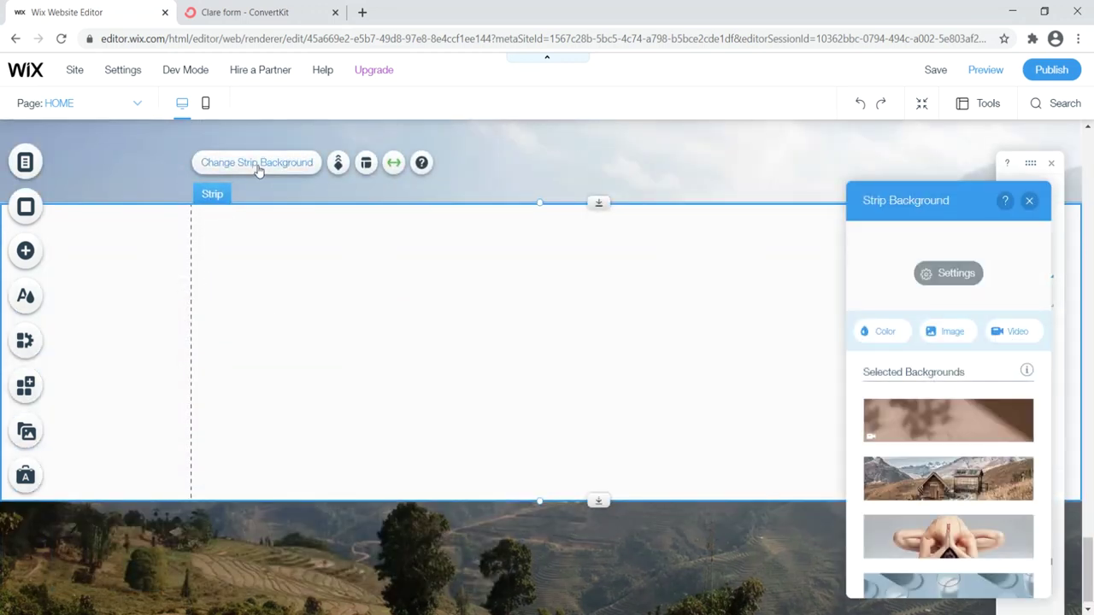
{"action": "left_click", "coordinate": [963, 278]}
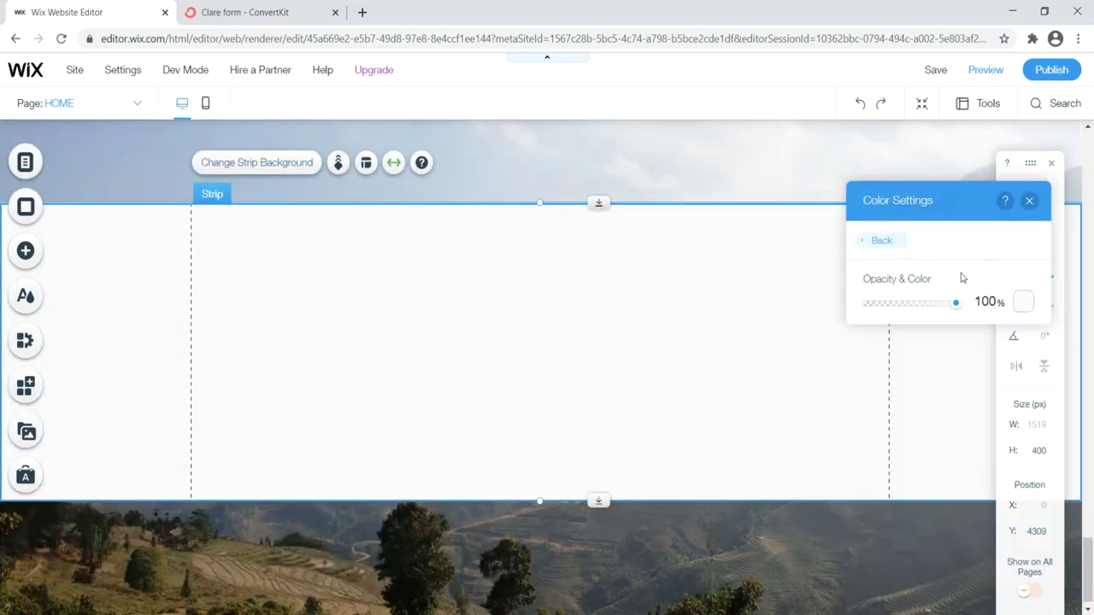
{"action": "left_click", "coordinate": [1024, 302]}
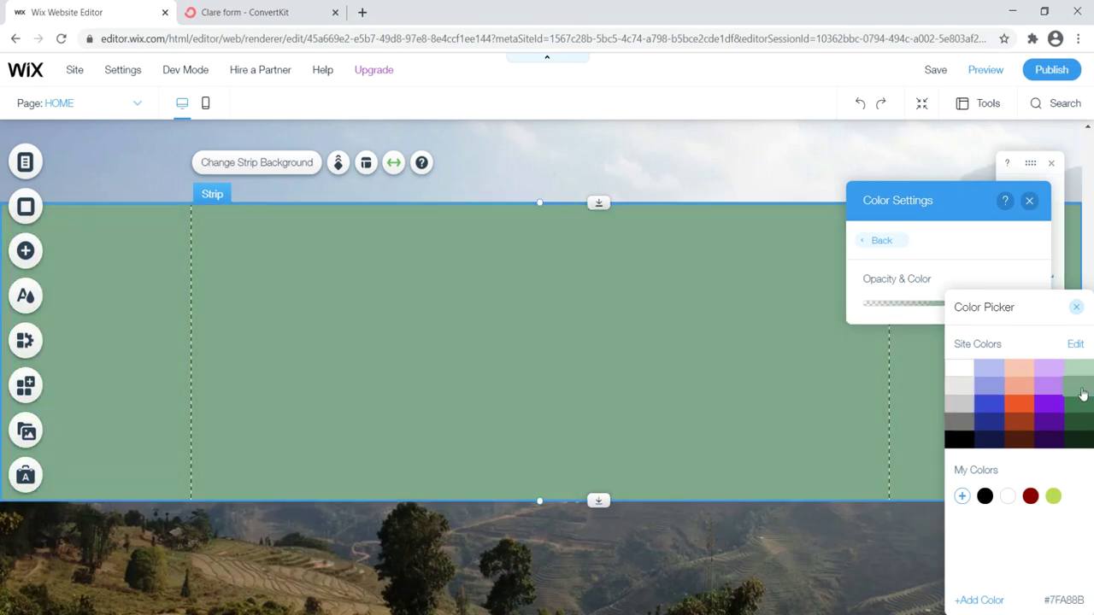
{"action": "left_click", "coordinate": [1079, 390]}
{"action": "left_click", "coordinate": [1077, 307]}
{"action": "left_click", "coordinate": [1029, 200]}
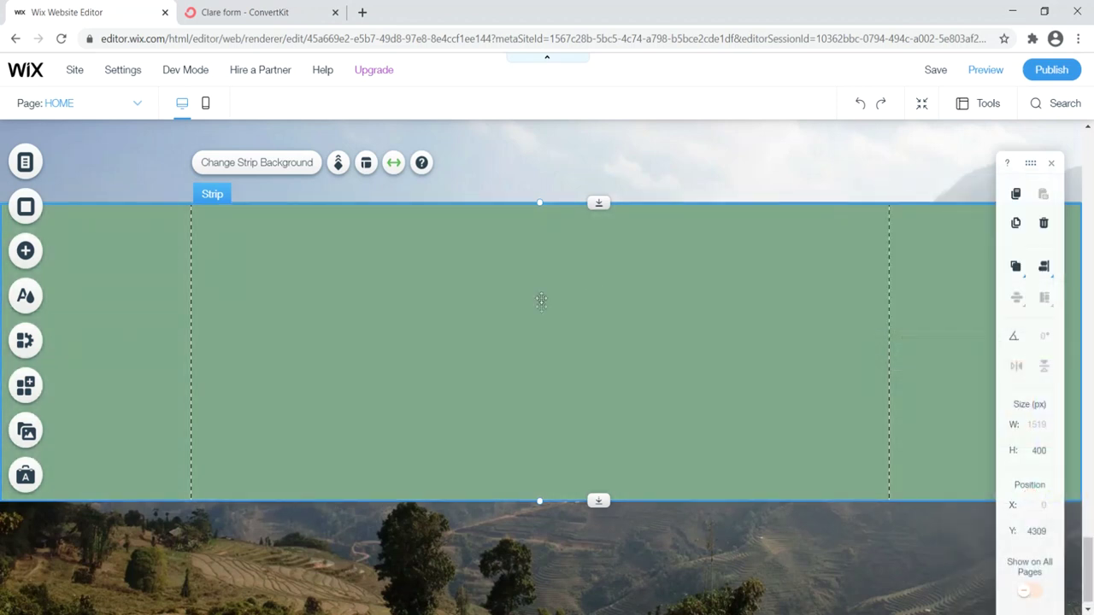
Send the green strip to the back with Arrange > Send to Back
{"action": "right_click", "coordinate": [266, 331]}
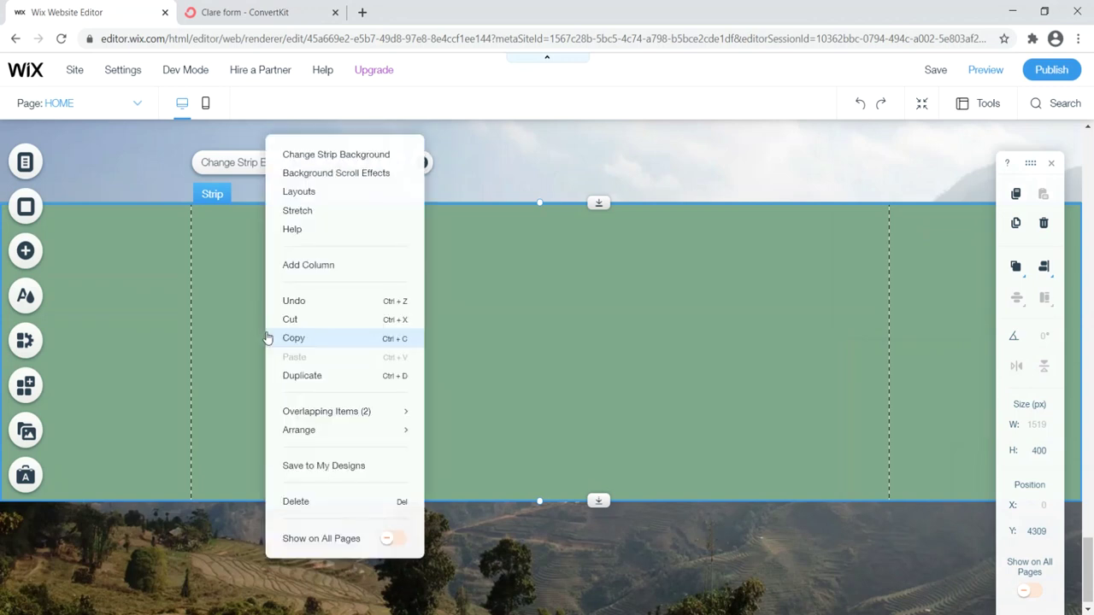
{"action": "mouse_move", "coordinate": [327, 415]}
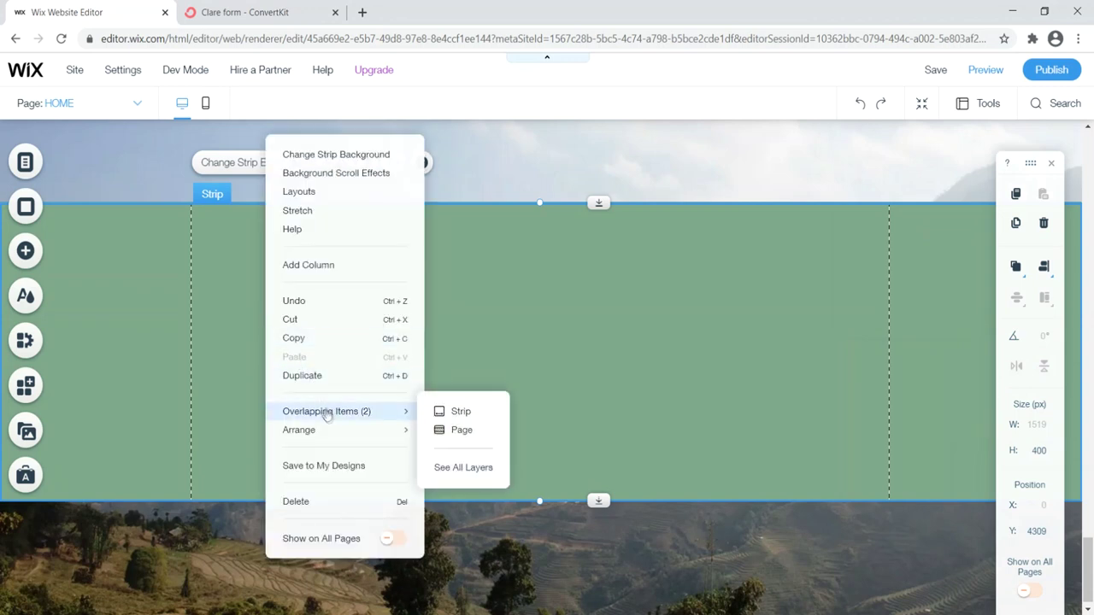
{"action": "mouse_move", "coordinate": [329, 434]}
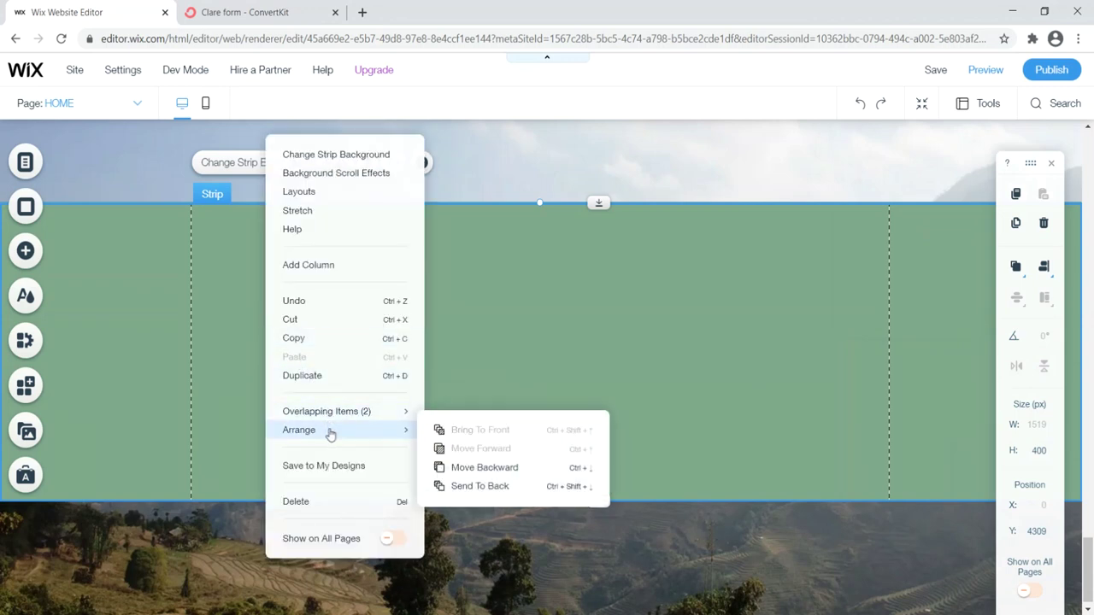
{"action": "left_click", "coordinate": [476, 469]}
{"action": "mouse_move", "coordinate": [332, 430]}
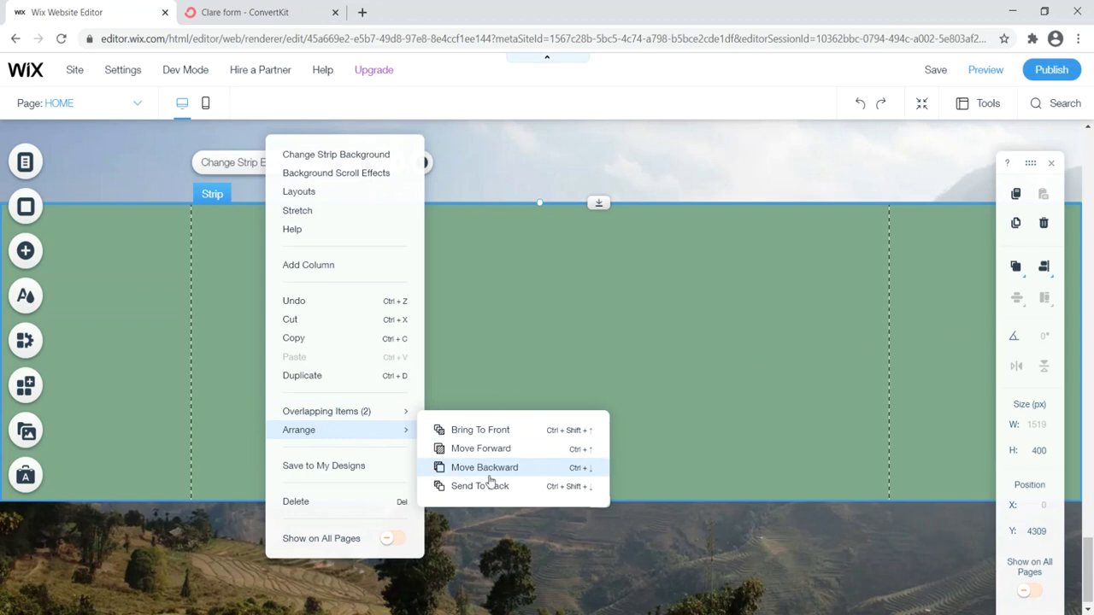
{"action": "left_click", "coordinate": [785, 267]}
Move the green strip behind the signup form and shrink it to 302 px tall
{"action": "left_click_drag", "start_coordinate": [937, 294], "coordinate": [863, 337]}
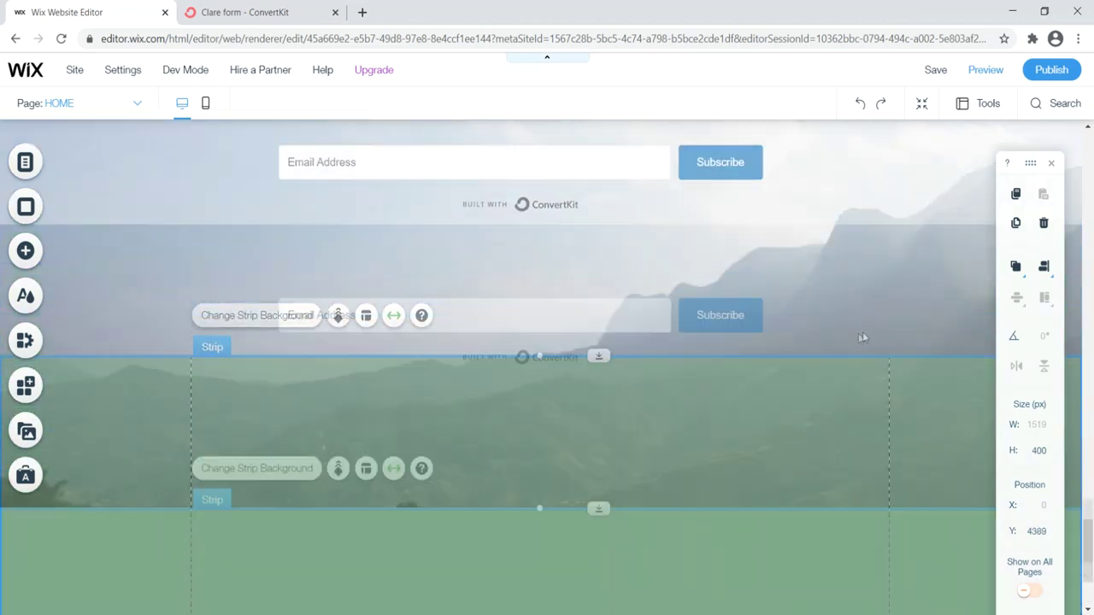
{"action": "left_click_drag", "start_coordinate": [840, 590], "coordinate": [836, 440]}
{"action": "left_click_drag", "start_coordinate": [620, 408], "coordinate": [641, 478]}
{"action": "left_click", "coordinate": [550, 553]}
{"action": "left_click_drag", "start_coordinate": [599, 575], "coordinate": [596, 498]}
Fine-tune the signup form's vertical position within the green strip
{"action": "left_click_drag", "start_coordinate": [402, 391], "coordinate": [400, 376]}
{"action": "left_click", "coordinate": [245, 368]}
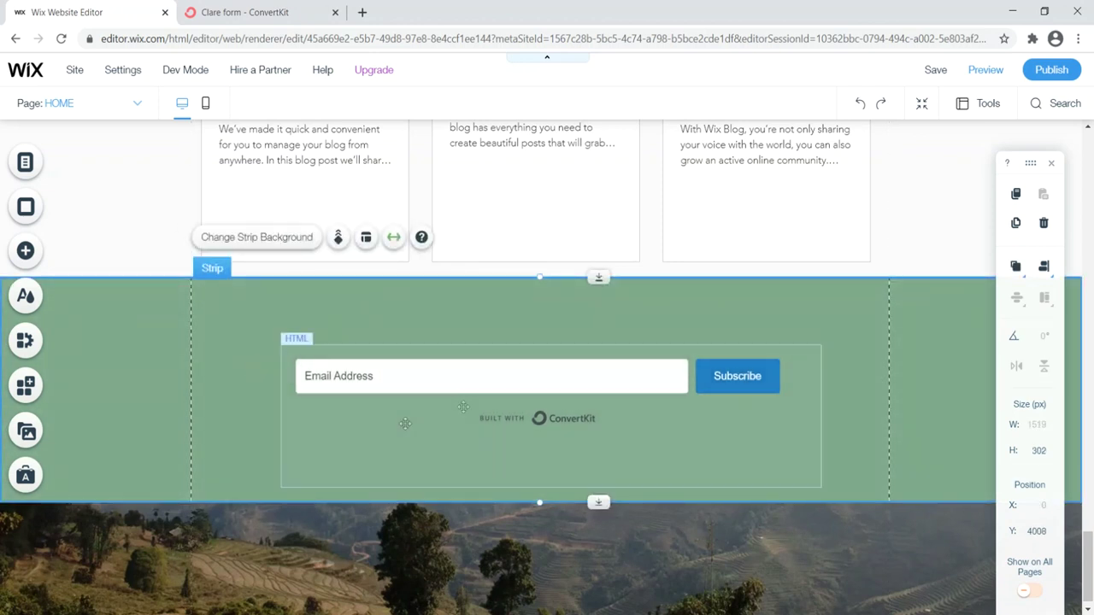
{"action": "left_click_drag", "start_coordinate": [493, 376], "coordinate": [493, 383]}
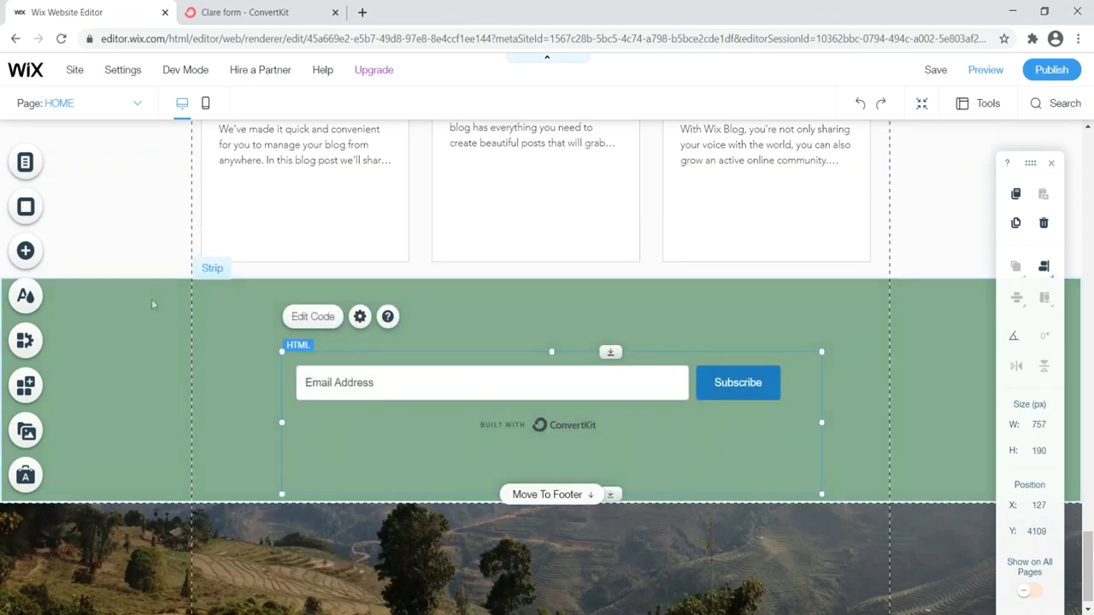
{"action": "left_click", "coordinate": [26, 251]}
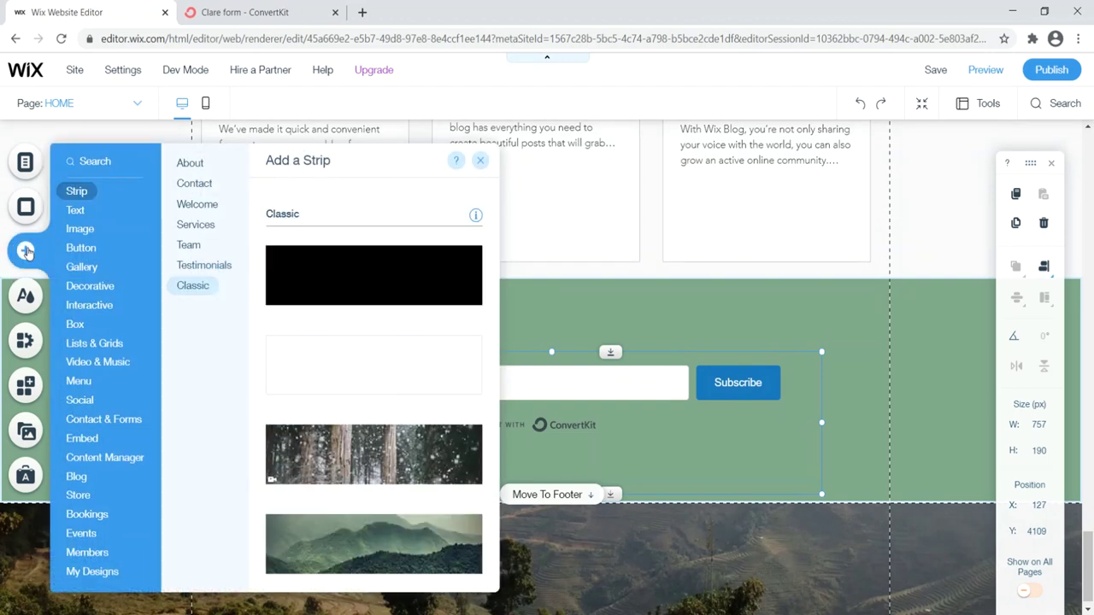
Place a Small Title text element on the green strip above the form
{"action": "mouse_move", "coordinate": [74, 214]}
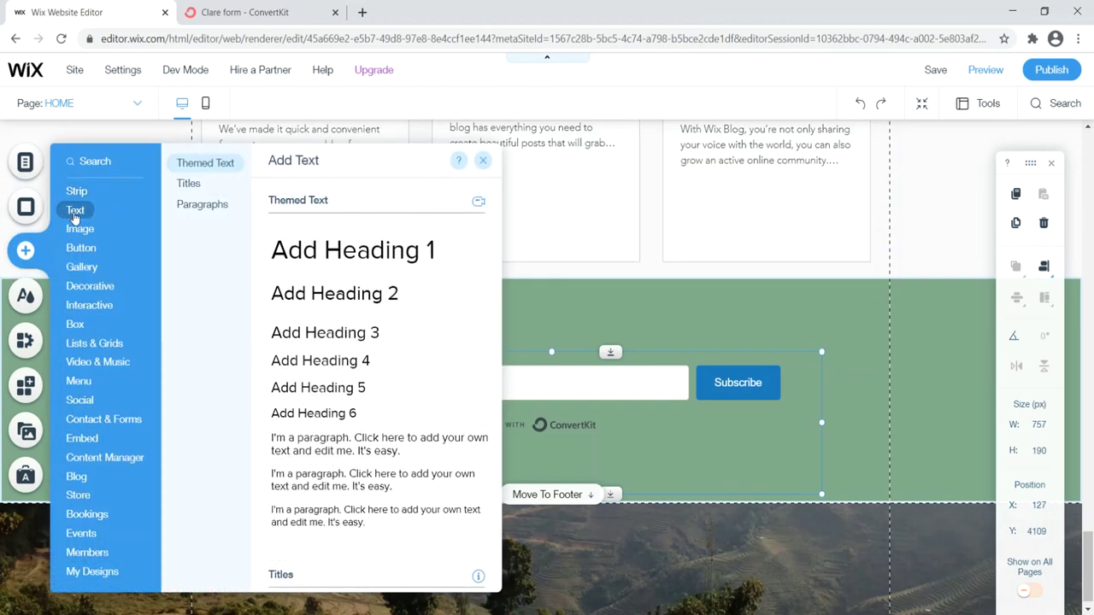
{"action": "left_click", "coordinate": [188, 185]}
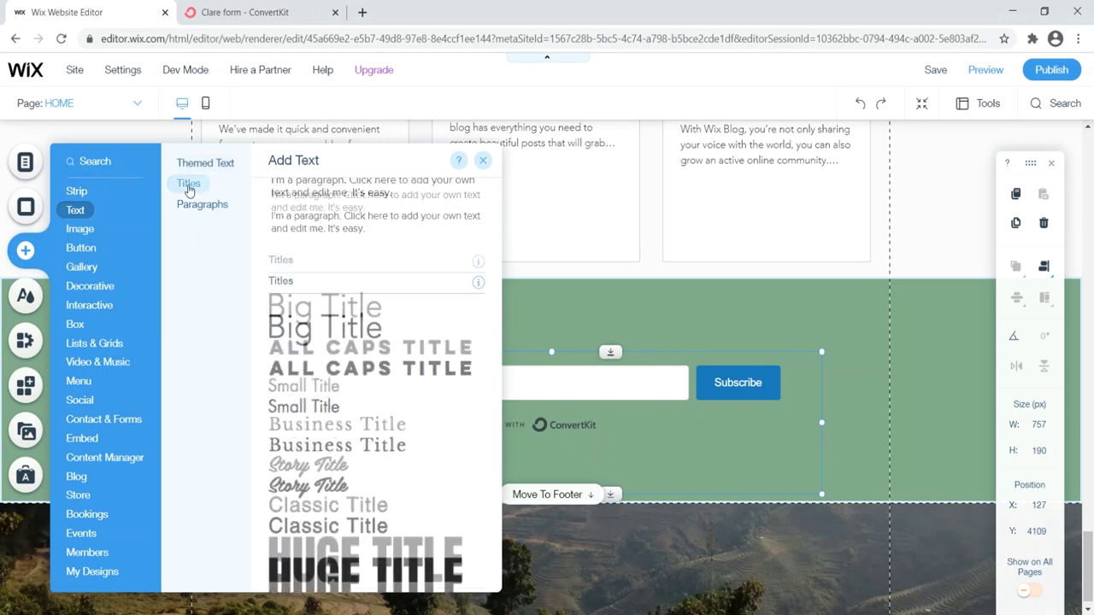
{"action": "left_click", "coordinate": [194, 190]}
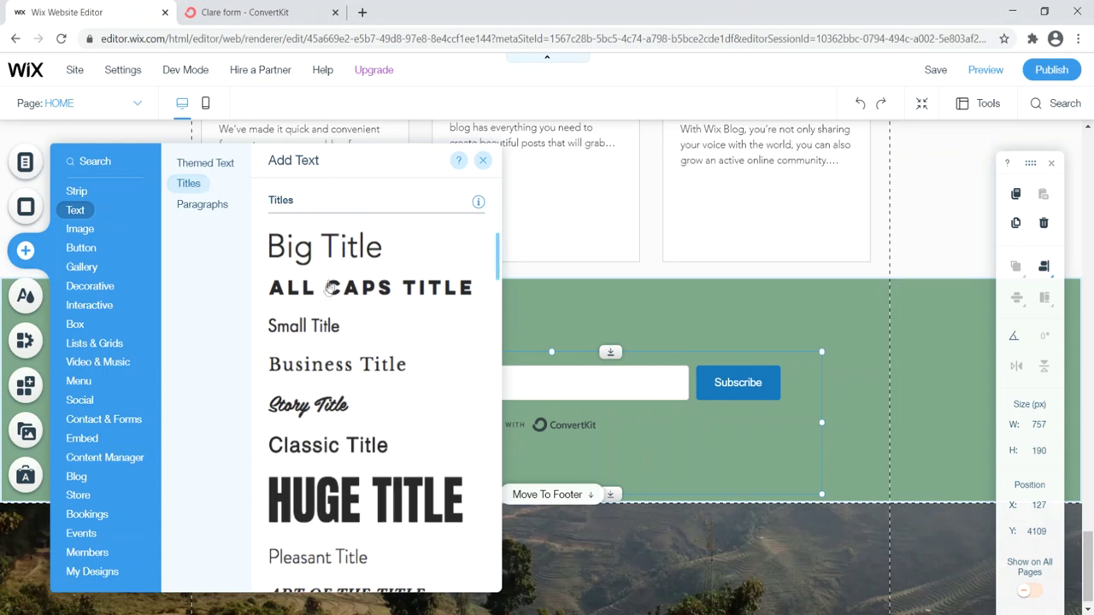
{"action": "left_click_drag", "start_coordinate": [316, 331], "coordinate": [493, 335]}
Change the title to 'Subscribe and get our 7 Day Checklist Guide for Ha Giang', widened above the email field
{"action": "double_click", "coordinate": [541, 336]}
{"action": "key", "text": "BackSpace"}
{"action": "key", "text": "BackSpace"}
{"action": "key", "text": "BackSpace"}
{"action": "type", "text": "Subscribe and get"}
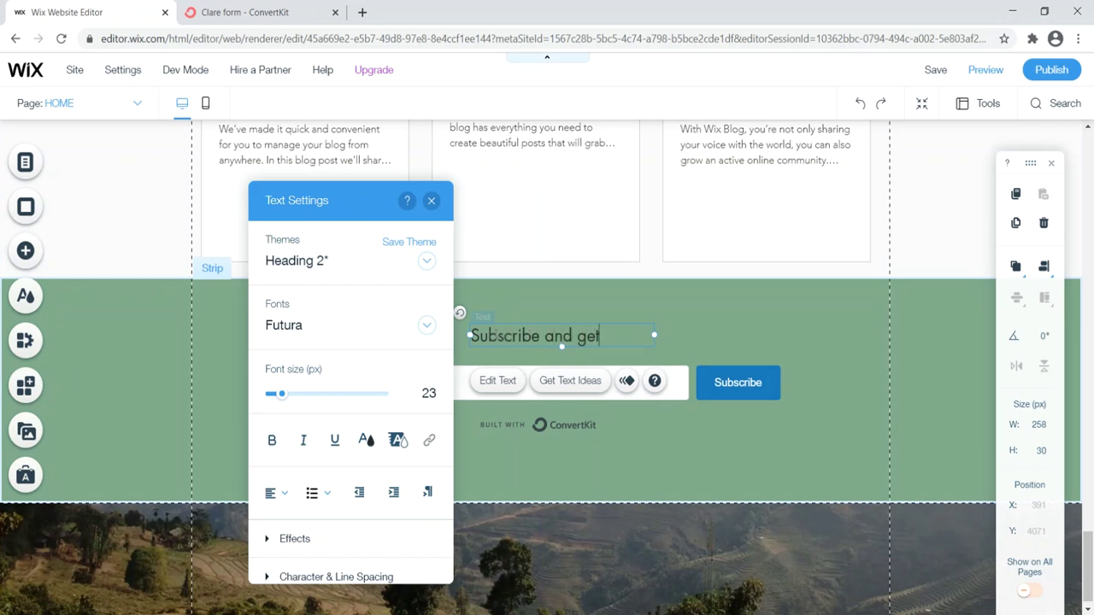
{"action": "type", "text": " our 7 Day C"}
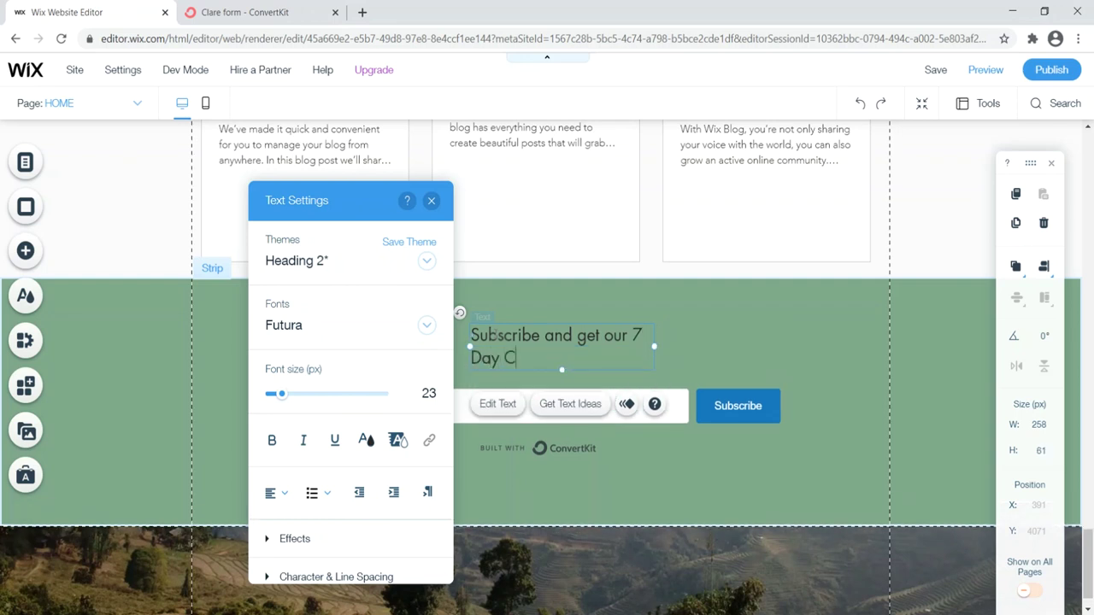
{"action": "type", "text": "hecklist Guide for Ha Giang"}
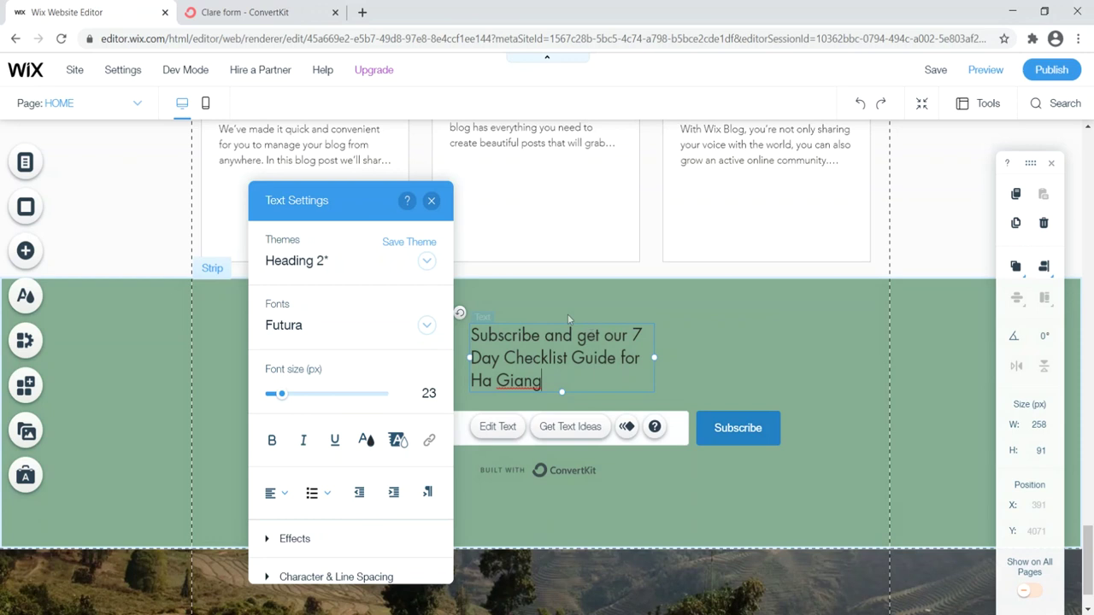
{"action": "left_click_drag", "start_coordinate": [655, 357], "coordinate": [761, 347]}
{"action": "left_click", "coordinate": [413, 341]}
{"action": "left_click_drag", "start_coordinate": [553, 336], "coordinate": [490, 357]}
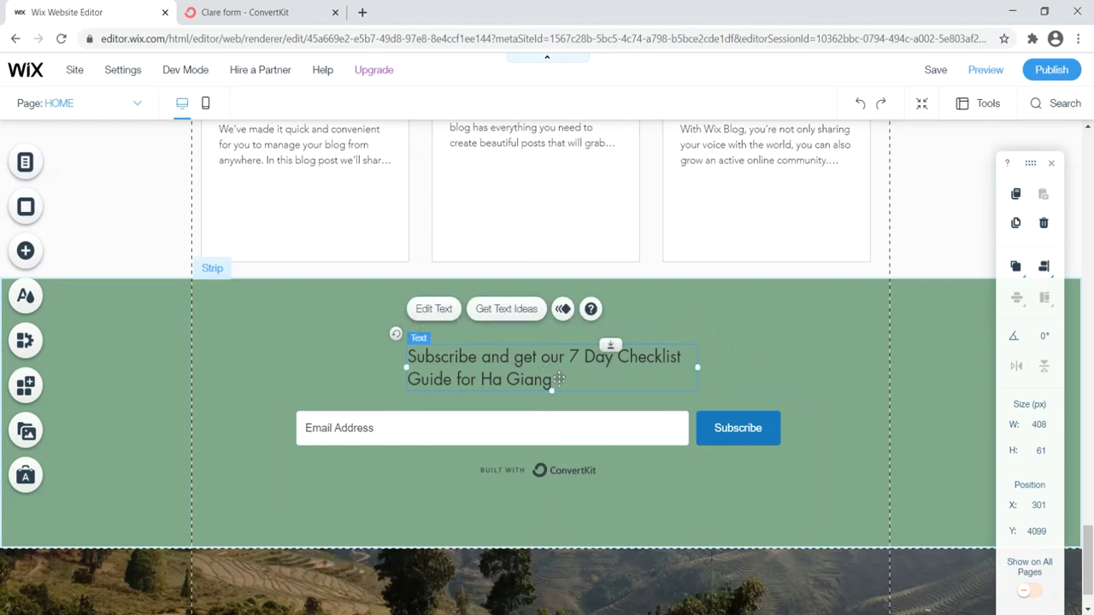
Center the subscribe heading and make it bold at 30 px
{"action": "double_click", "coordinate": [559, 379]}
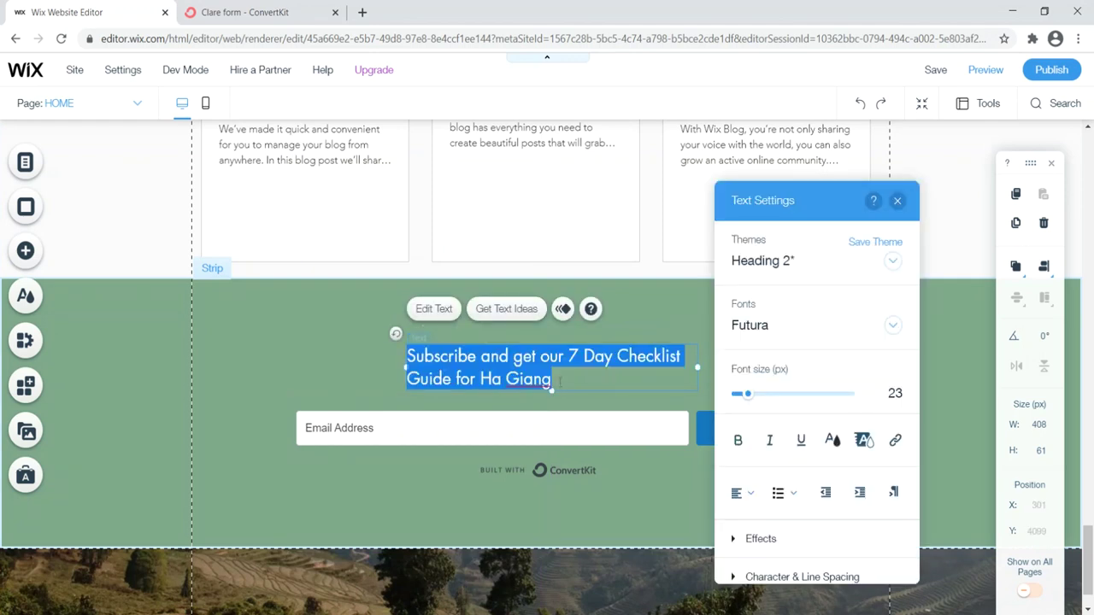
{"action": "left_click", "coordinate": [746, 494]}
{"action": "left_click", "coordinate": [748, 520]}
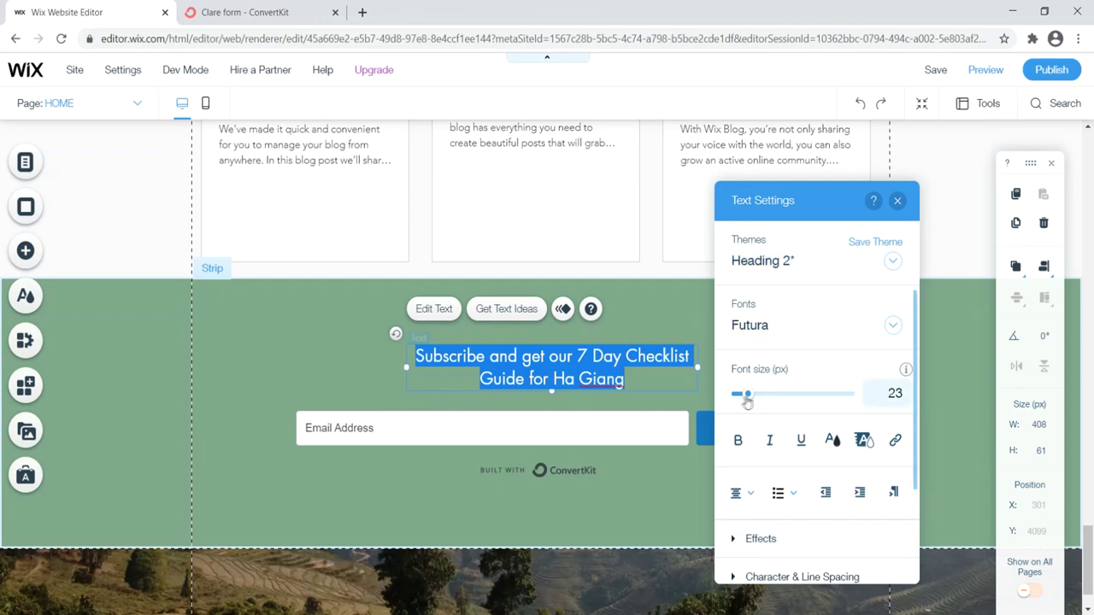
{"action": "left_click_drag", "start_coordinate": [750, 400], "coordinate": [754, 400]}
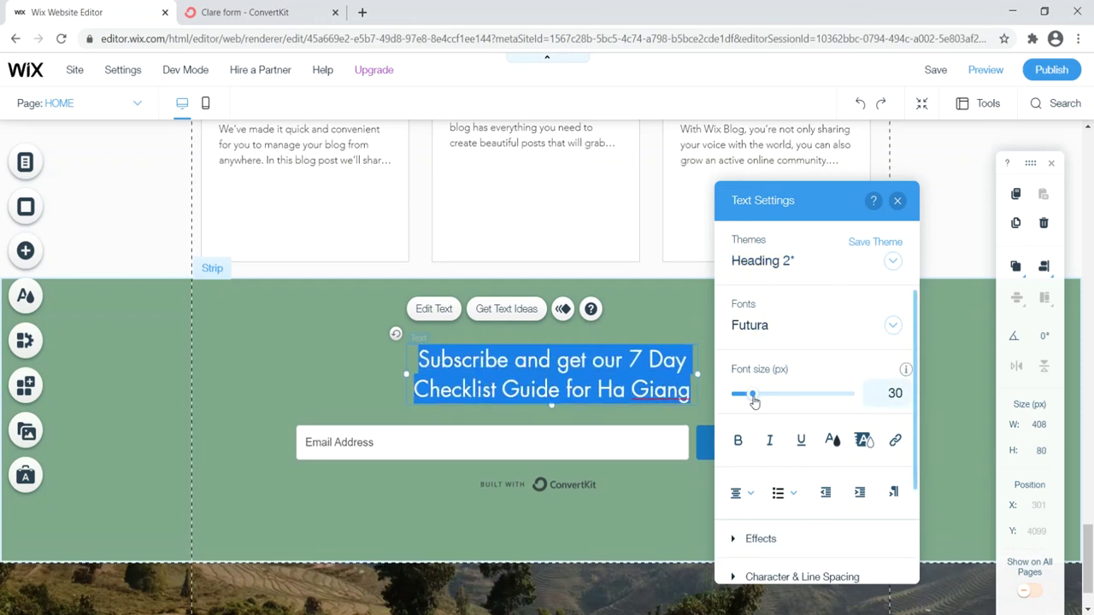
{"action": "left_click", "coordinate": [738, 440]}
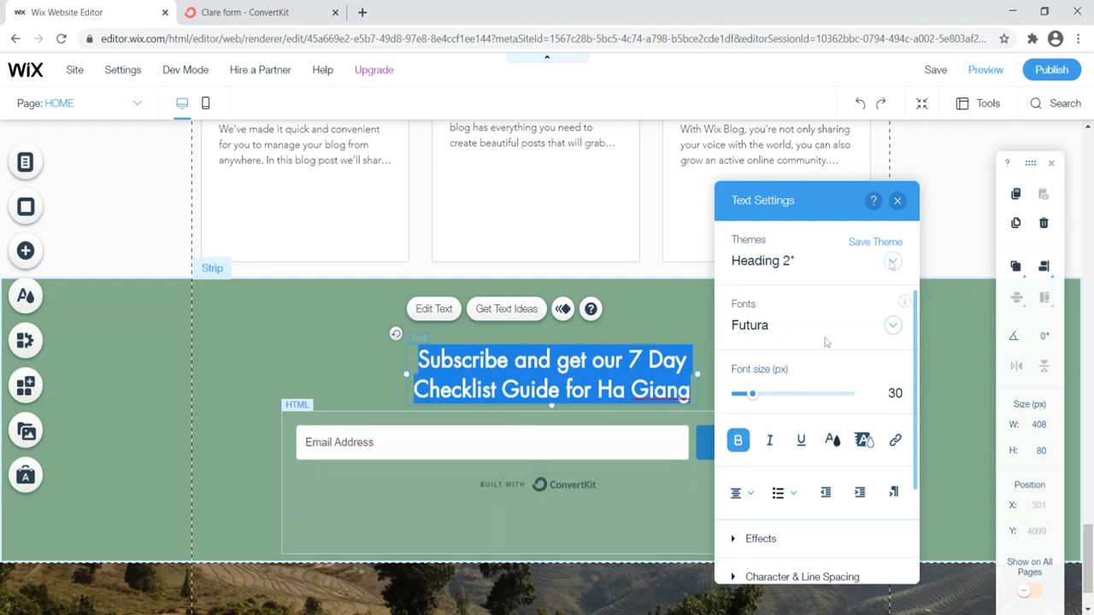
{"action": "left_click", "coordinate": [898, 201]}
Raise the heading and ConvertKit form slightly and shorten the green strip to 359 px
{"action": "left_click", "coordinate": [266, 312]}
{"action": "left_click_drag", "start_coordinate": [540, 378], "coordinate": [529, 357]}
{"action": "left_click", "coordinate": [466, 442]}
{"action": "left_click_drag", "start_coordinate": [467, 442], "coordinate": [467, 433]}
{"action": "left_click", "coordinate": [305, 530]}
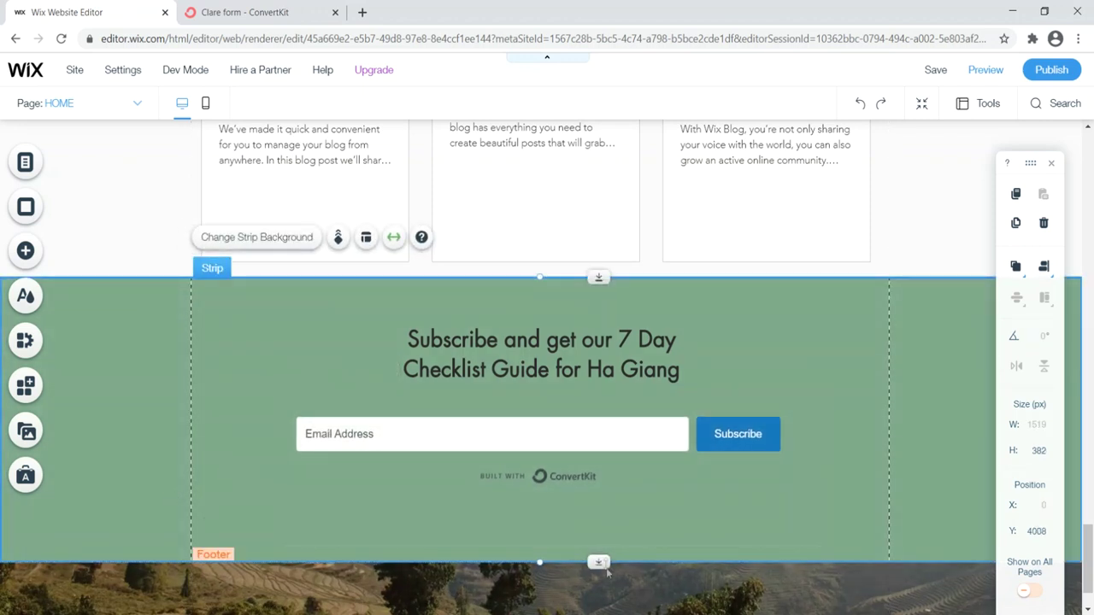
{"action": "left_click_drag", "start_coordinate": [602, 555], "coordinate": [603, 538]}
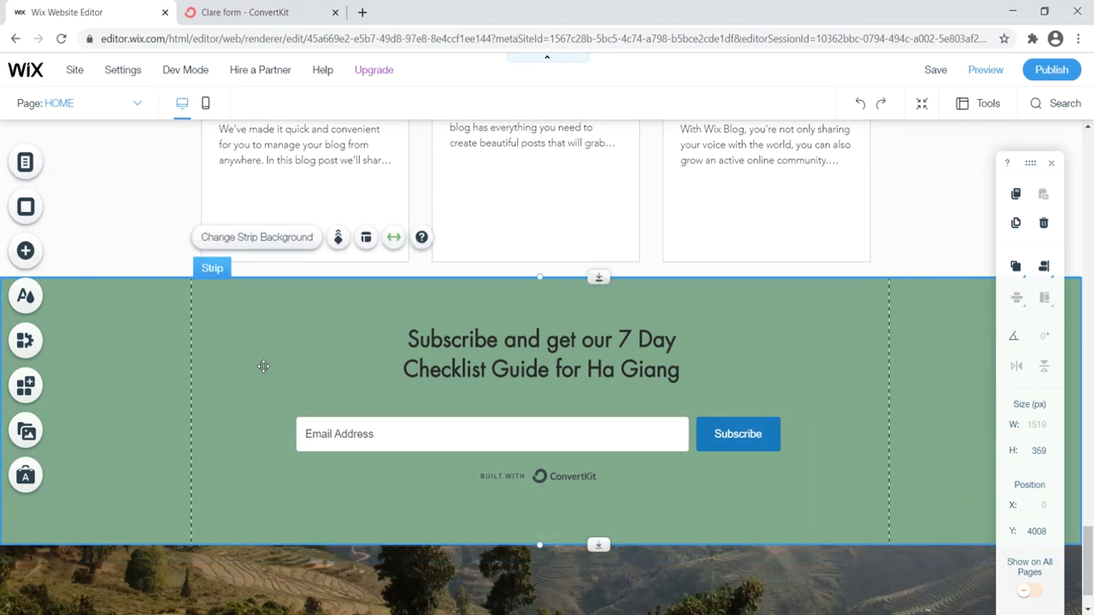
{"action": "left_click", "coordinate": [987, 72]}
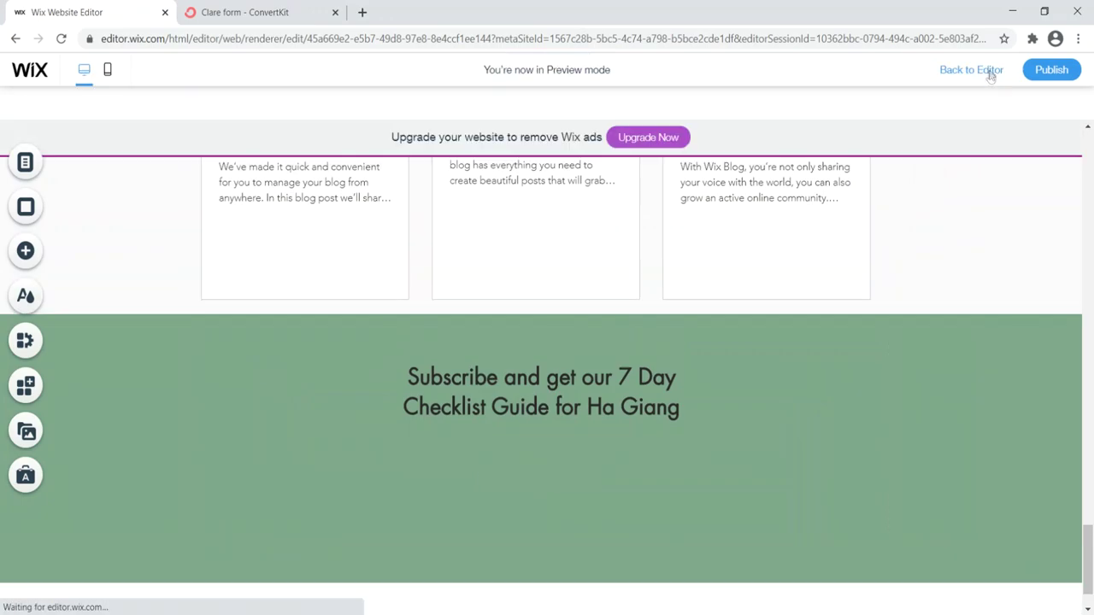
{"action": "mouse_move", "coordinate": [1088, 560]}
{"action": "left_mouse_down"}
{"action": "mouse_move", "coordinate": [1091, 145]}
{"action": "mouse_move", "coordinate": [1092, 575]}
{"action": "left_mouse_up"}
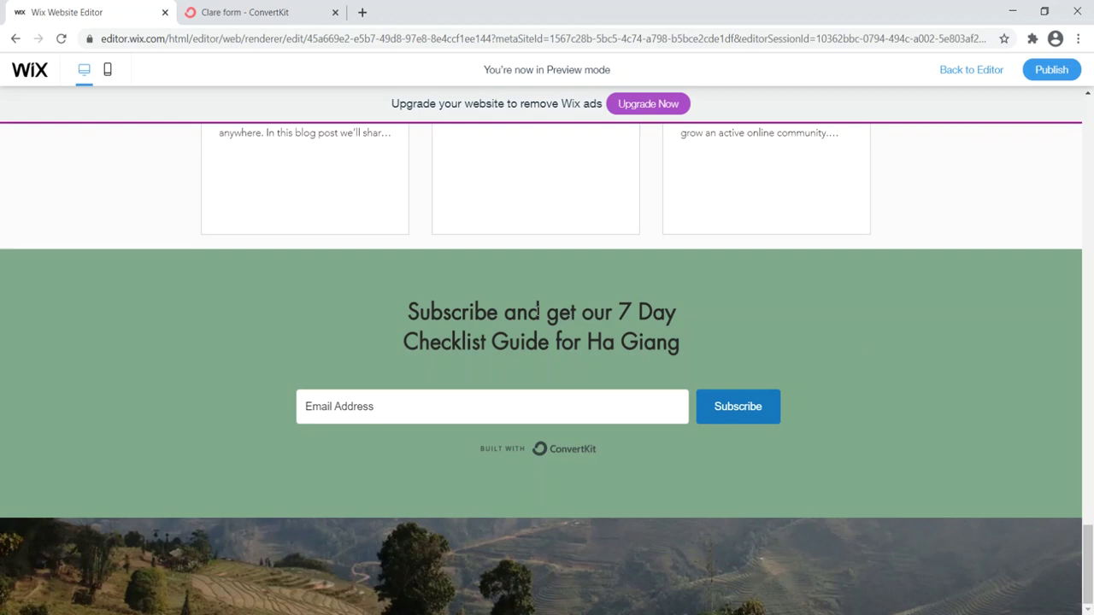
{"action": "left_click_drag", "start_coordinate": [1088, 564], "coordinate": [1088, 452]}
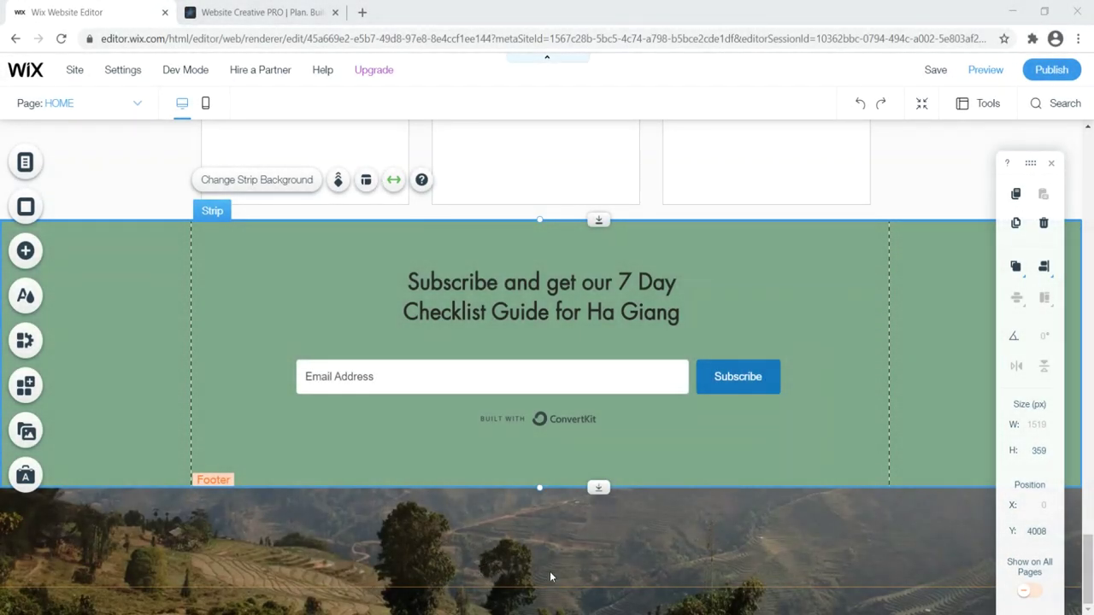
{"action": "left_click_drag", "start_coordinate": [1087, 564], "coordinate": [1087, 167]}
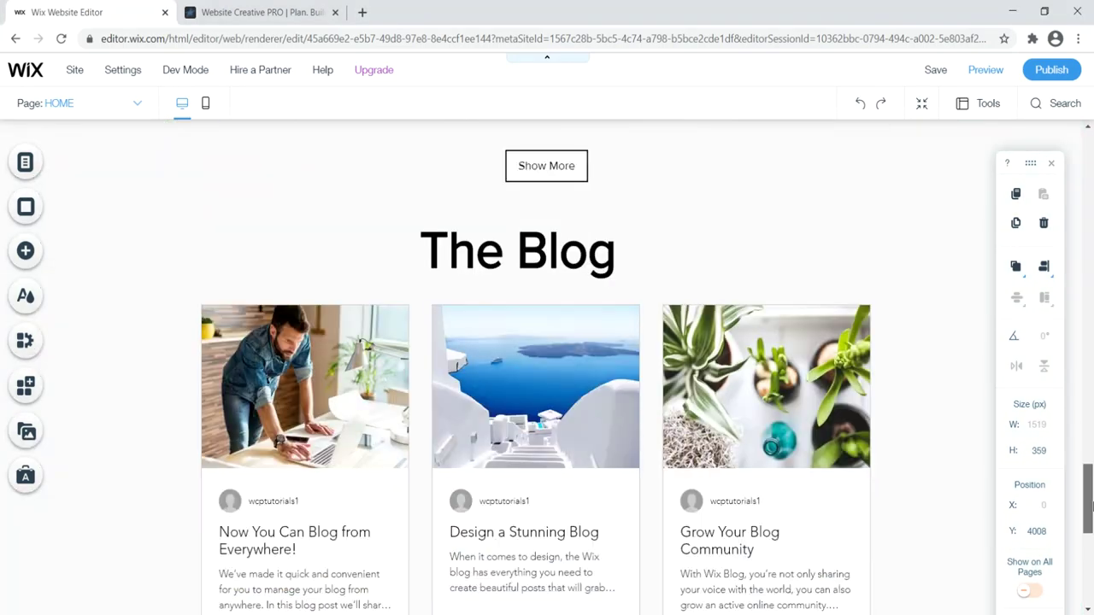
{"action": "scroll", "coordinate": [400, 581], "scroll_direction": "down", "scroll_amount": 5}
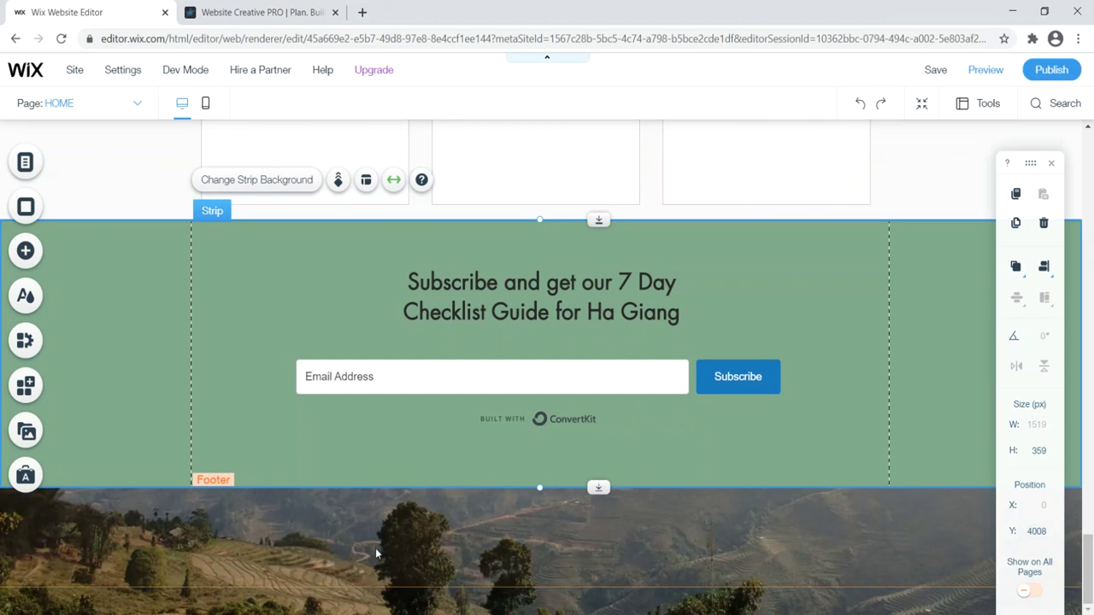
Apply the grey themed footer design and its second preset style
{"action": "left_click", "coordinate": [340, 522]}
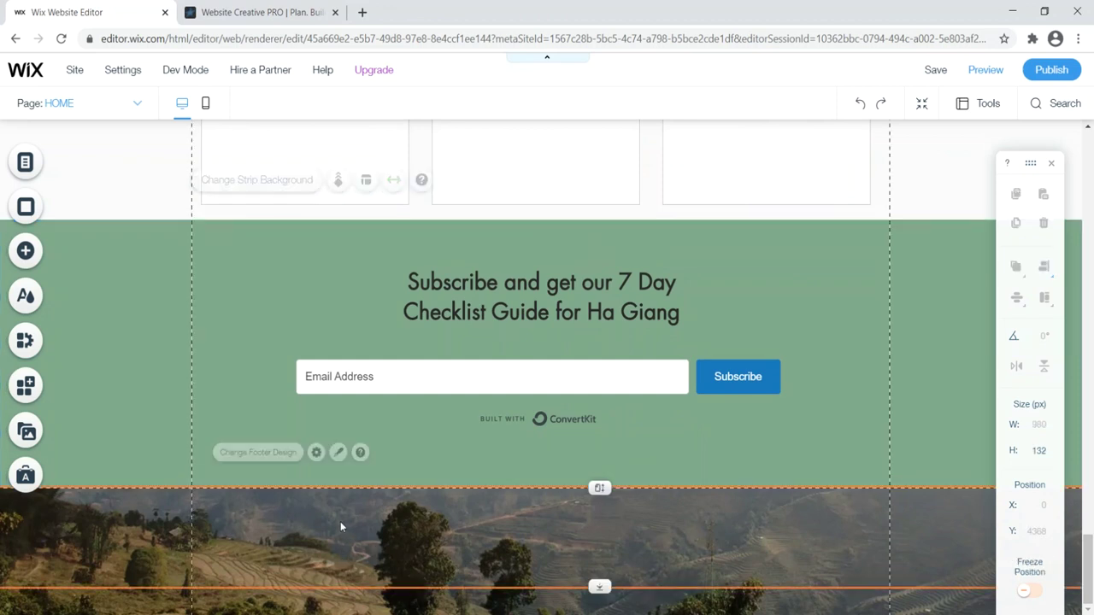
{"action": "left_click", "coordinate": [248, 453]}
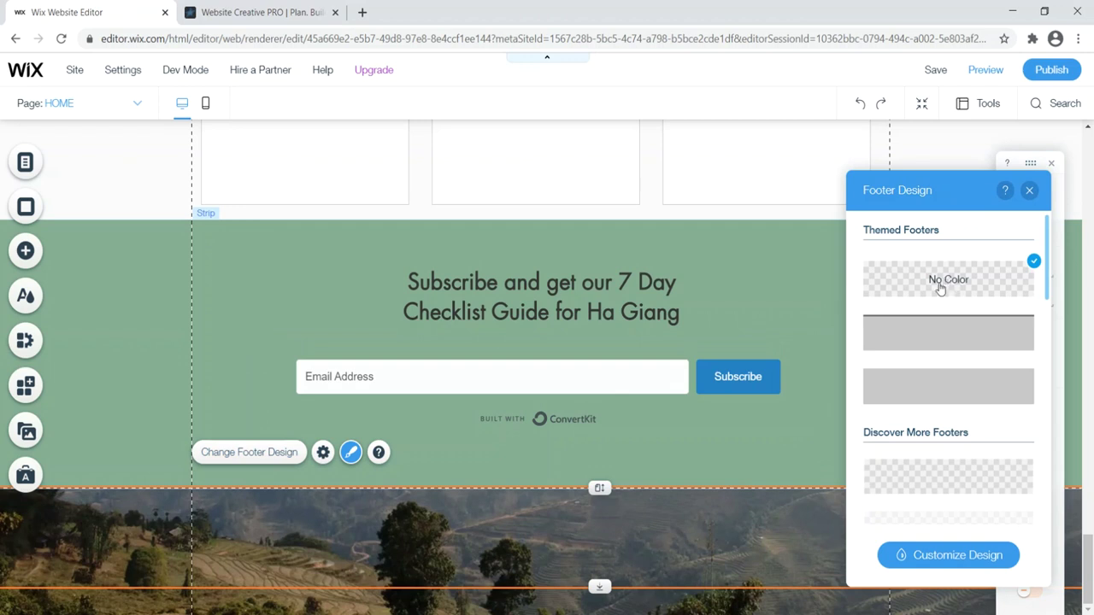
{"action": "left_click", "coordinate": [935, 343]}
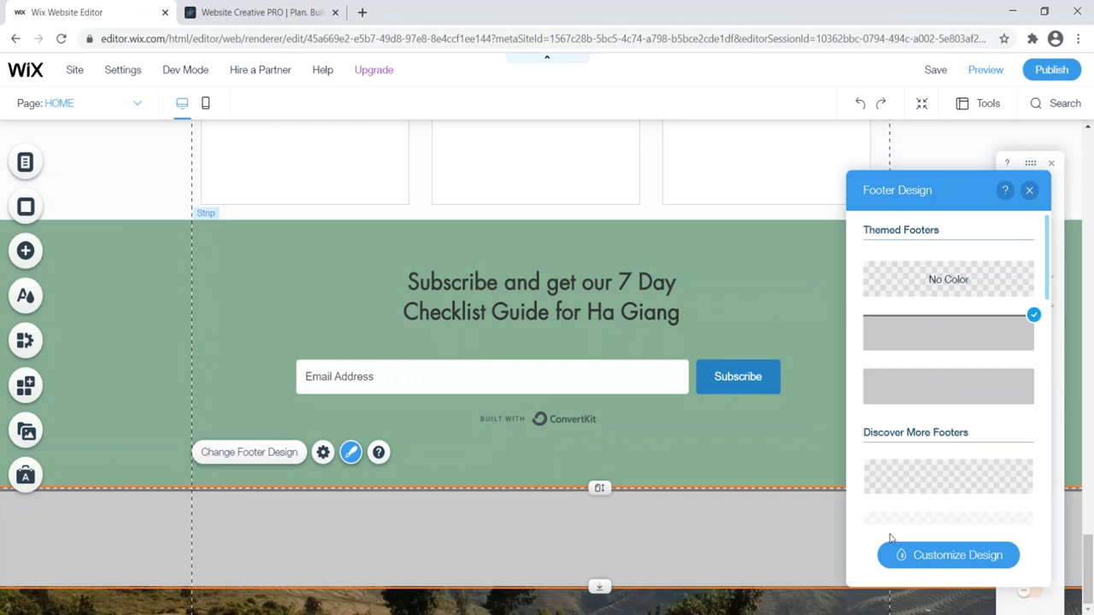
{"action": "left_click", "coordinate": [933, 557]}
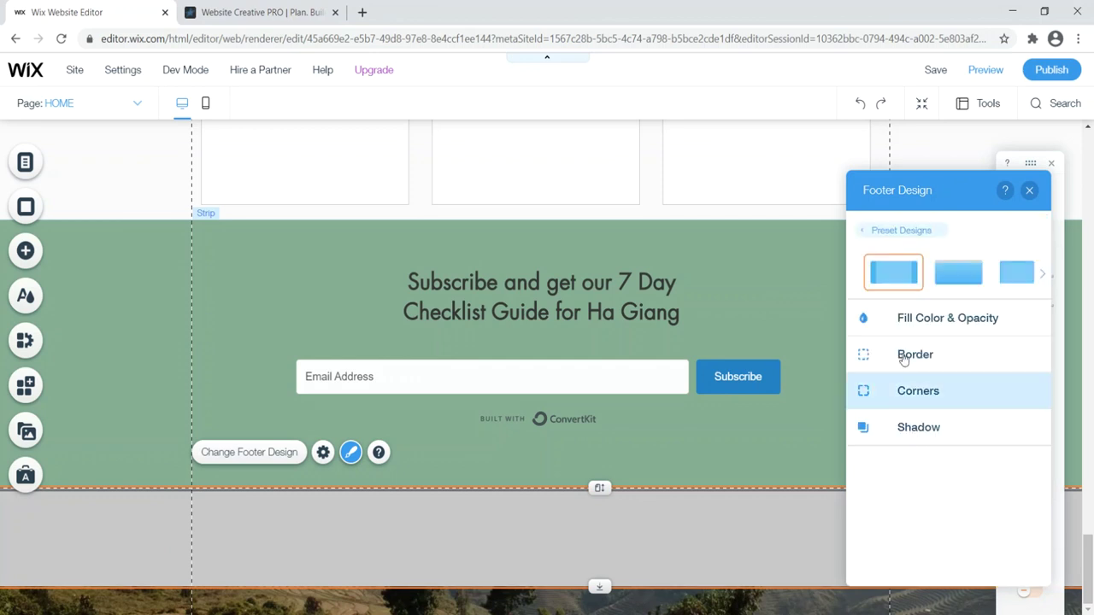
{"action": "left_click", "coordinate": [957, 274]}
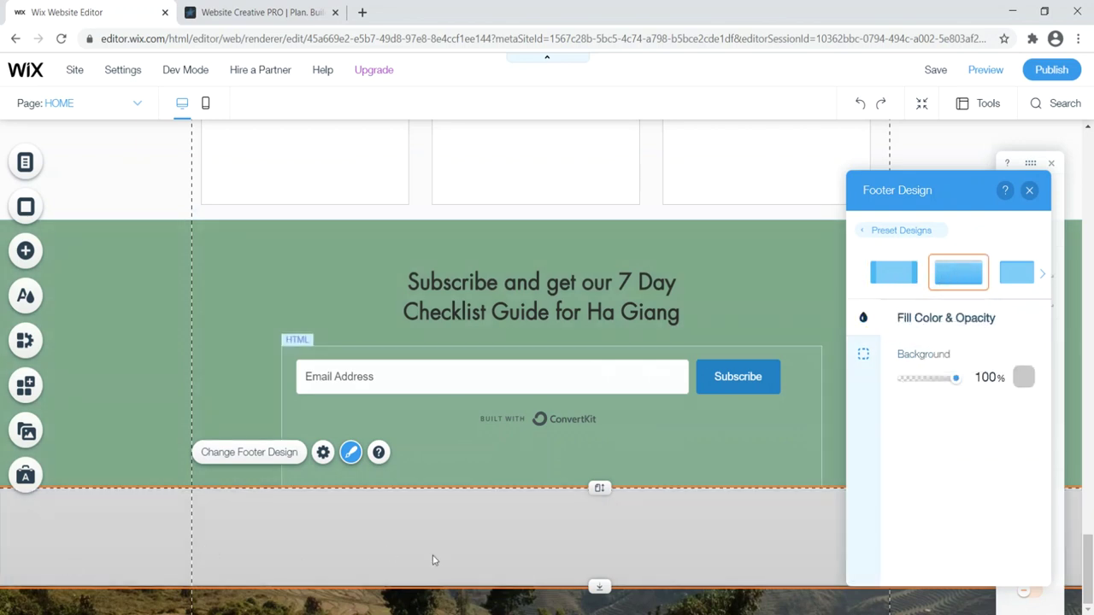
Set the footer background to light green #B1D3BB and preview the site
{"action": "left_click", "coordinate": [1023, 377]}
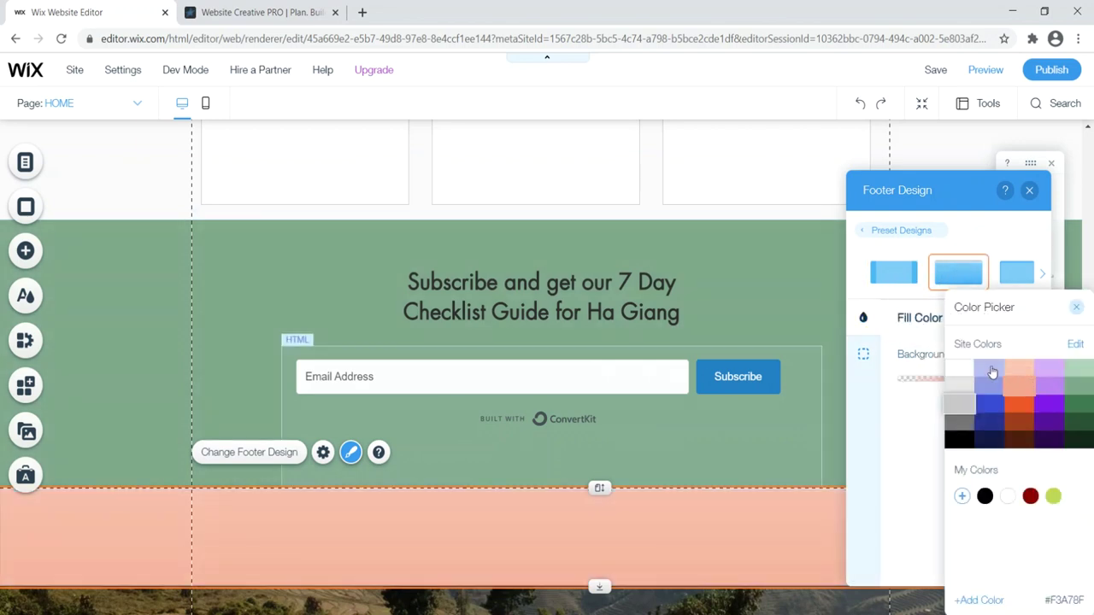
{"action": "left_click", "coordinate": [955, 373]}
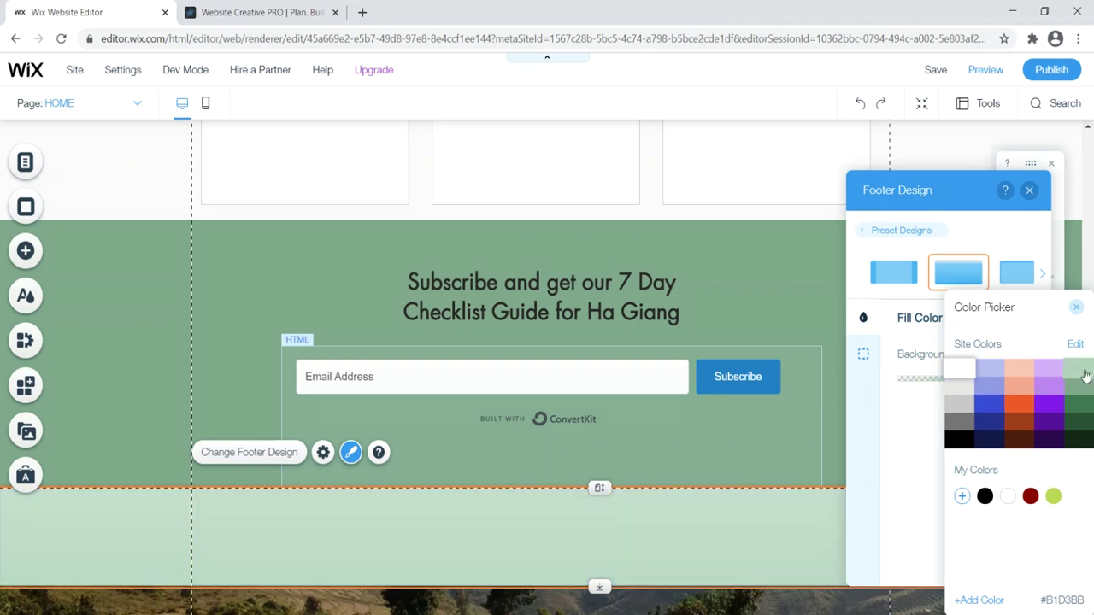
{"action": "left_click", "coordinate": [1084, 374]}
{"action": "left_click", "coordinate": [1076, 307]}
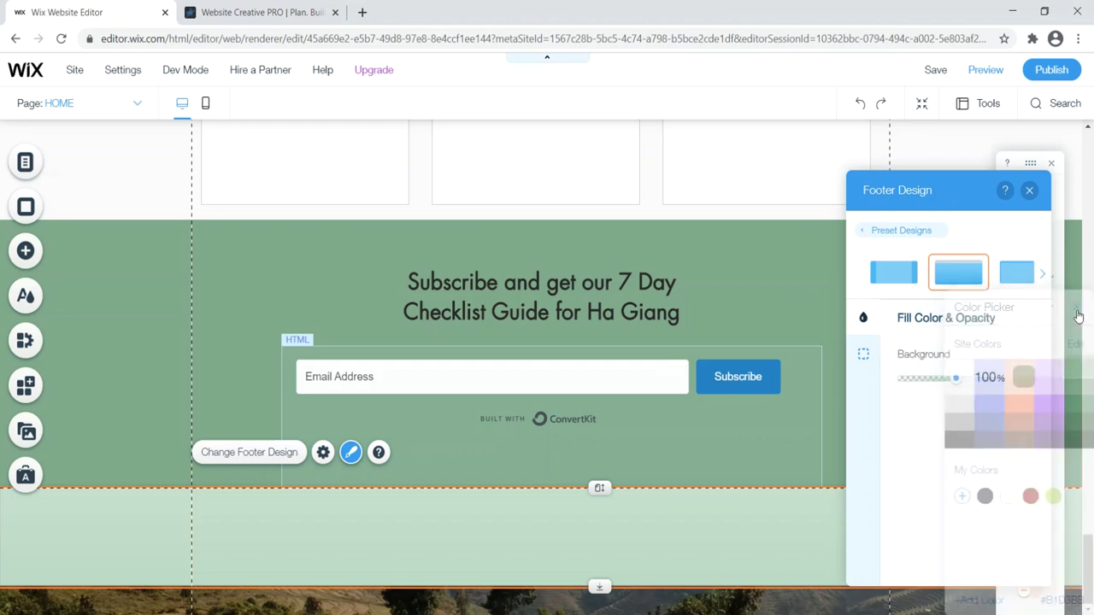
{"action": "left_click", "coordinate": [1029, 192]}
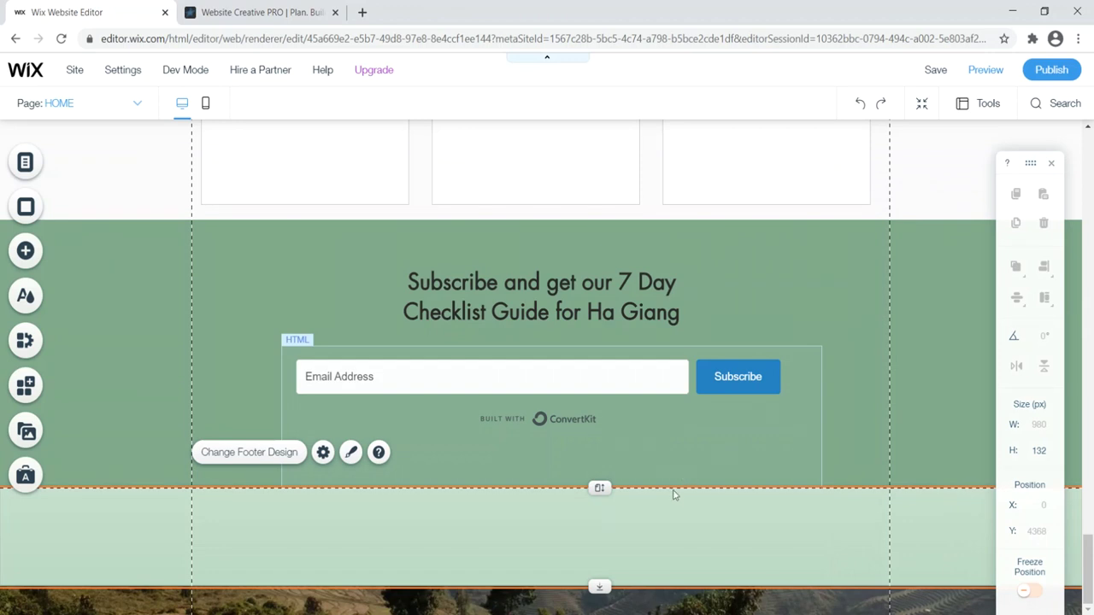
{"action": "left_click", "coordinate": [986, 69]}
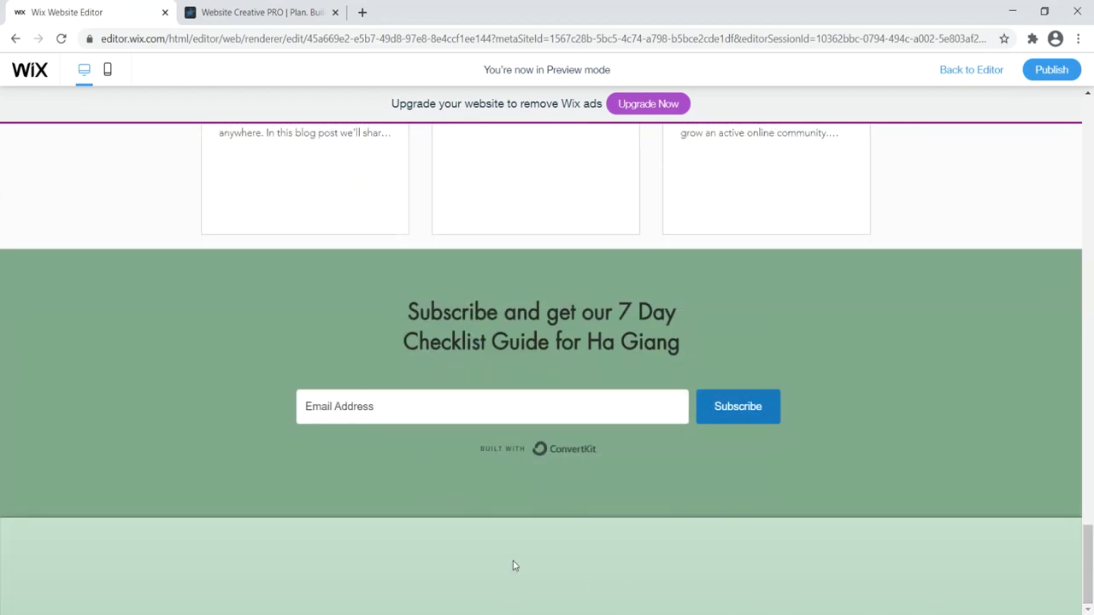
Go back from the preview to the editor and scroll down the canvas
{"action": "left_click", "coordinate": [963, 75]}
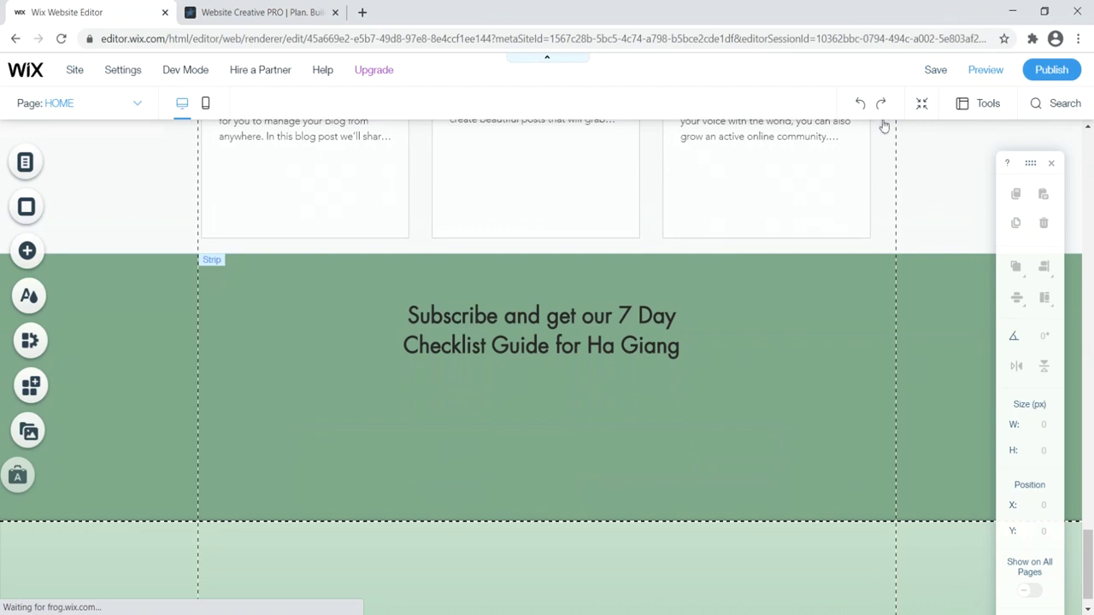
{"action": "scroll", "coordinate": [613, 607], "scroll_direction": "down", "scroll_amount": 1}
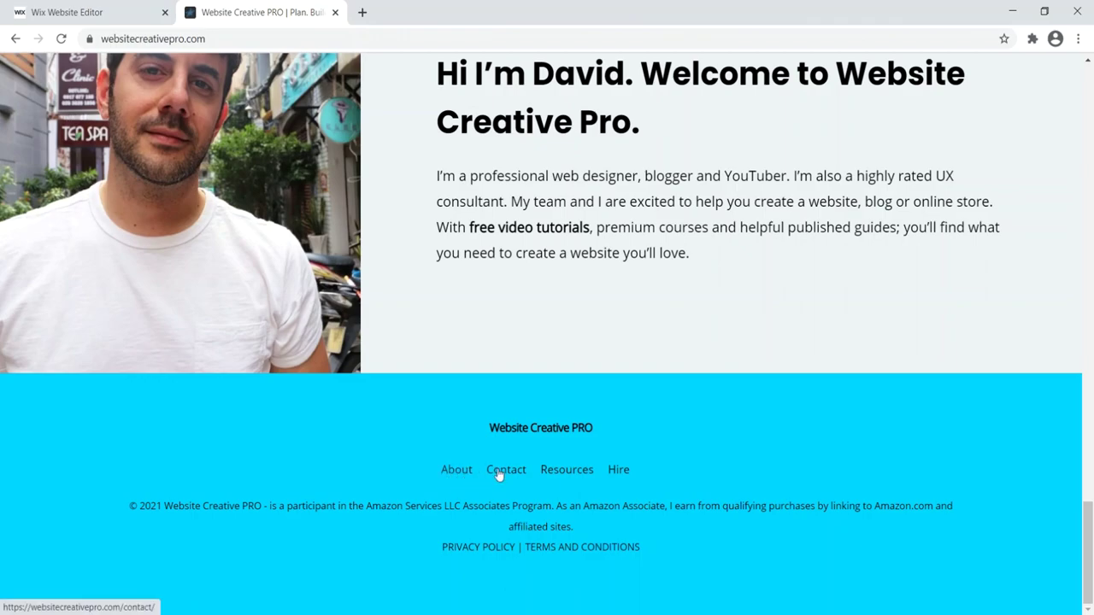
Review the websitecreativepro.com footer and its disclaimer text, then return to the Wix editor
{"action": "scroll", "coordinate": [500, 475], "scroll_direction": "up", "scroll_amount": 15}
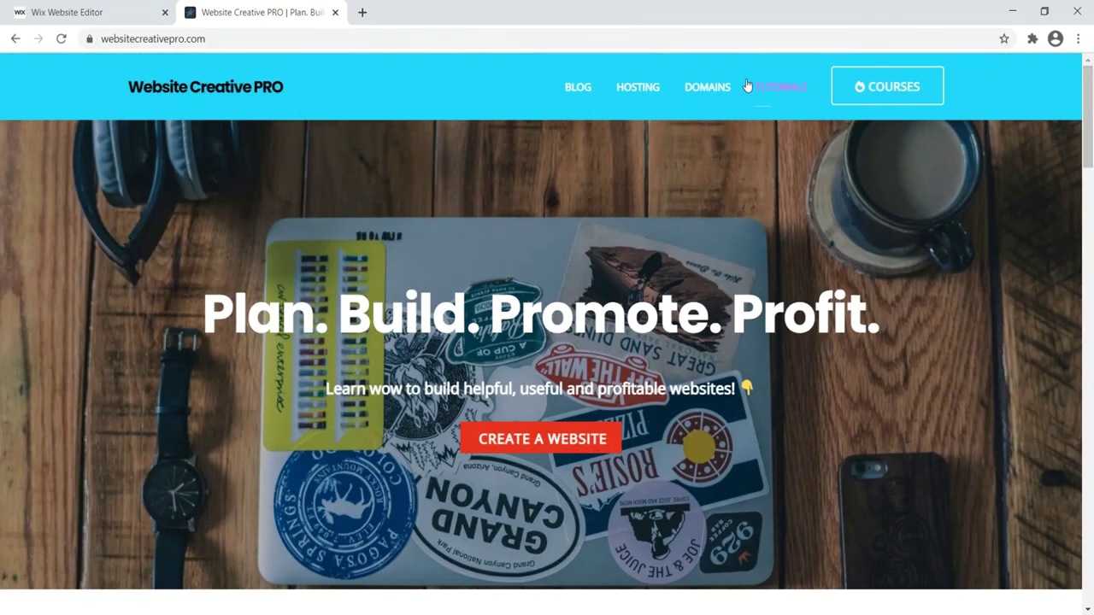
{"action": "scroll", "coordinate": [668, 539], "scroll_direction": "down", "scroll_amount": 15}
{"action": "left_click_drag", "start_coordinate": [590, 528], "coordinate": [291, 502]}
{"action": "left_click", "coordinate": [97, 10]}
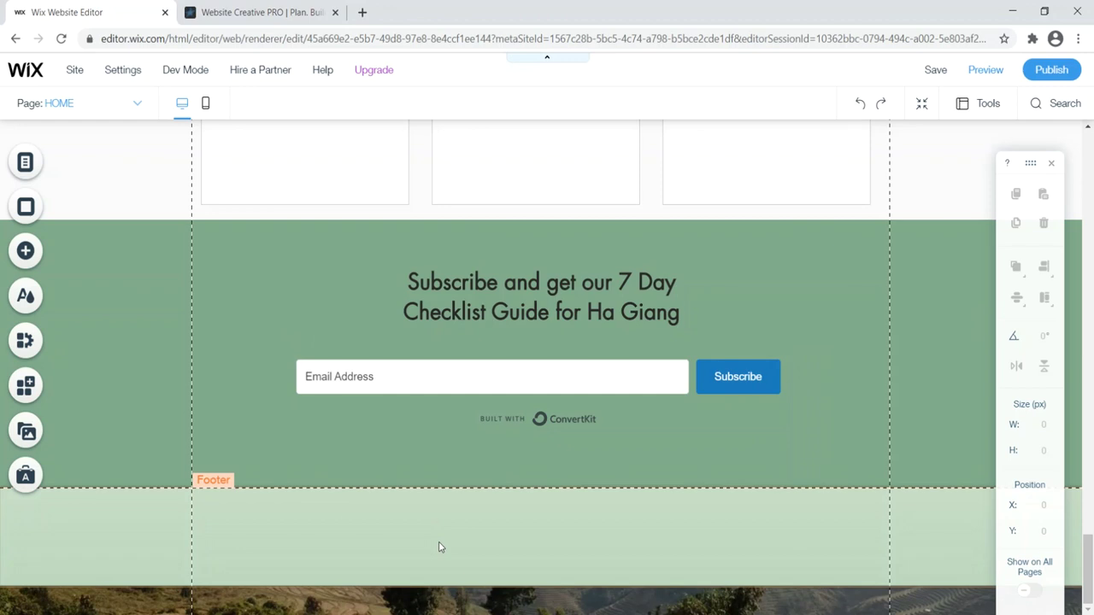
Add an Avenir Light paragraph to the footer and widen its text box to 678 px
{"action": "left_click", "coordinate": [25, 251]}
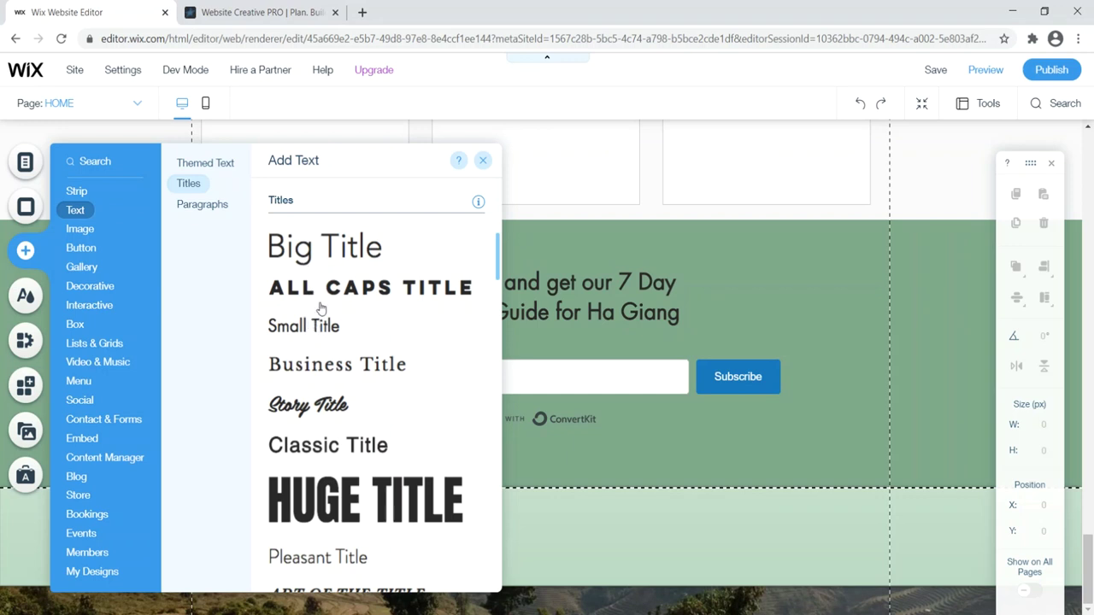
{"action": "scroll", "coordinate": [321, 308], "scroll_direction": "down", "scroll_amount": 1}
{"action": "left_click", "coordinate": [196, 206]}
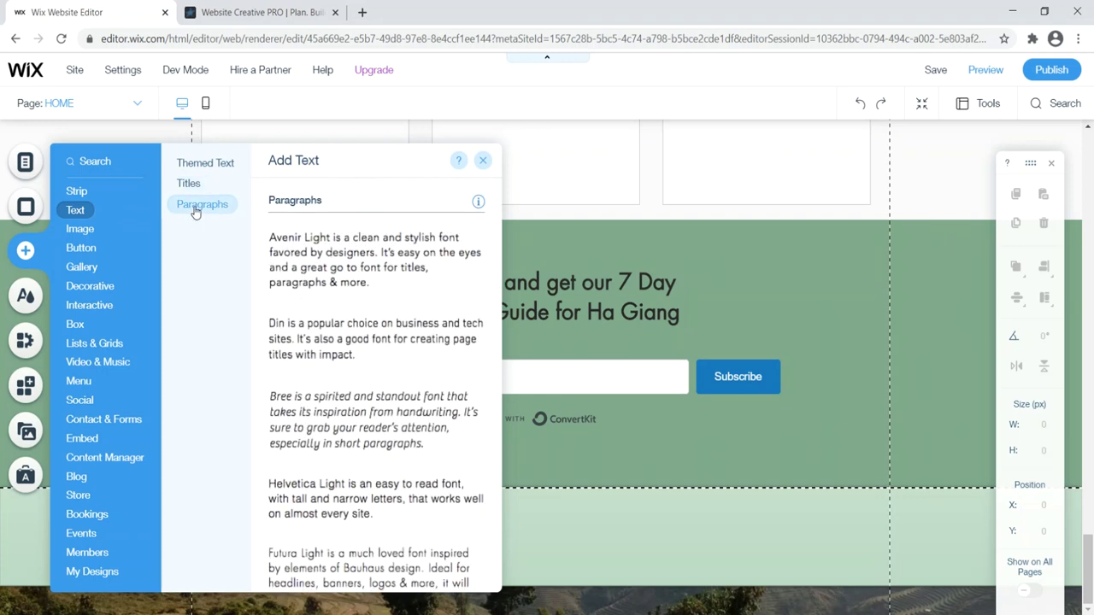
{"action": "left_click_drag", "start_coordinate": [325, 255], "coordinate": [508, 468]}
{"action": "left_click", "coordinate": [521, 503]}
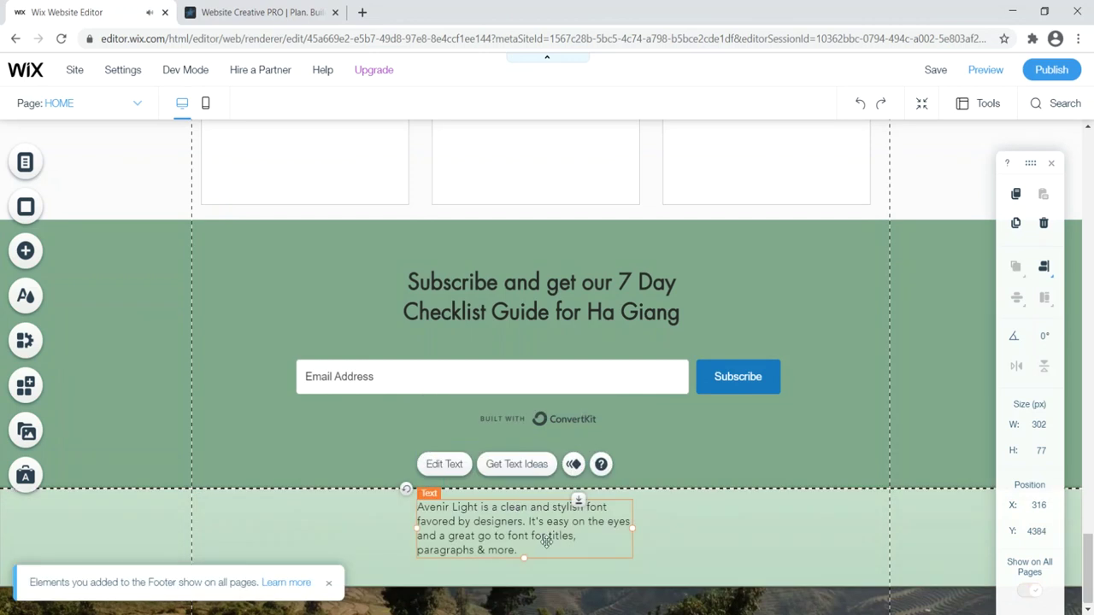
{"action": "left_click_drag", "start_coordinate": [632, 534], "coordinate": [777, 537]}
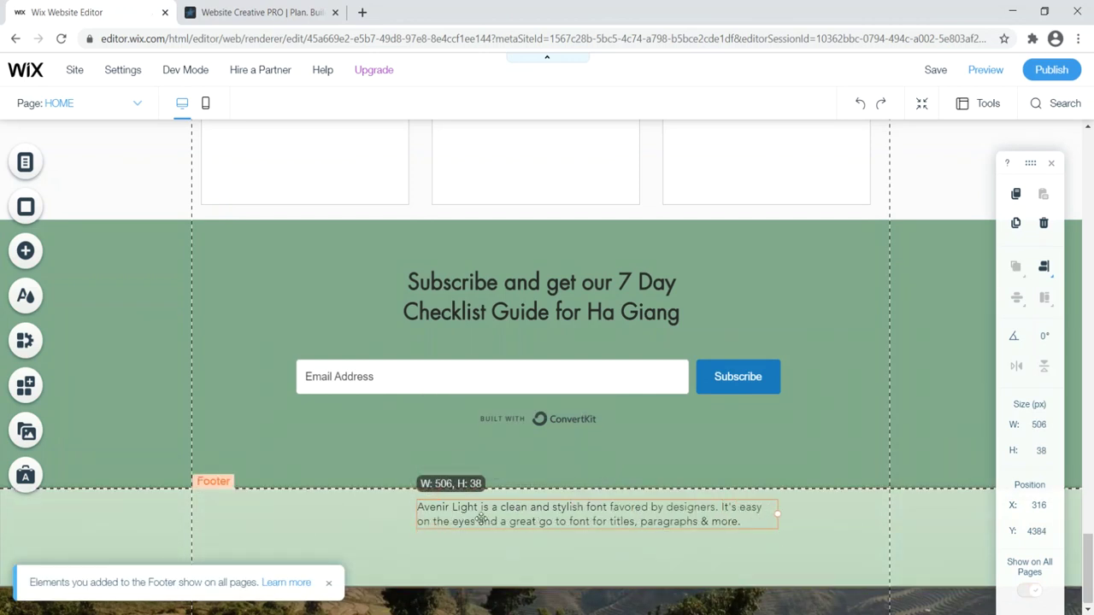
{"action": "left_click_drag", "start_coordinate": [416, 514], "coordinate": [294, 513]}
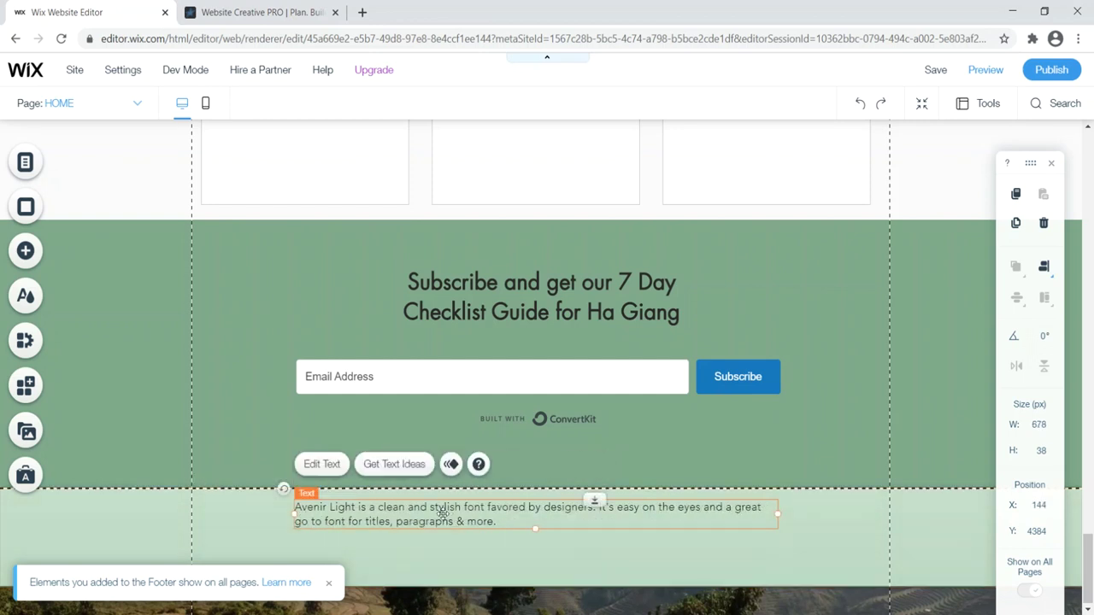
Compare with the reference footer, lower the paragraph slightly and centre-align its text
{"action": "left_click", "coordinate": [256, 12]}
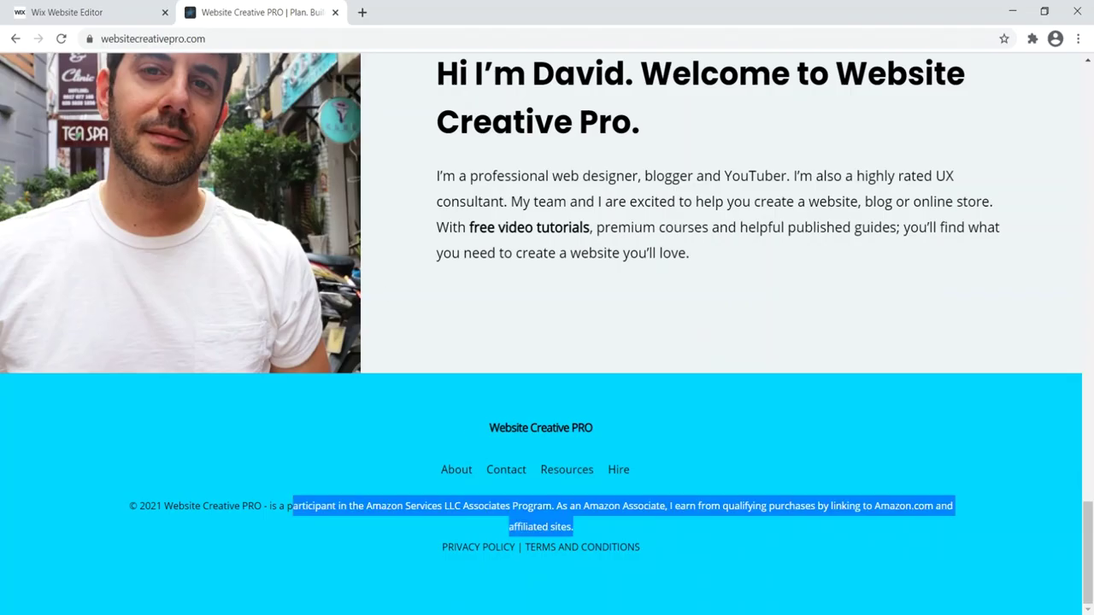
{"action": "key", "text": "ctrl+shift+Tab"}
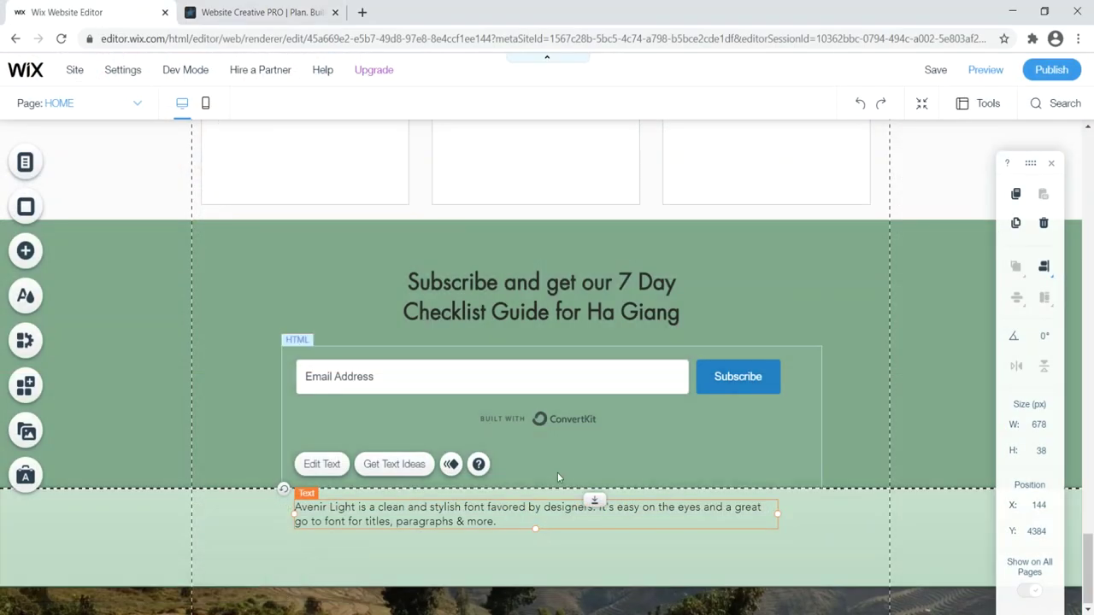
{"action": "left_click_drag", "start_coordinate": [515, 515], "coordinate": [513, 536]}
{"action": "double_click", "coordinate": [500, 544]}
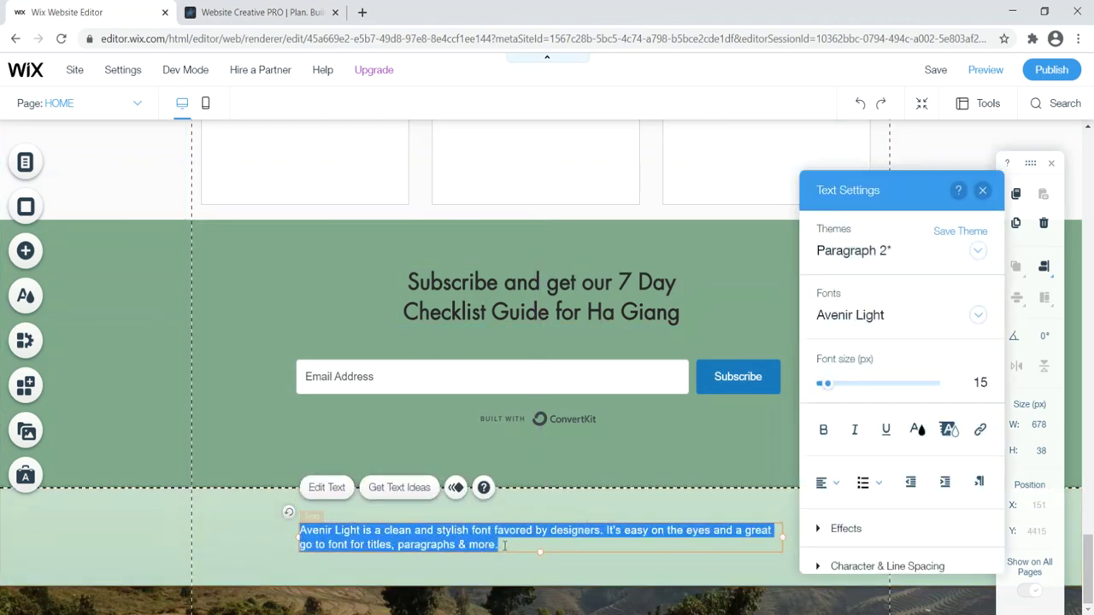
{"action": "left_click", "coordinate": [829, 483]}
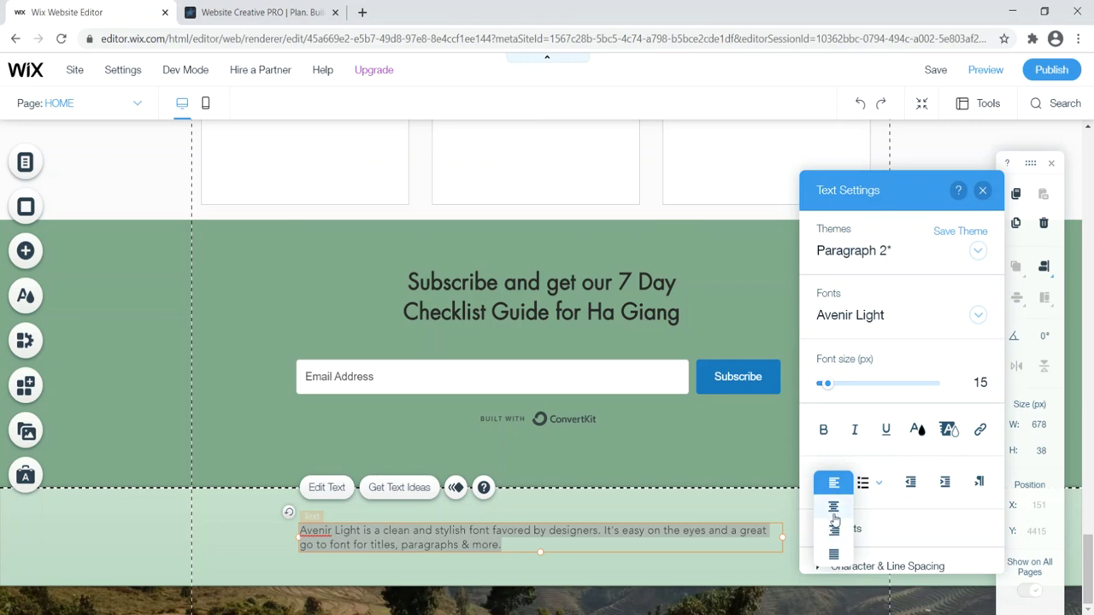
{"action": "left_click", "coordinate": [834, 509]}
{"action": "left_click", "coordinate": [983, 190]}
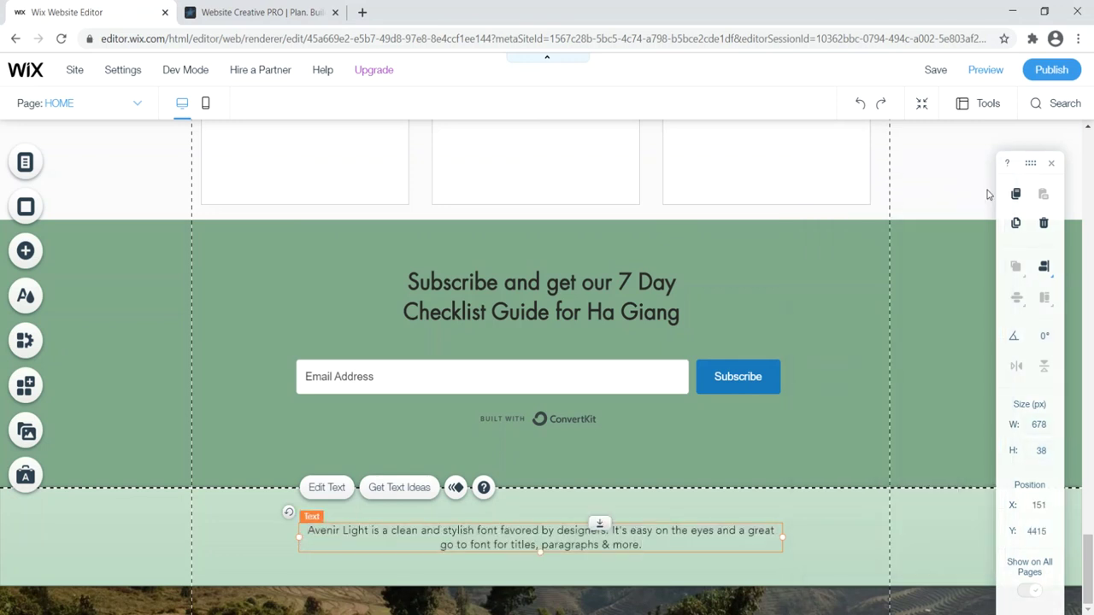
{"action": "left_click", "coordinate": [987, 195]}
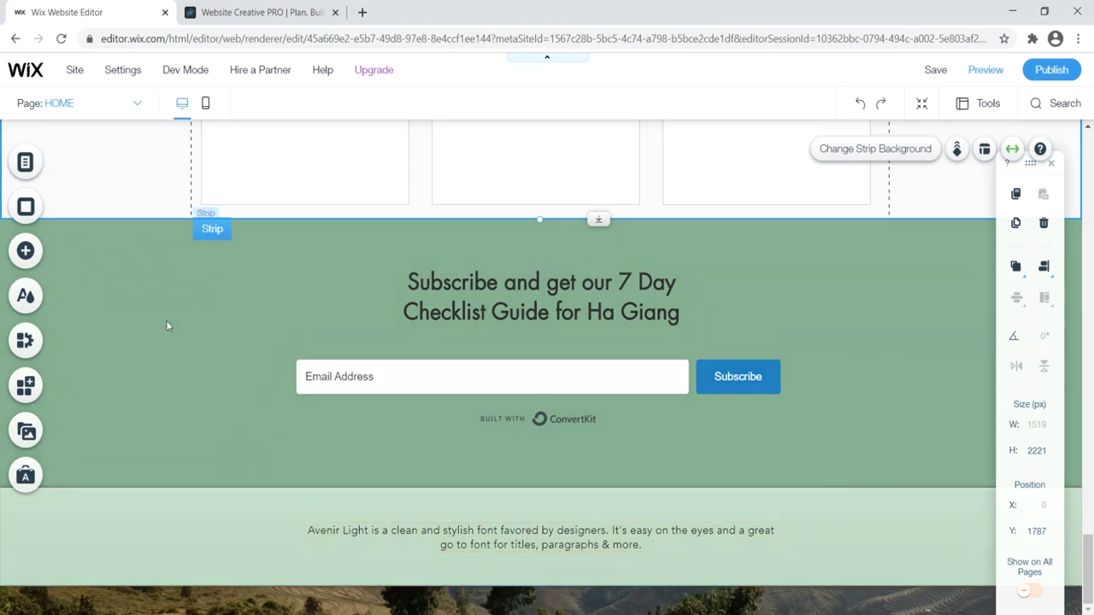
{"action": "left_click", "coordinate": [25, 250]}
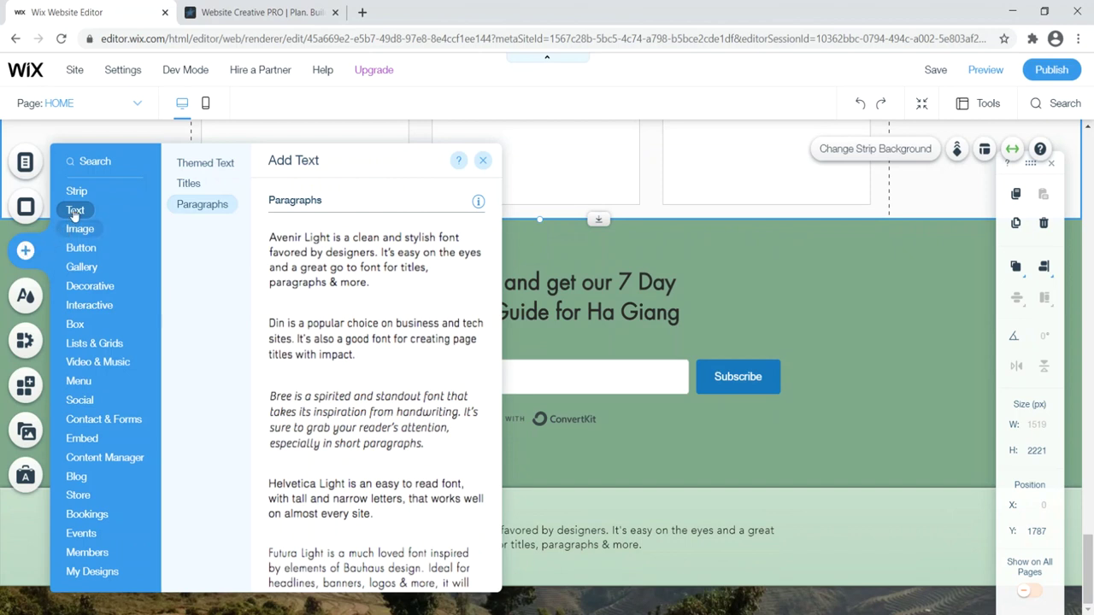
{"action": "left_click", "coordinate": [187, 185]}
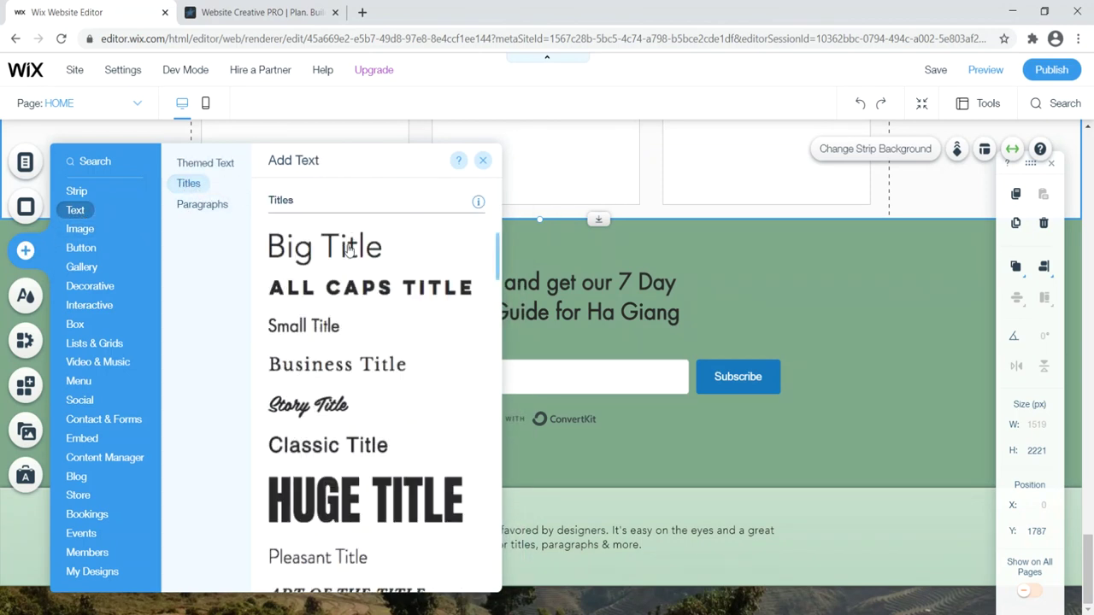
Add a Small Title copyright line with the owner's name, size 14, below the footer paragraph
{"action": "left_click", "coordinate": [309, 333]}
{"action": "left_click_drag", "start_coordinate": [517, 360], "coordinate": [514, 510]}
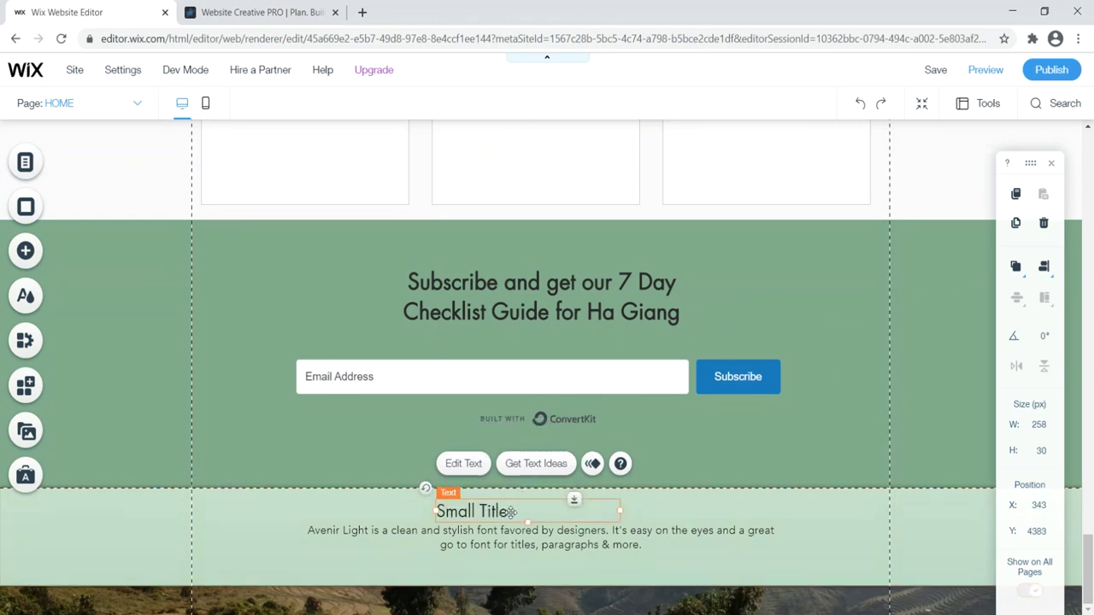
{"action": "double_click", "coordinate": [513, 511]}
{"action": "type", "text": "Copyright David Utke"}
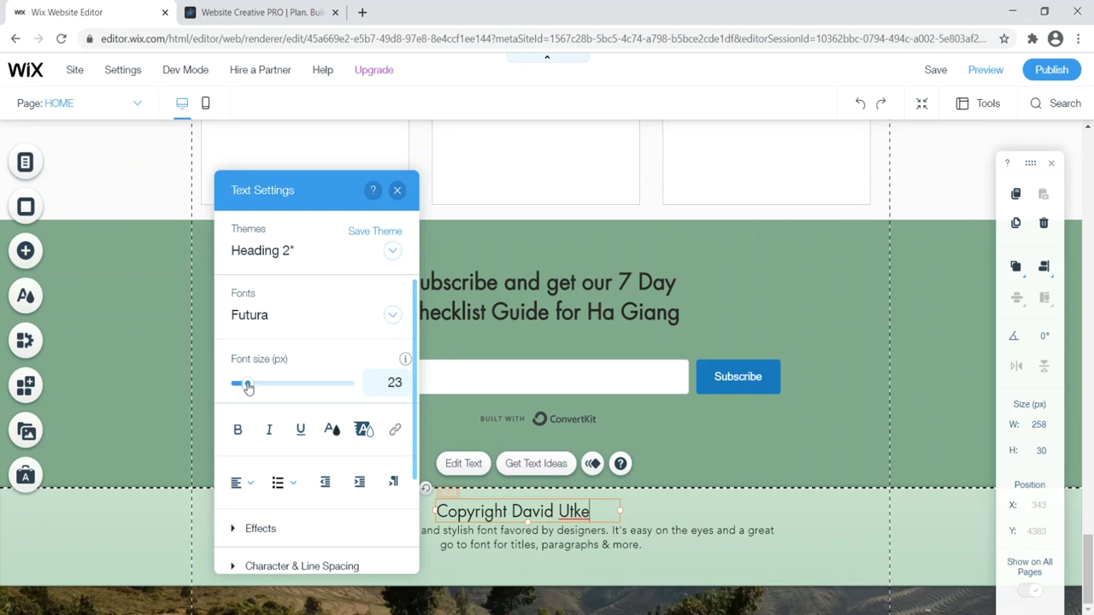
{"action": "left_click_drag", "start_coordinate": [248, 389], "coordinate": [243, 386]}
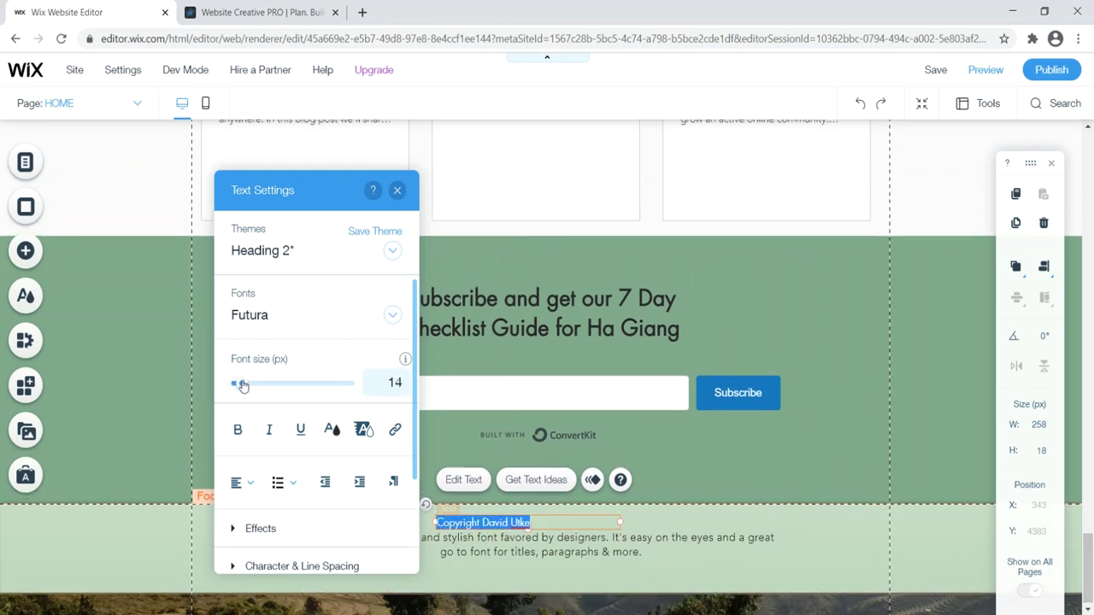
{"action": "left_click", "coordinate": [397, 189]}
{"action": "left_click_drag", "start_coordinate": [494, 522], "coordinate": [557, 578]}
{"action": "left_click_drag", "start_coordinate": [686, 577], "coordinate": [561, 576]}
{"action": "left_click", "coordinate": [930, 332]}
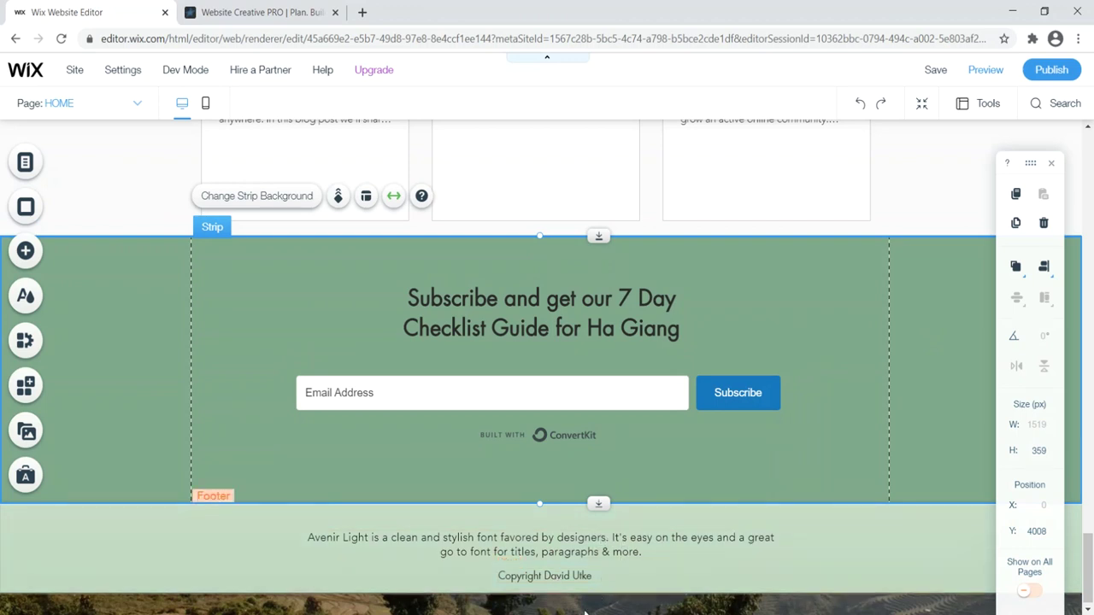
Make the footer taller and move the paragraph and copyright line lower within it
{"action": "scroll", "coordinate": [560, 481], "scroll_direction": "down", "scroll_amount": 1}
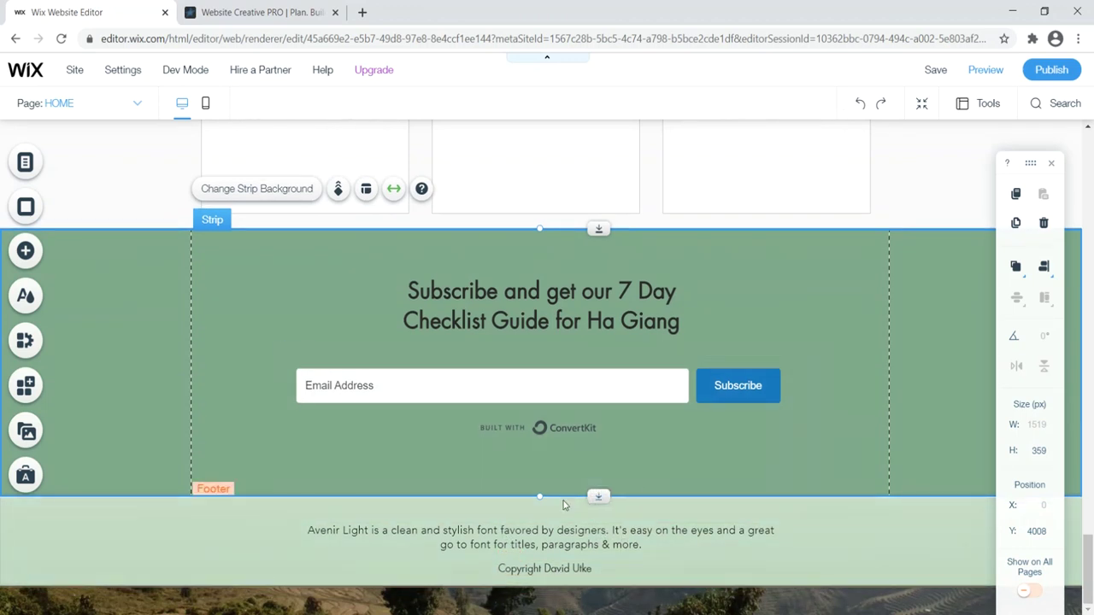
{"action": "left_click_drag", "start_coordinate": [591, 491], "coordinate": [590, 494]}
{"action": "left_click", "coordinate": [305, 518]}
{"action": "left_click_drag", "start_coordinate": [594, 588], "coordinate": [594, 614]}
{"action": "left_click_drag", "start_coordinate": [548, 518], "coordinate": [548, 565]}
{"action": "left_click_drag", "start_coordinate": [548, 487], "coordinate": [554, 532]}
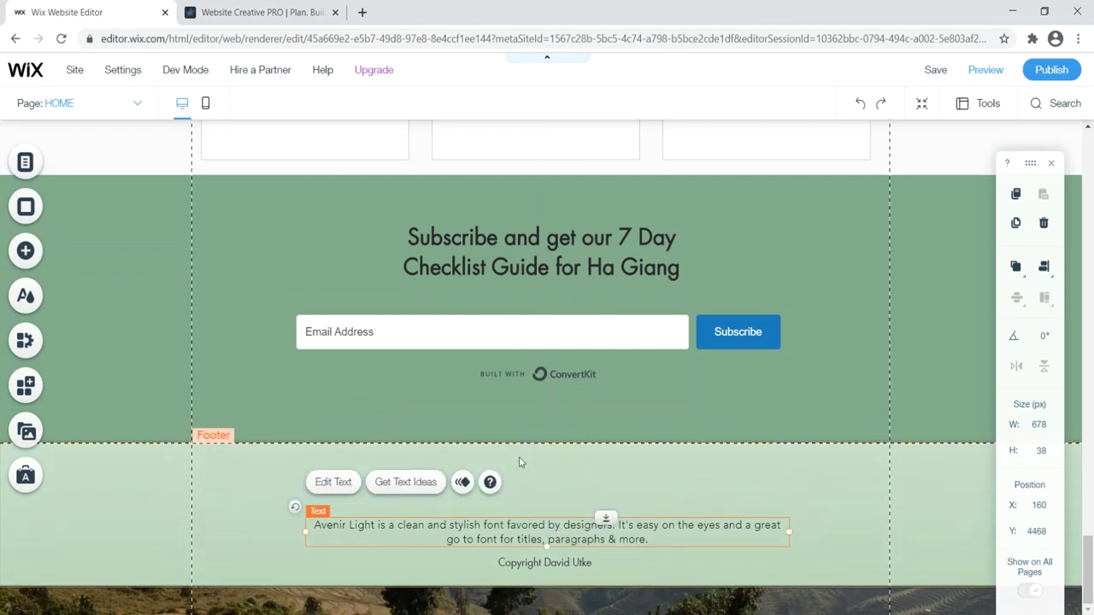
{"action": "left_click", "coordinate": [564, 488]}
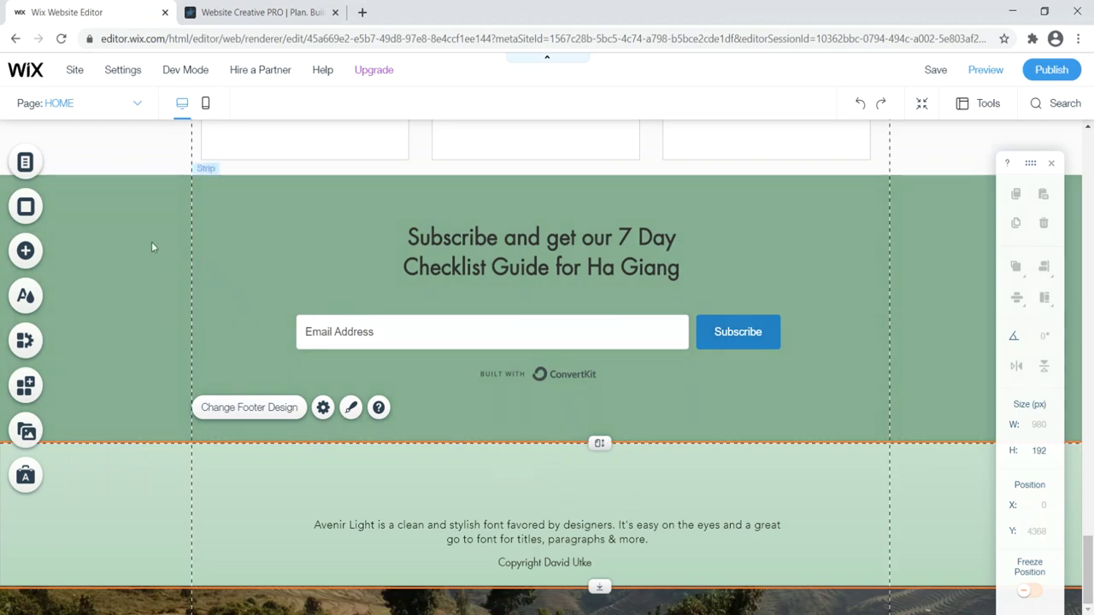
{"action": "left_click", "coordinate": [41, 256]}
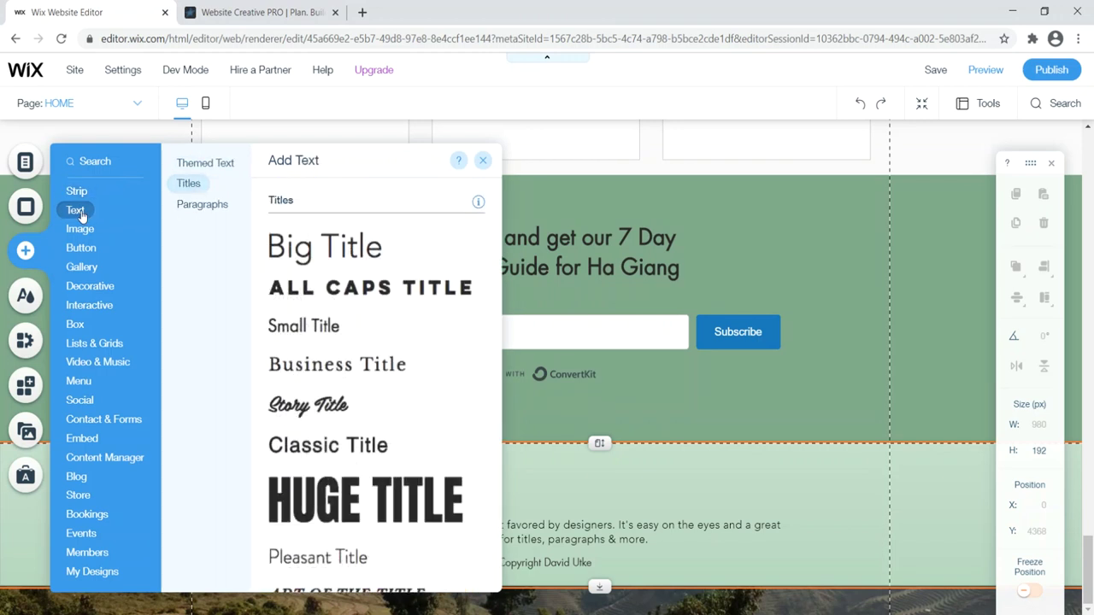
Place a Small Title reading 'Privacy Policy / Terms of Use', widen its box and make it bold
{"action": "scroll", "coordinate": [366, 268], "scroll_direction": "down", "scroll_amount": 4}
{"action": "scroll", "coordinate": [359, 267], "scroll_direction": "down", "scroll_amount": 1}
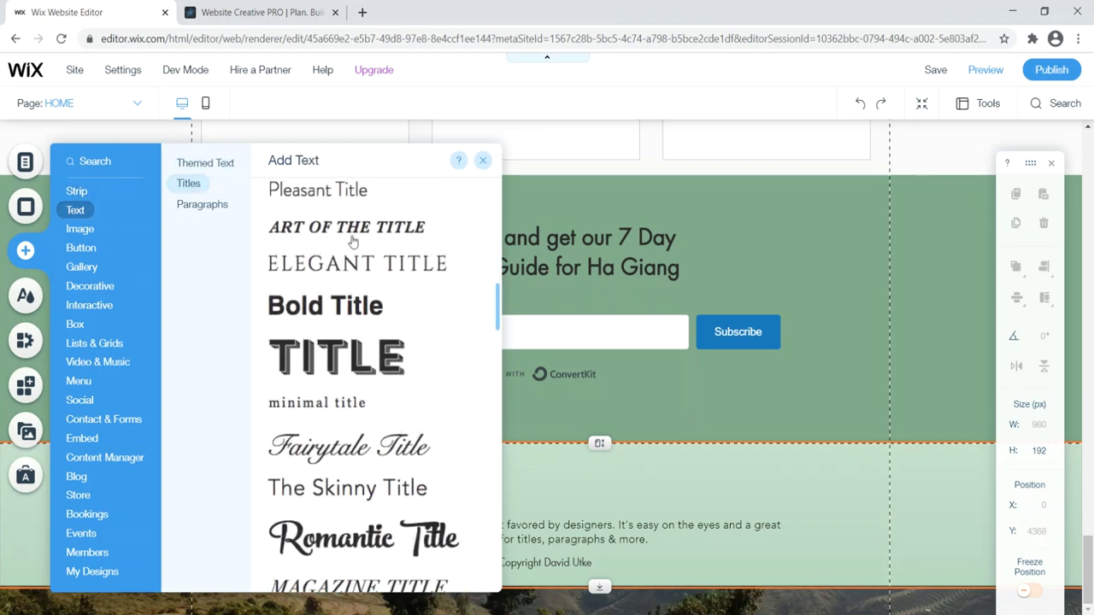
{"action": "scroll", "coordinate": [338, 391], "scroll_direction": "up", "scroll_amount": 6}
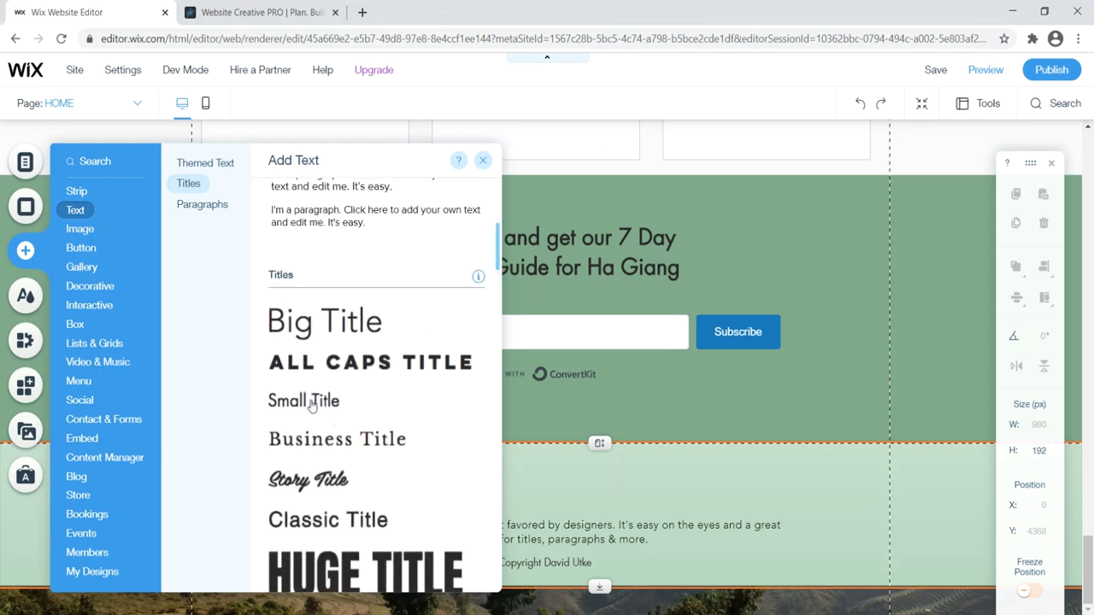
{"action": "left_click_drag", "start_coordinate": [317, 393], "coordinate": [500, 365]}
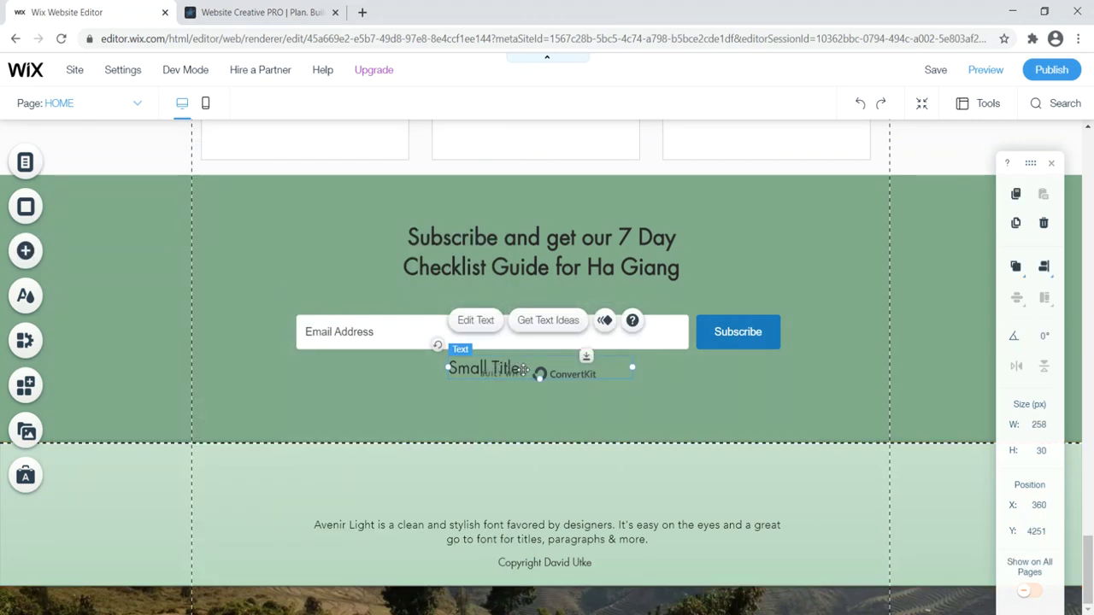
{"action": "double_click", "coordinate": [523, 368]}
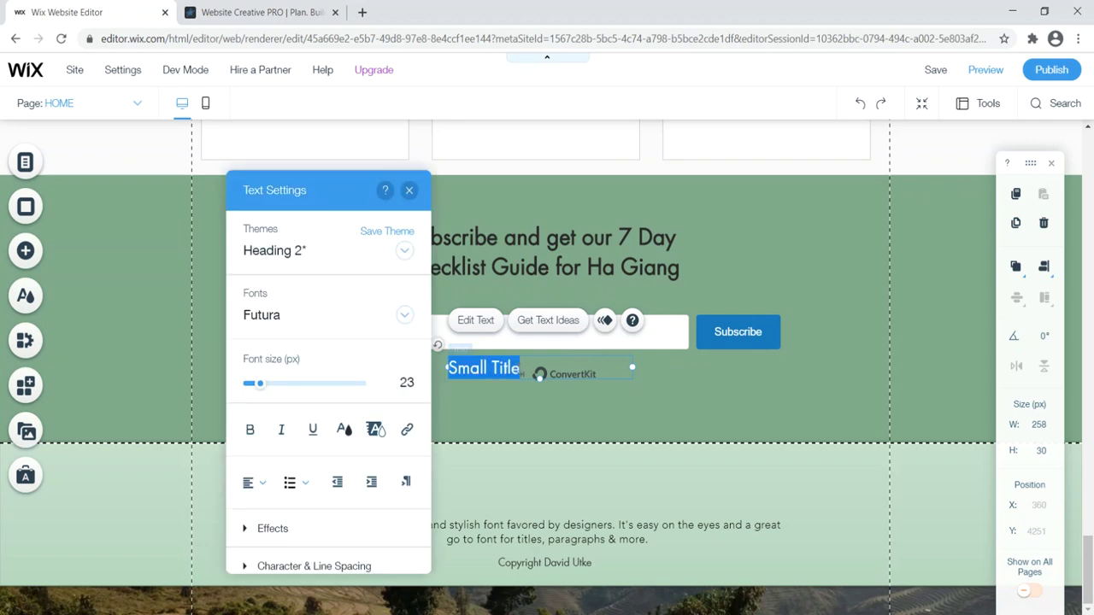
{"action": "type", "text": "Privacy Policy /"}
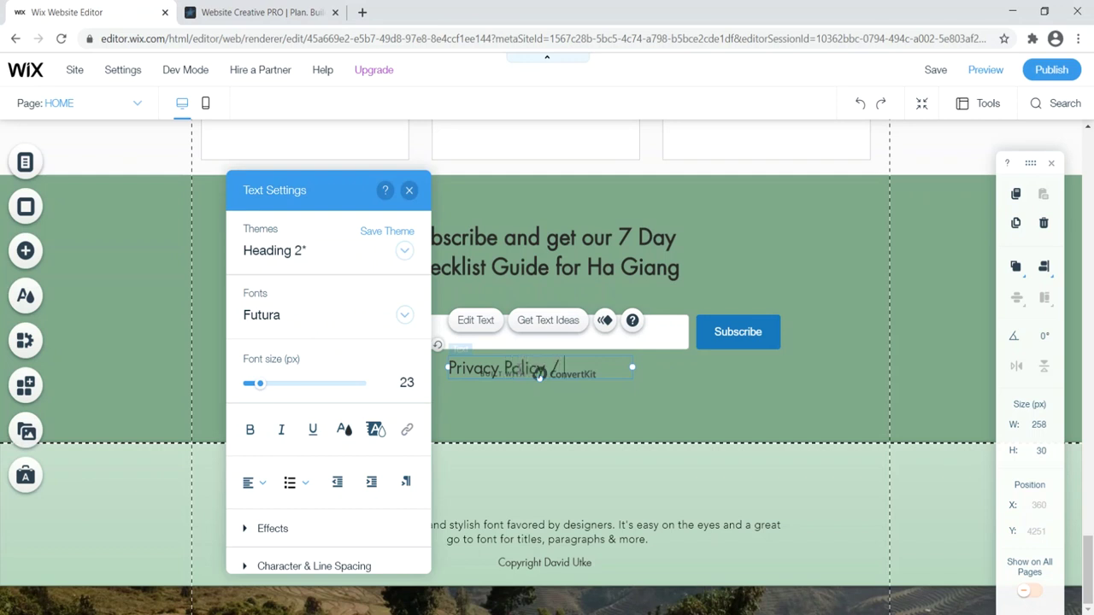
{"action": "type", "text": "Terms of Use"}
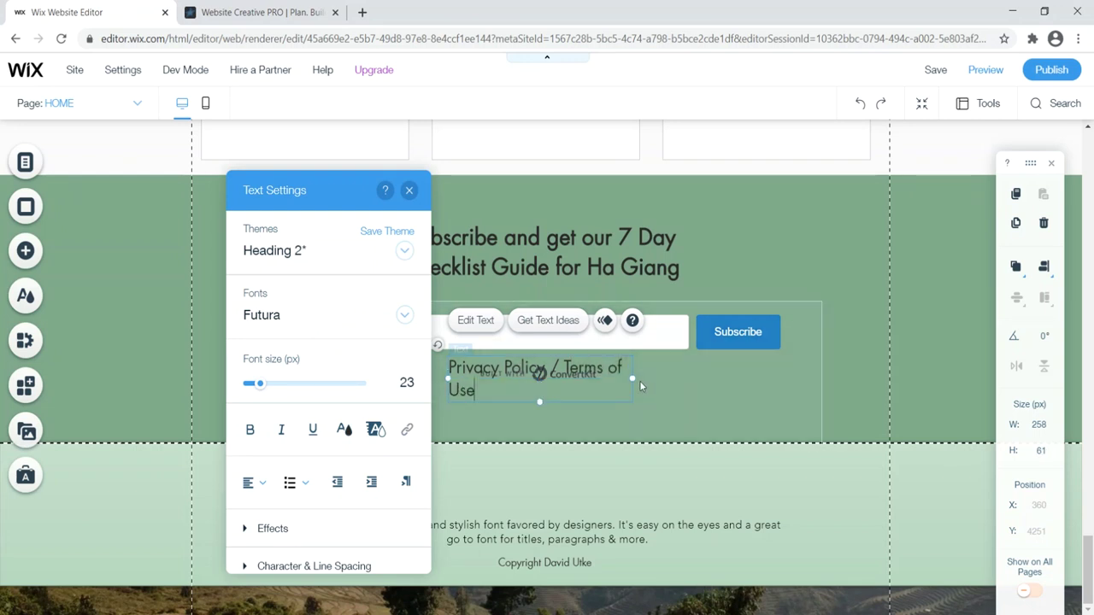
{"action": "left_click_drag", "start_coordinate": [632, 379], "coordinate": [452, 367]}
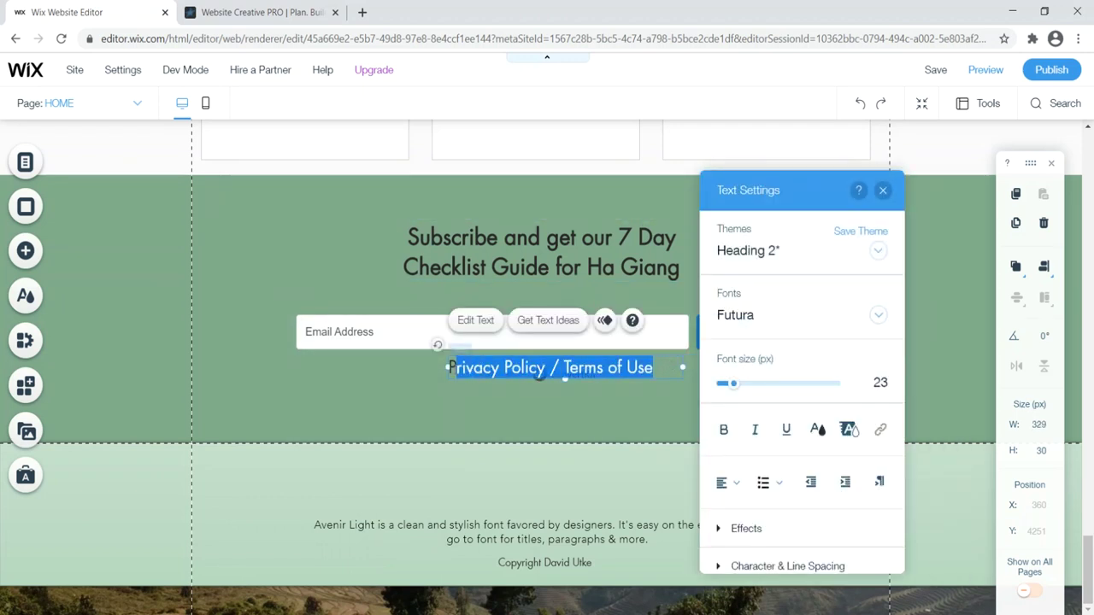
{"action": "left_click", "coordinate": [723, 430]}
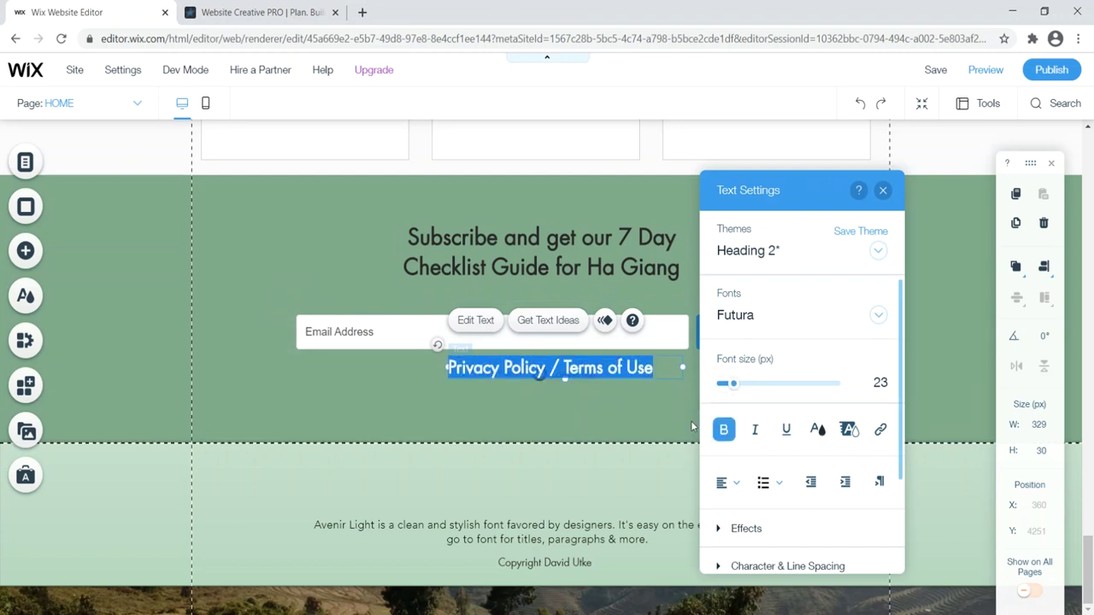
{"action": "left_click", "coordinate": [629, 364]}
Move the Privacy Policy line into the footer, set size 17 and centre it above the paragraph
{"action": "left_click_drag", "start_coordinate": [629, 368], "coordinate": [573, 487]}
{"action": "double_click", "coordinate": [641, 497]}
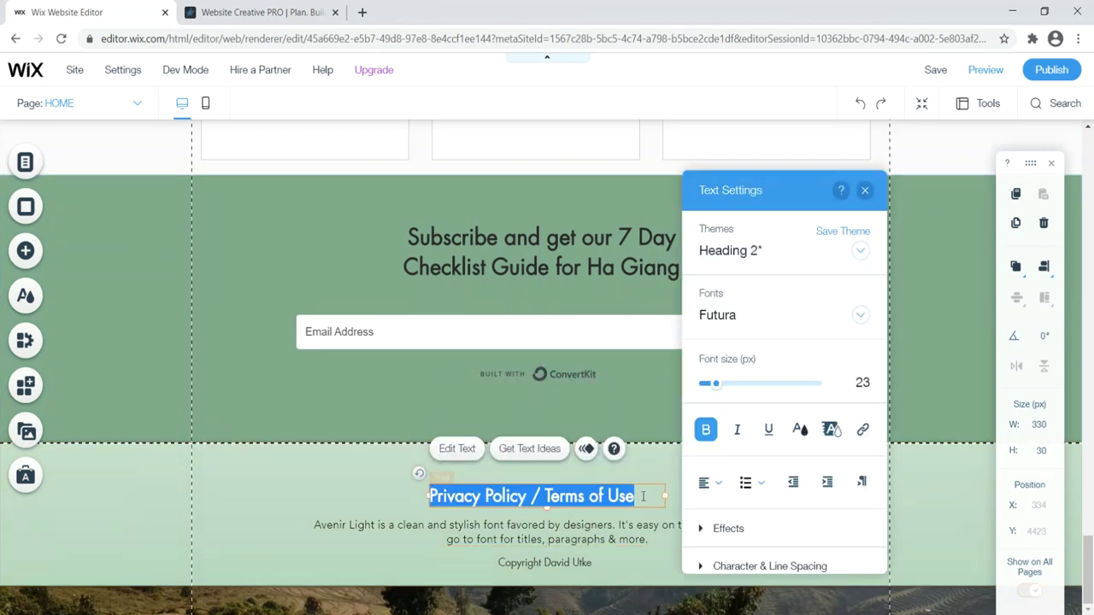
{"action": "left_click_drag", "start_coordinate": [712, 386], "coordinate": [714, 388]}
{"action": "left_click", "coordinate": [293, 486]}
{"action": "left_click_drag", "start_coordinate": [513, 497], "coordinate": [550, 496]}
{"action": "left_click", "coordinate": [424, 484]}
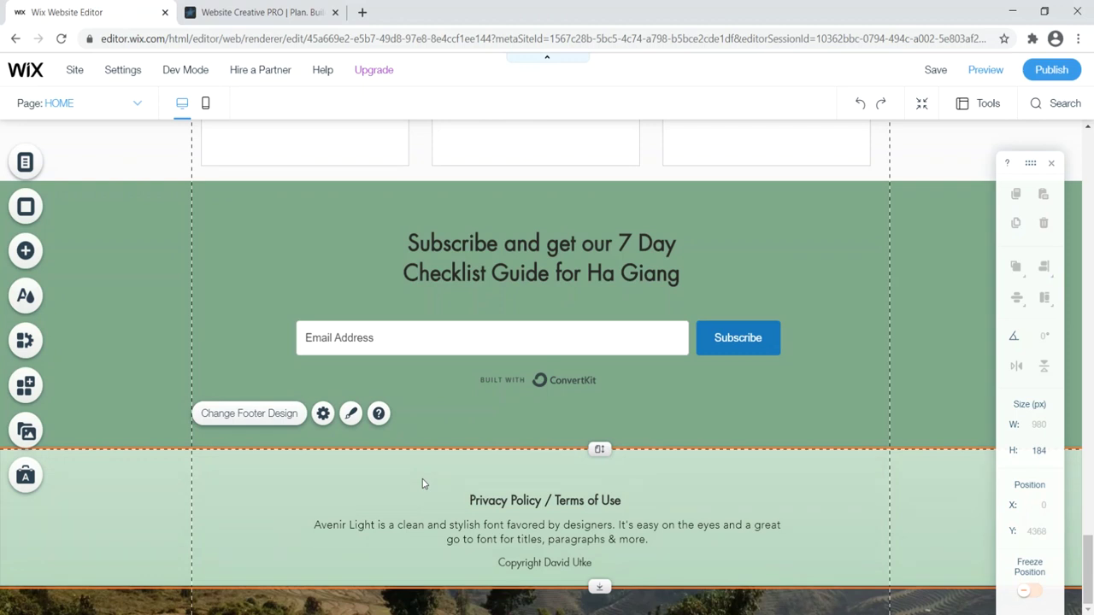
{"action": "left_click", "coordinate": [261, 11]}
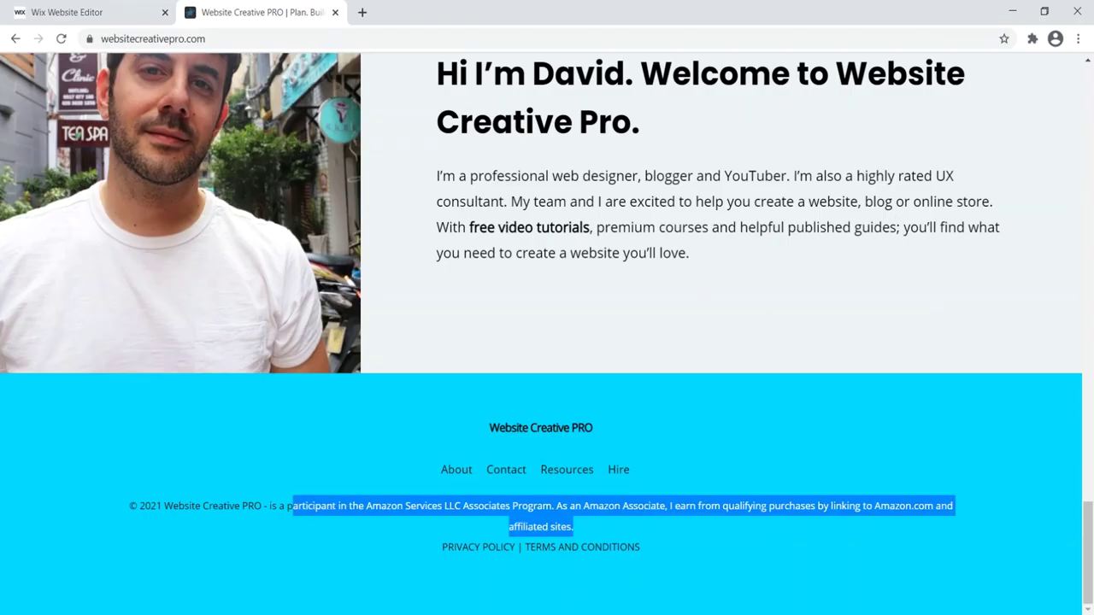
{"action": "left_click", "coordinate": [415, 438]}
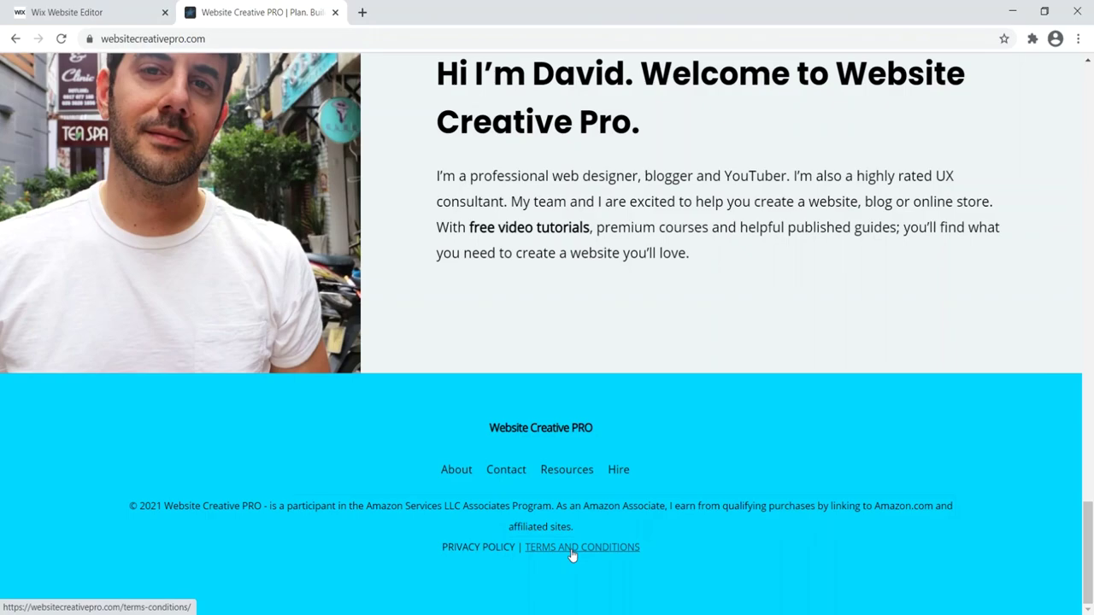
{"action": "key", "text": "ctrl+shift+Tab"}
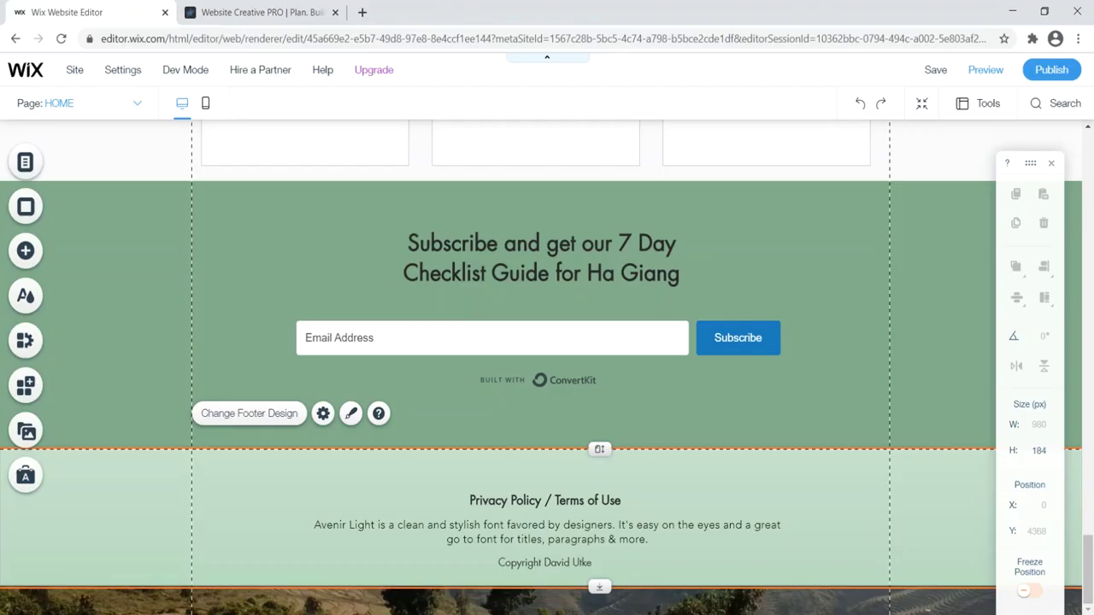
{"action": "double_click", "coordinate": [505, 502]}
{"action": "left_click", "coordinate": [536, 502]}
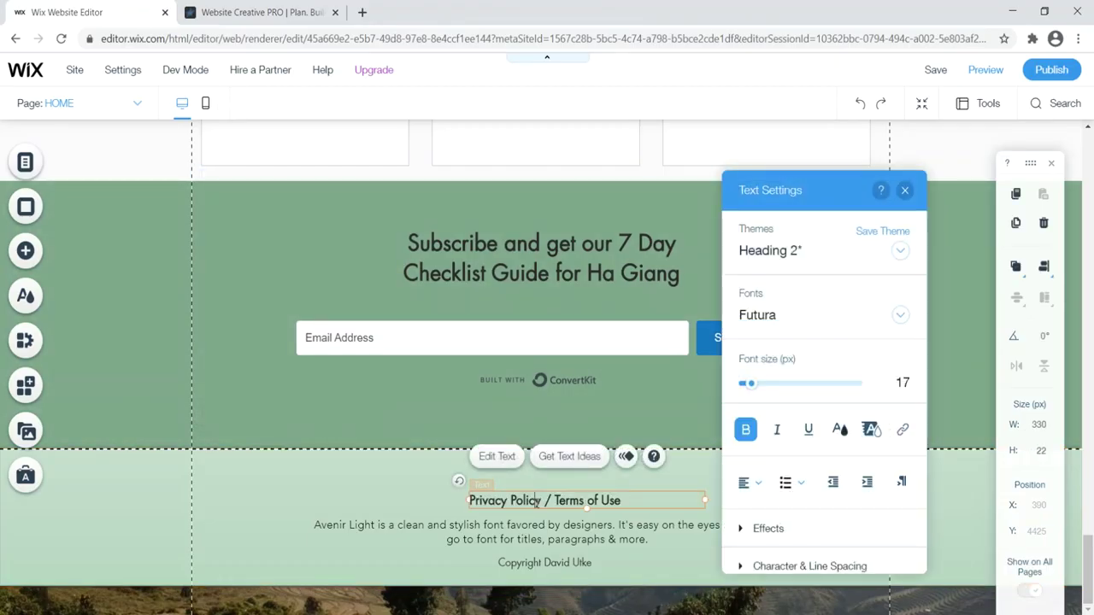
{"action": "left_click_drag", "start_coordinate": [542, 501], "coordinate": [487, 501]}
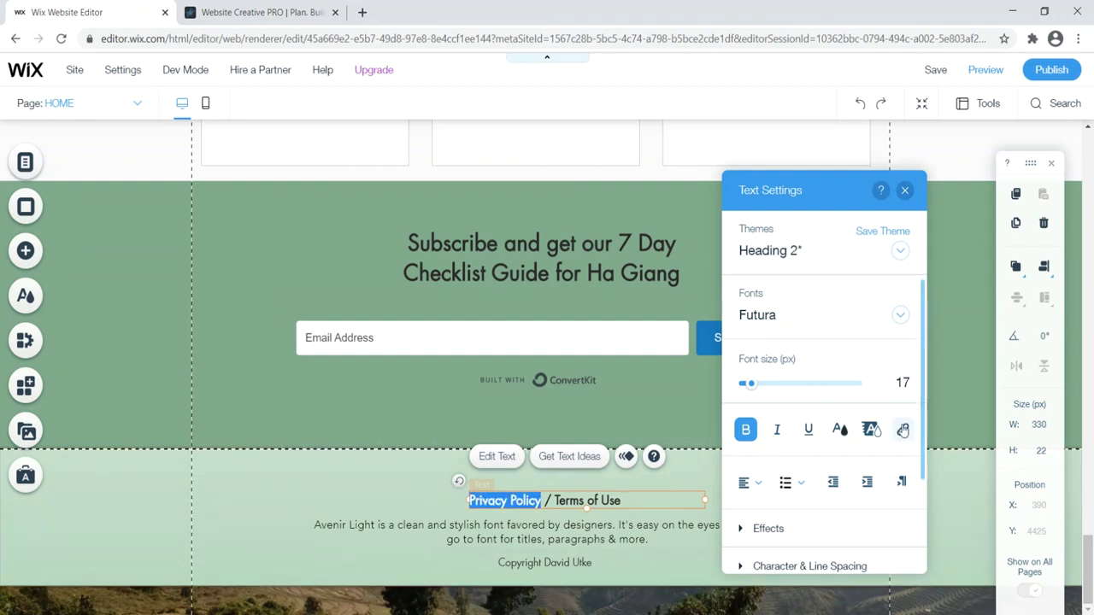
{"action": "left_click", "coordinate": [903, 430]}
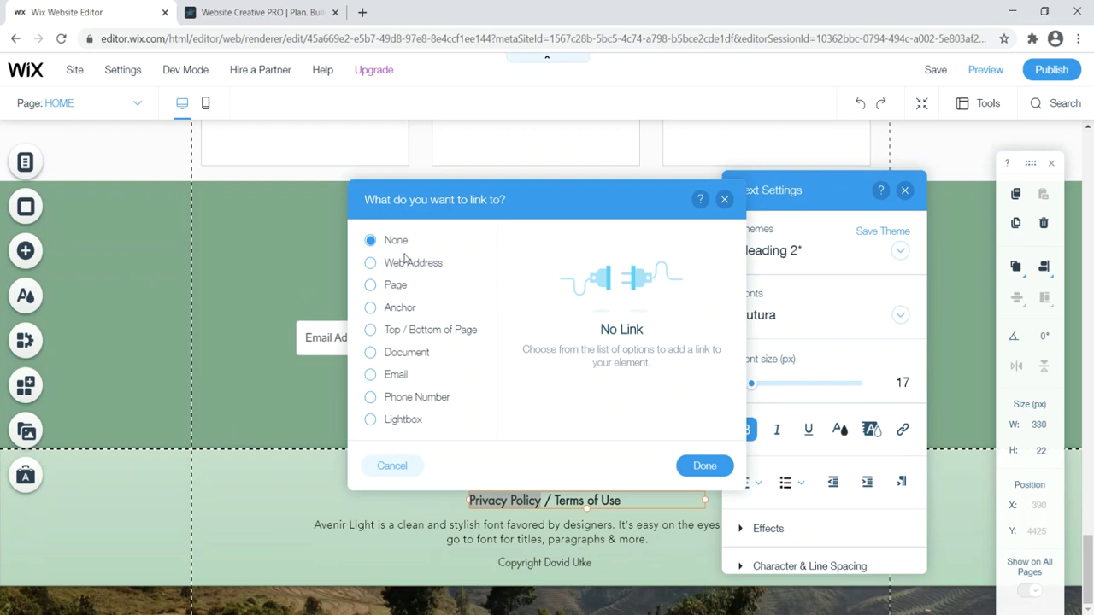
{"action": "left_click", "coordinate": [403, 264]}
{"action": "left_click", "coordinate": [382, 288]}
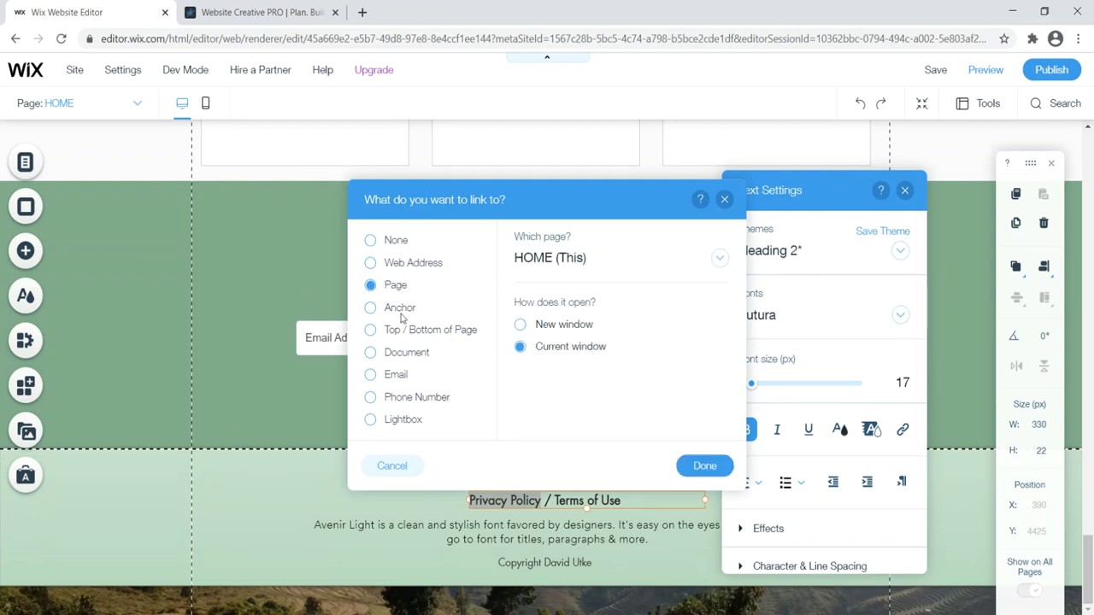
{"action": "left_click", "coordinate": [393, 265]}
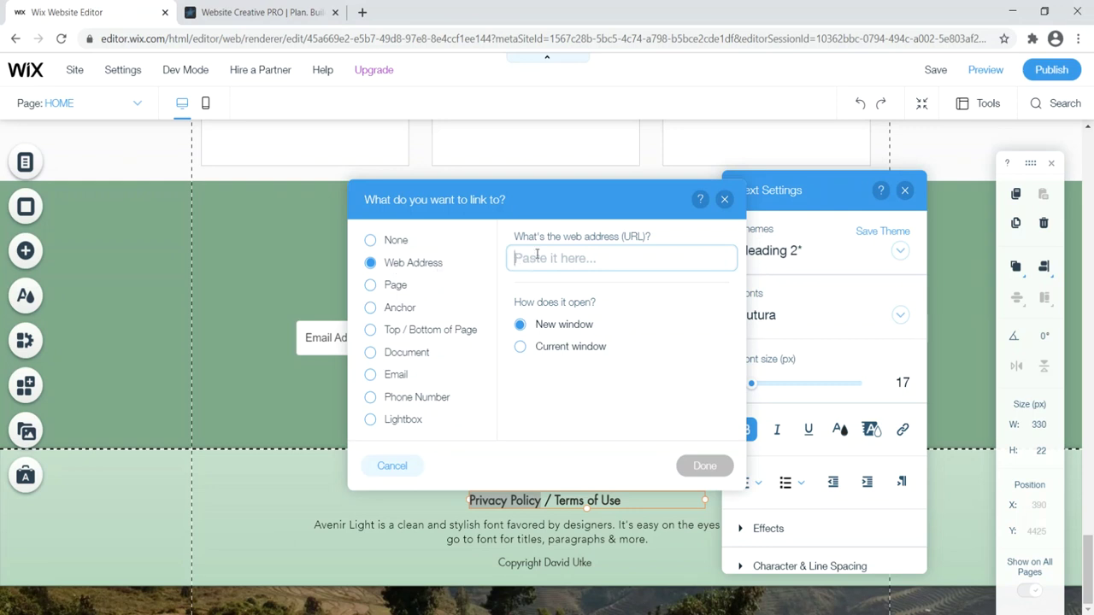
{"action": "type", "text": "example"}
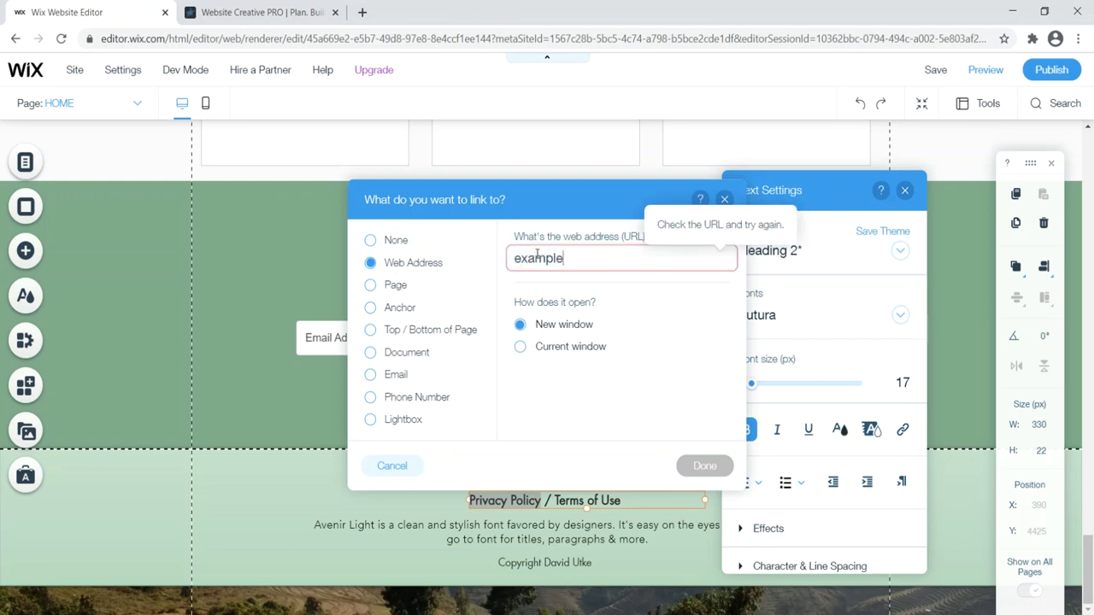
{"action": "type", "text": ".com/privacy"}
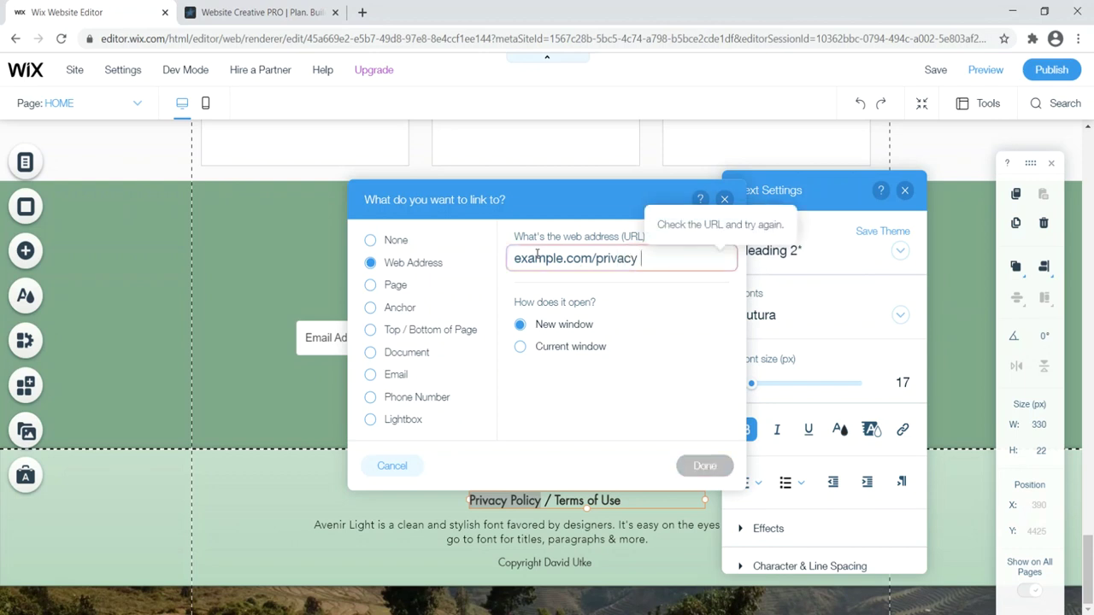
{"action": "left_click", "coordinate": [723, 199]}
{"action": "left_click", "coordinate": [383, 483]}
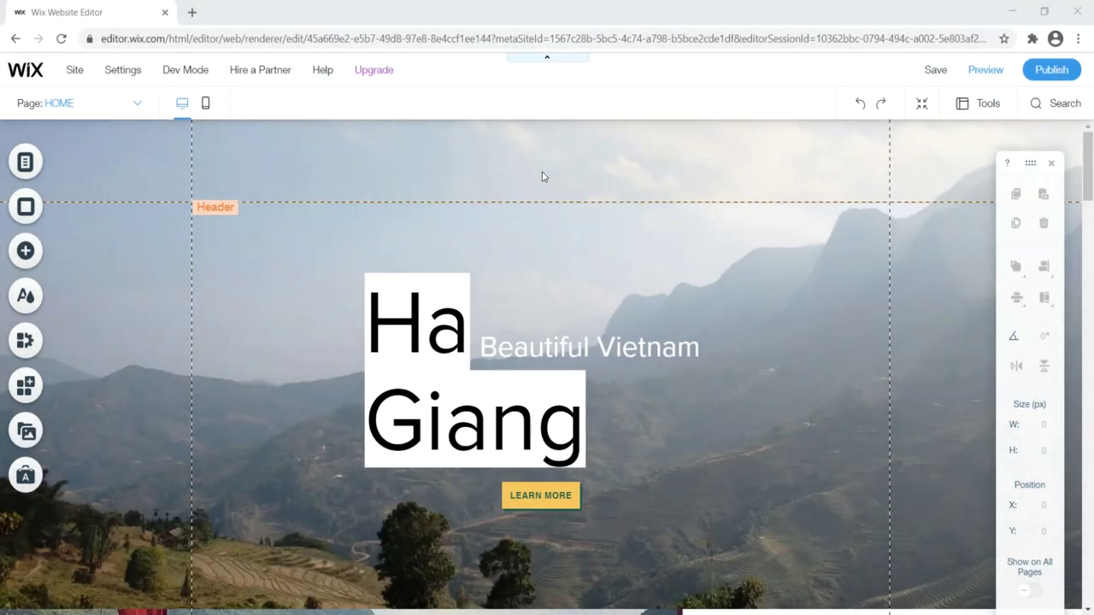
Add the underlined horizontal menu to the header, resize it and position it at X 255
{"action": "left_click", "coordinate": [26, 252]}
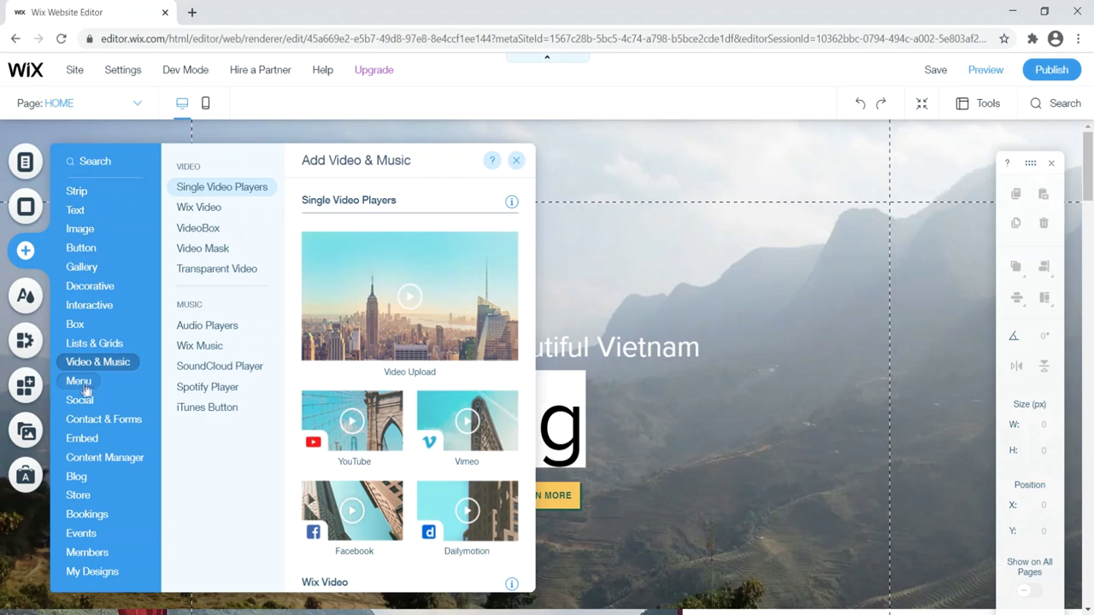
{"action": "mouse_move", "coordinate": [74, 386]}
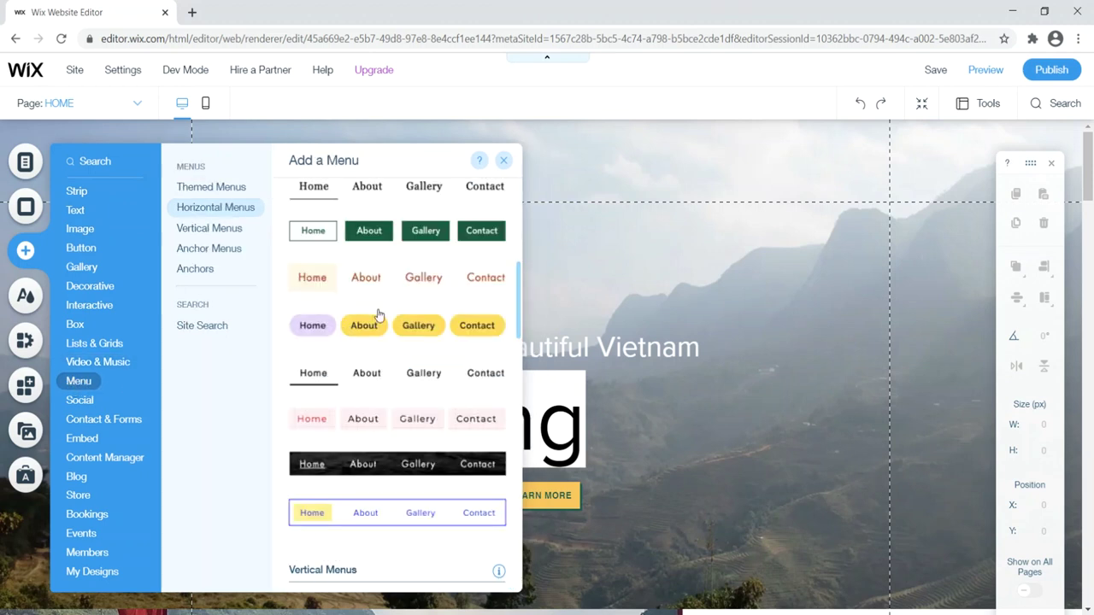
{"action": "scroll", "coordinate": [378, 317], "scroll_direction": "up", "scroll_amount": 4}
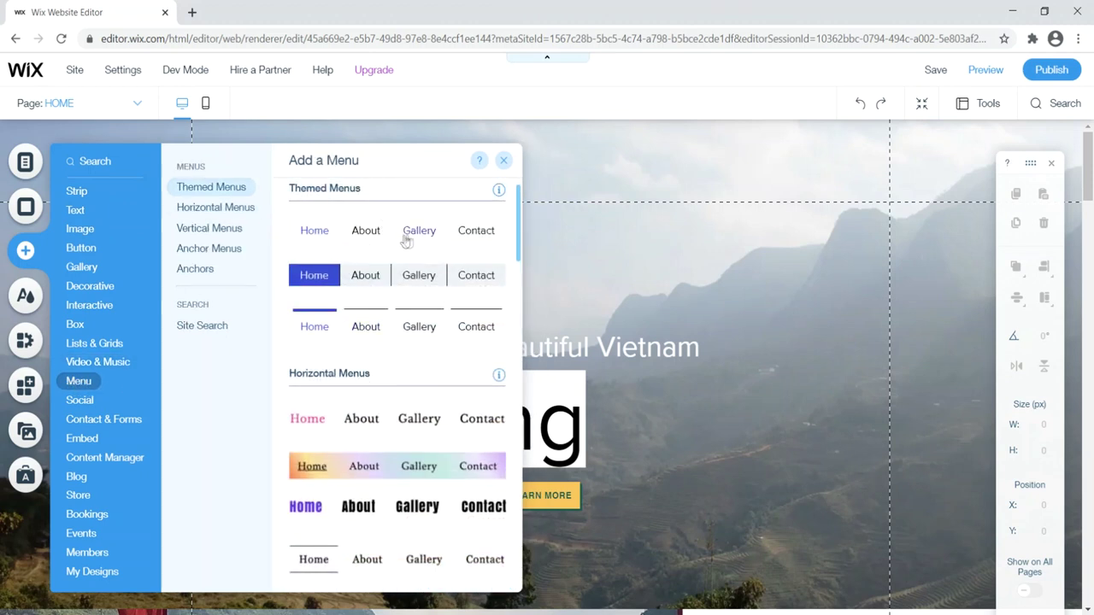
{"action": "scroll", "coordinate": [396, 232], "scroll_direction": "down", "scroll_amount": 4}
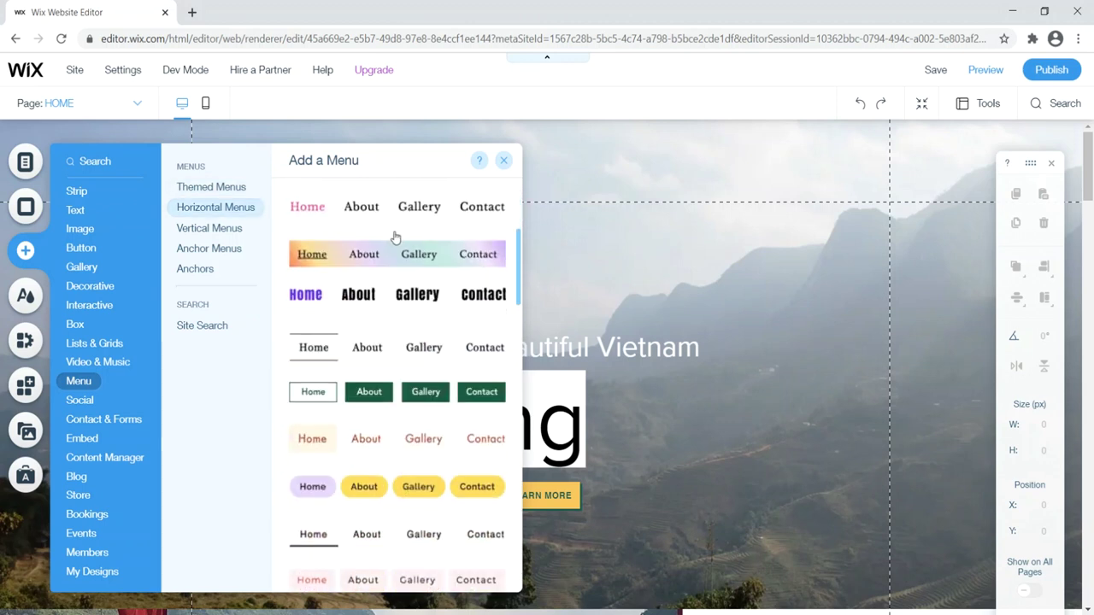
{"action": "scroll", "coordinate": [400, 230], "scroll_direction": "down", "scroll_amount": 2}
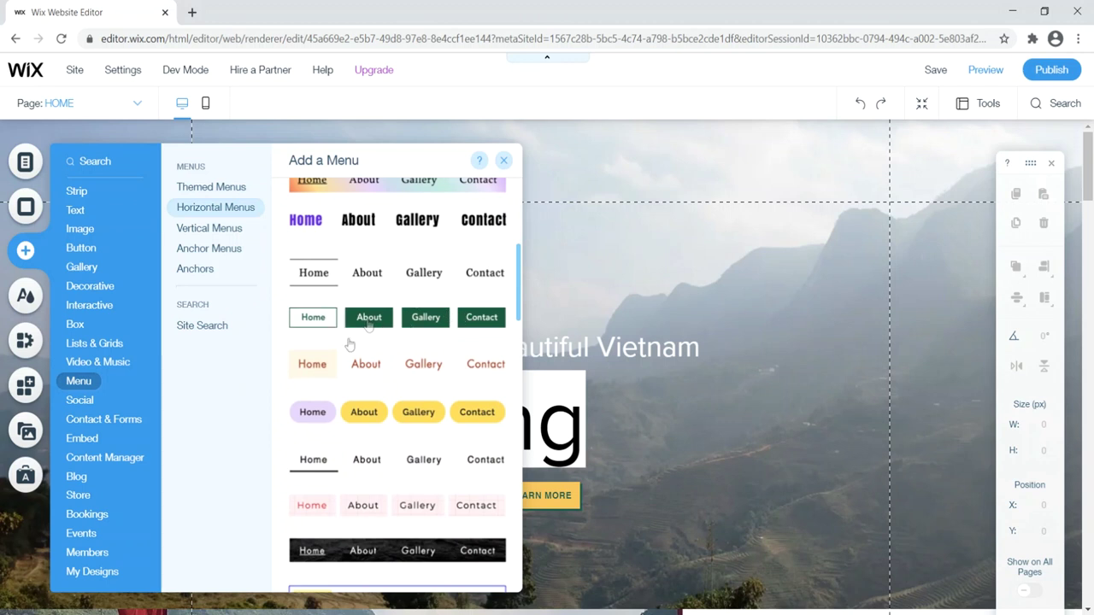
{"action": "left_click", "coordinate": [379, 463]}
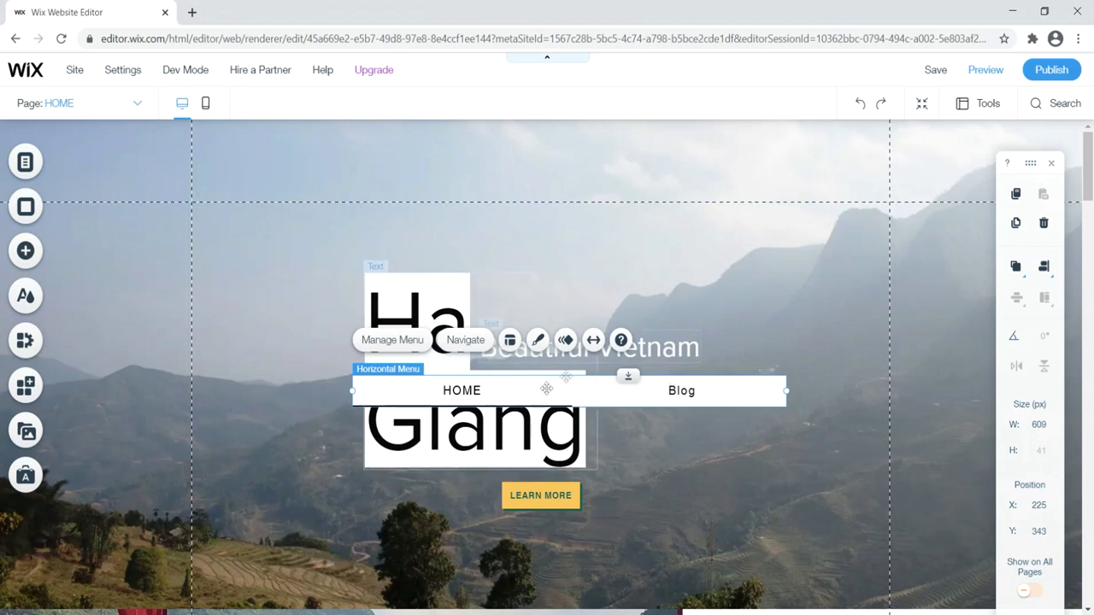
{"action": "left_click_drag", "start_coordinate": [567, 392], "coordinate": [524, 160]}
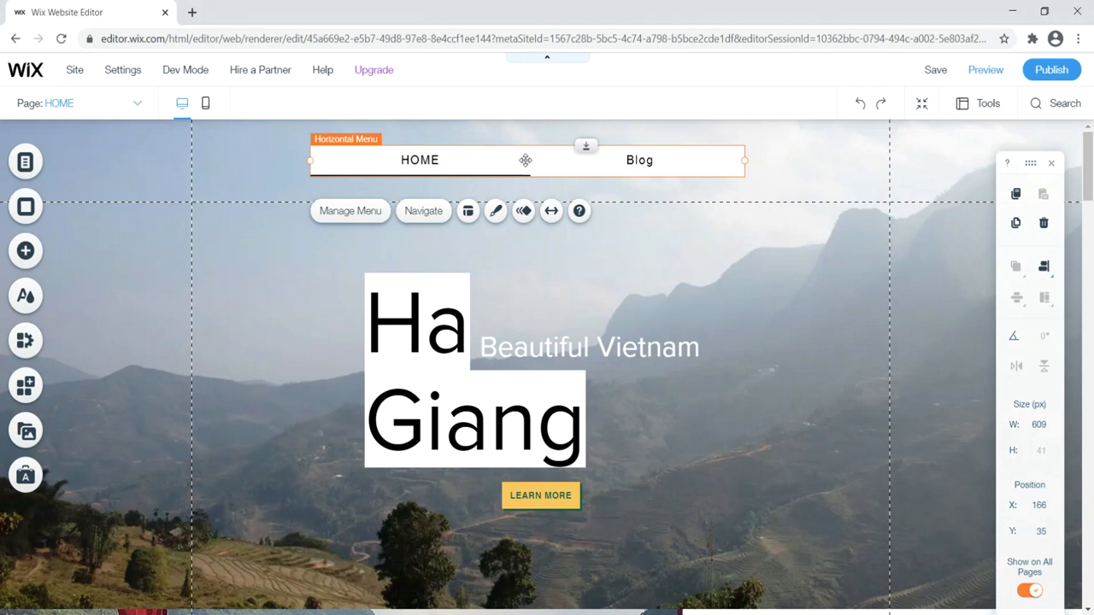
{"action": "left_click_drag", "start_coordinate": [744, 161], "coordinate": [522, 160]}
{"action": "left_click_drag", "start_coordinate": [423, 160], "coordinate": [486, 160]}
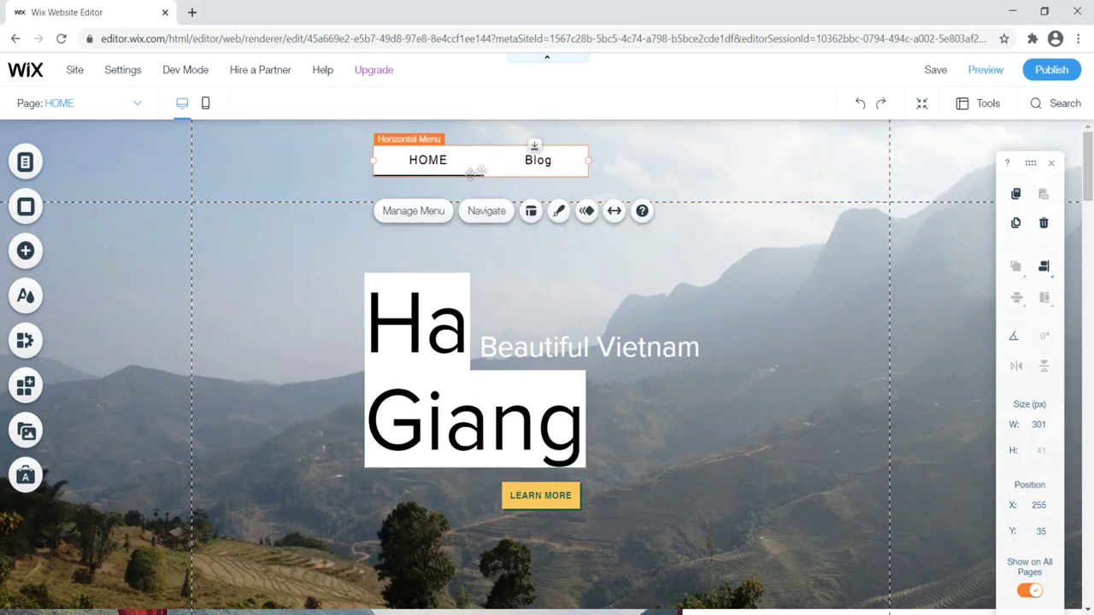
{"action": "left_click", "coordinate": [413, 211]}
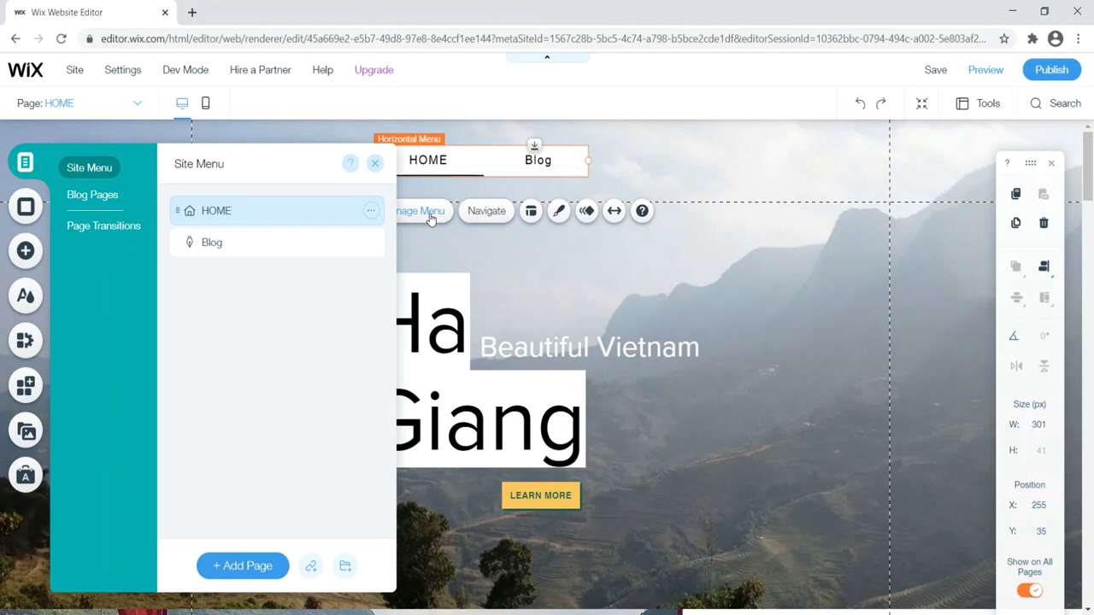
Hide HOME from the header menu and add a new page named About
{"action": "left_click", "coordinate": [371, 211]}
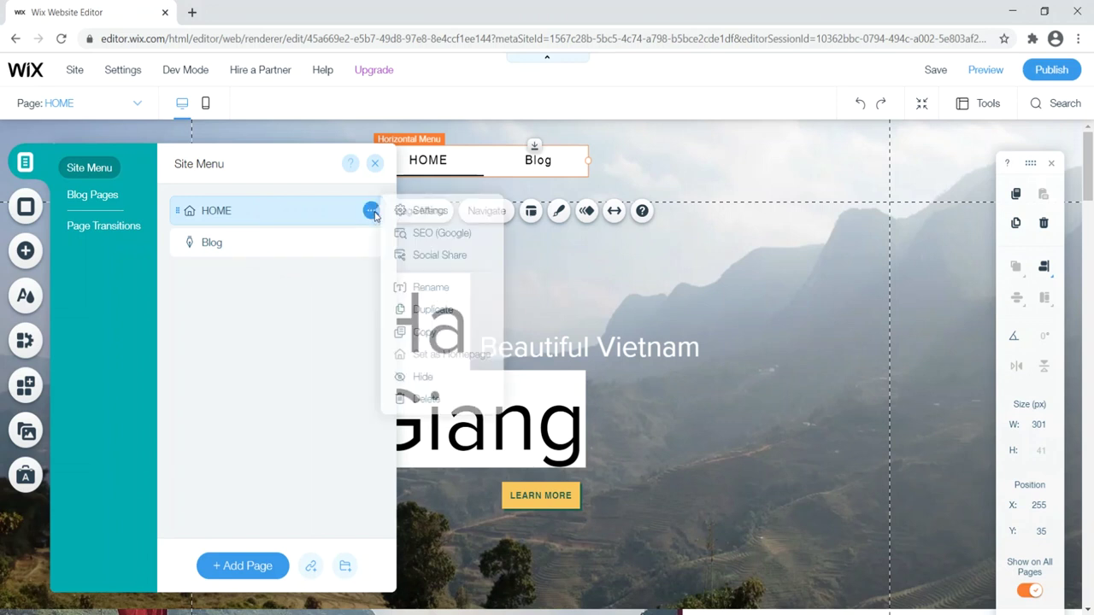
{"action": "left_click", "coordinate": [422, 377]}
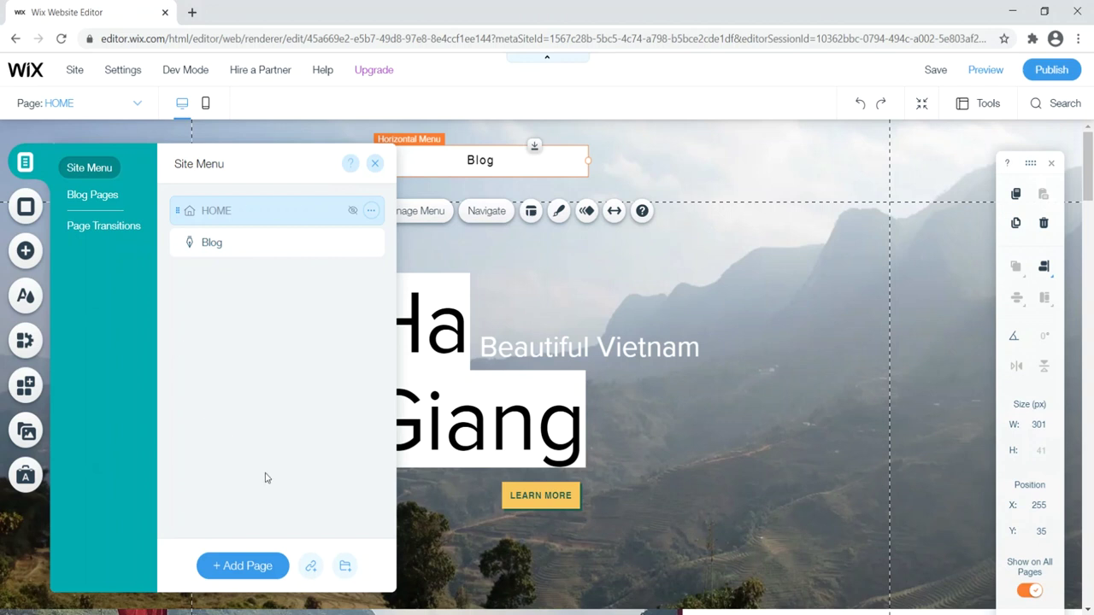
{"action": "left_click", "coordinate": [242, 566]}
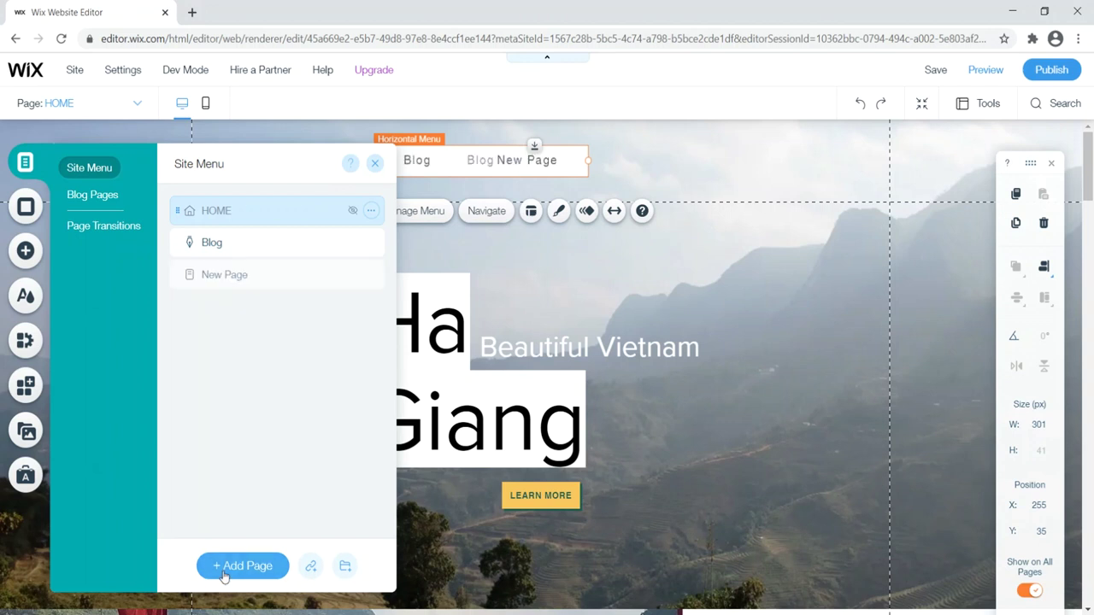
{"action": "left_click", "coordinate": [227, 242]}
{"action": "key", "text": "BackSpace"}
{"action": "key", "text": "BackSpace"}
{"action": "key", "text": "BackSpace"}
{"action": "key", "text": "BackSpace"}
{"action": "key", "text": "BackSpace"}
{"action": "key", "text": "BackSpace"}
{"action": "key", "text": "BackSpace"}
{"action": "key", "text": "BackSpace"}
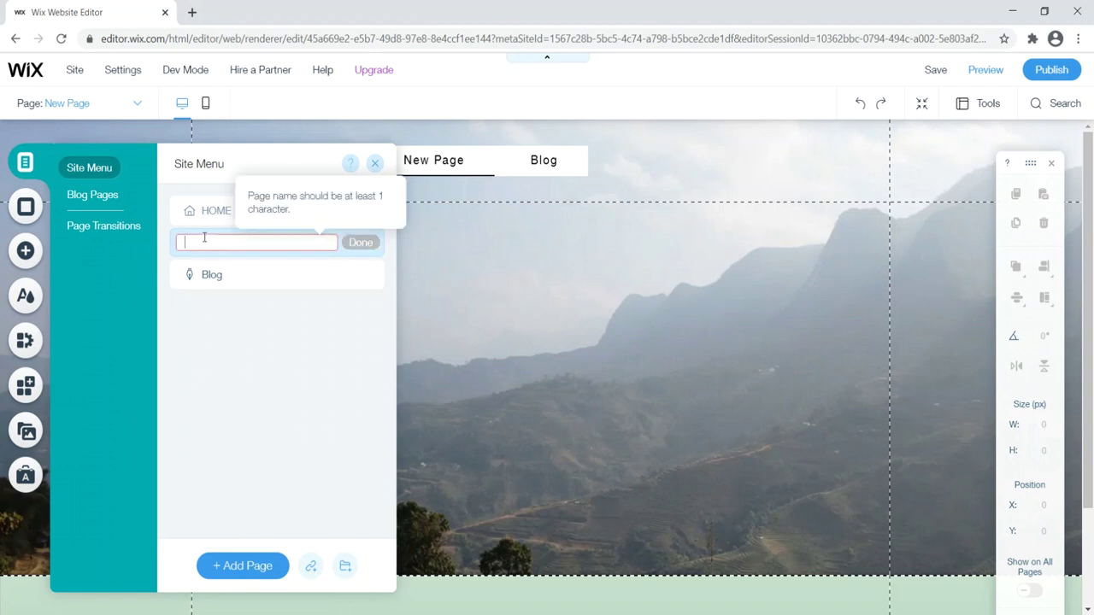
{"action": "type", "text": "About"}
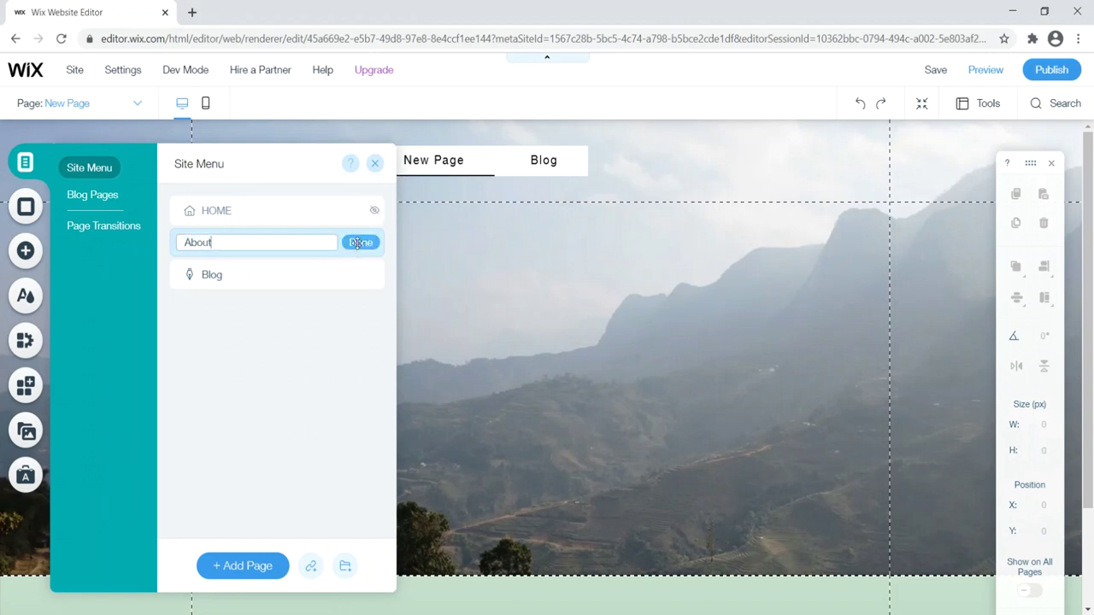
{"action": "left_click", "coordinate": [359, 241]}
Add two more pages named Contact and Resources to the site menu
{"action": "left_click", "coordinate": [243, 566]}
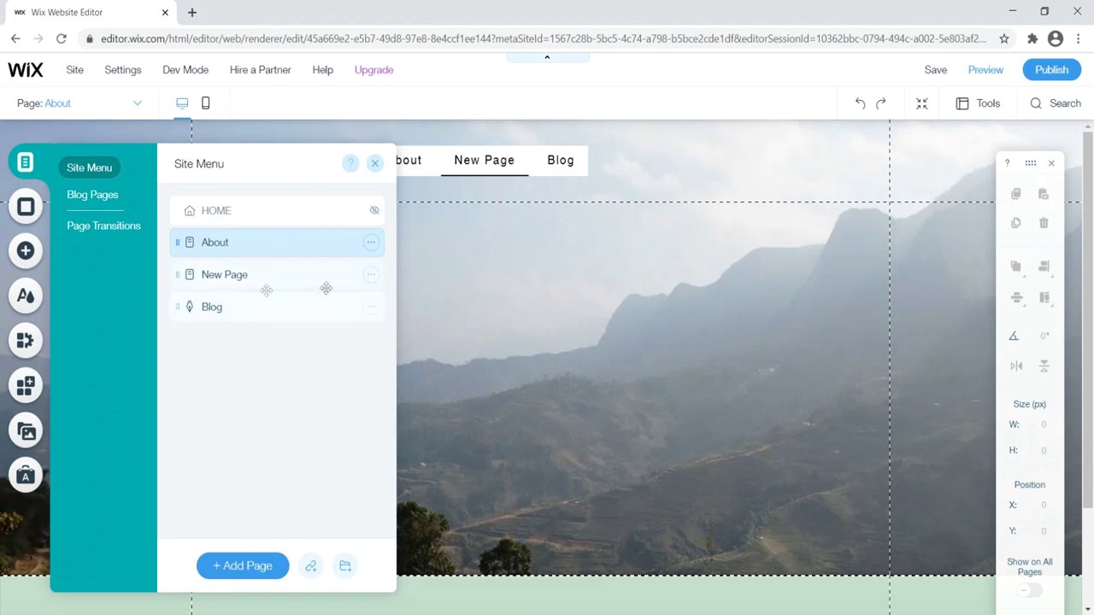
{"action": "key", "text": "BackSpace"}
{"action": "key", "text": "BackSpace"}
{"action": "key", "text": "BackSpace"}
{"action": "key", "text": "BackSpace"}
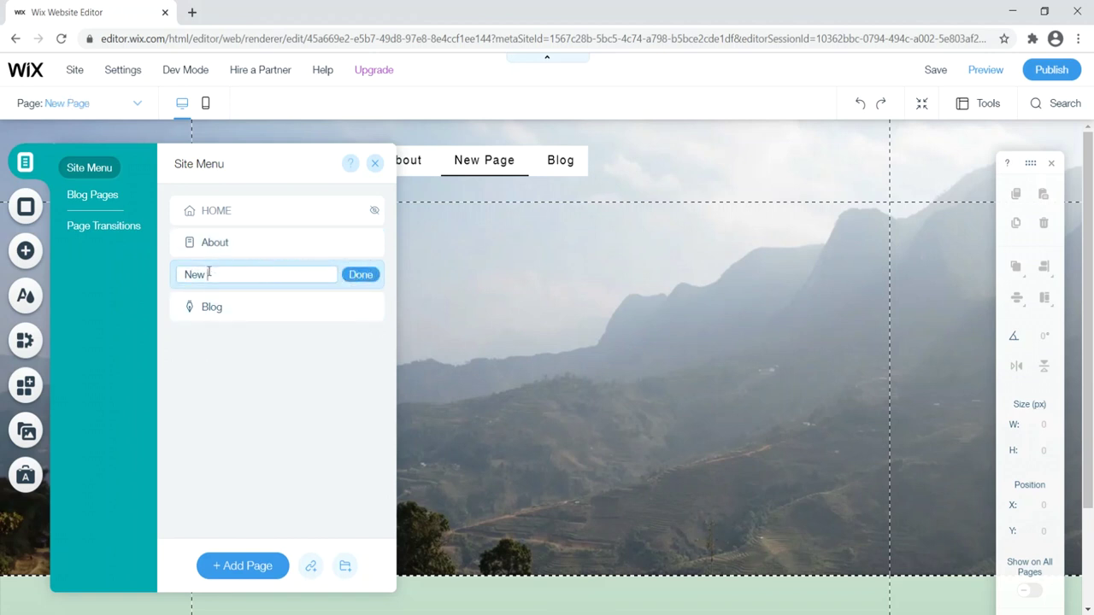
{"action": "key", "text": "BackSpace"}
{"action": "type", "text": "Contact"}
{"action": "left_click", "coordinate": [361, 275]}
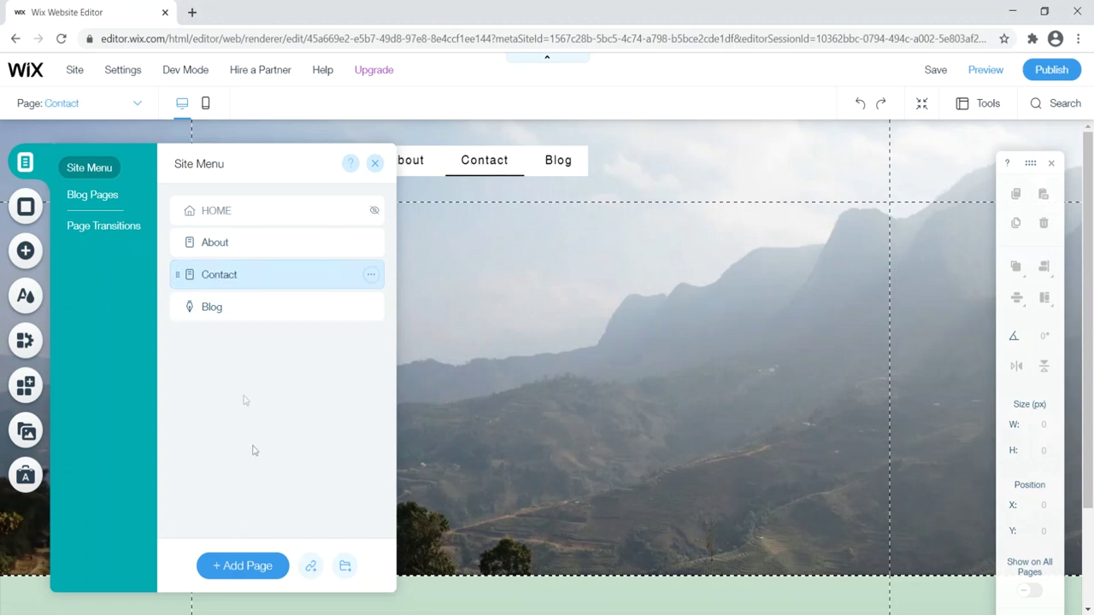
{"action": "left_click", "coordinate": [245, 566]}
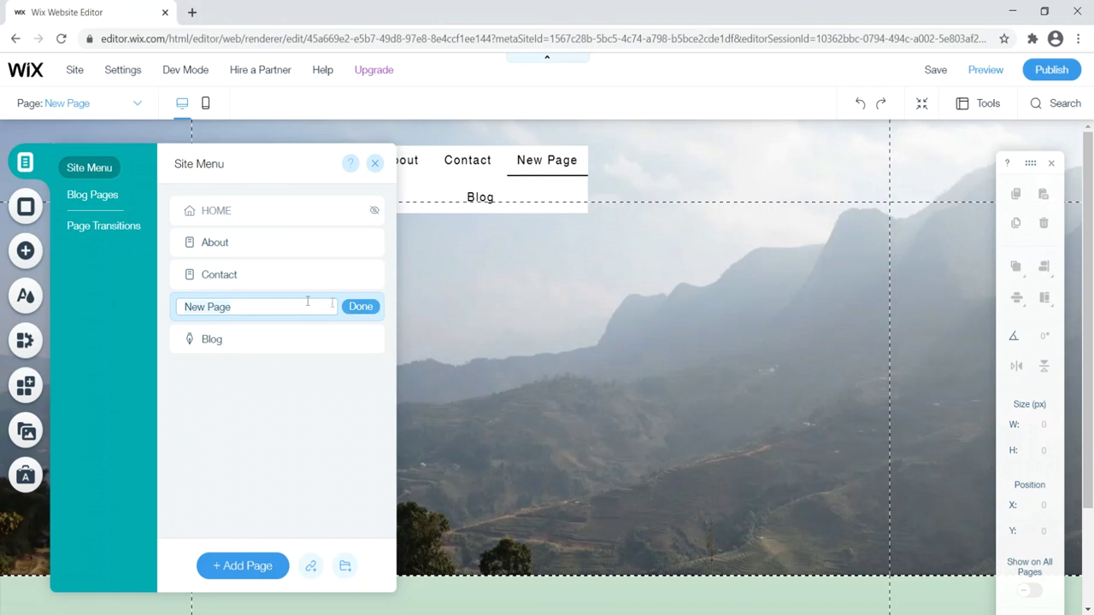
{"action": "triple_click", "coordinate": [277, 306]}
{"action": "key", "text": "BackSpace"}
{"action": "type", "text": "Resources"}
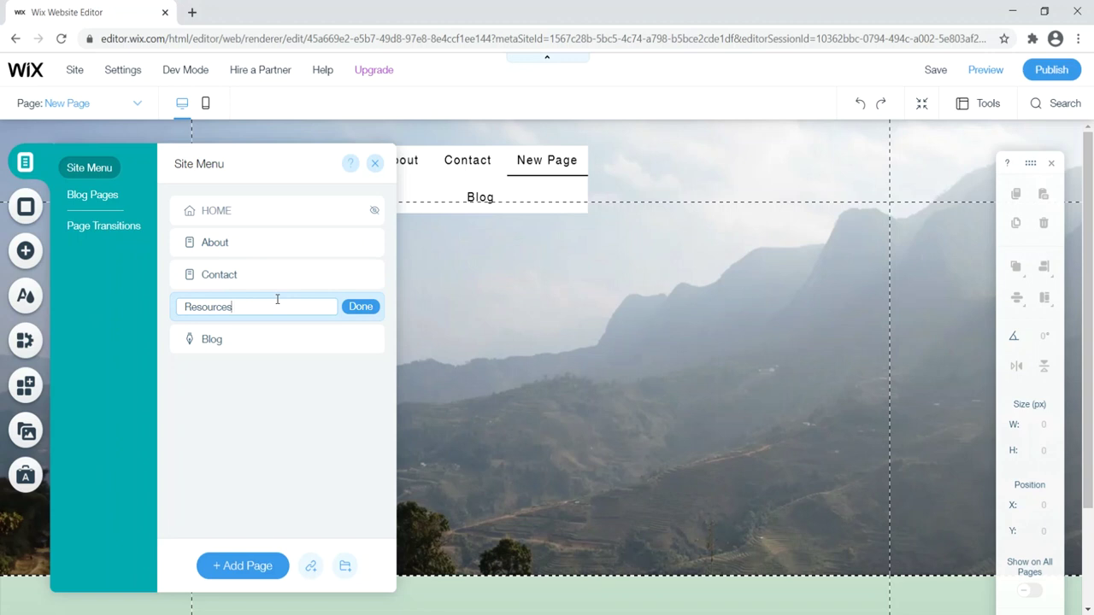
{"action": "left_click", "coordinate": [360, 307]}
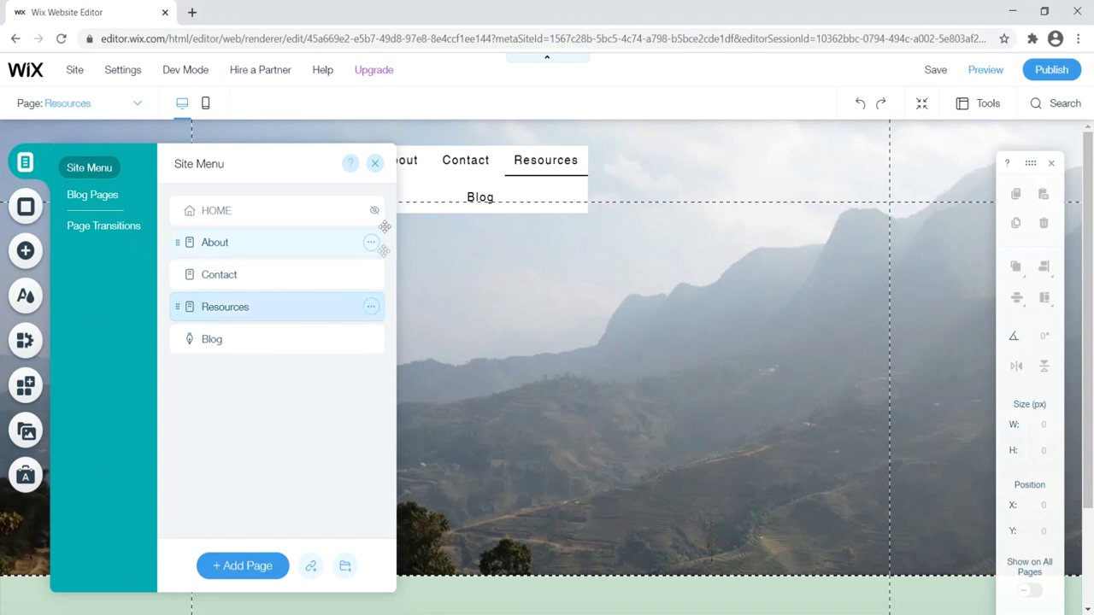
{"action": "left_click", "coordinate": [377, 163]}
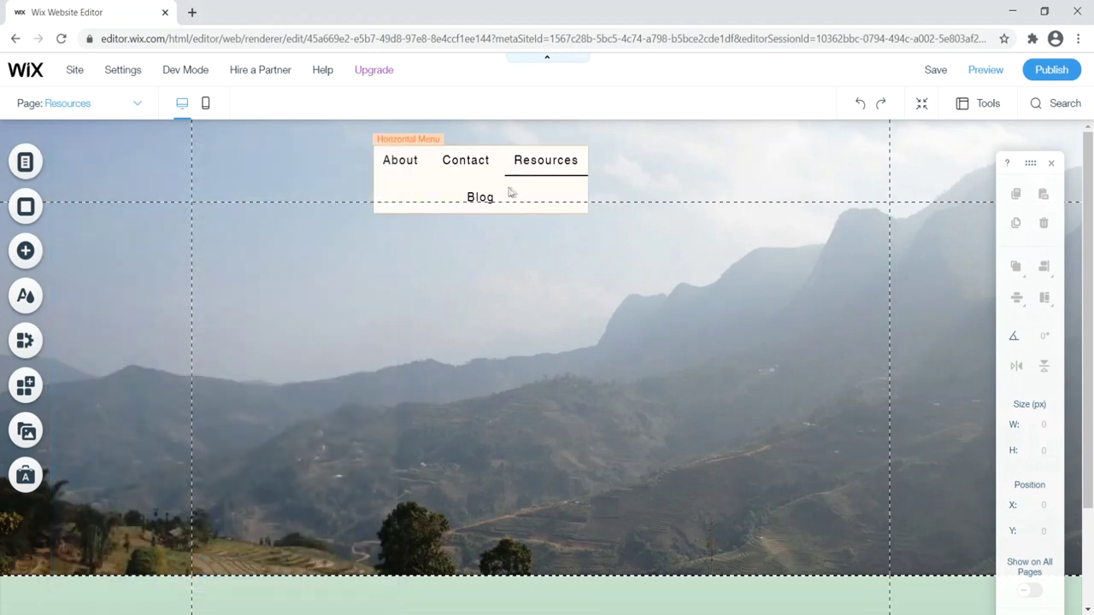
{"action": "left_click", "coordinate": [580, 182]}
Widen the header menu so Blog fits on one row and set its fill opacity to 0%
{"action": "left_click_drag", "start_coordinate": [586, 181], "coordinate": [691, 176]}
{"action": "left_click", "coordinate": [691, 175]}
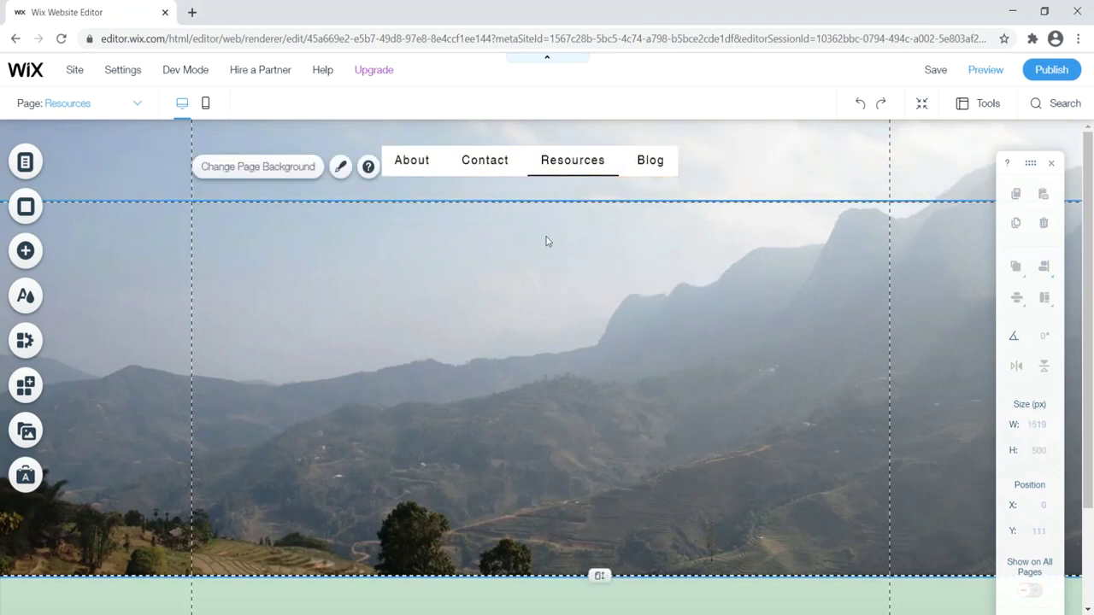
{"action": "left_click", "coordinate": [525, 160]}
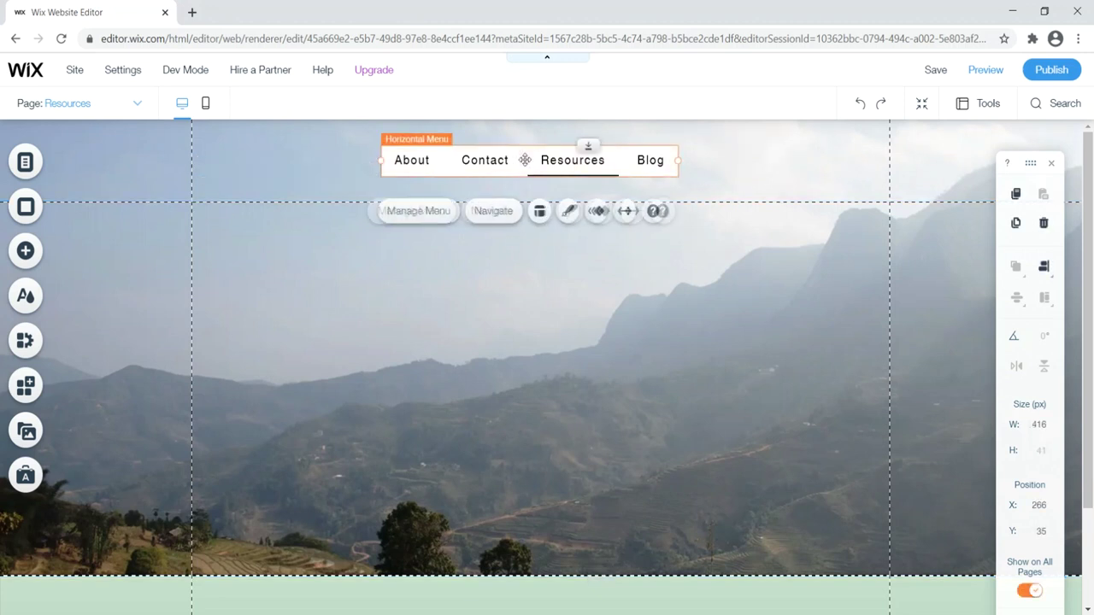
{"action": "left_click", "coordinate": [566, 214]}
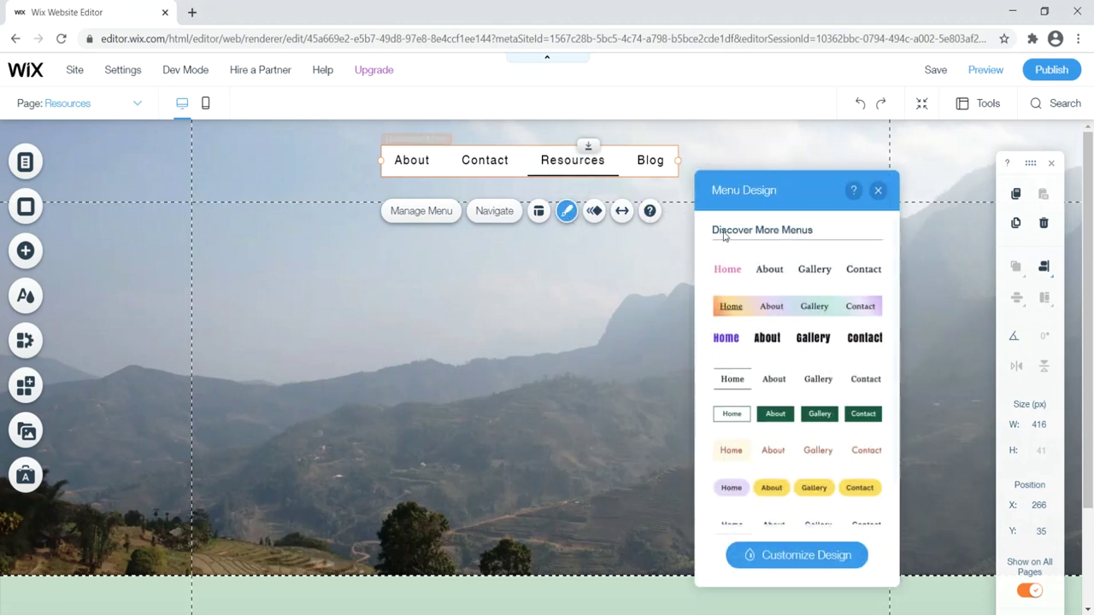
{"action": "left_click", "coordinate": [788, 555]}
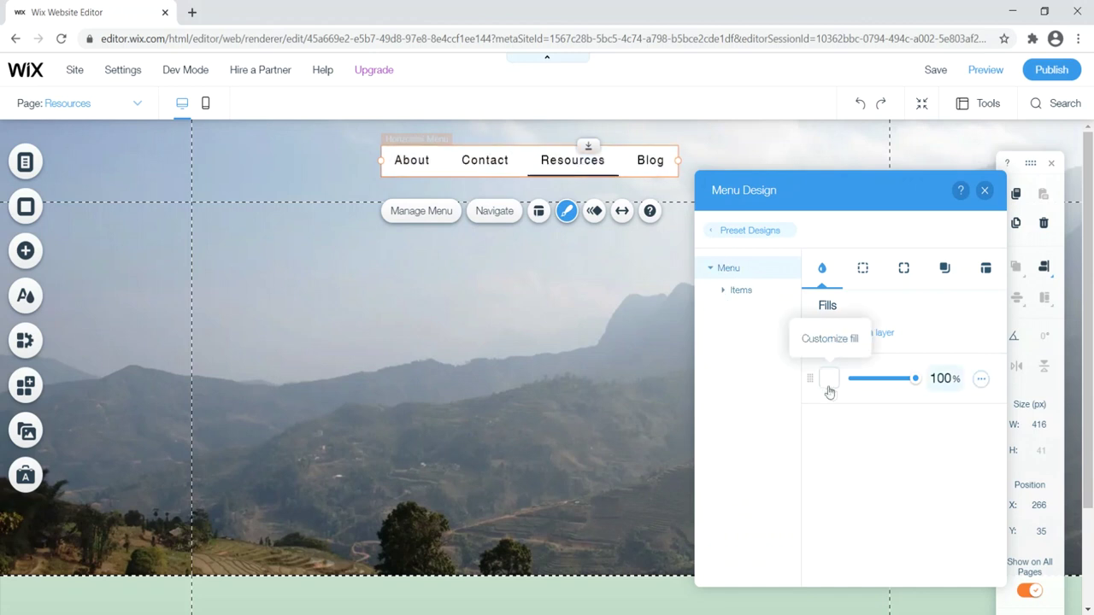
{"action": "left_click_drag", "start_coordinate": [917, 382], "coordinate": [826, 378]}
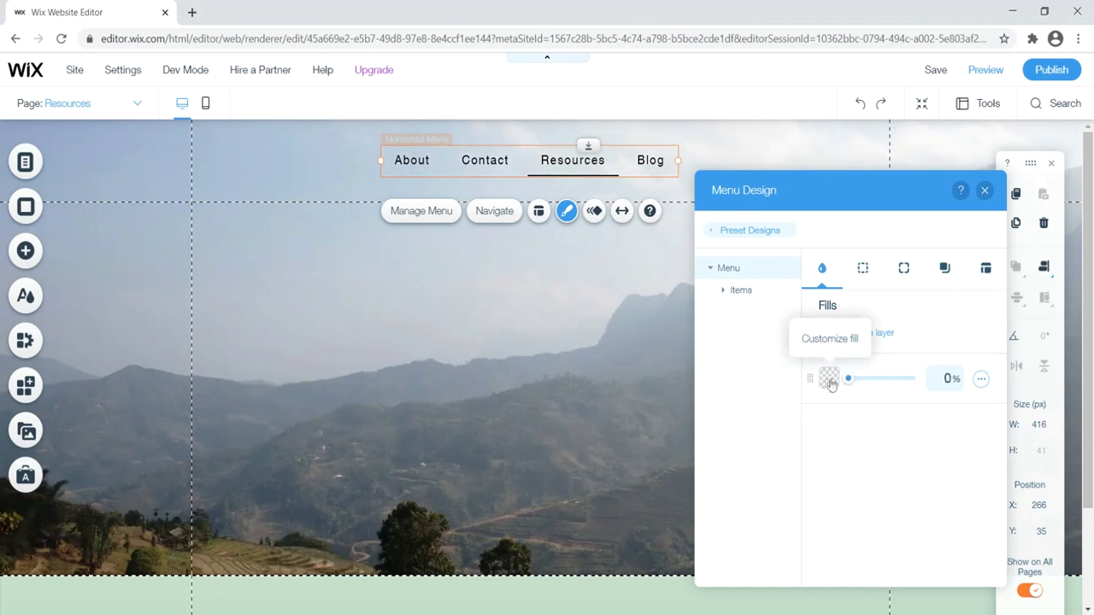
{"action": "left_click", "coordinate": [985, 193]}
{"action": "left_click", "coordinate": [515, 330]}
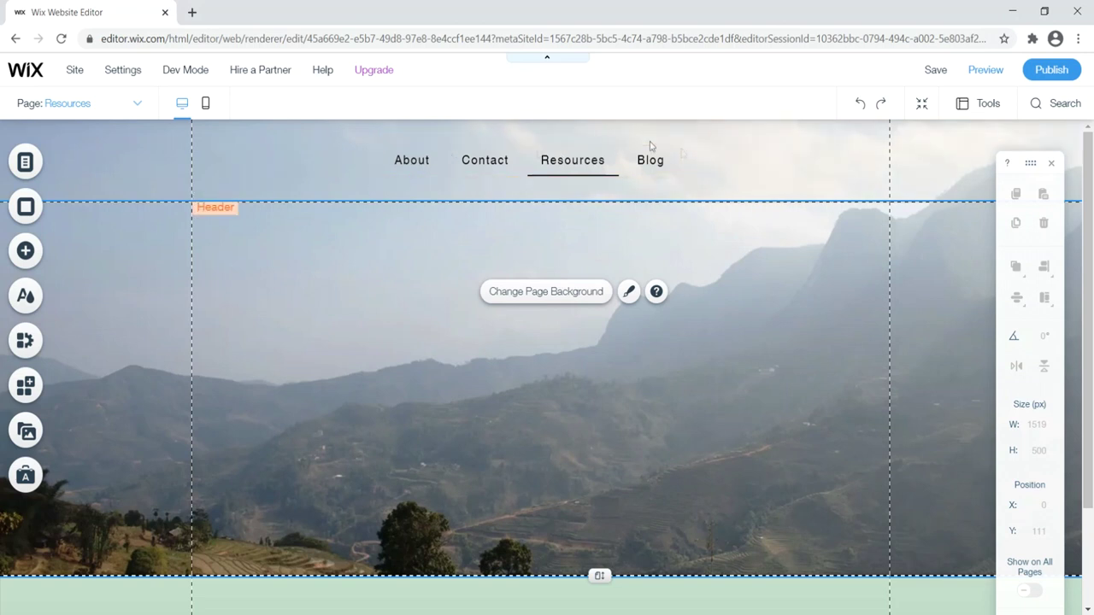
Nudge the header menu a few pixels to the right
{"action": "left_click_drag", "start_coordinate": [560, 164], "coordinate": [572, 165]}
{"action": "left_click", "coordinate": [353, 310]}
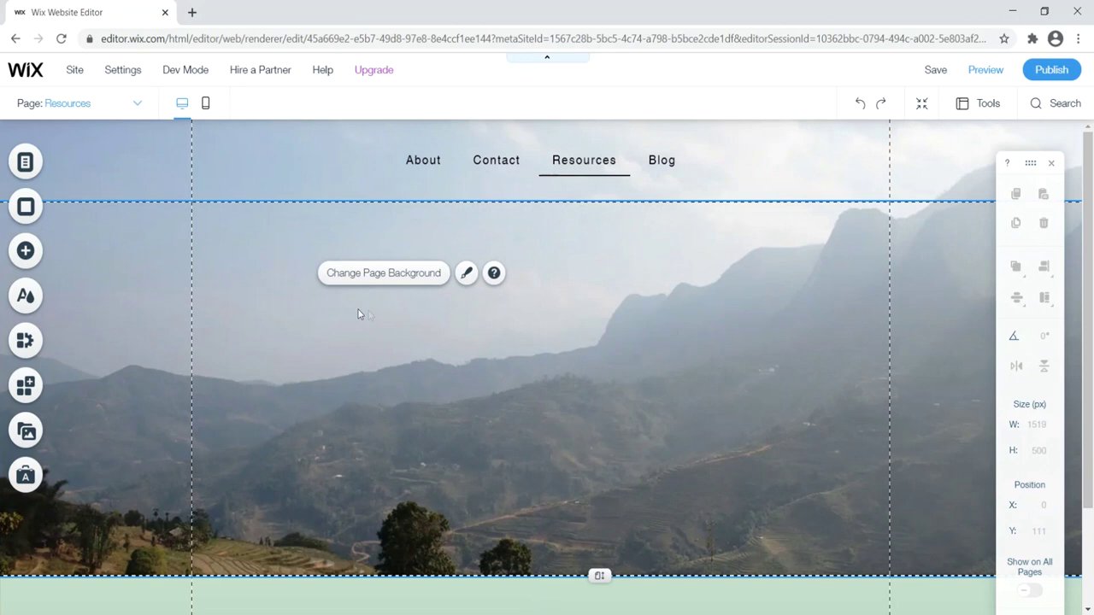
{"action": "scroll", "coordinate": [656, 366], "scroll_direction": "down", "scroll_amount": 2}
{"action": "scroll", "coordinate": [652, 372], "scroll_direction": "up", "scroll_amount": 2}
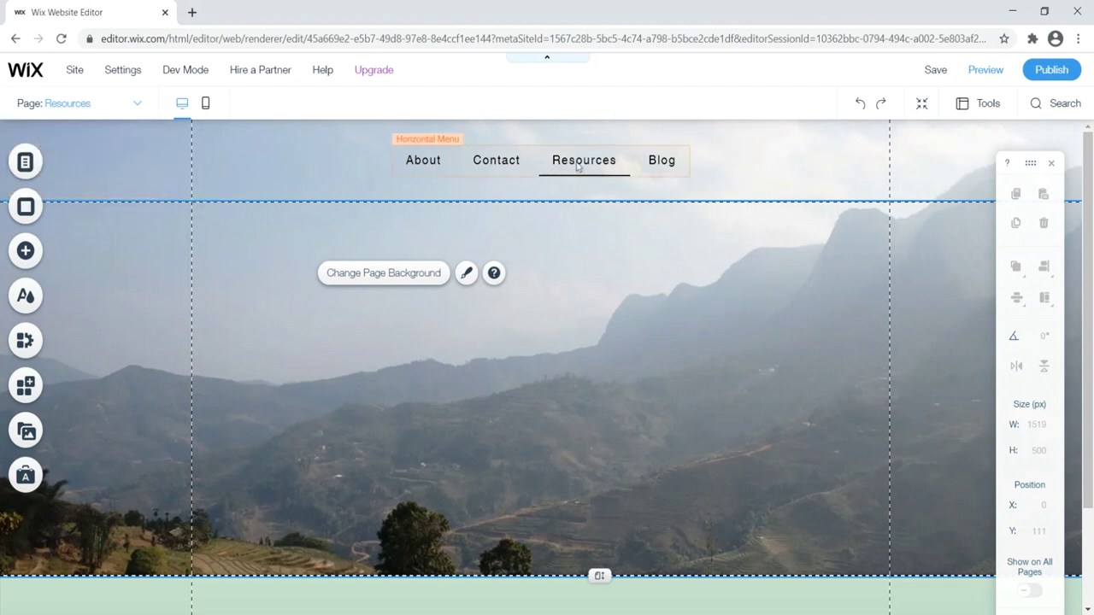
Switch to the HOME page and scroll through it in Preview
{"action": "left_click", "coordinate": [111, 102]}
{"action": "left_click", "coordinate": [47, 149]}
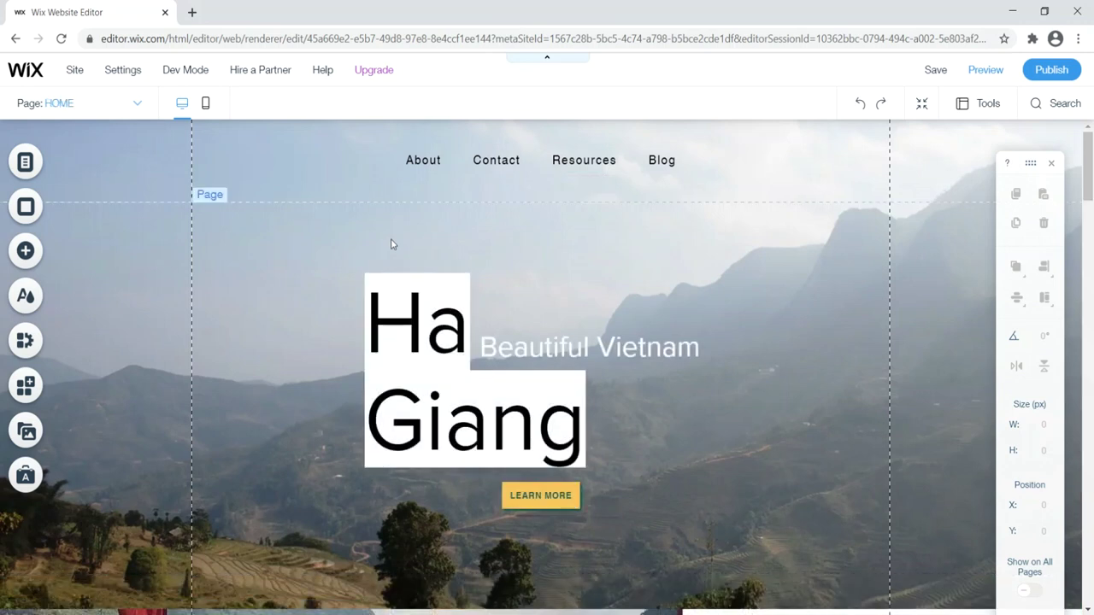
{"action": "left_click", "coordinate": [987, 70]}
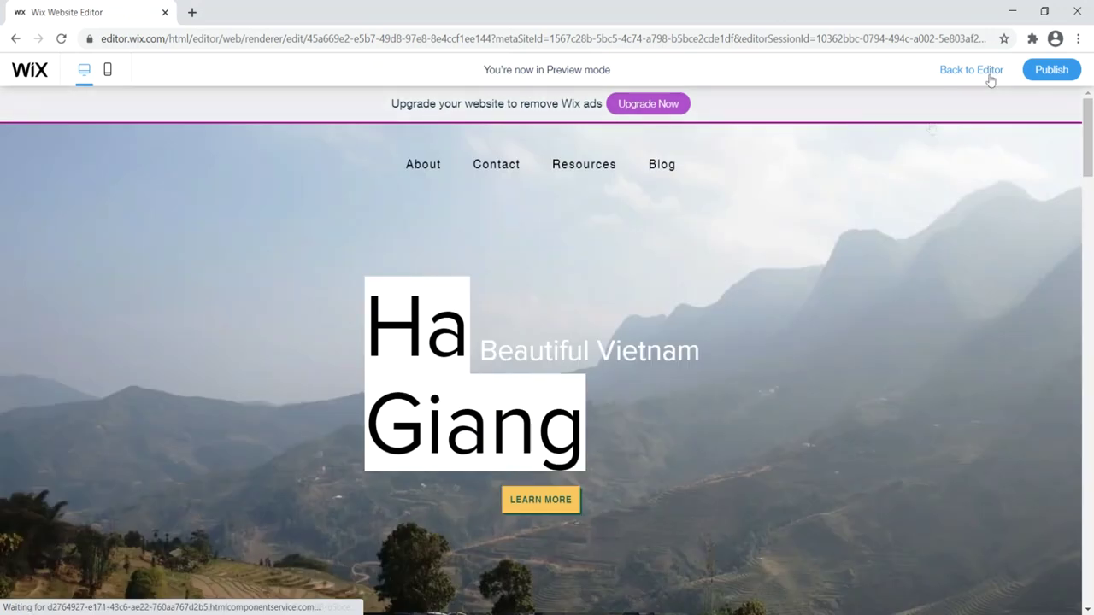
{"action": "scroll", "coordinate": [1091, 128], "scroll_direction": "down", "scroll_amount": 1}
{"action": "scroll", "coordinate": [1091, 128], "scroll_direction": "up", "scroll_amount": 1}
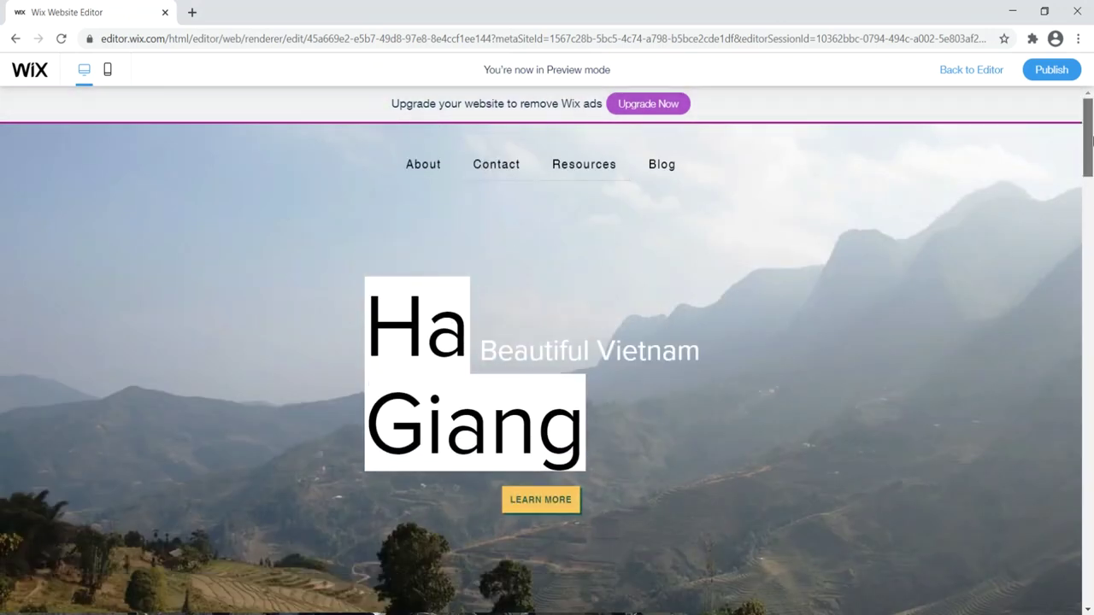
{"action": "scroll", "coordinate": [1091, 171], "scroll_direction": "down", "scroll_amount": 1}
{"action": "scroll", "coordinate": [1091, 171], "scroll_direction": "up", "scroll_amount": 1}
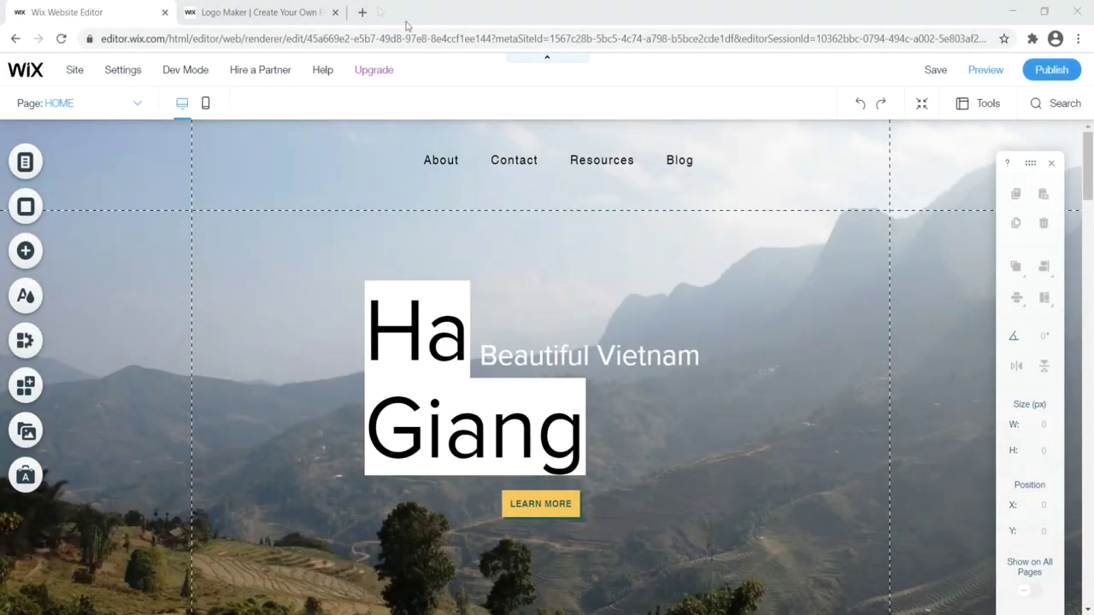
{"action": "left_click", "coordinate": [282, 12]}
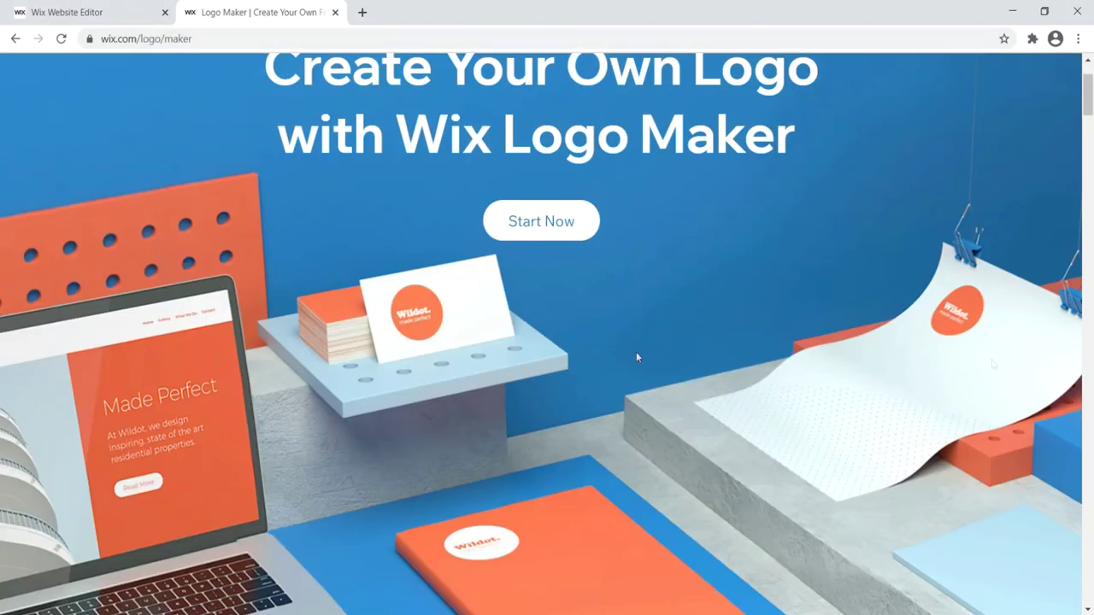
{"action": "scroll", "coordinate": [1091, 132], "scroll_direction": "up", "scroll_amount": 2}
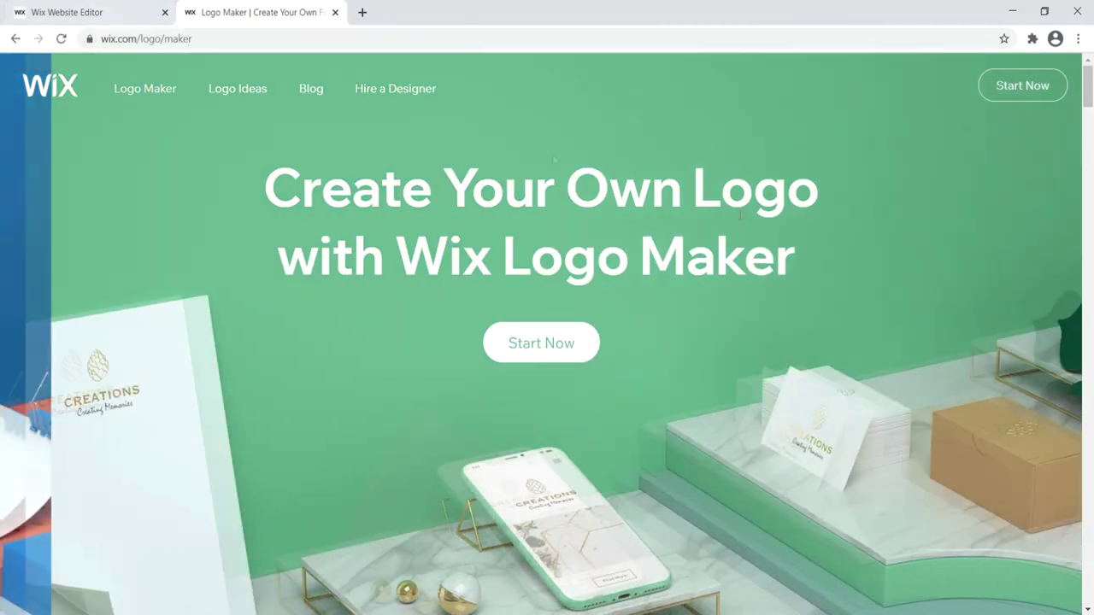
{"action": "left_click", "coordinate": [94, 12]}
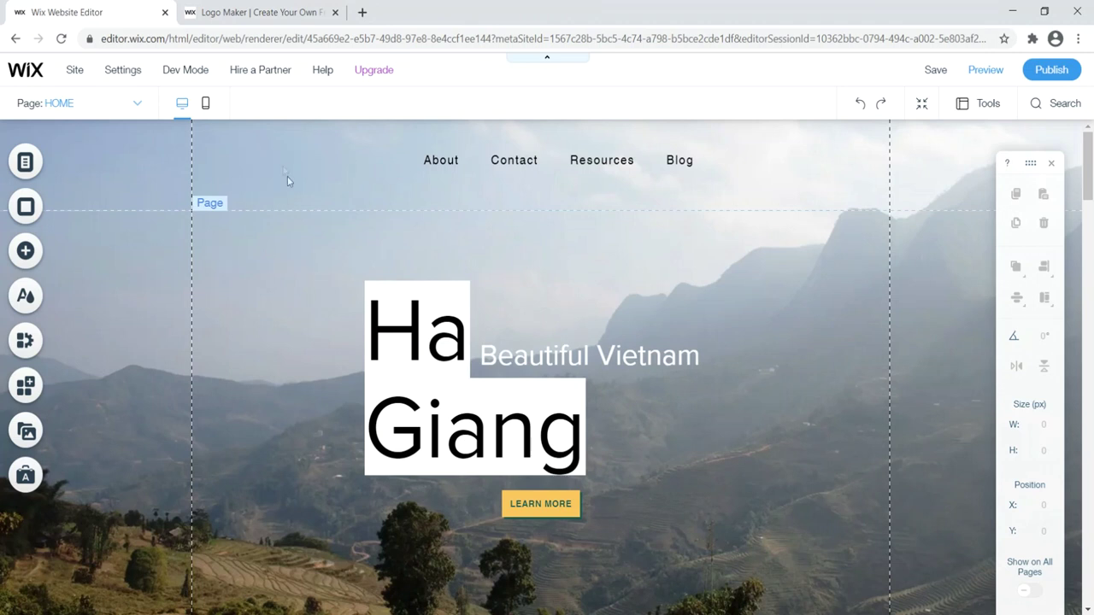
Search the editor for logo and bring up the Vector Art logos
{"action": "left_click", "coordinate": [25, 253]}
{"action": "left_click", "coordinate": [83, 190]}
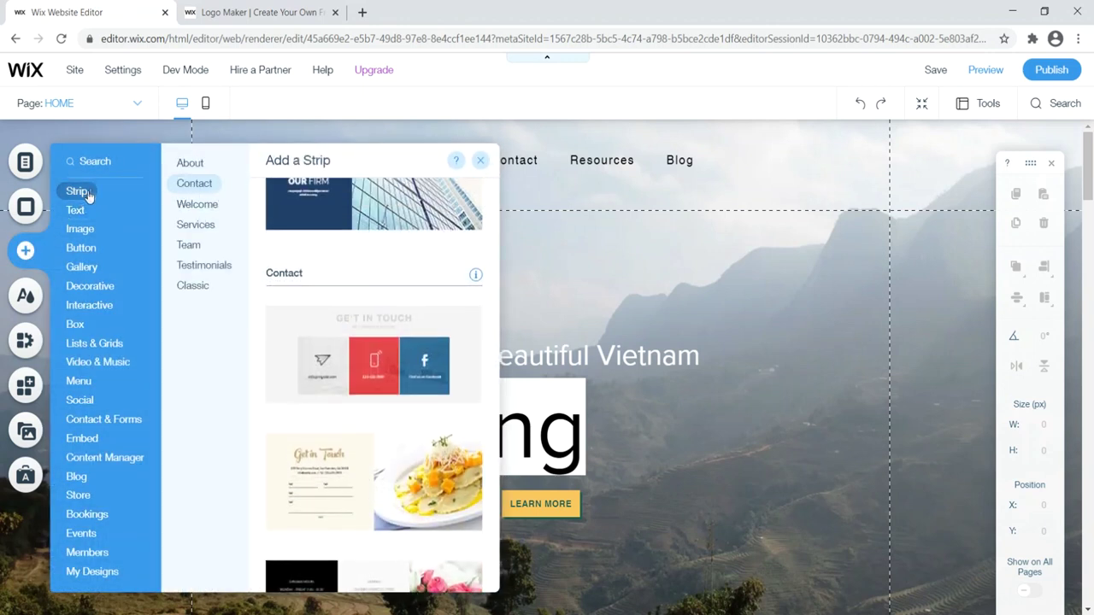
{"action": "left_click", "coordinate": [85, 229]}
{"action": "left_click", "coordinate": [86, 247]}
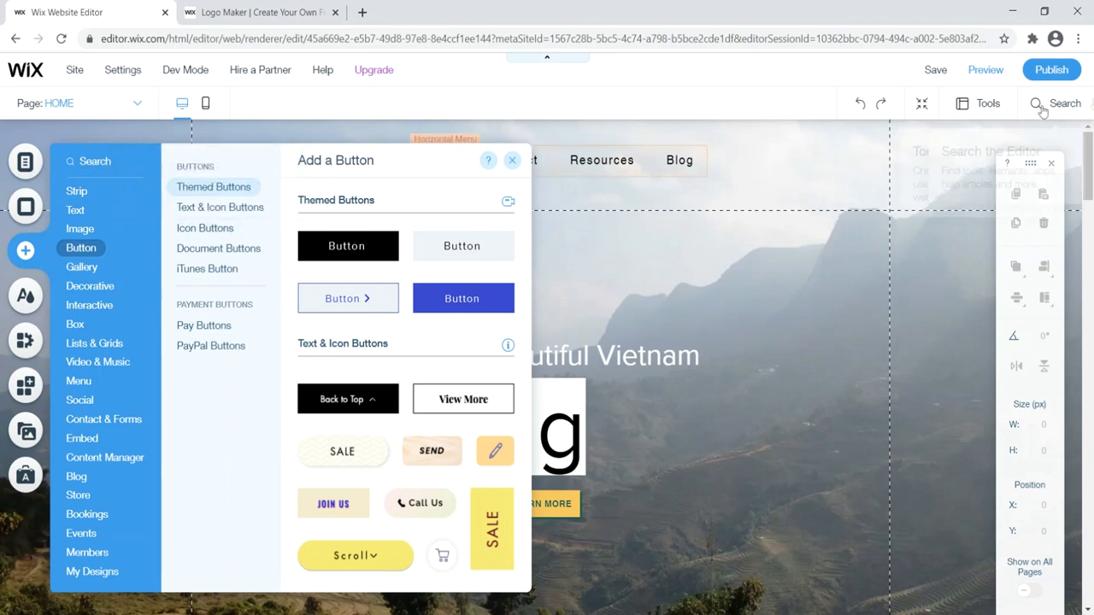
{"action": "left_click", "coordinate": [95, 161]}
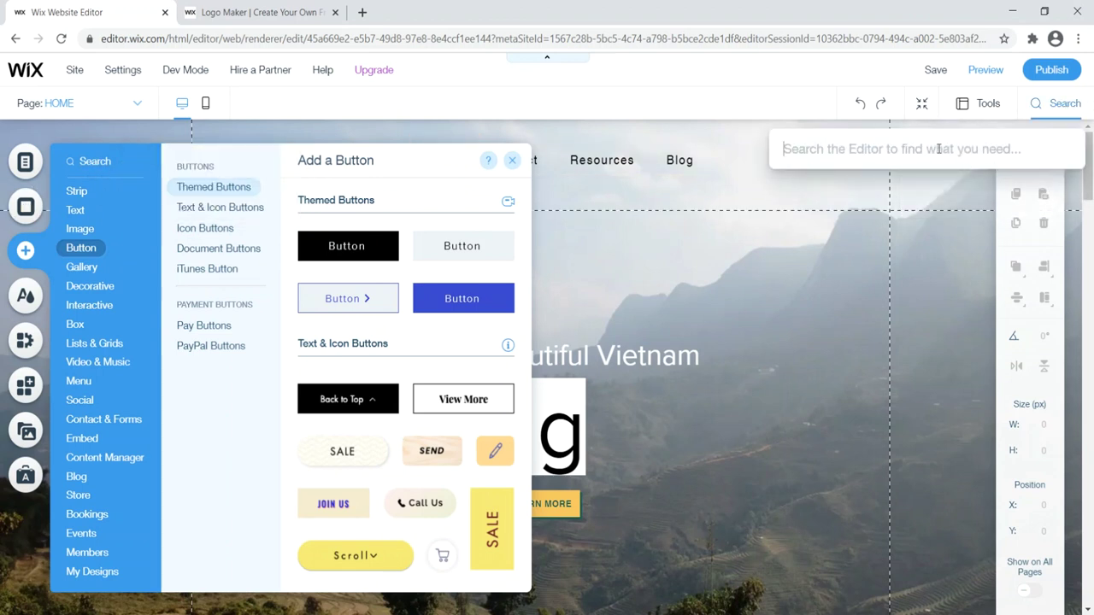
{"action": "type", "text": "logo"}
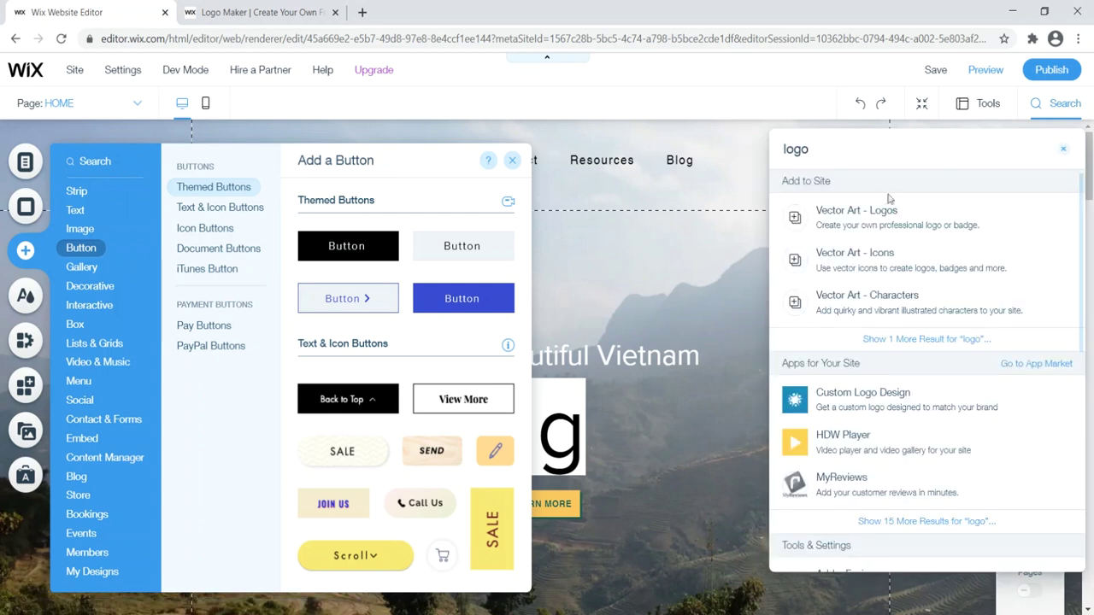
{"action": "left_click", "coordinate": [859, 218]}
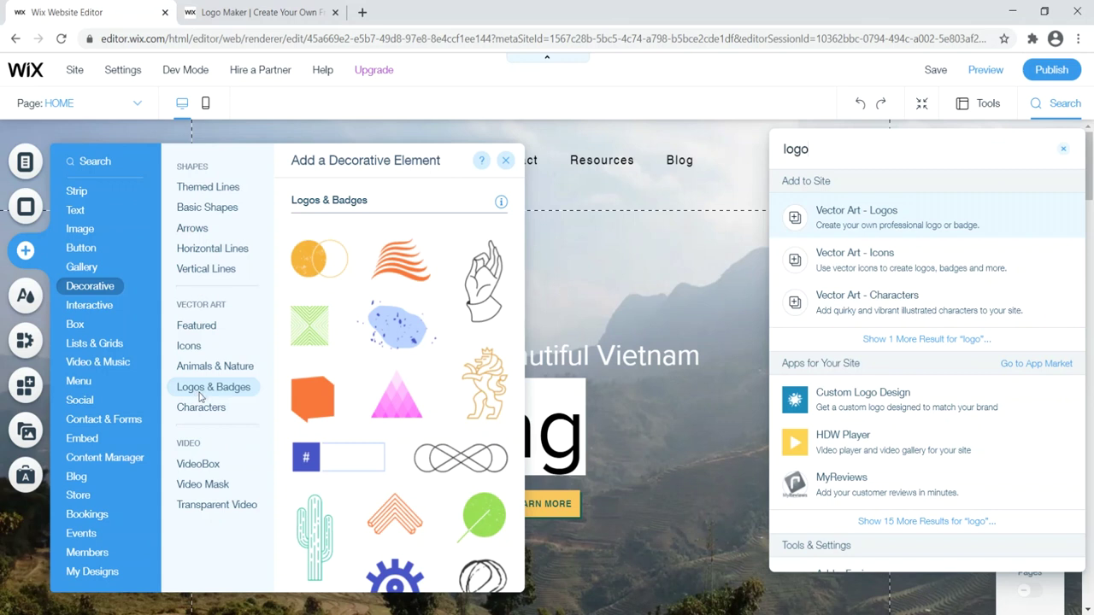
{"action": "left_click", "coordinate": [395, 174]}
Add the Abstract Triangles art from More Logos & Badges to the page
{"action": "scroll", "coordinate": [371, 323], "scroll_direction": "down", "scroll_amount": 2}
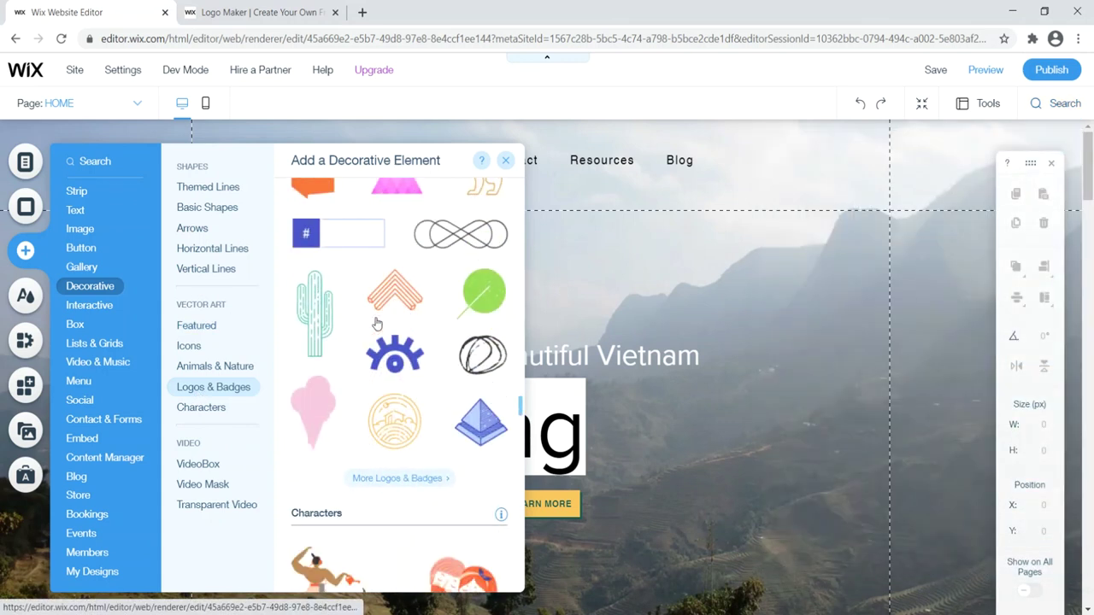
{"action": "left_click", "coordinate": [405, 479]}
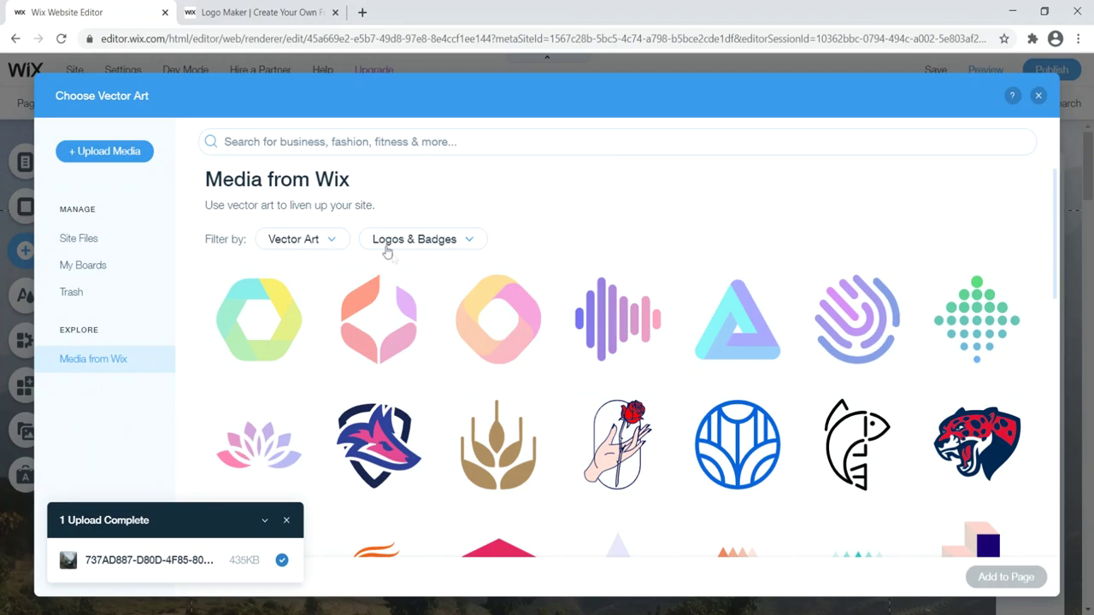
{"action": "left_click_drag", "start_coordinate": [1063, 192], "coordinate": [1016, 264]}
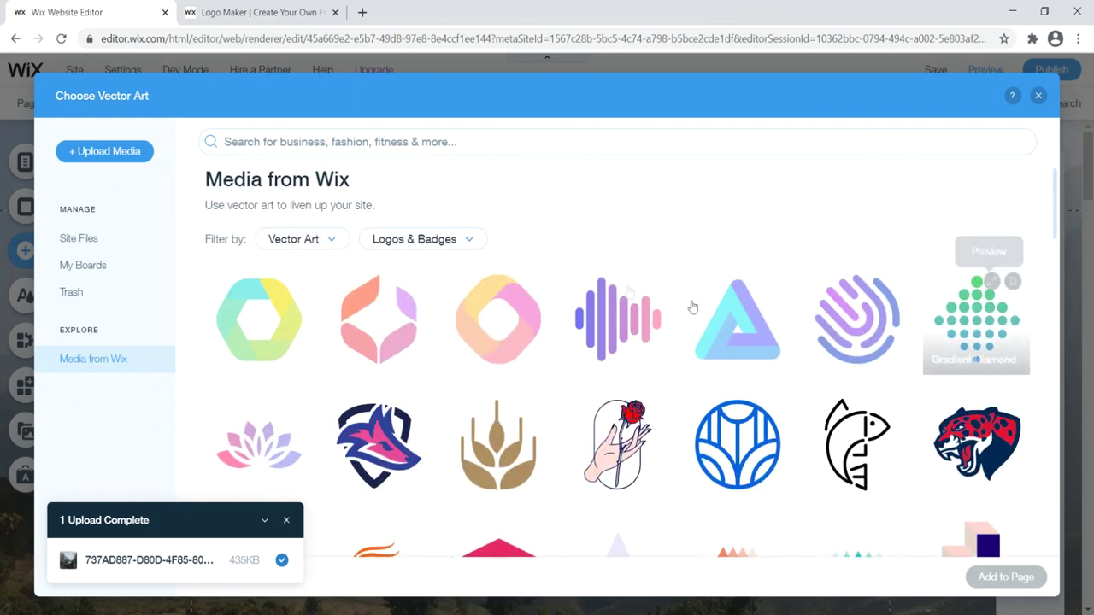
{"action": "scroll", "coordinate": [588, 284], "scroll_direction": "down", "scroll_amount": 2}
{"action": "scroll", "coordinate": [588, 284], "scroll_direction": "down", "scroll_amount": 2}
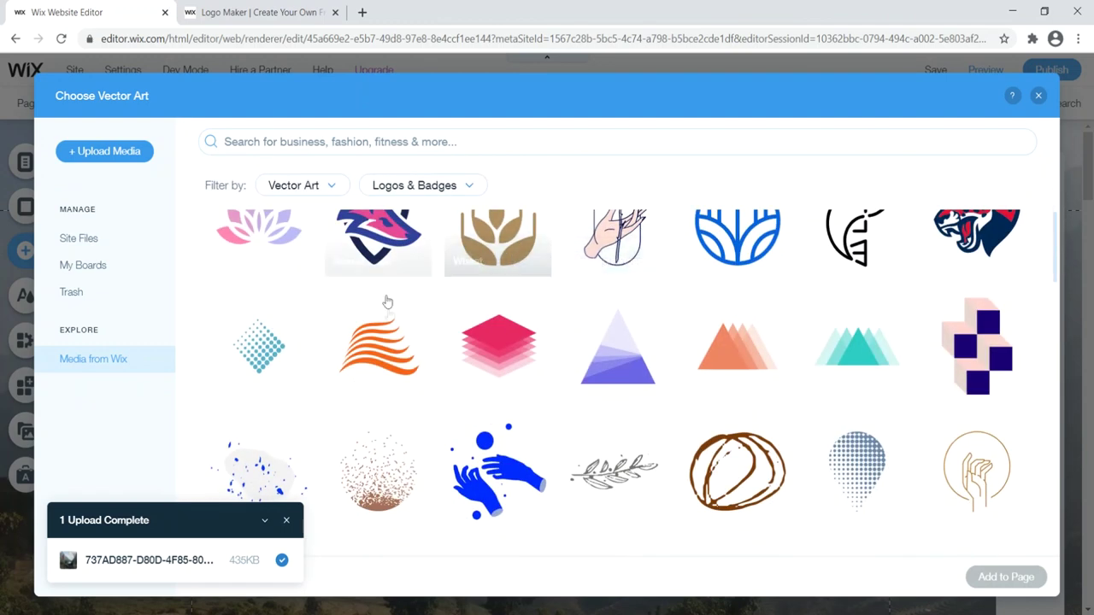
{"action": "left_click", "coordinate": [852, 350]}
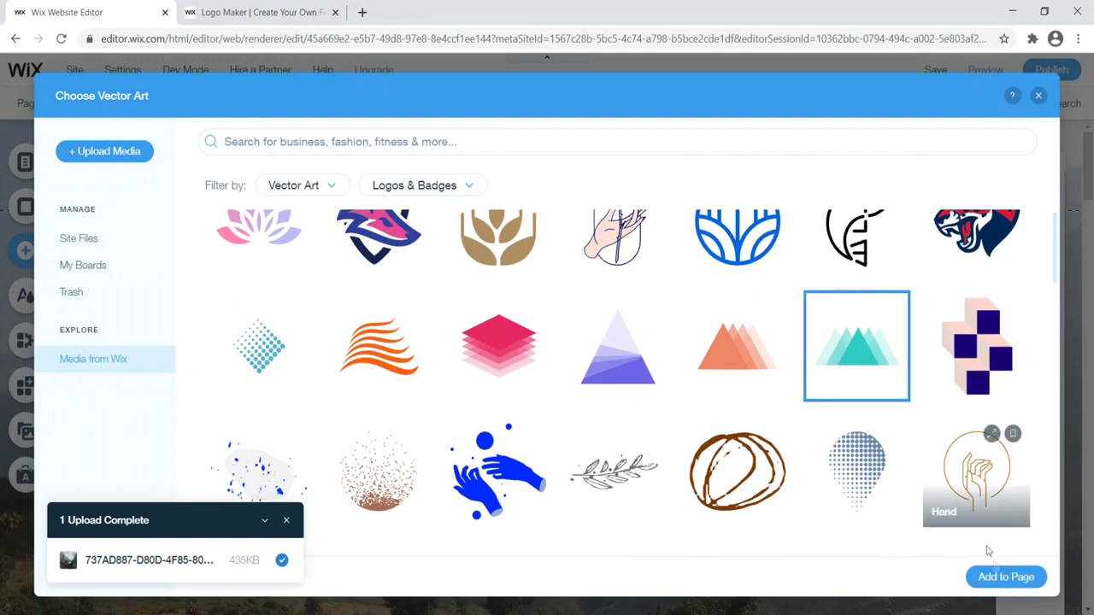
{"action": "left_click", "coordinate": [1000, 577]}
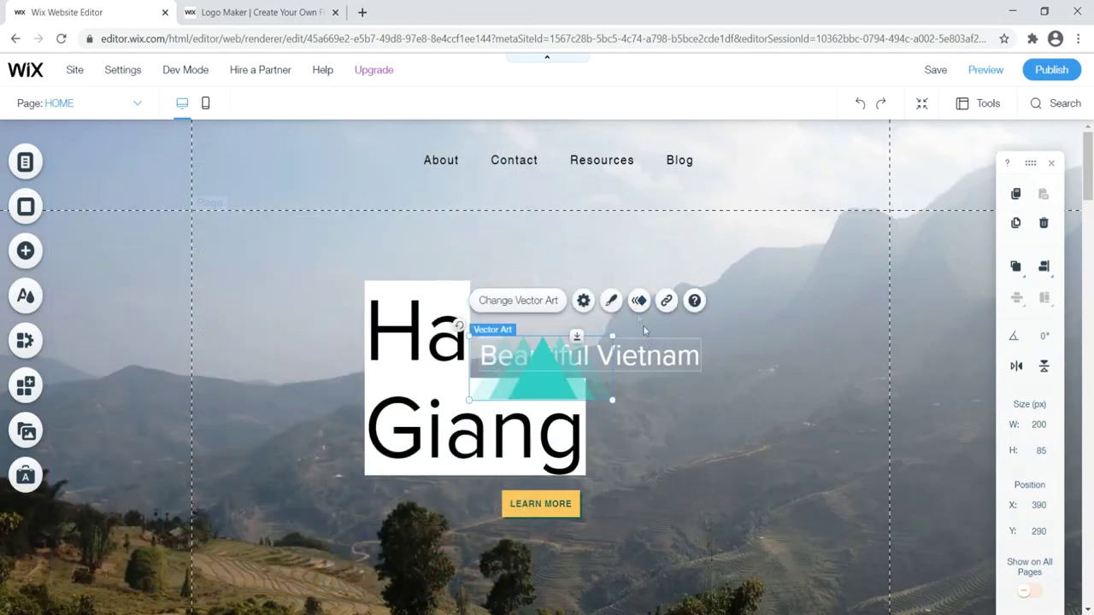
Move the triangles logo to the header's top-left and shrink it to about 108 × 46 px
{"action": "left_click_drag", "start_coordinate": [517, 332], "coordinate": [280, 165]}
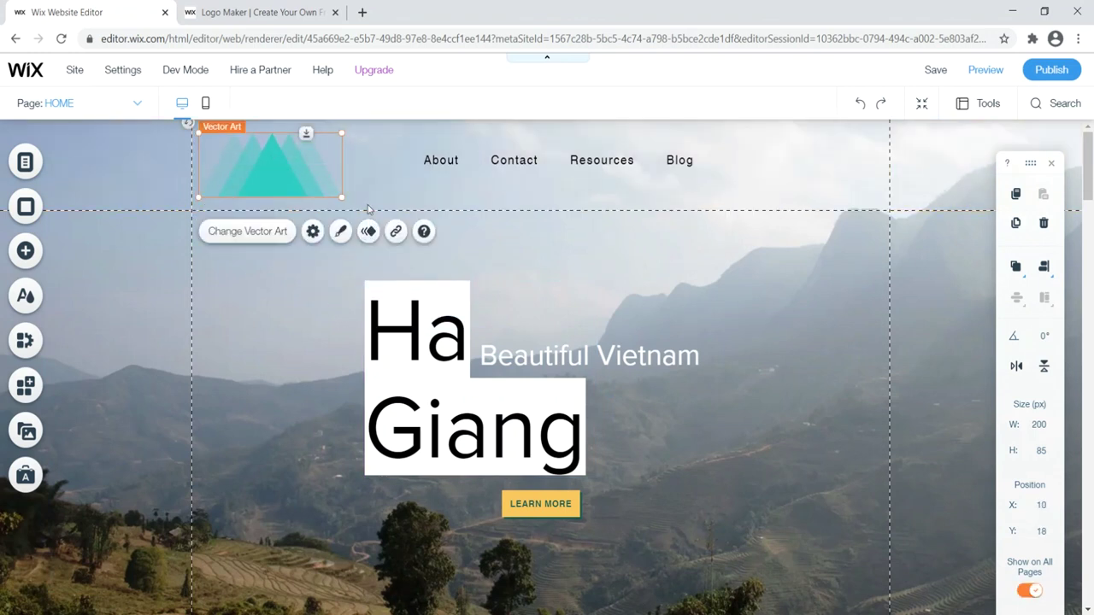
{"action": "left_click_drag", "start_coordinate": [338, 195], "coordinate": [289, 174]}
{"action": "left_click", "coordinate": [301, 274]}
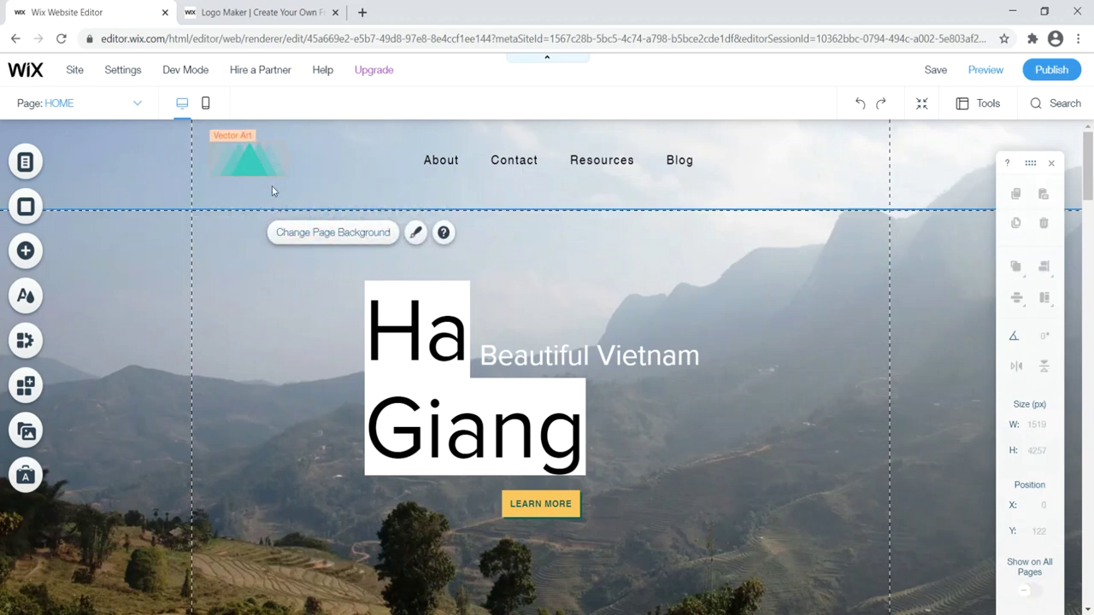
Add a TITLE-style heading and retype its text as ADVENTURE
{"action": "left_click", "coordinate": [26, 254]}
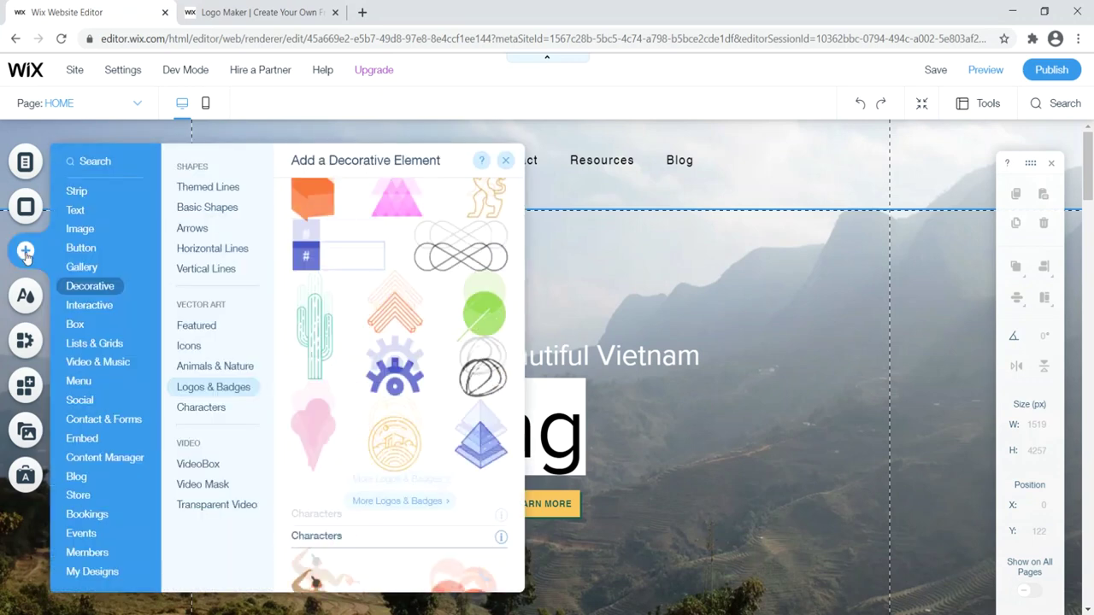
{"action": "left_click", "coordinate": [72, 211]}
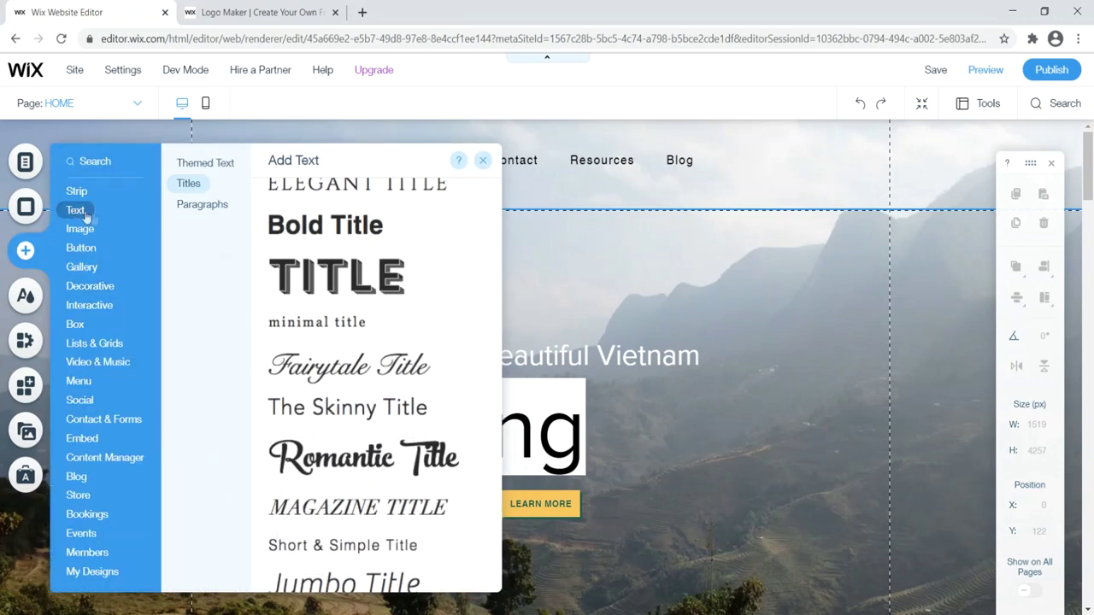
{"action": "left_click", "coordinate": [187, 183]}
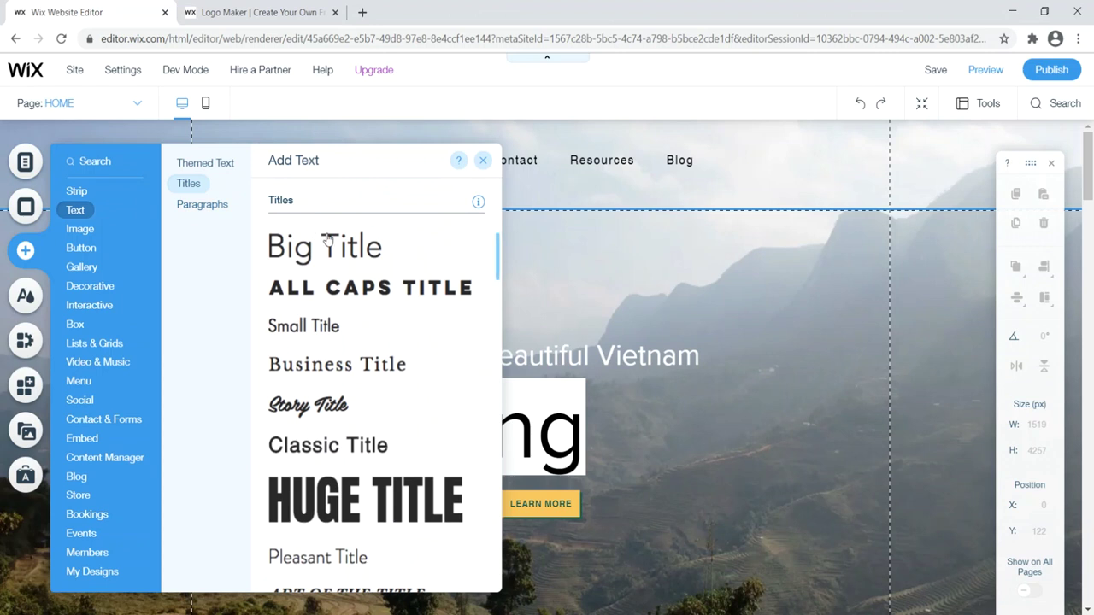
{"action": "scroll", "coordinate": [328, 241], "scroll_direction": "down", "scroll_amount": 5}
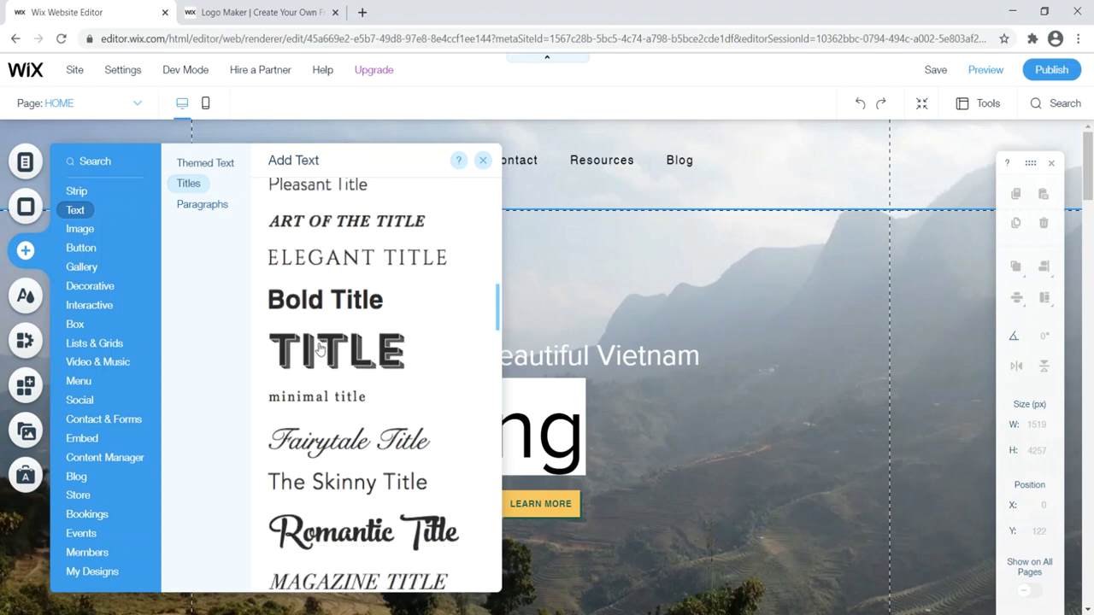
{"action": "left_click", "coordinate": [325, 350]}
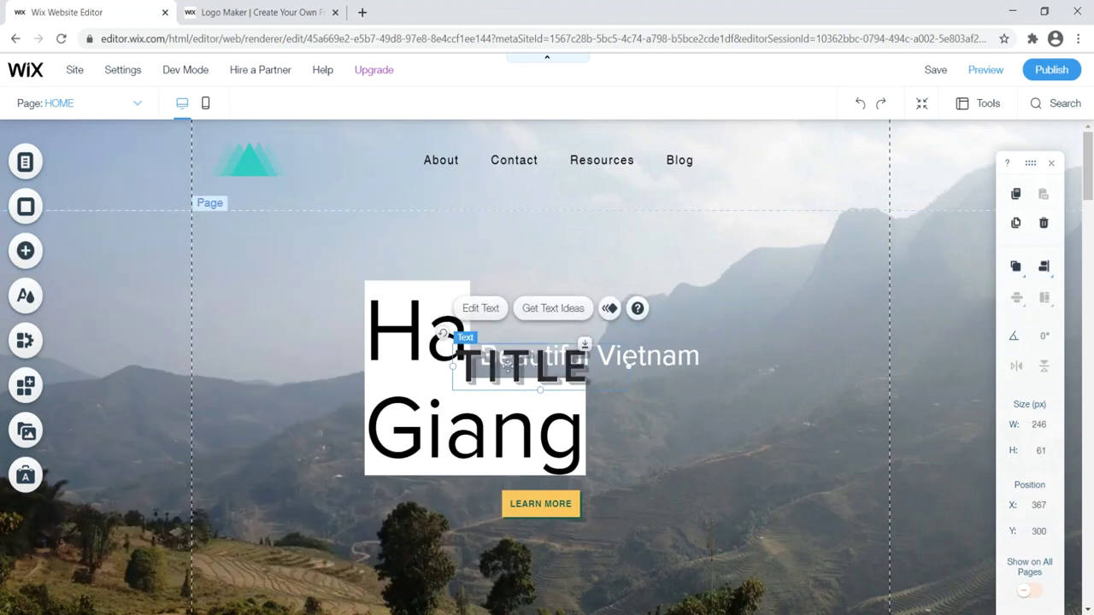
{"action": "double_click", "coordinate": [582, 368]}
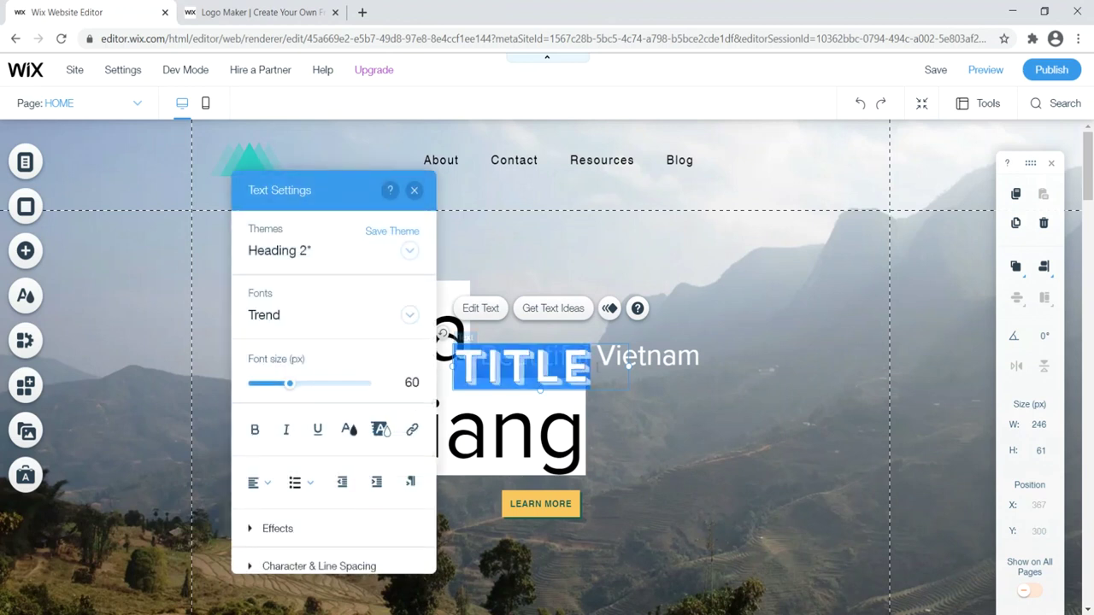
{"action": "key", "text": "BackSpace"}
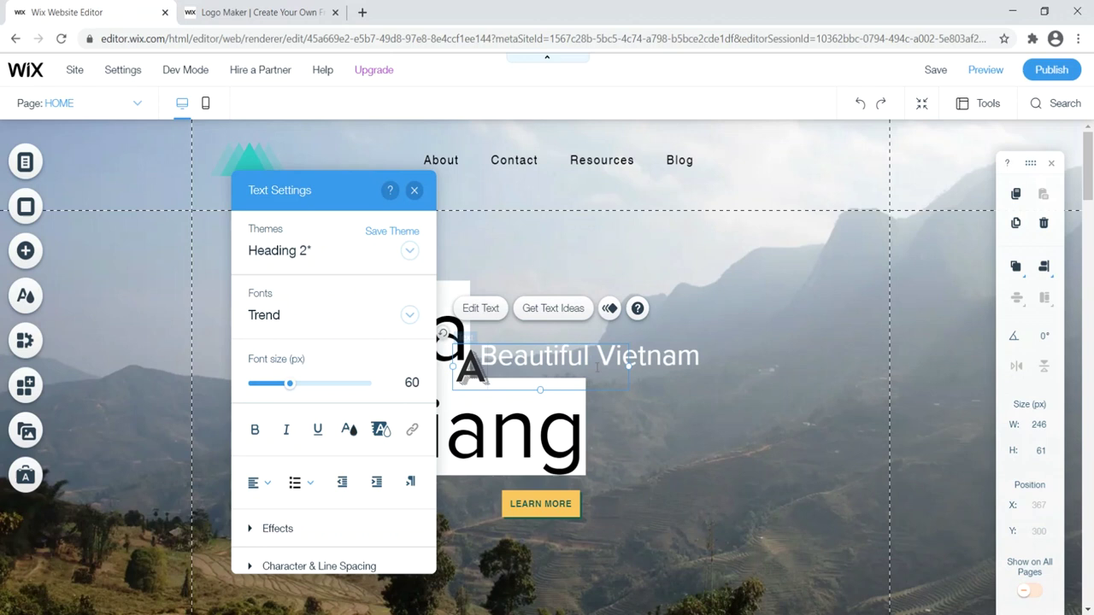
{"action": "type", "text": "ADVENTURE"}
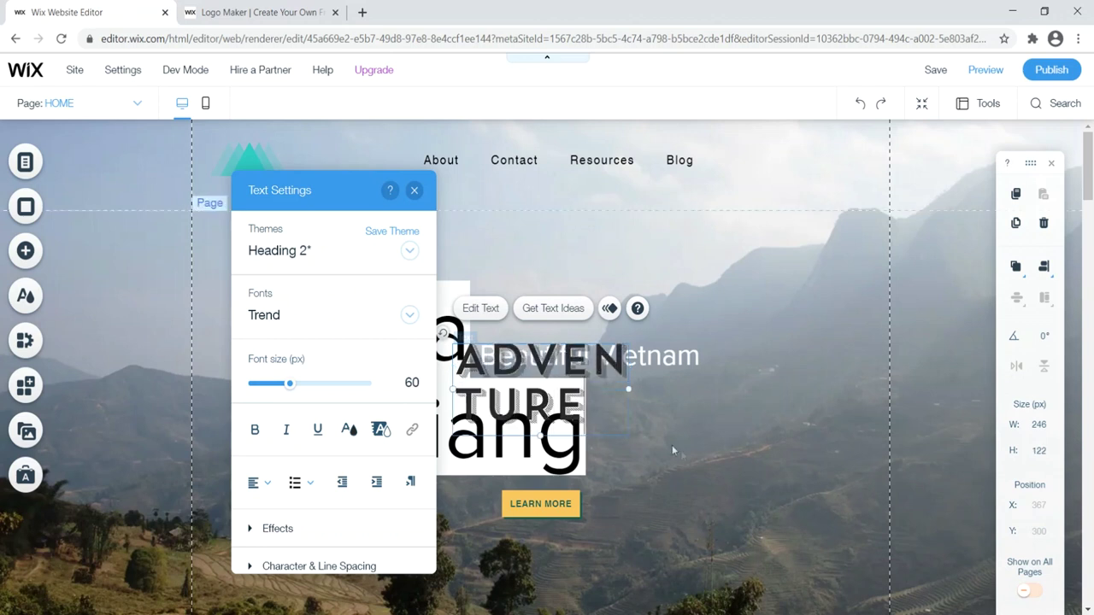
{"action": "left_click", "coordinate": [692, 392]}
Drag the ADVENTURE text into the header's top-left corner
{"action": "left_click_drag", "start_coordinate": [515, 379], "coordinate": [235, 256]}
{"action": "left_click_drag", "start_coordinate": [337, 267], "coordinate": [506, 275]}
{"action": "double_click", "coordinate": [416, 243]}
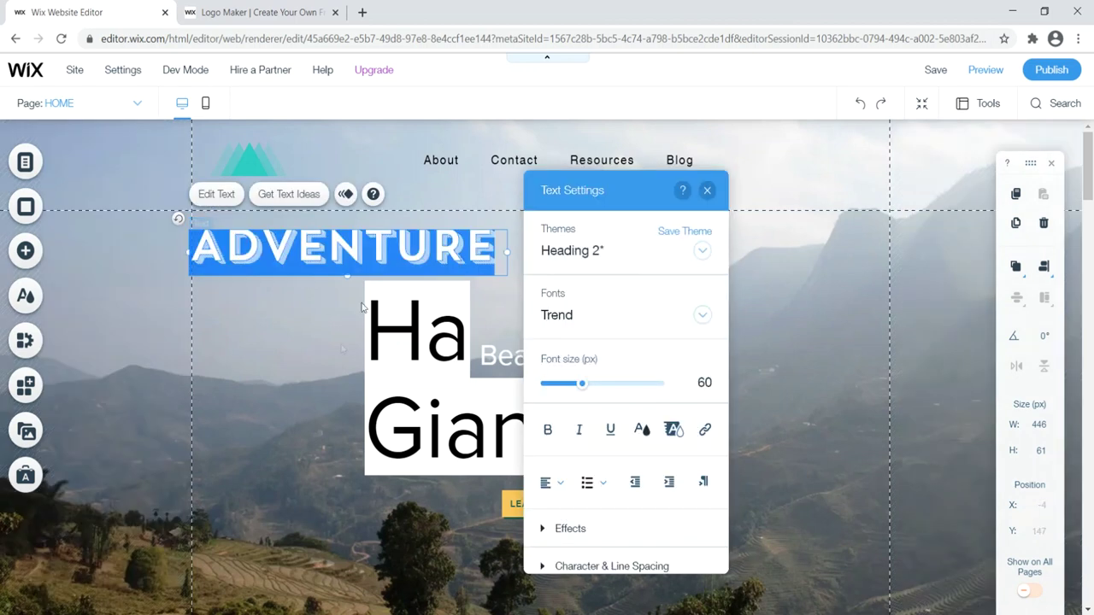
{"action": "left_click", "coordinate": [363, 309]}
{"action": "left_click_drag", "start_coordinate": [311, 252], "coordinate": [299, 156]}
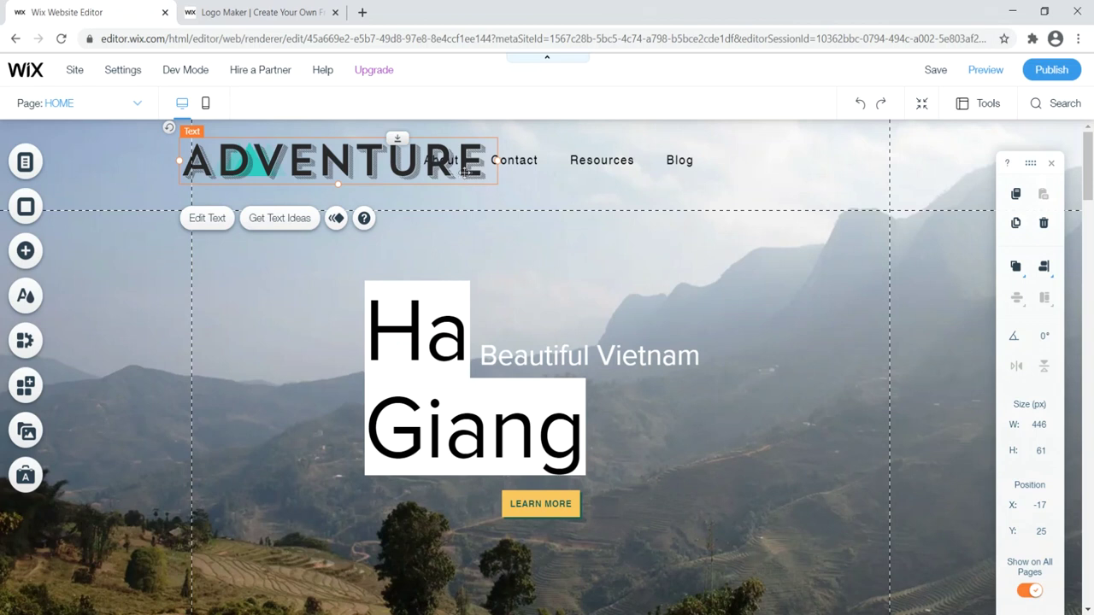
Set ADVENTURE to 15 px, nudge it onto the teal logo, and narrow its box
{"action": "double_click", "coordinate": [464, 171]}
{"action": "left_click_drag", "start_coordinate": [574, 389], "coordinate": [545, 386]}
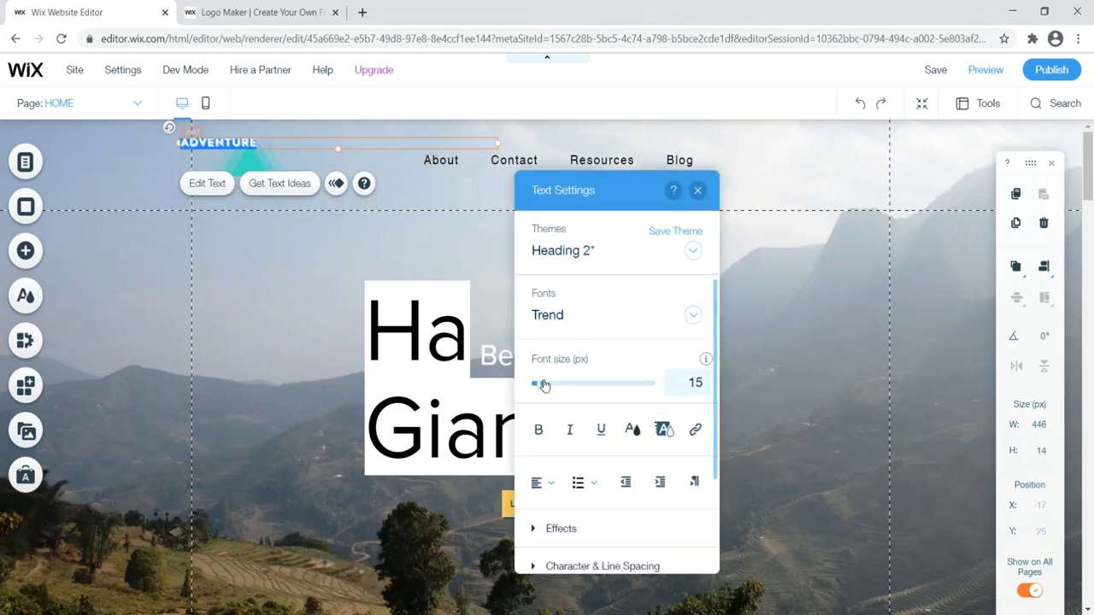
{"action": "left_click", "coordinate": [235, 265]}
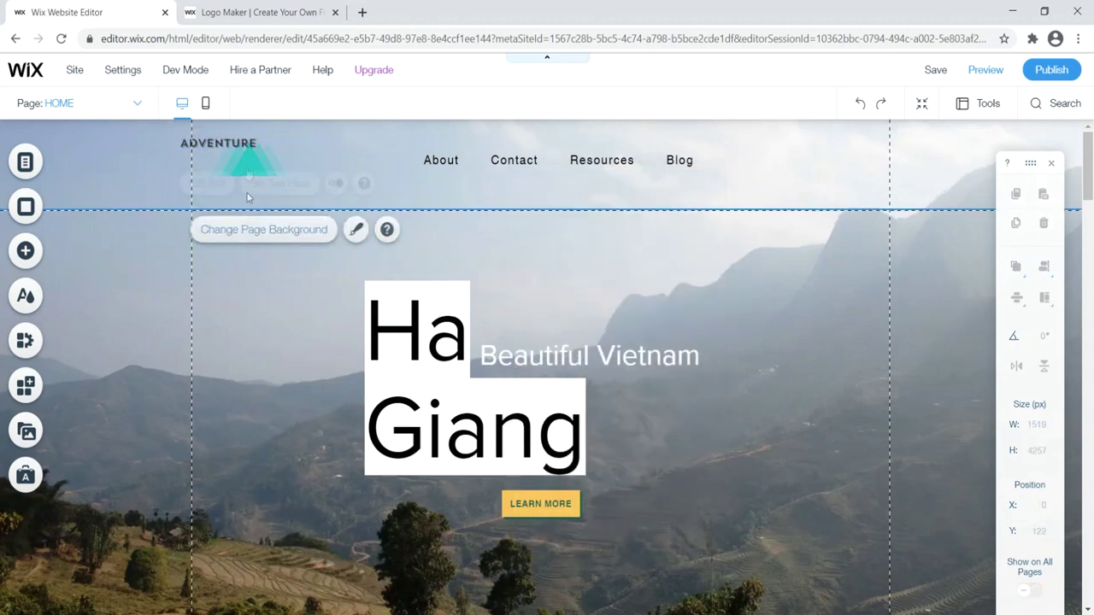
{"action": "left_click_drag", "start_coordinate": [235, 143], "coordinate": [246, 147]}
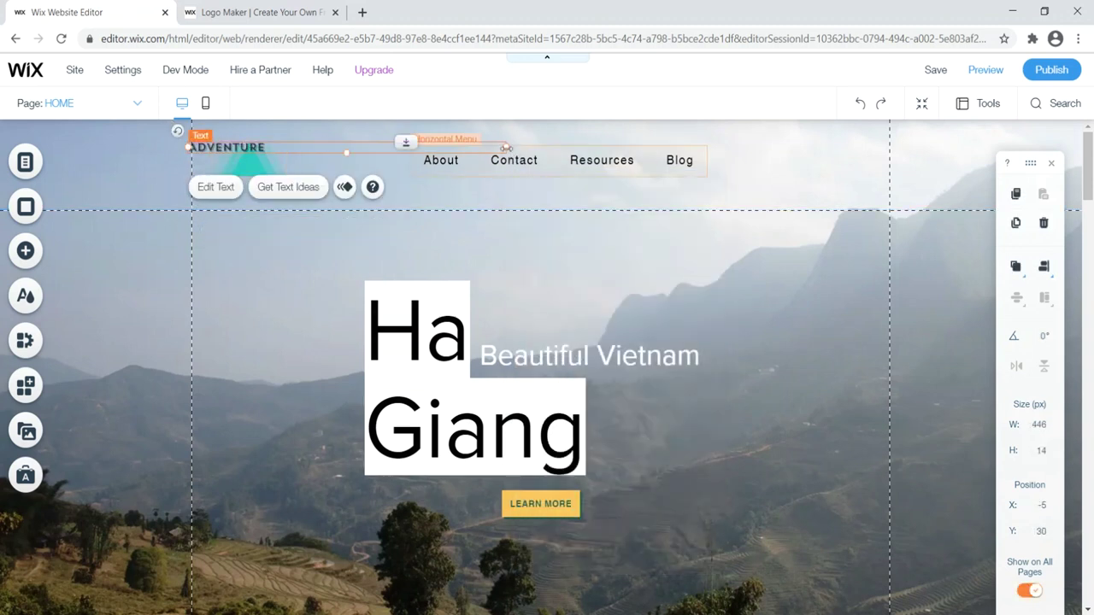
{"action": "left_click_drag", "start_coordinate": [505, 148], "coordinate": [265, 160]}
{"action": "left_click", "coordinate": [274, 298]}
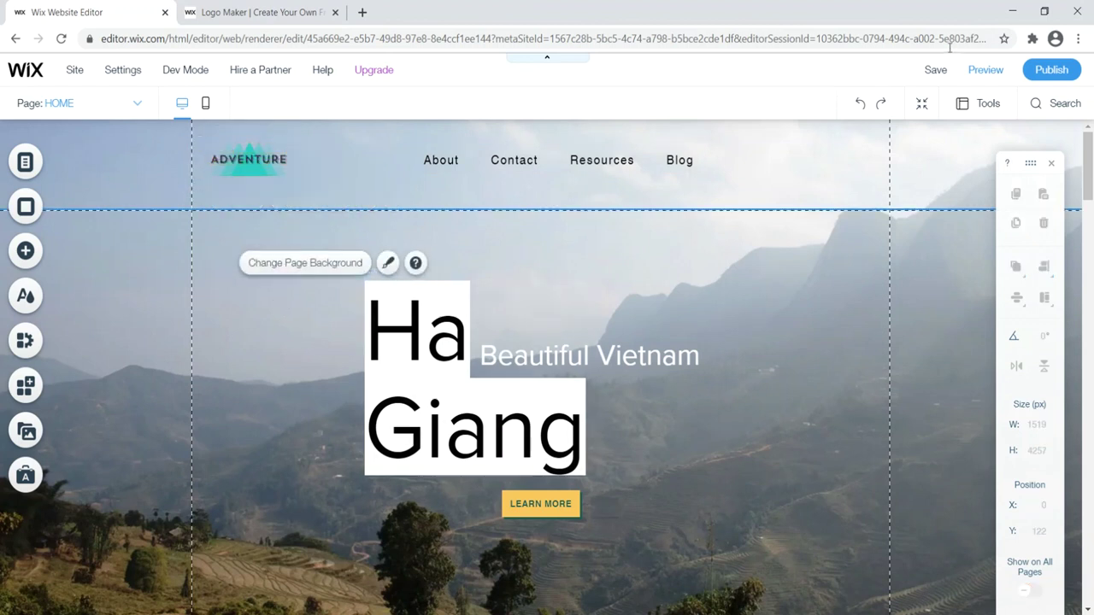
{"action": "left_click", "coordinate": [996, 71]}
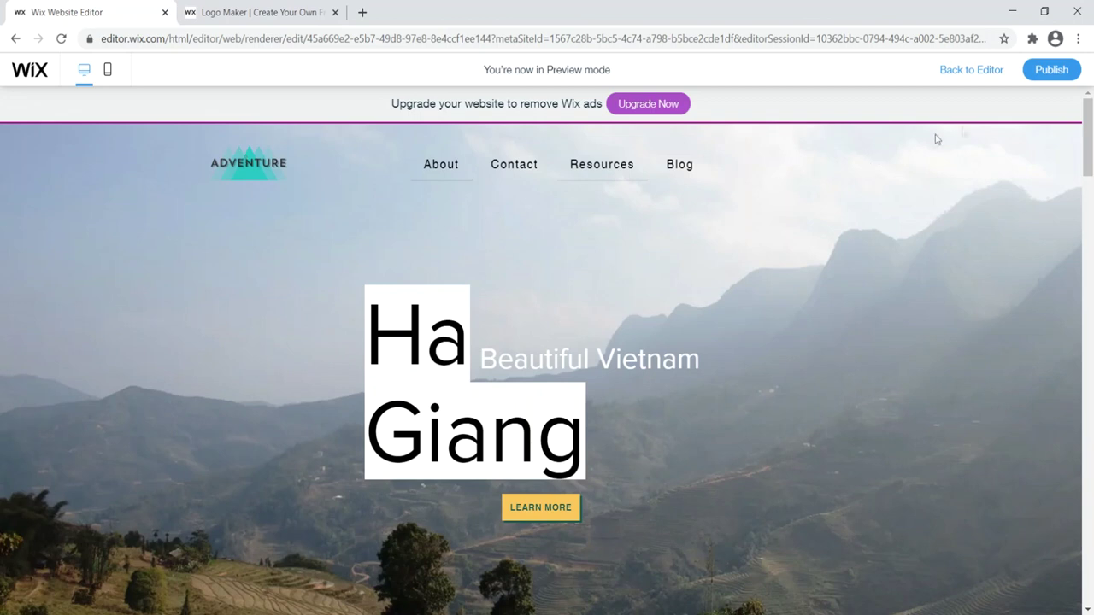
{"action": "left_click", "coordinate": [979, 72]}
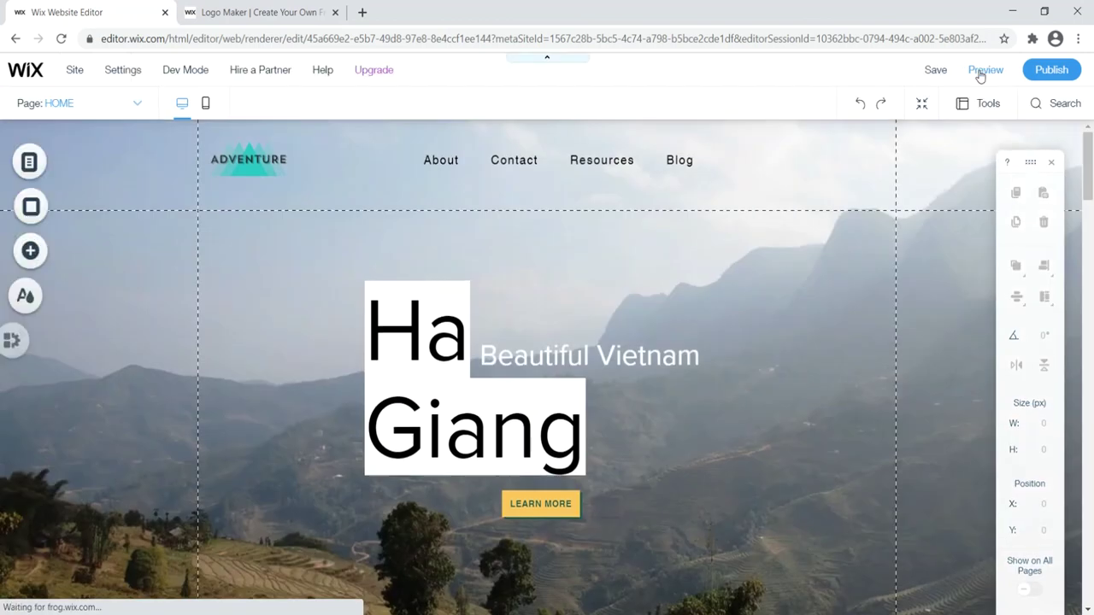
Give the ADVENTURE text a Web Address link to example.com, opening in the current window
{"action": "left_click", "coordinate": [257, 159]}
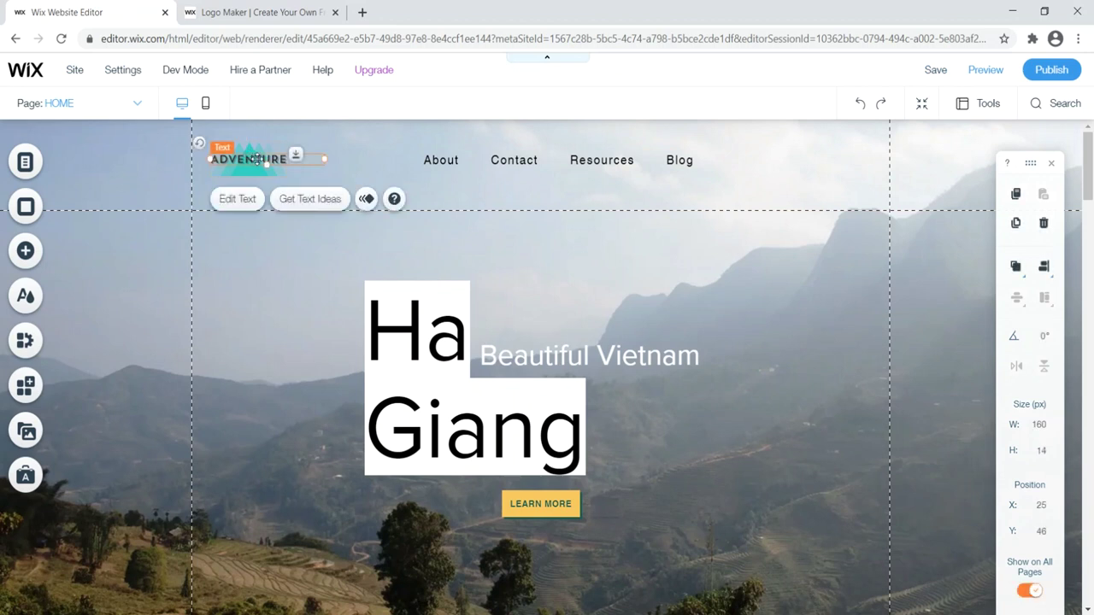
{"action": "left_click", "coordinate": [237, 198]}
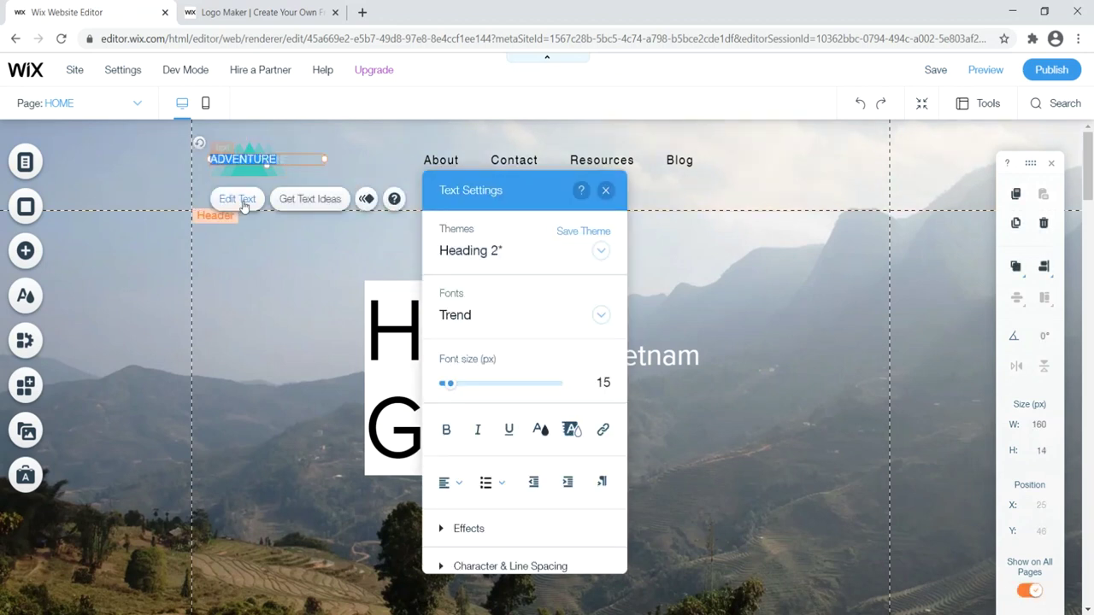
{"action": "left_click", "coordinate": [604, 431]}
{"action": "left_click", "coordinate": [409, 264]}
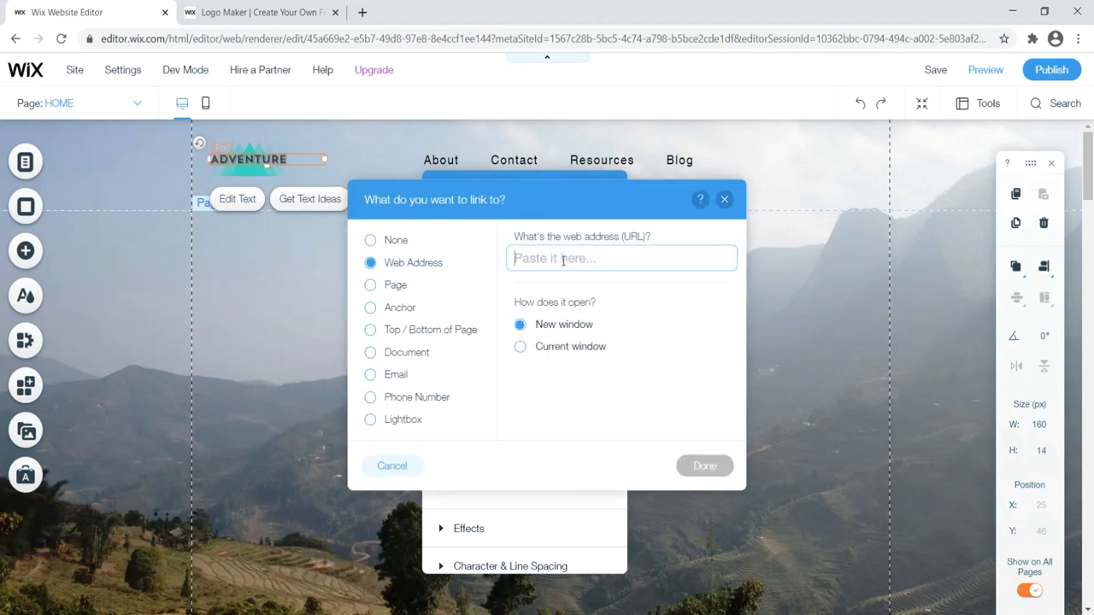
{"action": "type", "text": "EX"}
{"action": "key", "text": "BackSpace"}
{"action": "key", "text": "BackSpace"}
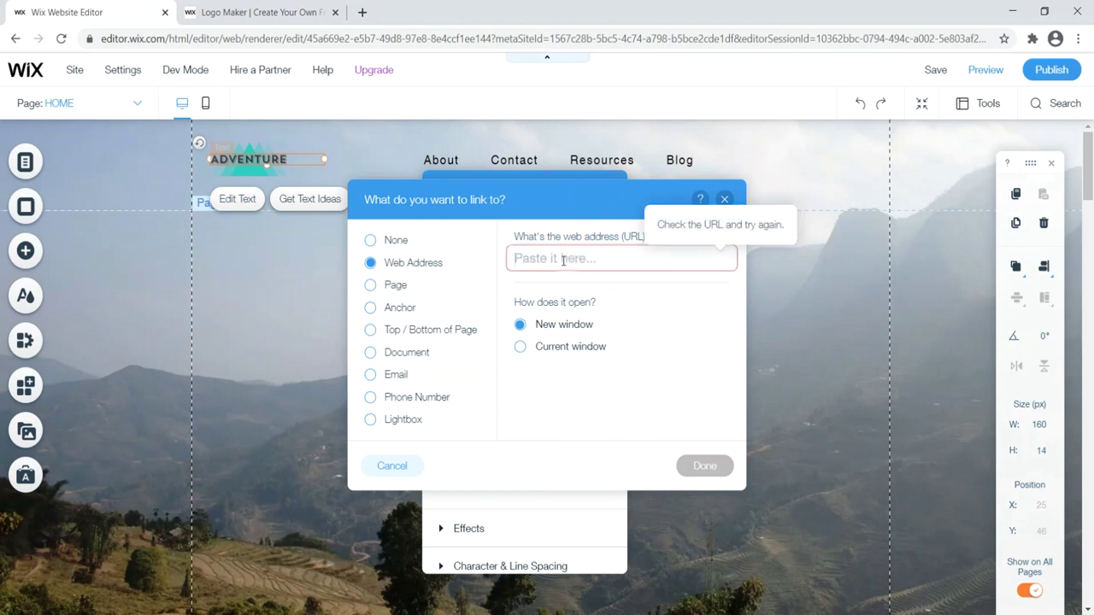
{"action": "type", "text": "example.com"}
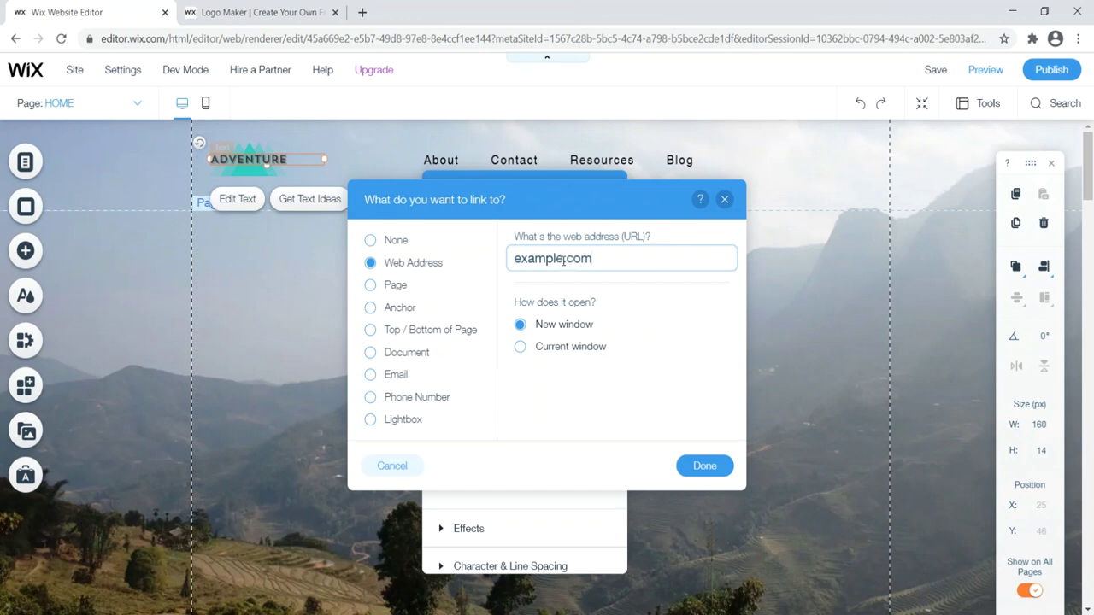
{"action": "left_click", "coordinate": [543, 349]}
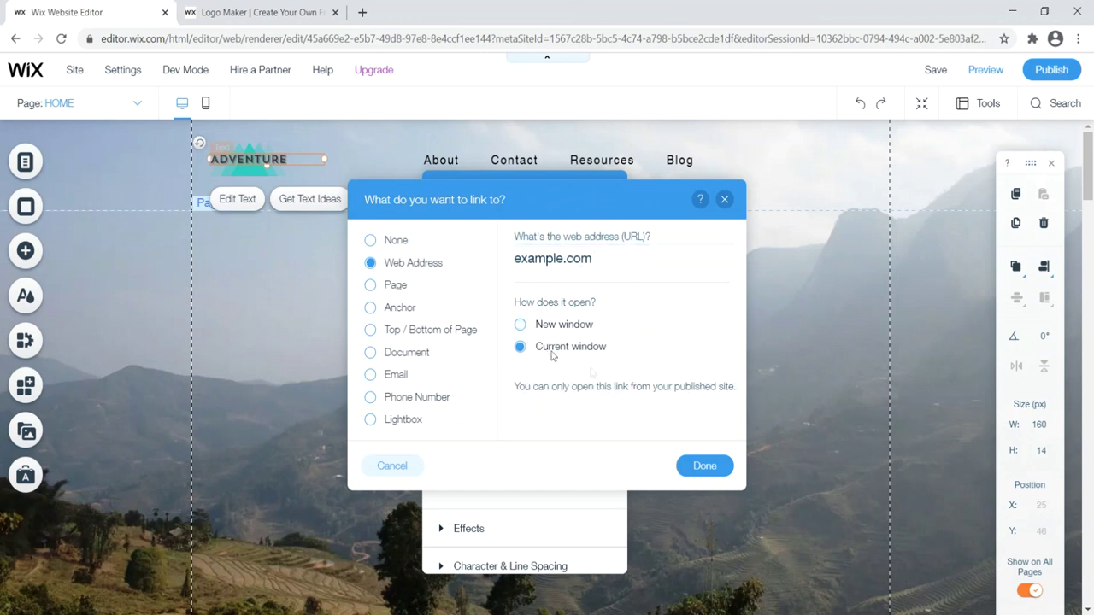
{"action": "left_click", "coordinate": [724, 199]}
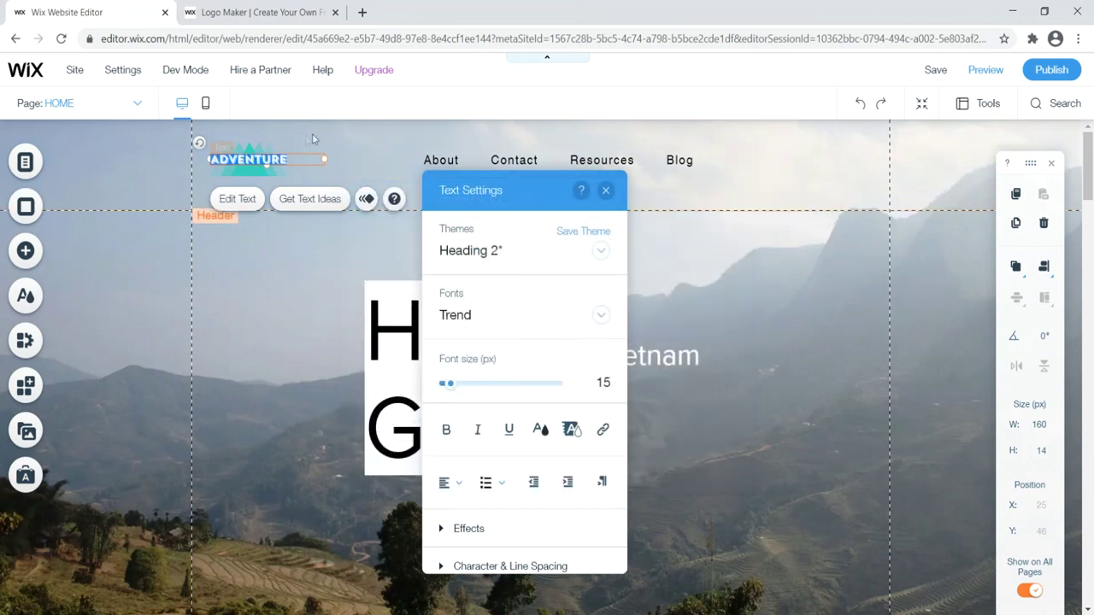
{"action": "left_click", "coordinate": [258, 290]}
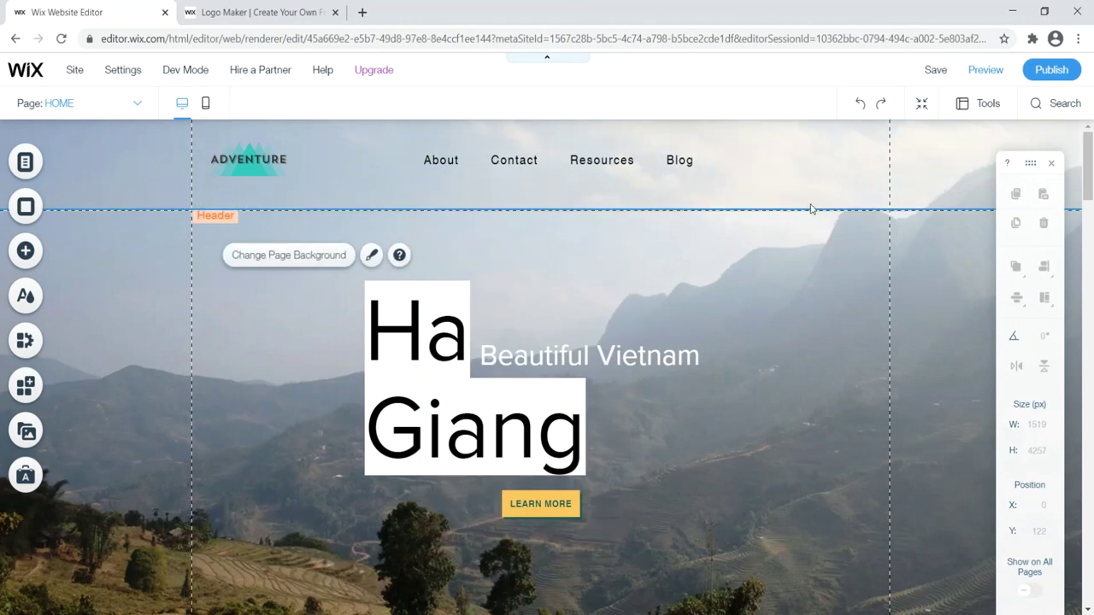
Move the horizontal header menu left, narrow it, and shift it right to X 300
{"action": "left_click_drag", "start_coordinate": [646, 164], "coordinate": [629, 162]}
{"action": "left_click", "coordinate": [302, 261]}
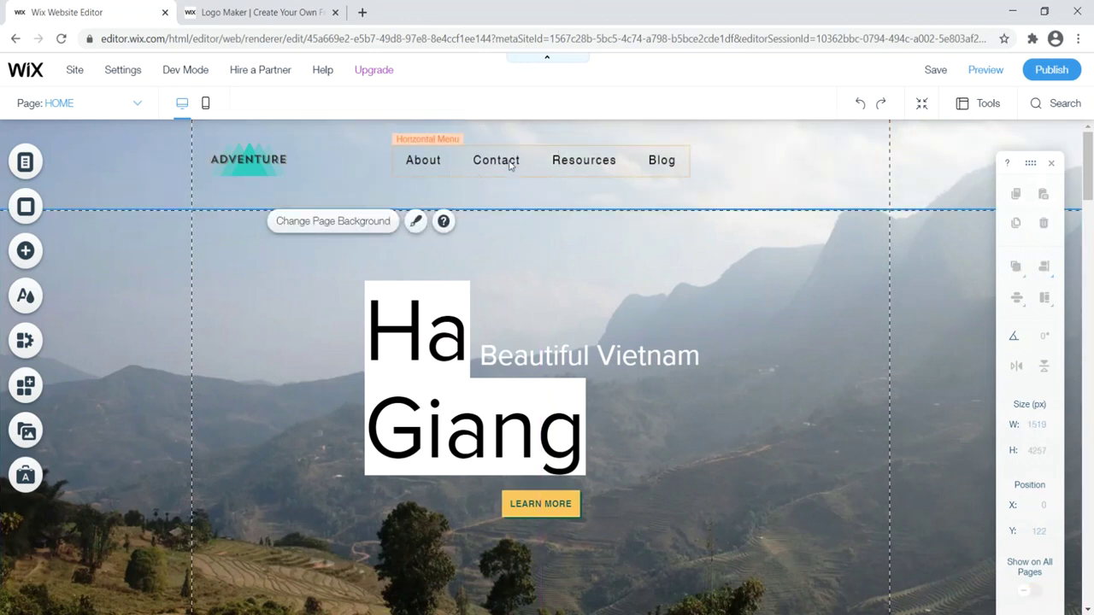
{"action": "left_click", "coordinate": [623, 166]}
{"action": "left_click_drag", "start_coordinate": [688, 161], "coordinate": [663, 160]}
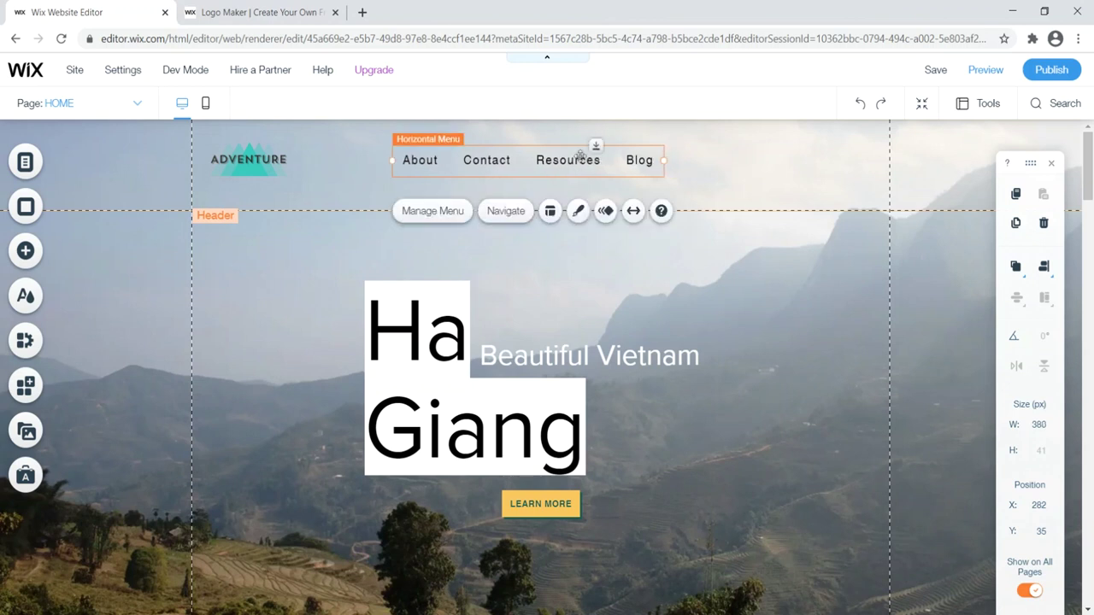
{"action": "left_click_drag", "start_coordinate": [570, 160], "coordinate": [582, 160]}
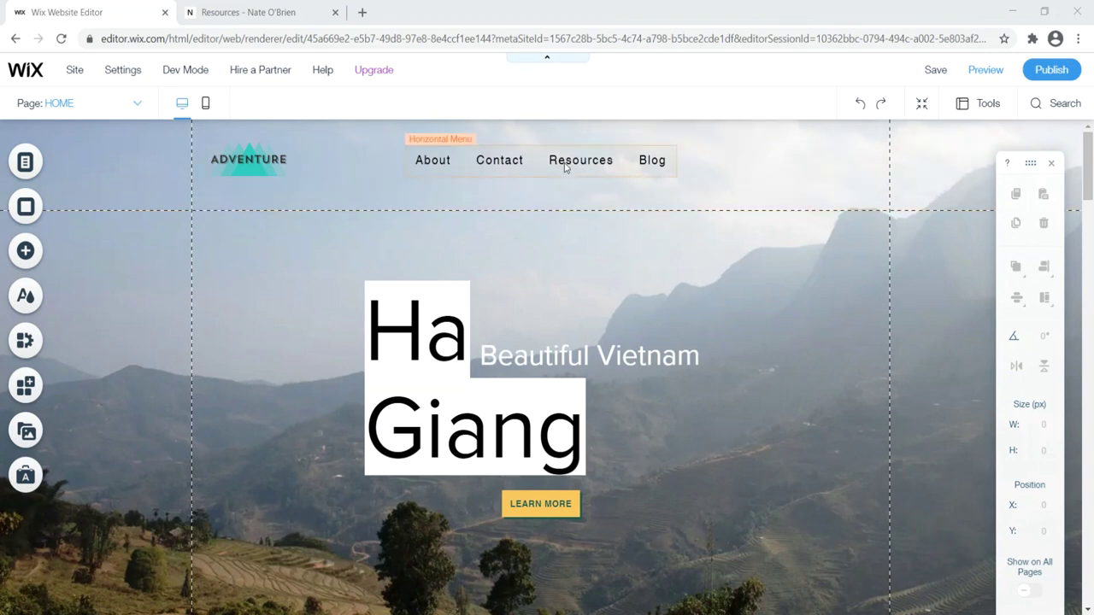
{"action": "scroll", "coordinate": [1087, 171], "scroll_direction": "down", "scroll_amount": 8}
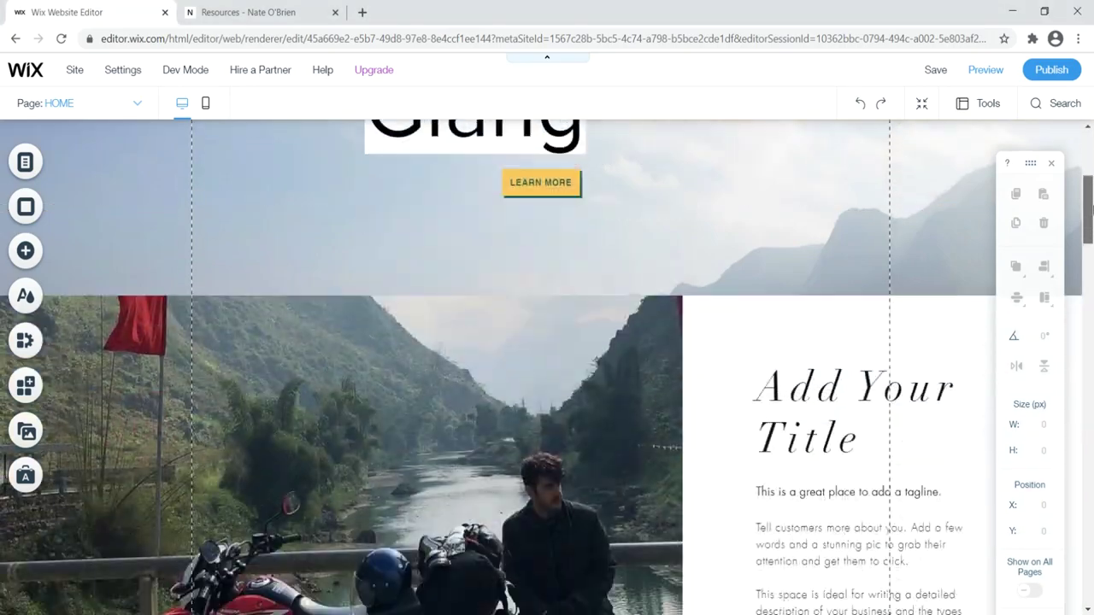
{"action": "scroll", "coordinate": [1088, 248], "scroll_direction": "down", "scroll_amount": 5}
{"action": "scroll", "coordinate": [1091, 216], "scroll_direction": "up", "scroll_amount": 8}
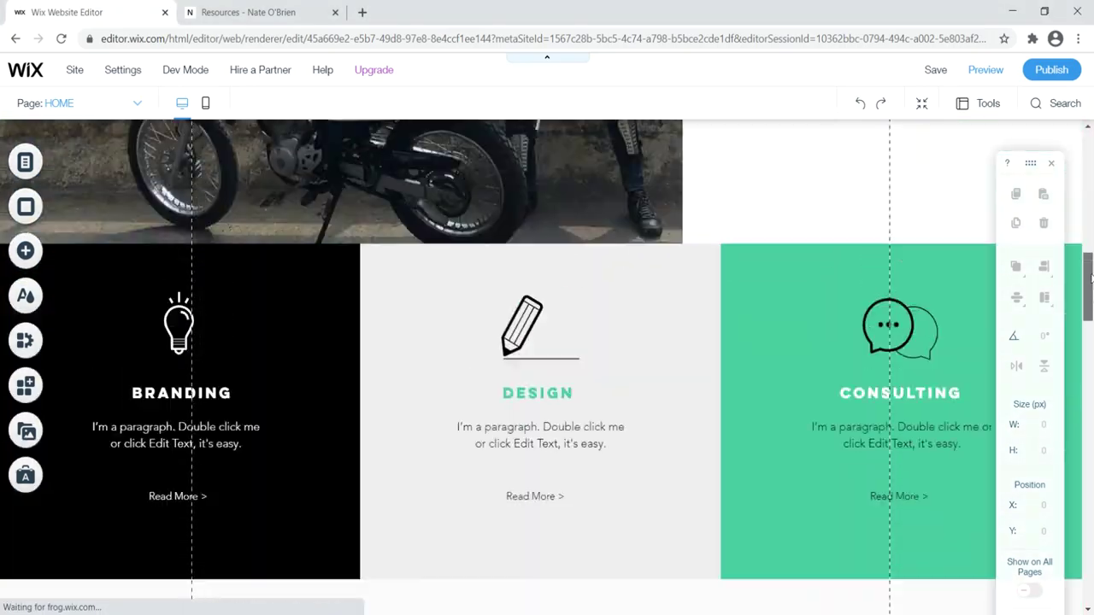
{"action": "scroll", "coordinate": [1090, 216], "scroll_direction": "up", "scroll_amount": 8}
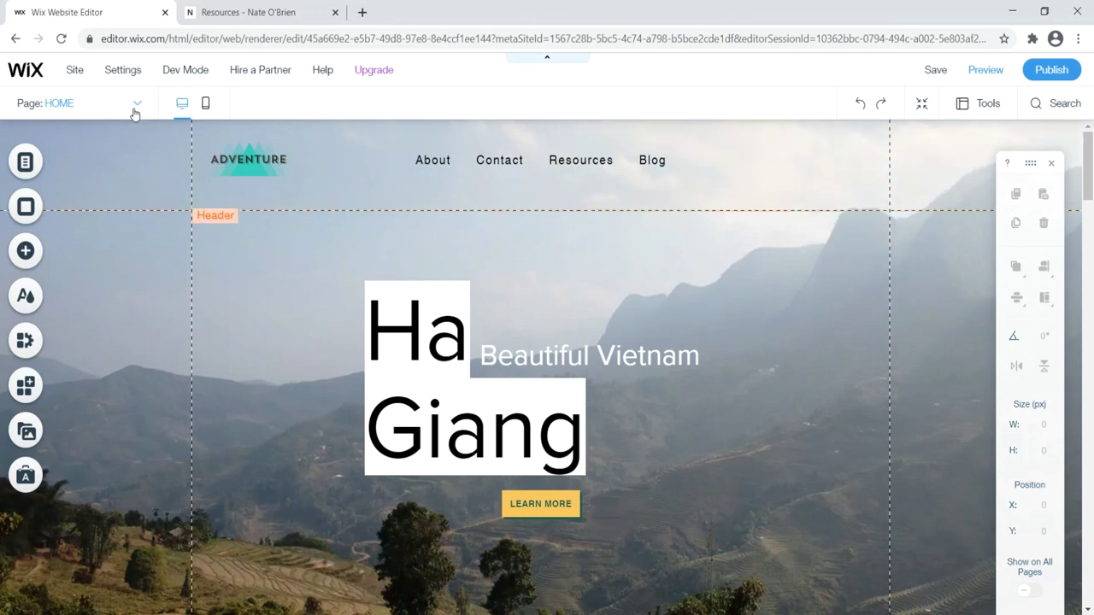
Switch to the About page and delete its default strip, leaving the landscape background
{"action": "left_click", "coordinate": [81, 113]}
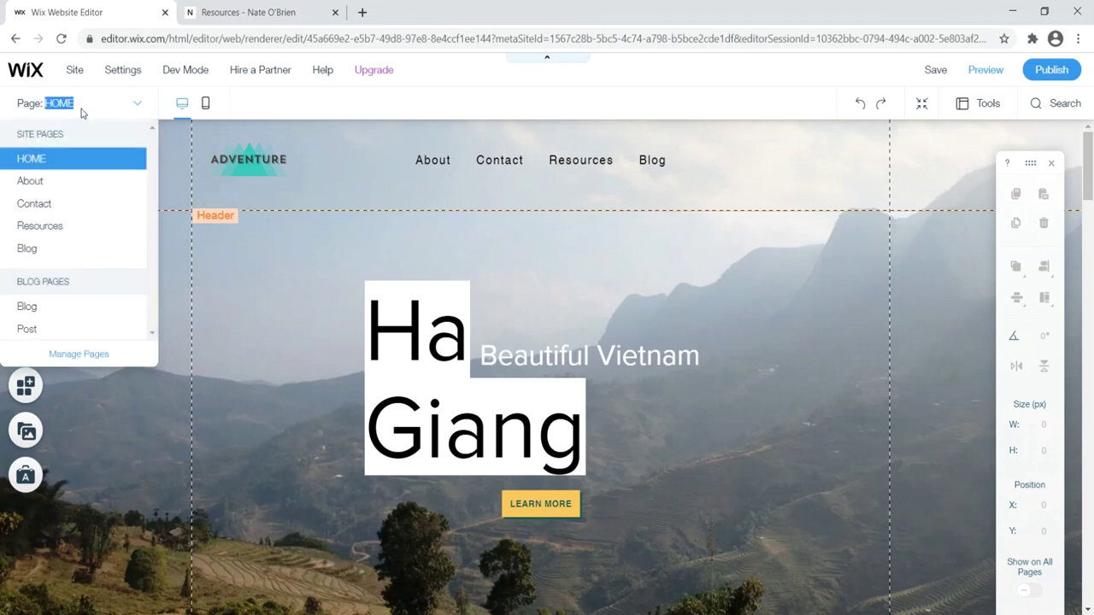
{"action": "left_click", "coordinate": [43, 181]}
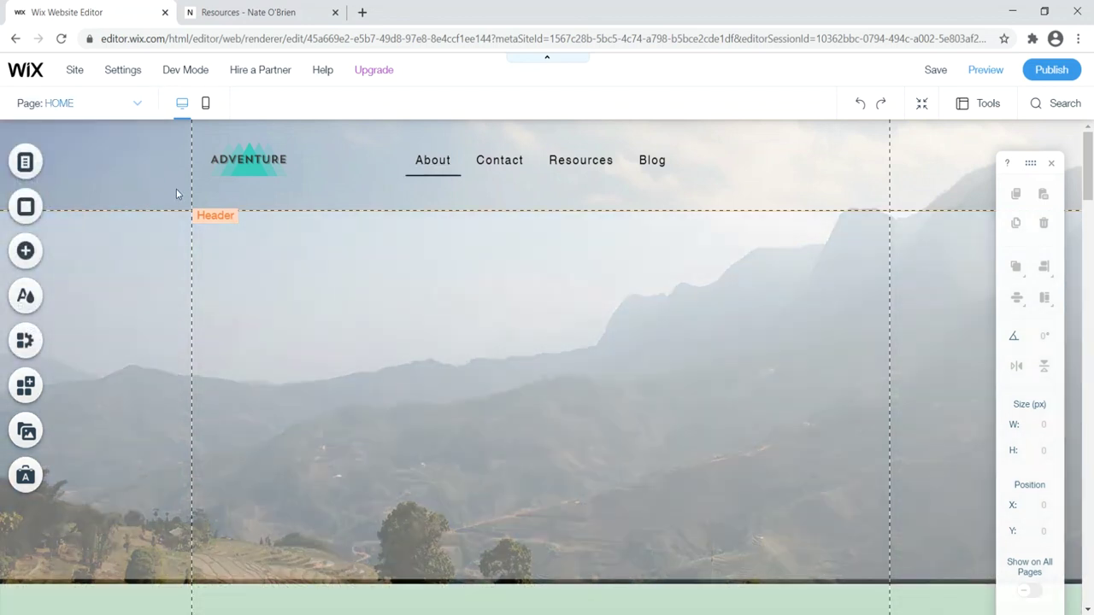
{"action": "right_click", "coordinate": [362, 285]}
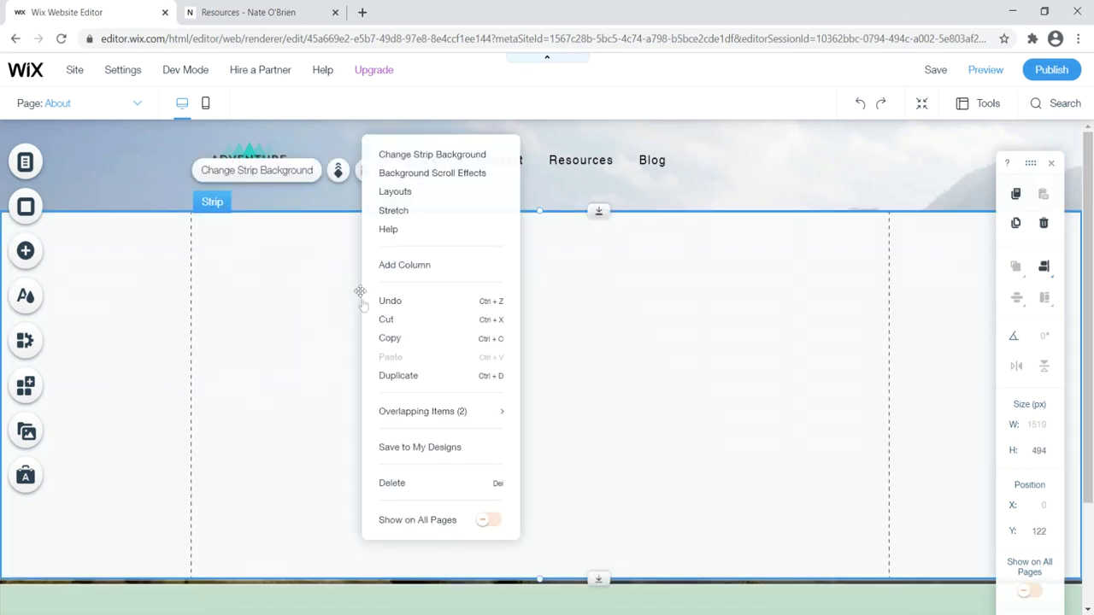
{"action": "left_click", "coordinate": [419, 488]}
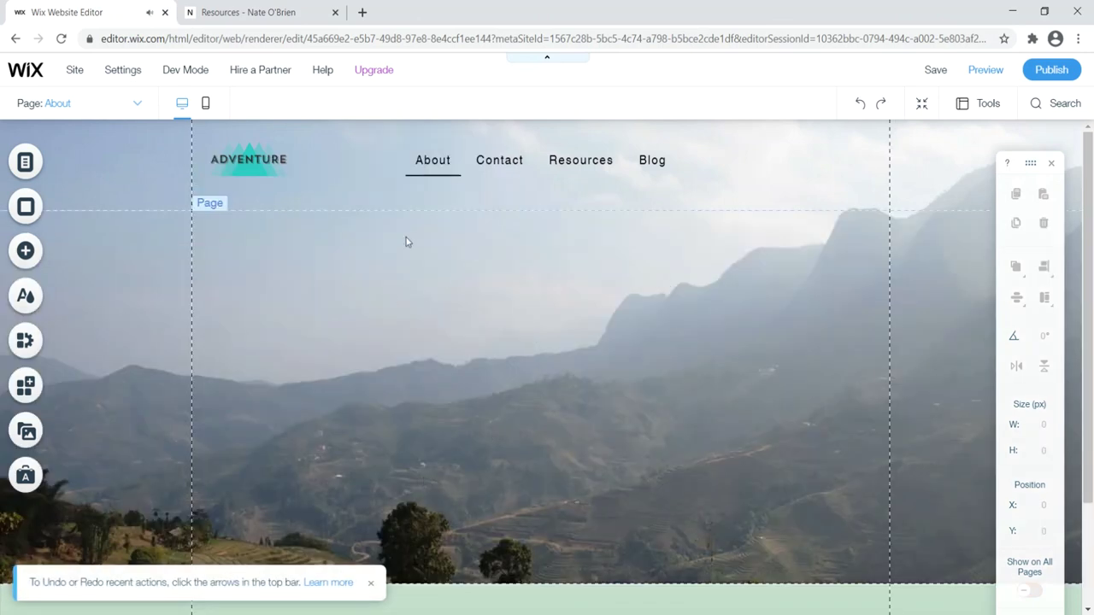
{"action": "scroll", "coordinate": [517, 389], "scroll_direction": "down", "scroll_amount": 5}
{"action": "scroll", "coordinate": [415, 384], "scroll_direction": "up", "scroll_amount": 5}
Add a plain white Classic strip below the About header and stretch it to 505 px tall
{"action": "left_click", "coordinate": [29, 252]}
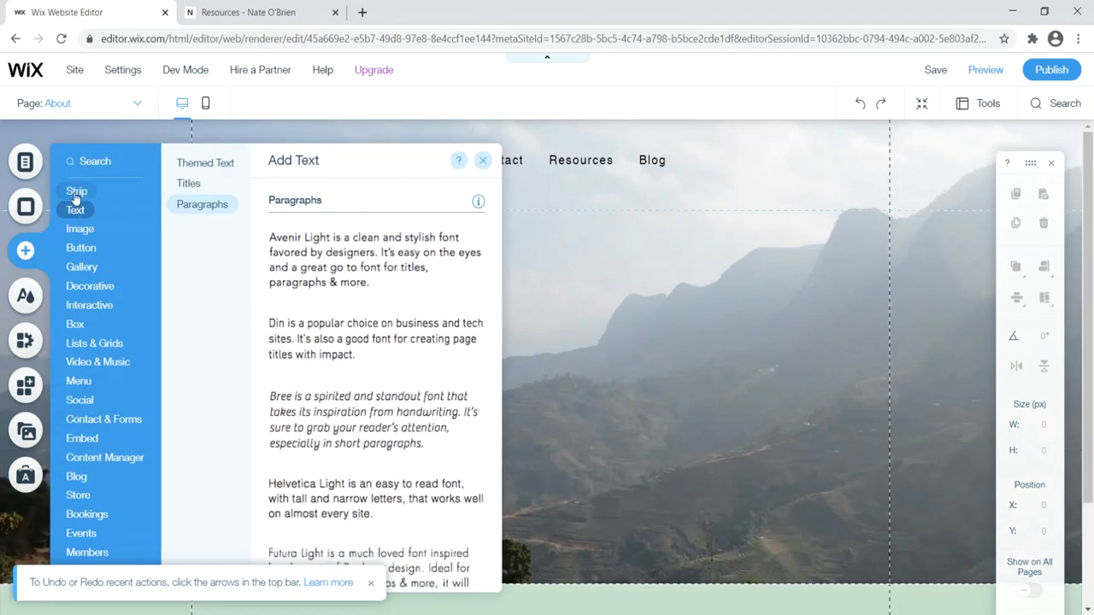
{"action": "mouse_move", "coordinate": [76, 195]}
{"action": "left_click", "coordinate": [192, 287]}
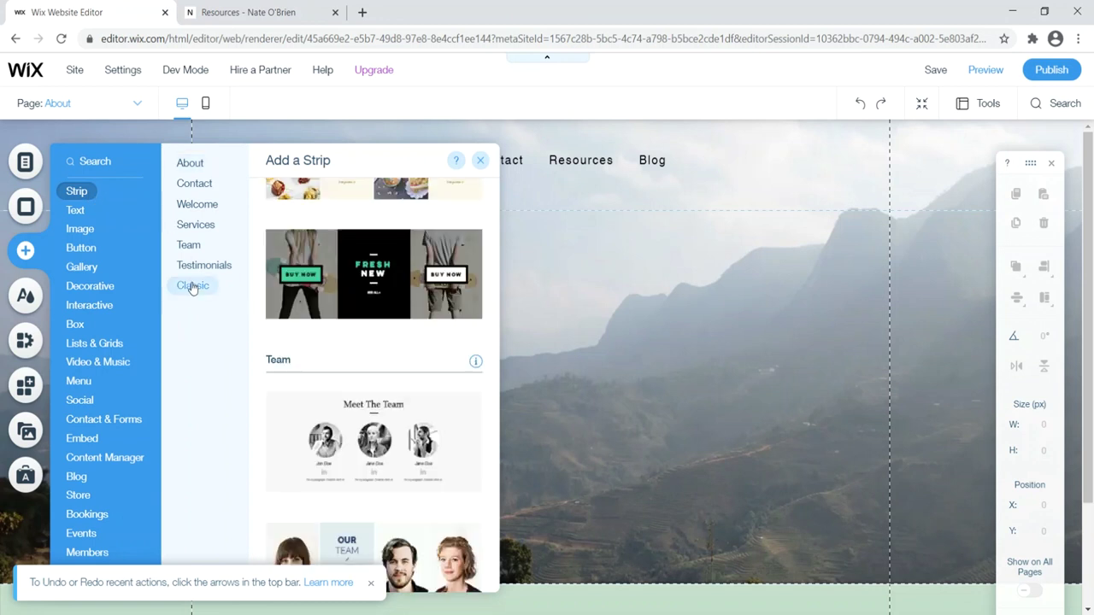
{"action": "left_click", "coordinate": [350, 374]}
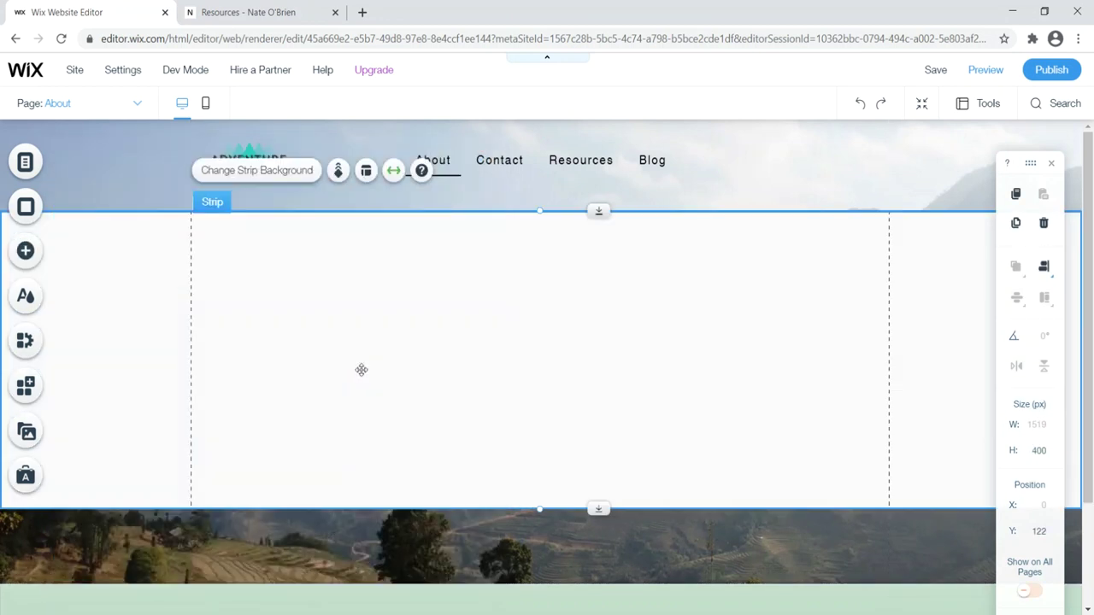
{"action": "left_click_drag", "start_coordinate": [598, 509], "coordinate": [596, 589]}
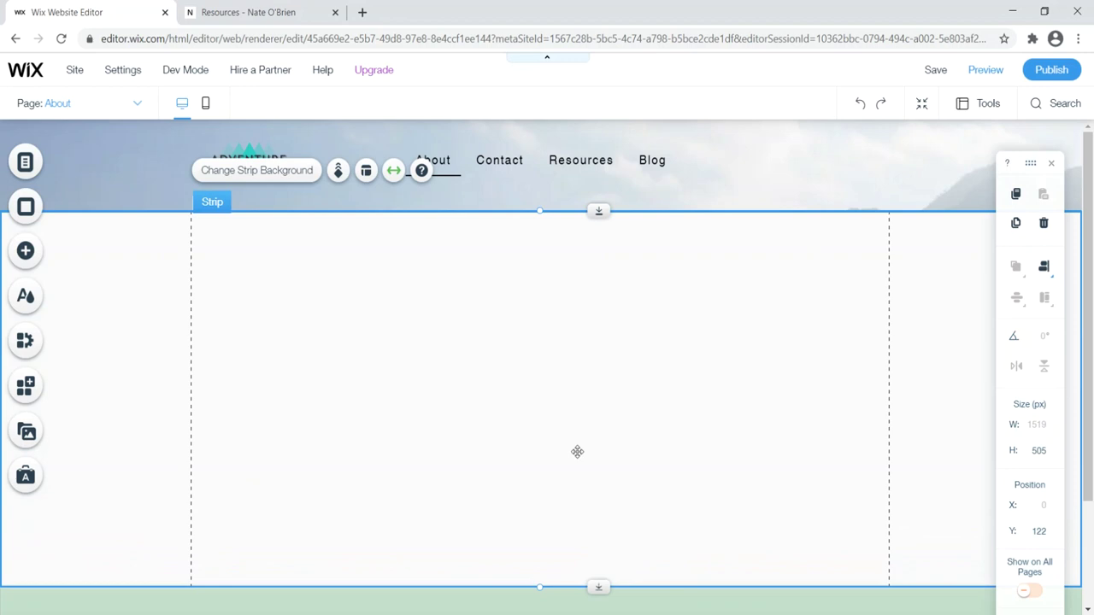
Close the Add panel without adding anything and switch to the Contact page
{"action": "left_click", "coordinate": [25, 251]}
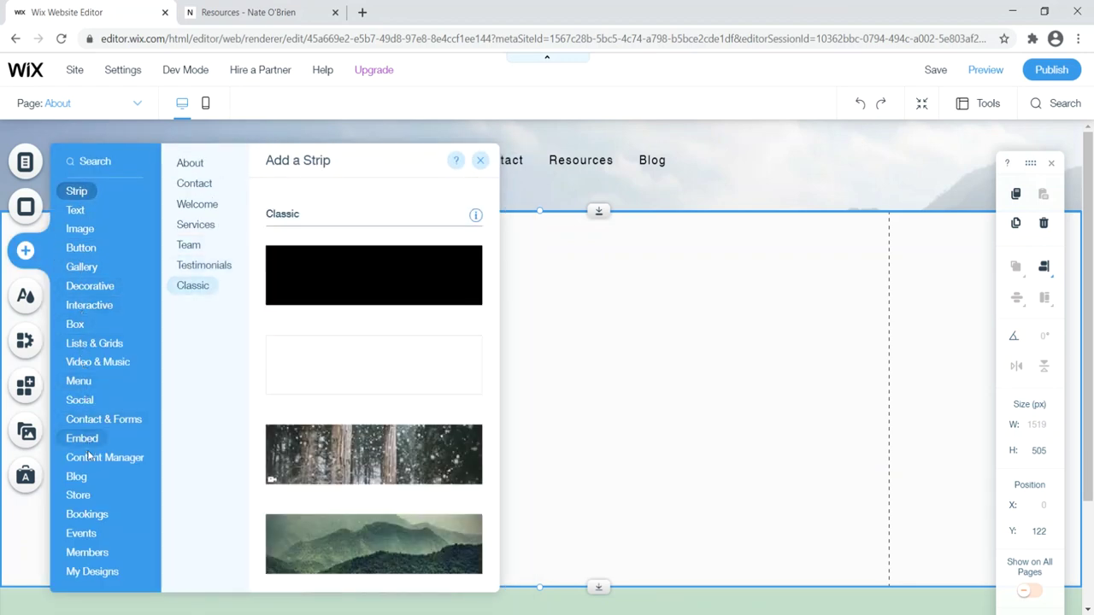
{"action": "left_click", "coordinate": [479, 162]}
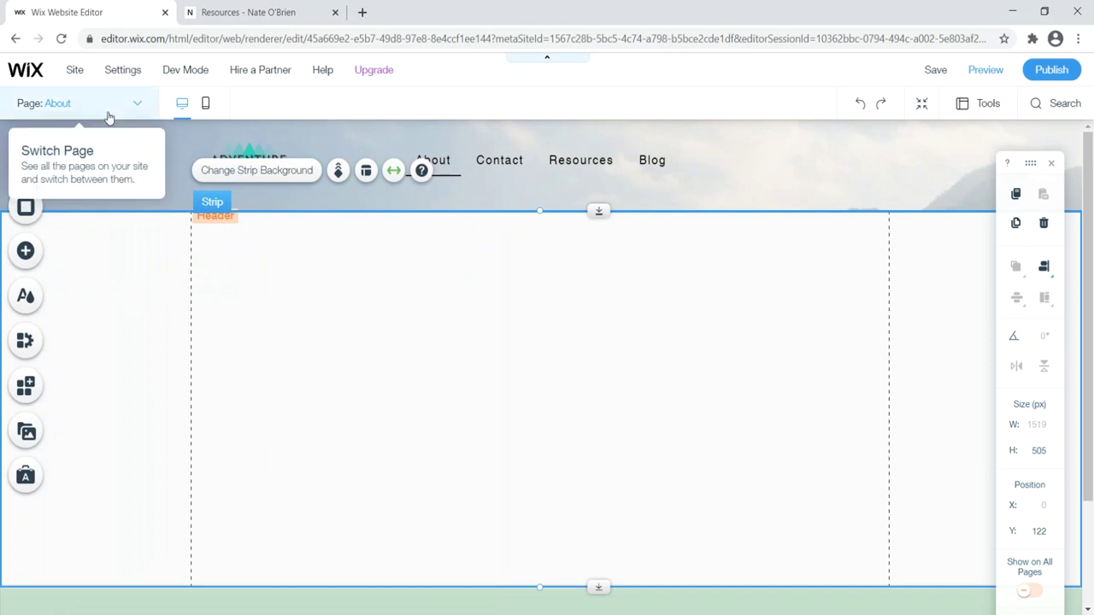
{"action": "left_click", "coordinate": [103, 106]}
{"action": "left_click", "coordinate": [49, 203]}
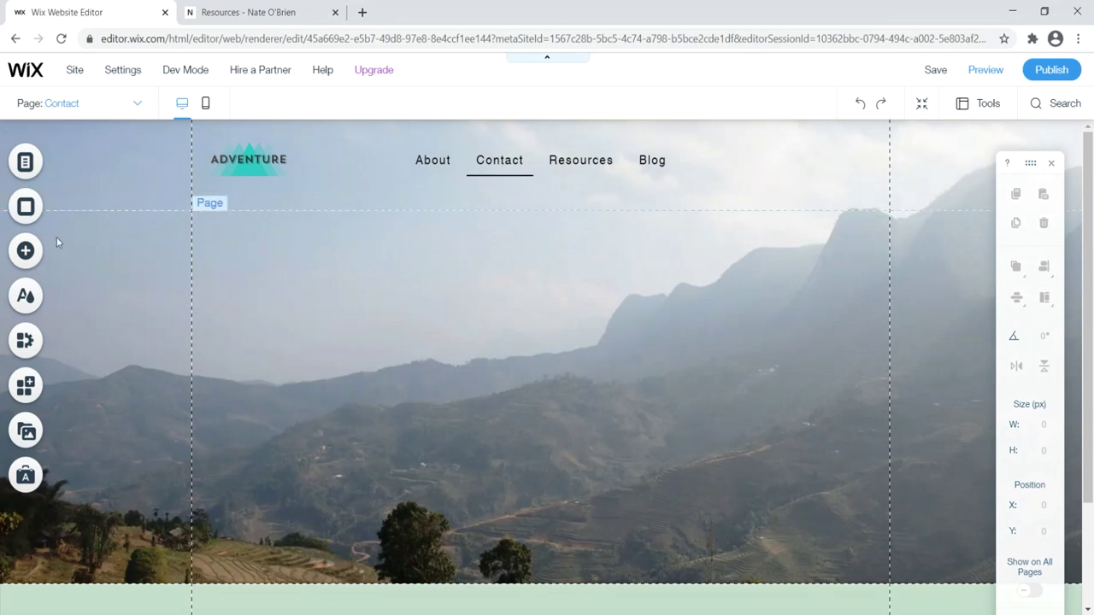
Add the red-outlined Contact Us form, place it just below the header, and select its title
{"action": "left_click", "coordinate": [25, 250]}
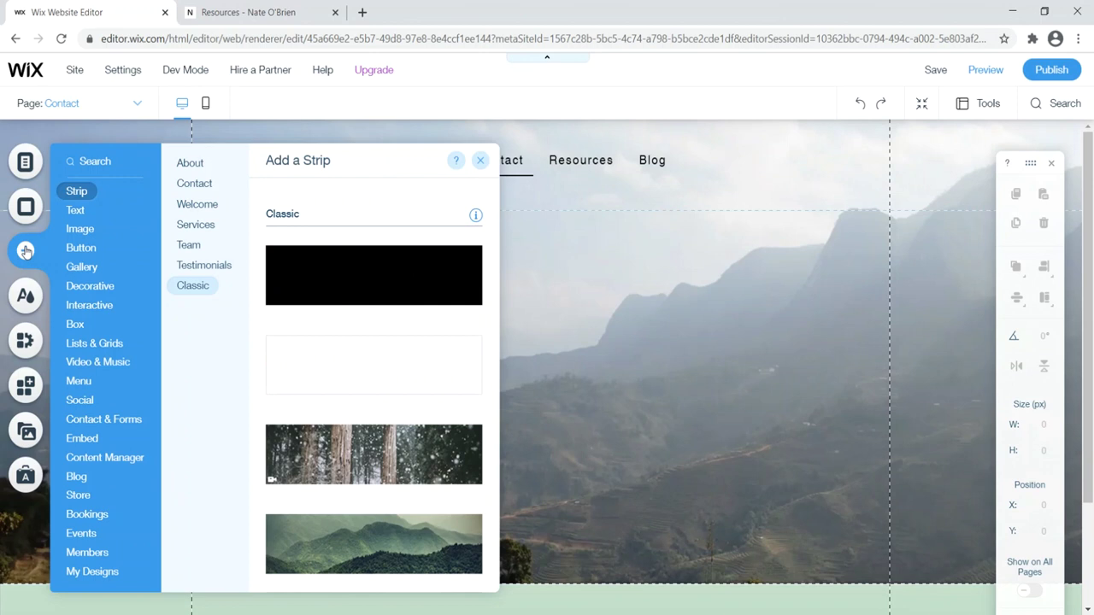
{"action": "mouse_move", "coordinate": [104, 419]}
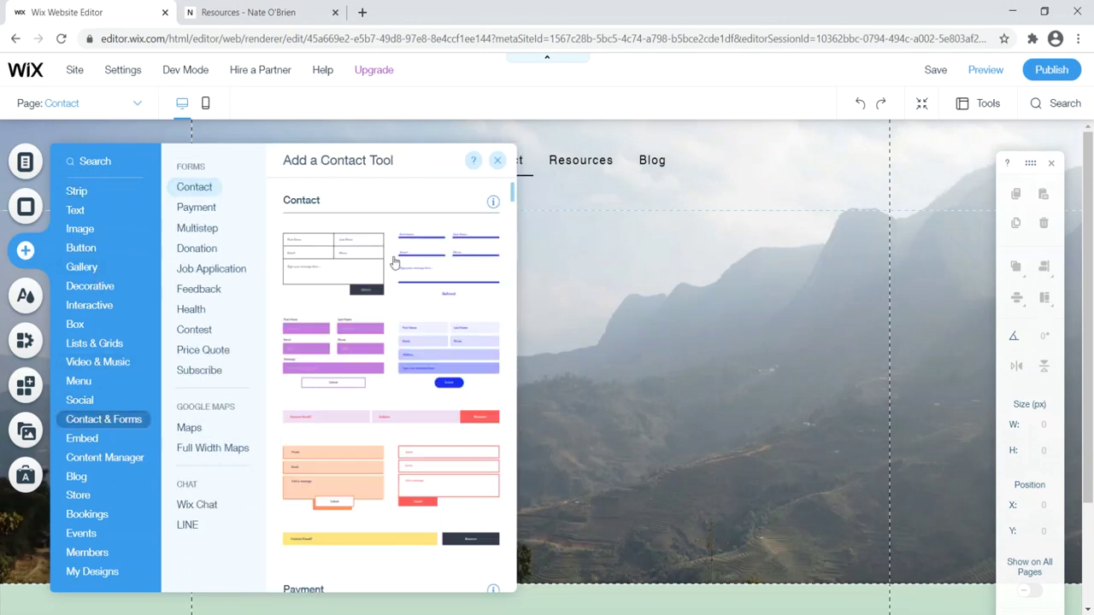
{"action": "scroll", "coordinate": [392, 269], "scroll_direction": "down", "scroll_amount": 2}
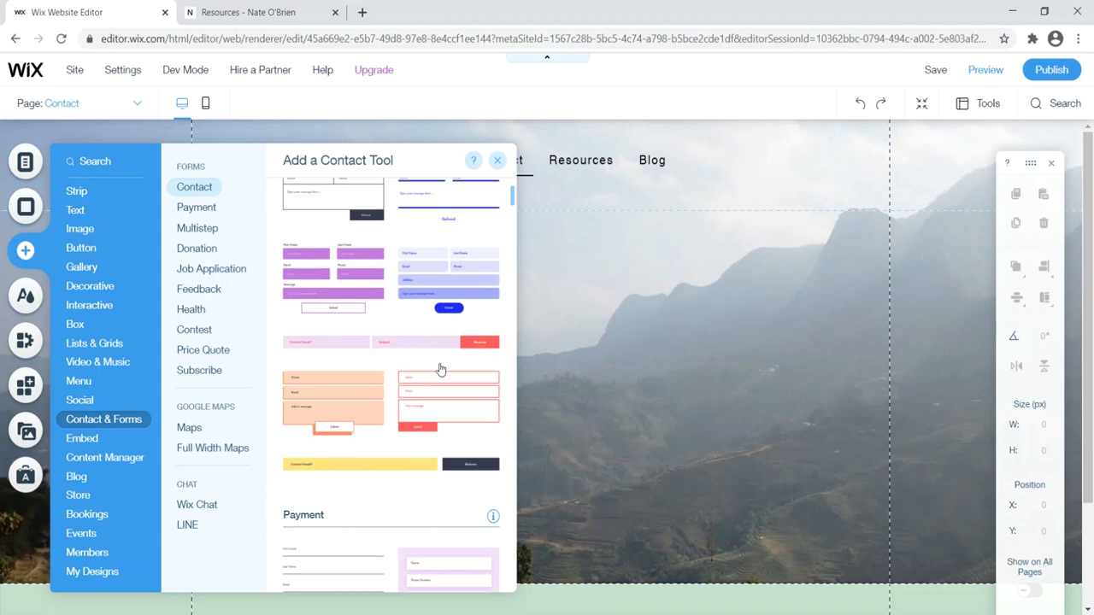
{"action": "left_click", "coordinate": [458, 389]}
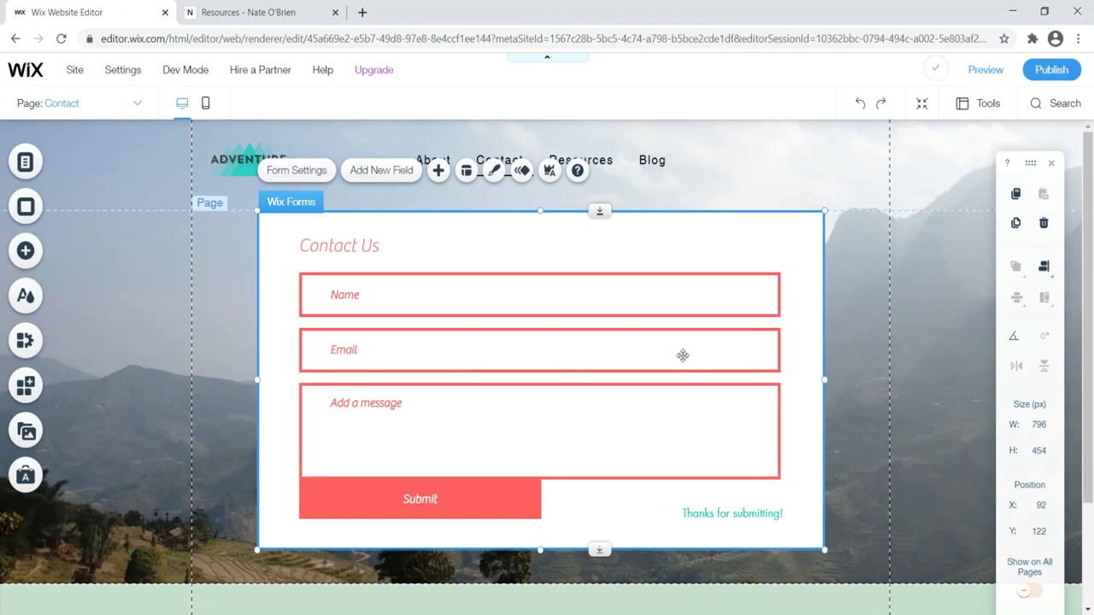
{"action": "left_click_drag", "start_coordinate": [323, 245], "coordinate": [317, 267]}
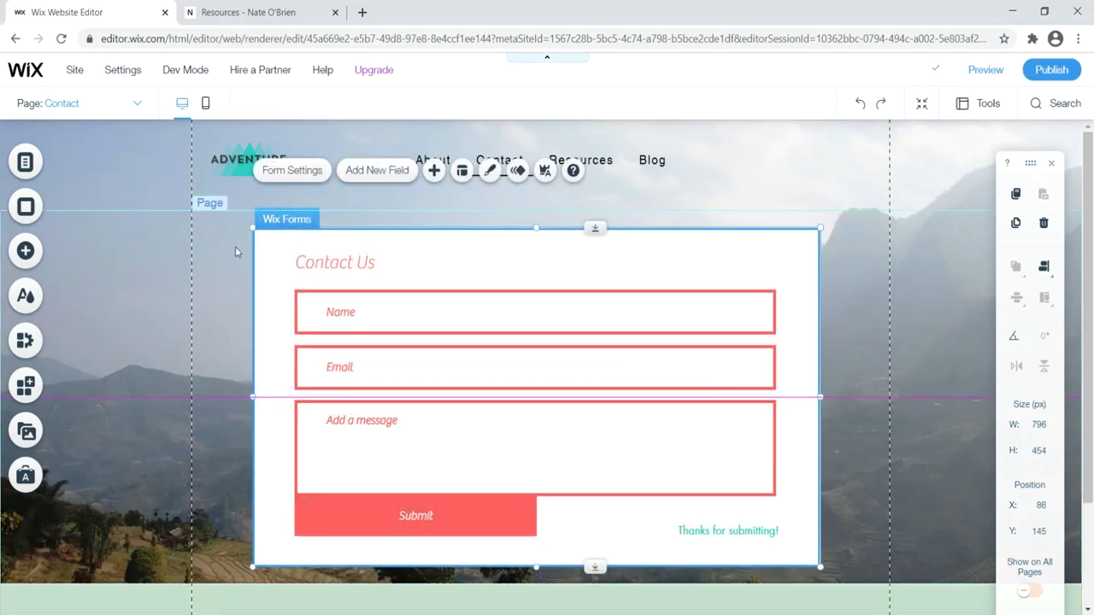
{"action": "left_click", "coordinate": [402, 265]}
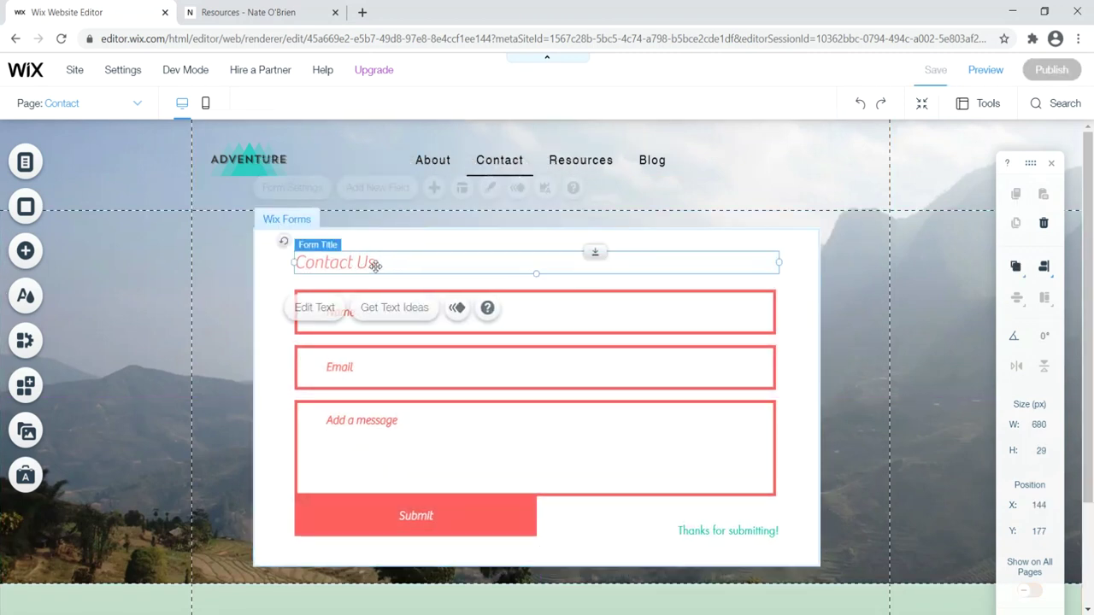
{"action": "left_click", "coordinate": [323, 308]}
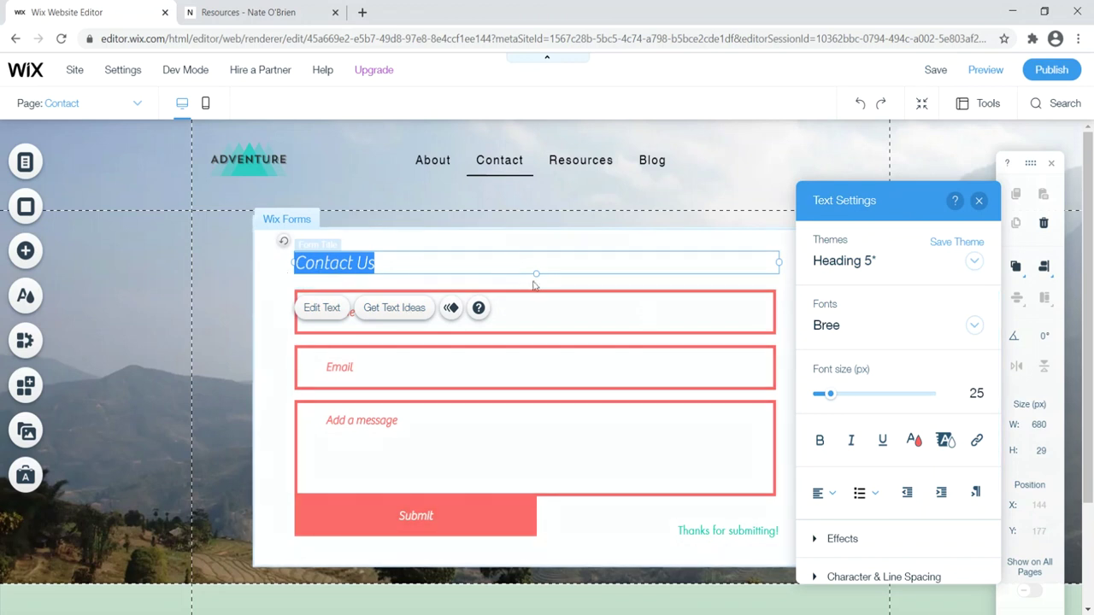
{"action": "left_click", "coordinate": [979, 200]}
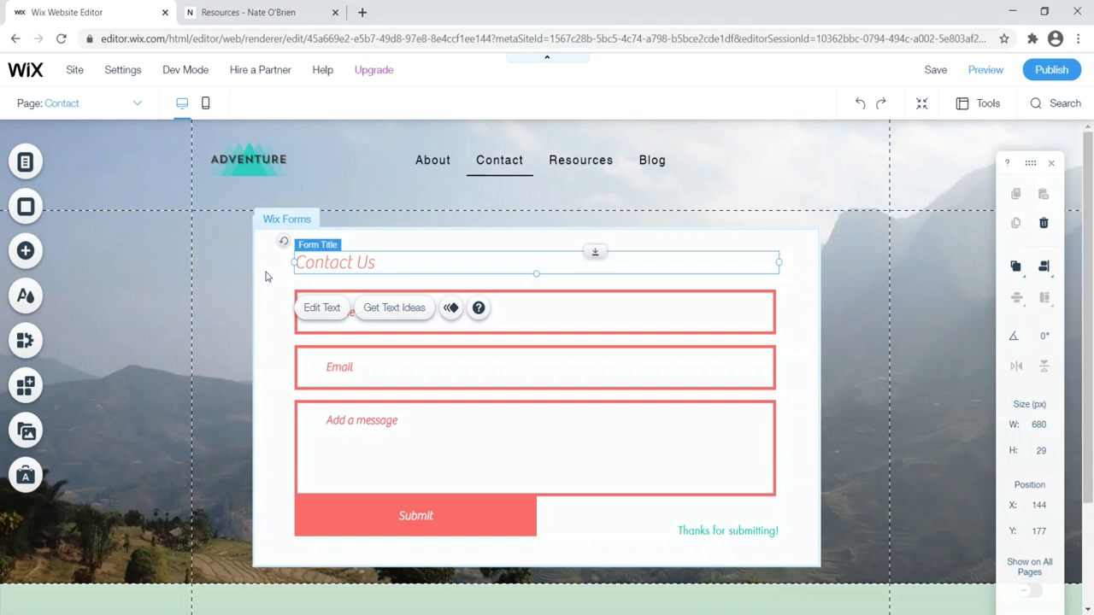
{"action": "left_click", "coordinate": [232, 274]}
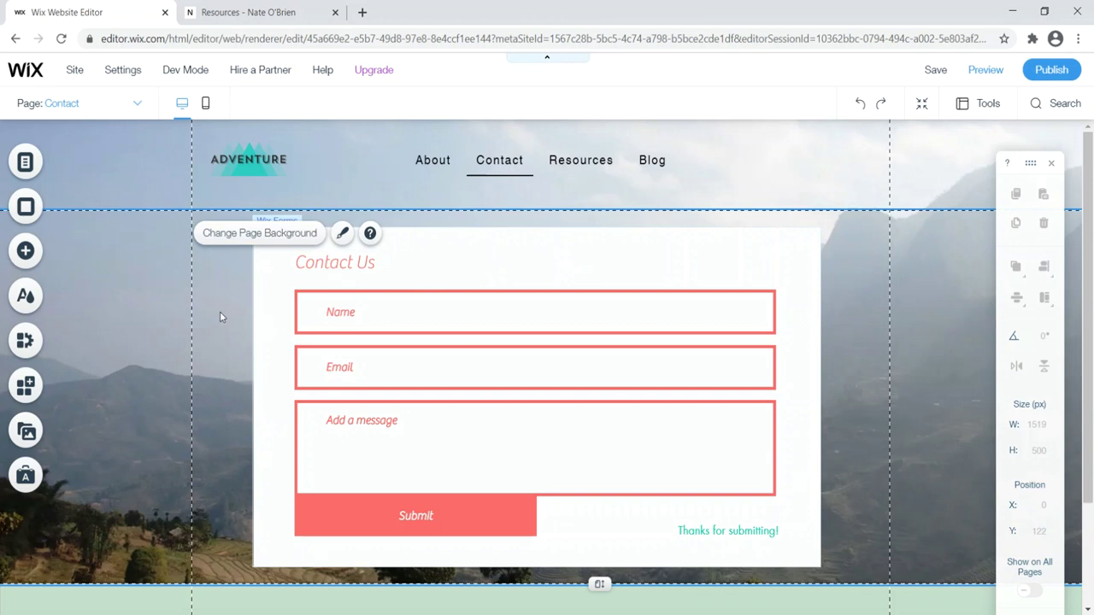
Open the contact form's settings panel and view its General and Email Notifications sections
{"action": "left_click", "coordinate": [453, 251]}
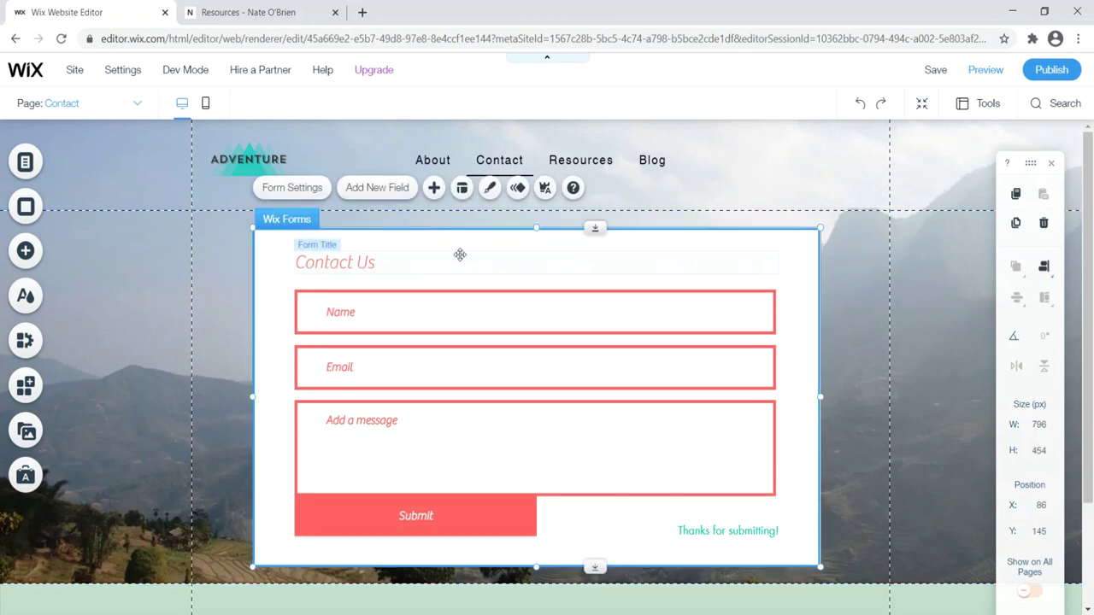
{"action": "left_click", "coordinate": [293, 188]}
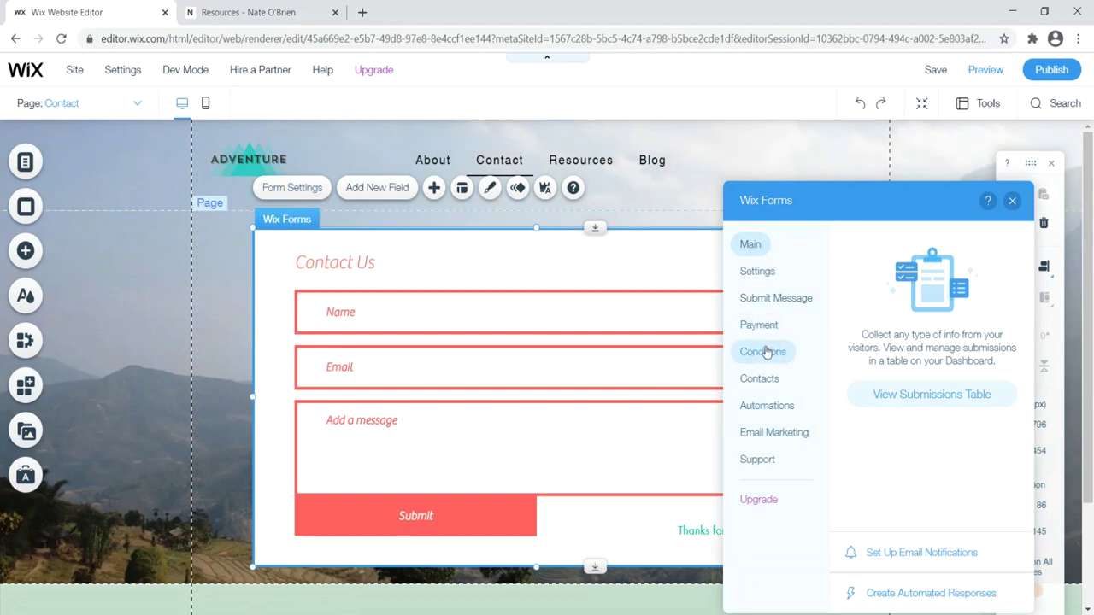
{"action": "left_click_drag", "start_coordinate": [853, 191], "coordinate": [786, 147]}
{"action": "left_click", "coordinate": [681, 217]}
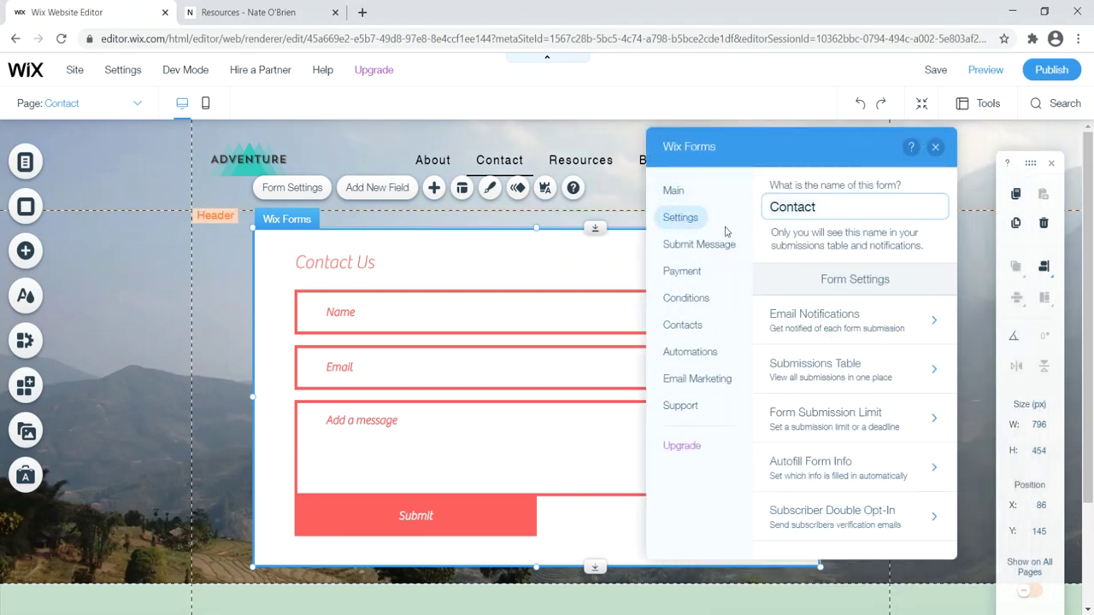
{"action": "left_click", "coordinate": [843, 323]}
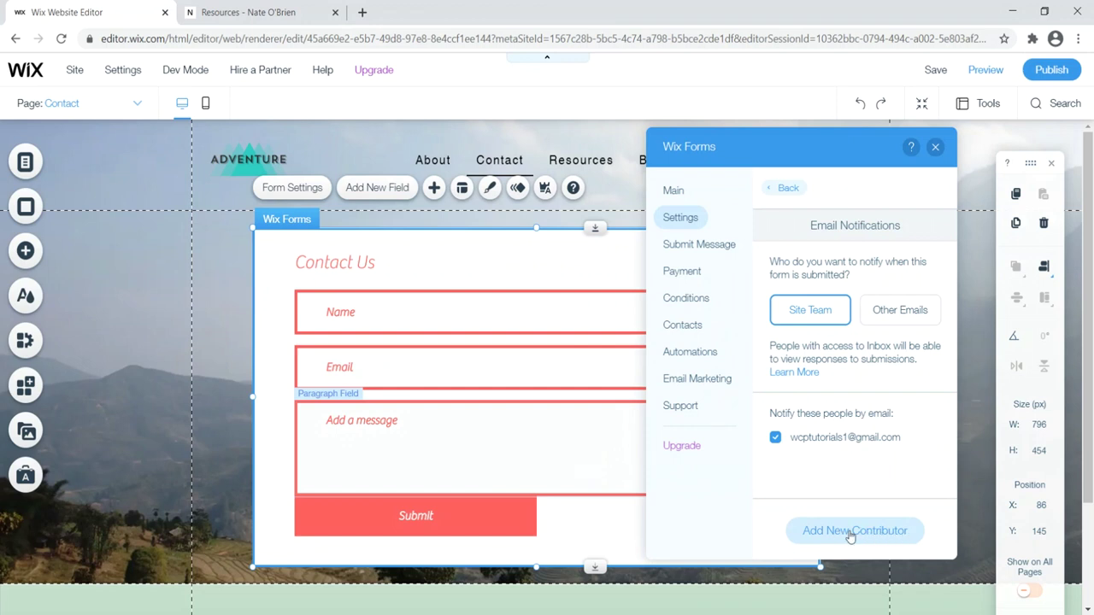
Set the submit message to link to an external URL, then review Payment and Email Marketing
{"action": "left_click", "coordinate": [702, 245]}
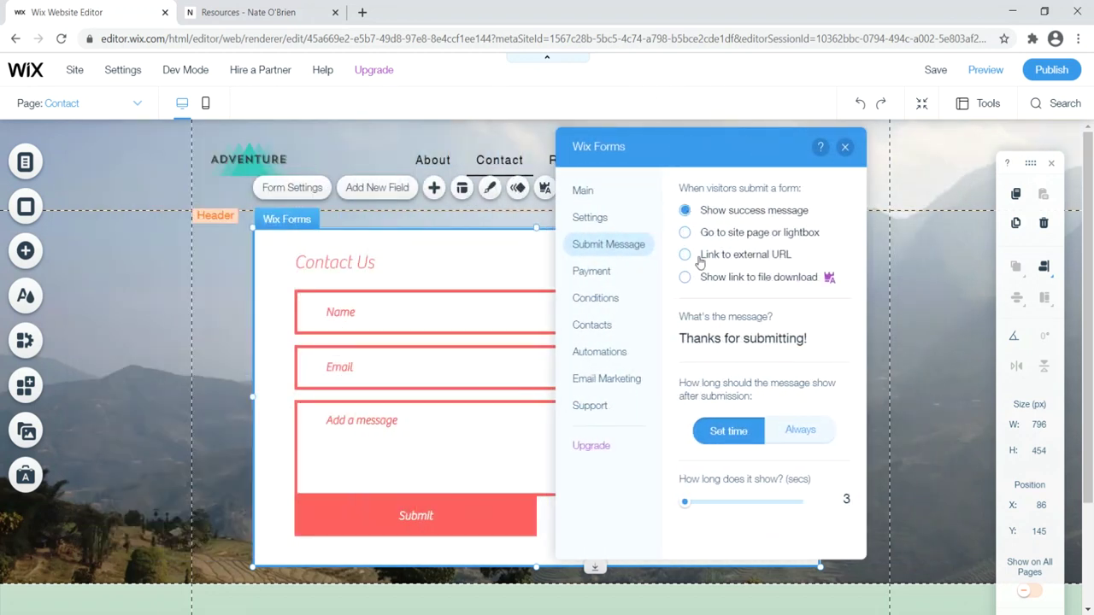
{"action": "left_click", "coordinate": [687, 255]}
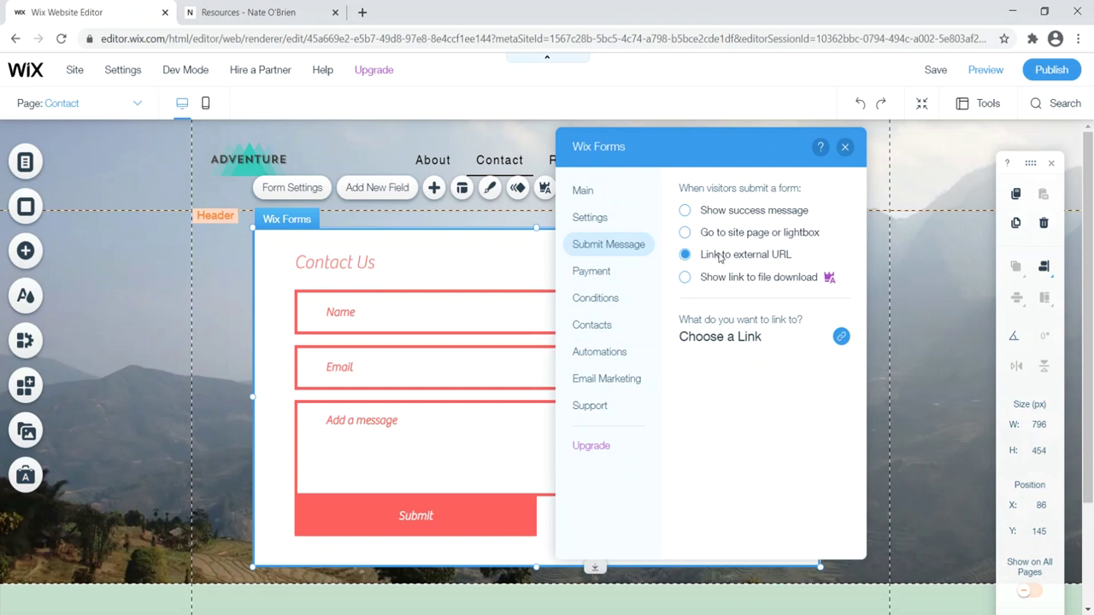
{"action": "left_click", "coordinate": [596, 272]}
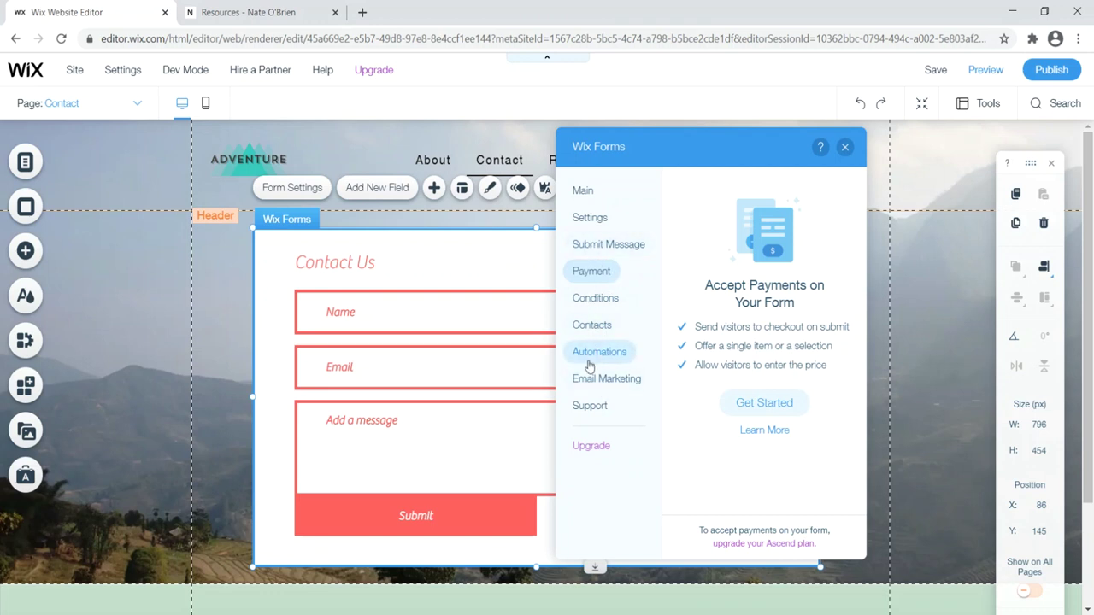
{"action": "left_click", "coordinate": [605, 387]}
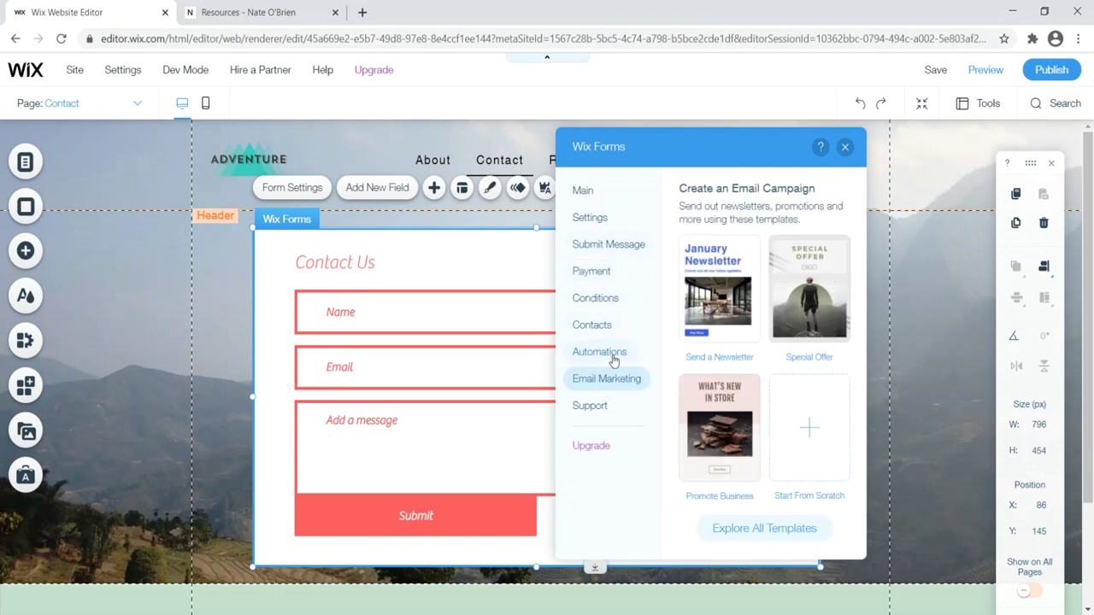
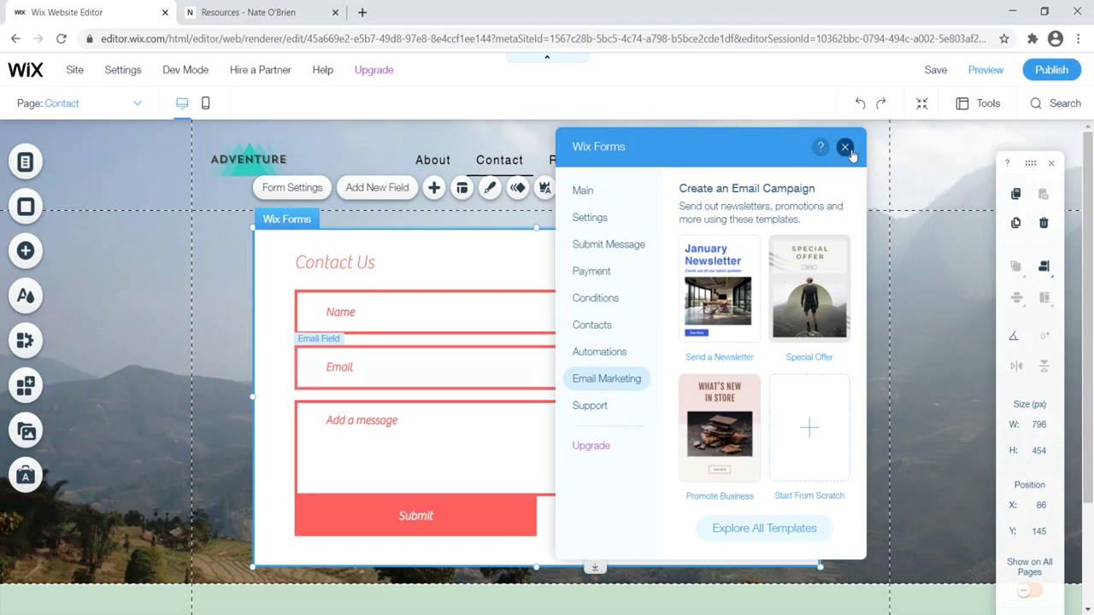
Close the Wix Forms settings and switch the editor to the Resources page
{"action": "left_click", "coordinate": [844, 147]}
{"action": "left_click", "coordinate": [180, 281]}
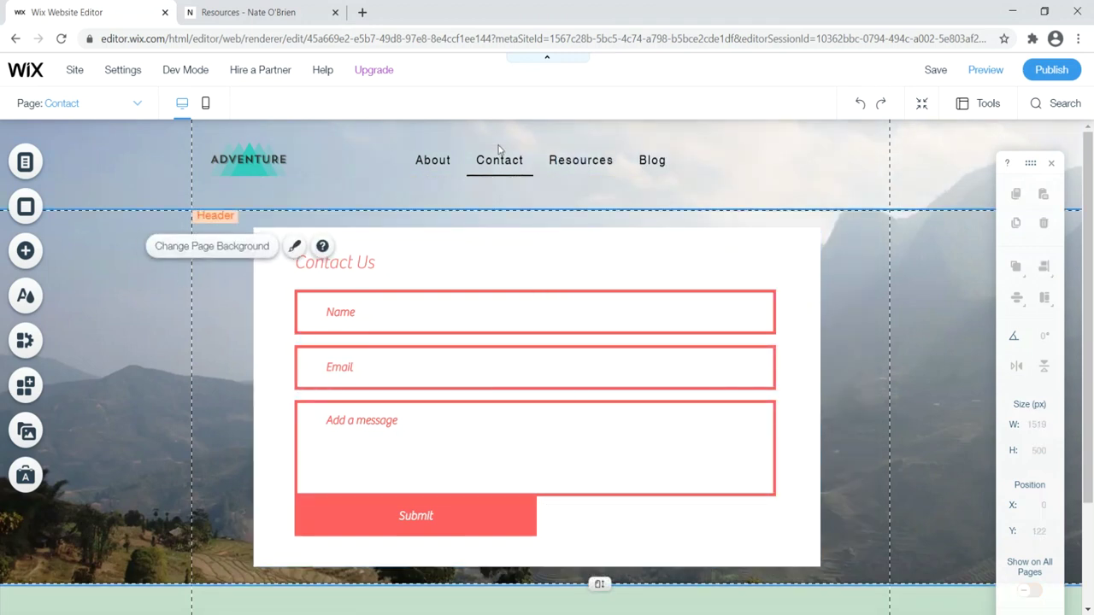
{"action": "left_click", "coordinate": [95, 106]}
{"action": "left_click", "coordinate": [71, 226]}
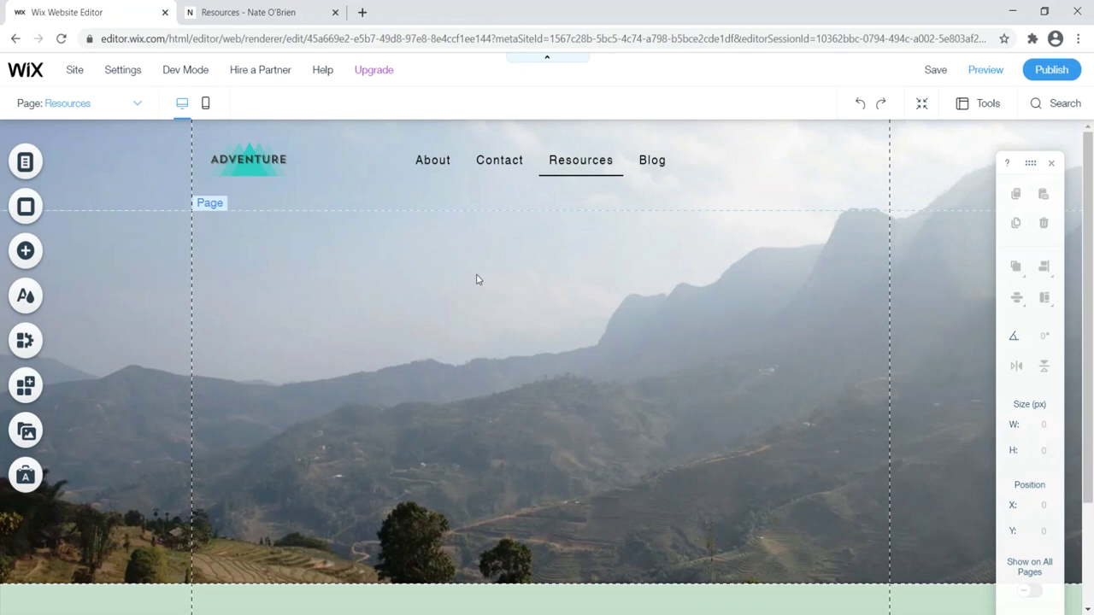
Browse the reference resources page in the other tab for ideas, then return to the editor
{"action": "key", "text": "ctrl+Tab"}
{"action": "left_click_drag", "start_coordinate": [1092, 71], "coordinate": [1092, 177]}
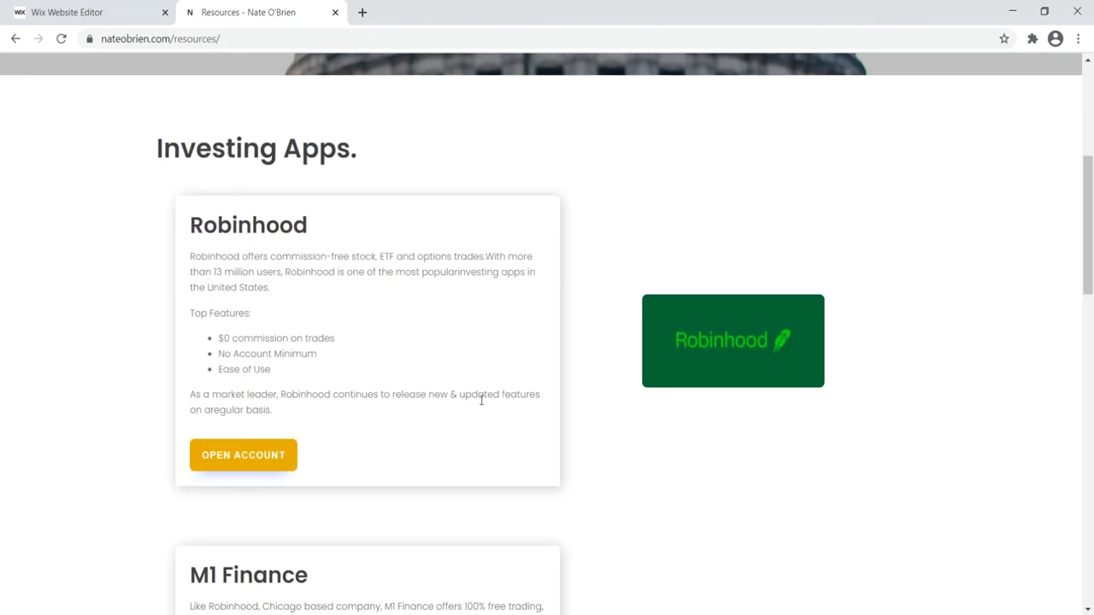
{"action": "left_click", "coordinate": [77, 12]}
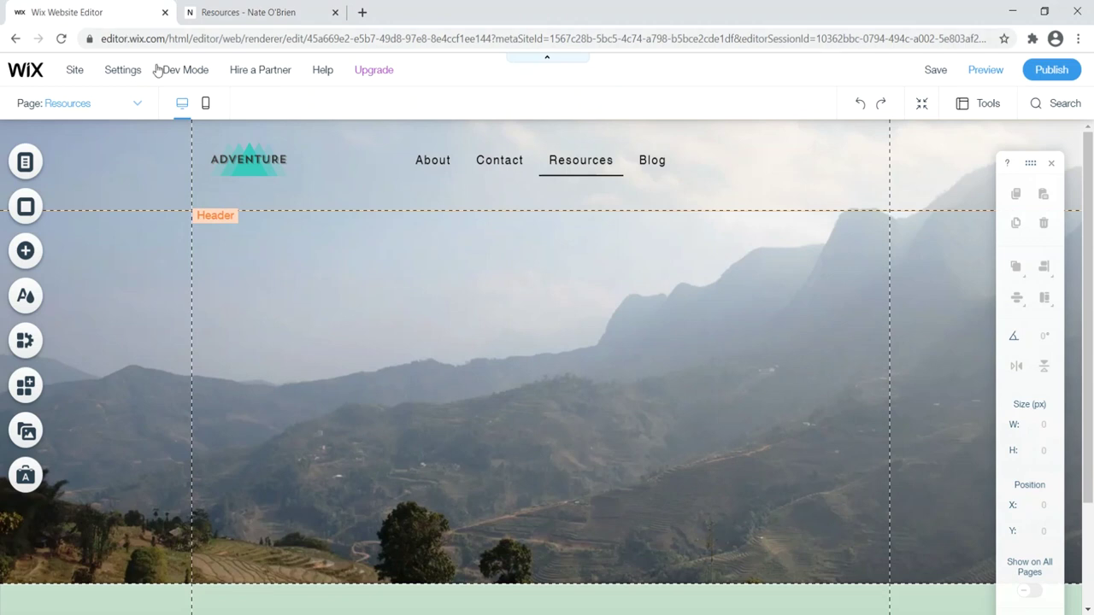
Add a plain white Classic strip and stretch it from 400 to 511 px tall
{"action": "left_click", "coordinate": [22, 256]}
{"action": "left_click", "coordinate": [77, 191]}
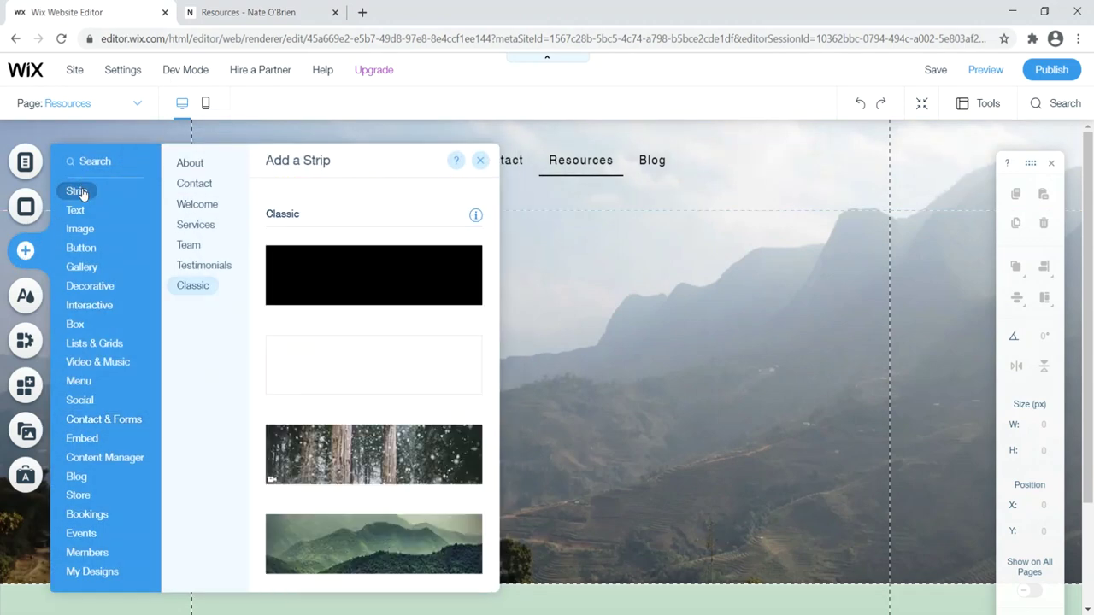
{"action": "left_click", "coordinate": [380, 384]}
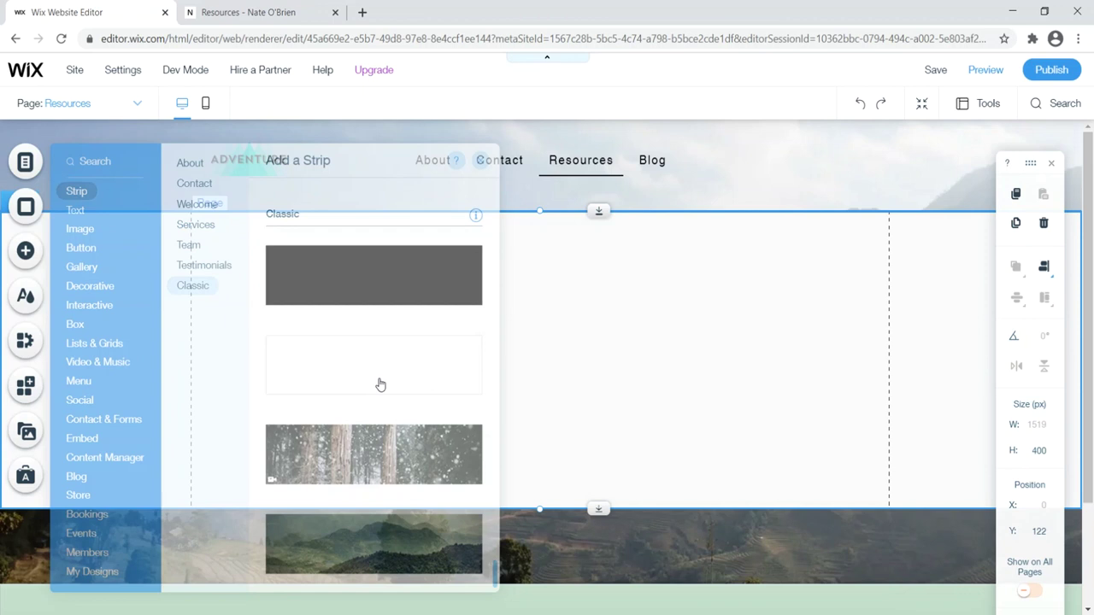
{"action": "left_click_drag", "start_coordinate": [538, 511], "coordinate": [538, 592]}
Add the Avenir Light sample paragraph and move it up and left in the strip
{"action": "left_click", "coordinate": [25, 252]}
{"action": "left_click", "coordinate": [200, 215]}
{"action": "left_click", "coordinate": [75, 211]}
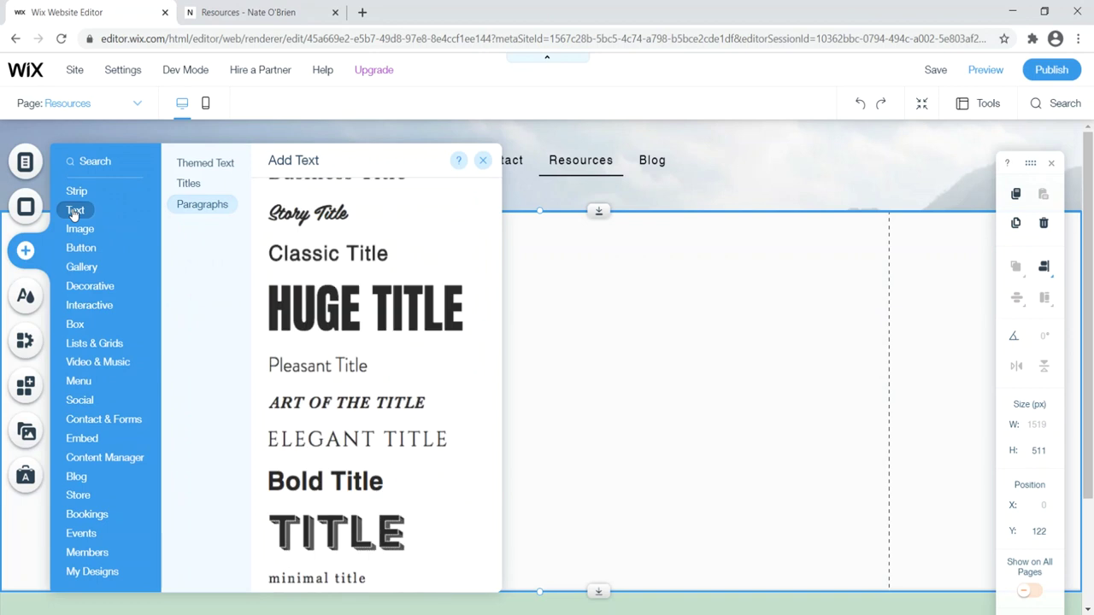
{"action": "left_click", "coordinate": [201, 208]}
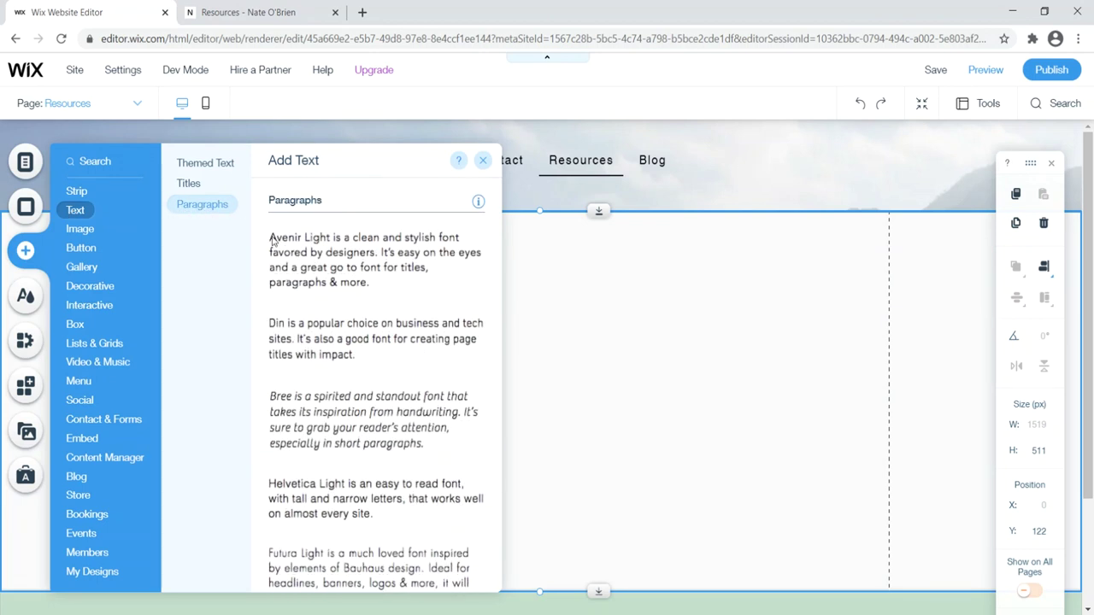
{"action": "left_click", "coordinate": [341, 272]}
{"action": "left_click_drag", "start_coordinate": [488, 361], "coordinate": [333, 336]}
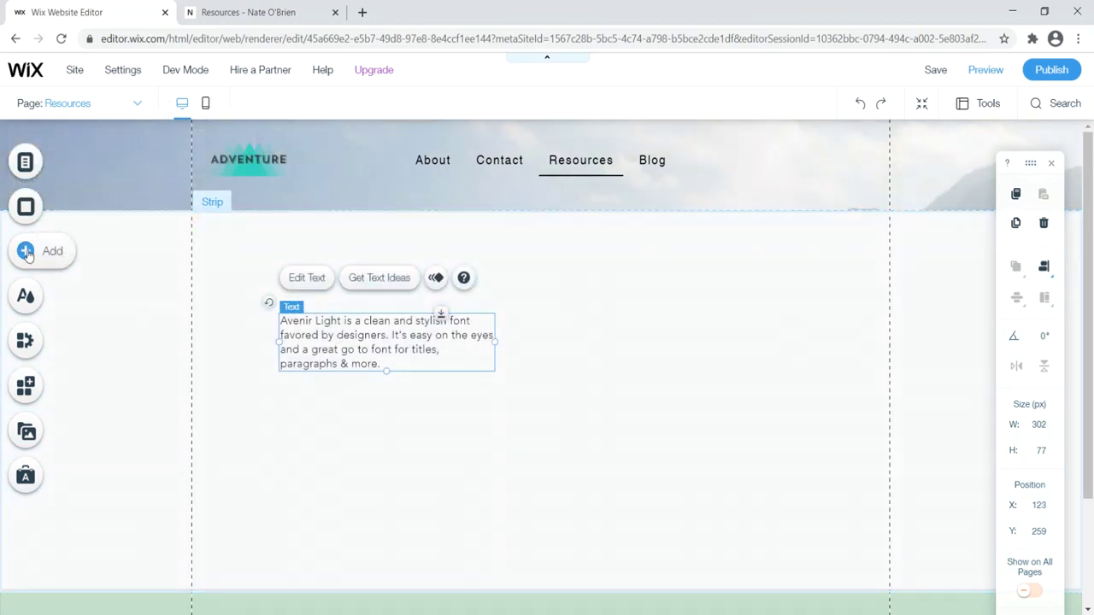
Add the yellow CLICK ME button below the paragraph, then select the strip
{"action": "left_click", "coordinate": [26, 252]}
{"action": "mouse_move", "coordinate": [77, 248]}
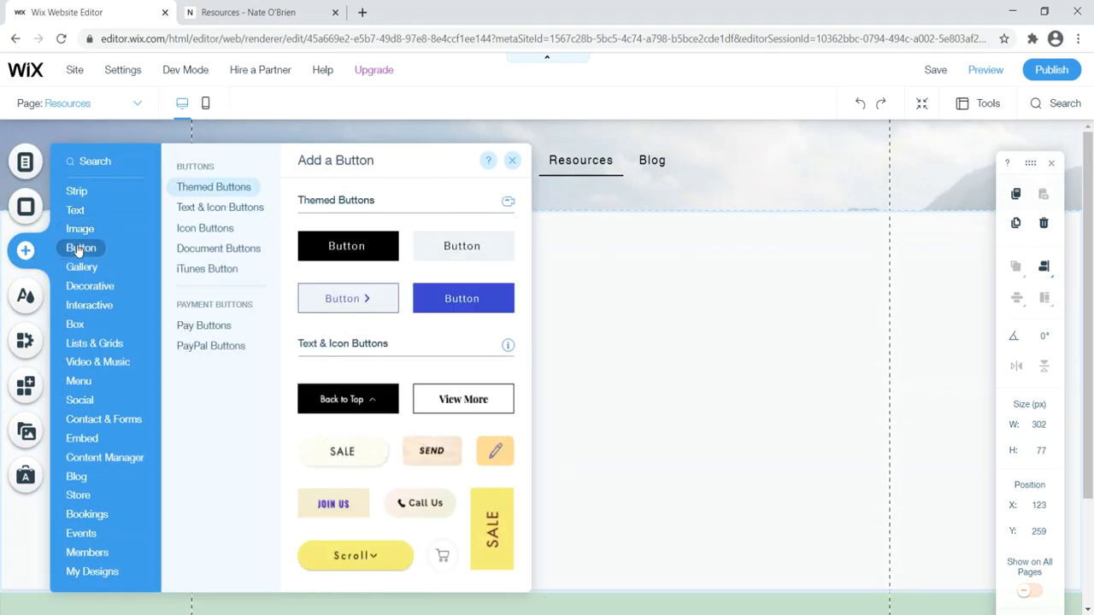
{"action": "scroll", "coordinate": [374, 420], "scroll_direction": "down", "scroll_amount": 4}
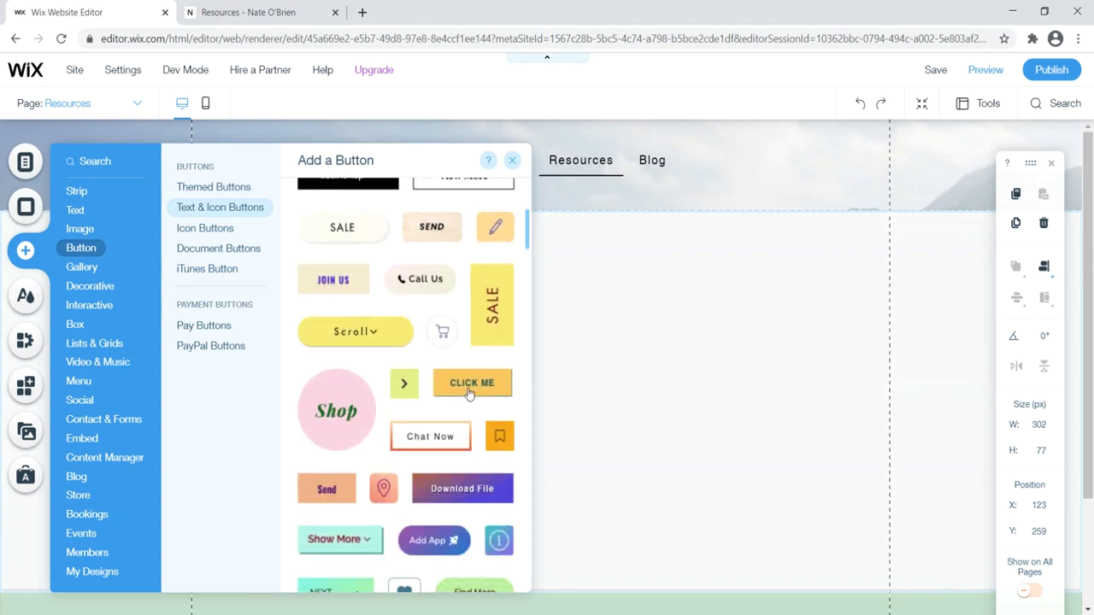
{"action": "left_click", "coordinate": [467, 386]}
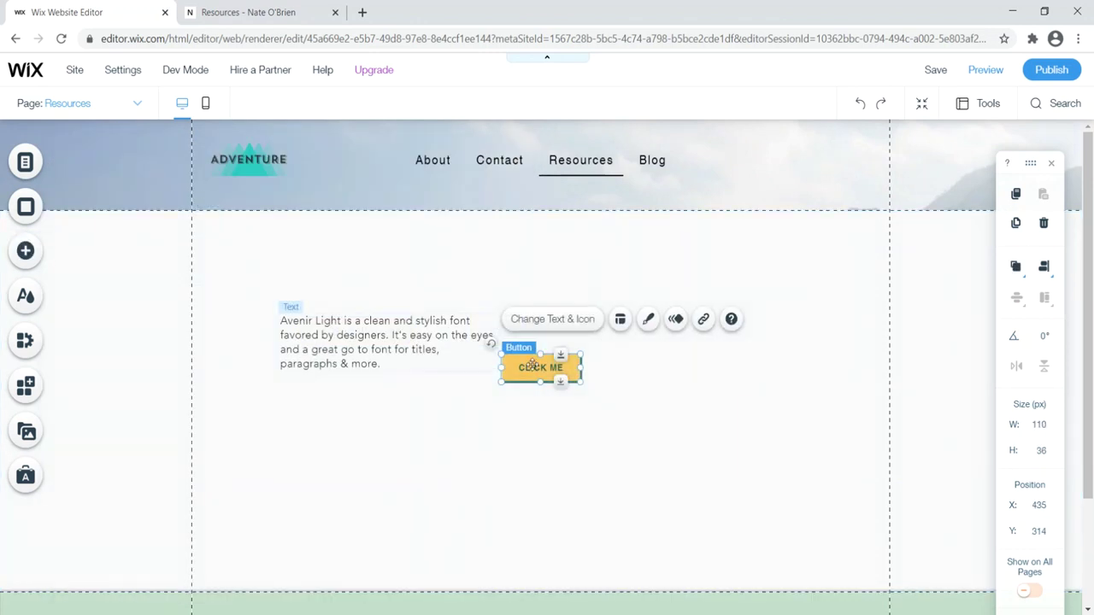
{"action": "left_click_drag", "start_coordinate": [532, 365], "coordinate": [354, 413]}
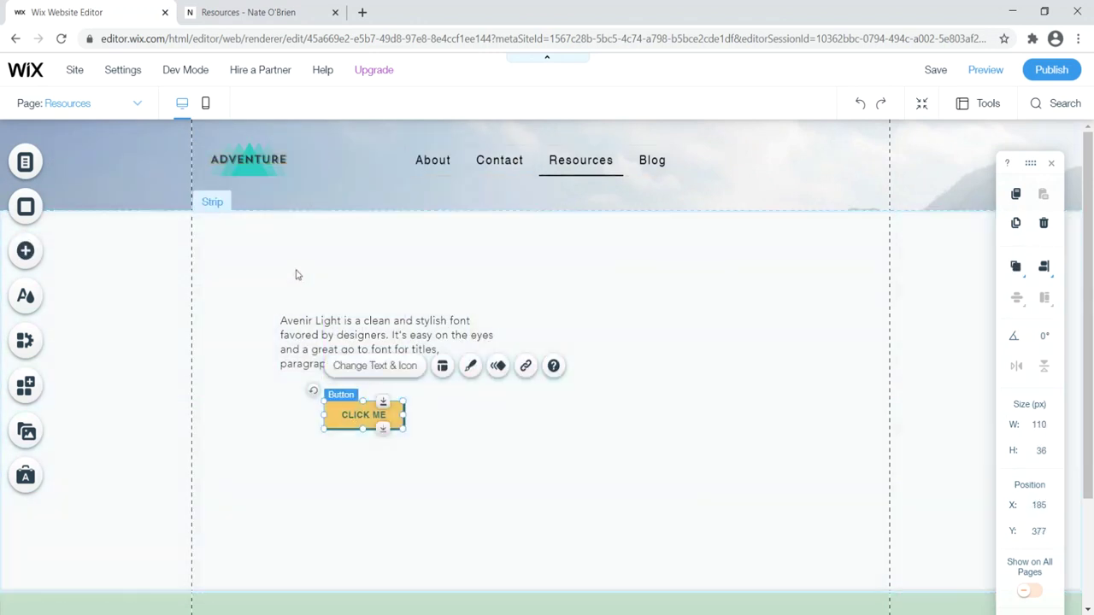
{"action": "left_click", "coordinate": [297, 275]}
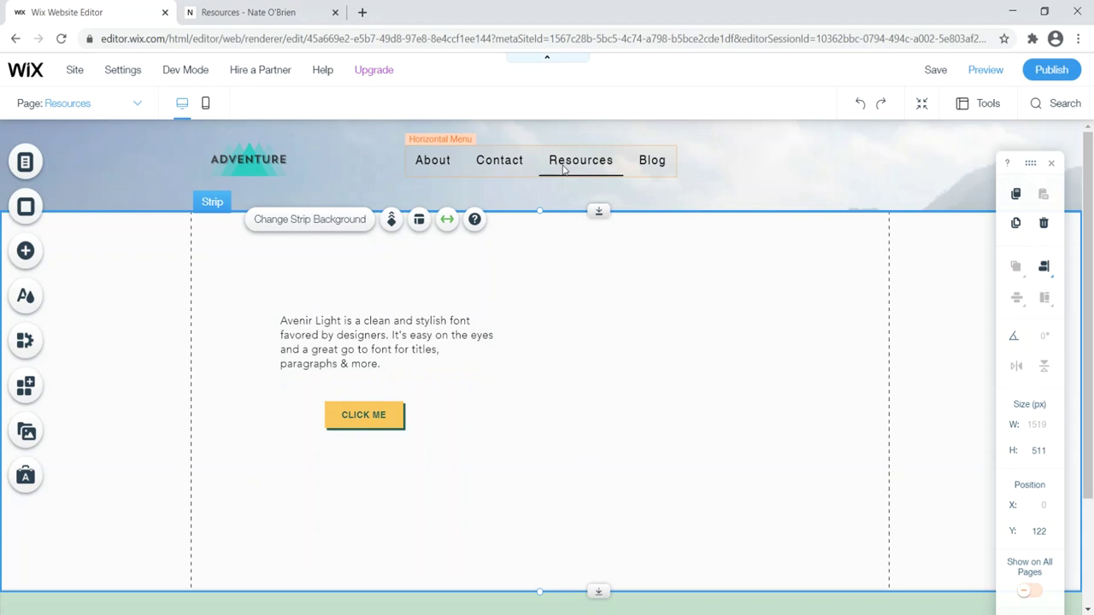
Go to websitecreativepro.com and open its footer Resources link in a new tab
{"action": "left_click", "coordinate": [362, 12]}
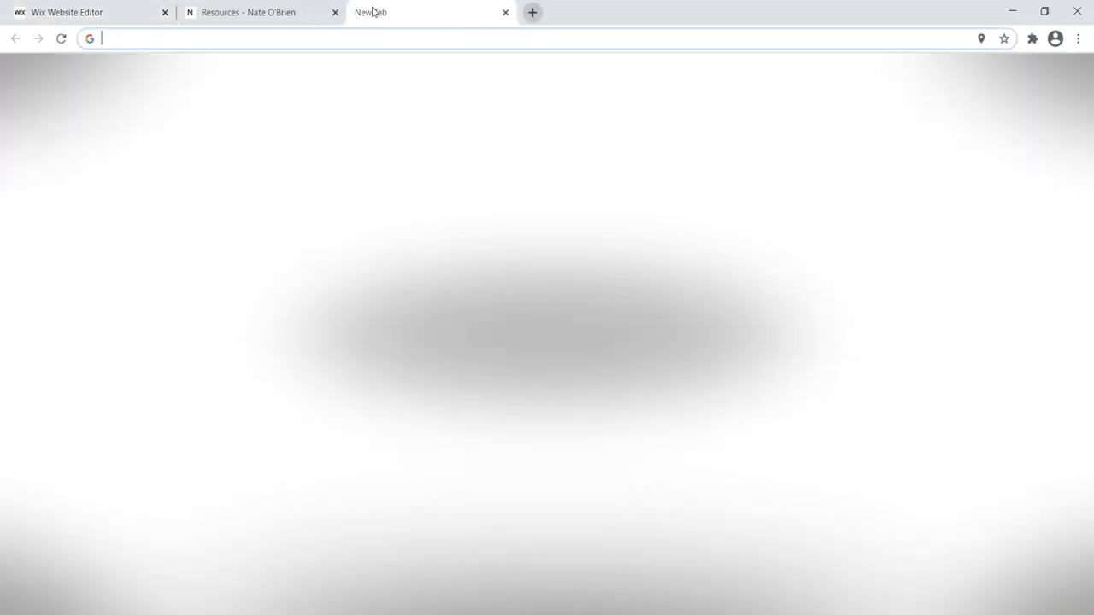
{"action": "type", "text": "websitecreativepro.com"}
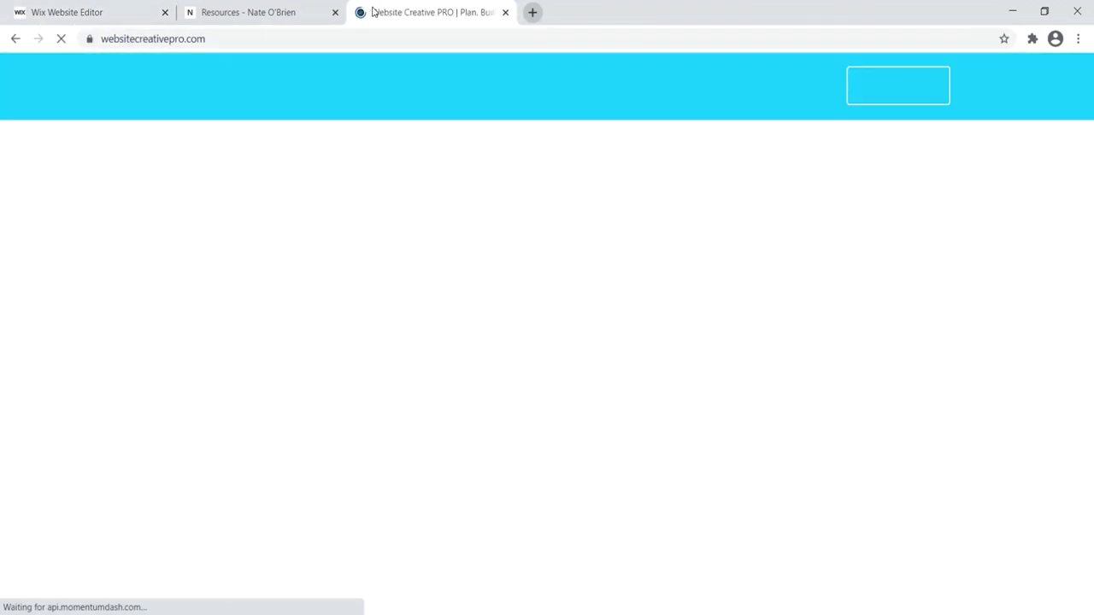
{"action": "scroll", "coordinate": [1065, 560], "scroll_direction": "down", "scroll_amount": 20}
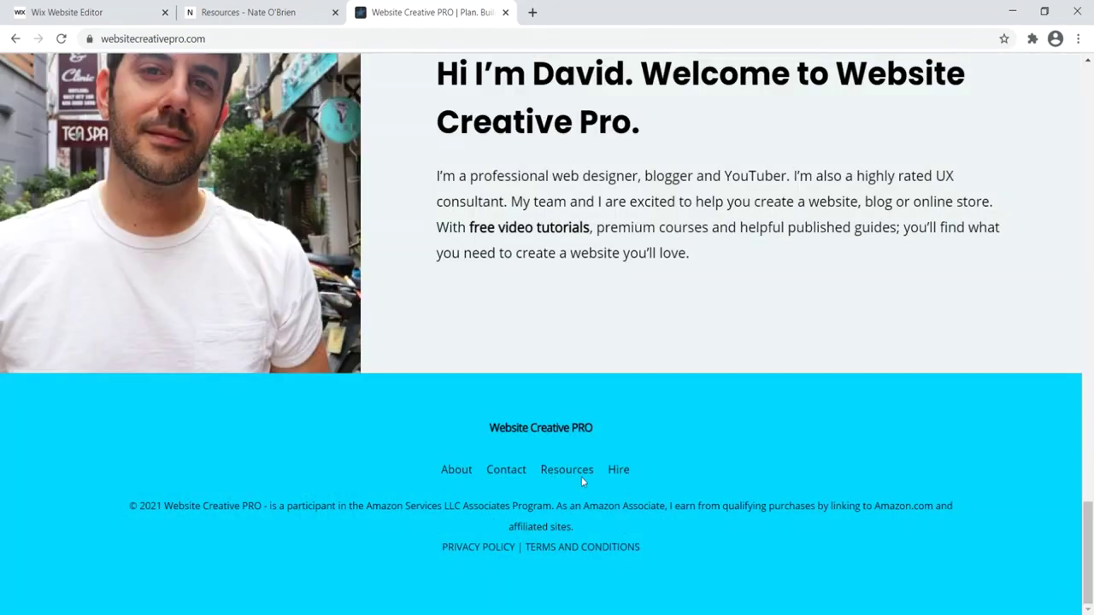
{"action": "right_click", "coordinate": [562, 478]}
{"action": "left_click", "coordinate": [588, 334]}
Scroll through the Resources and Tools page, then return to the Wix editor
{"action": "key", "text": "ctrl+Tab"}
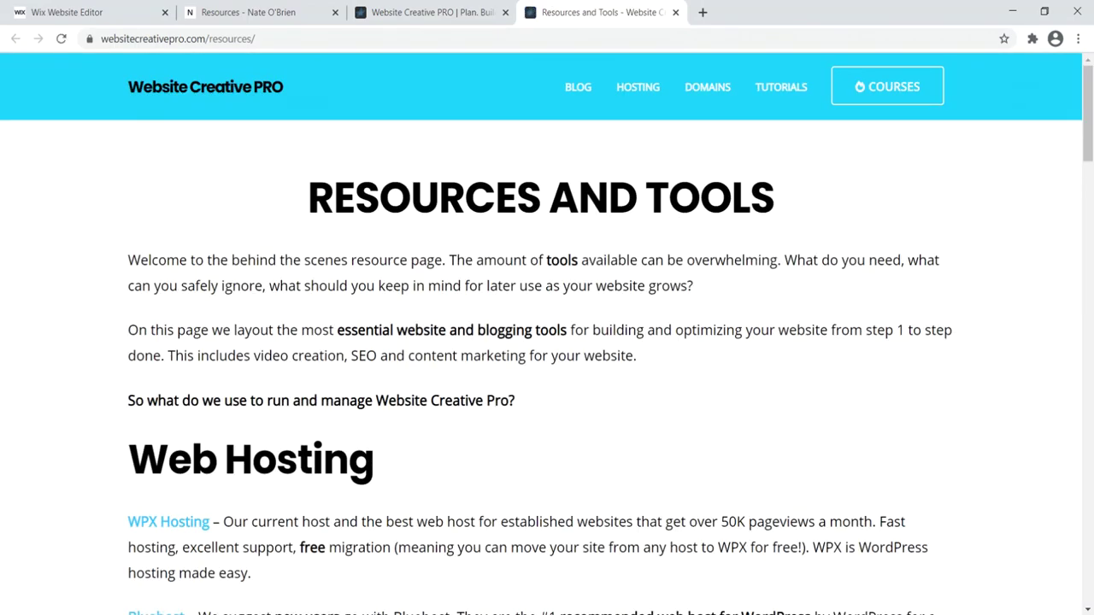
{"action": "left_click_drag", "start_coordinate": [1088, 111], "coordinate": [1091, 556]}
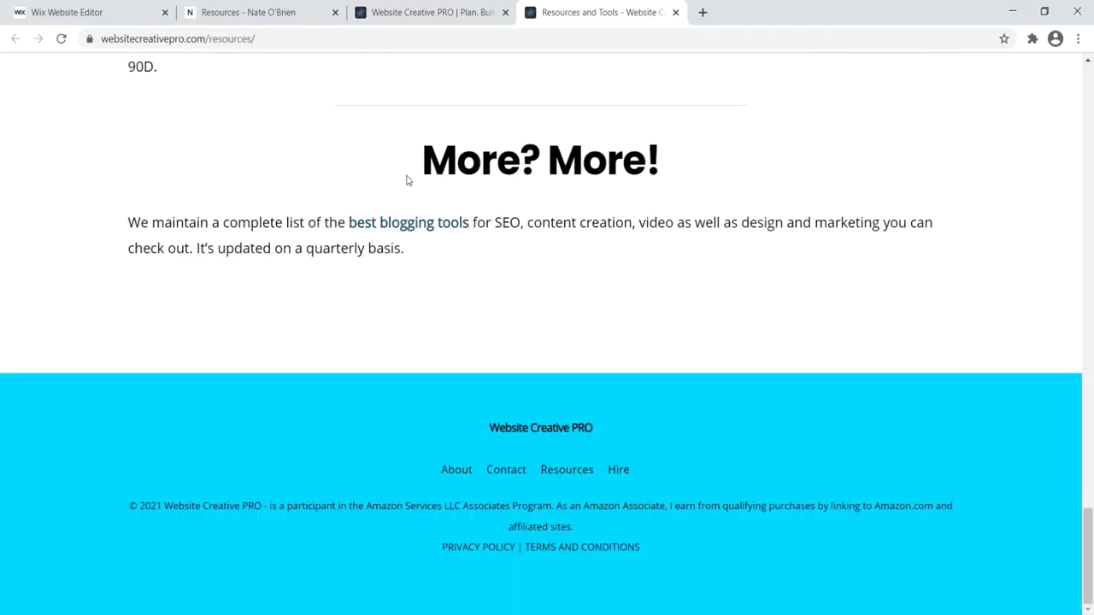
{"action": "left_click_drag", "start_coordinate": [1088, 556], "coordinate": [1088, 120]}
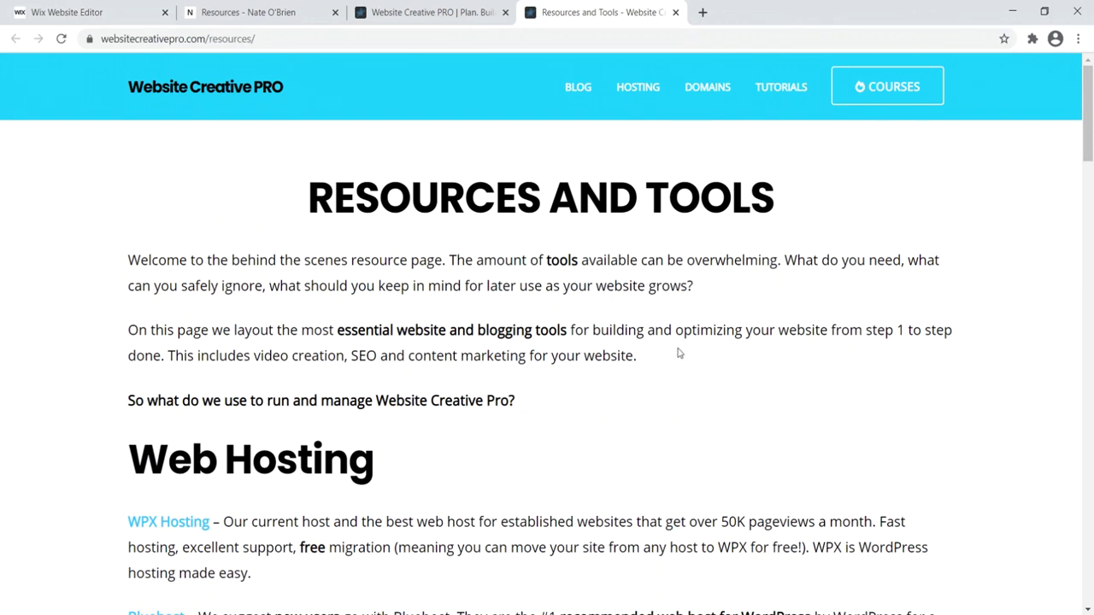
{"action": "left_click", "coordinate": [68, 12]}
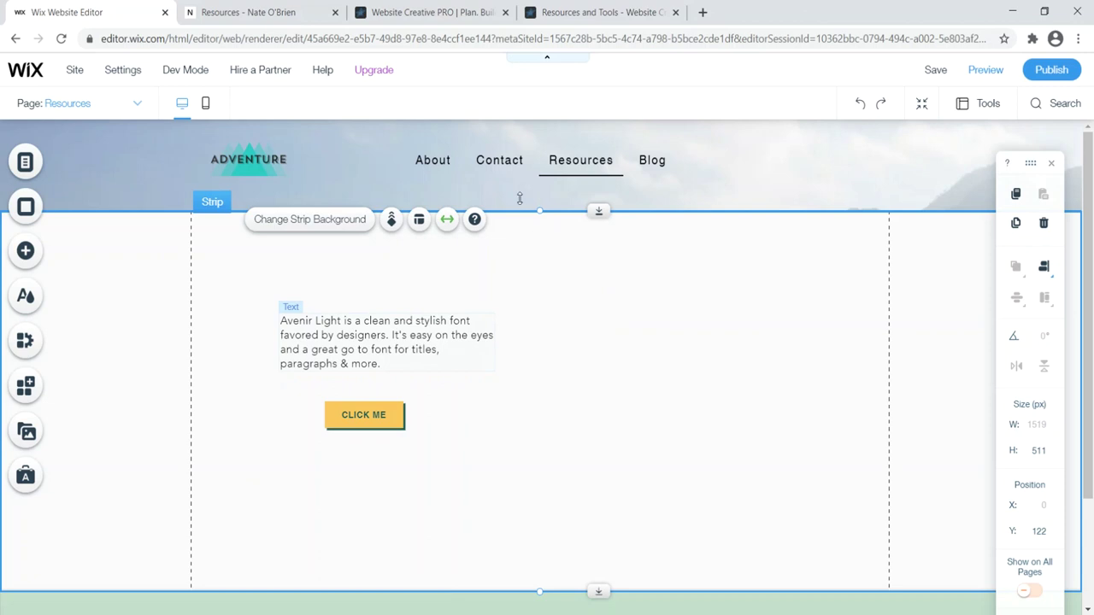
Choose Blog from the site pages list to show its All Posts feed
{"action": "scroll", "coordinate": [576, 469], "scroll_direction": "down", "scroll_amount": 2}
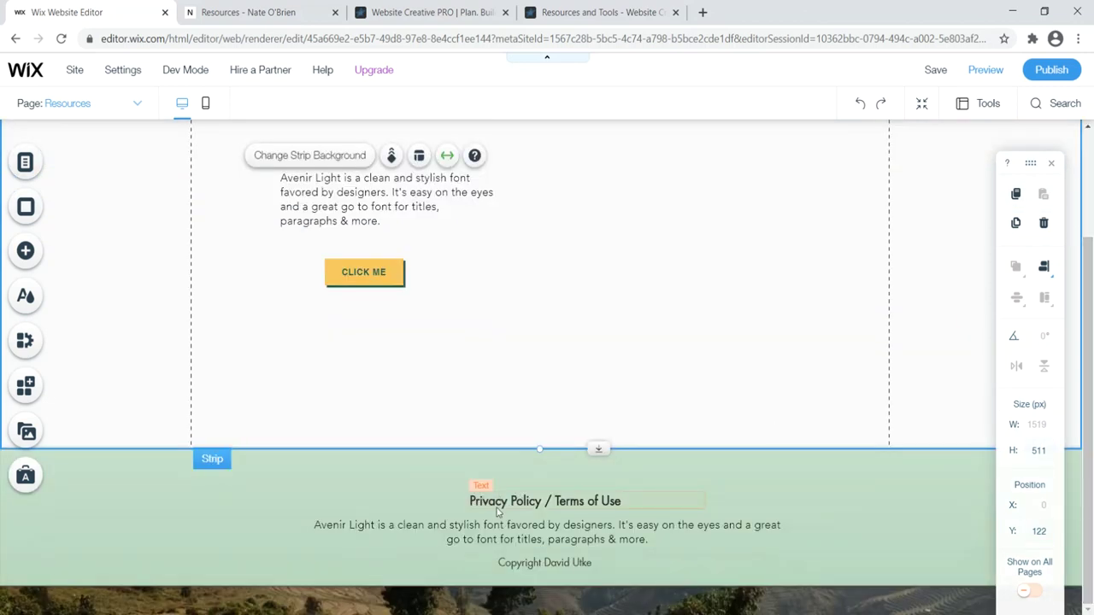
{"action": "scroll", "coordinate": [470, 327], "scroll_direction": "up", "scroll_amount": 2}
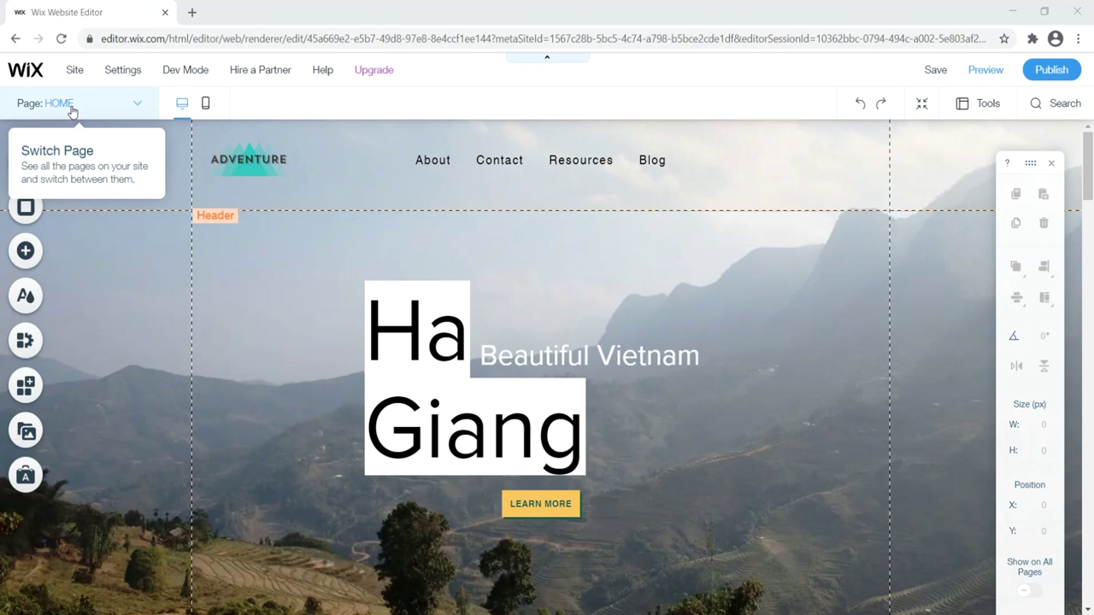
{"action": "left_click", "coordinate": [72, 110]}
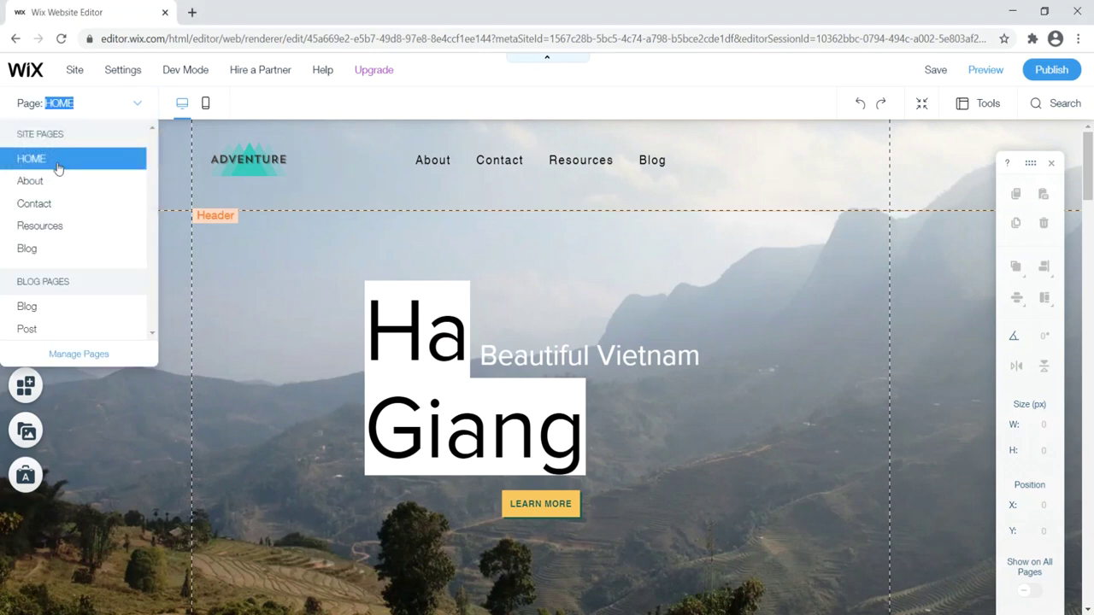
{"action": "left_click", "coordinate": [34, 248]}
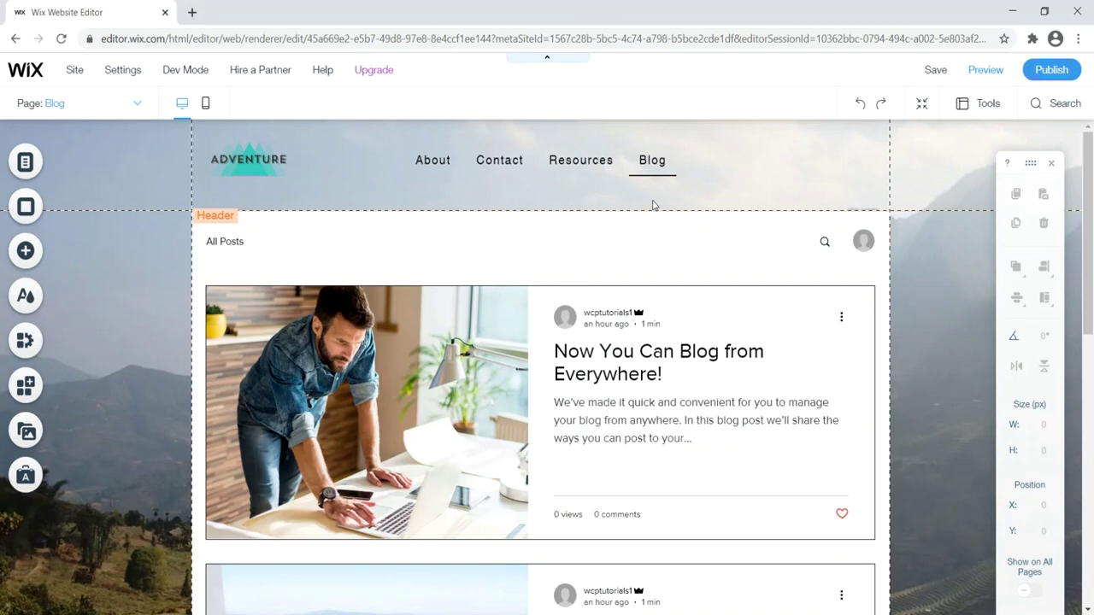
{"action": "mouse_move", "coordinate": [1088, 175]}
{"action": "left_mouse_down"}
{"action": "mouse_move", "coordinate": [1089, 479]}
{"action": "mouse_move", "coordinate": [1090, 162]}
{"action": "left_mouse_up"}
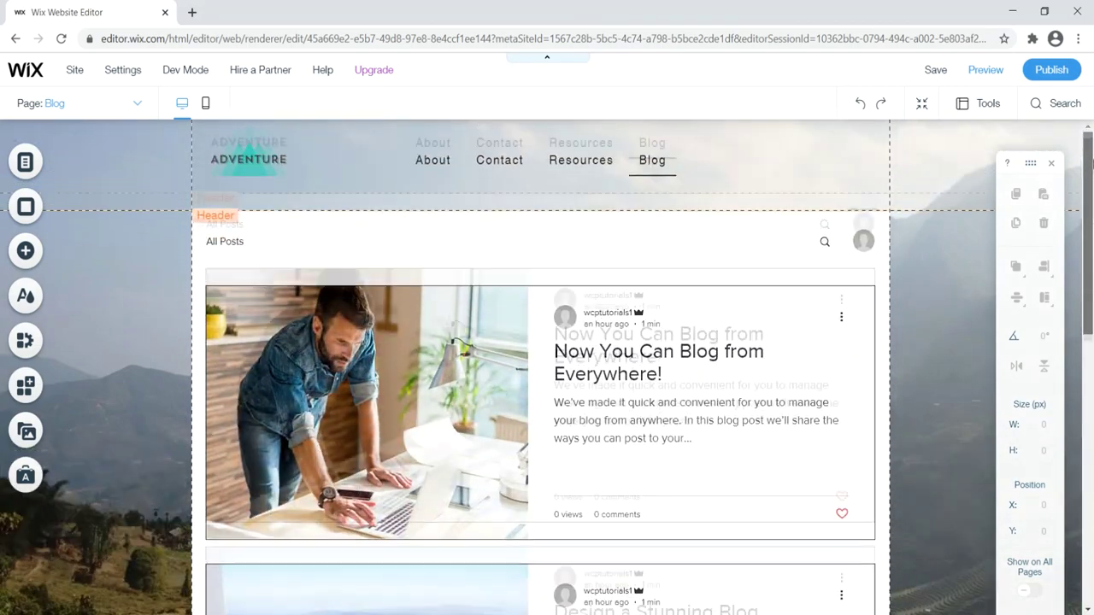
Try full-width stretching on the blog feed, keep it at 980 px, and open its settings
{"action": "left_click", "coordinate": [474, 245]}
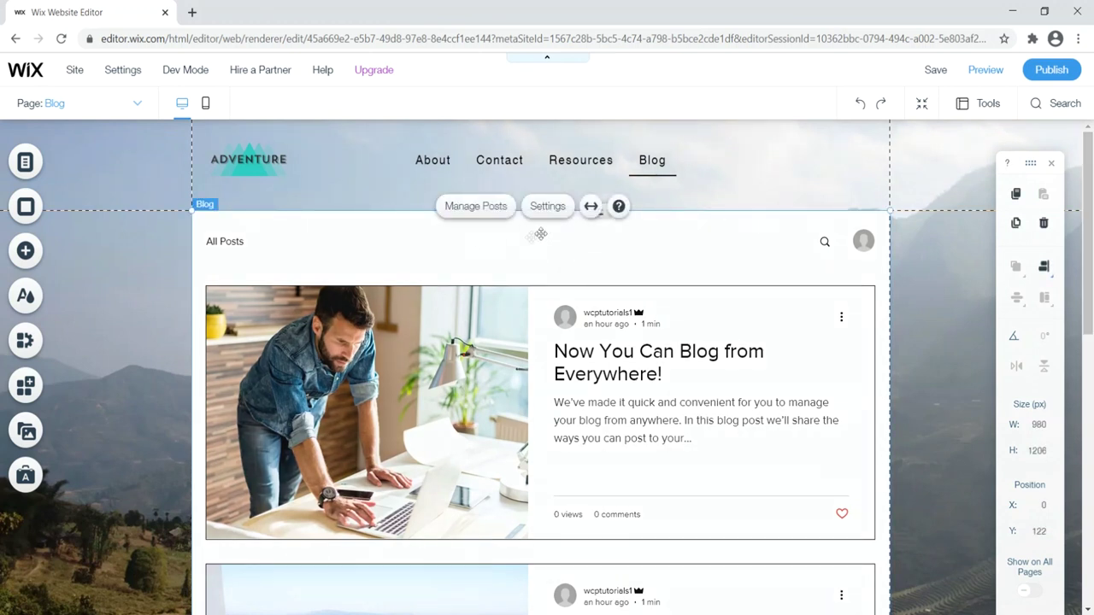
{"action": "left_click", "coordinate": [590, 206]}
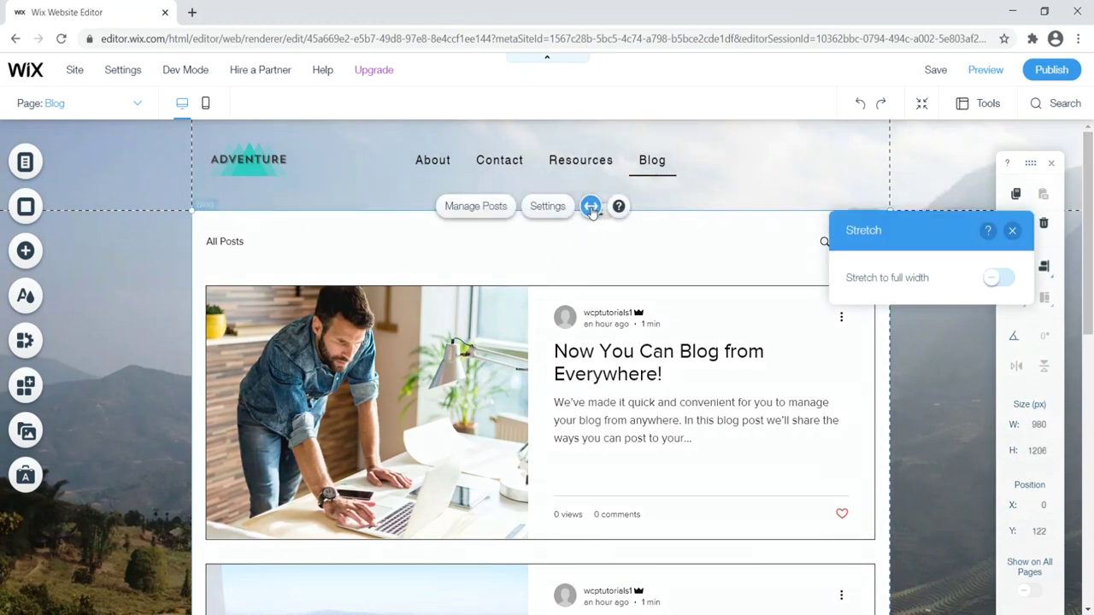
{"action": "left_click", "coordinate": [997, 279]}
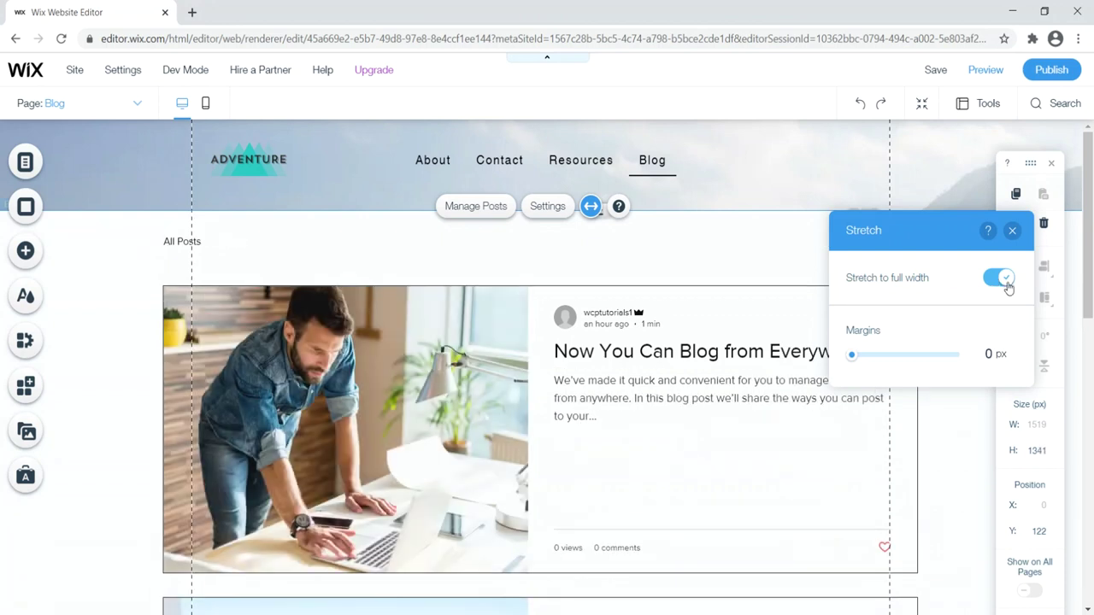
{"action": "left_click", "coordinate": [1007, 281]}
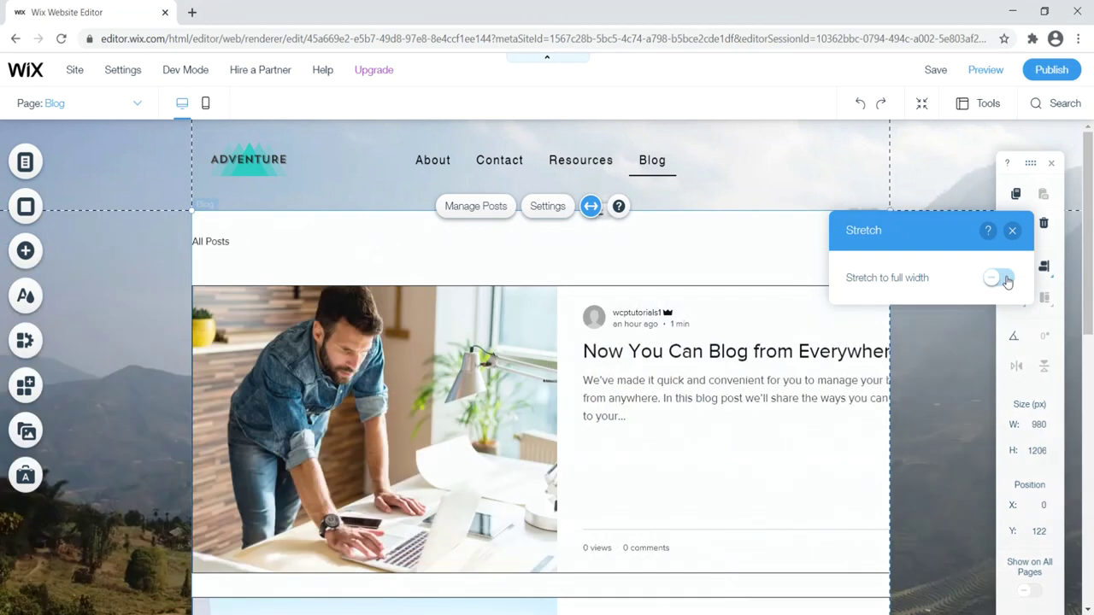
{"action": "left_click", "coordinate": [1011, 231]}
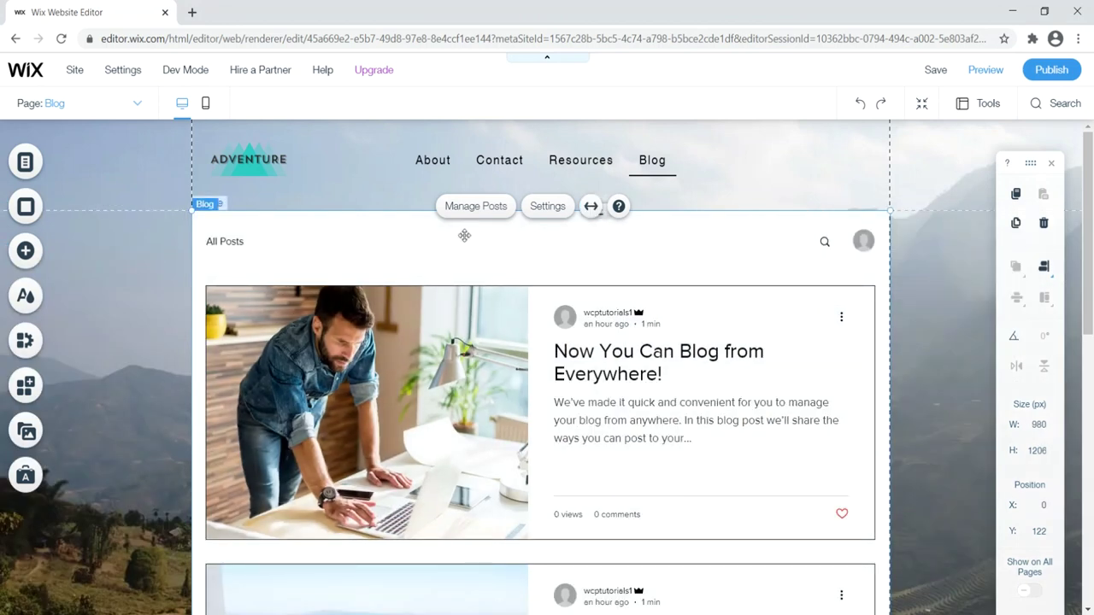
{"action": "left_click", "coordinate": [544, 212]}
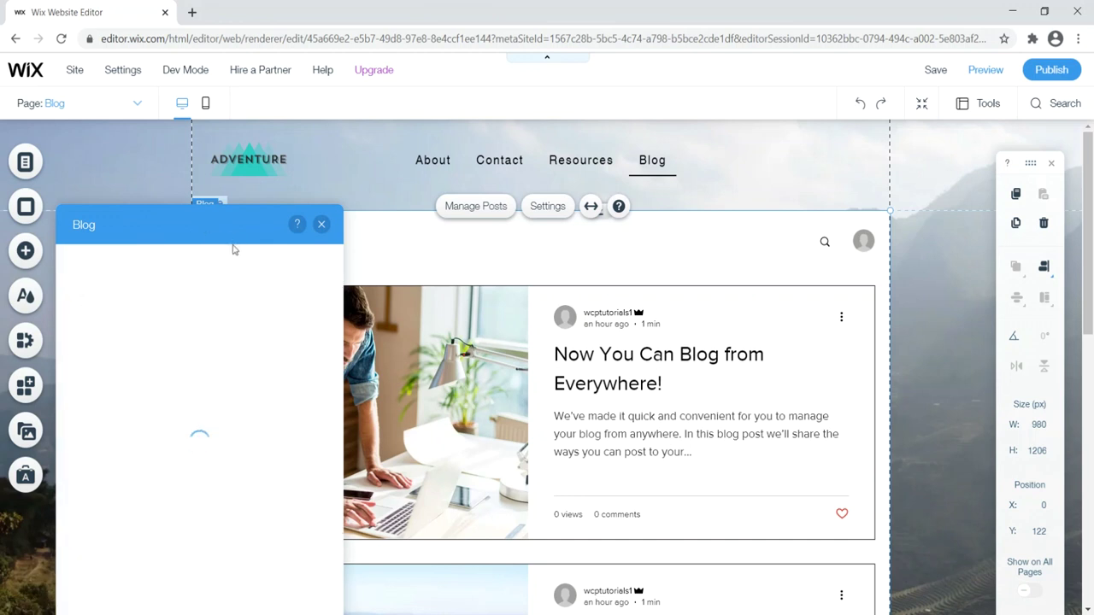
Hide the publish date and the views, comments and likes counters on feed posts
{"action": "left_click", "coordinate": [77, 295]}
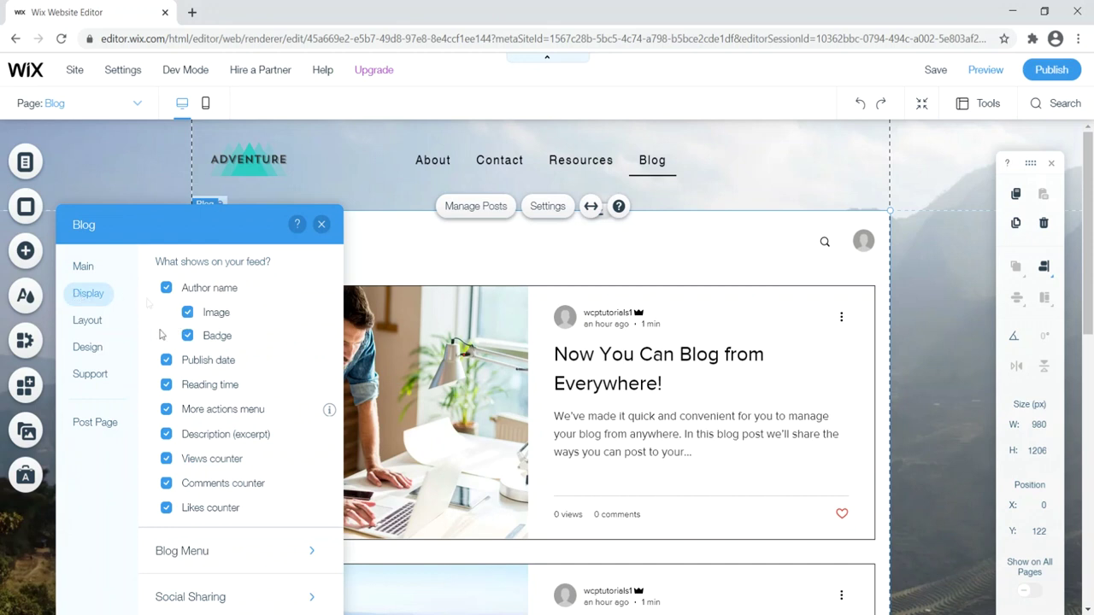
{"action": "left_click", "coordinate": [166, 361]}
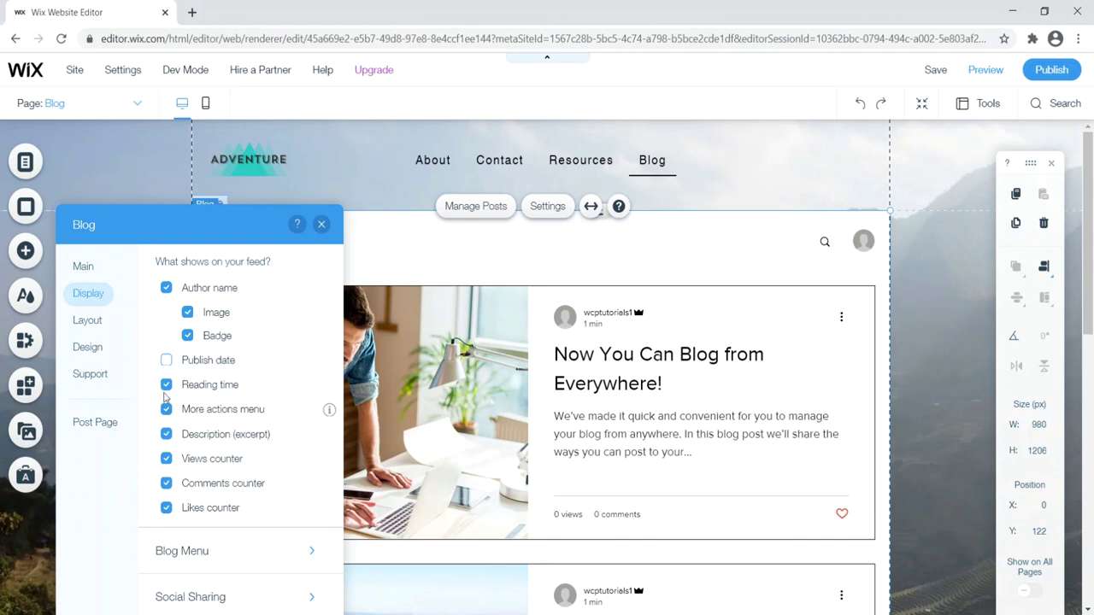
{"action": "left_click", "coordinate": [167, 461]}
{"action": "left_click", "coordinate": [167, 483]}
{"action": "left_click", "coordinate": [166, 508]}
Preview the One Column layout for the blog feed
{"action": "left_click", "coordinate": [90, 322]}
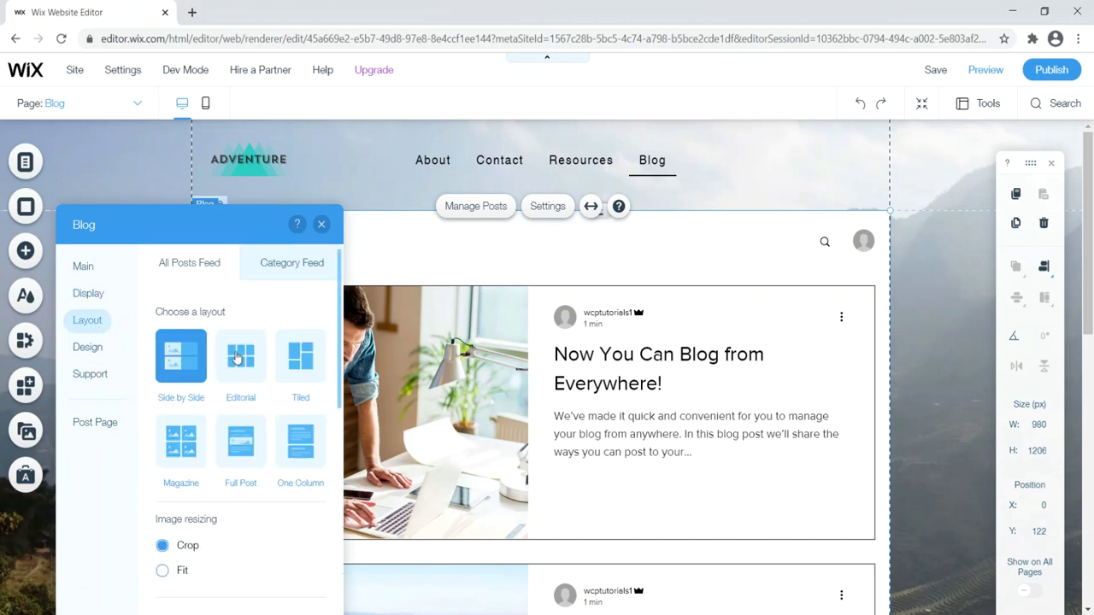
{"action": "left_click", "coordinate": [298, 457]}
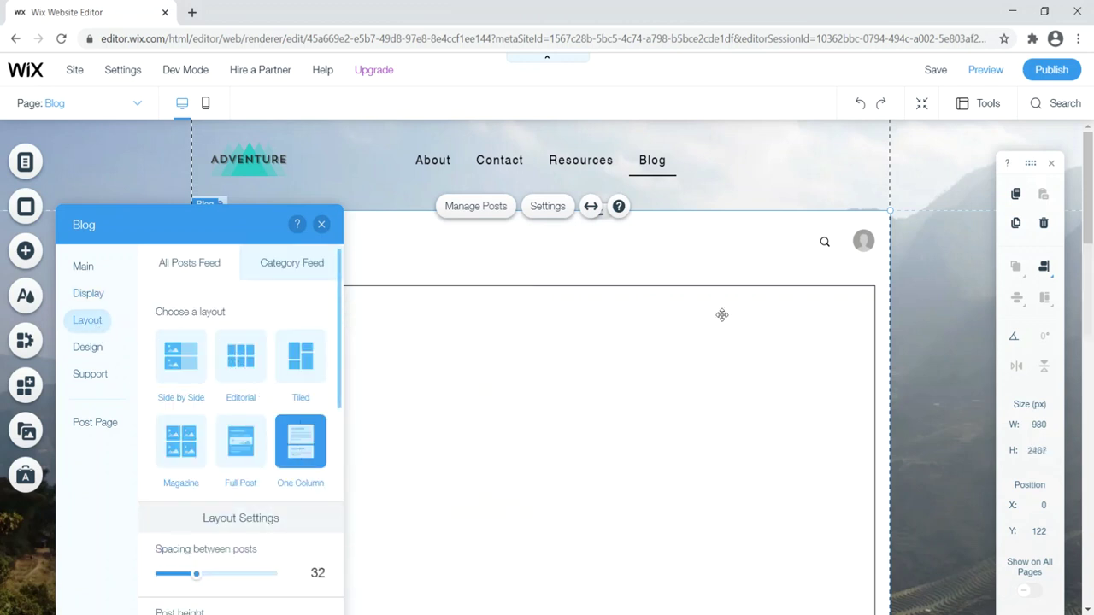
{"action": "scroll", "coordinate": [708, 309], "scroll_direction": "down", "scroll_amount": 5}
{"action": "scroll", "coordinate": [709, 309], "scroll_direction": "down", "scroll_amount": 8}
{"action": "scroll", "coordinate": [402, 377], "scroll_direction": "up", "scroll_amount": 5}
{"action": "scroll", "coordinate": [223, 534], "scroll_direction": "down", "scroll_amount": 4}
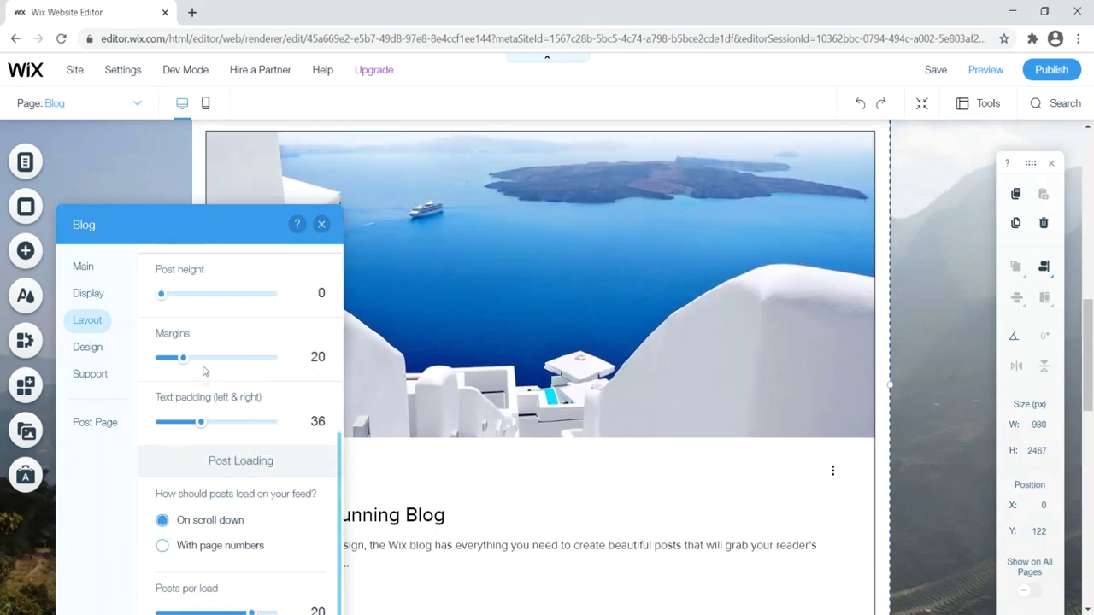
{"action": "scroll", "coordinate": [183, 342], "scroll_direction": "up", "scroll_amount": 4}
{"action": "scroll", "coordinate": [679, 313], "scroll_direction": "up", "scroll_amount": 3}
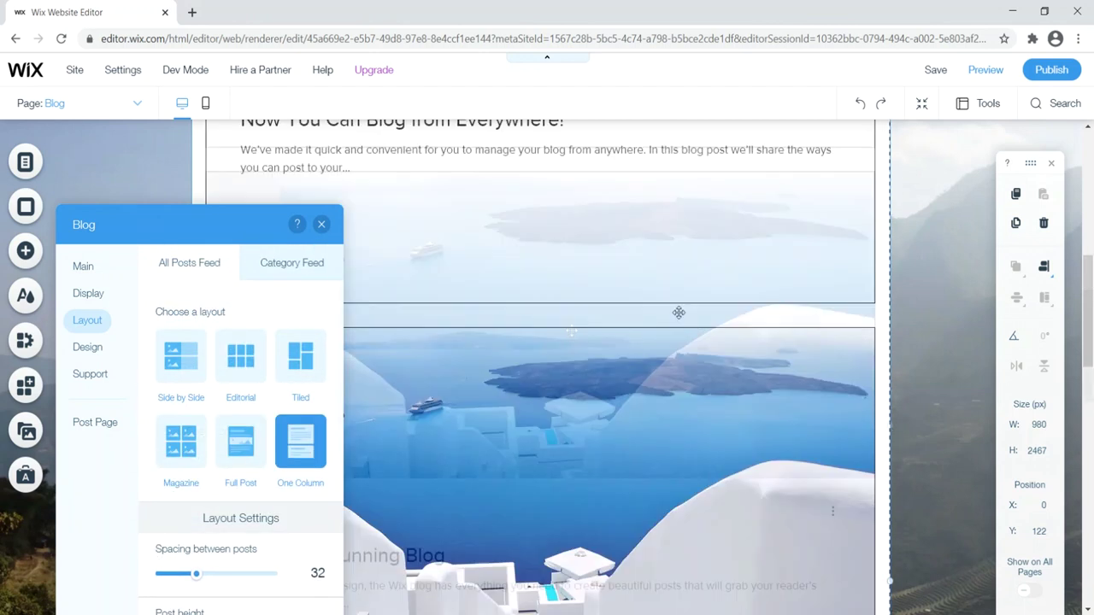
{"action": "scroll", "coordinate": [679, 312], "scroll_direction": "up", "scroll_amount": 4}
Try the Tiled and Editorial layouts, then keep Side by Side and close the settings
{"action": "left_click", "coordinate": [299, 363]}
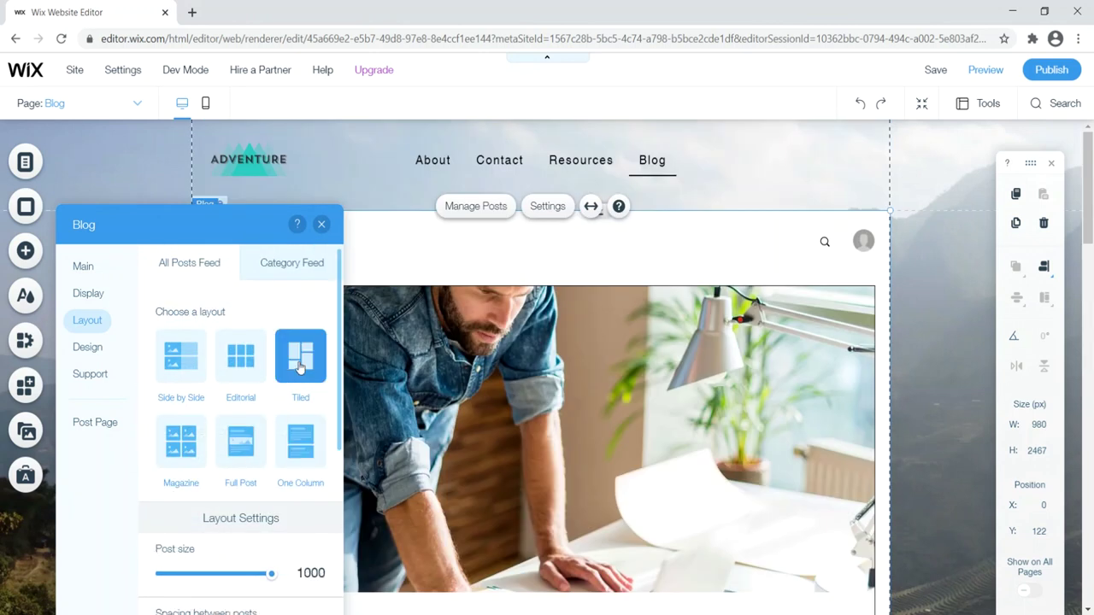
{"action": "left_click", "coordinate": [256, 363]}
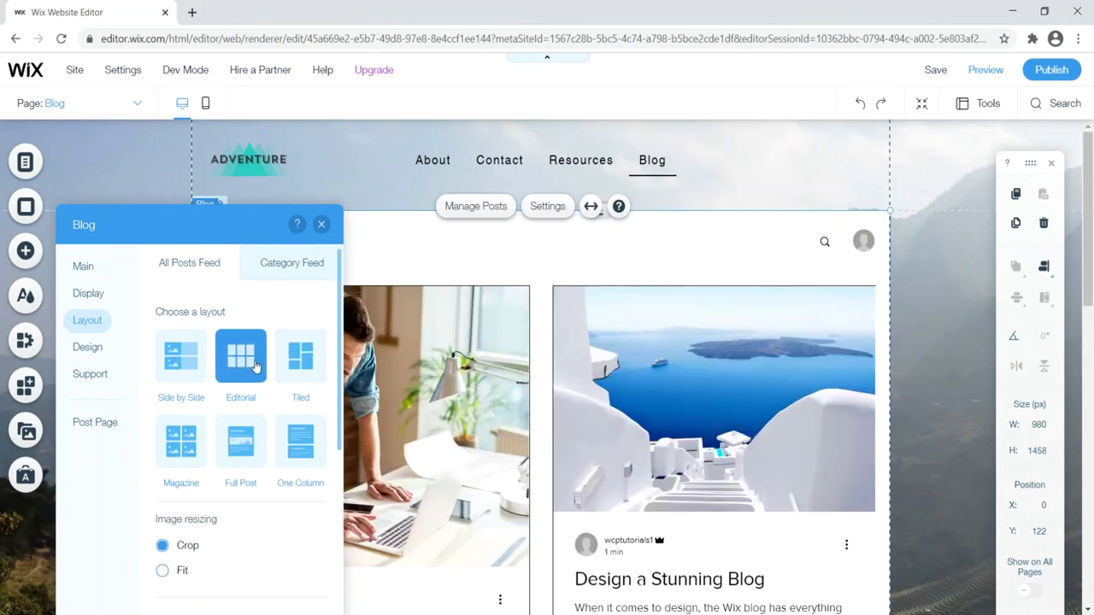
{"action": "scroll", "coordinate": [407, 343], "scroll_direction": "down", "scroll_amount": 2}
{"action": "scroll", "coordinate": [407, 344], "scroll_direction": "down", "scroll_amount": 2}
{"action": "left_click", "coordinate": [180, 354]}
{"action": "scroll", "coordinate": [636, 276], "scroll_direction": "up", "scroll_amount": 3}
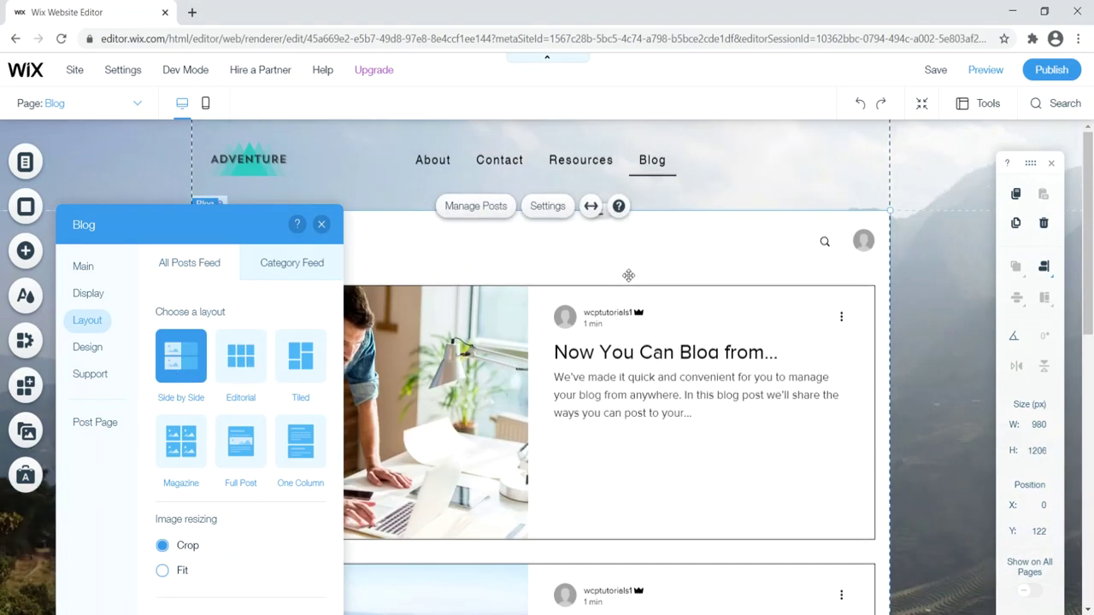
{"action": "scroll", "coordinate": [432, 365], "scroll_direction": "down", "scroll_amount": 4}
{"action": "scroll", "coordinate": [420, 391], "scroll_direction": "down", "scroll_amount": 2}
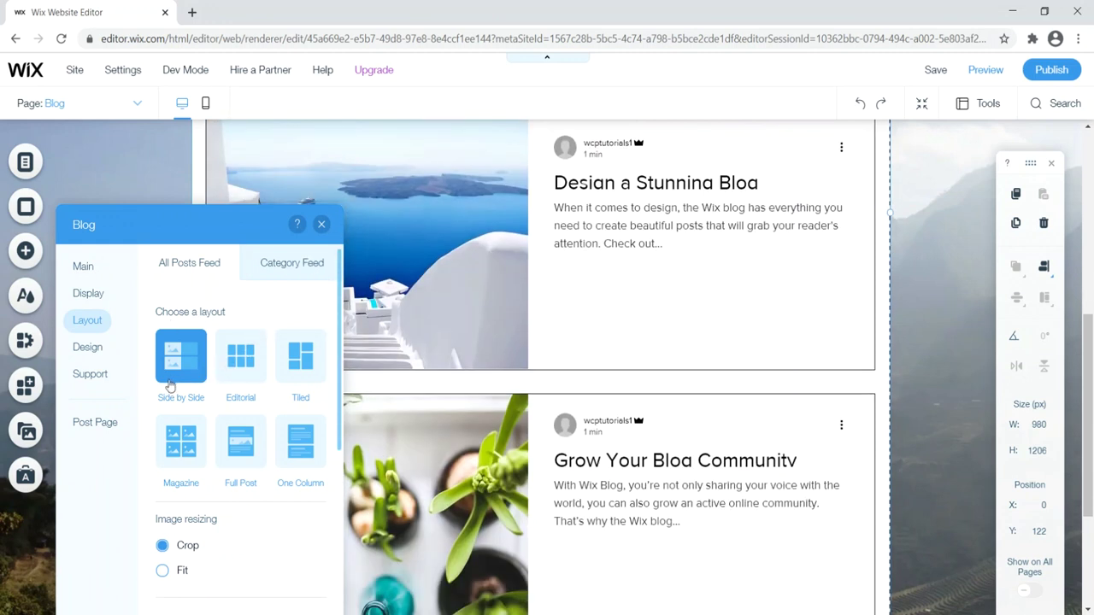
{"action": "left_click", "coordinate": [321, 224]}
{"action": "scroll", "coordinate": [480, 329], "scroll_direction": "up", "scroll_amount": 5}
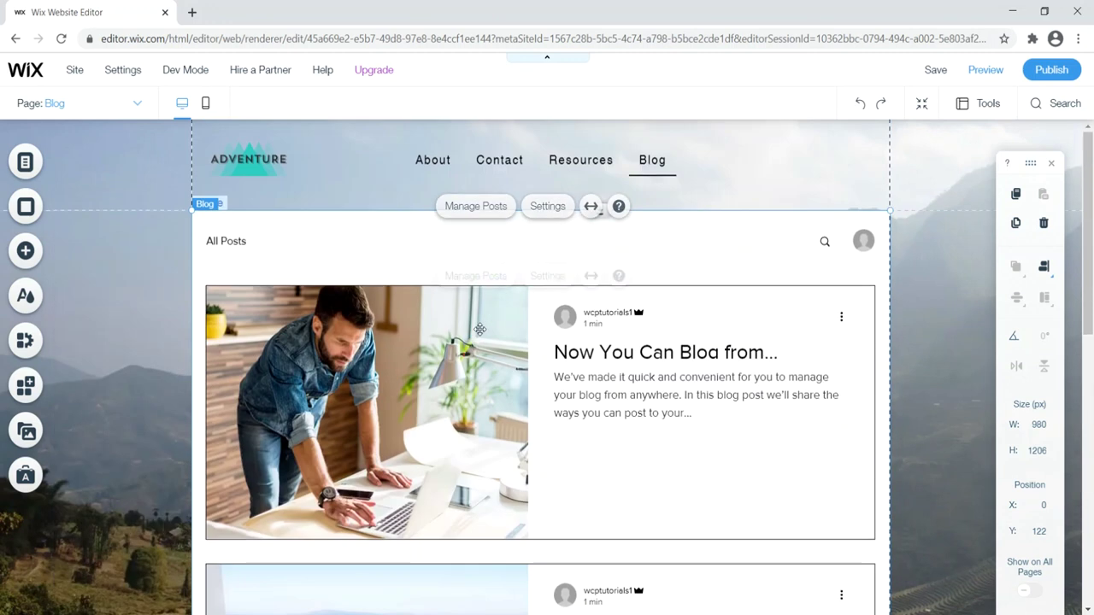
{"action": "left_click", "coordinate": [986, 73]}
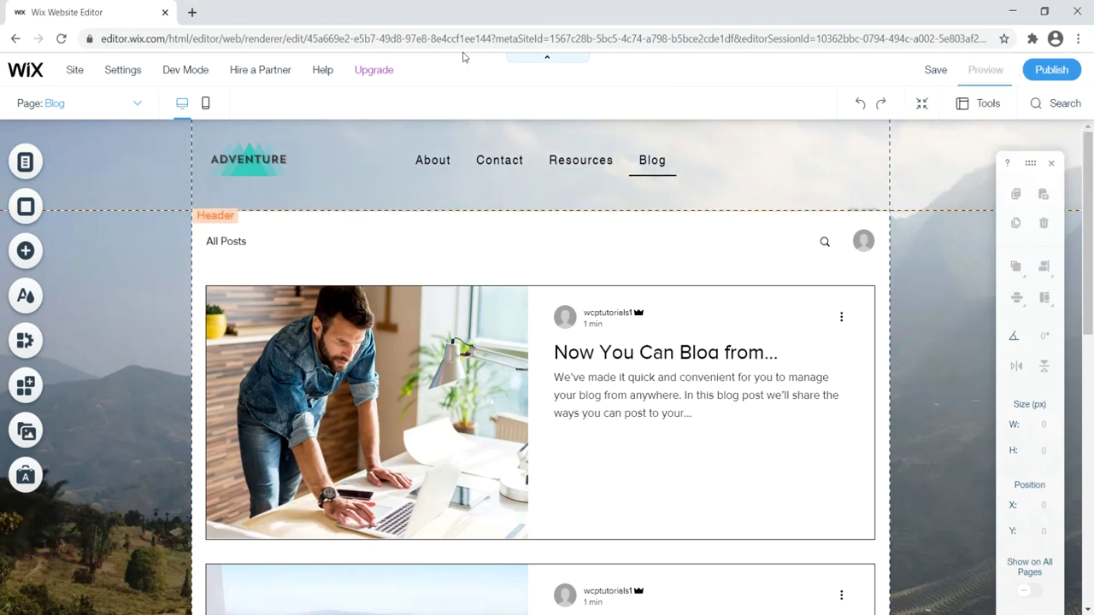
{"action": "scroll", "coordinate": [1093, 257], "scroll_direction": "down", "scroll_amount": 2}
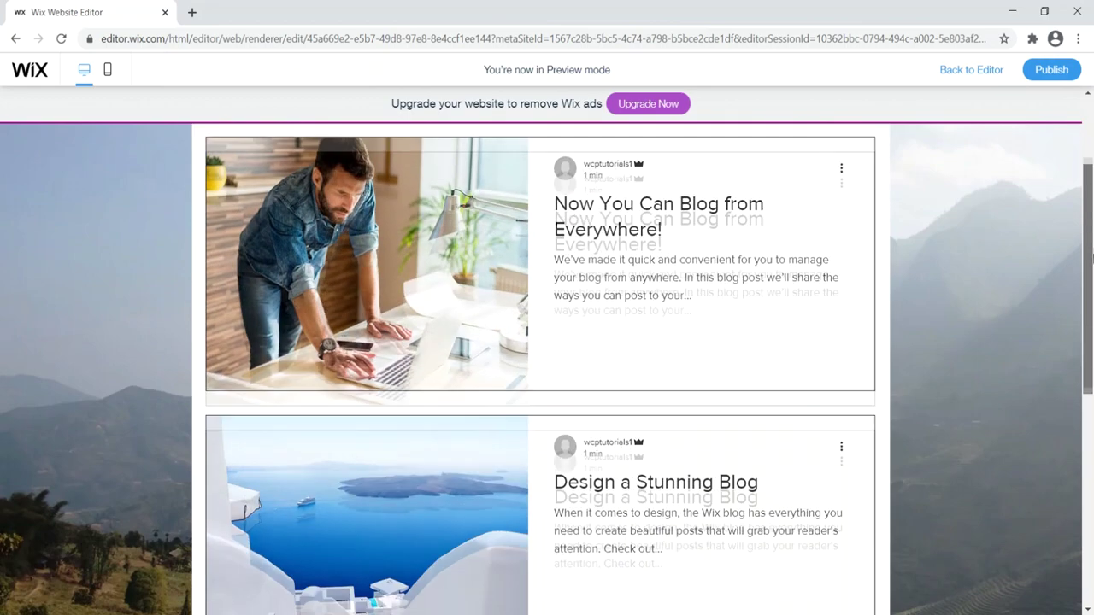
{"action": "scroll", "coordinate": [1093, 257], "scroll_direction": "down", "scroll_amount": 5}
{"action": "scroll", "coordinate": [1058, 358], "scroll_direction": "up", "scroll_amount": 8}
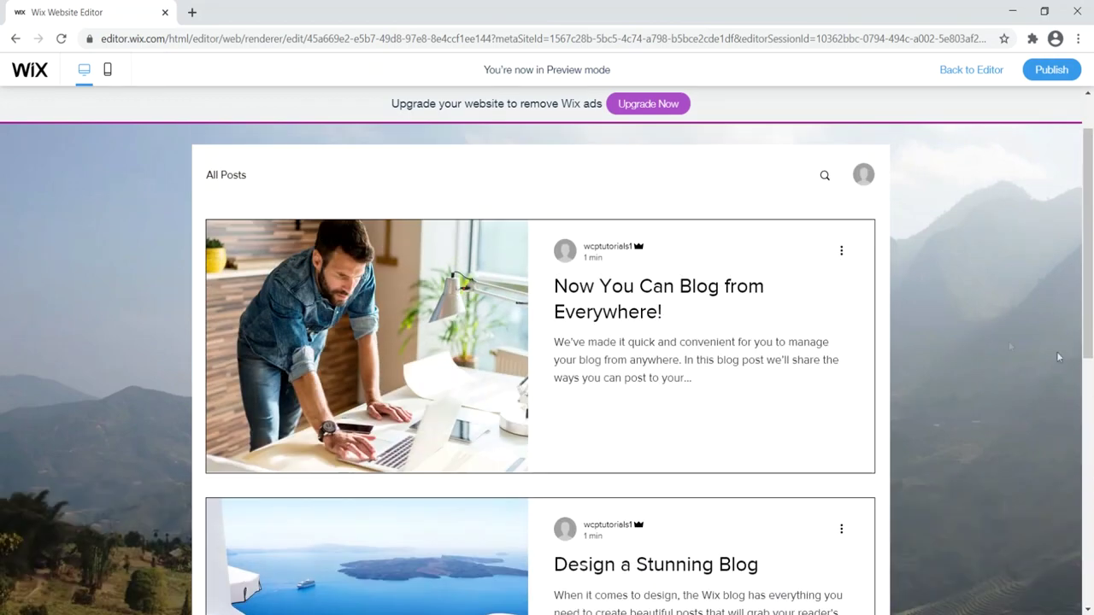
{"action": "scroll", "coordinate": [1091, 162], "scroll_direction": "up", "scroll_amount": 1}
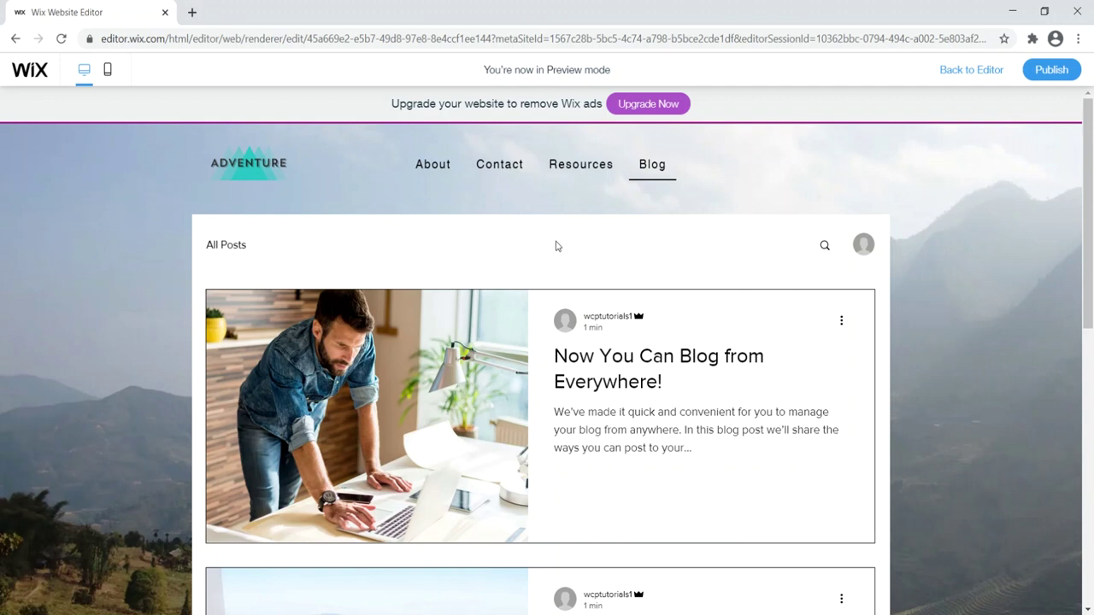
{"action": "left_click", "coordinate": [969, 72]}
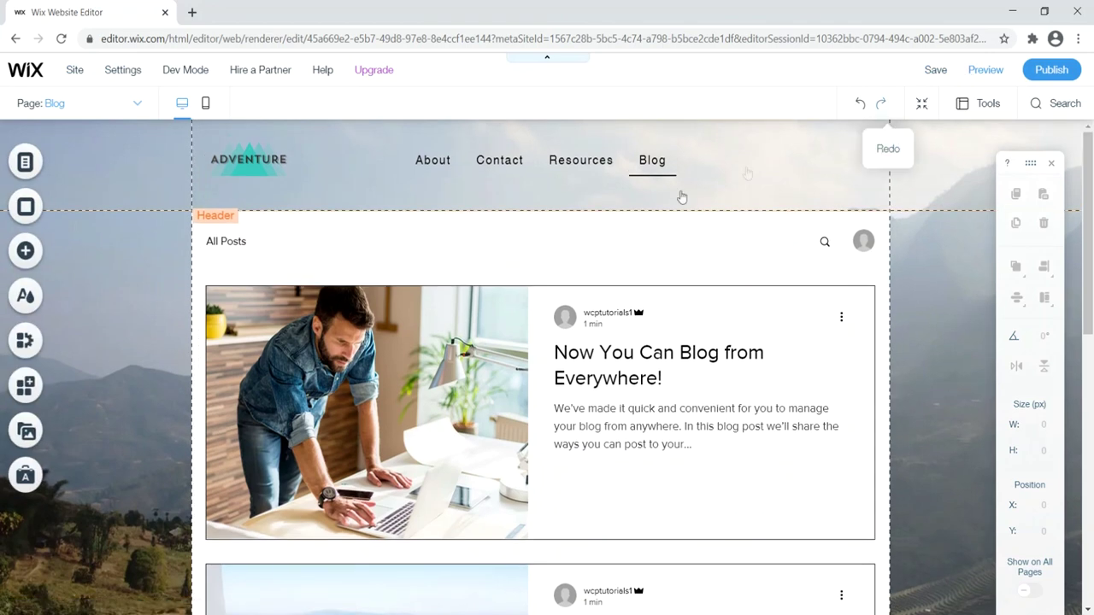
Move the blog feed down and place a Heading 1 text box above it
{"action": "left_click", "coordinate": [501, 261]}
{"action": "left_click_drag", "start_coordinate": [501, 256], "coordinate": [489, 417]}
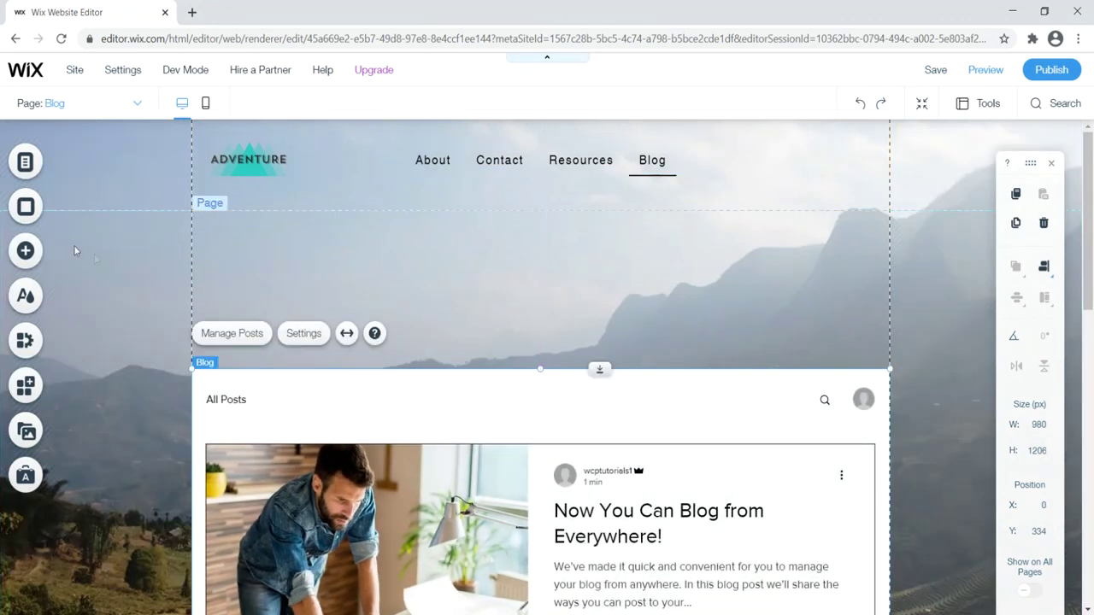
{"action": "left_click", "coordinate": [26, 251]}
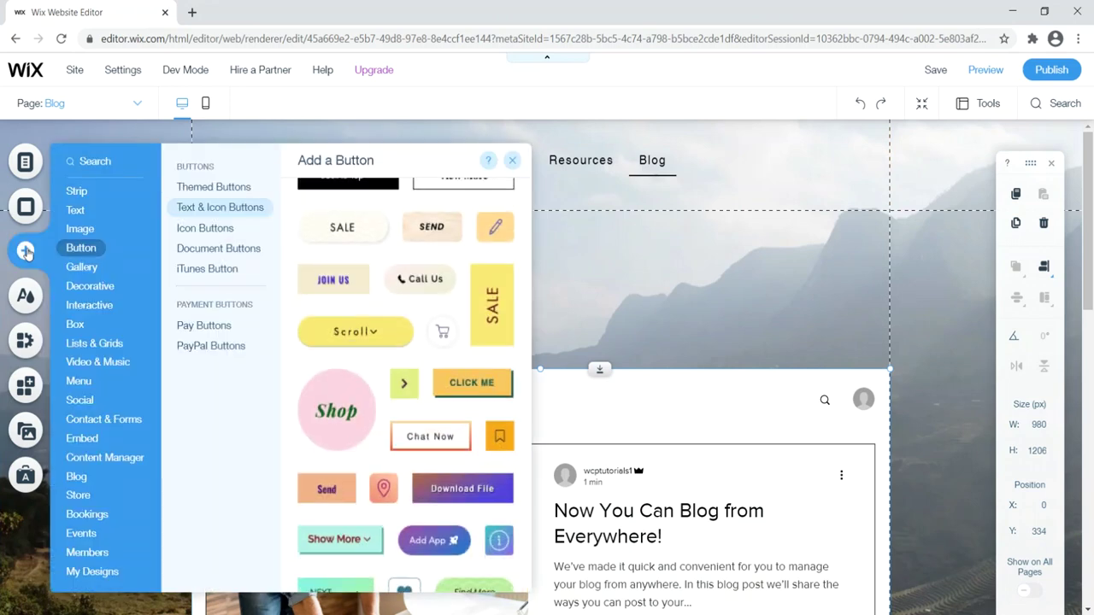
{"action": "left_click", "coordinate": [78, 210]}
{"action": "left_click", "coordinate": [189, 183]}
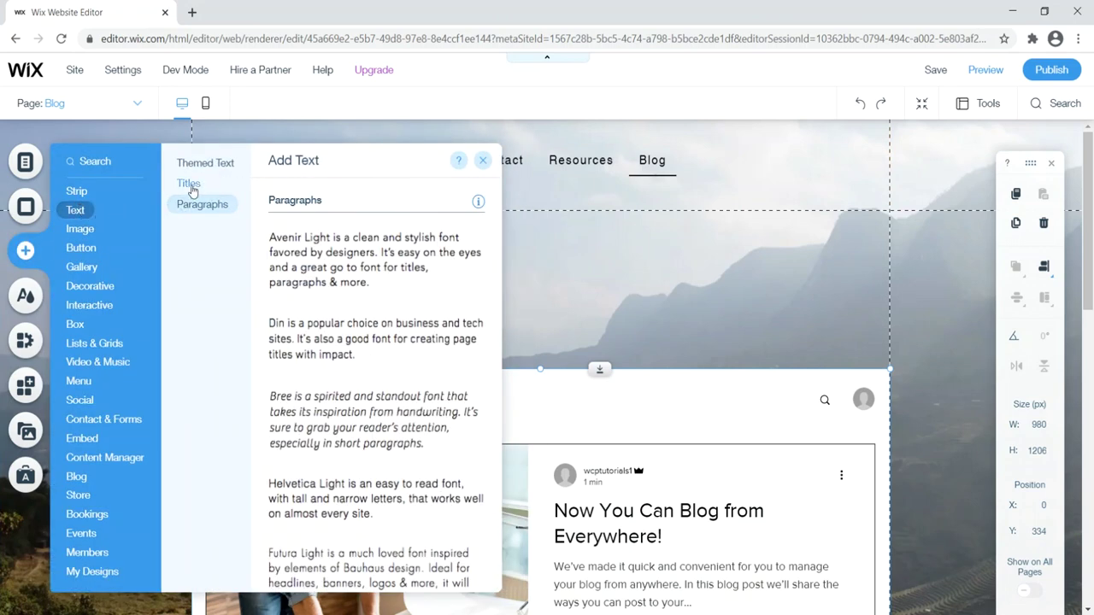
{"action": "left_click", "coordinate": [192, 168]}
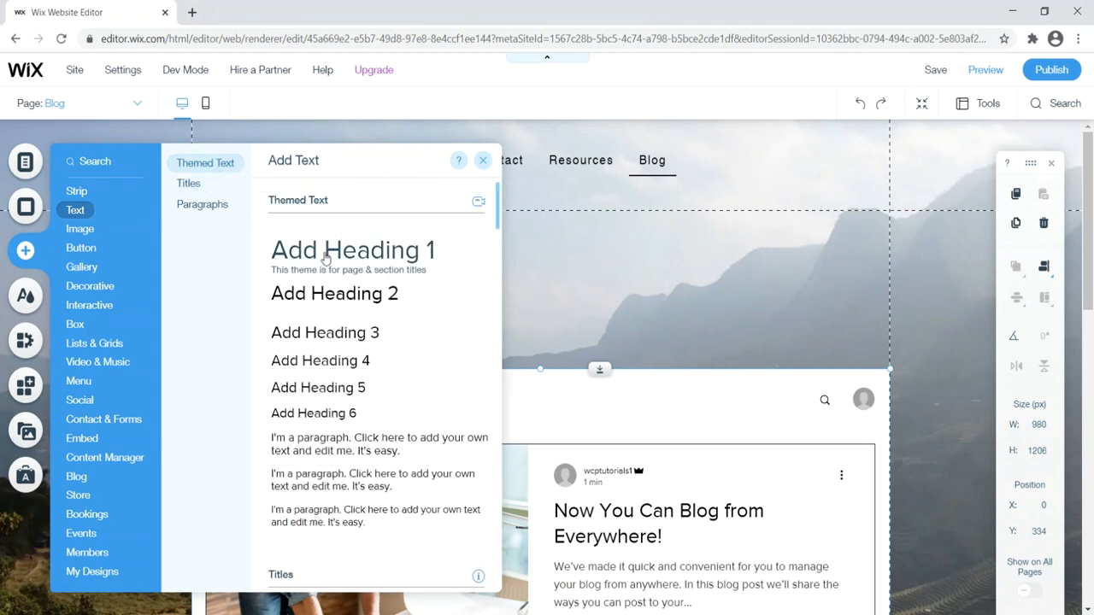
{"action": "left_click", "coordinate": [325, 258]}
{"action": "left_click_drag", "start_coordinate": [505, 365], "coordinate": [508, 258]}
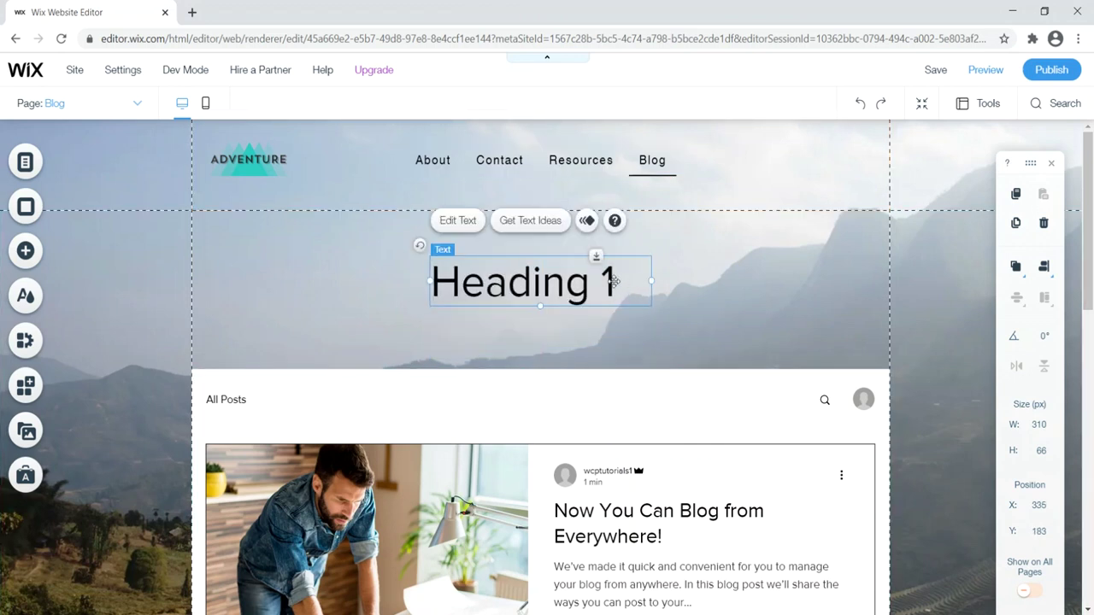
Type BLOG into the heading, make it bold, and narrow and centre the text box
{"action": "double_click", "coordinate": [614, 282]}
{"action": "type", "text": "BLOG"}
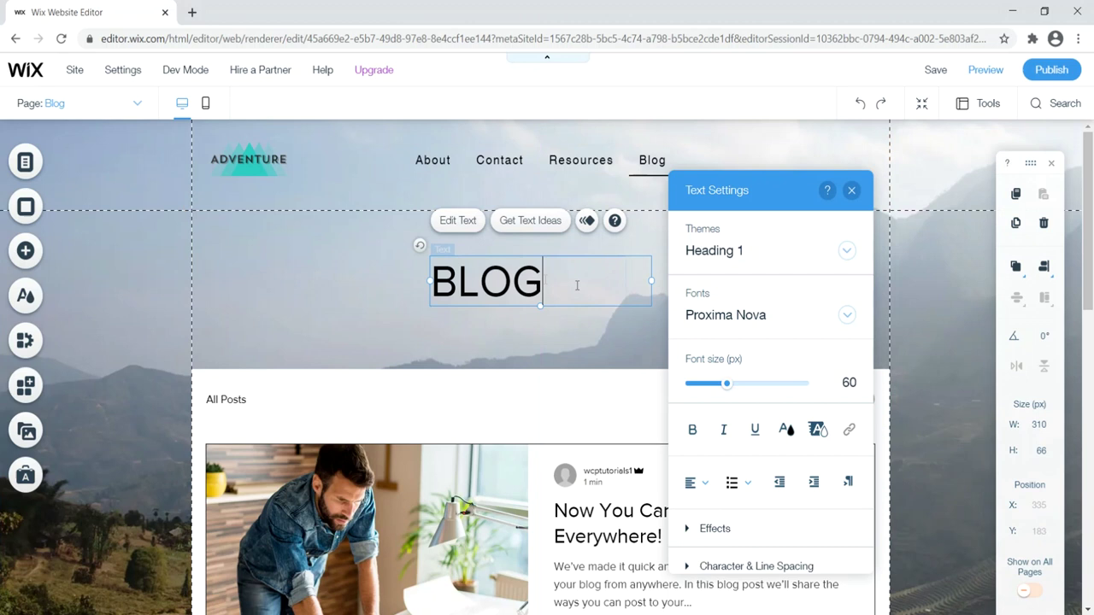
{"action": "key", "text": "ctrl+a"}
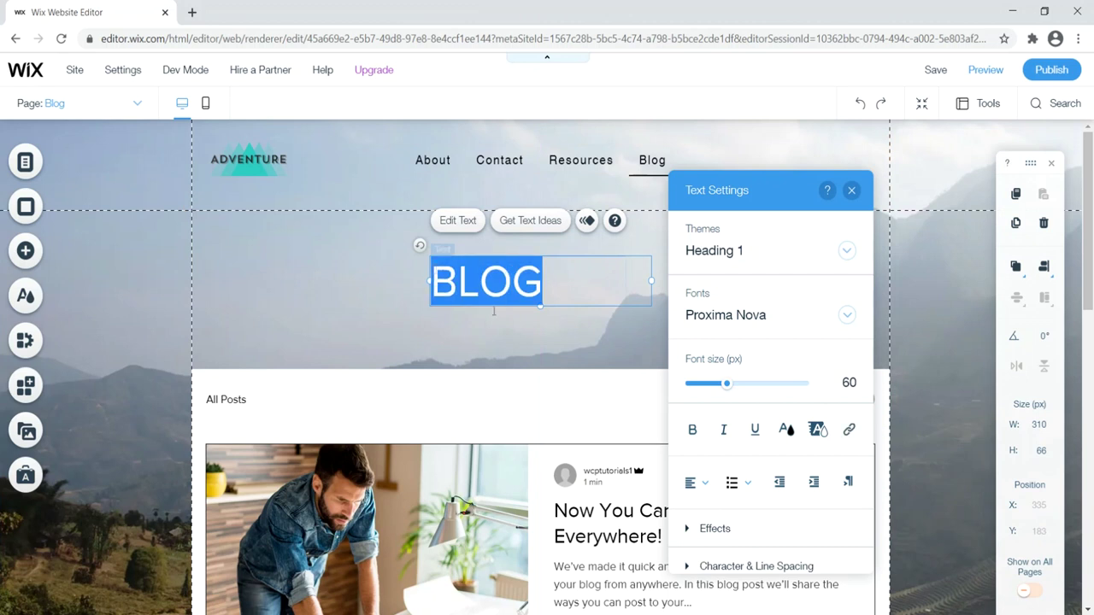
{"action": "left_click", "coordinate": [692, 430]}
{"action": "left_click", "coordinate": [851, 190]}
{"action": "left_click_drag", "start_coordinate": [657, 285], "coordinate": [544, 278]}
Move the blog feed back up to Y 296, just under the BLOG heading
{"action": "left_click", "coordinate": [435, 283]}
{"action": "left_click_drag", "start_coordinate": [449, 391], "coordinate": [450, 354]}
{"action": "left_click", "coordinate": [415, 273]}
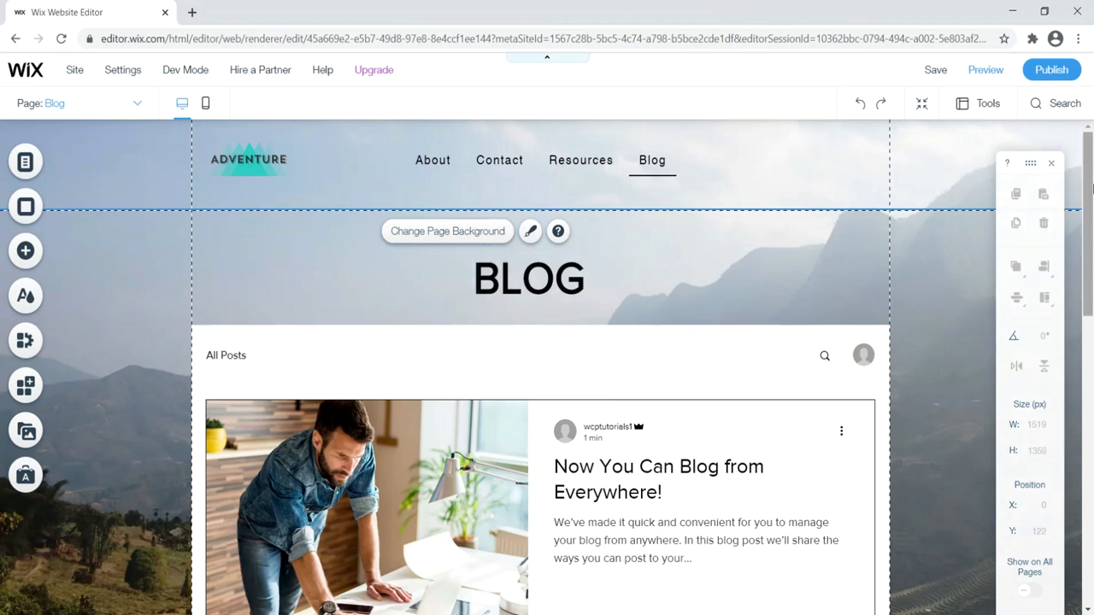
After previewing, raise the BLOG heading and move the post feed up to Y 225
{"action": "left_click", "coordinate": [979, 73]}
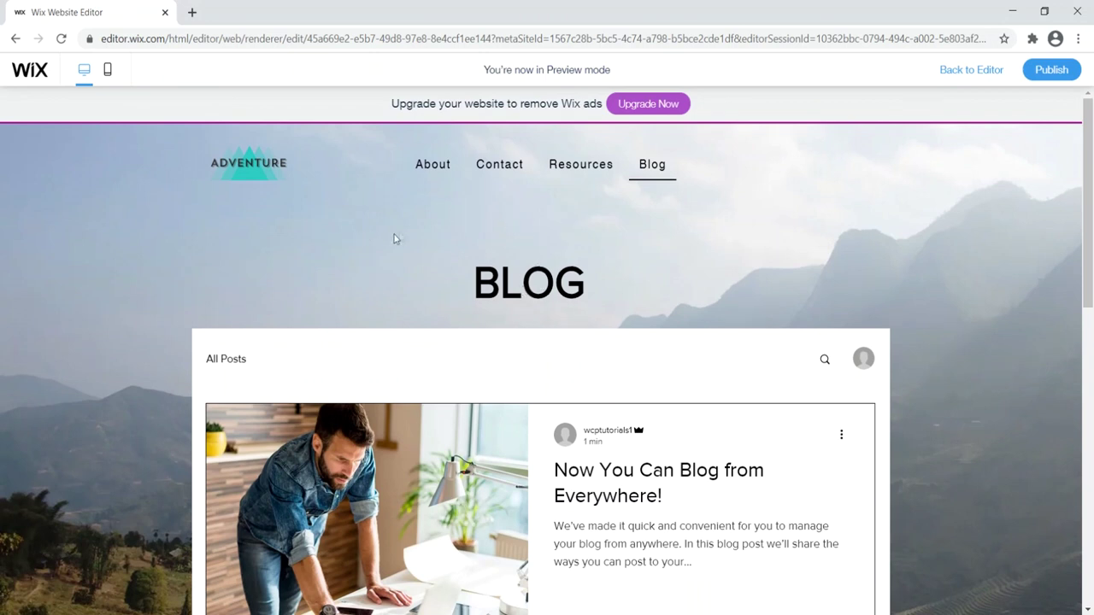
{"action": "left_click", "coordinate": [963, 76]}
{"action": "left_click_drag", "start_coordinate": [538, 280], "coordinate": [539, 252]}
{"action": "left_click_drag", "start_coordinate": [515, 349], "coordinate": [513, 322]}
{"action": "left_click", "coordinate": [293, 258]}
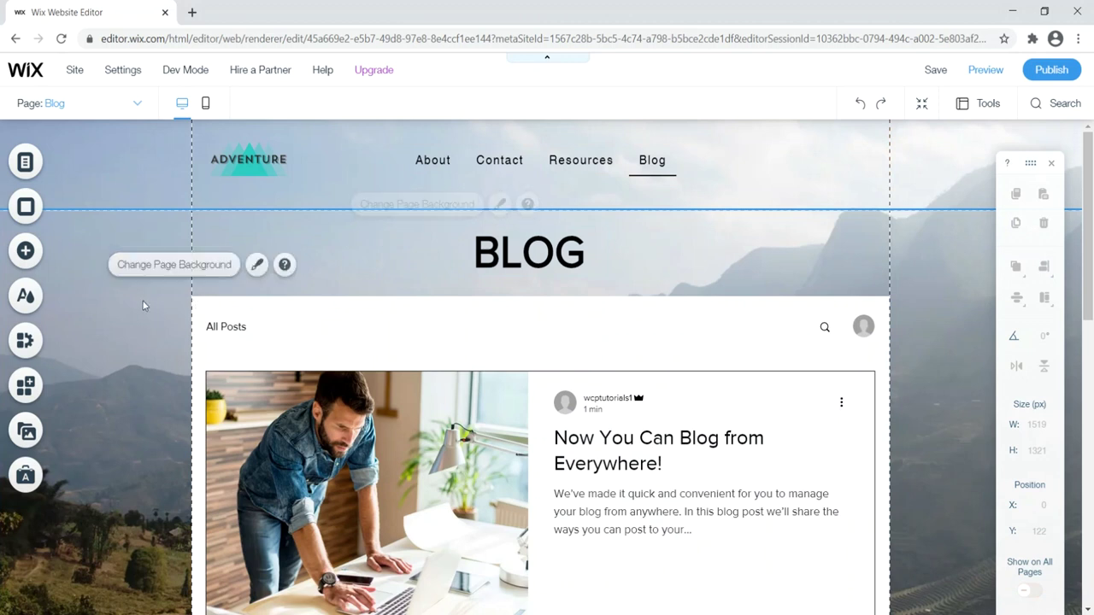
{"action": "left_click_drag", "start_coordinate": [527, 245], "coordinate": [529, 240]}
{"action": "left_click_drag", "start_coordinate": [528, 240], "coordinate": [528, 240]}
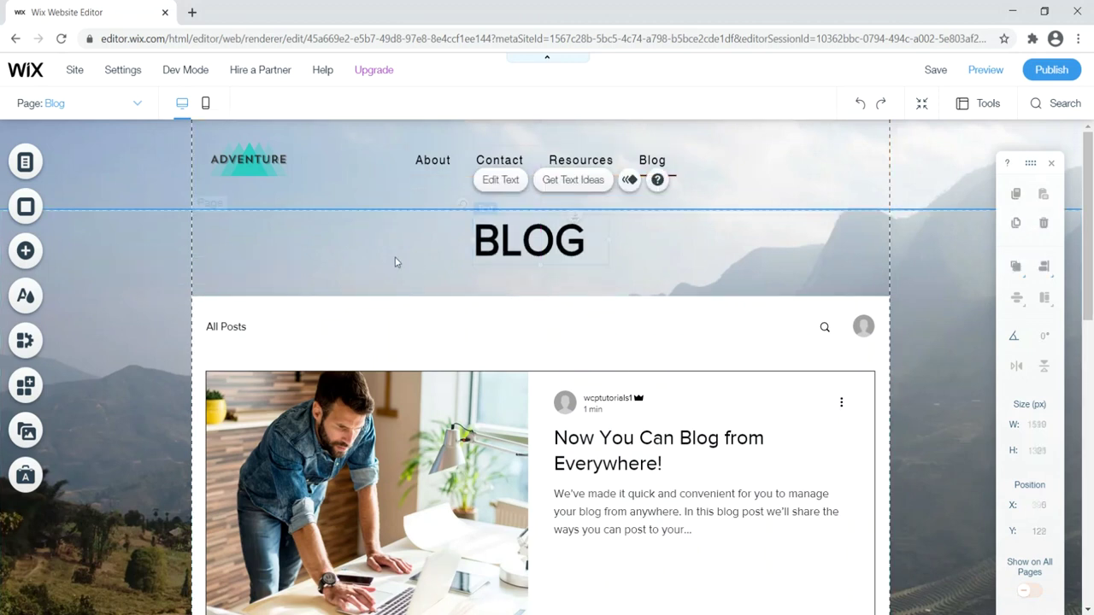
{"action": "left_click_drag", "start_coordinate": [451, 318], "coordinate": [454, 313]}
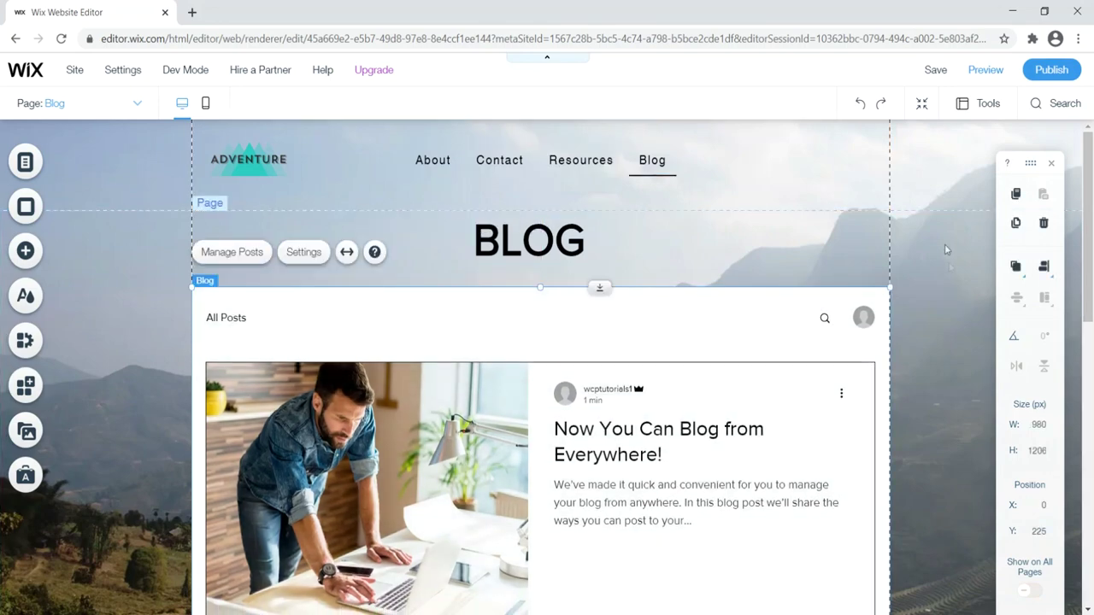
Open the blog feed settings, check the Design and Support sections, and close the panel
{"action": "scroll", "coordinate": [1090, 526], "scroll_direction": "down", "scroll_amount": 5}
{"action": "scroll", "coordinate": [1089, 526], "scroll_direction": "down", "scroll_amount": 3}
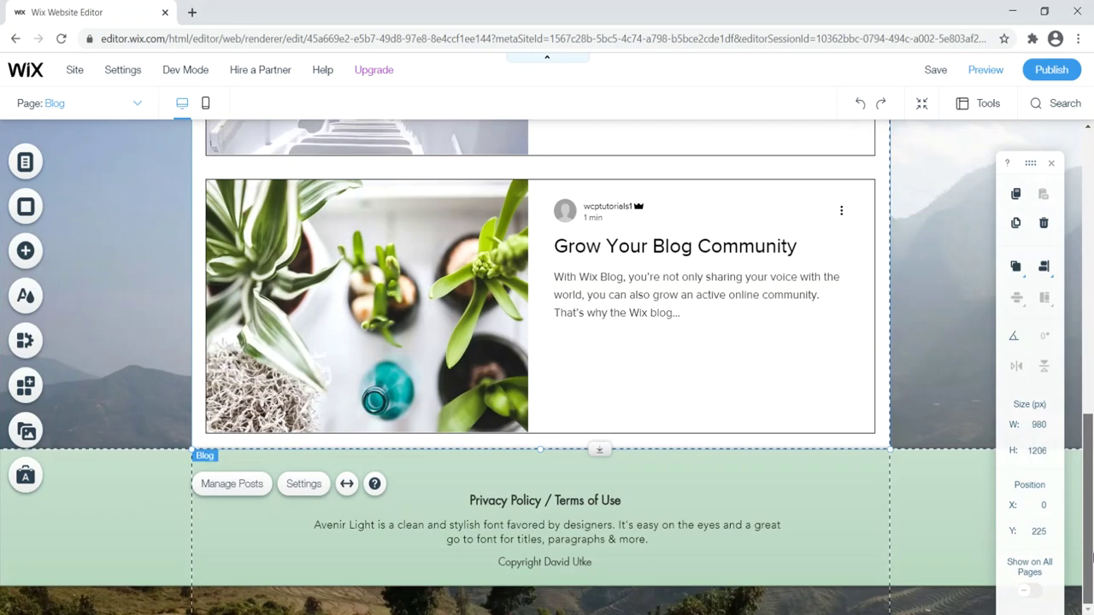
{"action": "scroll", "coordinate": [1091, 485], "scroll_direction": "up", "scroll_amount": 8}
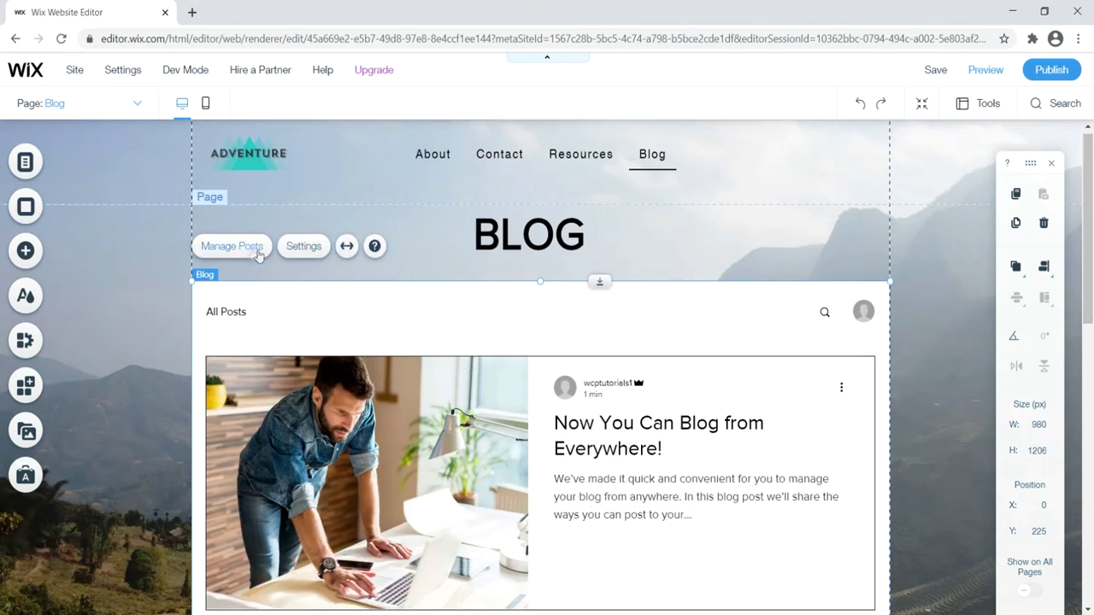
{"action": "left_click", "coordinate": [294, 251]}
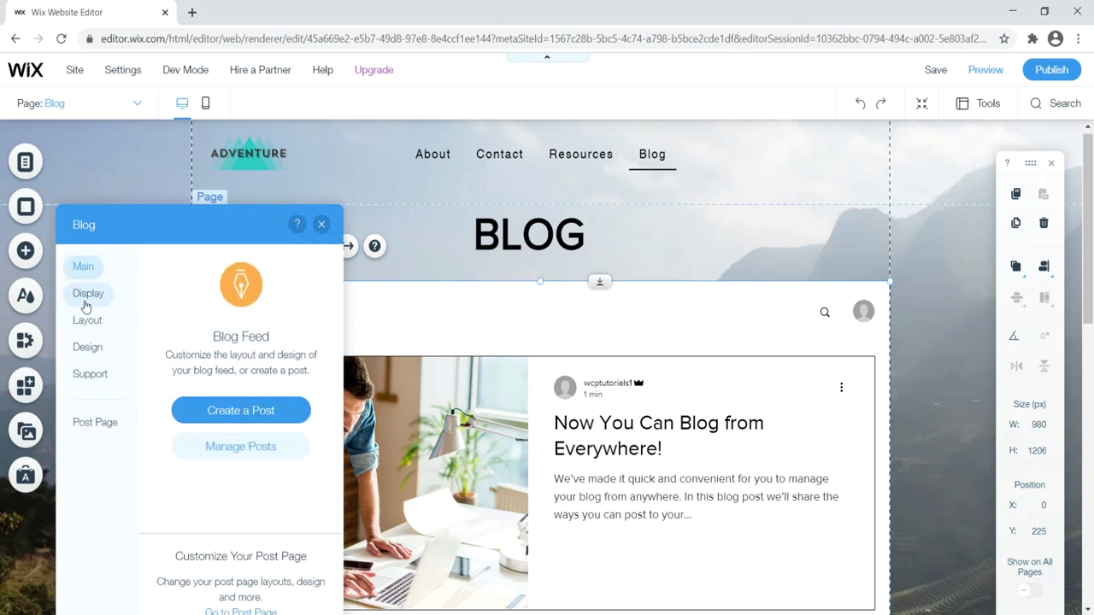
{"action": "left_click", "coordinate": [87, 352]}
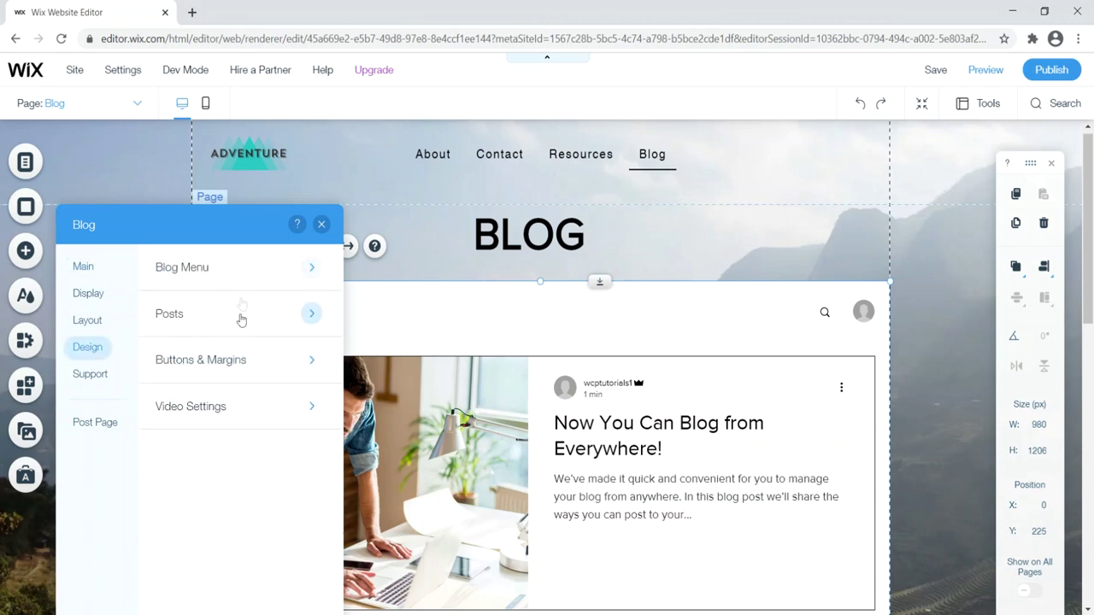
{"action": "left_click", "coordinate": [81, 382]}
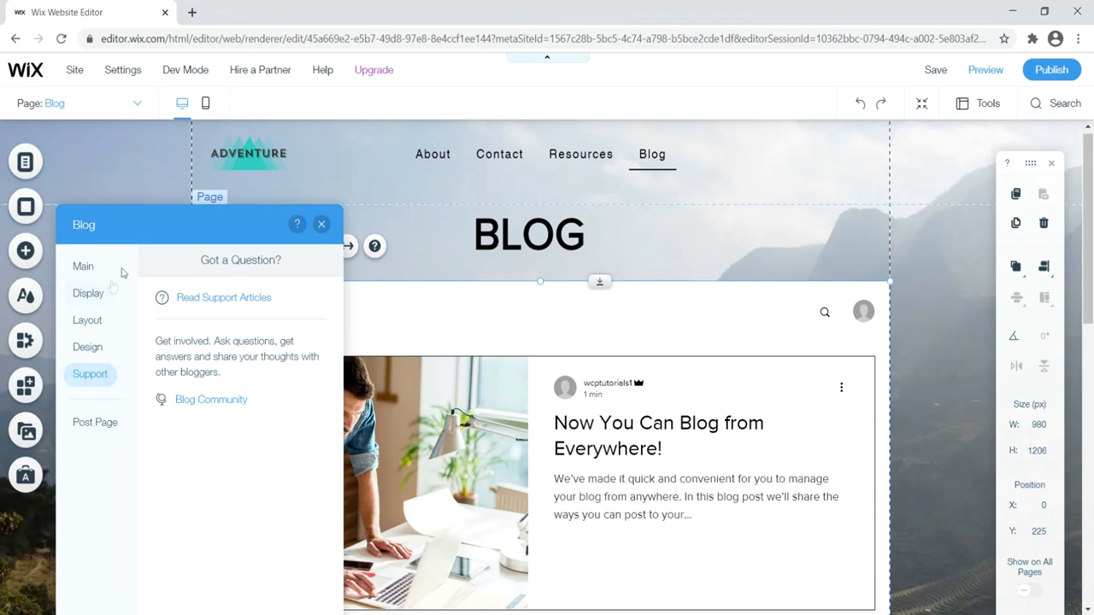
{"action": "left_click", "coordinate": [320, 226]}
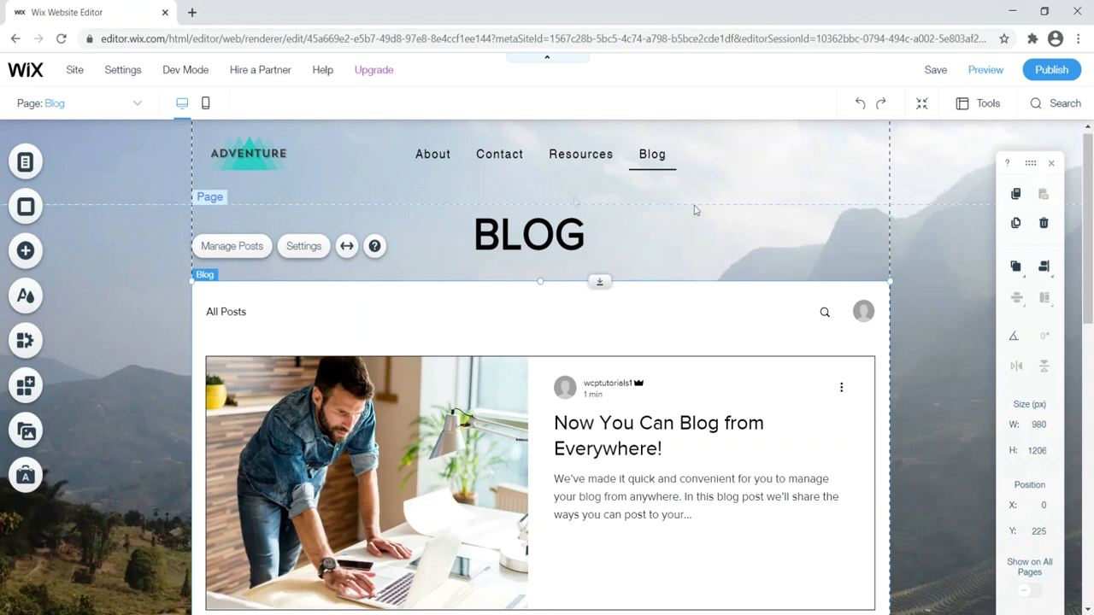
Review the Blog page and open the blog's post management
{"action": "scroll", "coordinate": [1068, 413], "scroll_direction": "down", "scroll_amount": 9}
{"action": "scroll", "coordinate": [1068, 413], "scroll_direction": "up", "scroll_amount": 7}
{"action": "scroll", "coordinate": [1068, 413], "scroll_direction": "down", "scroll_amount": 5}
{"action": "scroll", "coordinate": [1068, 412], "scroll_direction": "up", "scroll_amount": 8}
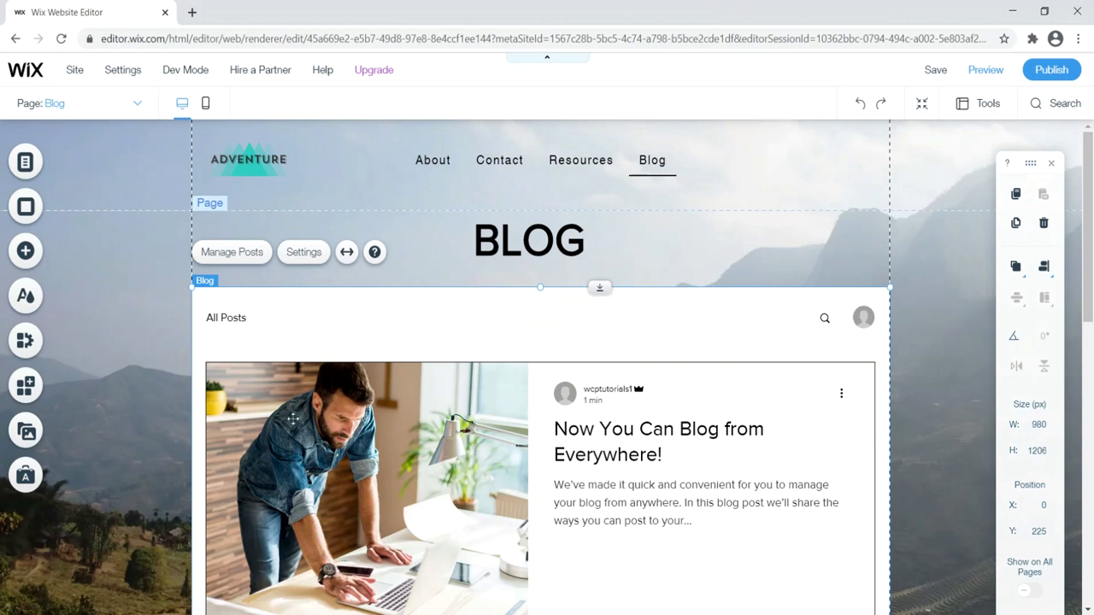
{"action": "left_click", "coordinate": [227, 253]}
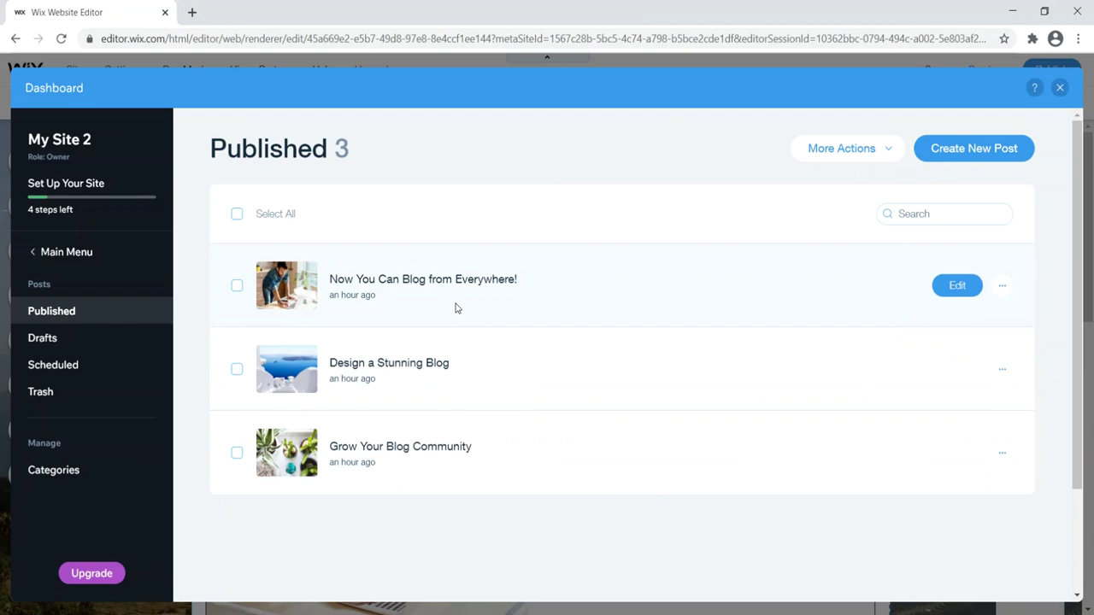
Inspect the first published post's selection and actions, then create a new blank post
{"action": "left_click", "coordinate": [237, 285]}
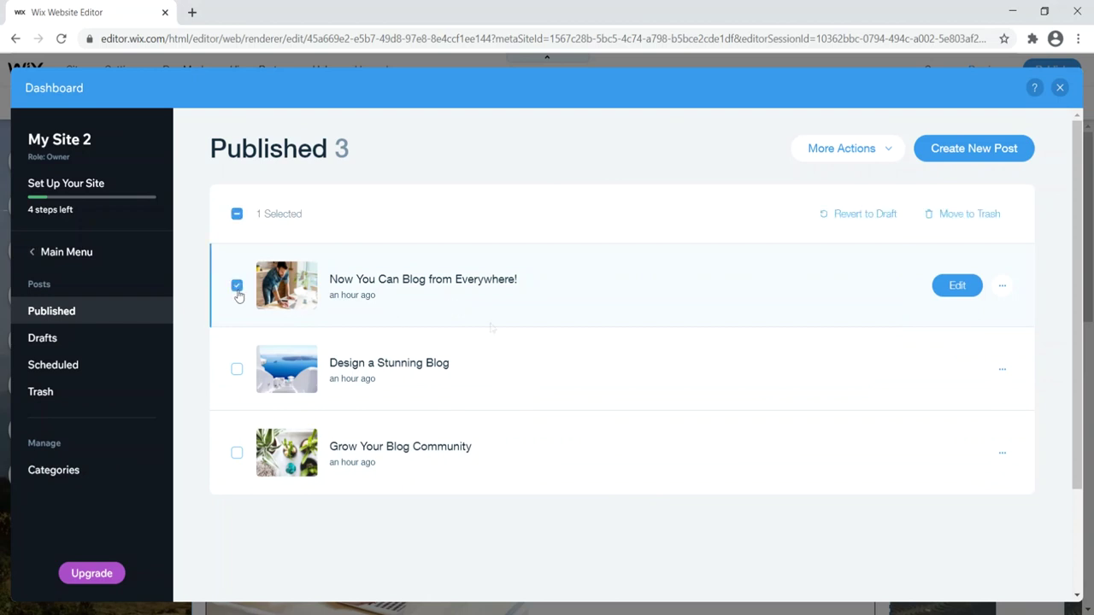
{"action": "left_click", "coordinate": [1001, 288]}
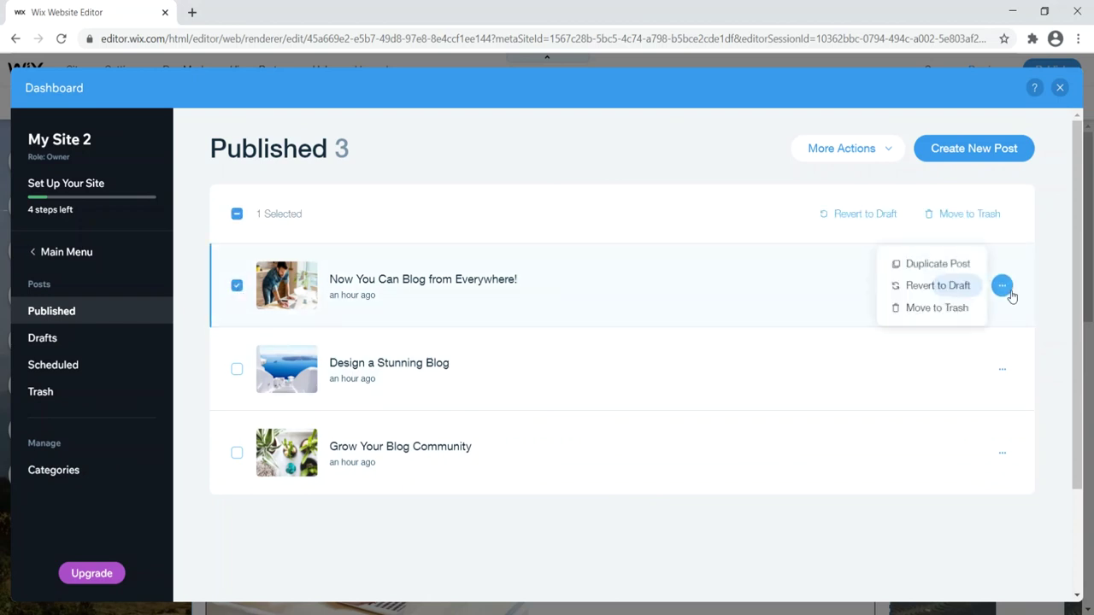
{"action": "left_click", "coordinate": [1060, 305]}
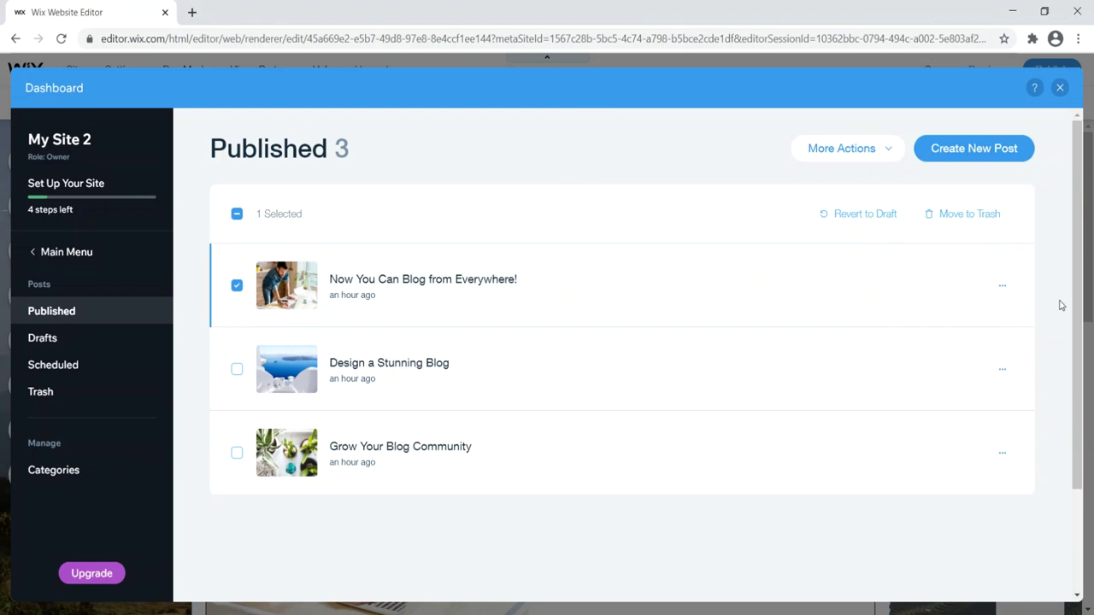
{"action": "left_click", "coordinate": [240, 289]}
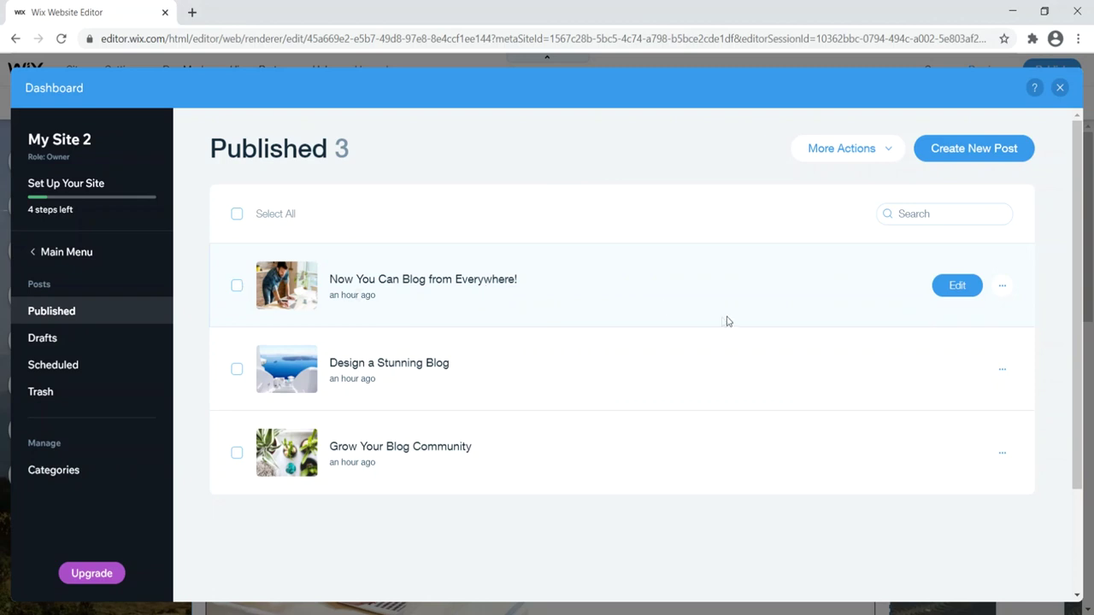
{"action": "left_click", "coordinate": [972, 161]}
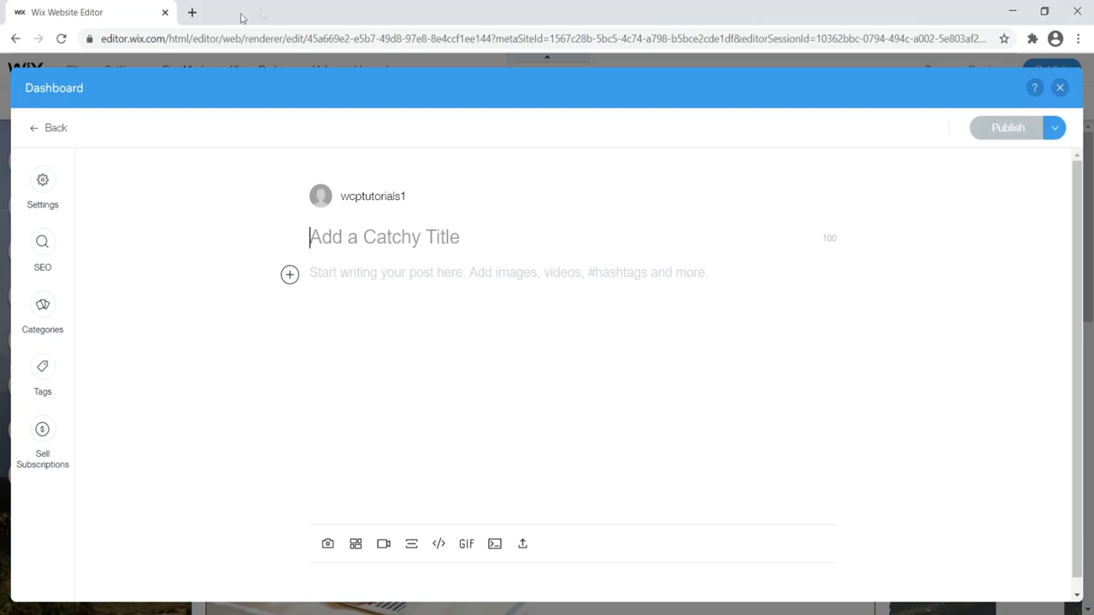
Open websitecreativepro.com in a new browser tab
{"action": "left_click", "coordinate": [193, 12]}
{"action": "type", "text": "WEB"}
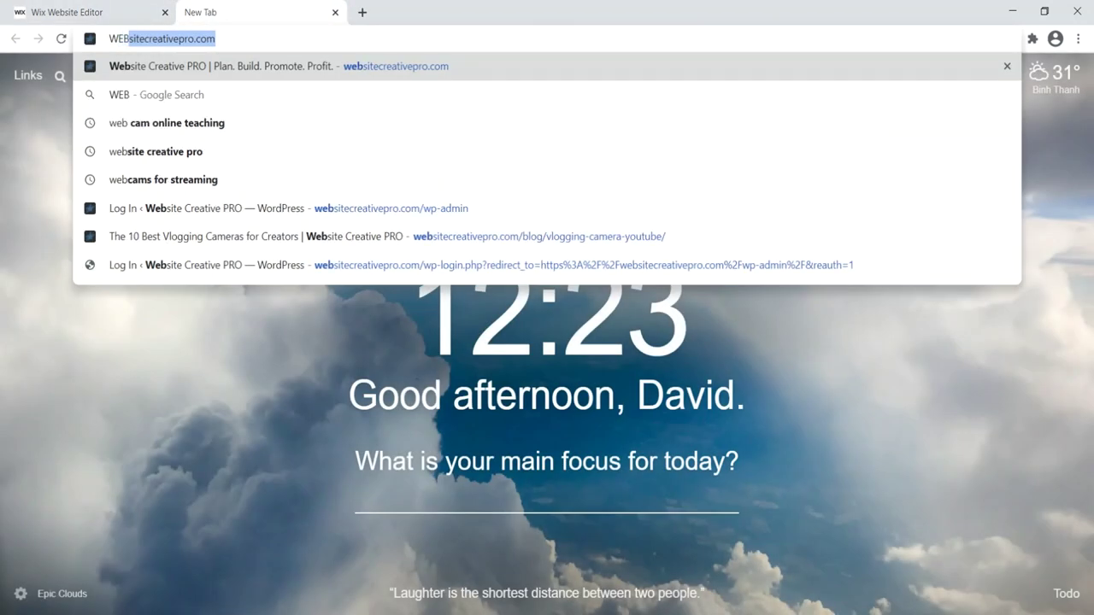
{"action": "key", "text": "Return"}
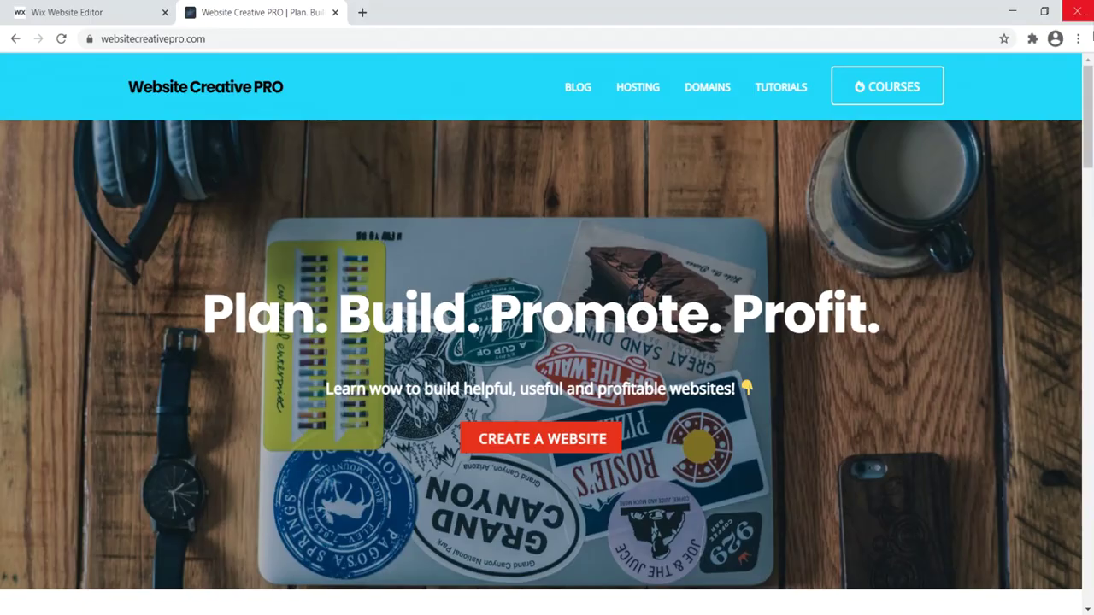
Open the Blogging vs YouTube article, then return to the Wix post tab
{"action": "scroll", "coordinate": [1060, 547], "scroll_direction": "down", "scroll_amount": 20}
{"action": "scroll", "coordinate": [1052, 494], "scroll_direction": "up", "scroll_amount": 3}
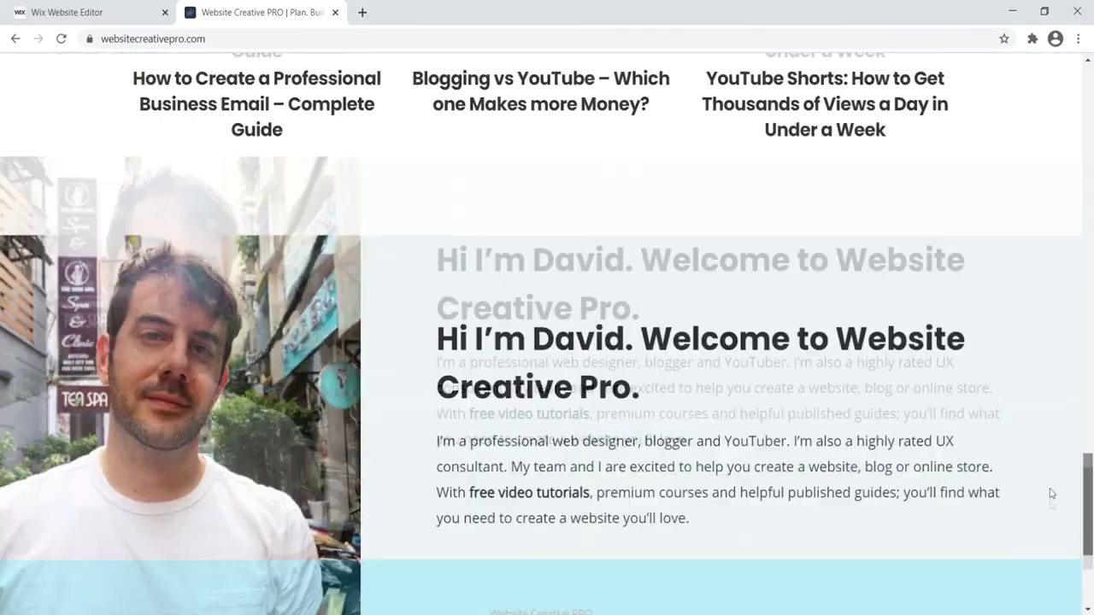
{"action": "scroll", "coordinate": [1051, 494], "scroll_direction": "up", "scroll_amount": 4}
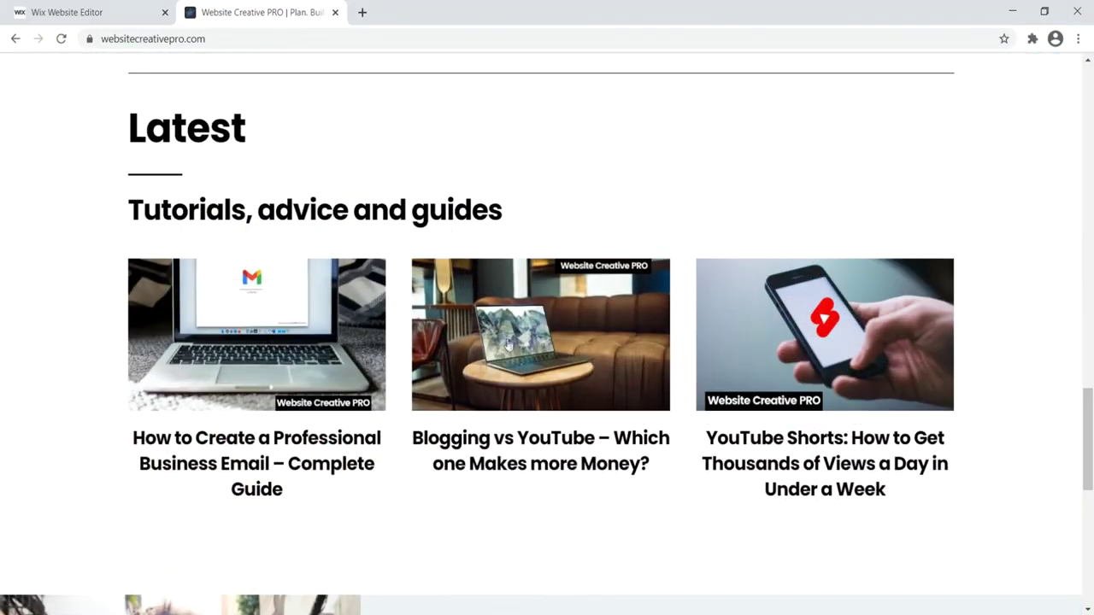
{"action": "left_click", "coordinate": [434, 450]}
{"action": "key", "text": "ctrl+shift+Tab"}
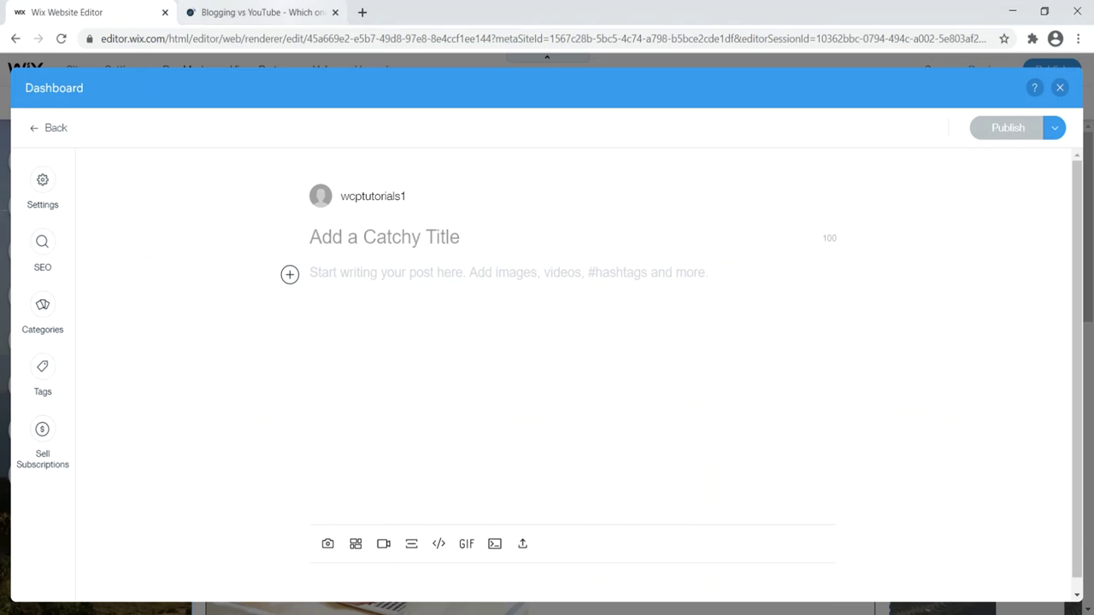
Copy the article's first paragraph into the empty Wix post and start a new line
{"action": "left_click", "coordinate": [278, 11]}
{"action": "left_click_drag", "start_coordinate": [248, 205], "coordinate": [513, 212]}
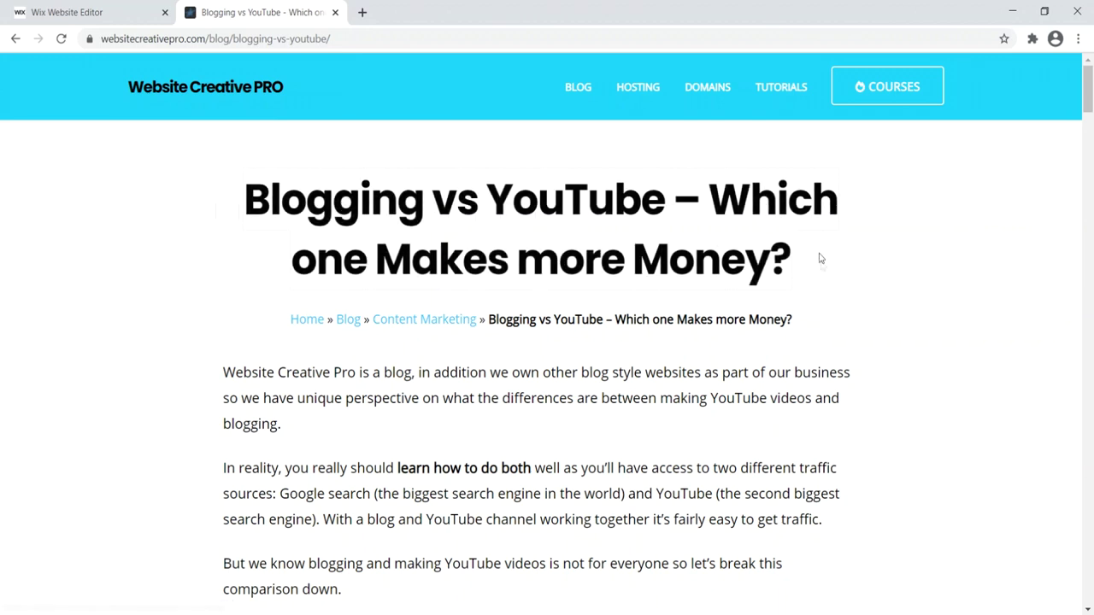
{"action": "left_click", "coordinate": [94, 12]}
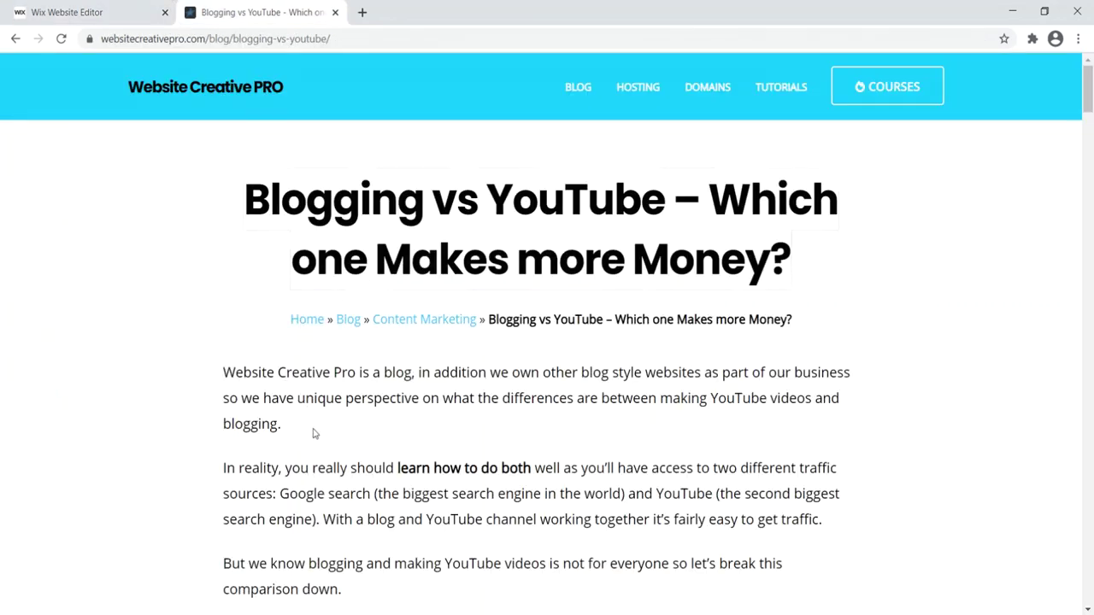
{"action": "left_click_drag", "start_coordinate": [282, 424], "coordinate": [227, 373]}
{"action": "right_click", "coordinate": [261, 368]}
{"action": "left_click", "coordinate": [292, 378]}
{"action": "left_click", "coordinate": [67, 12]}
{"action": "right_click", "coordinate": [349, 283]}
{"action": "left_click", "coordinate": [386, 391]}
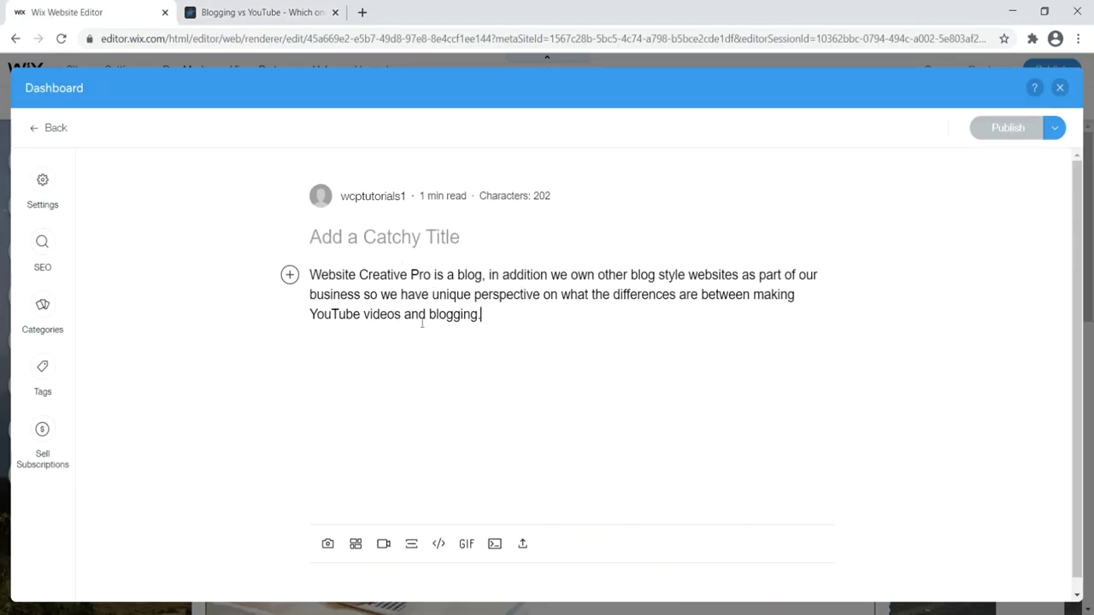
{"action": "key", "text": "Return"}
{"action": "key", "text": "Return"}
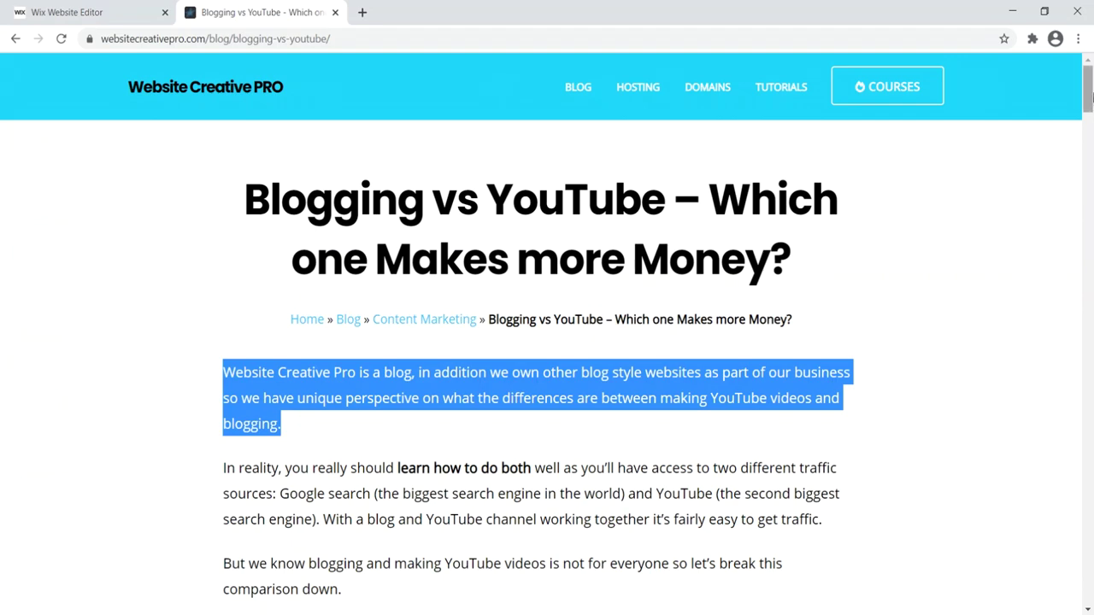
Copy the 'YouTube vs Blog – The Pros and Cons of Each' heading, paste it as plain text, then delete it
{"action": "scroll", "coordinate": [547, 333], "scroll_direction": "down", "scroll_amount": 2}
{"action": "scroll", "coordinate": [1090, 99], "scroll_direction": "down", "scroll_amount": 4}
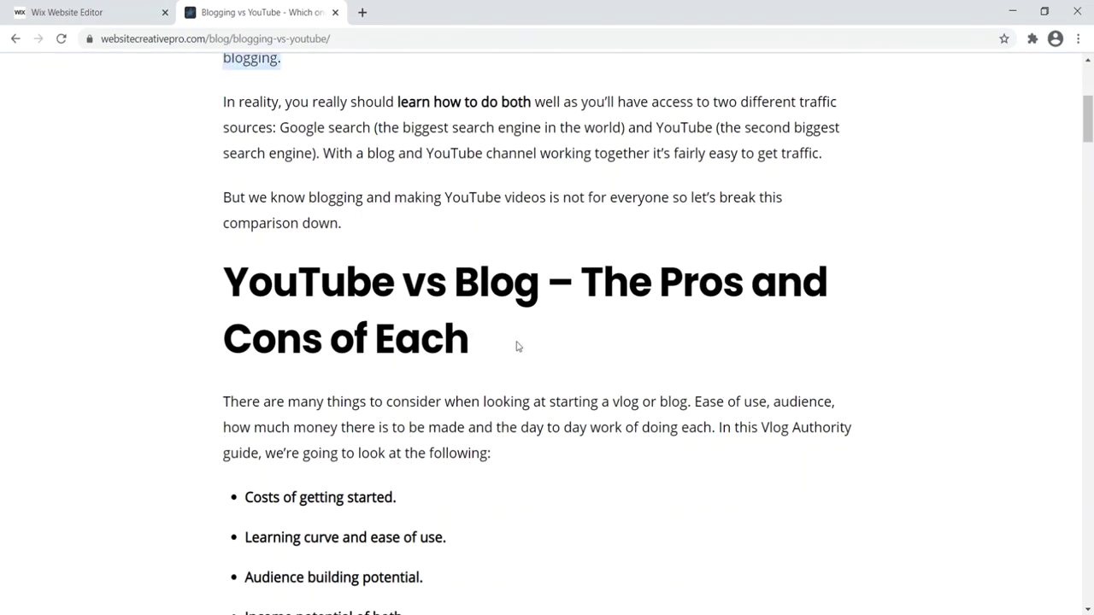
{"action": "left_click_drag", "start_coordinate": [515, 347], "coordinate": [215, 260]}
{"action": "right_click", "coordinate": [265, 282]}
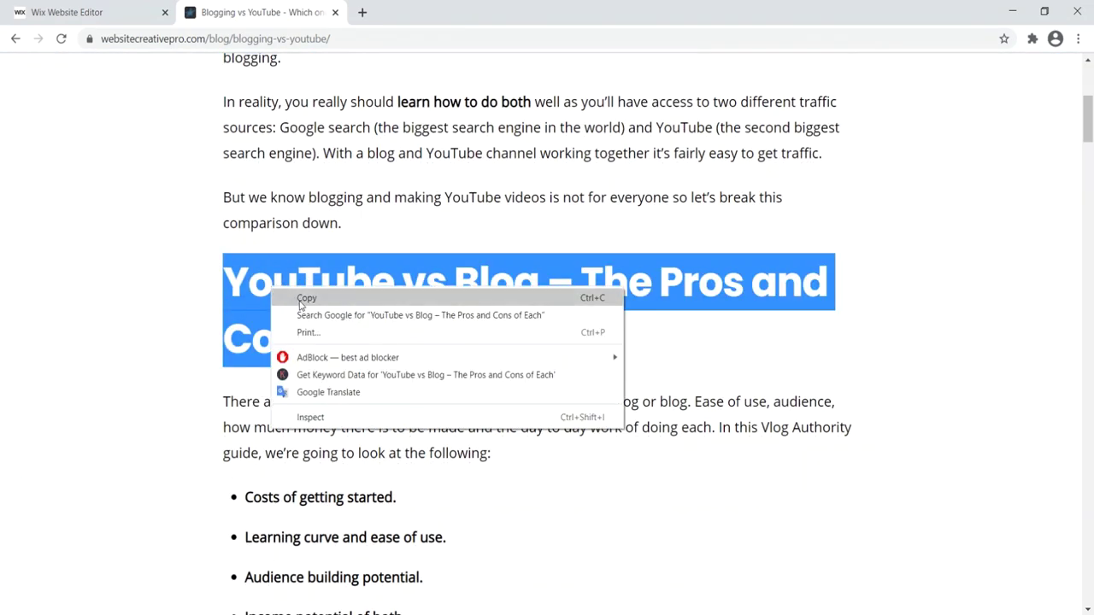
{"action": "left_click", "coordinate": [296, 297]}
{"action": "left_click", "coordinate": [94, 12]}
{"action": "right_click", "coordinate": [323, 357]}
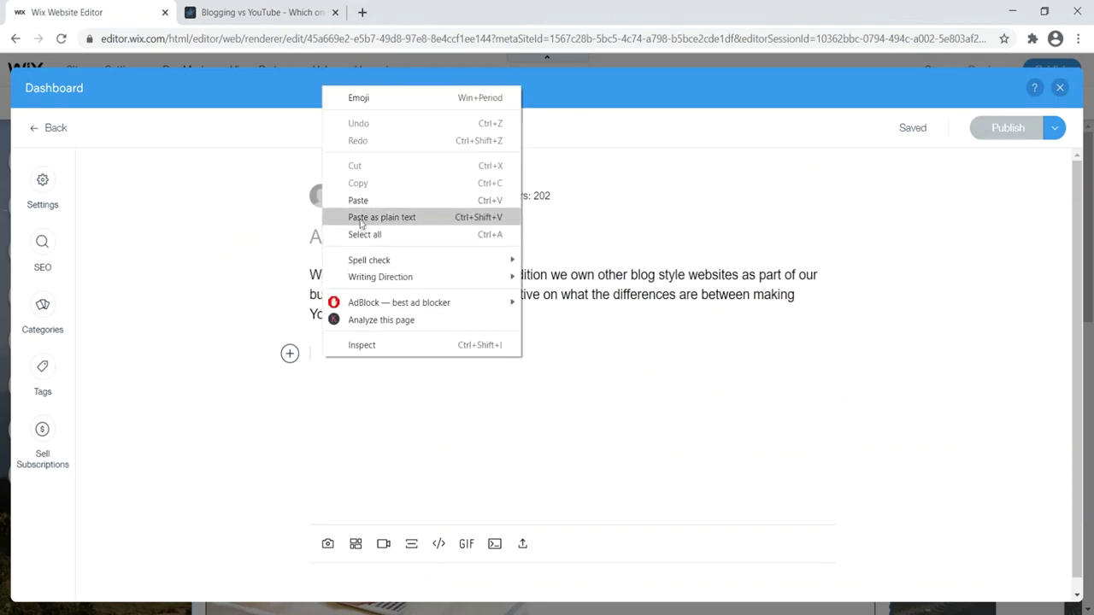
{"action": "left_click", "coordinate": [379, 217]}
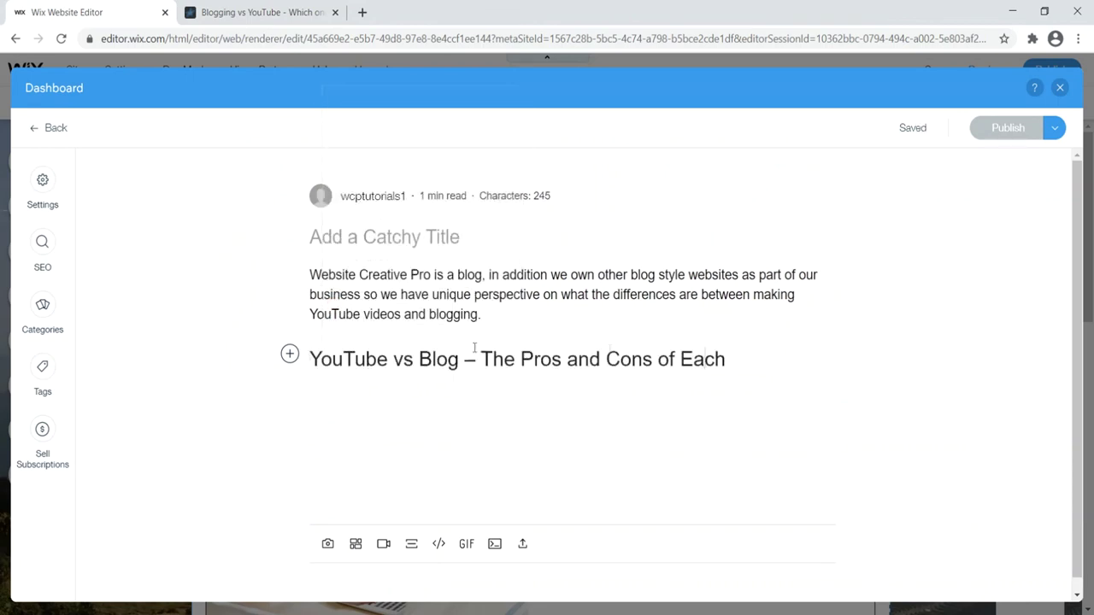
{"action": "left_click_drag", "start_coordinate": [727, 361], "coordinate": [314, 364]}
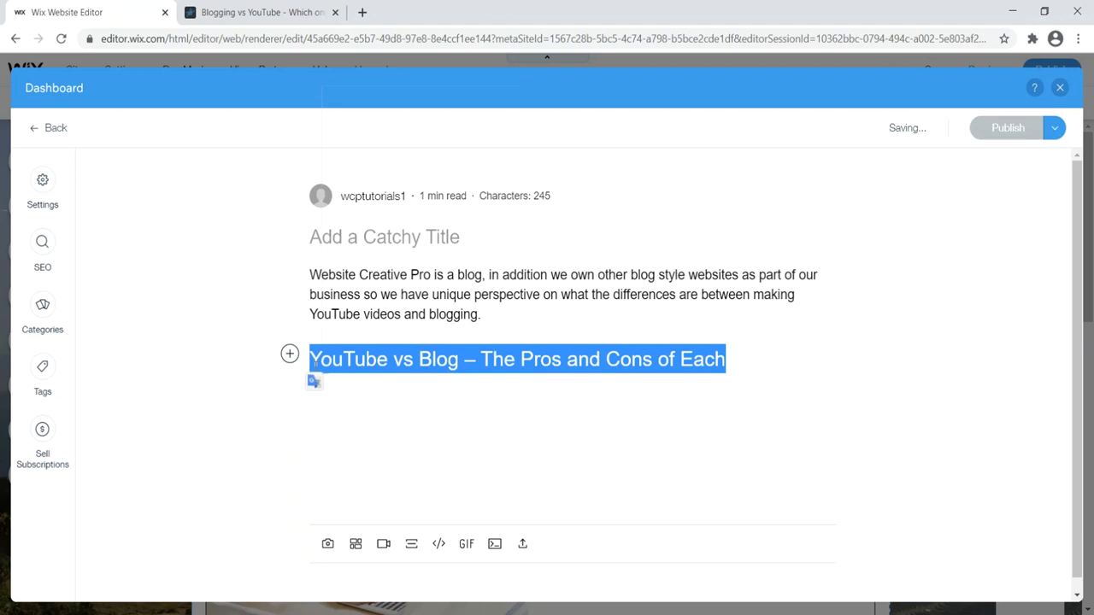
{"action": "key", "text": "BackSpace"}
Paste the 'YouTube vs Blog – The Pros and Cons of Each' heading onto the empty line
{"action": "left_click", "coordinate": [291, 358]}
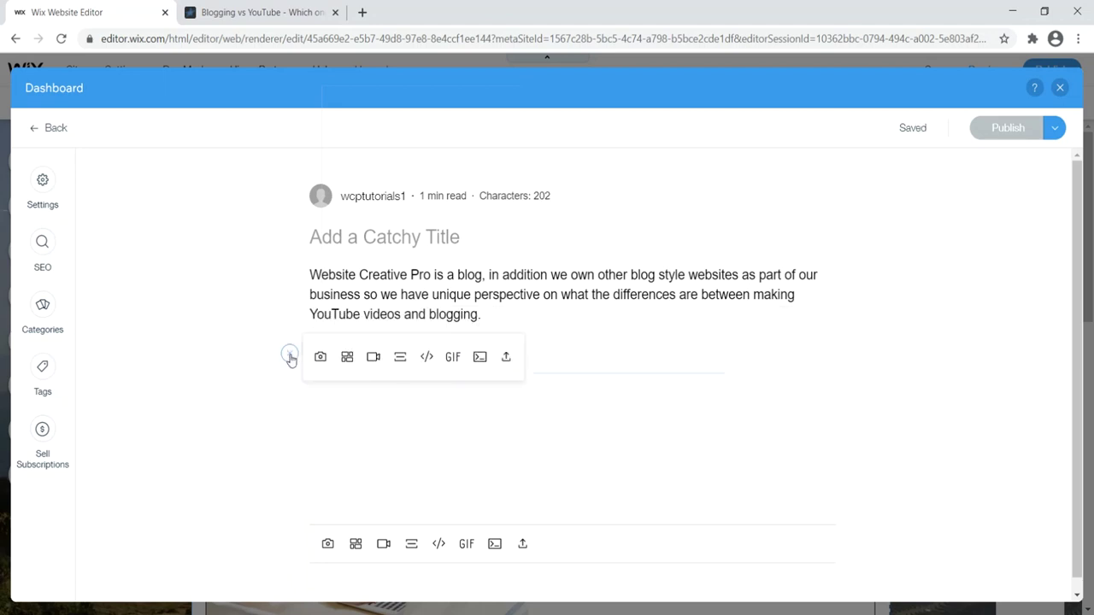
{"action": "left_click", "coordinate": [290, 355]}
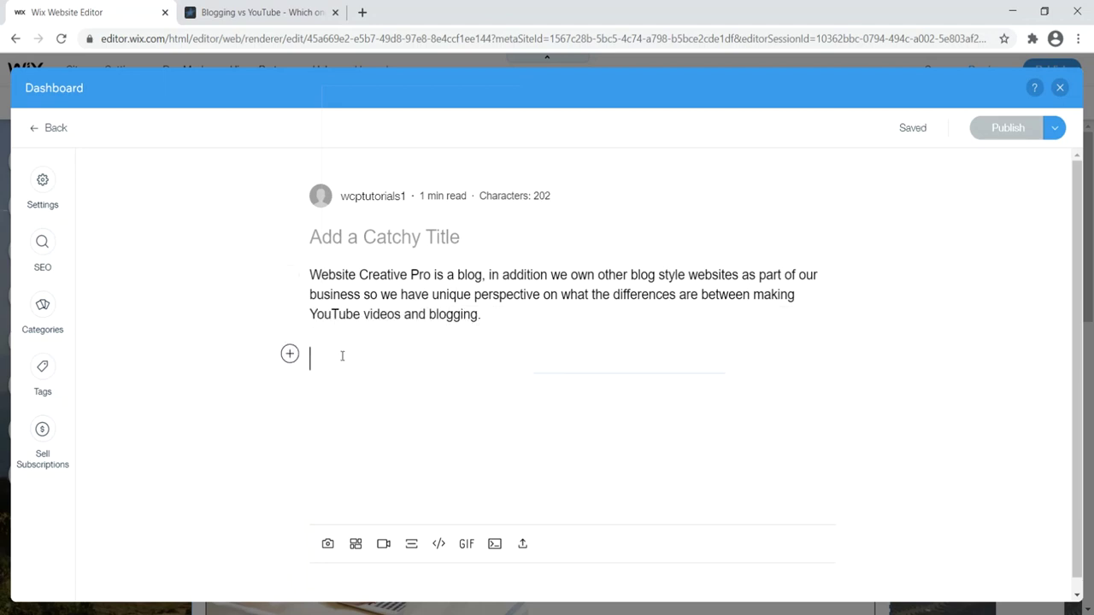
{"action": "type", "text": "Youtube vs"}
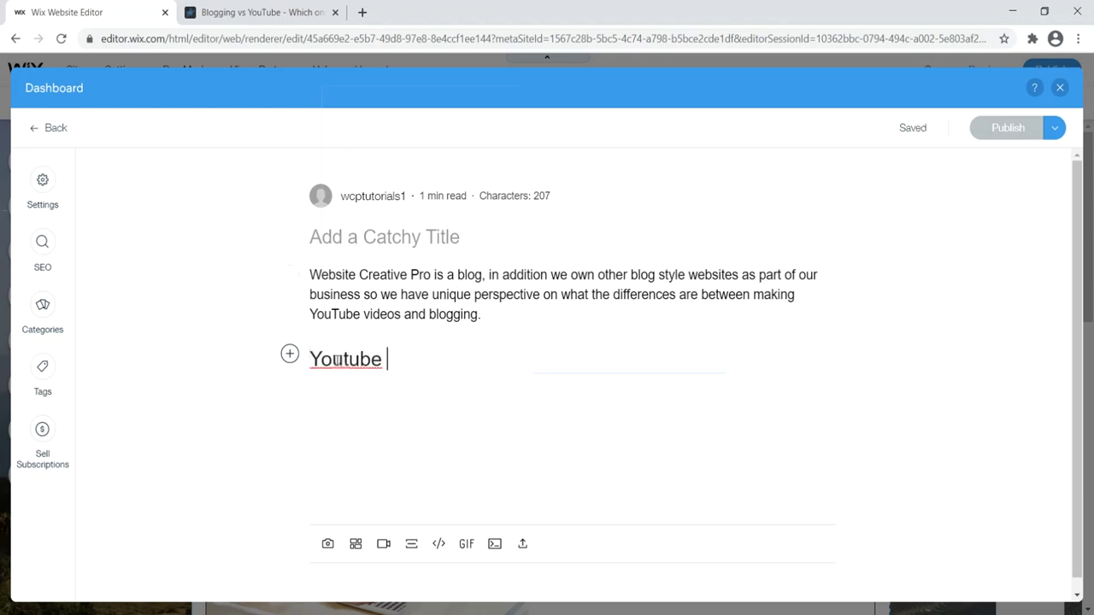
{"action": "key", "text": "BackSpace"}
{"action": "key", "text": "BackSpace"}
{"action": "key", "text": "BackSpace"}
{"action": "key", "text": "BackSpace"}
{"action": "key", "text": "BackSpace"}
{"action": "key", "text": "BackSpace"}
{"action": "key", "text": "BackSpace"}
{"action": "key", "text": "BackSpace"}
{"action": "key", "text": "BackSpace"}
{"action": "key", "text": "BackSpace"}
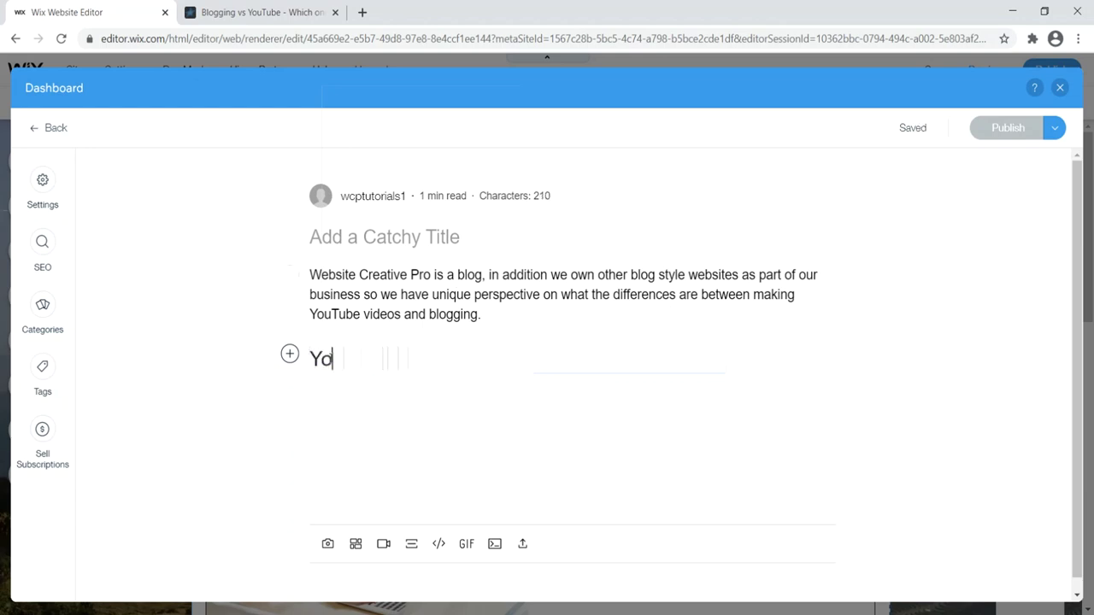
{"action": "right_click", "coordinate": [333, 359]}
{"action": "left_click", "coordinate": [366, 201]}
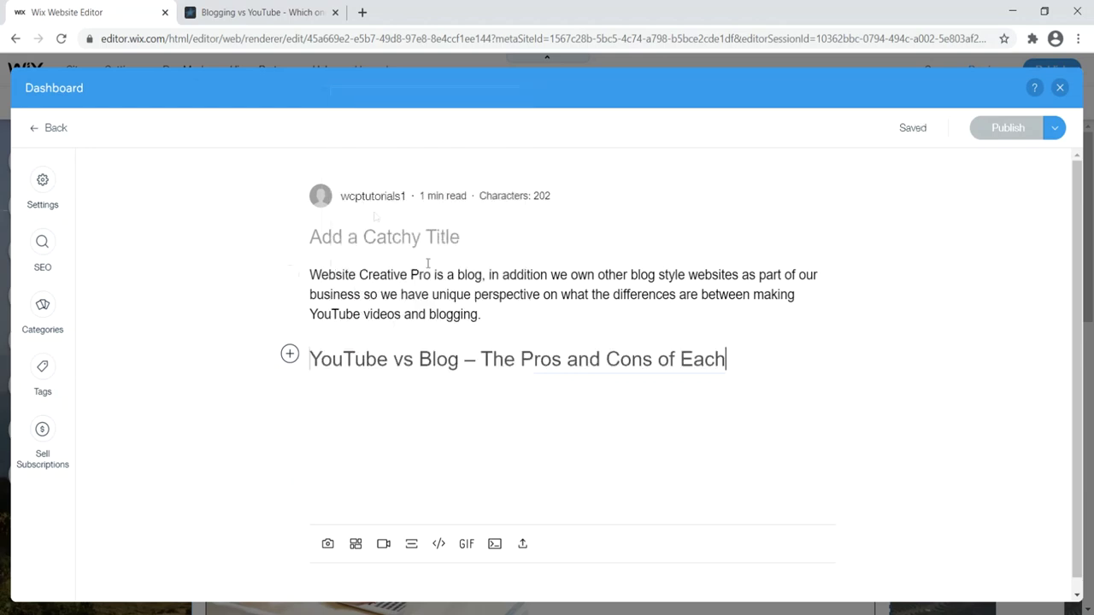
Style the pasted line as Heading 2 and compare it with the original article
{"action": "left_click_drag", "start_coordinate": [731, 363], "coordinate": [313, 336]}
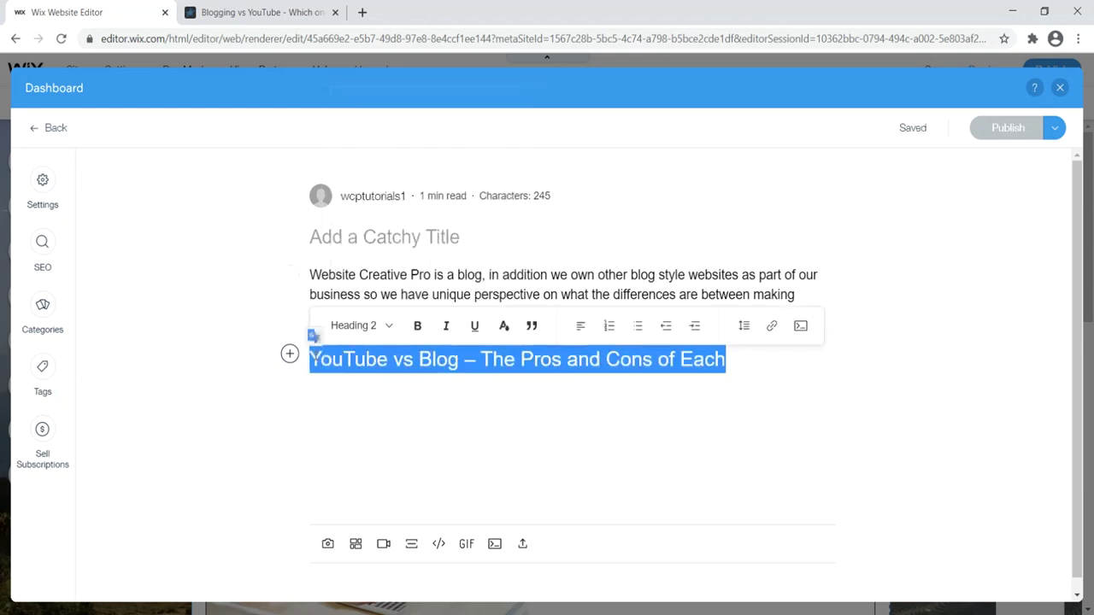
{"action": "left_click", "coordinate": [354, 328]}
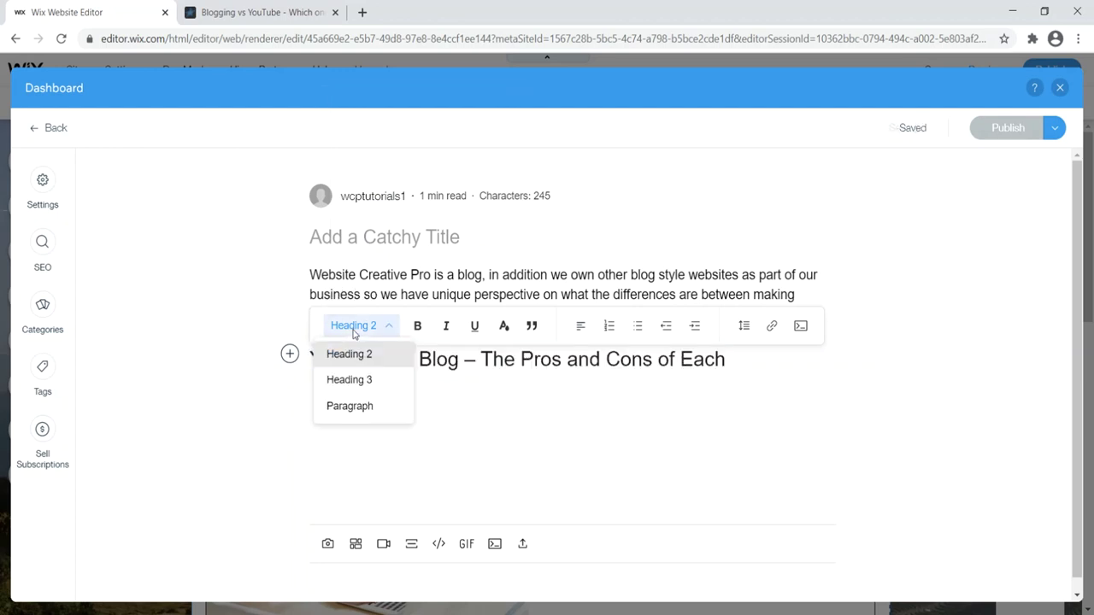
{"action": "left_click", "coordinate": [368, 406]}
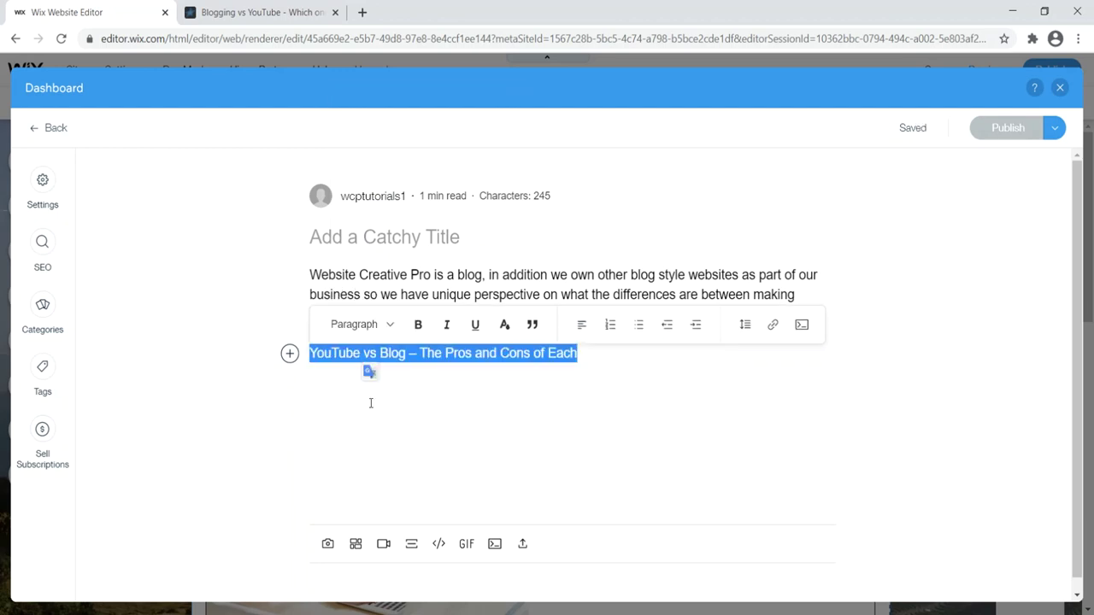
{"action": "left_click", "coordinate": [353, 325]}
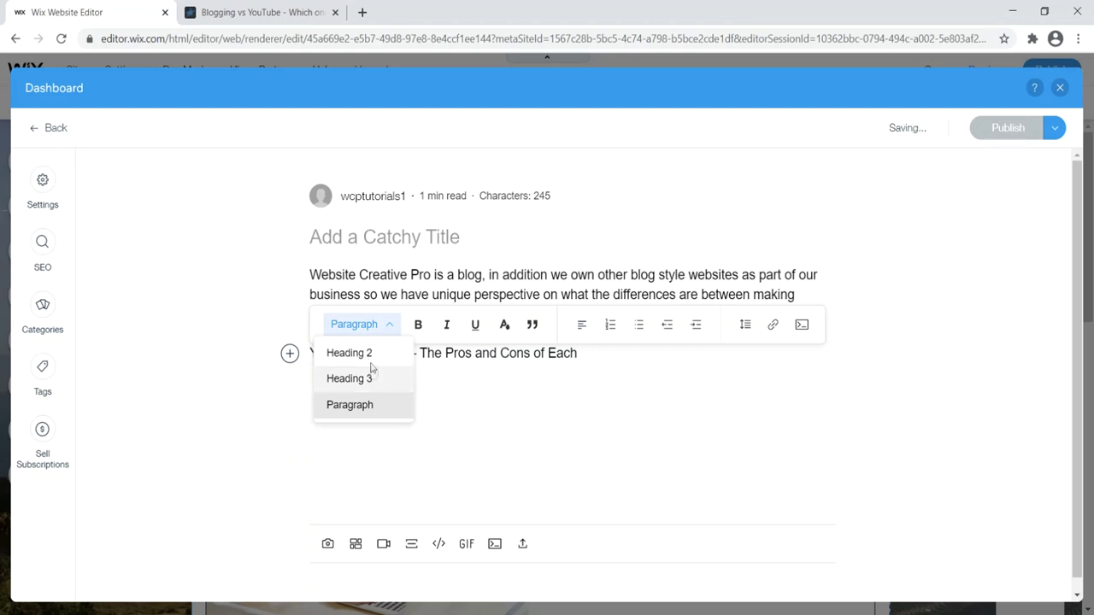
{"action": "left_click", "coordinate": [369, 357]}
{"action": "key", "text": "ctrl+Tab"}
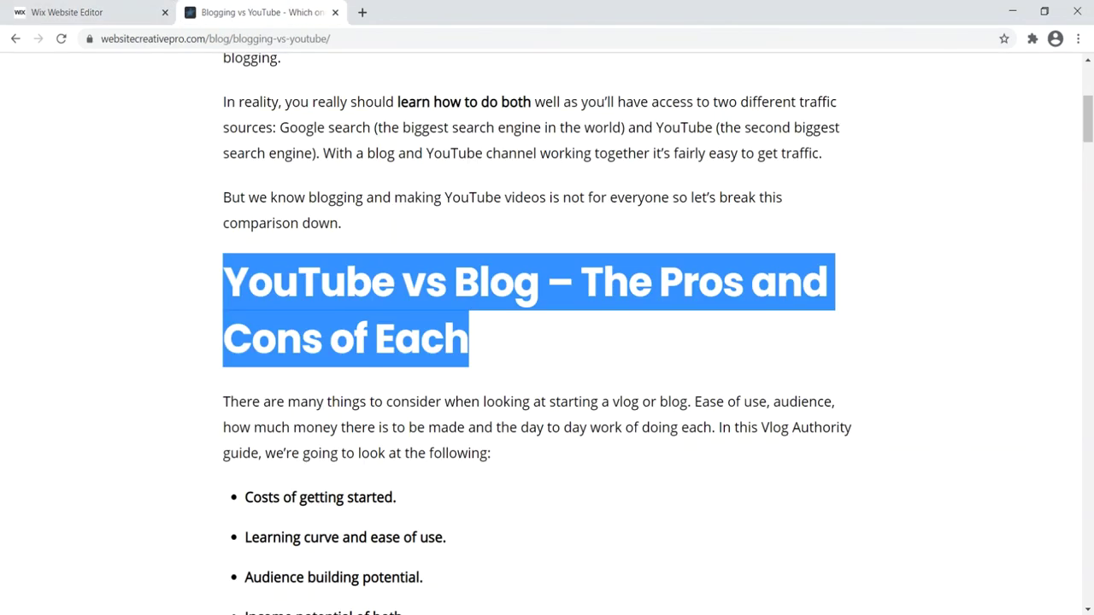
{"action": "key", "text": "ctrl+Tab"}
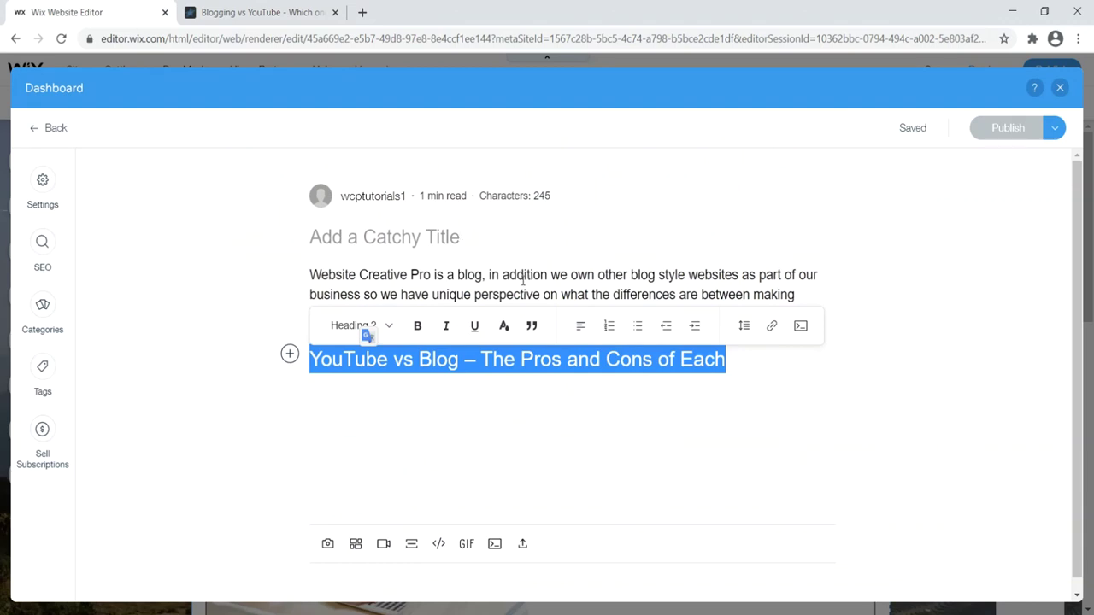
{"action": "left_click", "coordinate": [523, 273]}
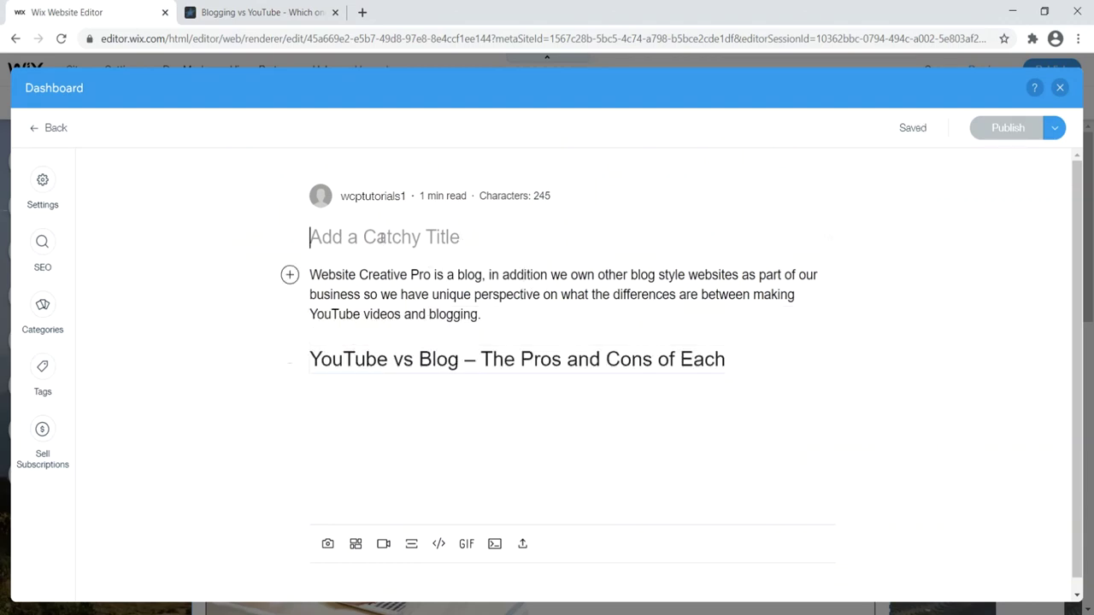
Enter 'Title' as the post title and check the original article
{"action": "type", "text": "Title"}
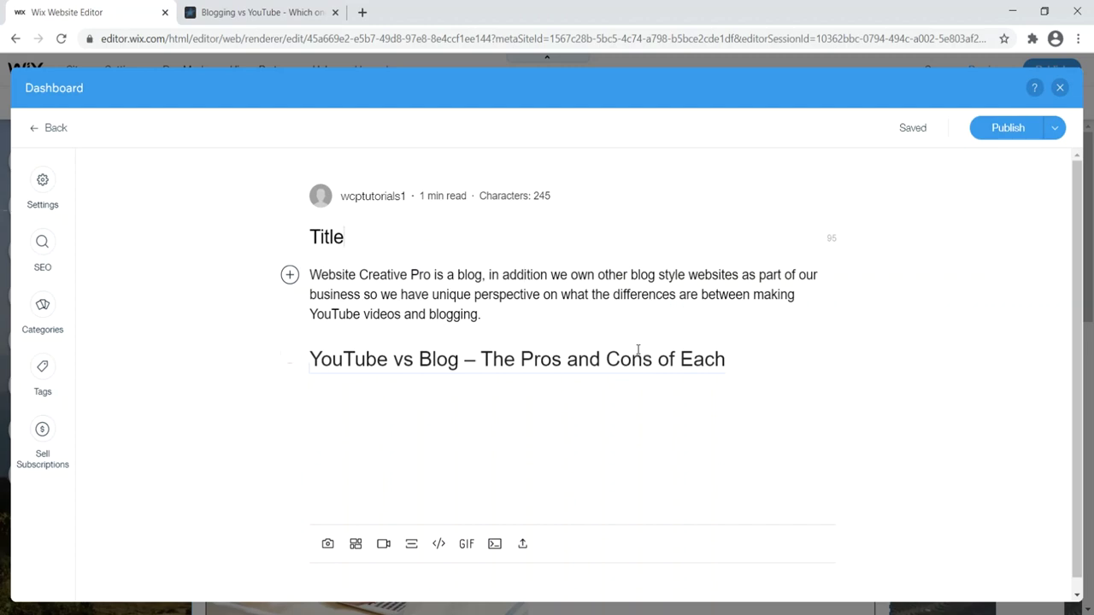
{"action": "key", "text": "ctrl+Tab"}
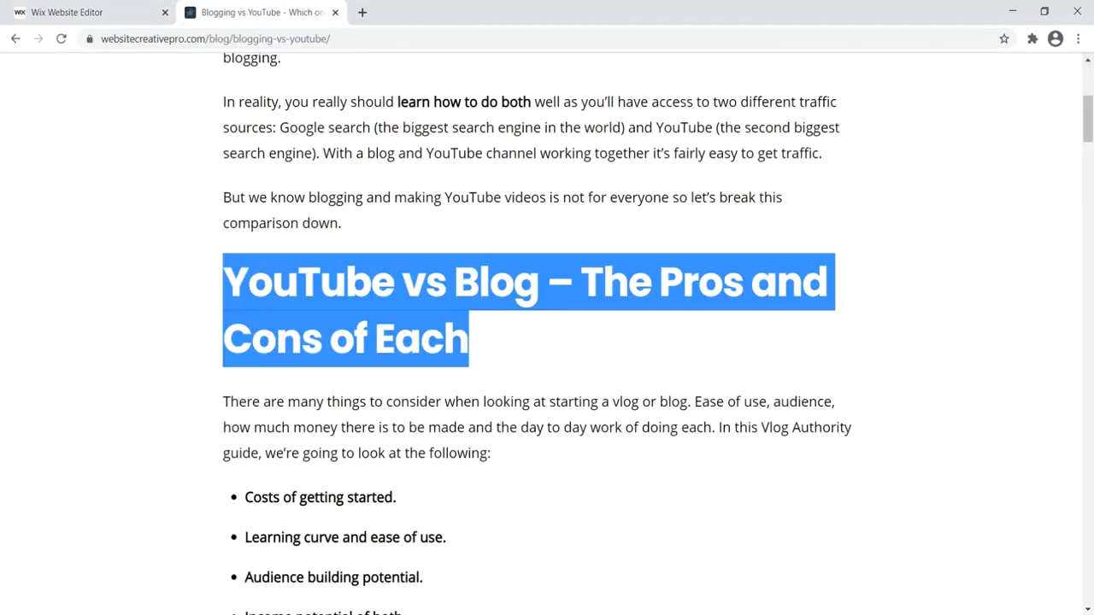
{"action": "left_click", "coordinate": [733, 190]}
{"action": "left_click_drag", "start_coordinate": [1088, 102], "coordinate": [401, 293]}
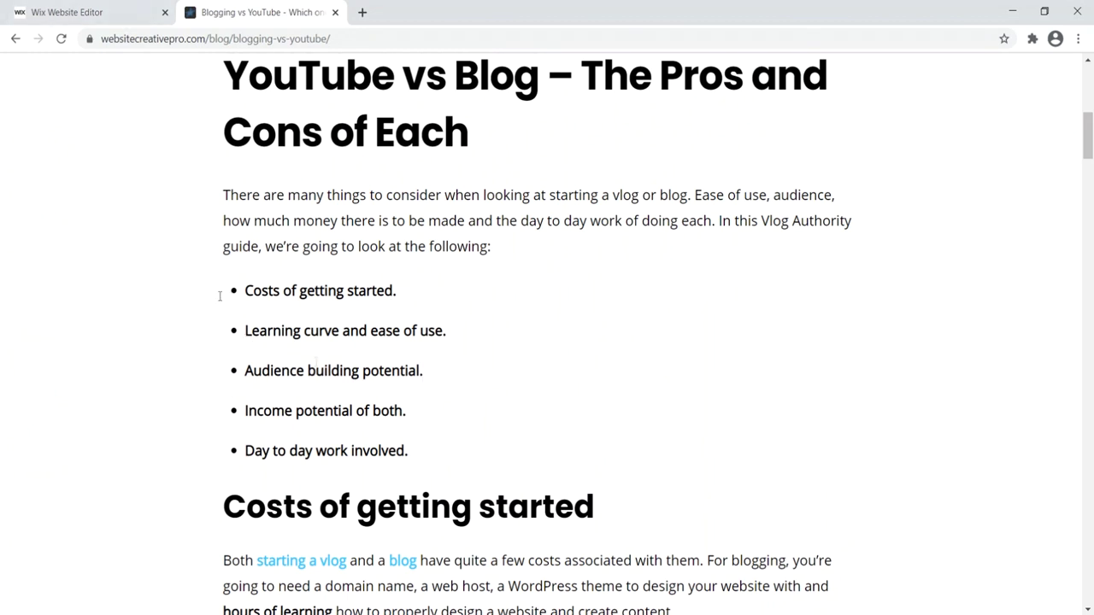
{"action": "left_click", "coordinate": [128, 13]}
Add the placeholder line 'hioho' under the heading as Paragraph text
{"action": "left_click", "coordinate": [606, 359]}
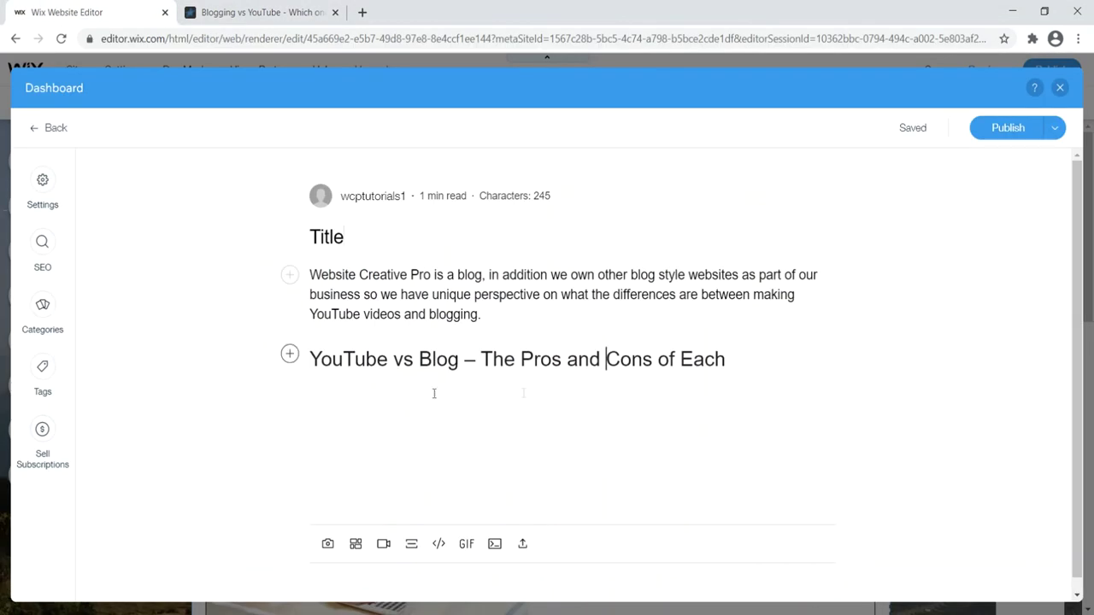
{"action": "type", "text": "hioho"}
{"action": "left_click_drag", "start_coordinate": [365, 391], "coordinate": [310, 390]}
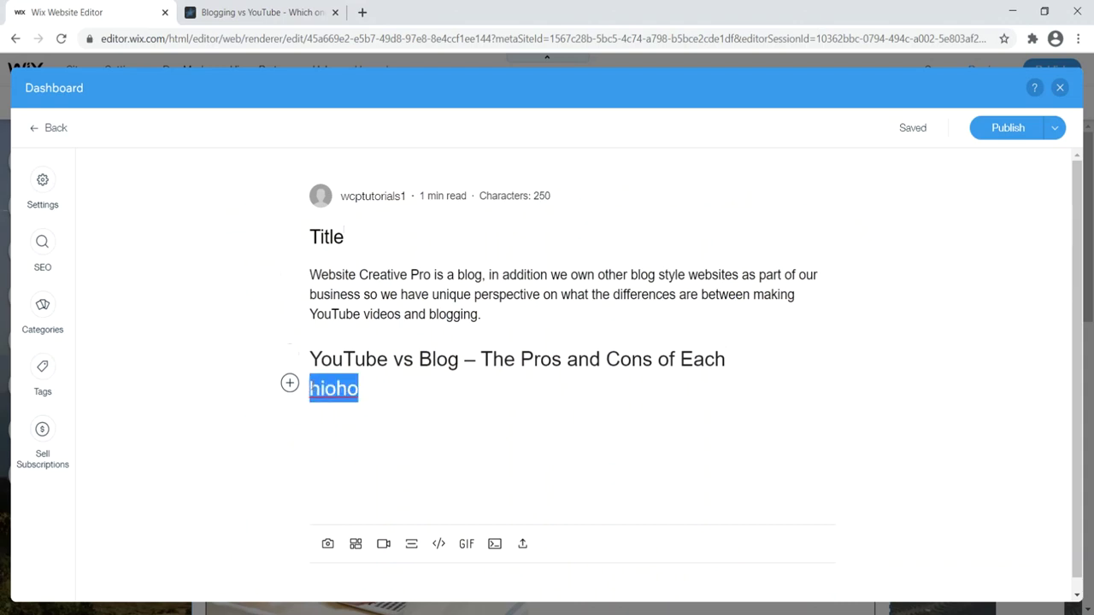
{"action": "left_click", "coordinate": [368, 366]}
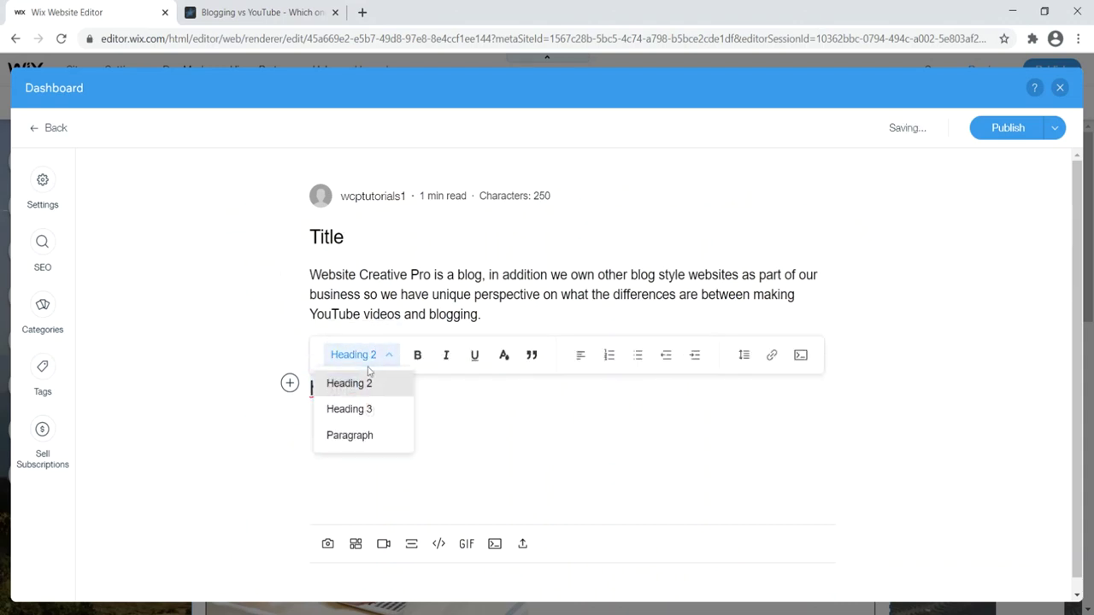
{"action": "left_click", "coordinate": [361, 434]}
{"action": "left_click", "coordinate": [361, 428]}
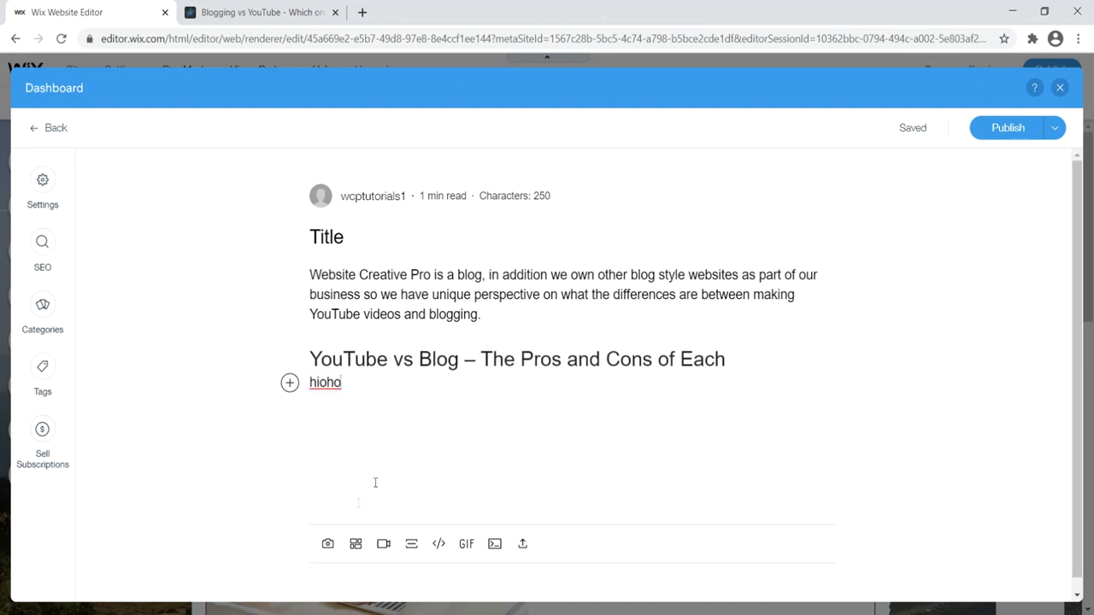
Turn 'hioho' into a bullet point and start a new line after the list
{"action": "double_click", "coordinate": [351, 384]}
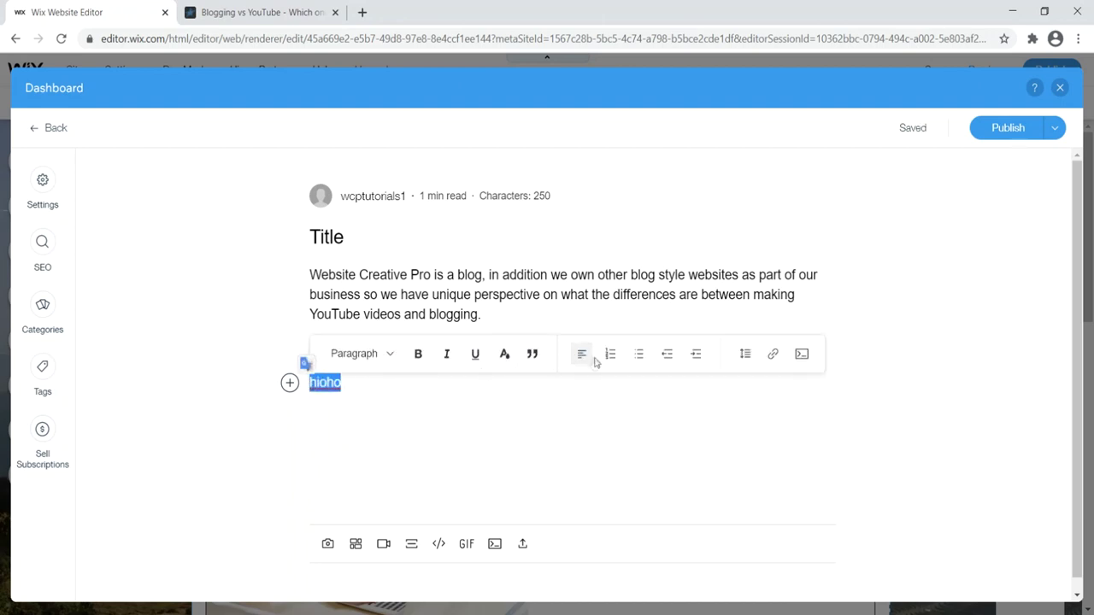
{"action": "left_click", "coordinate": [637, 354]}
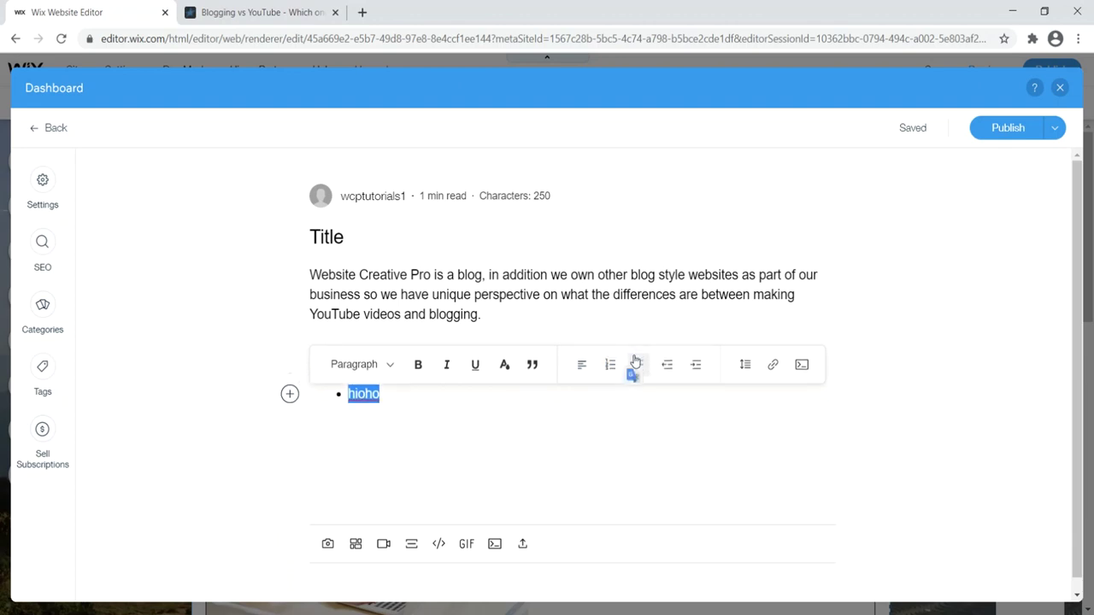
{"action": "left_click", "coordinate": [385, 394]}
{"action": "key", "text": "Return"}
{"action": "key", "text": "Return"}
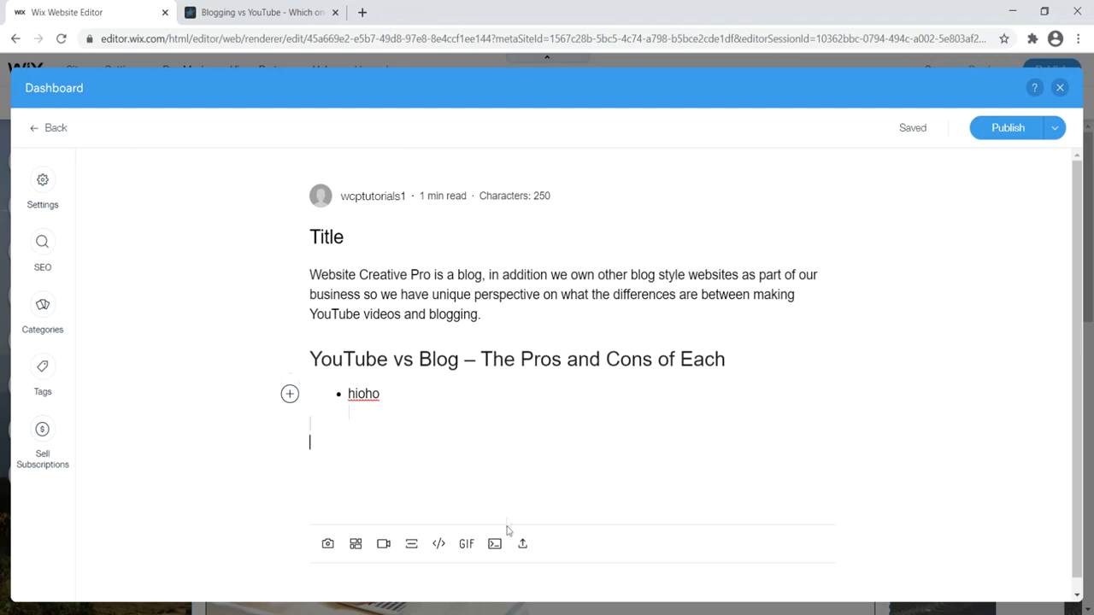
Insert a horizontal divider below the list, skipping the image chooser
{"action": "left_click", "coordinate": [327, 545]}
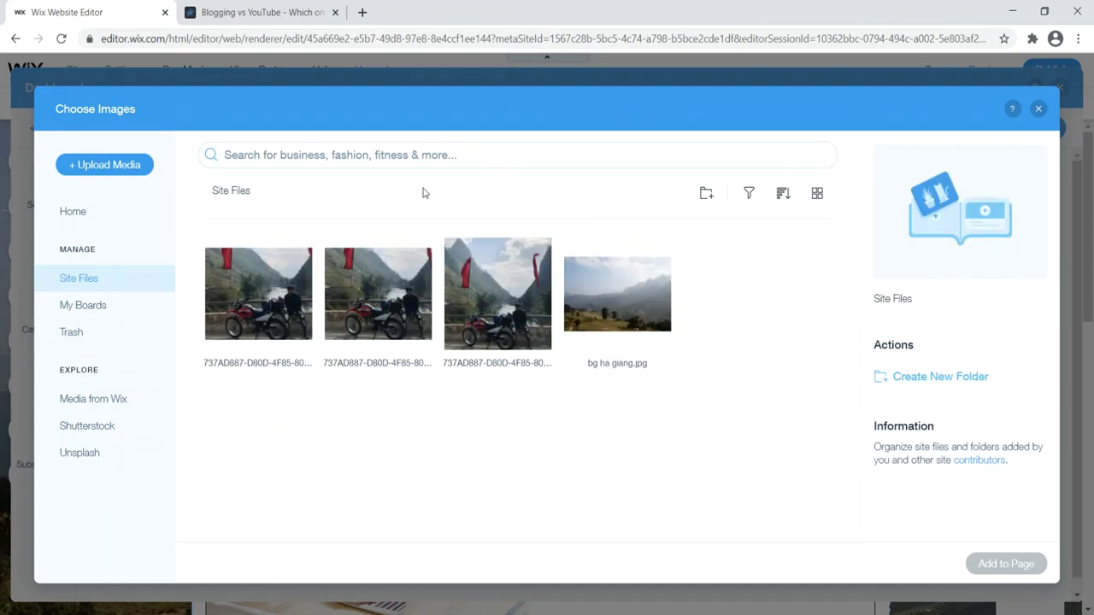
{"action": "left_click", "coordinate": [1039, 110]}
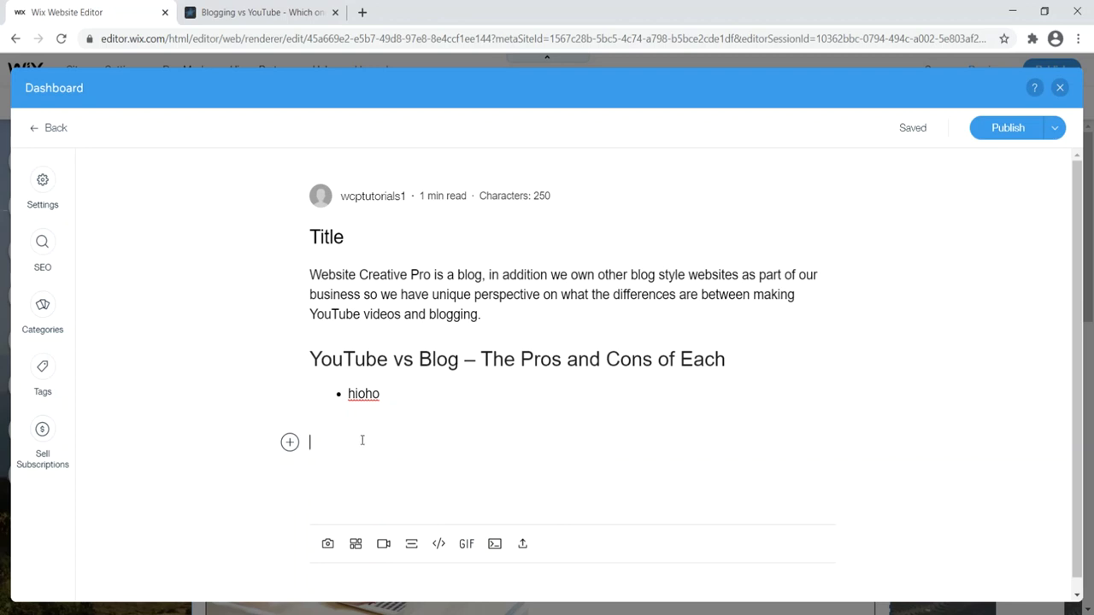
{"action": "left_click", "coordinate": [419, 548]}
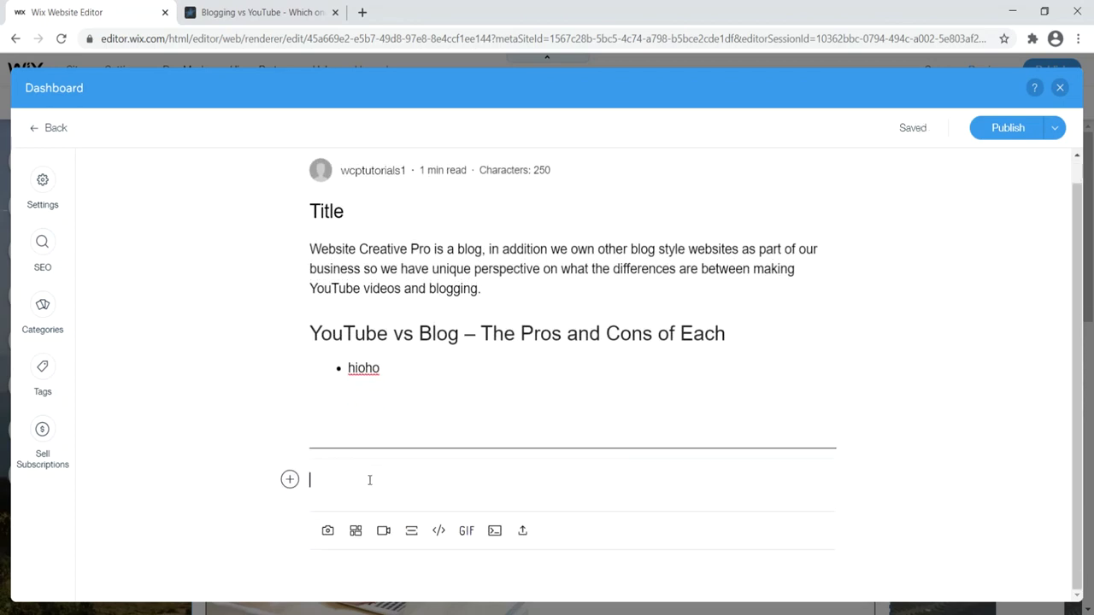
Dismiss the video dialog without adding a video and bring up the post's SEO settings
{"action": "left_click", "coordinate": [289, 480]}
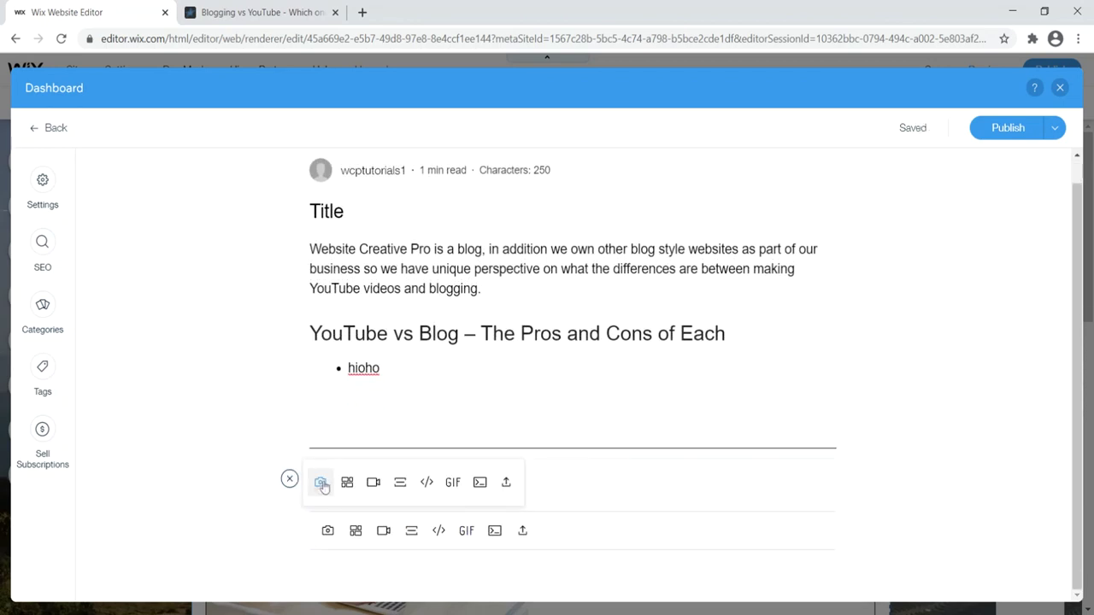
{"action": "left_click", "coordinate": [372, 482]}
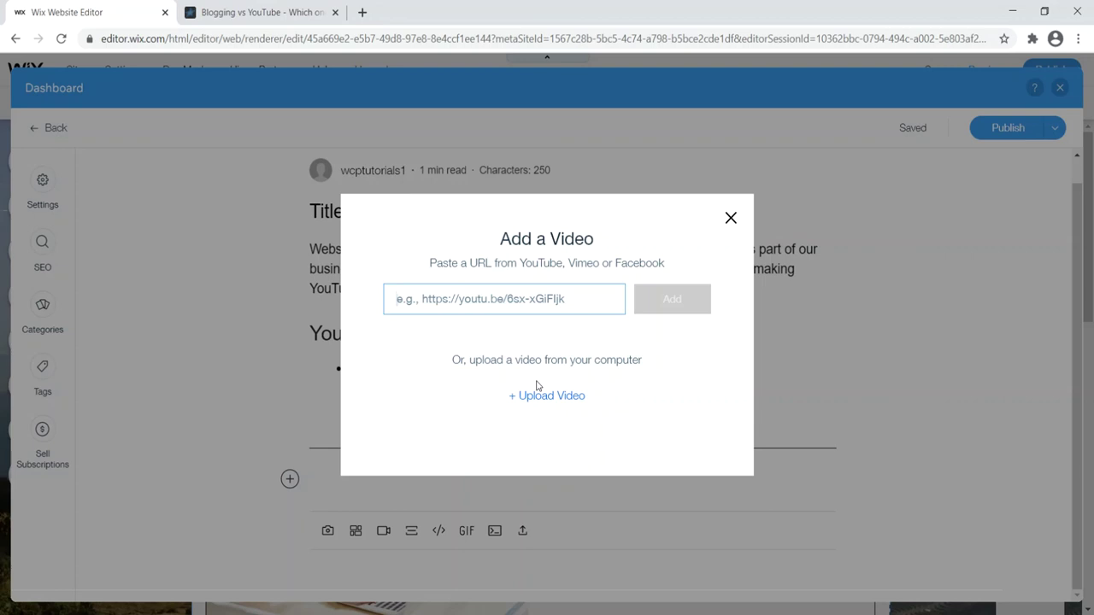
{"action": "left_click", "coordinate": [731, 218]}
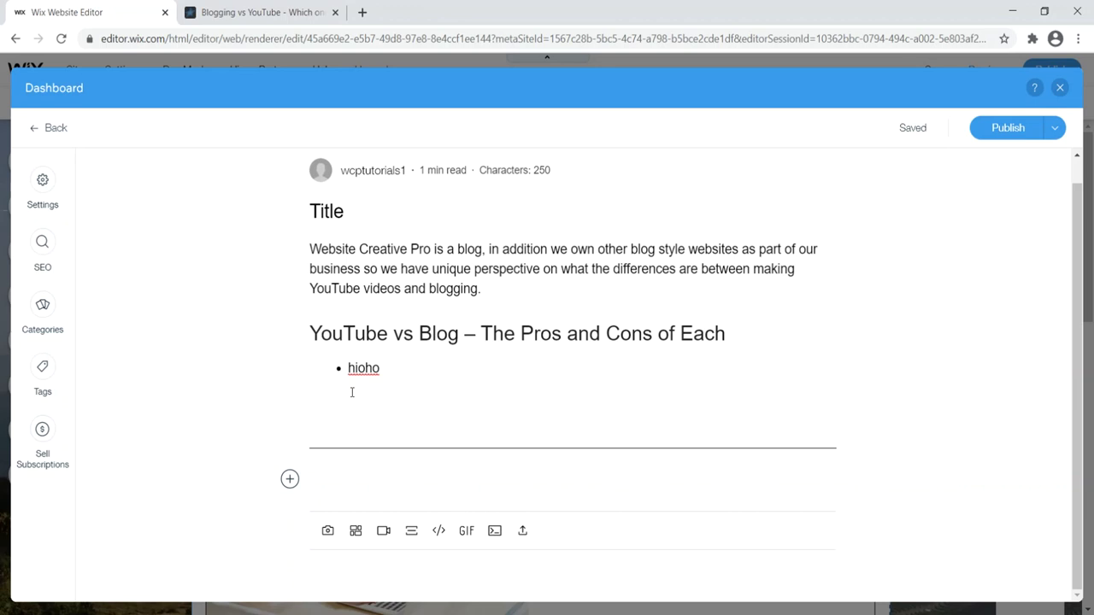
{"action": "left_click", "coordinate": [43, 248]}
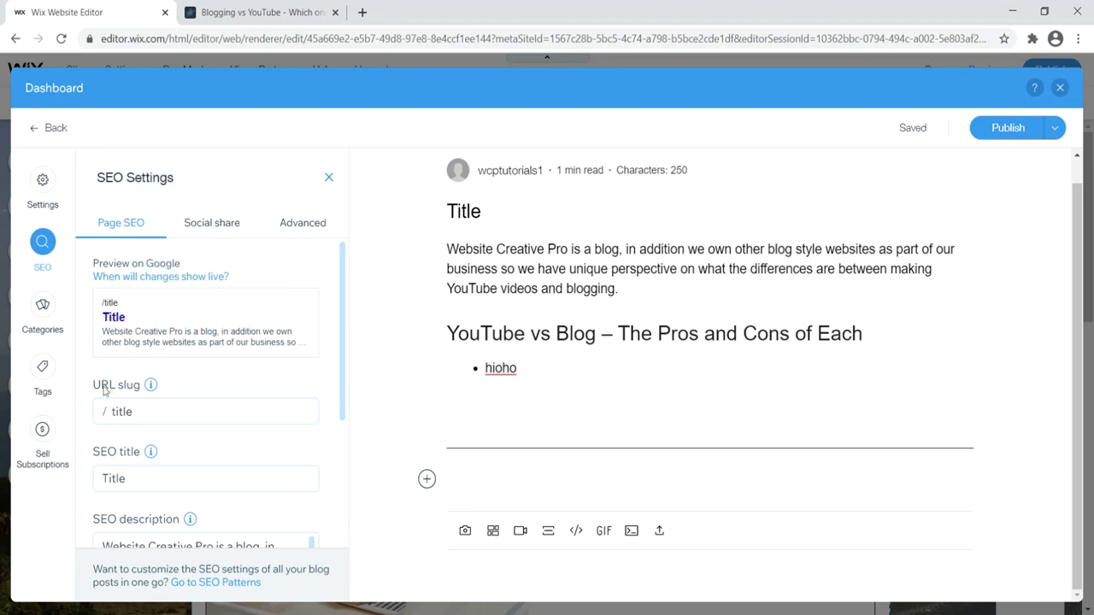
{"action": "left_click", "coordinate": [130, 406]}
{"action": "left_click", "coordinate": [142, 413]}
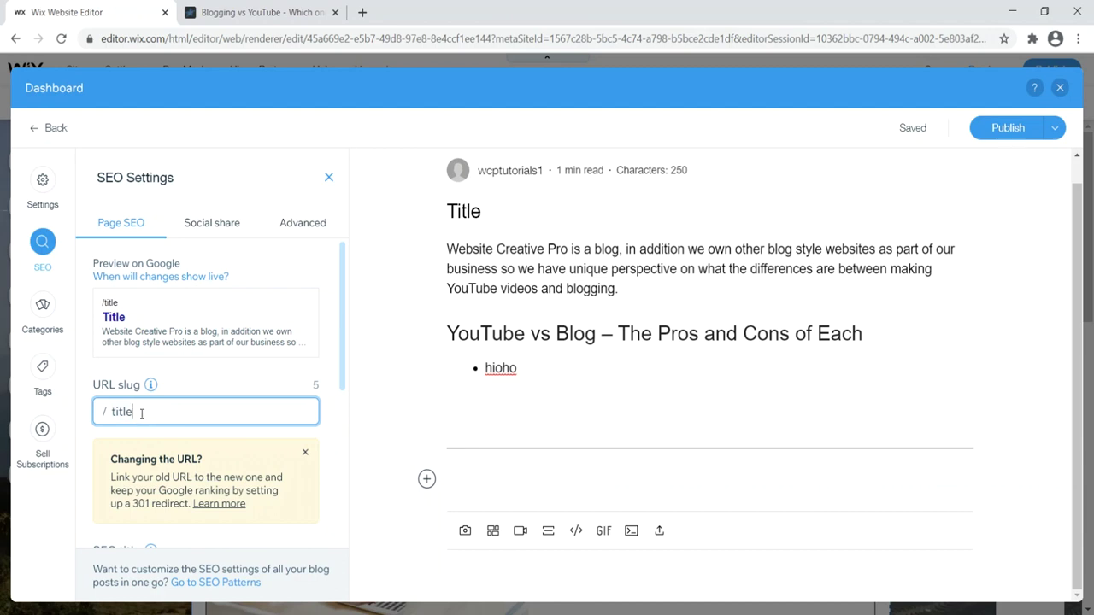
{"action": "left_click_drag", "start_coordinate": [143, 409], "coordinate": [107, 412]}
{"action": "left_click", "coordinate": [323, 389]}
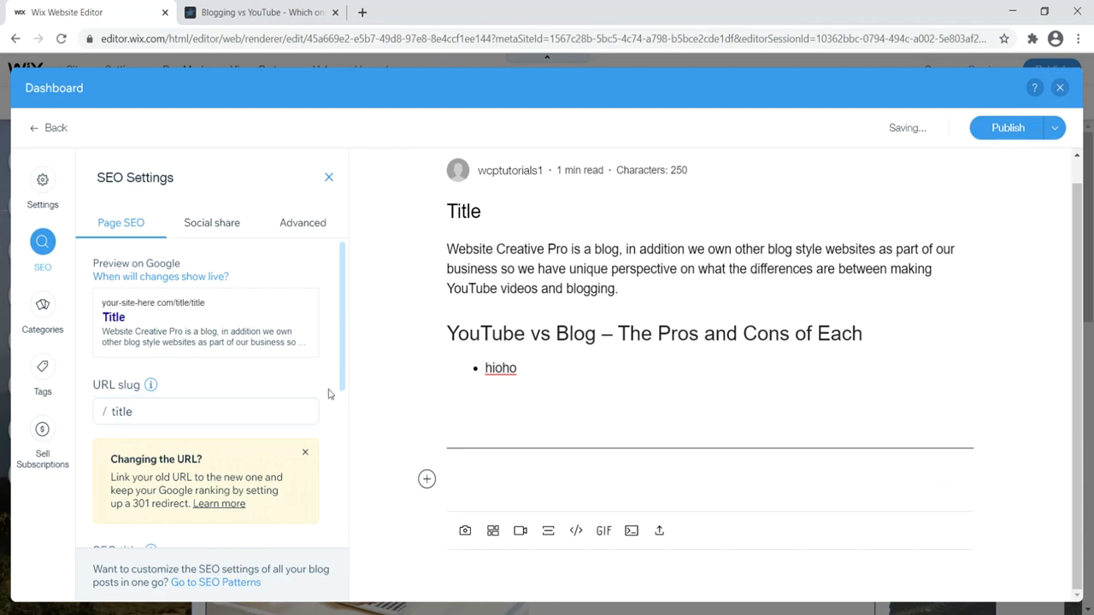
{"action": "left_click", "coordinate": [306, 455]}
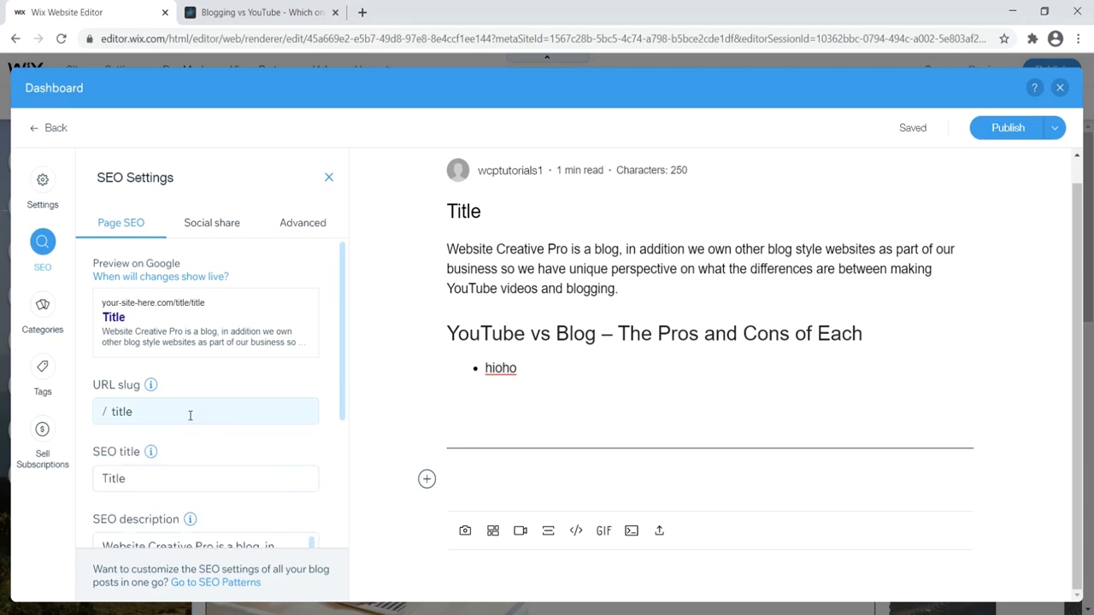
{"action": "double_click", "coordinate": [164, 413]}
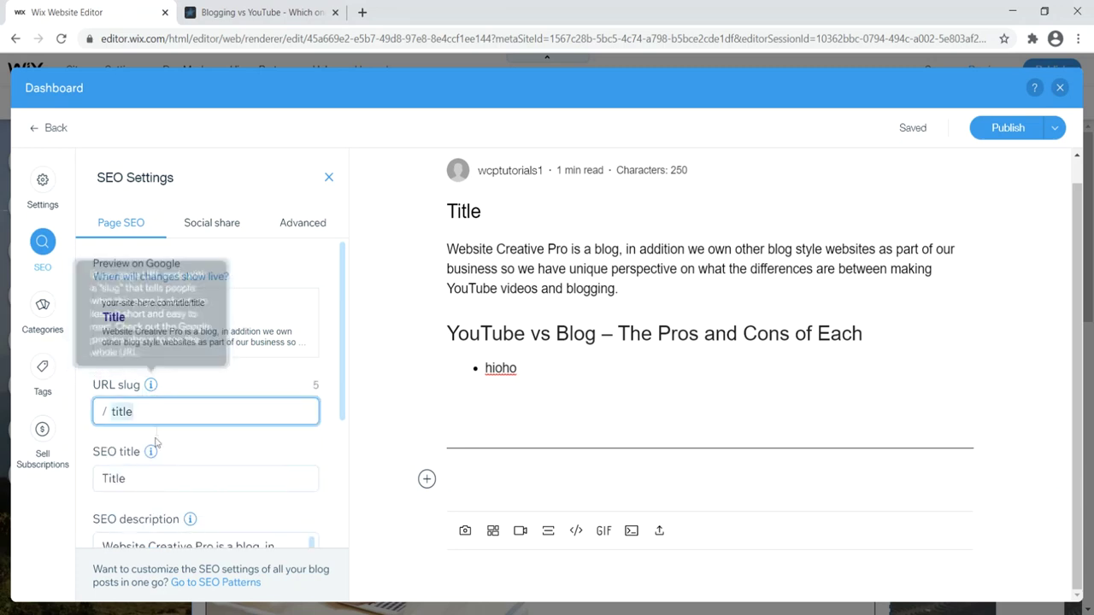
{"action": "scroll", "coordinate": [176, 425], "scroll_direction": "down", "scroll_amount": 3}
{"action": "scroll", "coordinate": [176, 425], "scroll_direction": "up", "scroll_amount": 3}
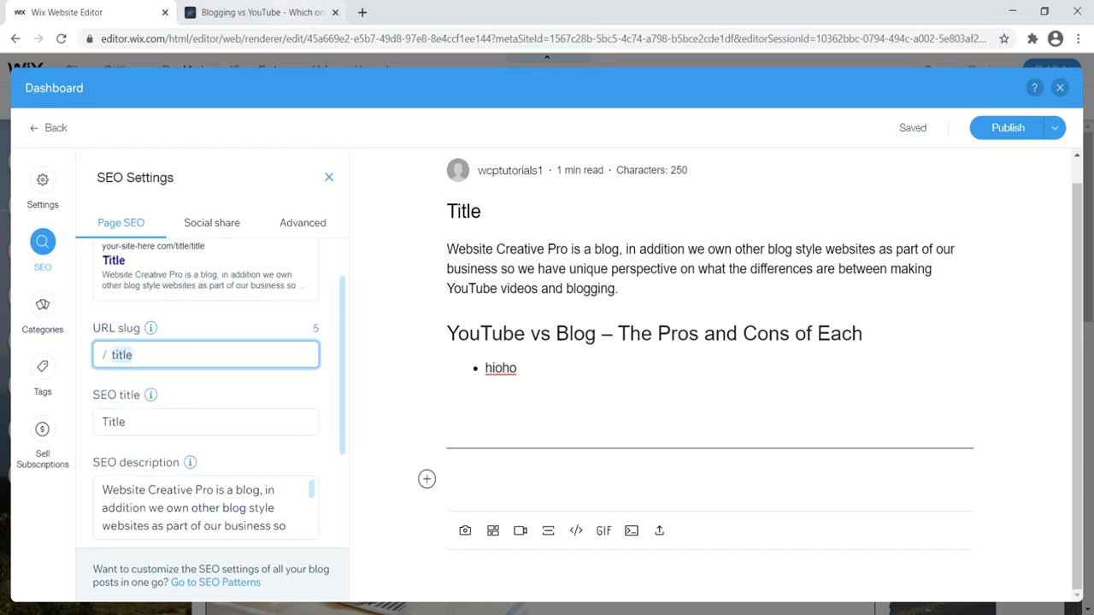
{"action": "left_click", "coordinate": [361, 13]}
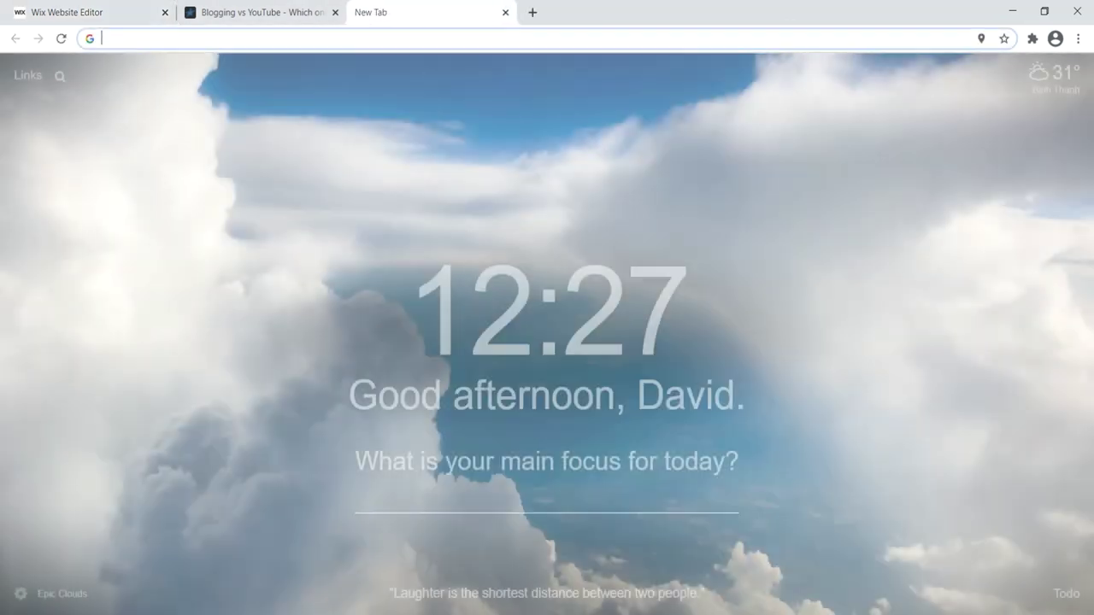
{"action": "type", "text": "websit"}
{"action": "key", "text": "BackSpace"}
{"action": "type", "text": "ite creative pro"}
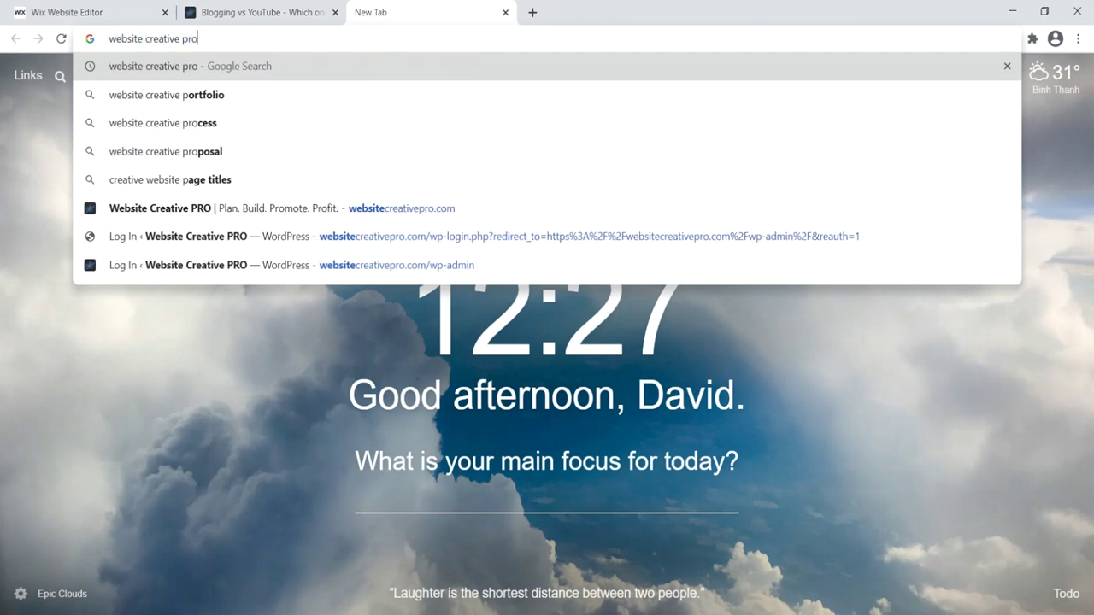
{"action": "key", "text": "Return"}
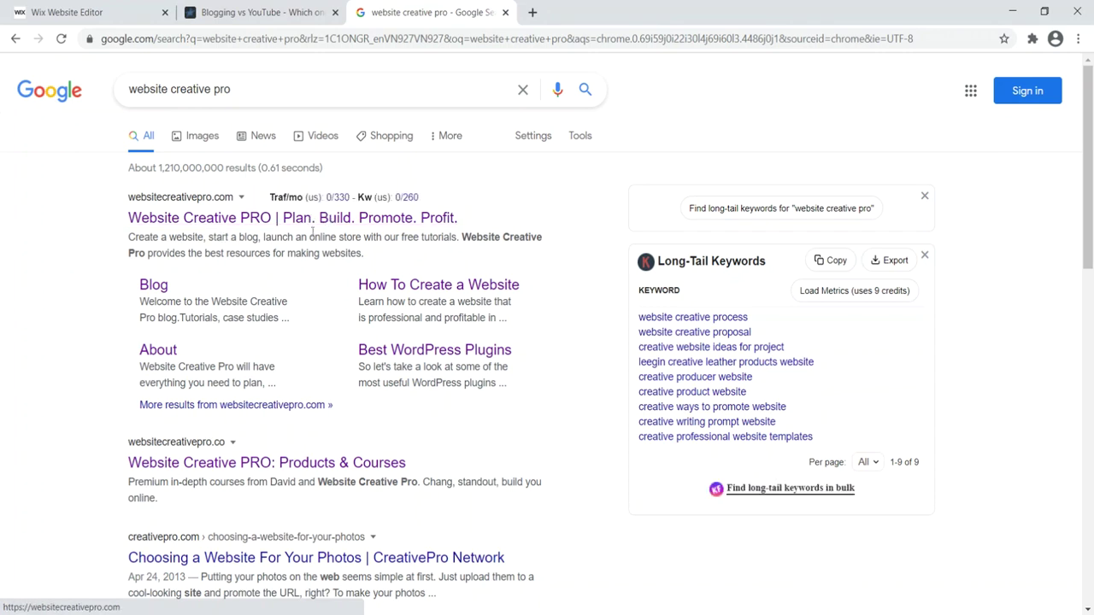
{"action": "left_click", "coordinate": [69, 12]}
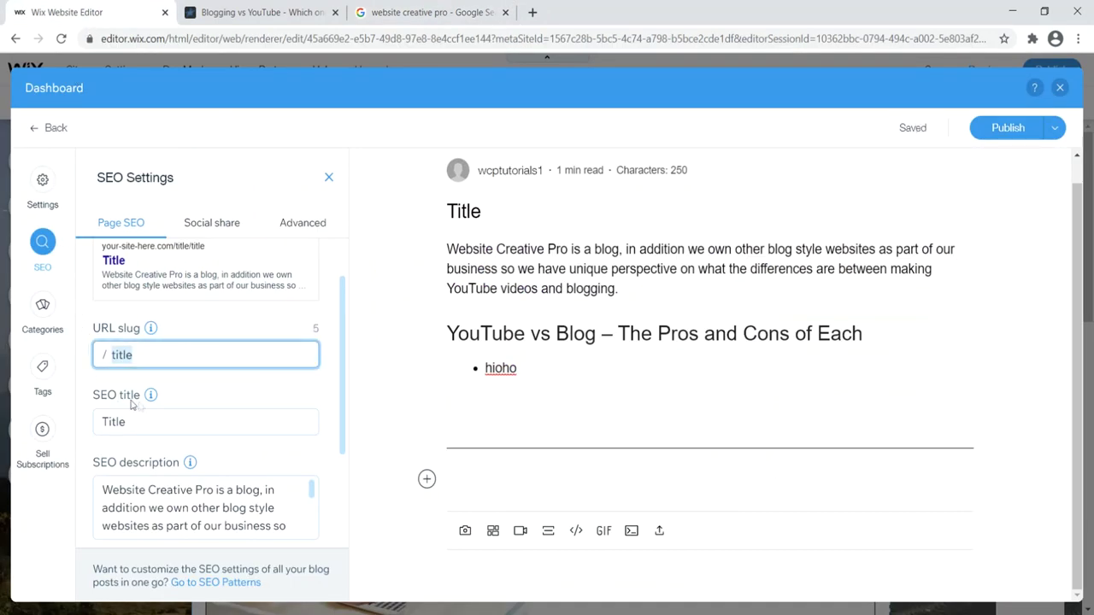
{"action": "left_click", "coordinate": [373, 17]}
{"action": "left_click_drag", "start_coordinate": [127, 218], "coordinate": [456, 199]}
{"action": "left_click", "coordinate": [68, 12]}
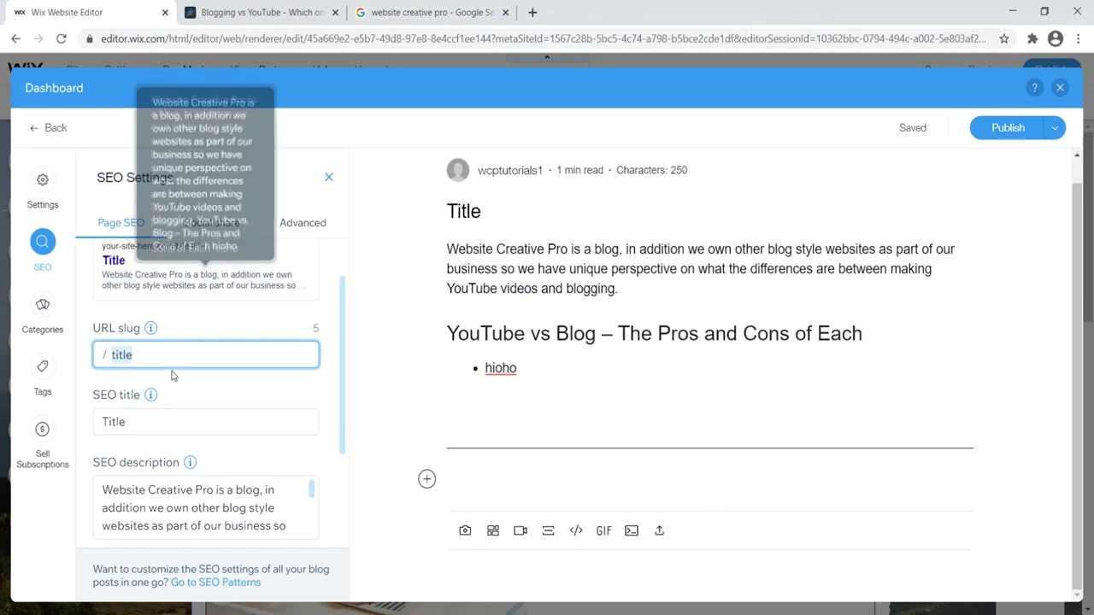
{"action": "scroll", "coordinate": [127, 416], "scroll_direction": "down", "scroll_amount": 1}
{"action": "triple_click", "coordinate": [267, 442]}
{"action": "left_click", "coordinate": [359, 17]}
{"action": "left_click", "coordinate": [340, 251]}
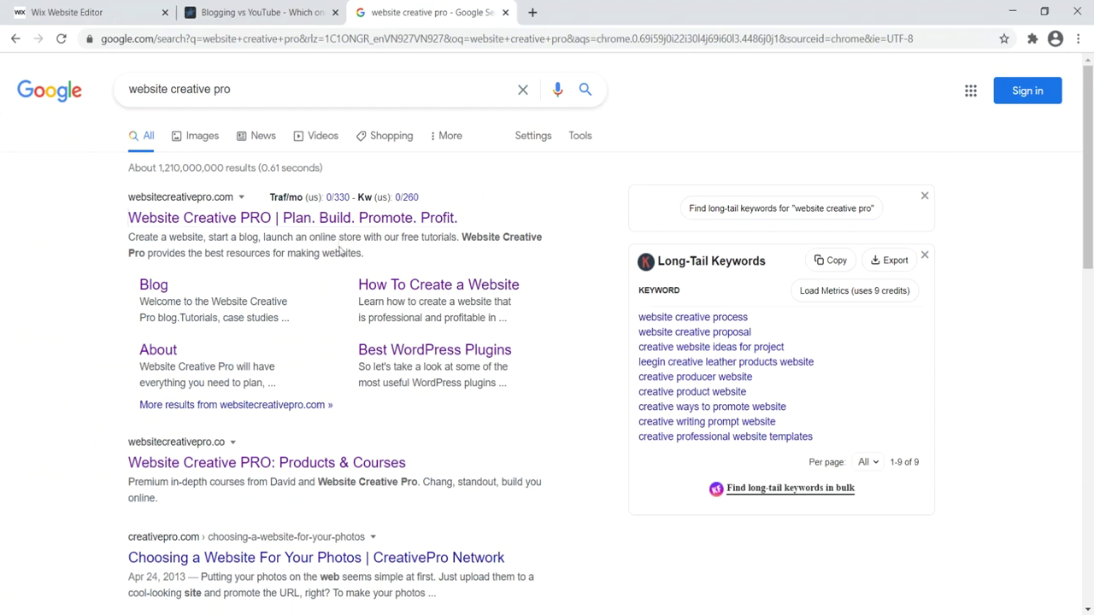
{"action": "left_click_drag", "start_coordinate": [366, 257], "coordinate": [128, 237]}
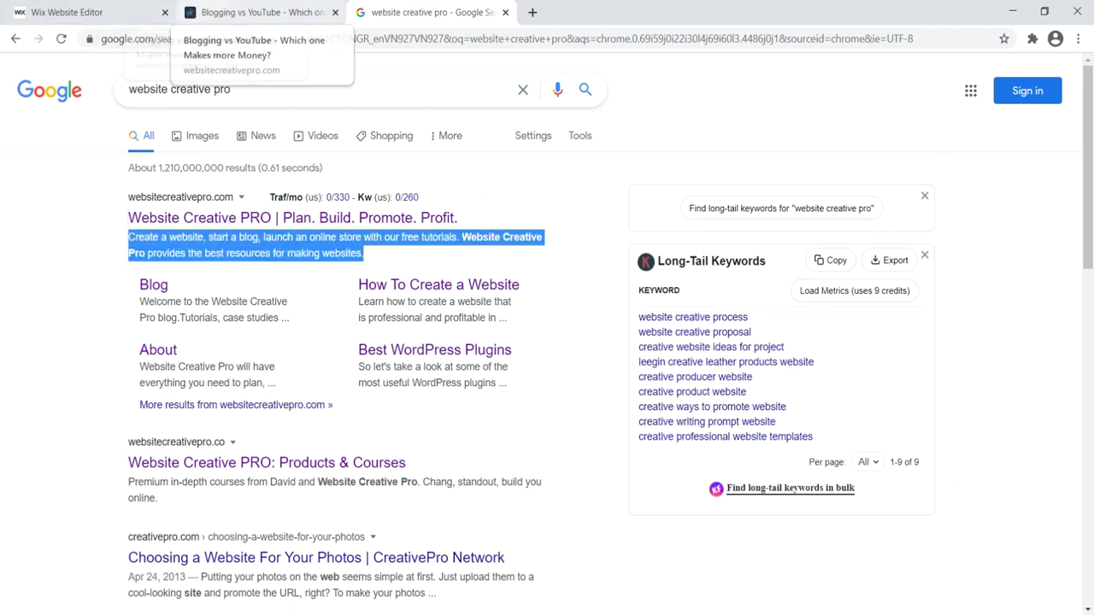
{"action": "left_click", "coordinate": [257, 11]}
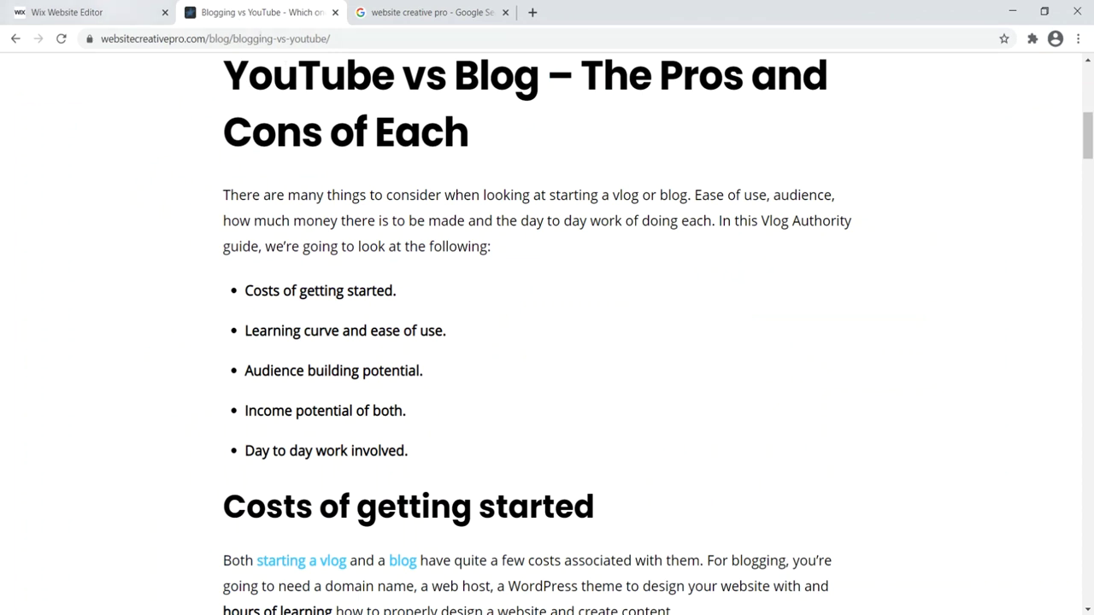
{"action": "left_click", "coordinate": [111, 12]}
{"action": "scroll", "coordinate": [184, 352], "scroll_direction": "down", "scroll_amount": 1}
{"action": "scroll", "coordinate": [184, 352], "scroll_direction": "down", "scroll_amount": 1}
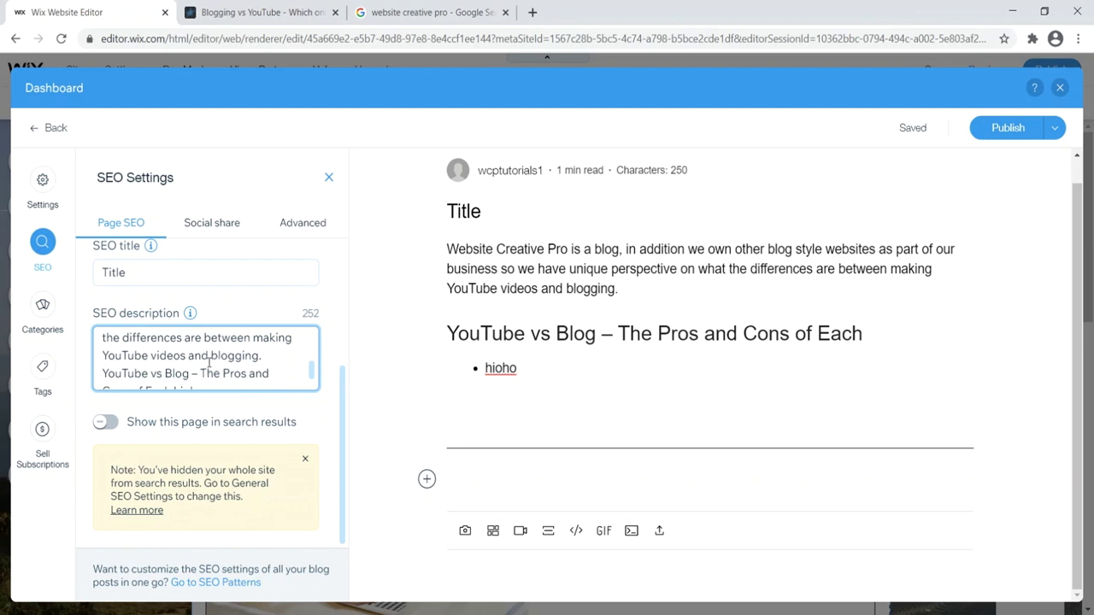
{"action": "left_click_drag", "start_coordinate": [209, 362], "coordinate": [196, 147]}
{"action": "scroll", "coordinate": [958, 94], "scroll_direction": "up", "scroll_amount": 7}
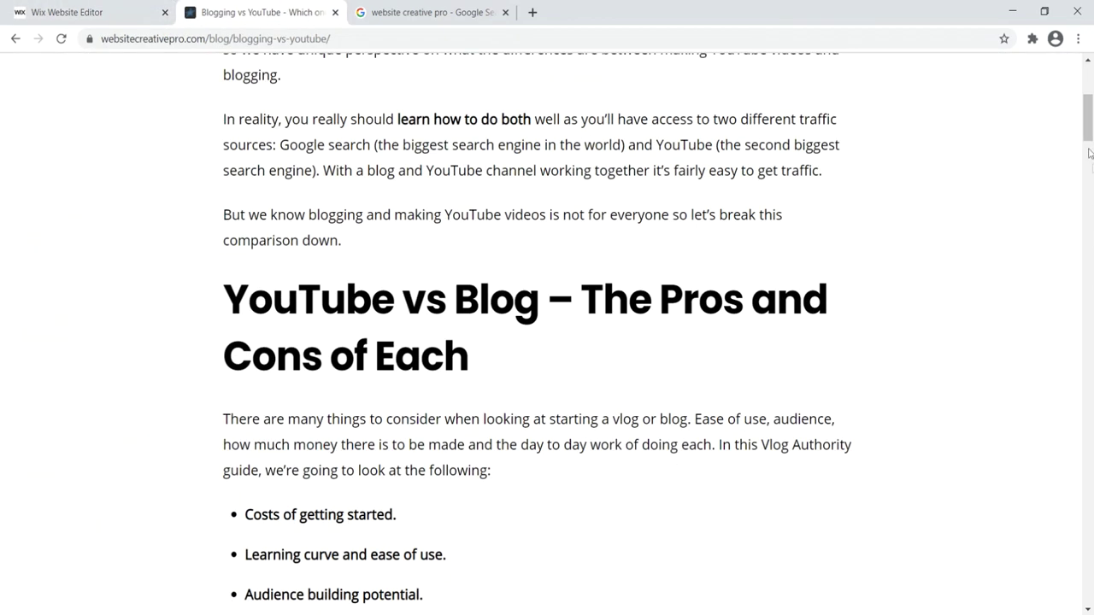
{"action": "left_click_drag", "start_coordinate": [217, 205], "coordinate": [808, 247]}
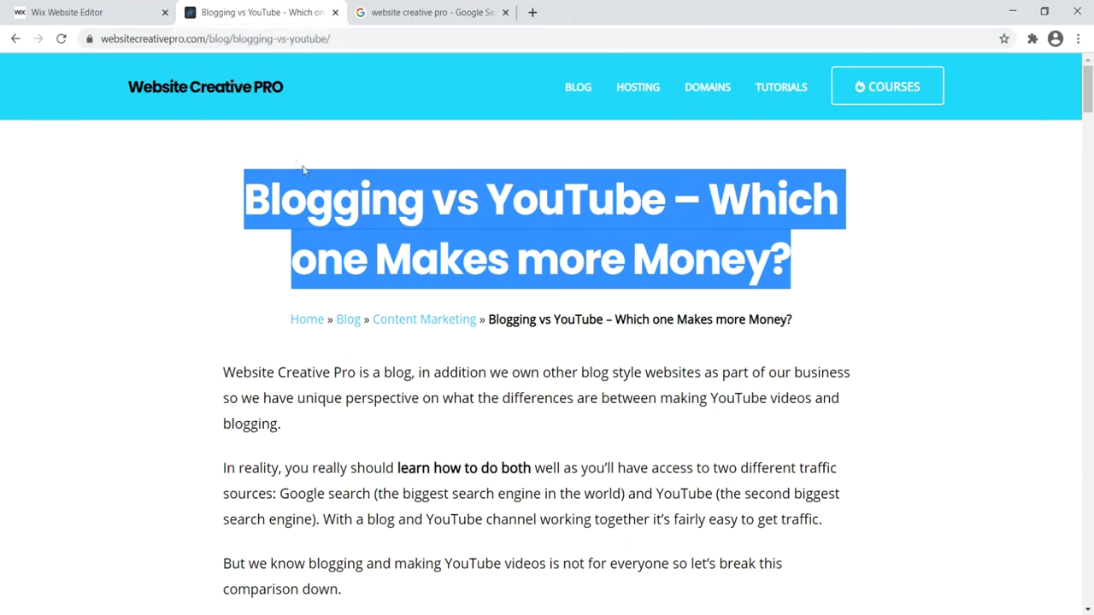
{"action": "key", "text": "ctrl+shift+Tab"}
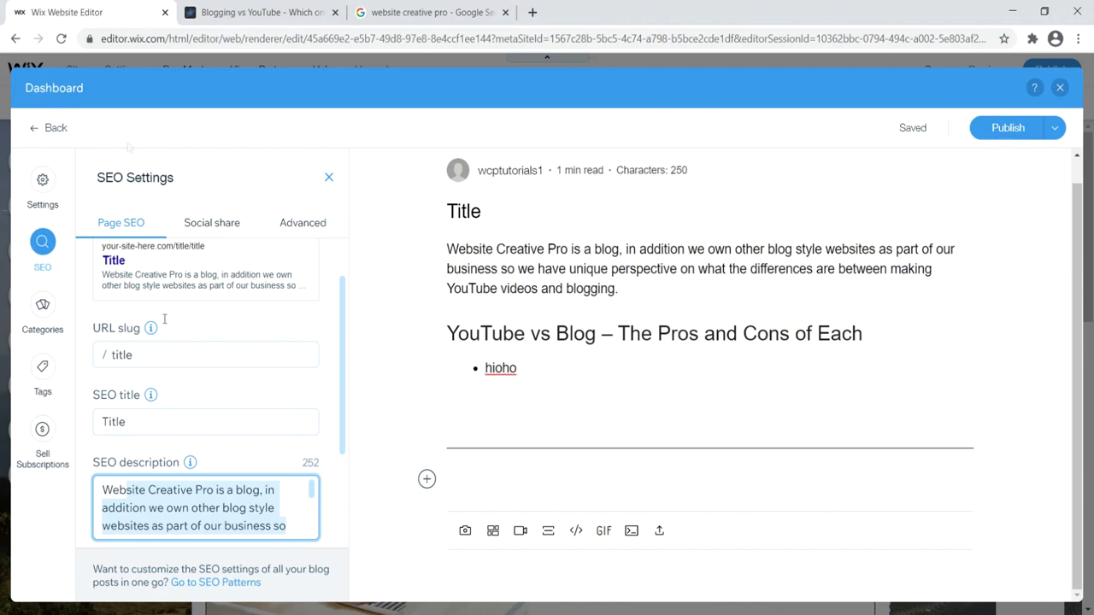
{"action": "mouse_move", "coordinate": [155, 320]}
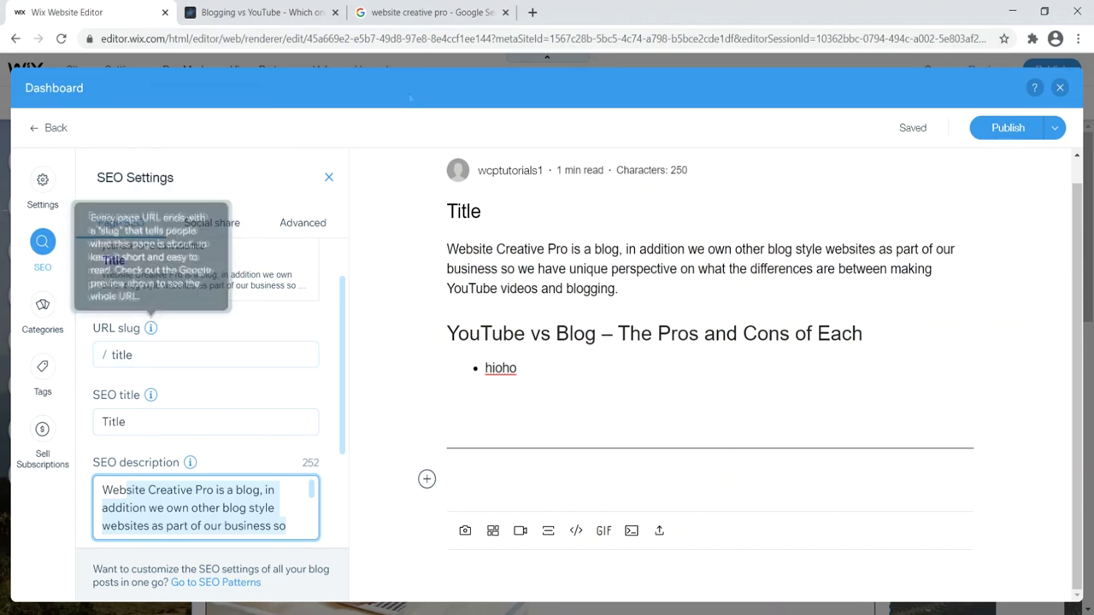
{"action": "left_click", "coordinate": [281, 11]}
{"action": "left_click_drag", "start_coordinate": [332, 39], "coordinate": [231, 39]}
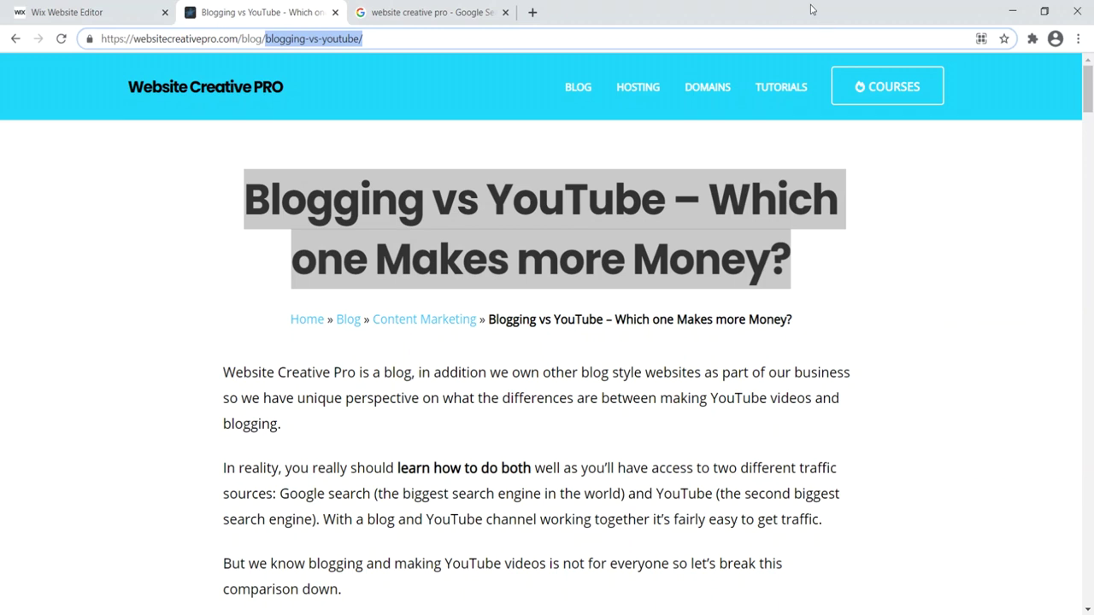
{"action": "left_click", "coordinate": [85, 12]}
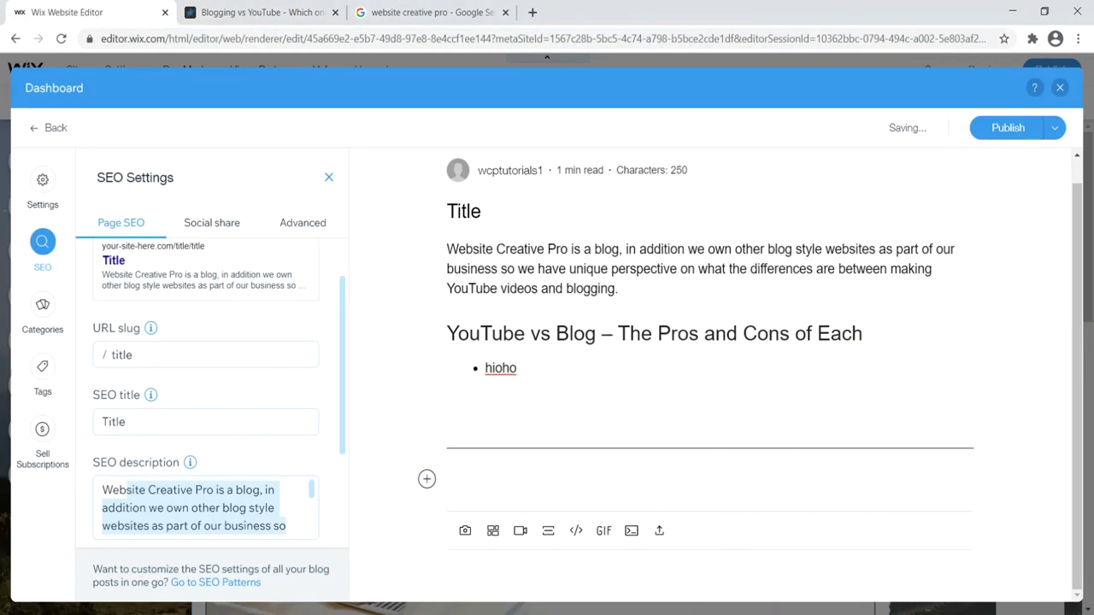
{"action": "left_click_drag", "start_coordinate": [196, 508], "coordinate": [229, 214]}
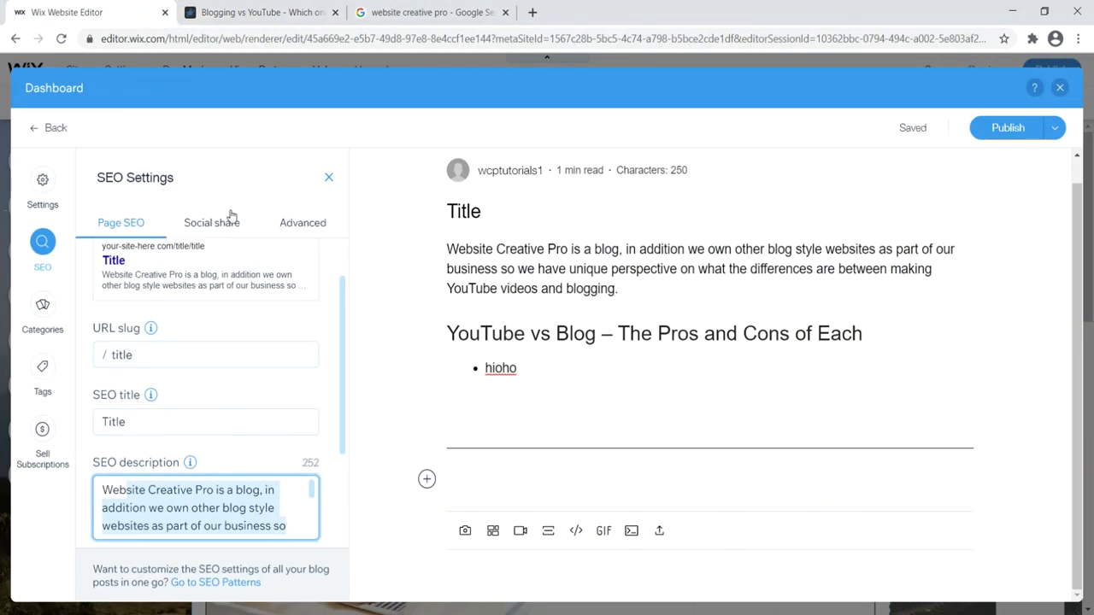
{"action": "left_click", "coordinate": [229, 221]}
Review the advanced SEO options, then bring up the post's Categories
{"action": "scroll", "coordinate": [239, 312], "scroll_direction": "up", "scroll_amount": 1}
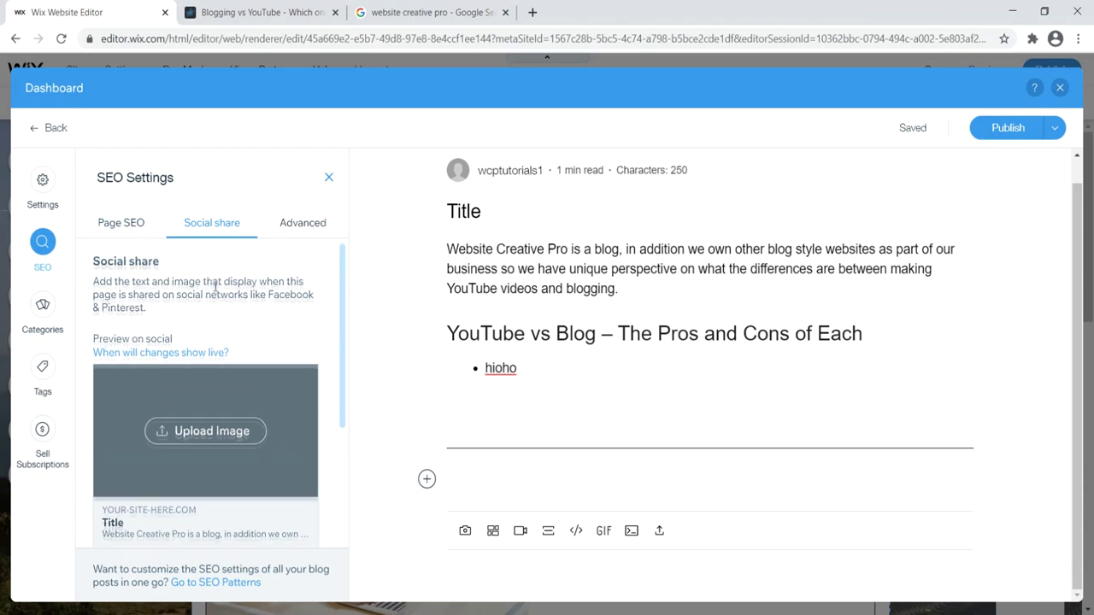
{"action": "scroll", "coordinate": [210, 285], "scroll_direction": "down", "scroll_amount": 2}
{"action": "scroll", "coordinate": [224, 459], "scroll_direction": "up", "scroll_amount": 3}
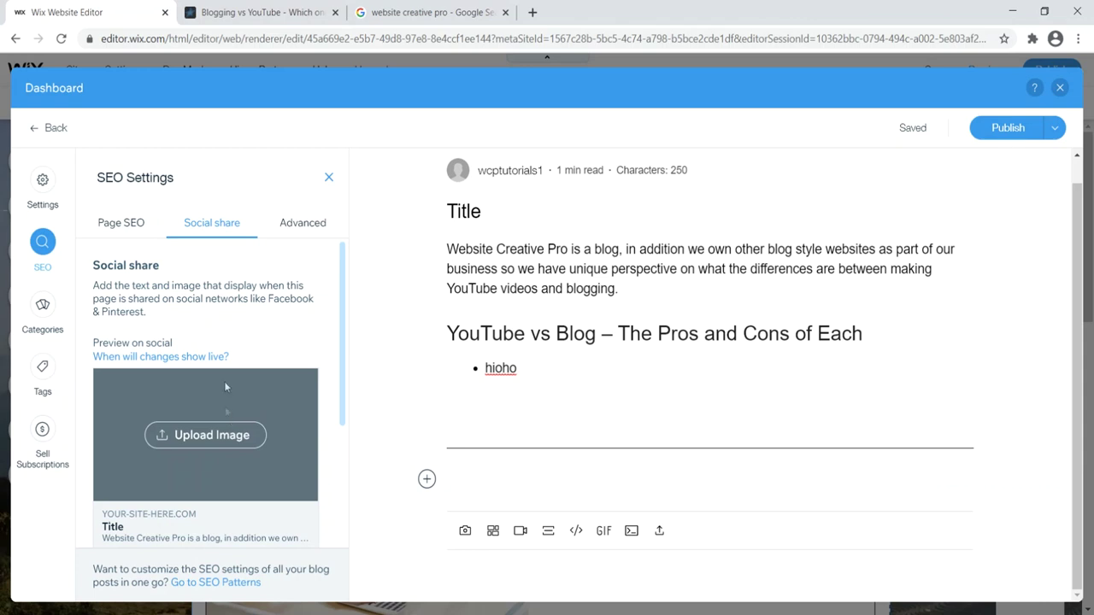
{"action": "left_click", "coordinate": [289, 224]}
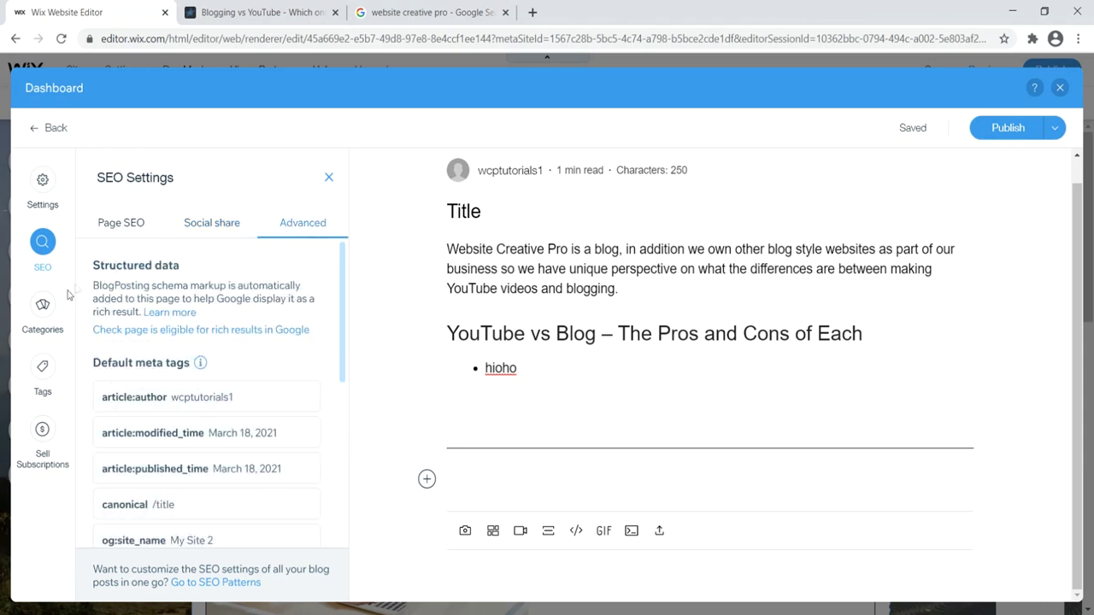
{"action": "left_click", "coordinate": [45, 318]}
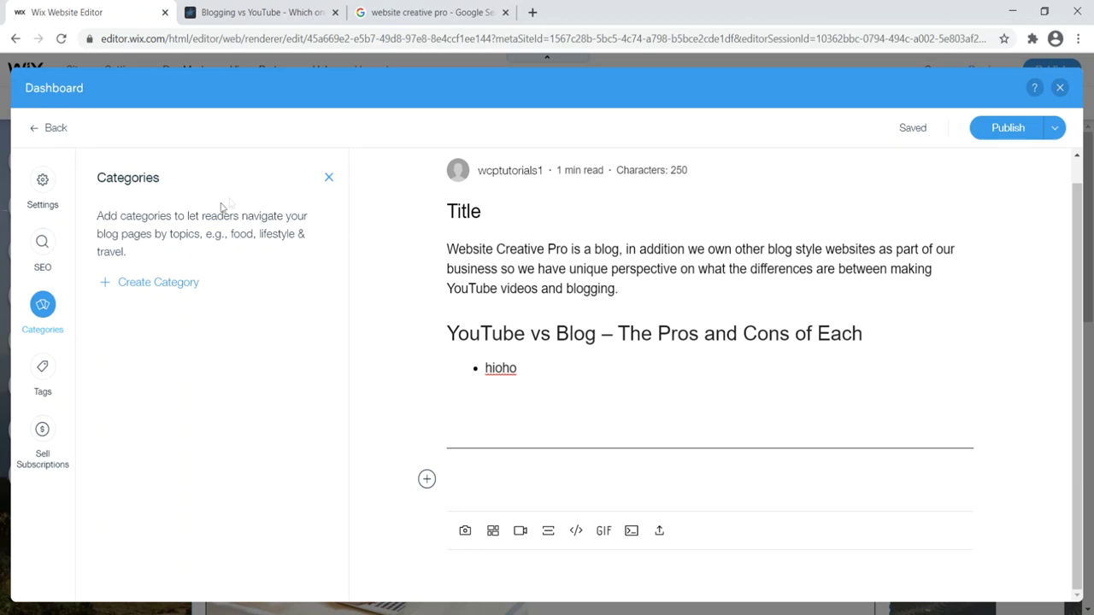
Browse the live Website Creative PRO blog listing page in the other tab
{"action": "left_click", "coordinate": [257, 12]}
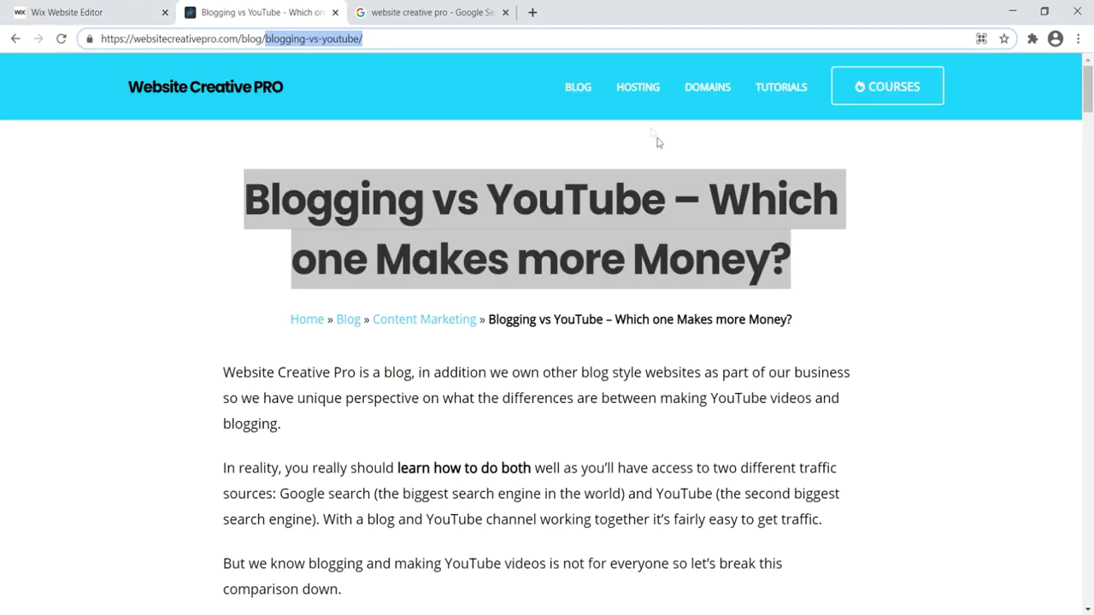
{"action": "left_click", "coordinate": [587, 89]}
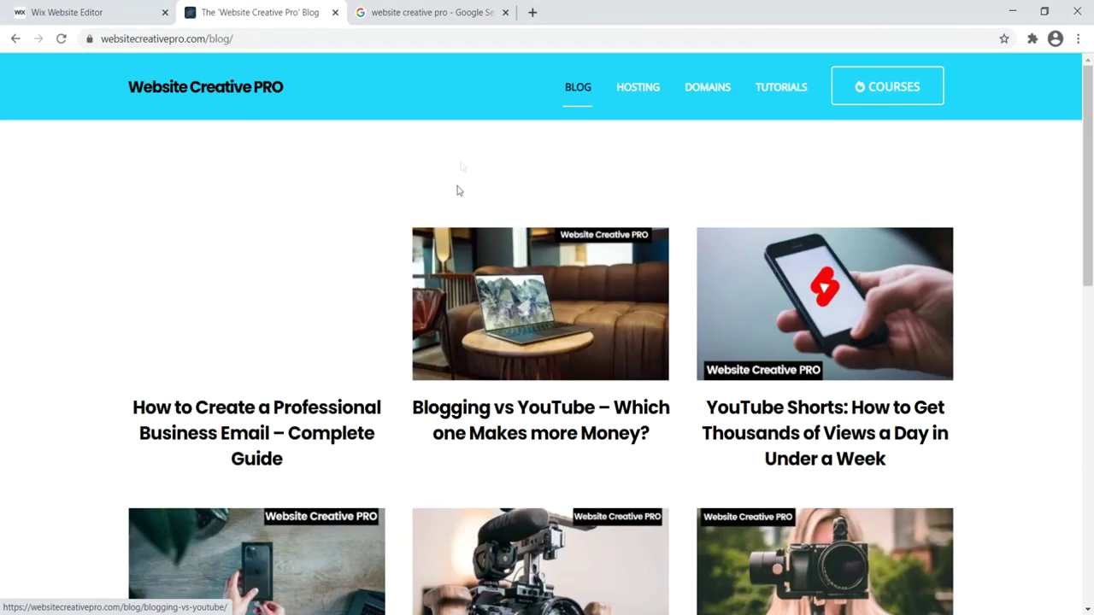
{"action": "scroll", "coordinate": [912, 265], "scroll_direction": "down", "scroll_amount": 10}
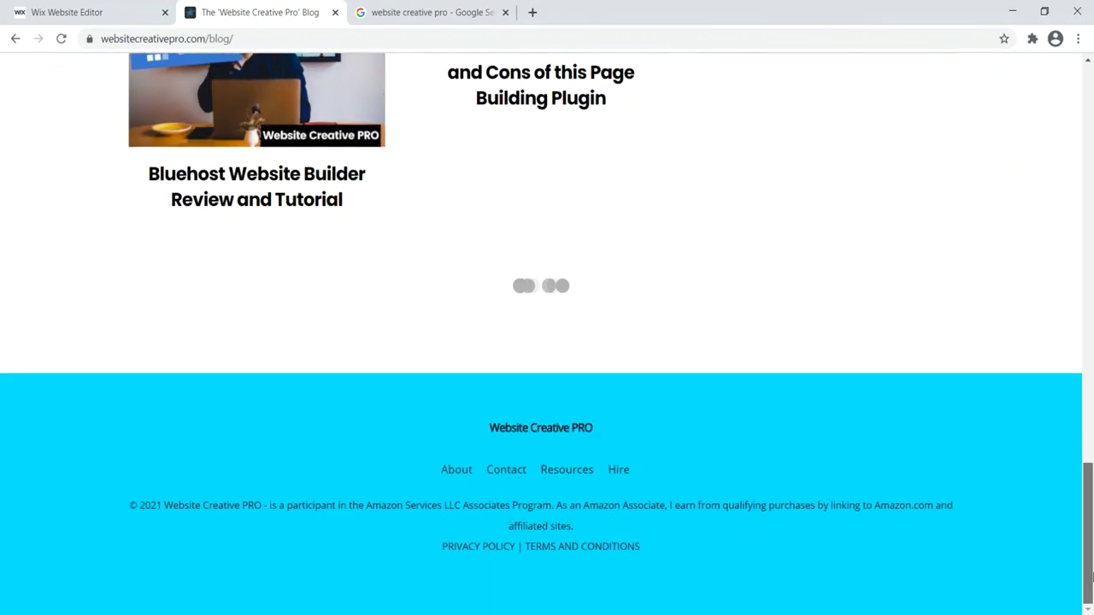
{"action": "left_click_drag", "start_coordinate": [1092, 579], "coordinate": [1091, 105]}
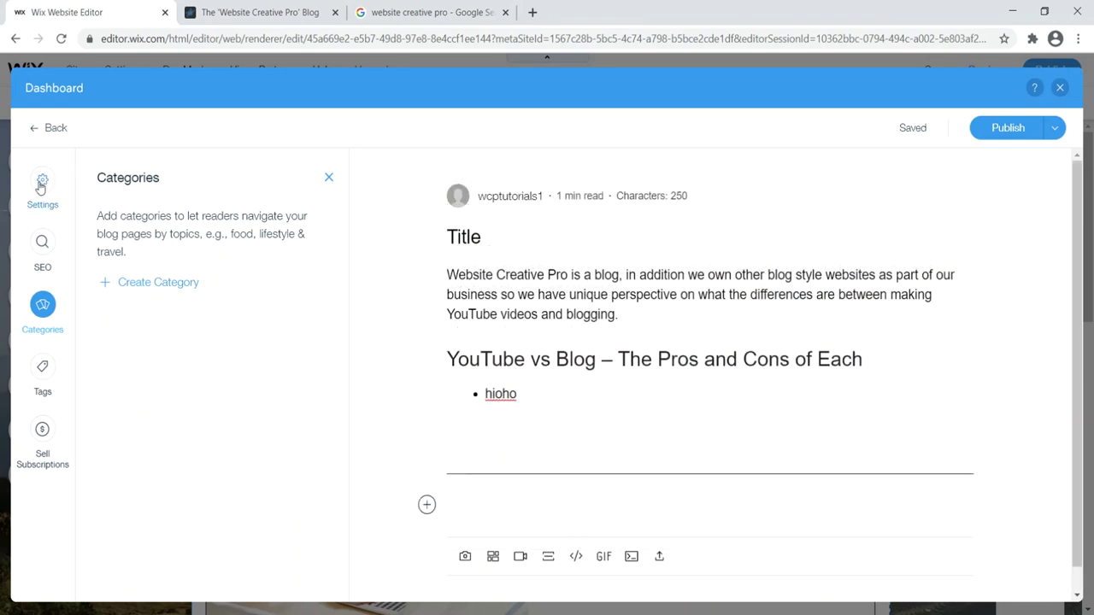
Leave the post's general settings and open Manage Posts from the blog feed on the page
{"action": "left_click", "coordinate": [41, 186]}
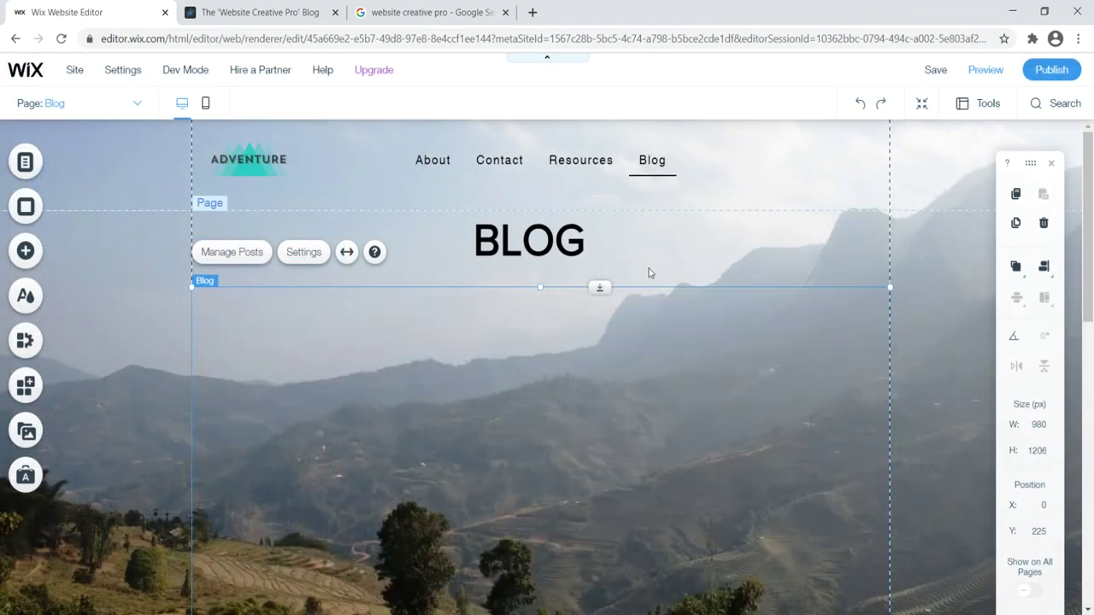
{"action": "scroll", "coordinate": [308, 234], "scroll_direction": "down", "scroll_amount": 3}
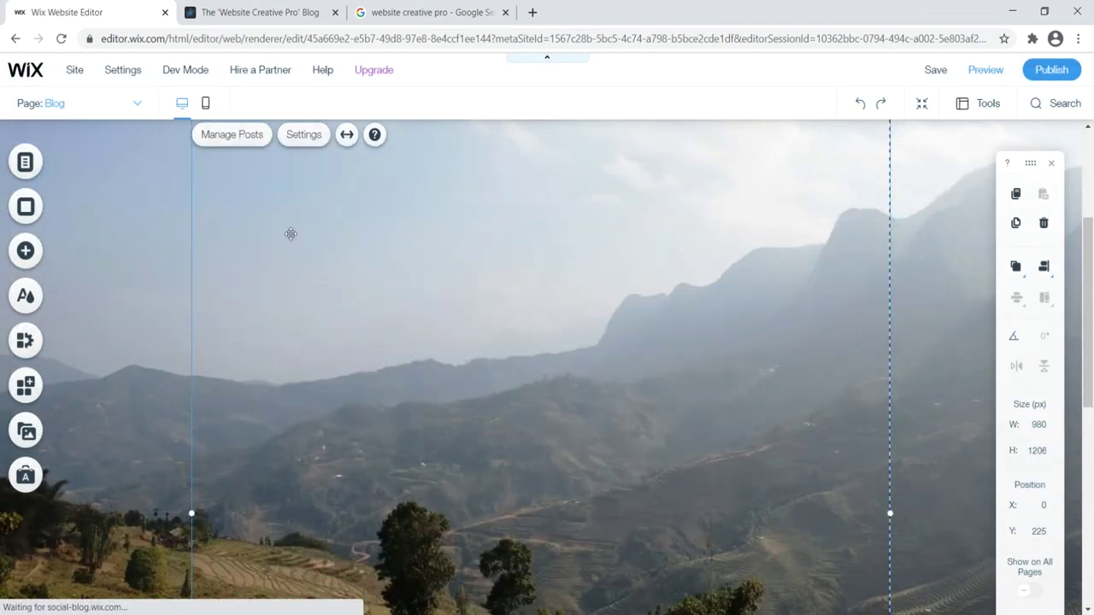
{"action": "scroll", "coordinate": [962, 351], "scroll_direction": "up", "scroll_amount": 3}
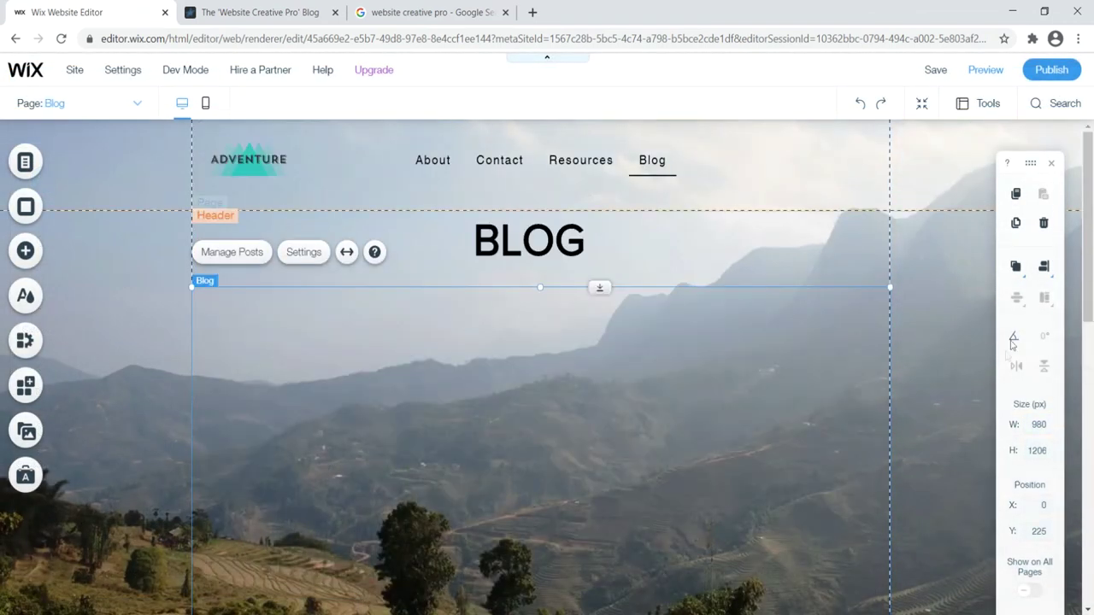
{"action": "scroll", "coordinate": [453, 404], "scroll_direction": "down", "scroll_amount": 3}
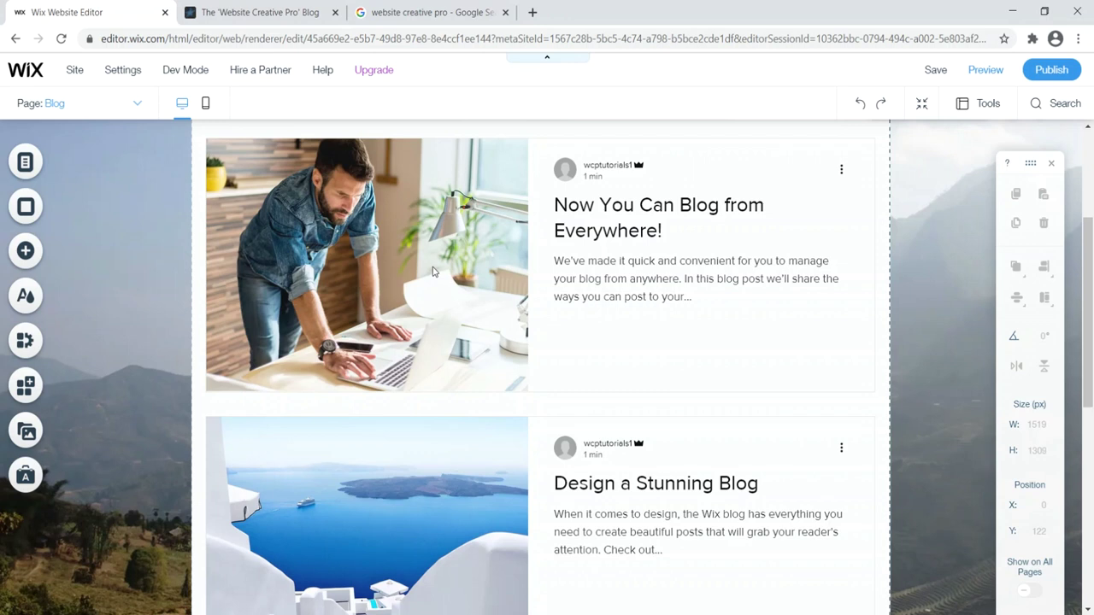
{"action": "scroll", "coordinate": [436, 282], "scroll_direction": "up", "scroll_amount": 3}
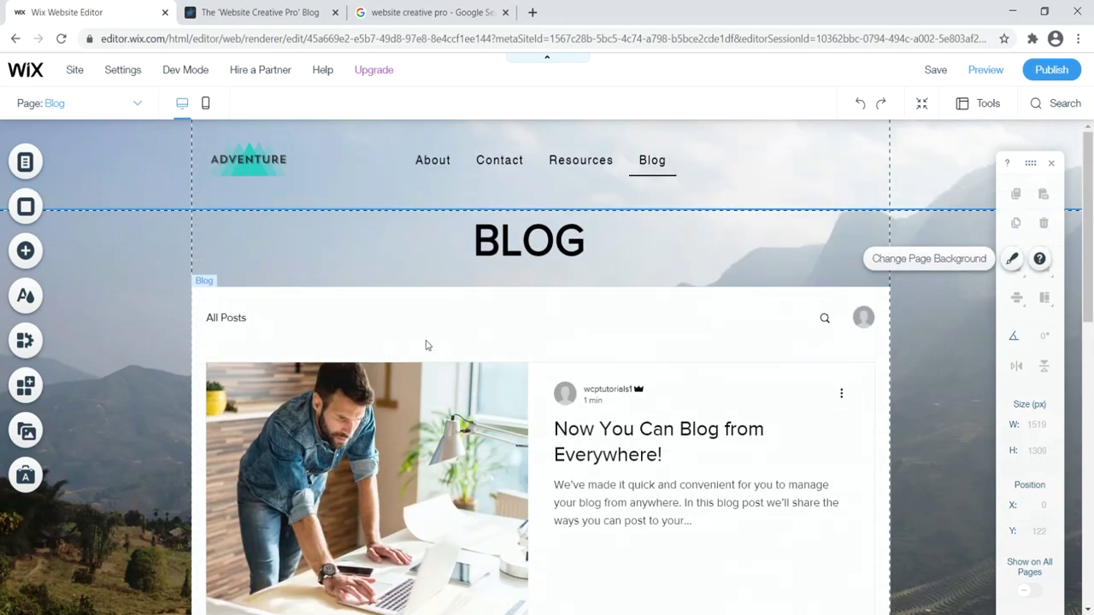
{"action": "left_click", "coordinate": [428, 345]}
{"action": "left_click", "coordinate": [436, 309]}
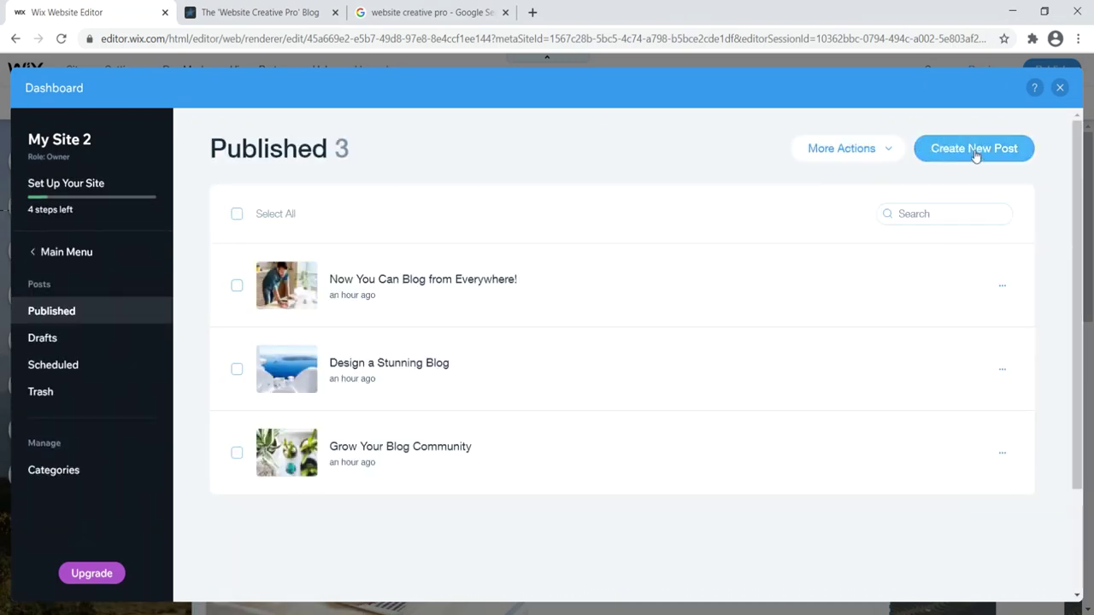
Create a new untitled blog post, view its Post Settings, then close the blog dashboard
{"action": "left_click", "coordinate": [974, 151]}
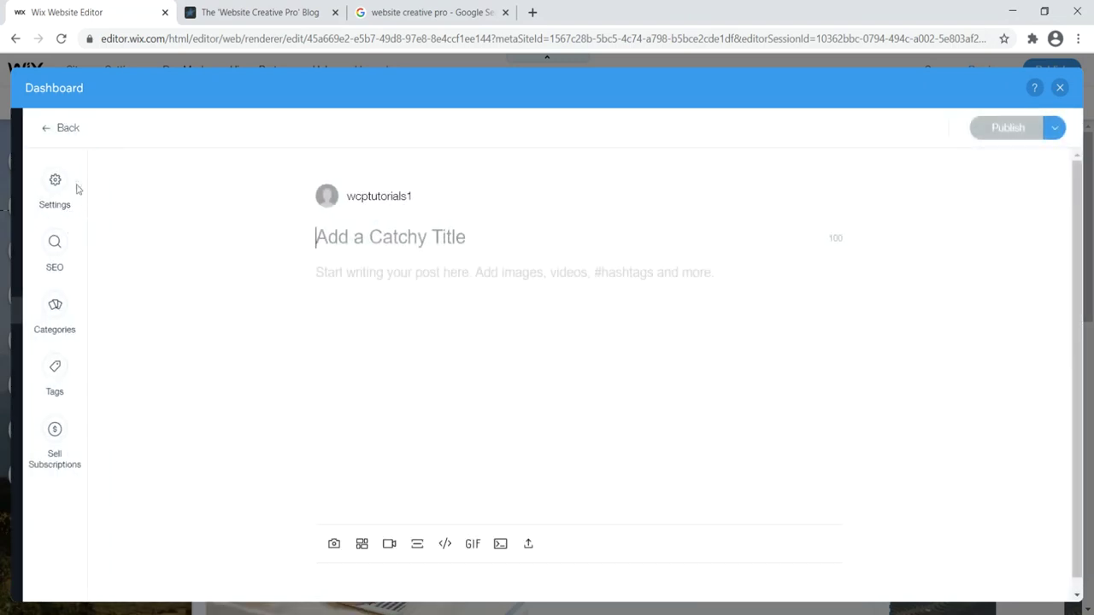
{"action": "left_click", "coordinate": [43, 185]}
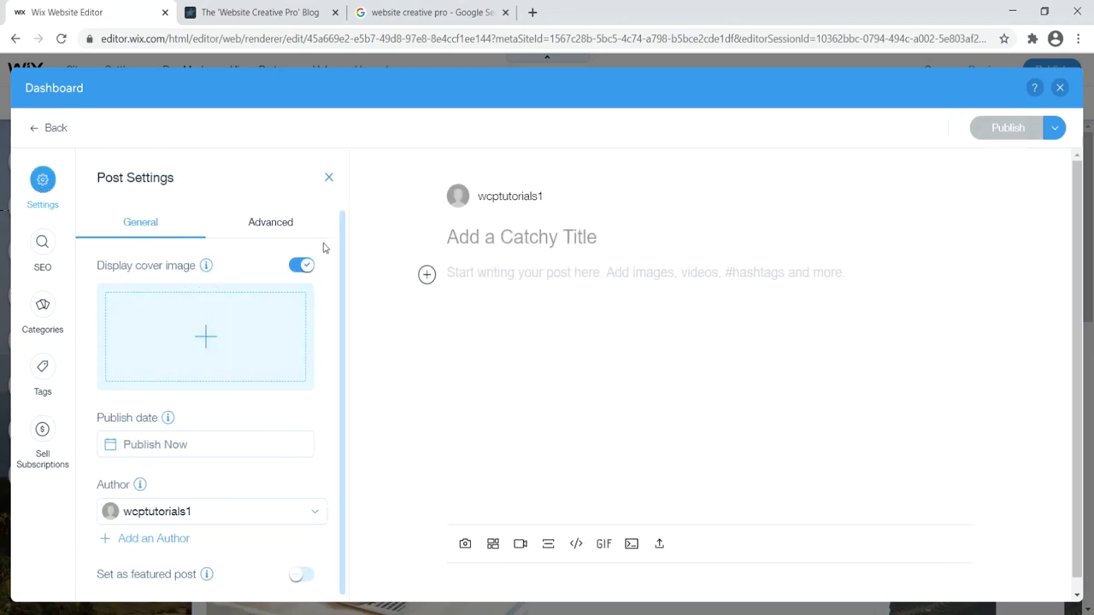
{"action": "left_click", "coordinate": [1059, 88]}
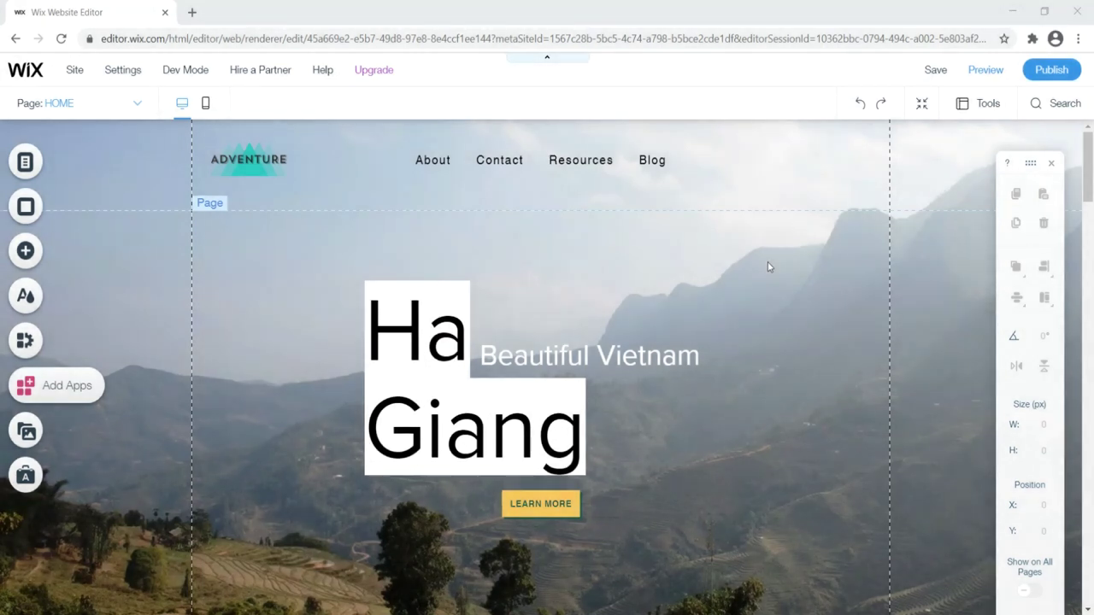
Publish the site, view it live, then dismiss the Congratulations message back in the editor
{"action": "left_click", "coordinate": [1051, 71]}
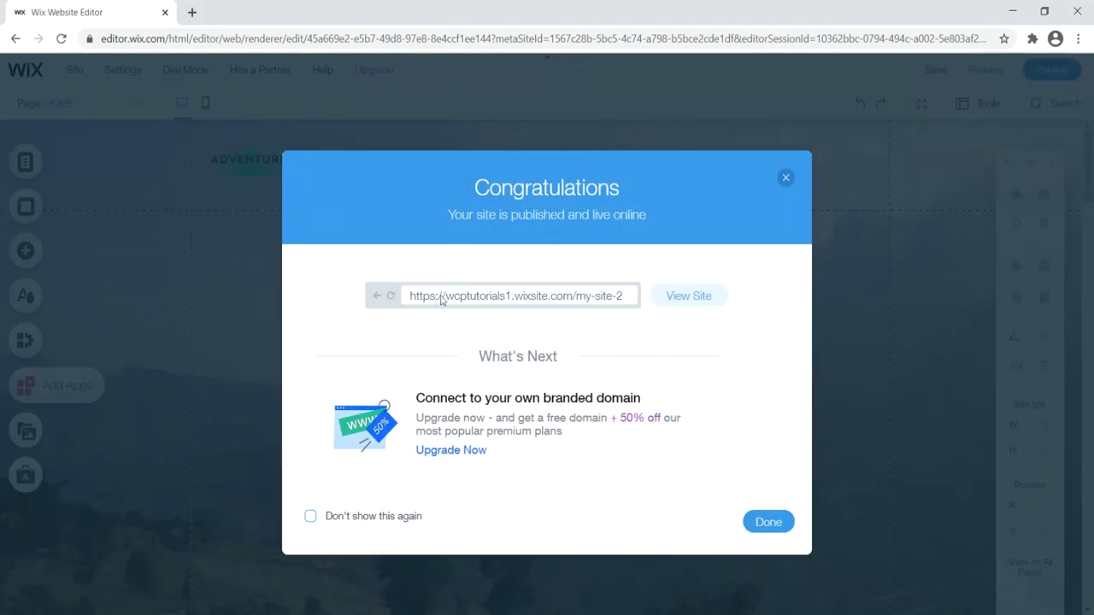
{"action": "left_click", "coordinate": [688, 293]}
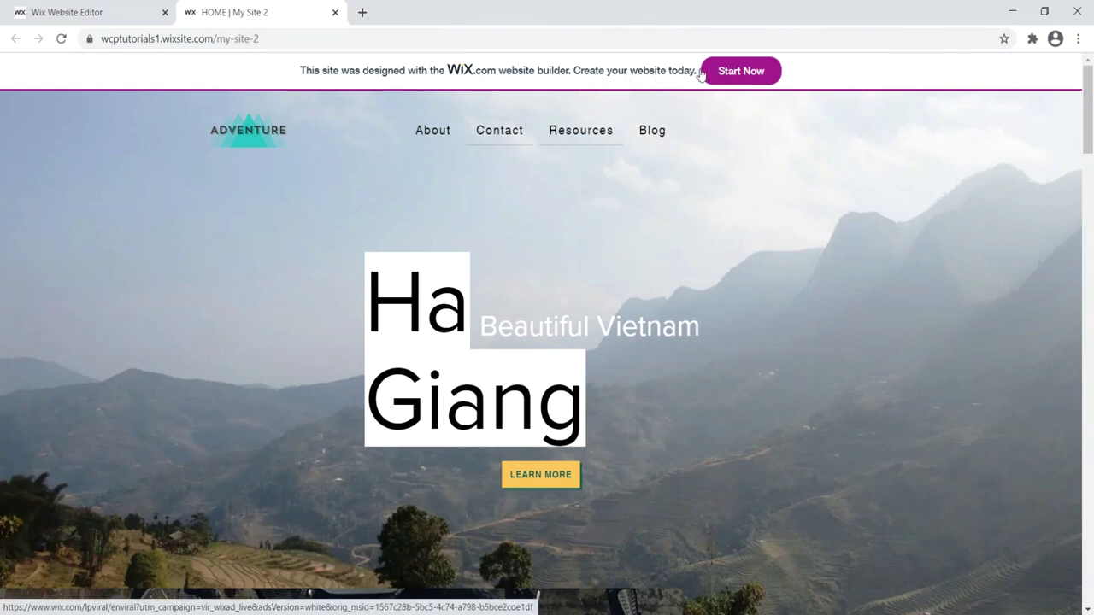
{"action": "left_click", "coordinate": [730, 75]}
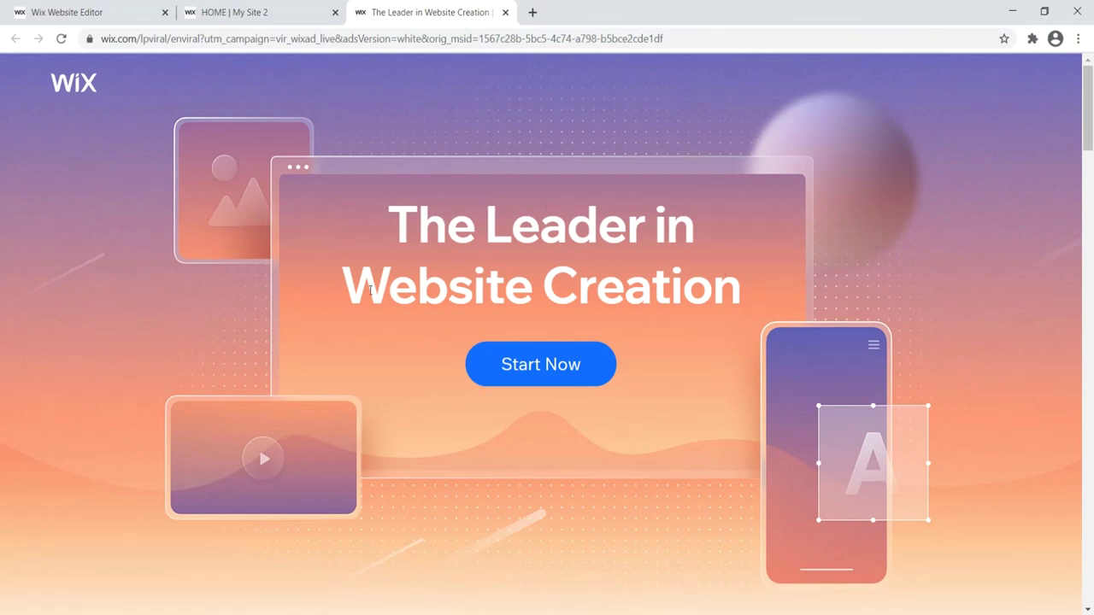
{"action": "left_click", "coordinate": [248, 13]}
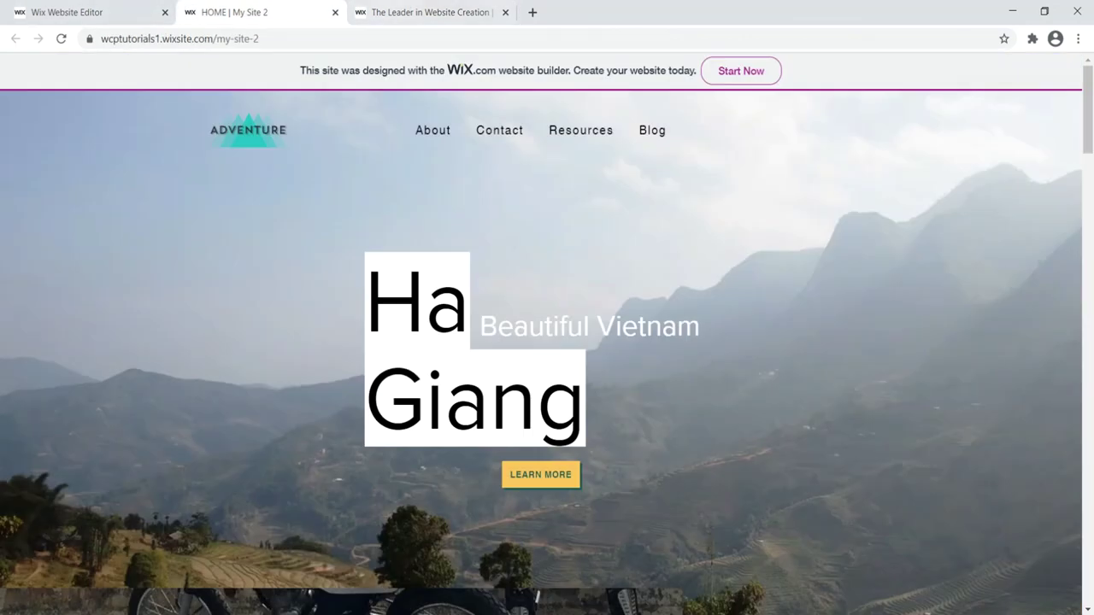
{"action": "left_click", "coordinate": [504, 13]}
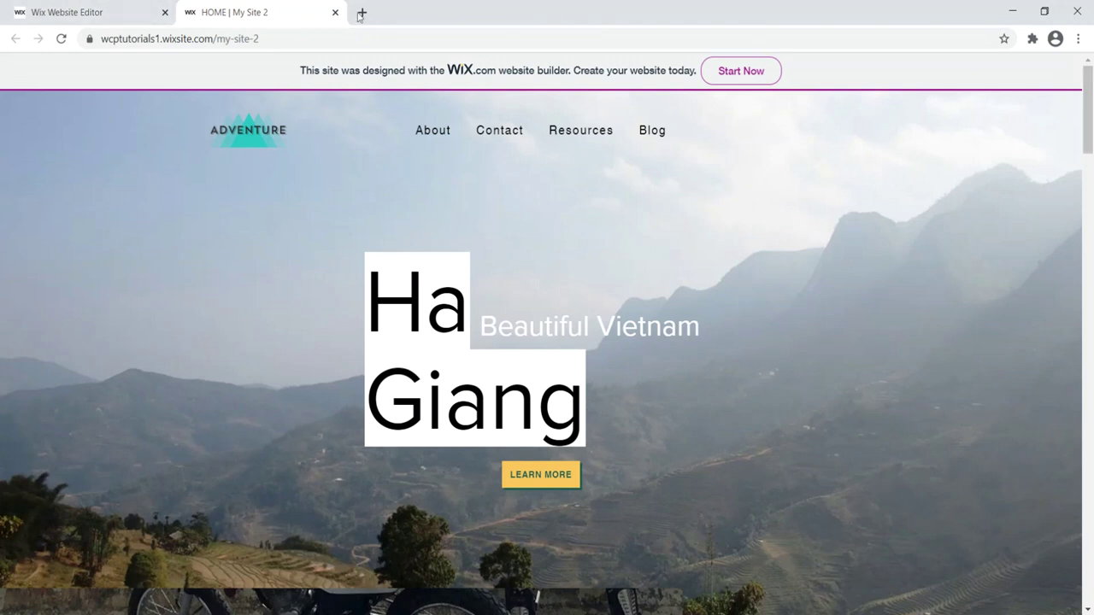
{"action": "left_click", "coordinate": [86, 12]}
{"action": "left_click", "coordinate": [785, 178]}
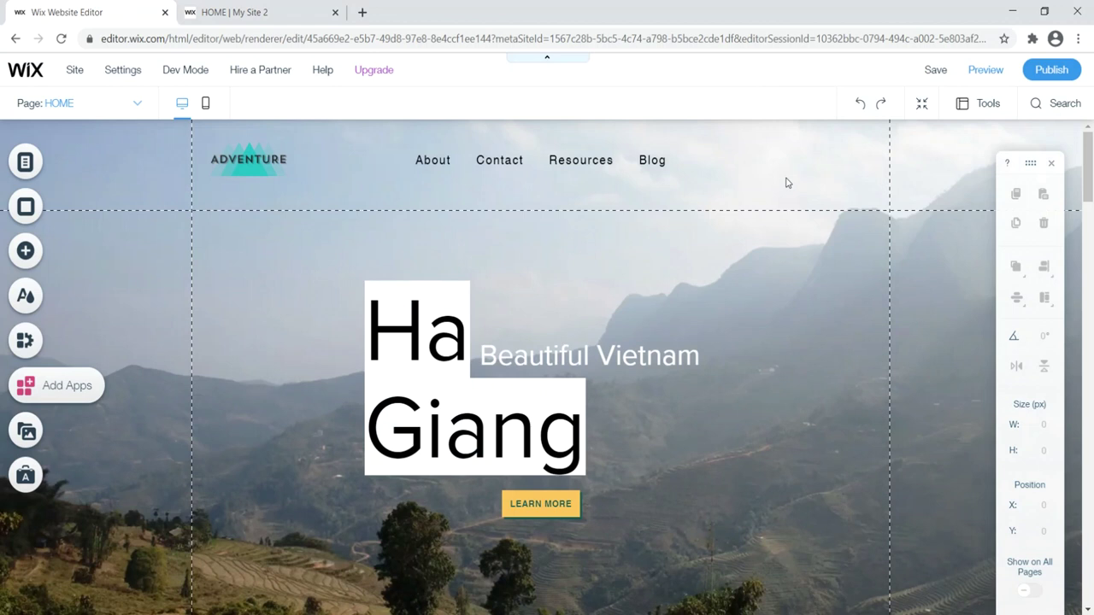
Open the Upgrade & Save 50% plans page and compare Business & eCommerce with Website Plans
{"action": "left_click", "coordinate": [335, 12]}
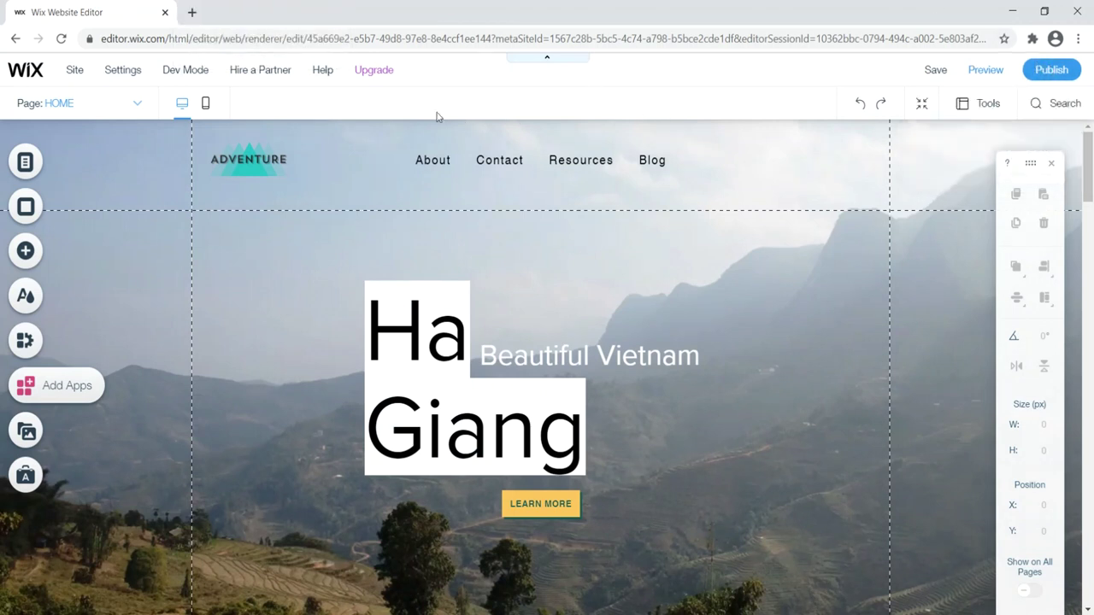
{"action": "mouse_move", "coordinate": [370, 76]}
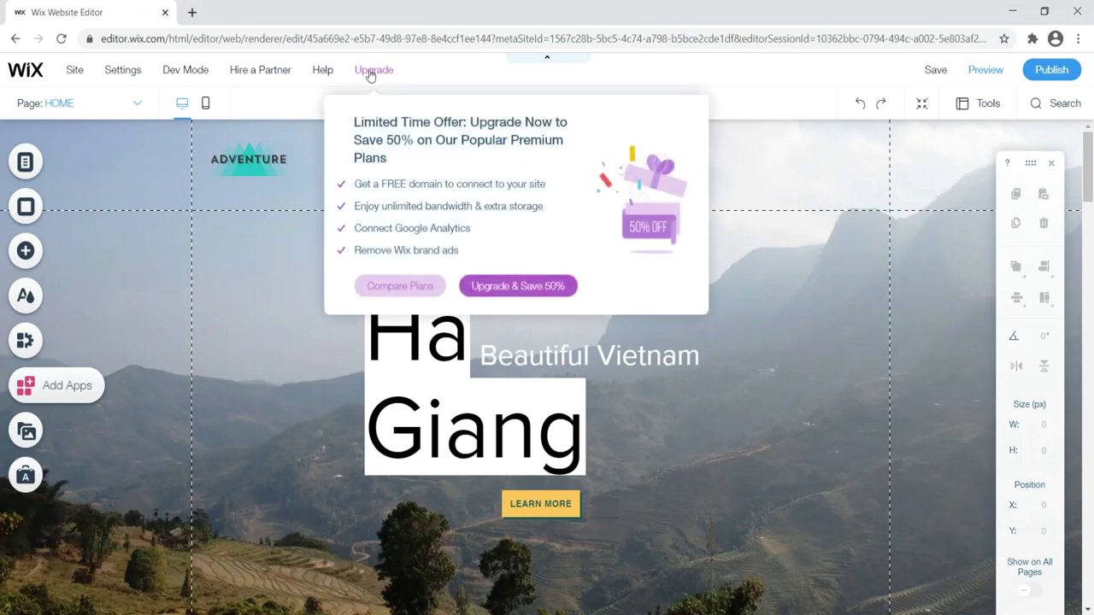
{"action": "left_click", "coordinate": [507, 287]}
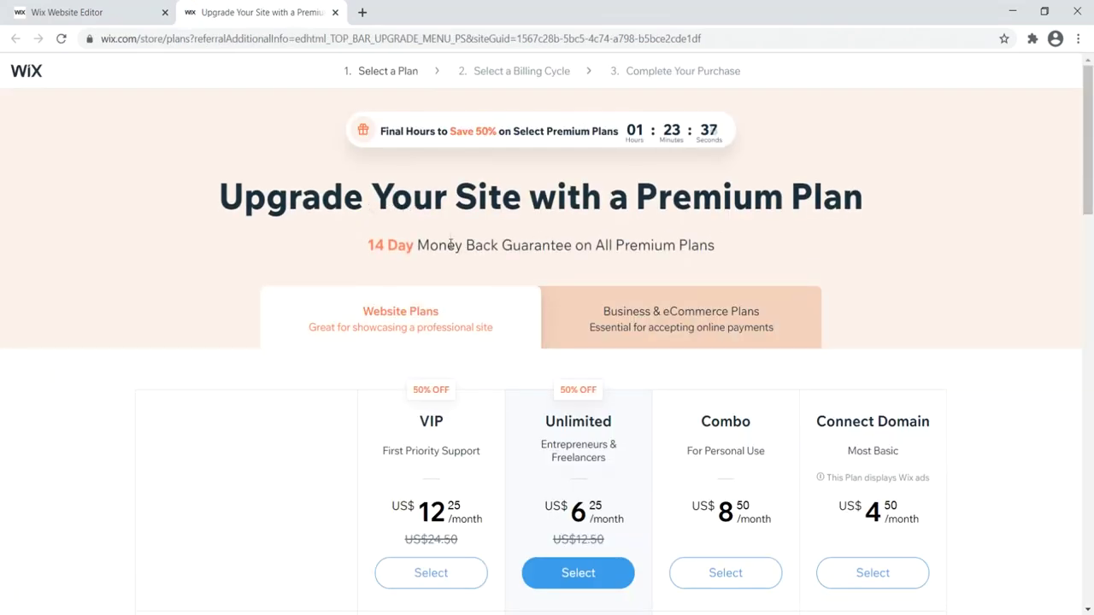
{"action": "left_click", "coordinate": [627, 309]}
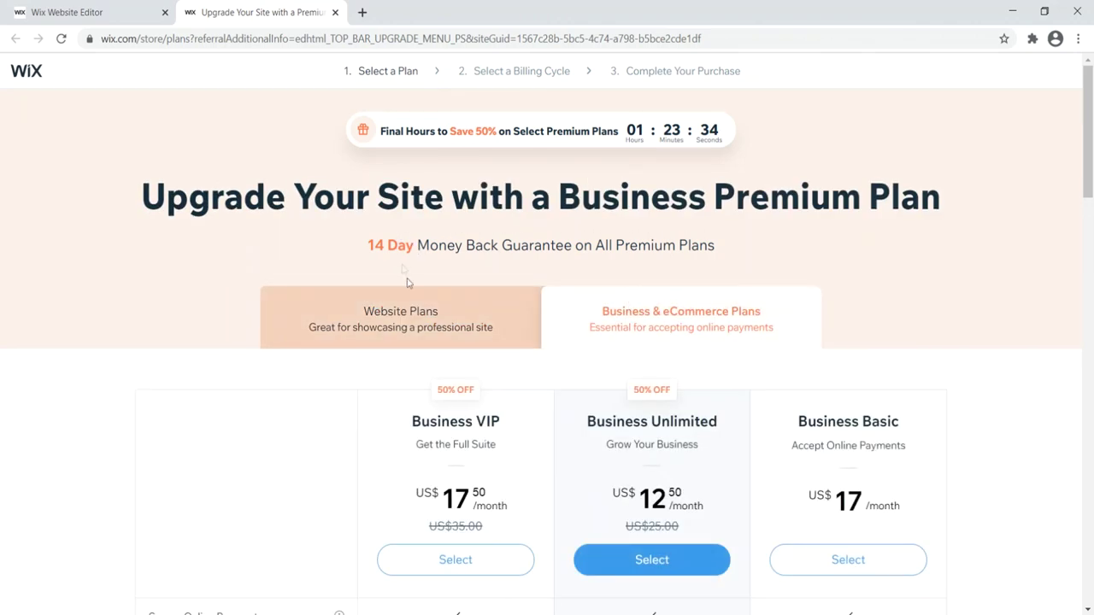
{"action": "left_click", "coordinate": [413, 314]}
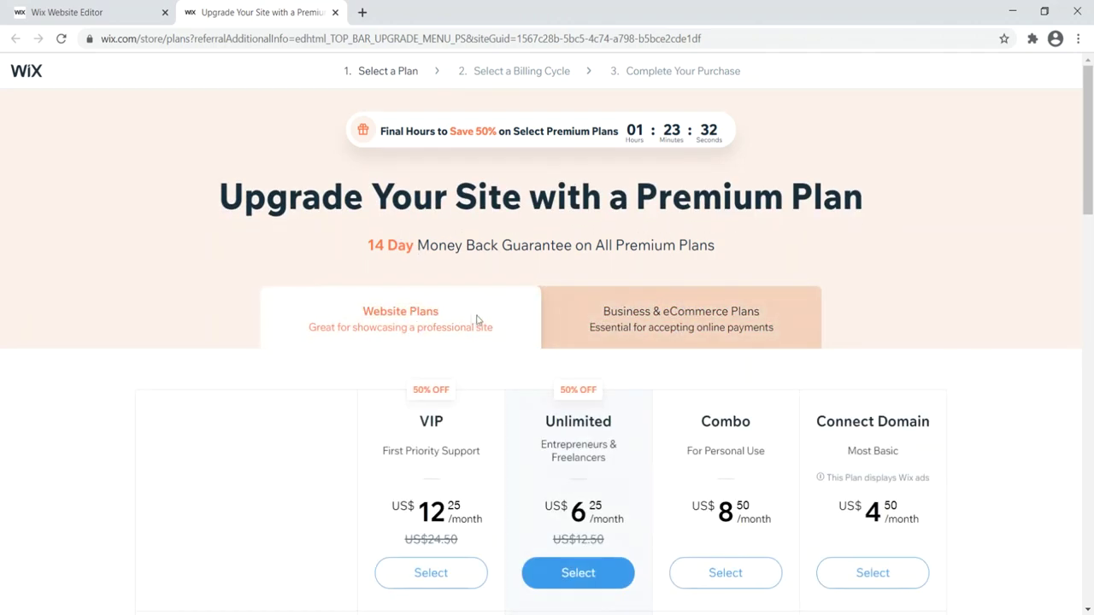
Compare Website Plan features such as Connect Domain, Remove Wix Ads and the Combo plan's 2GB bandwidth
{"action": "scroll", "coordinate": [1091, 186], "scroll_direction": "down", "scroll_amount": 3}
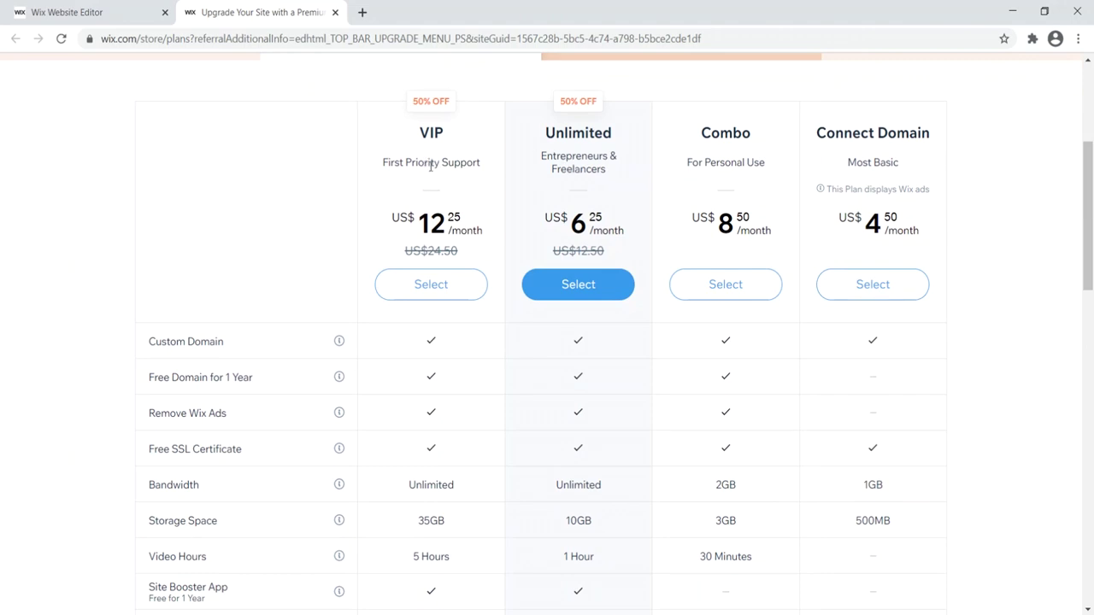
{"action": "left_click_drag", "start_coordinate": [827, 134], "coordinate": [914, 148]}
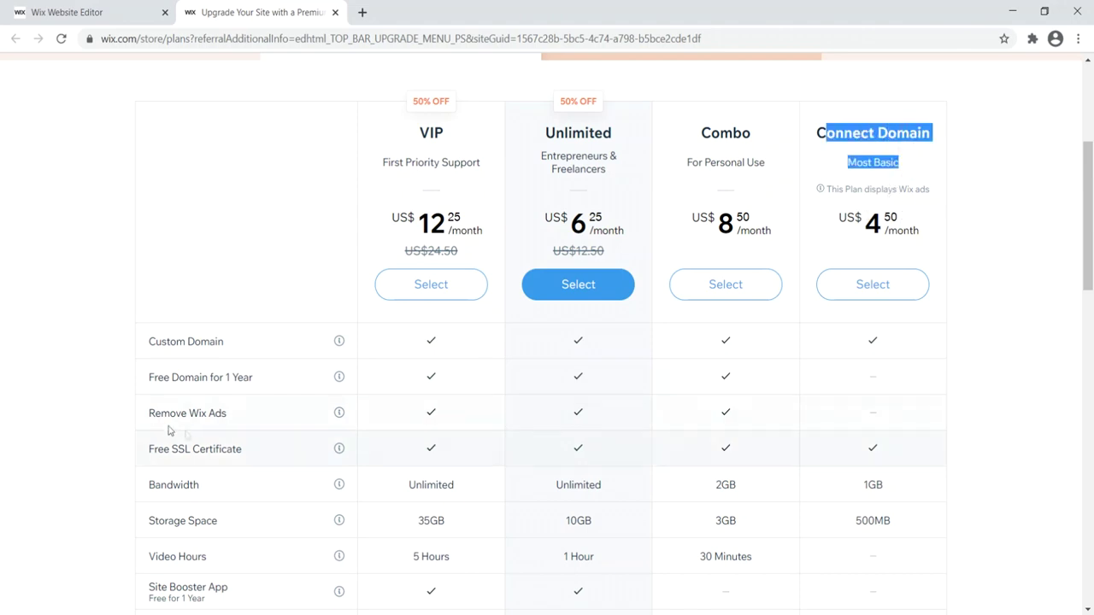
{"action": "left_click_drag", "start_coordinate": [228, 417], "coordinate": [160, 415]}
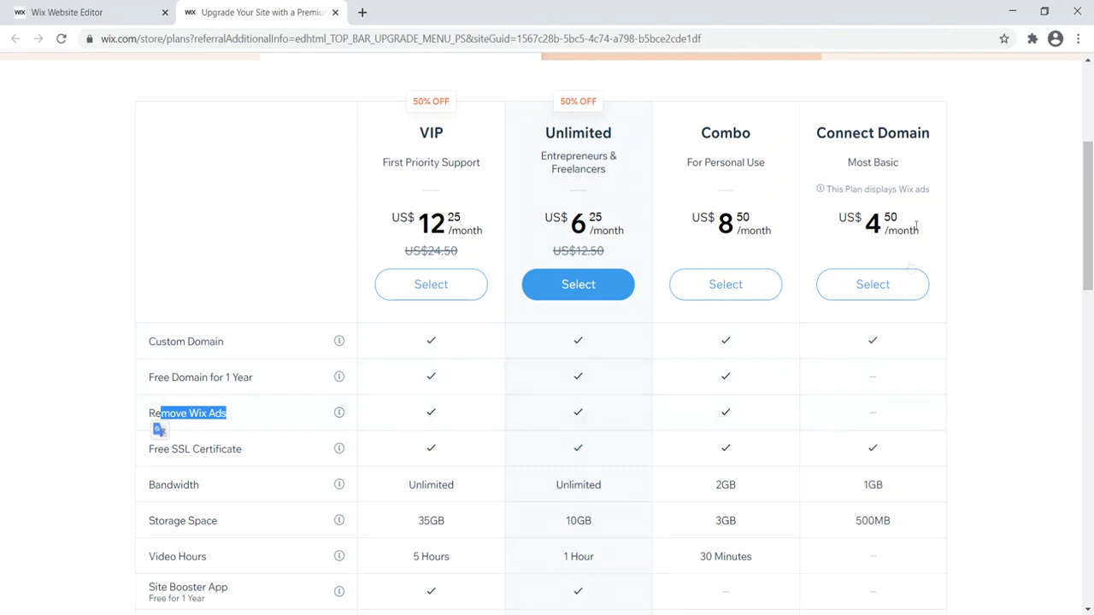
{"action": "left_click", "coordinate": [984, 200]}
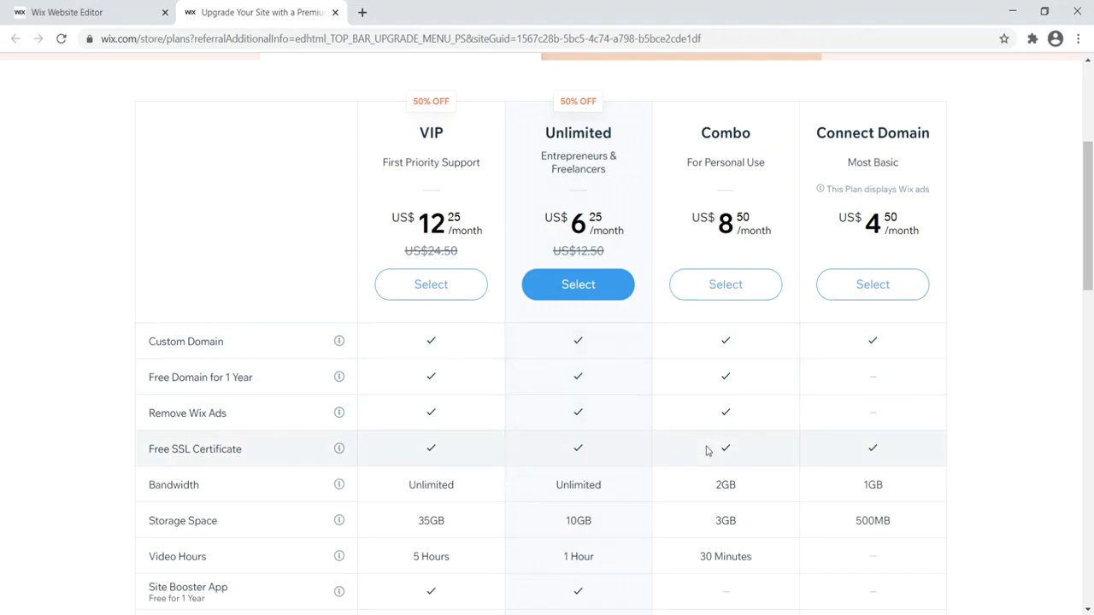
{"action": "scroll", "coordinate": [706, 445], "scroll_direction": "down", "scroll_amount": 3}
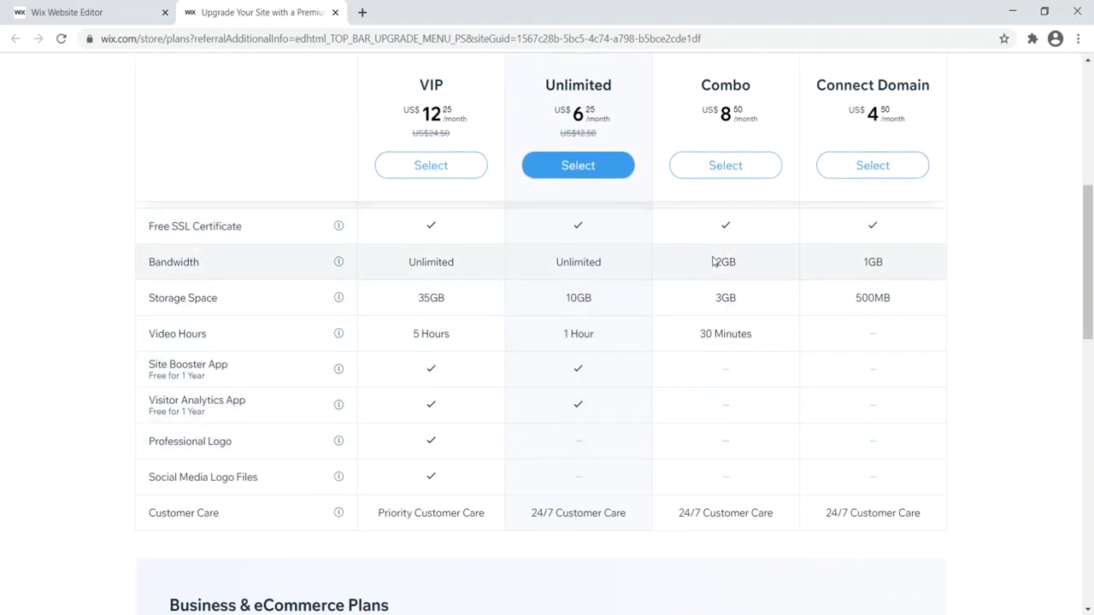
{"action": "double_click", "coordinate": [196, 264]}
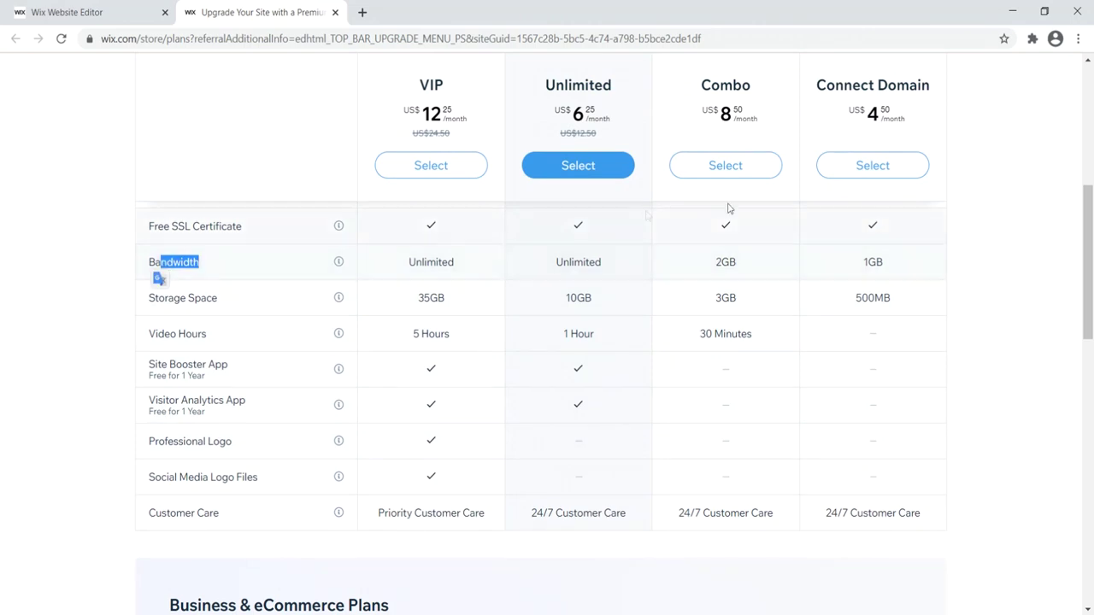
{"action": "double_click", "coordinate": [726, 262]}
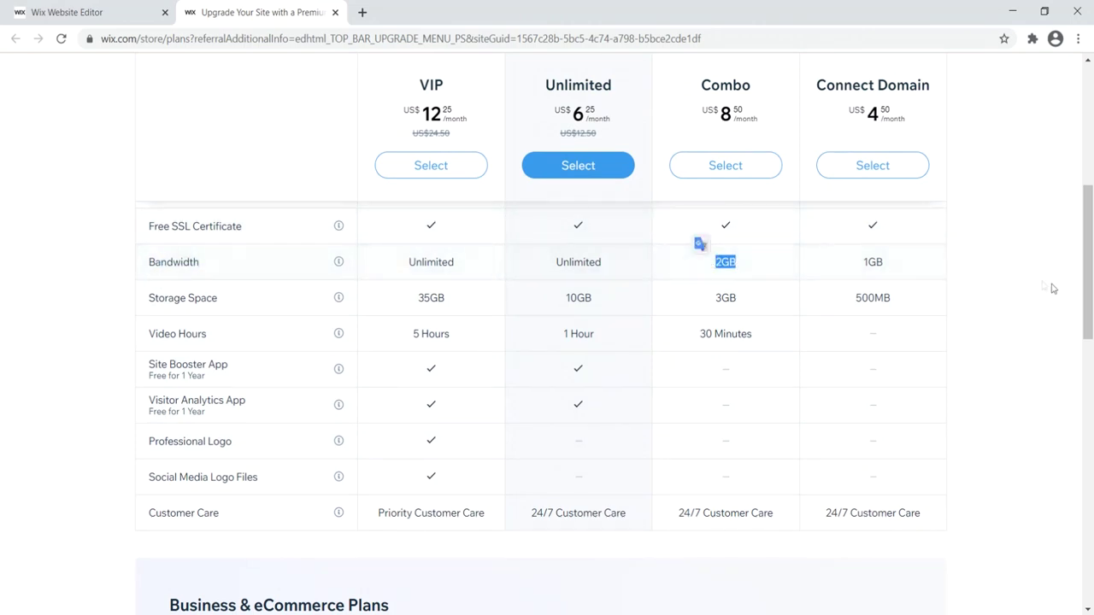
{"action": "left_click_drag", "start_coordinate": [1090, 272], "coordinate": [1090, 248]}
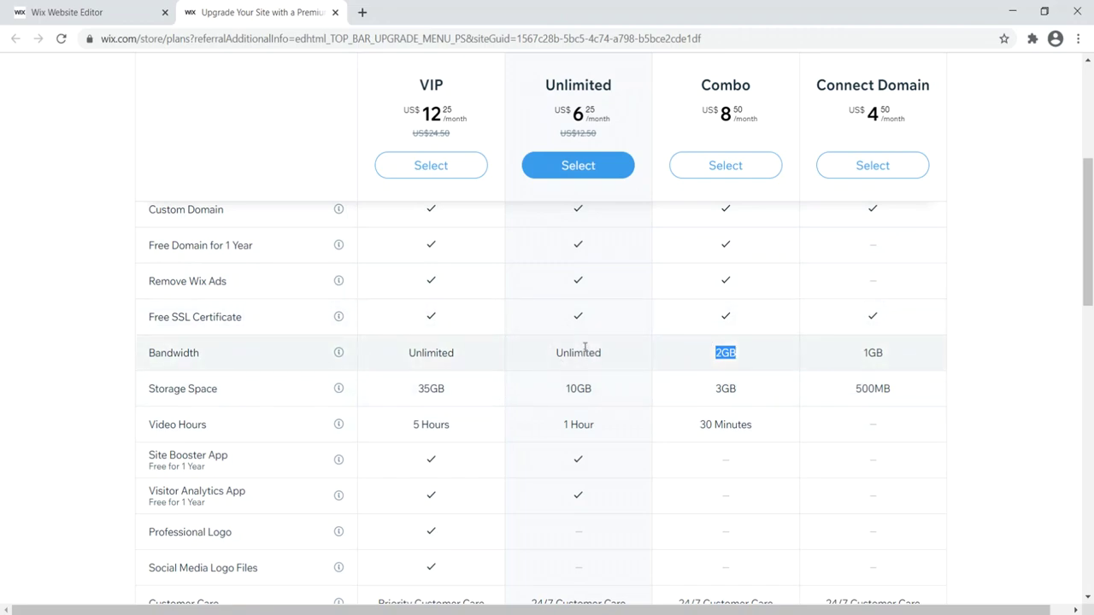
Check who the Unlimited plan is for and select it
{"action": "scroll", "coordinate": [616, 360], "scroll_direction": "up", "scroll_amount": 4}
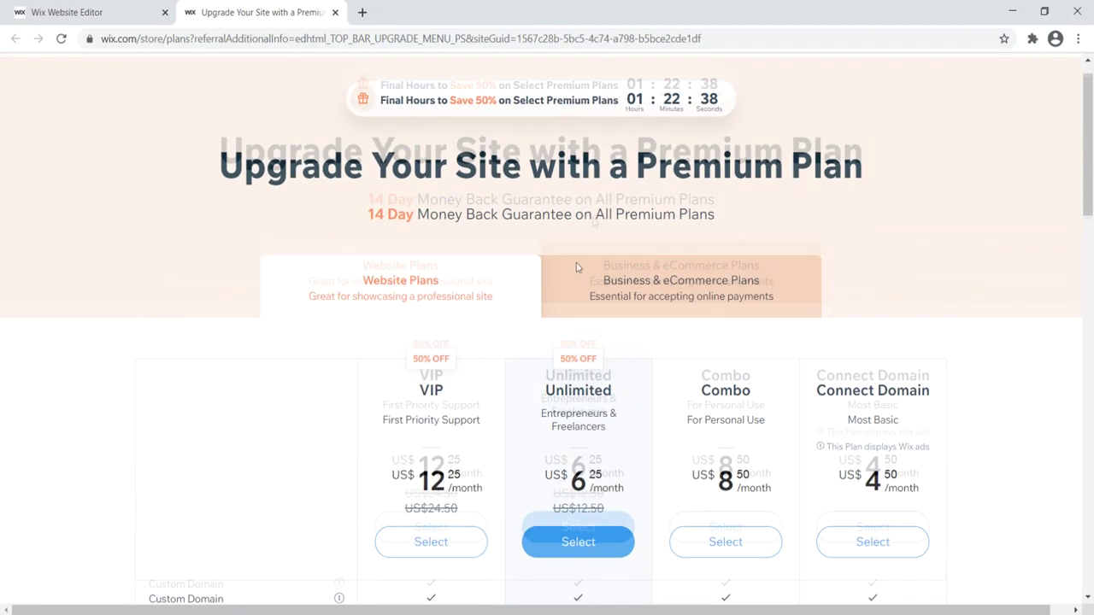
{"action": "scroll", "coordinate": [571, 329], "scroll_direction": "down", "scroll_amount": 2}
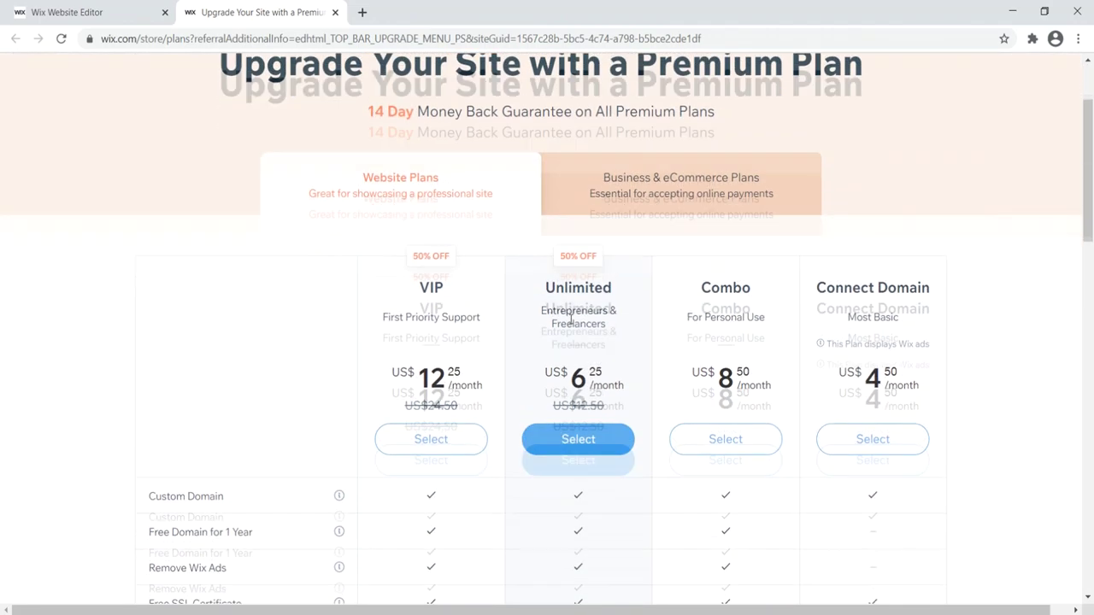
{"action": "left_click_drag", "start_coordinate": [552, 220], "coordinate": [612, 241]}
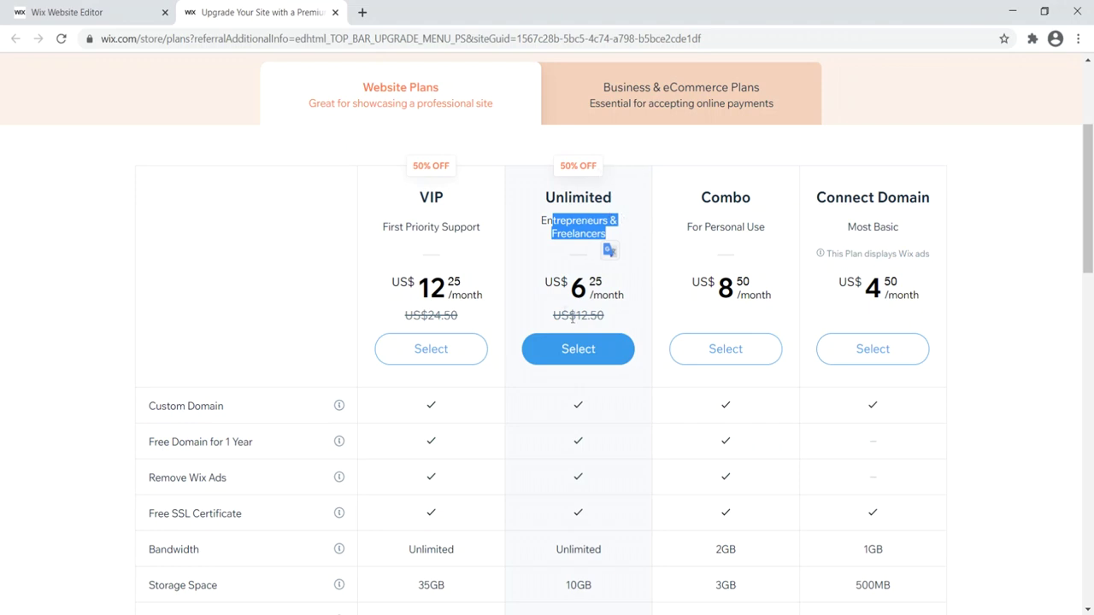
{"action": "left_click", "coordinate": [587, 352]}
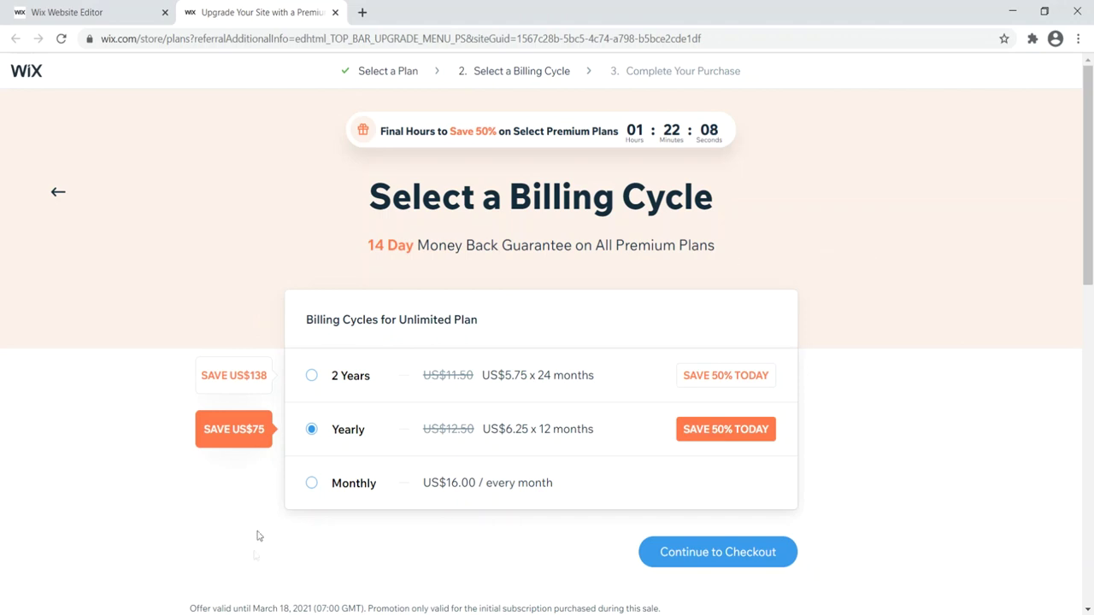
Choose Monthly billing for the Unlimited plan and proceed to the US$16.00 checkout
{"action": "left_click", "coordinate": [311, 483]}
{"action": "scroll", "coordinate": [230, 493], "scroll_direction": "down", "scroll_amount": 2}
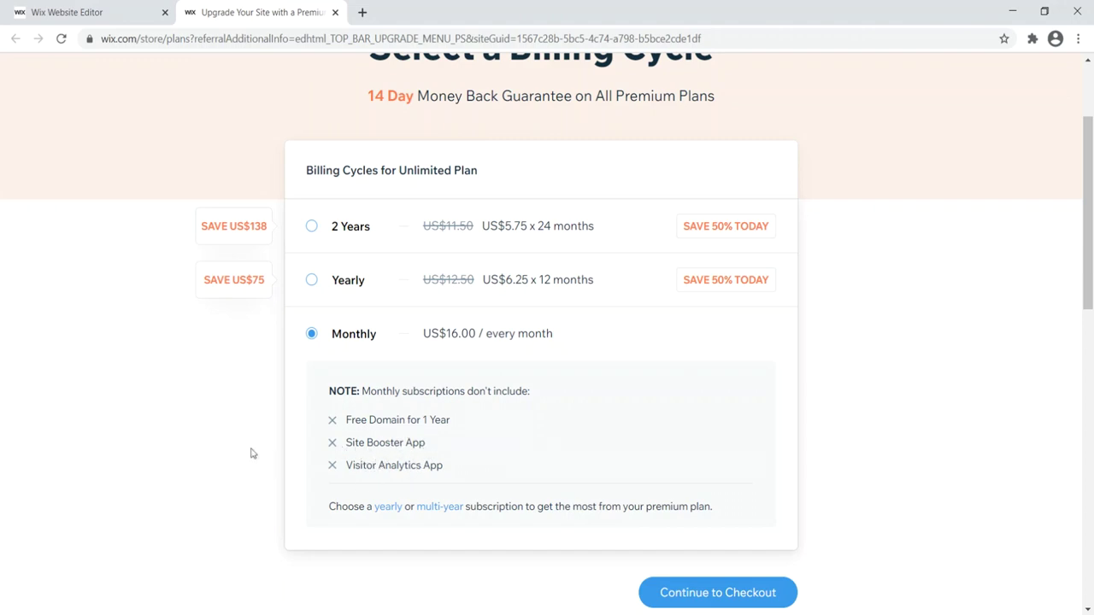
{"action": "scroll", "coordinate": [248, 452], "scroll_direction": "down", "scroll_amount": 3}
{"action": "scroll", "coordinate": [549, 439], "scroll_direction": "up", "scroll_amount": 2}
{"action": "left_click", "coordinate": [720, 521]}
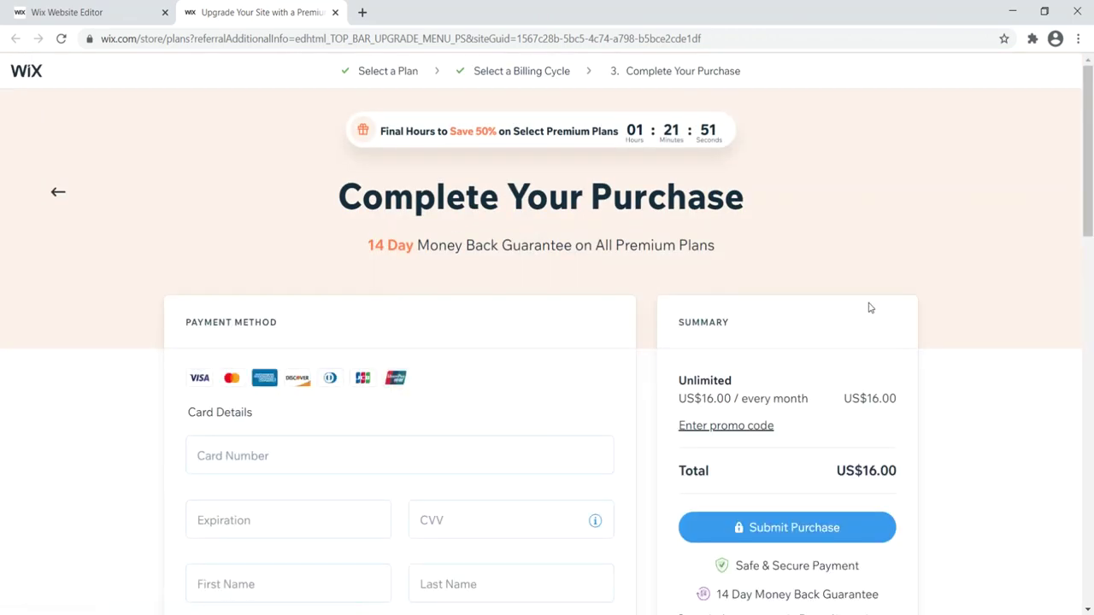
Scroll back up the checkout page to view the completed Monthly Unlimited Premium purchase
{"action": "mouse_move", "coordinate": [1091, 102]}
{"action": "left_mouse_down"}
{"action": "mouse_move", "coordinate": [1090, 285]}
{"action": "mouse_move", "coordinate": [1091, 111]}
{"action": "left_mouse_up"}
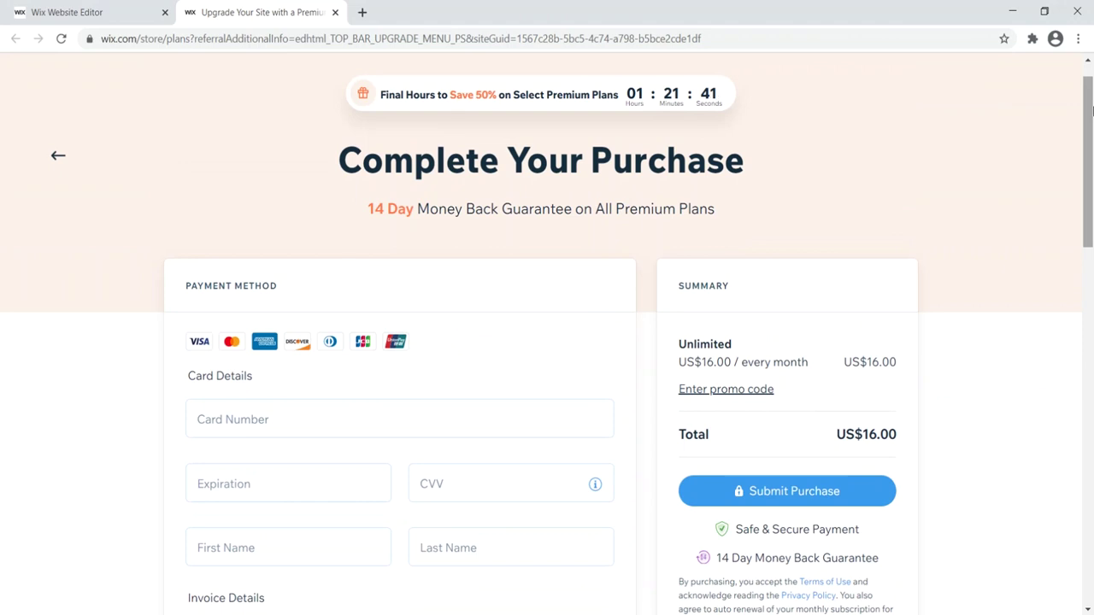
{"action": "scroll", "coordinate": [1079, 136], "scroll_direction": "up", "scroll_amount": 1}
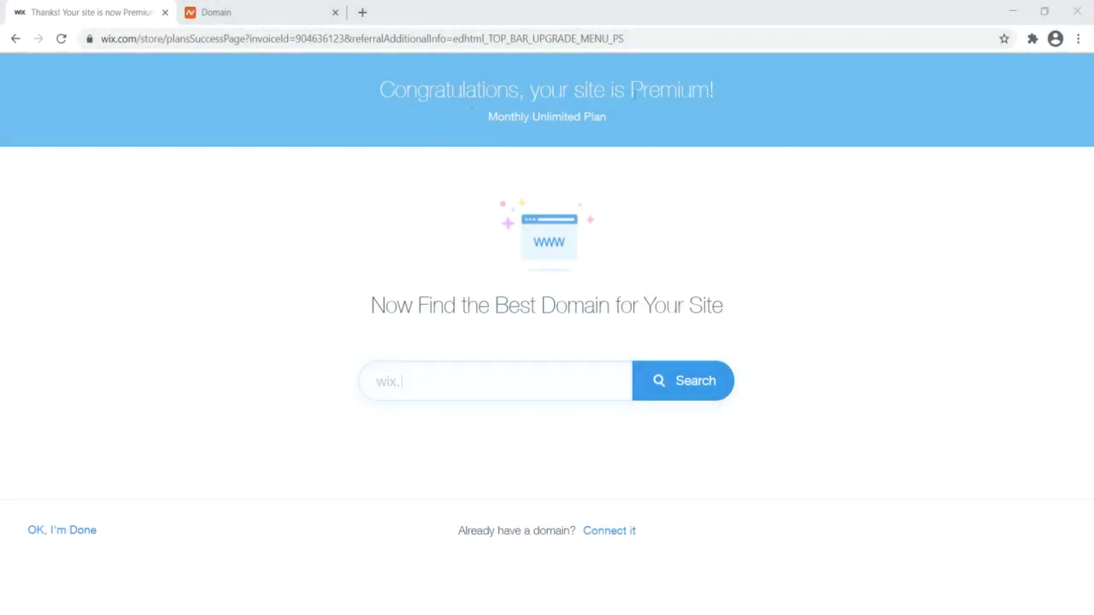
Check davidutke.com at Namecheap, then choose to connect that existing domain instead of buying one
{"action": "left_click_drag", "start_coordinate": [625, 89], "coordinate": [715, 90]}
{"action": "left_click_drag", "start_coordinate": [371, 306], "coordinate": [703, 305]}
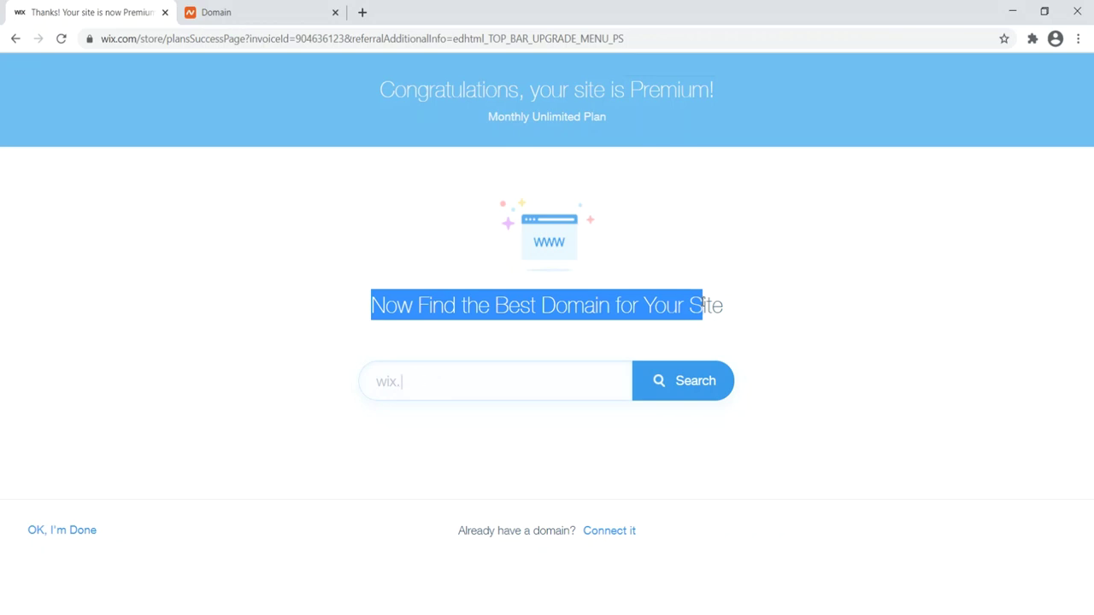
{"action": "left_click", "coordinate": [216, 12]}
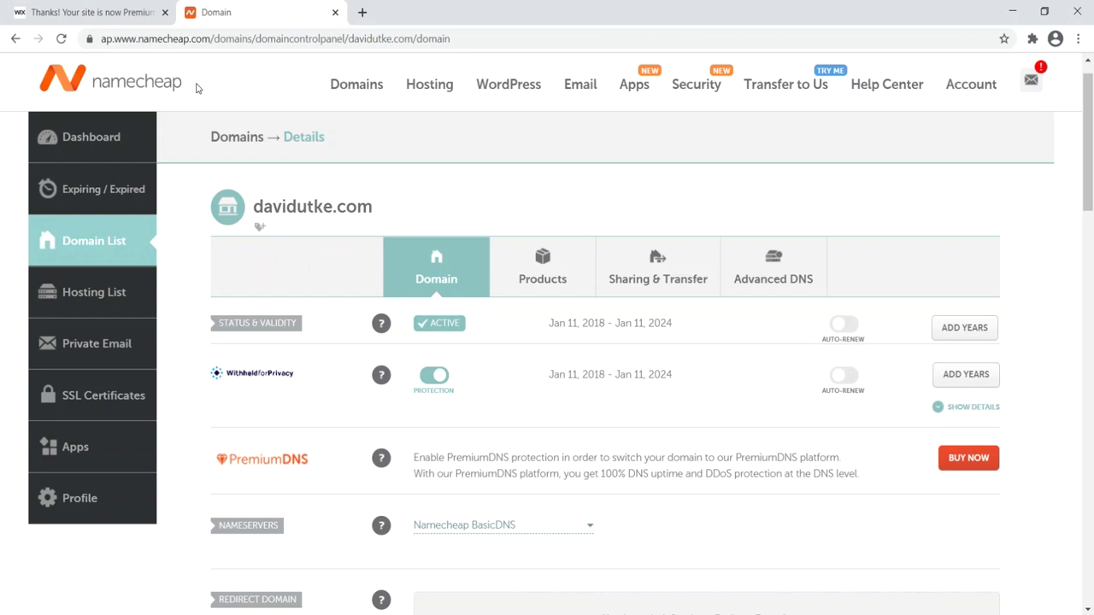
{"action": "left_click", "coordinate": [120, 12]}
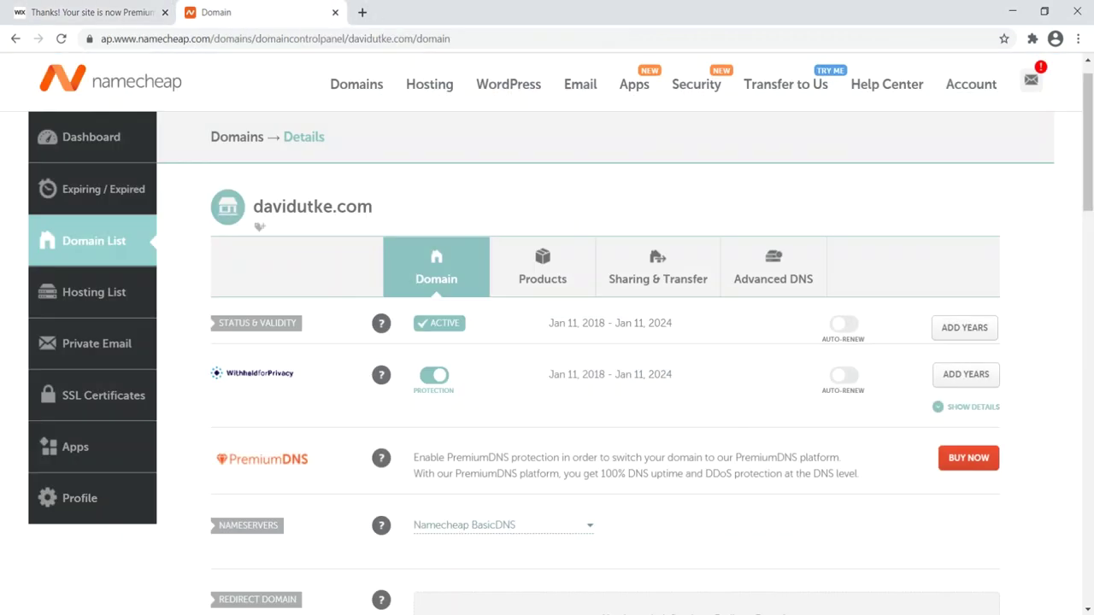
{"action": "left_click", "coordinate": [256, 12]}
{"action": "key", "text": "ctrl+shift+Tab"}
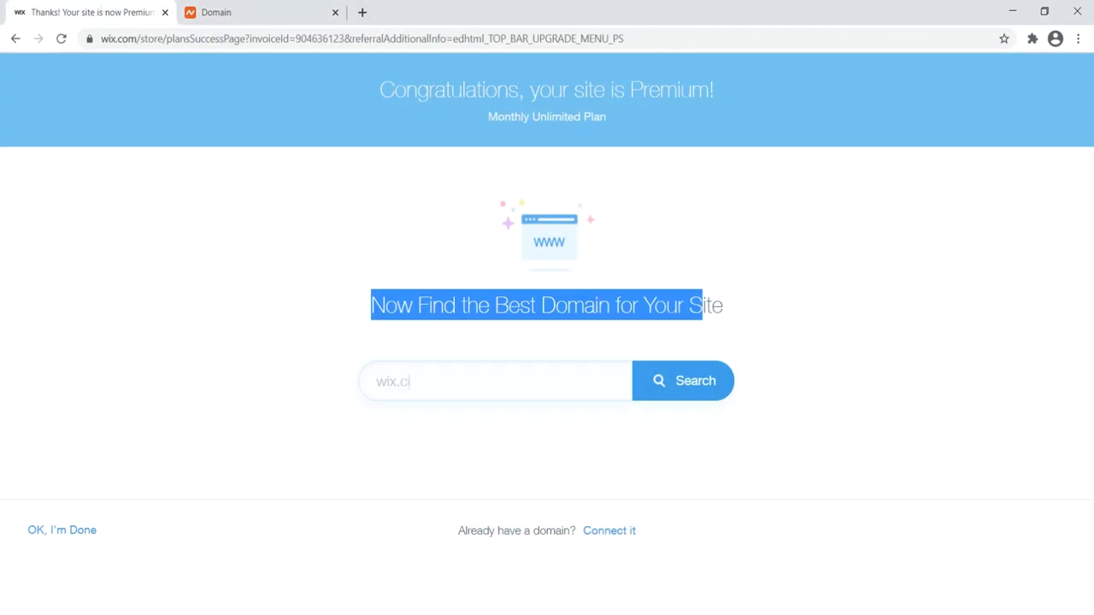
{"action": "left_click_drag", "start_coordinate": [464, 532], "coordinate": [557, 542]}
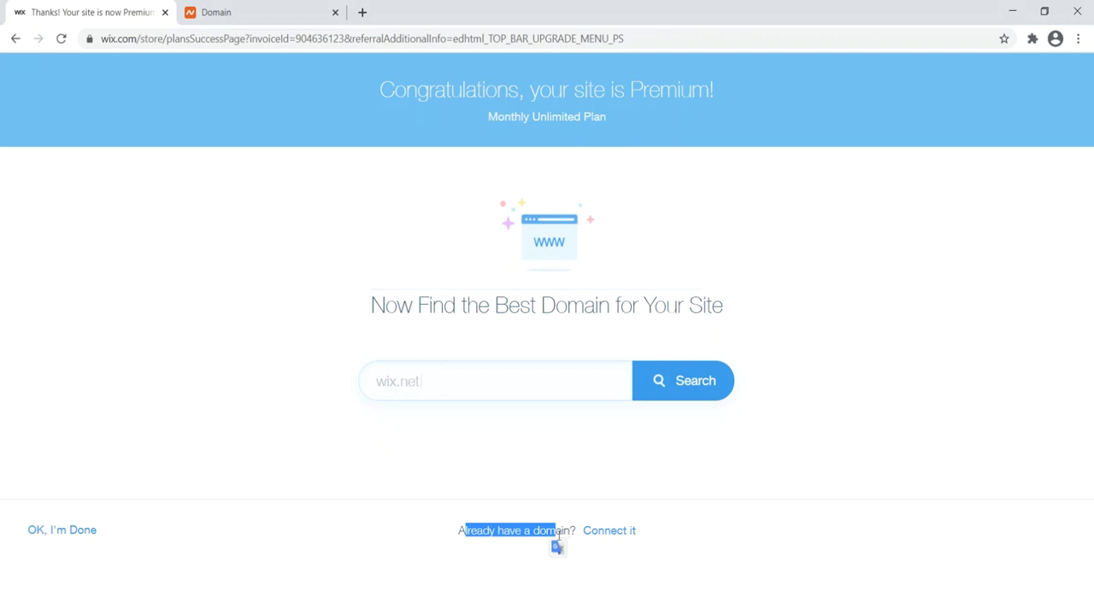
{"action": "left_click", "coordinate": [617, 532]}
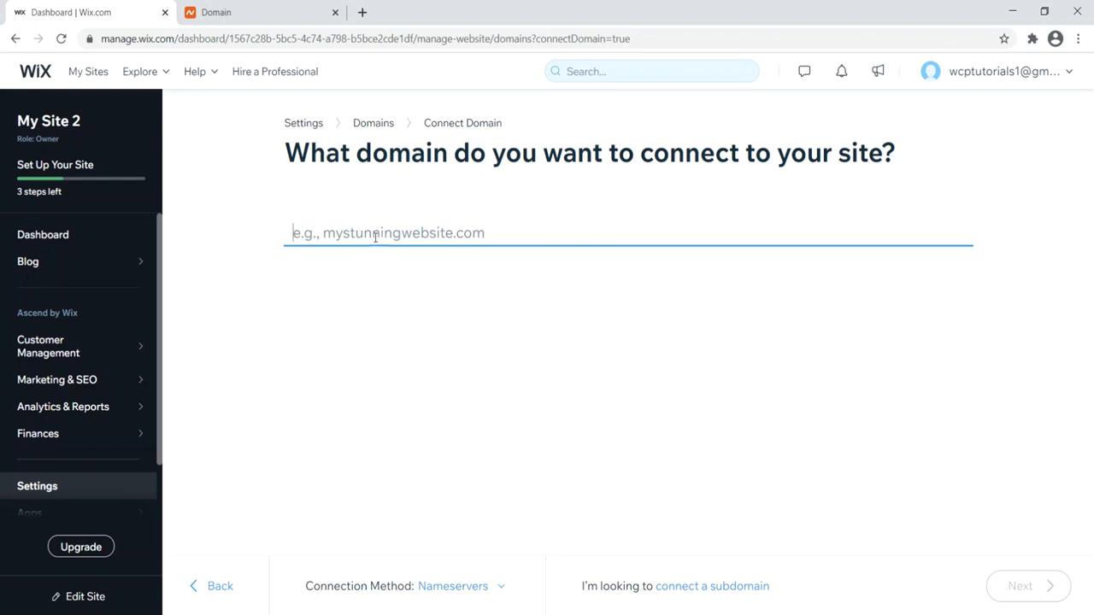
Enter davidutke.com as the domain to connect and confirm it was bought at Namecheap
{"action": "type", "text": "davi"}
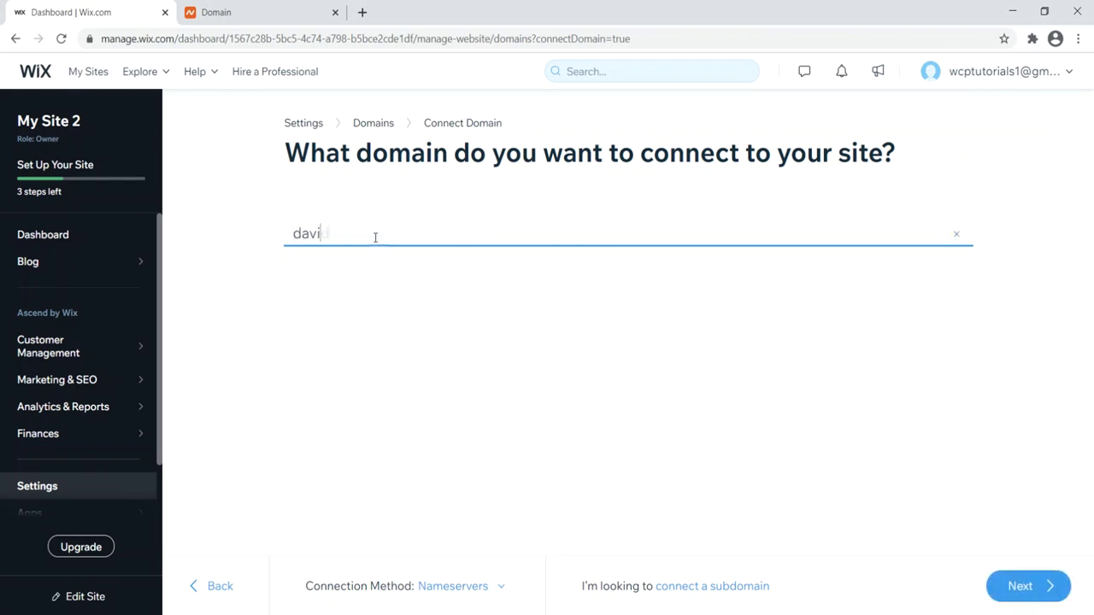
{"action": "type", "text": "dutke.com"}
{"action": "left_click", "coordinate": [1013, 589]}
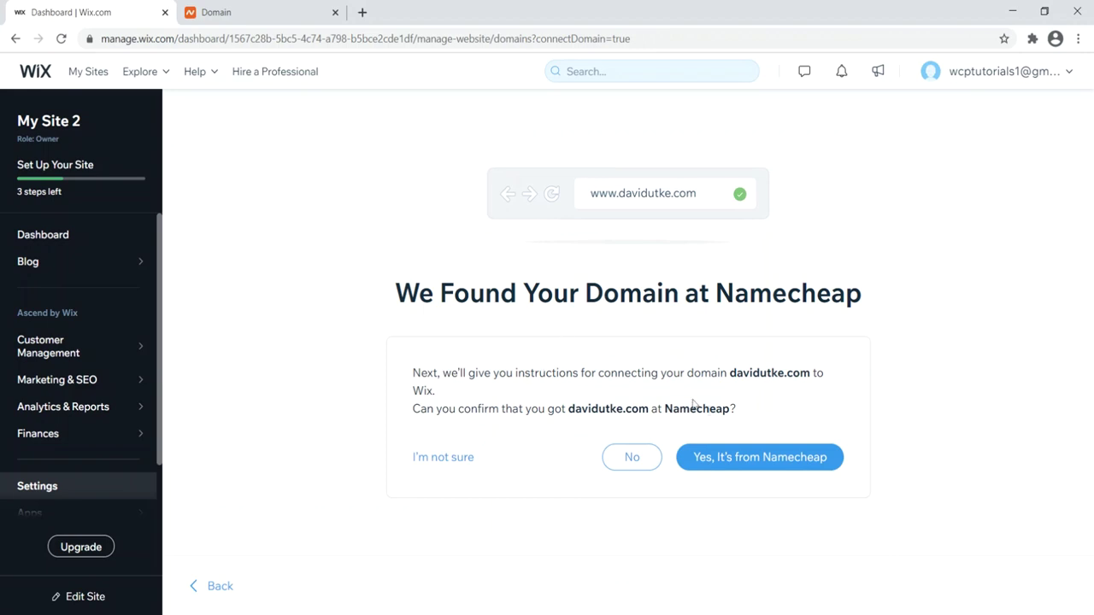
{"action": "left_click", "coordinate": [728, 453]}
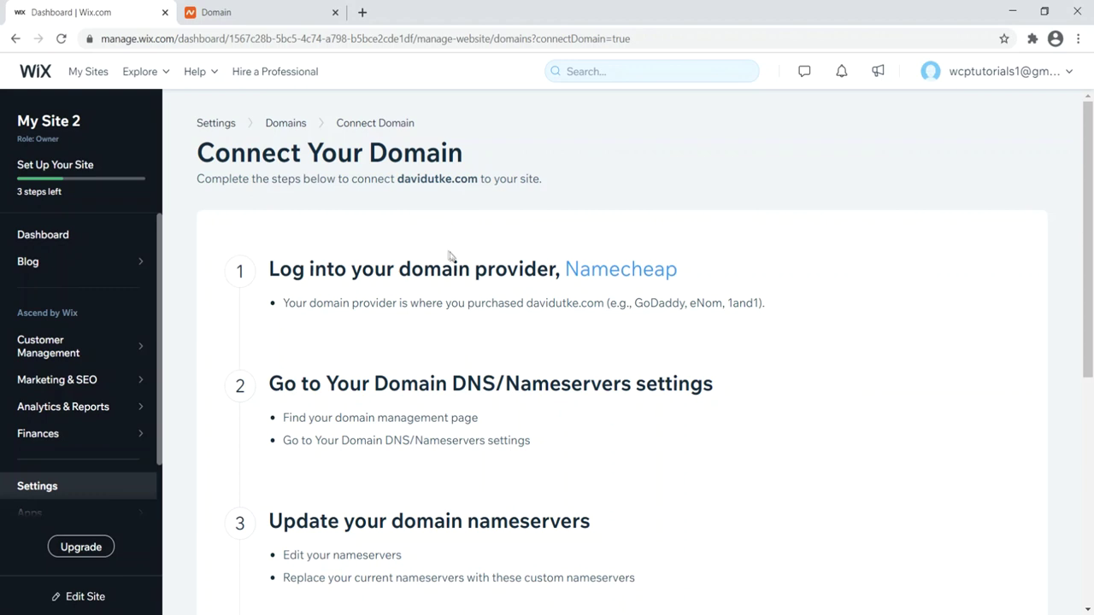
Copy the nameserver ns15.wixdns.net from the Wix steps and switch to the Namecheap domain page
{"action": "scroll", "coordinate": [403, 273], "scroll_direction": "down", "scroll_amount": 3}
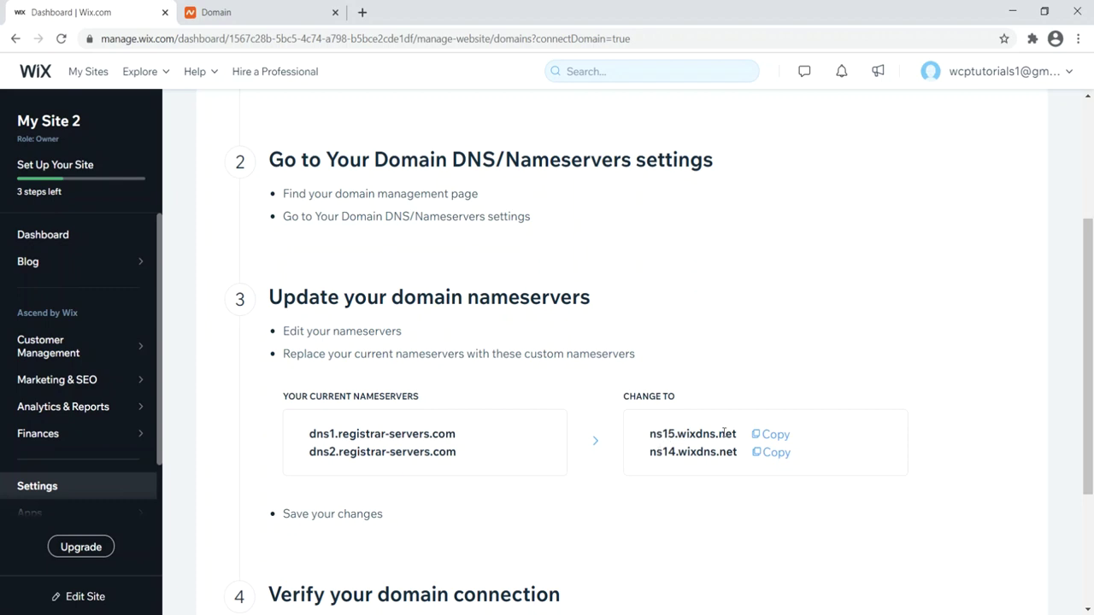
{"action": "left_click_drag", "start_coordinate": [735, 434], "coordinate": [643, 417]}
{"action": "right_click", "coordinate": [664, 438]}
{"action": "left_click", "coordinate": [699, 447]}
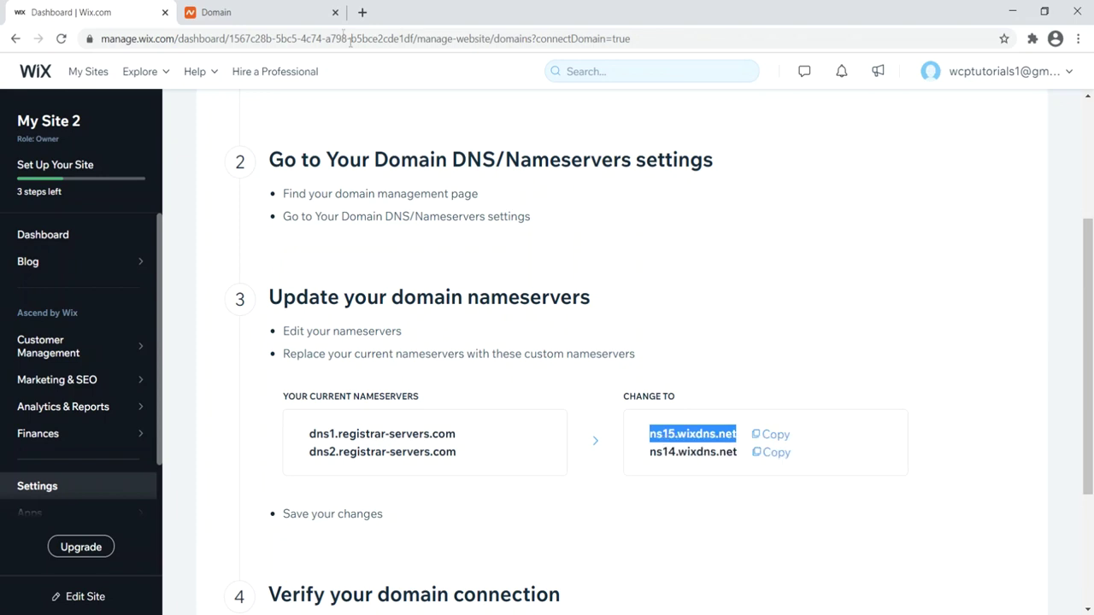
{"action": "left_click", "coordinate": [256, 12]}
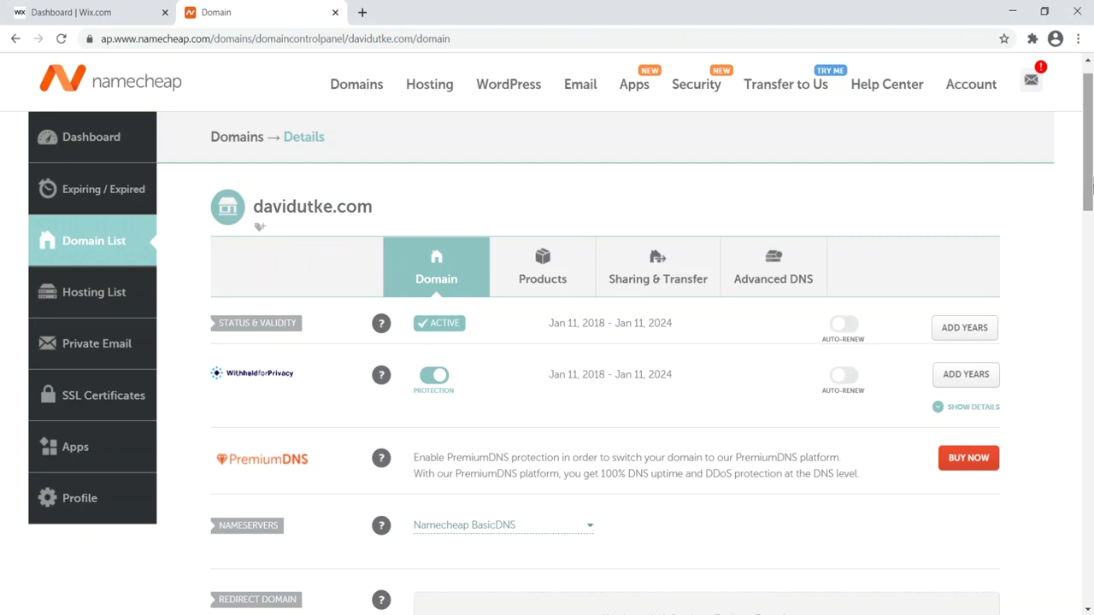
Switch davidutke.com's nameservers to Custom DNS and paste ns15.wixdns.net as Nameserver 1
{"action": "scroll", "coordinate": [1089, 158], "scroll_direction": "down", "scroll_amount": 3}
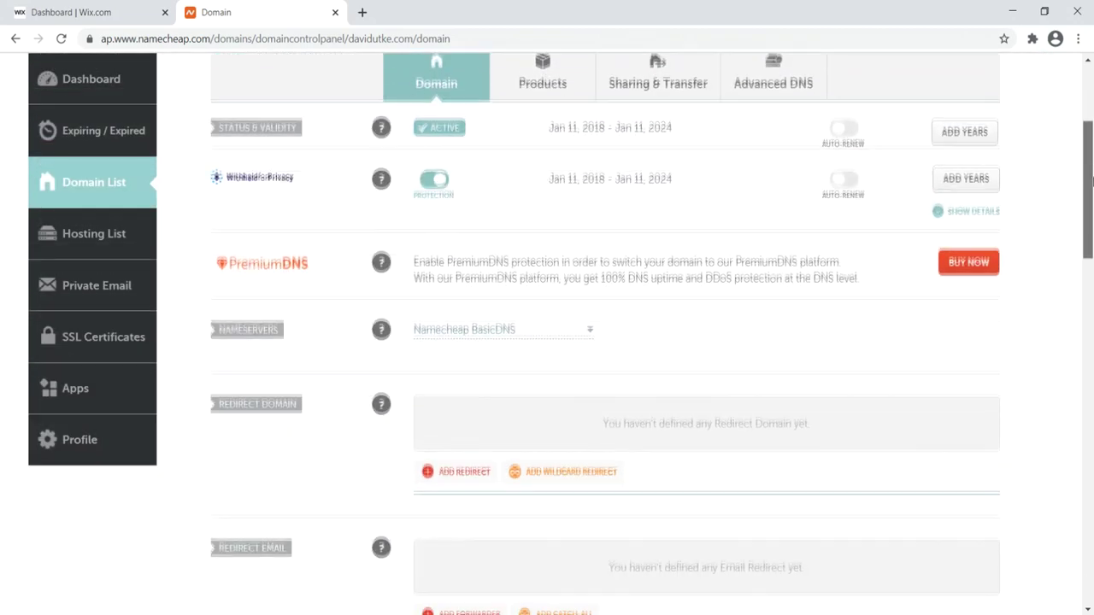
{"action": "left_click", "coordinate": [586, 330]}
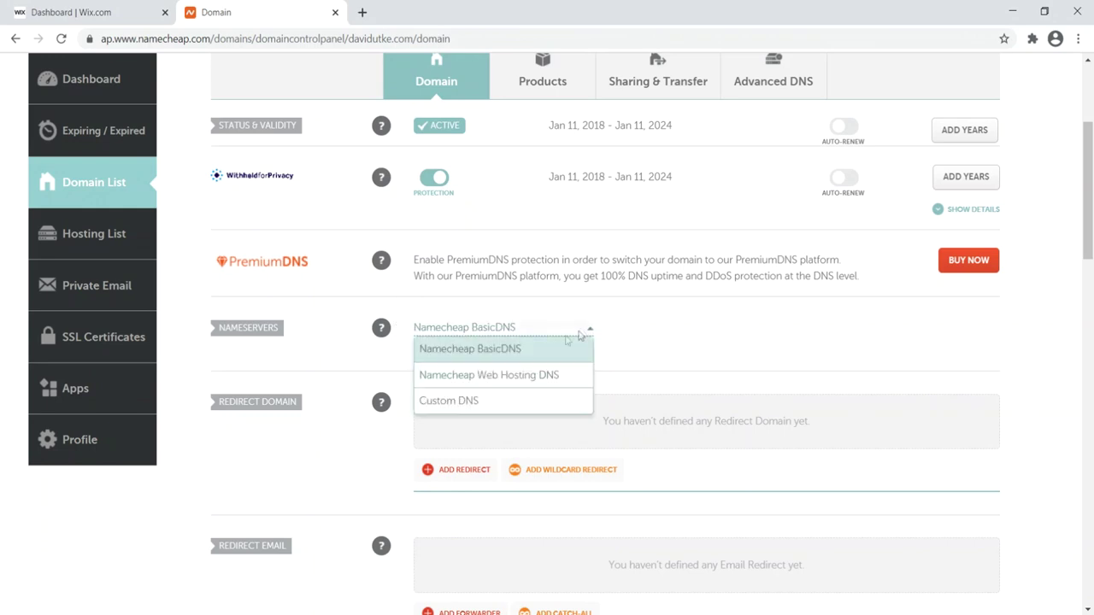
{"action": "left_click", "coordinate": [489, 401]}
{"action": "left_click", "coordinate": [457, 368]}
{"action": "right_click", "coordinate": [456, 367]}
{"action": "left_click", "coordinate": [484, 233]}
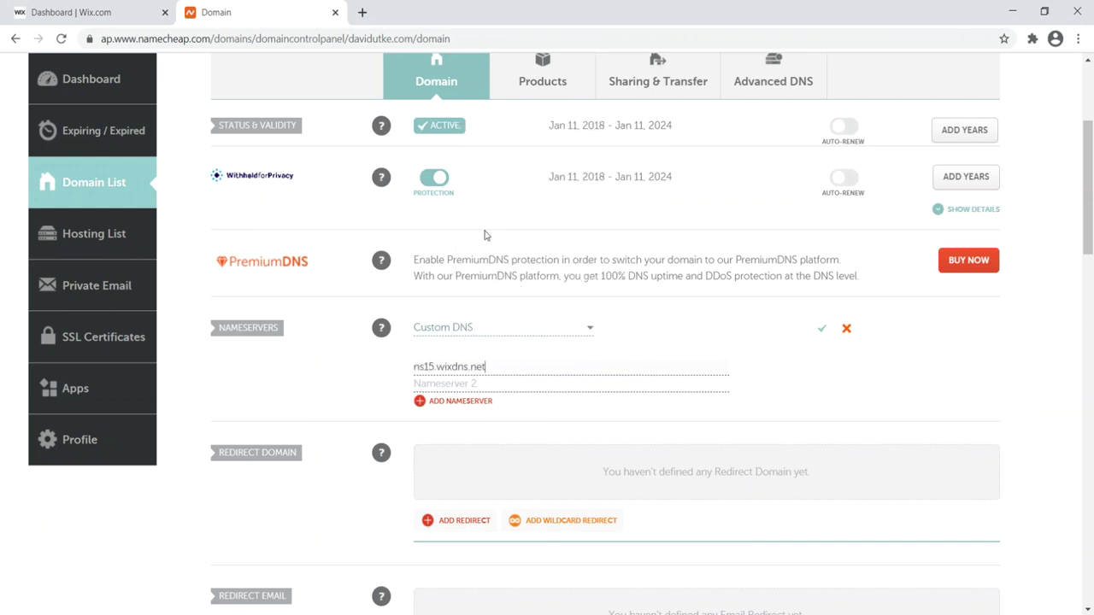
Copy the second Wix nameserver, ns14.wixdns.net, from the Wix instructions
{"action": "left_click", "coordinate": [73, 12]}
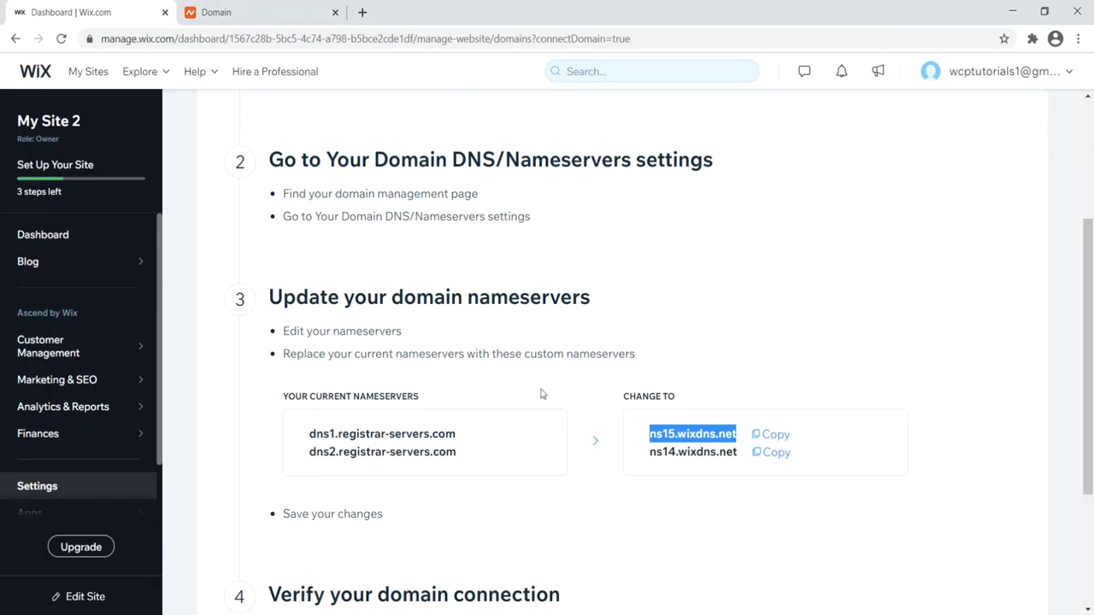
{"action": "left_click_drag", "start_coordinate": [738, 452], "coordinate": [656, 452]}
{"action": "left_click", "coordinate": [649, 464]}
{"action": "left_click_drag", "start_coordinate": [740, 452], "coordinate": [649, 452]}
{"action": "right_click", "coordinate": [701, 452]}
{"action": "left_click", "coordinate": [726, 462]}
Paste ns14.wixdns.net as Nameserver 2, save the custom nameservers, and return to Wix
{"action": "key", "text": "ctrl+Tab"}
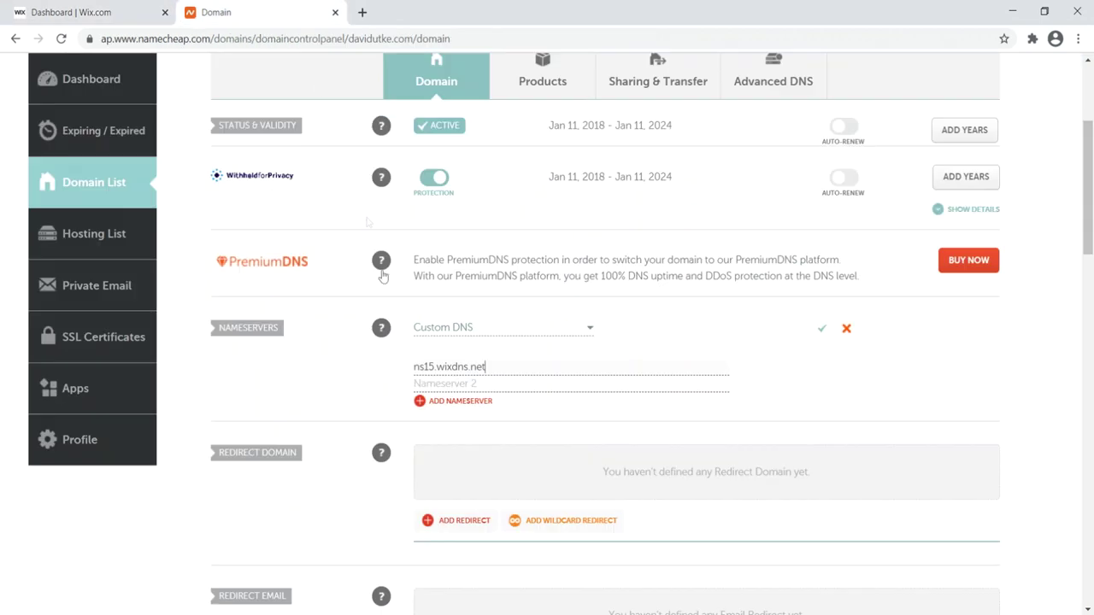
{"action": "right_click", "coordinate": [478, 383]}
{"action": "left_click", "coordinate": [569, 246]}
{"action": "left_click", "coordinate": [818, 333]}
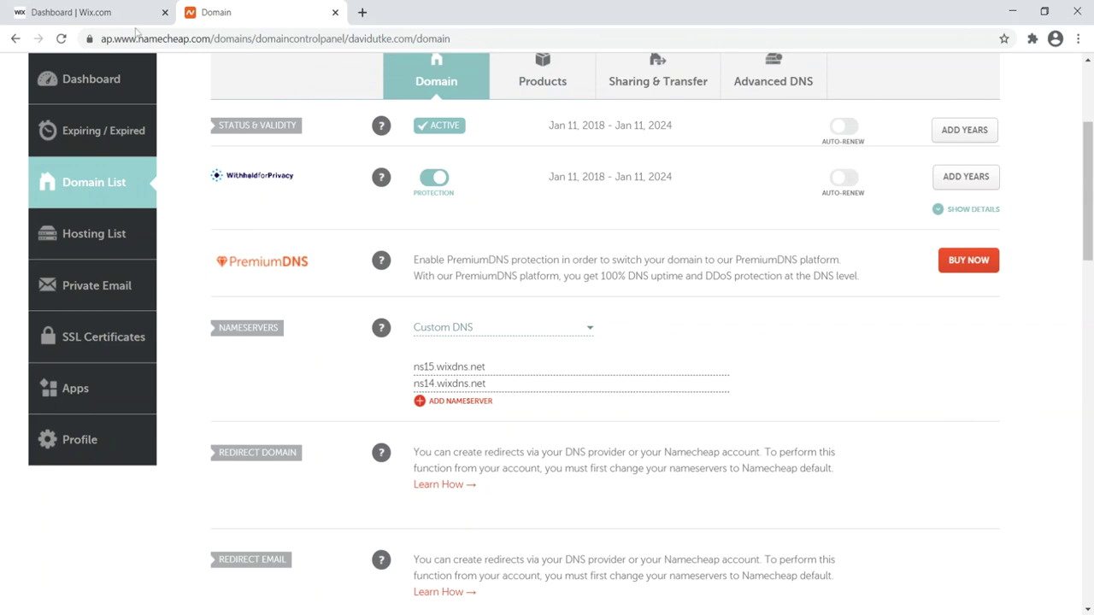
{"action": "key", "text": "ctrl+Page_Up"}
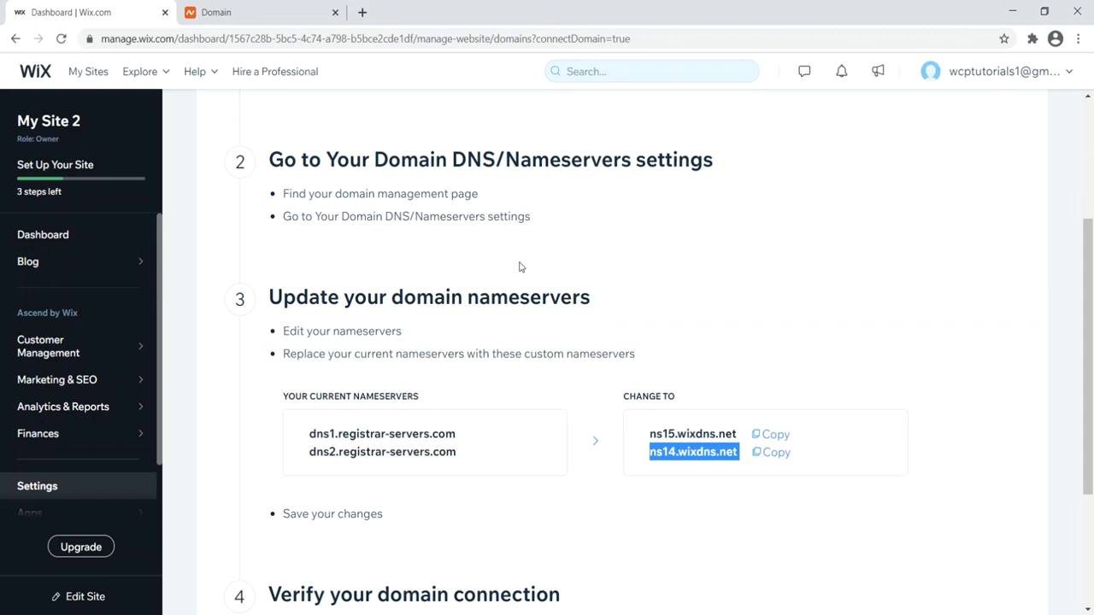
{"action": "mouse_move", "coordinate": [1089, 282]}
{"action": "left_mouse_down"}
{"action": "mouse_move", "coordinate": [1091, 342]}
{"action": "mouse_move", "coordinate": [1091, 261]}
{"action": "left_mouse_up"}
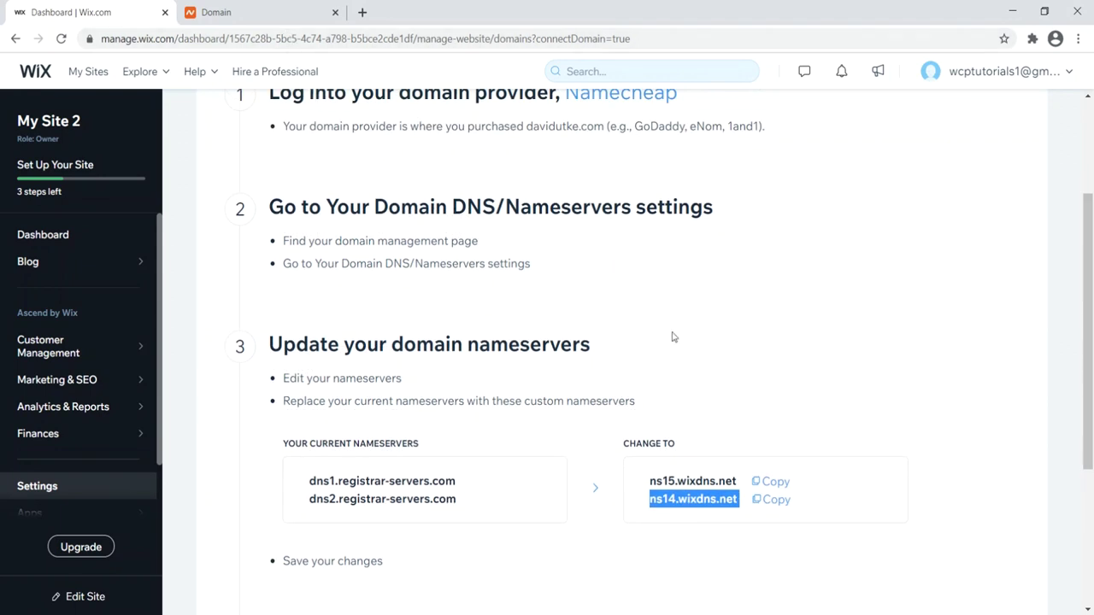
Start Verify Connection for davidutke.com, recheck the saved Namecheap nameservers, and note the 48-hour check
{"action": "left_click_drag", "start_coordinate": [1088, 265], "coordinate": [1088, 400]}
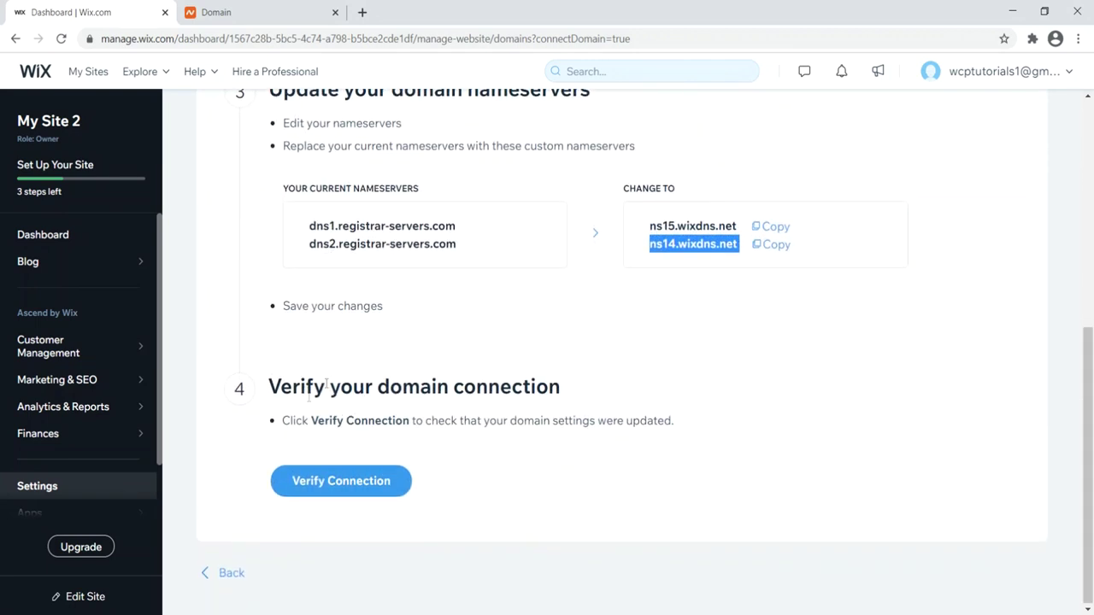
{"action": "left_click_drag", "start_coordinate": [292, 386], "coordinate": [530, 396]}
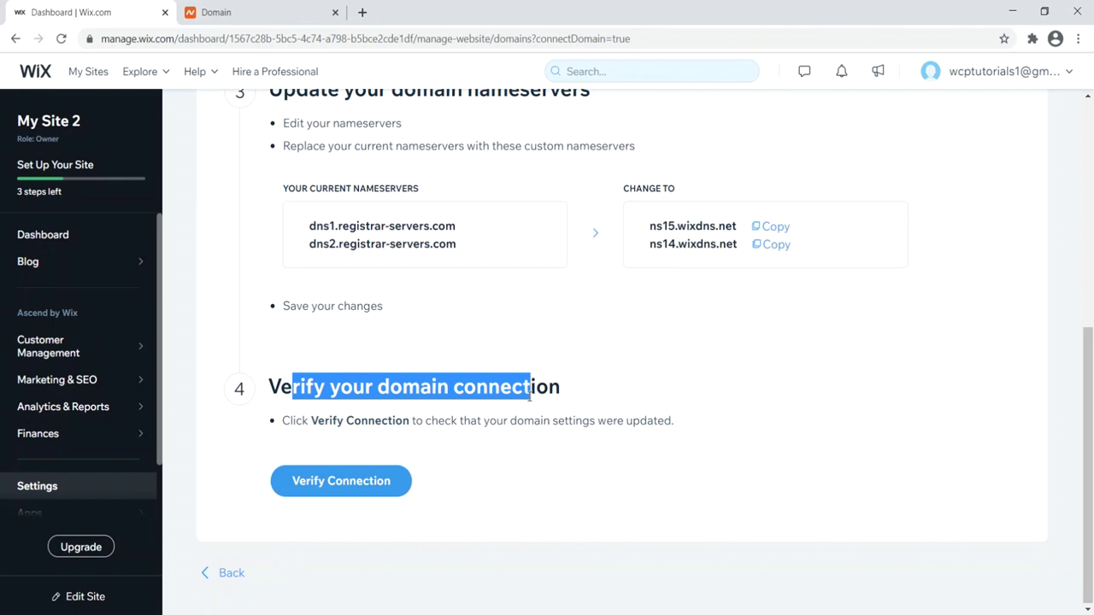
{"action": "left_click_drag", "start_coordinate": [311, 421], "coordinate": [624, 424]}
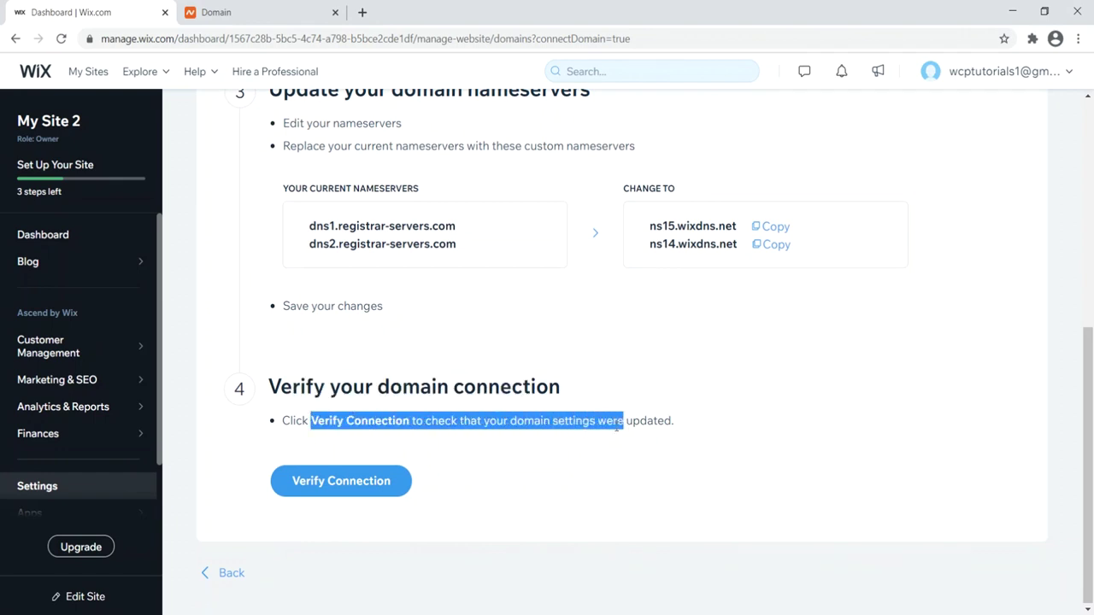
{"action": "left_click", "coordinate": [349, 479]}
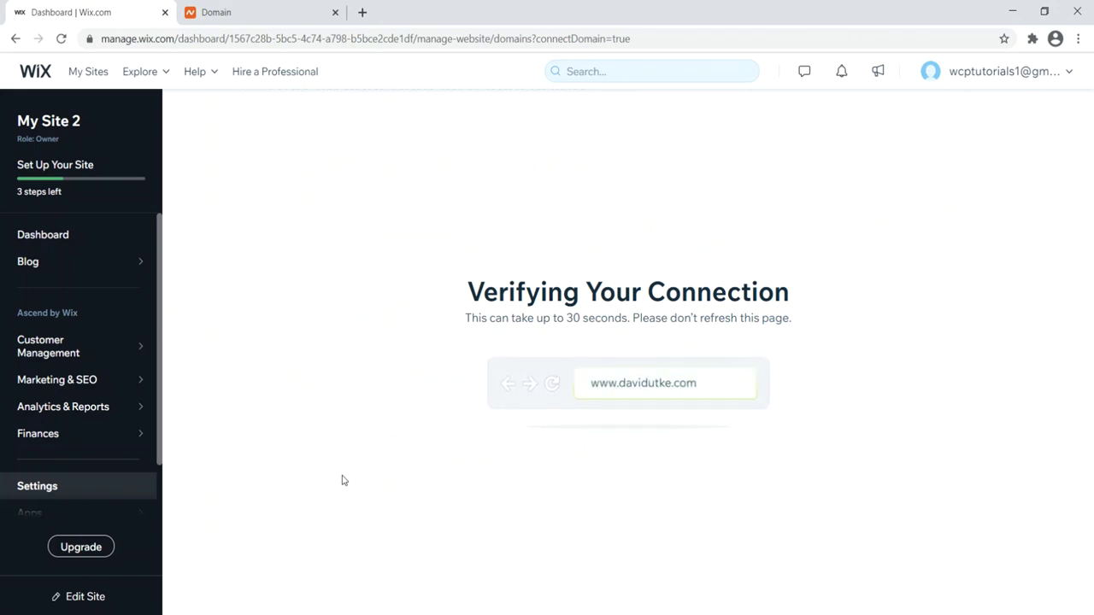
{"action": "left_click", "coordinate": [217, 12]}
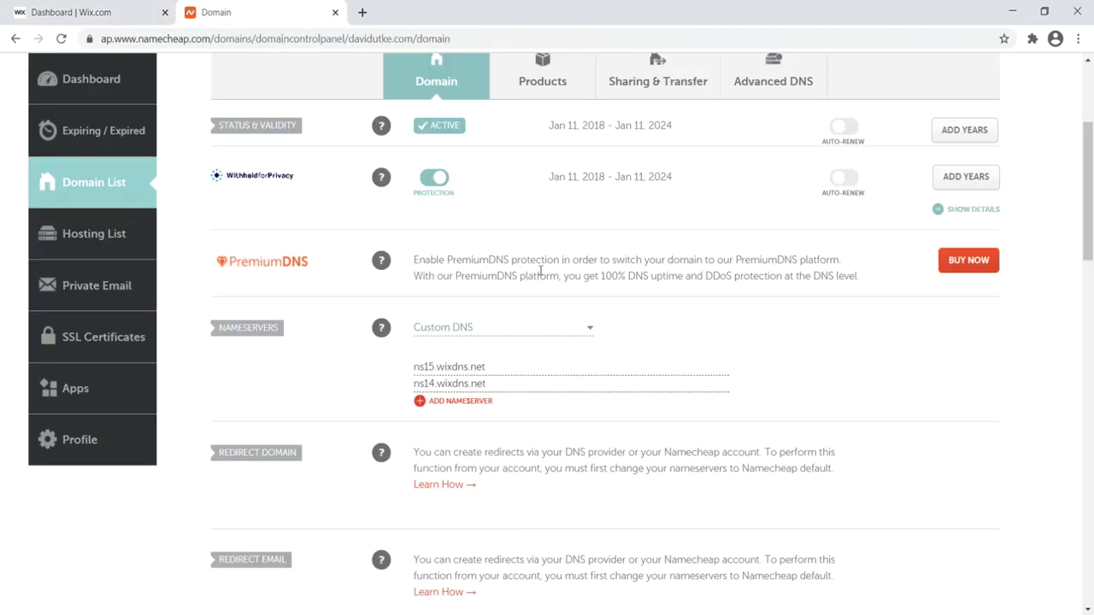
{"action": "key", "text": "ctrl+shift+Tab"}
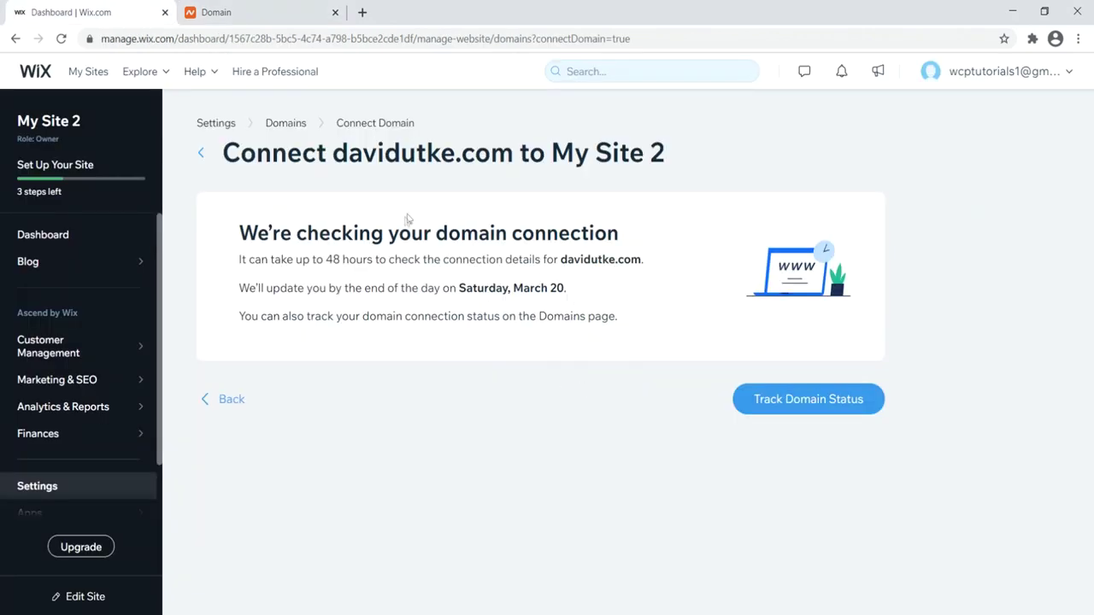
{"action": "left_click_drag", "start_coordinate": [302, 260], "coordinate": [423, 260]}
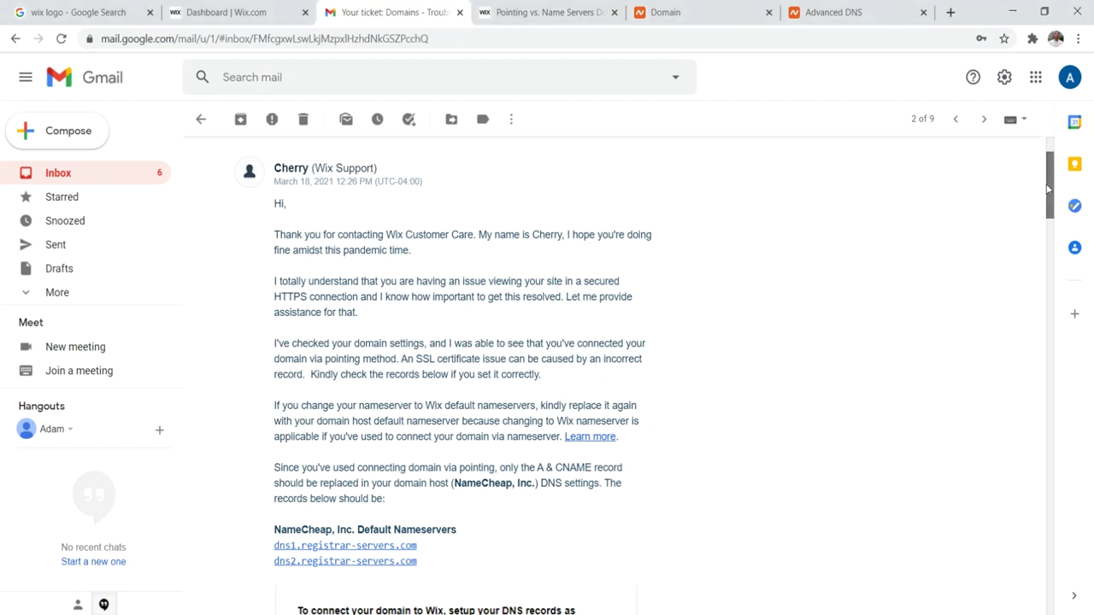
Scroll the Wix Support email to the A record 23.236.62.147 and CNAME www231.wixdns.net
{"action": "left_click_drag", "start_coordinate": [1049, 188], "coordinate": [1047, 233]}
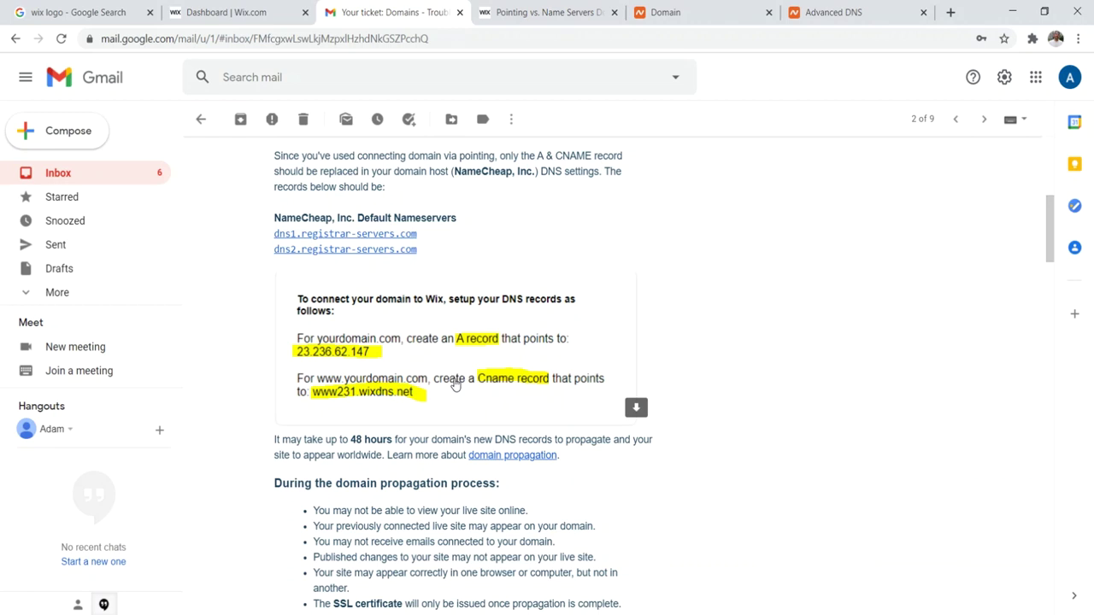
Open Namecheap's Advanced DNS records and compare the A and CNAME entries with the Wix Support email
{"action": "left_click", "coordinate": [693, 12]}
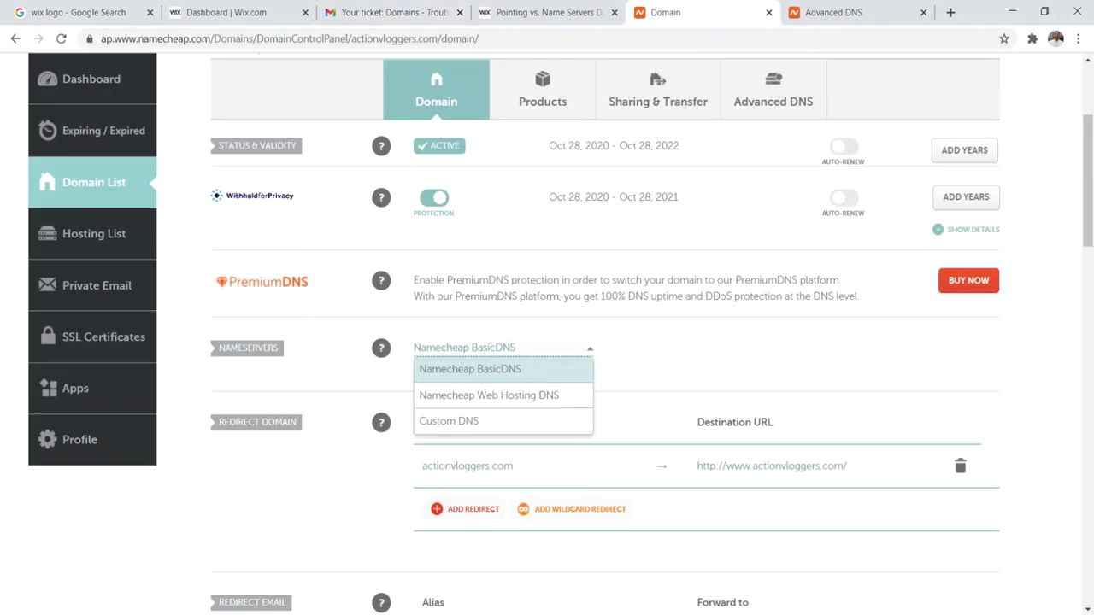
{"action": "left_click", "coordinate": [1062, 212]}
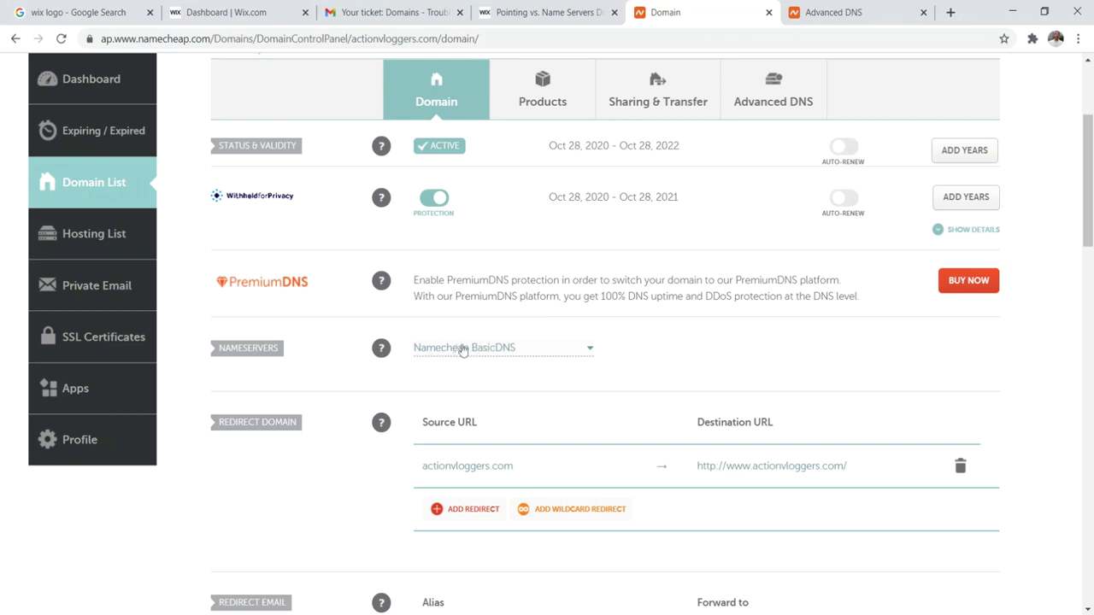
{"action": "left_click", "coordinate": [773, 100]}
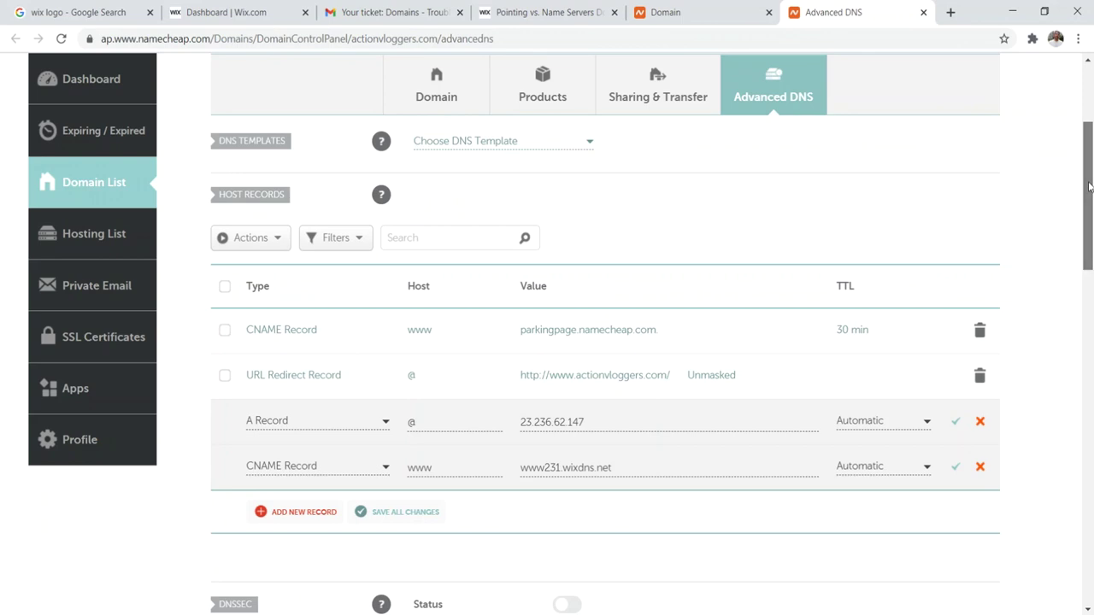
{"action": "scroll", "coordinate": [1089, 186], "scroll_direction": "down", "scroll_amount": 3}
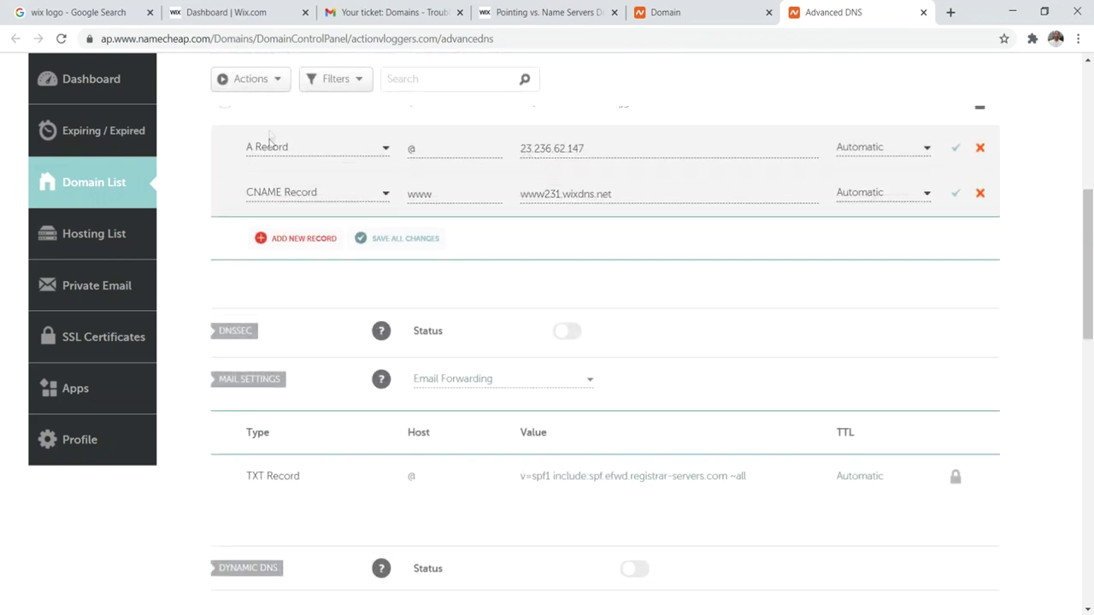
{"action": "left_click", "coordinate": [393, 12]}
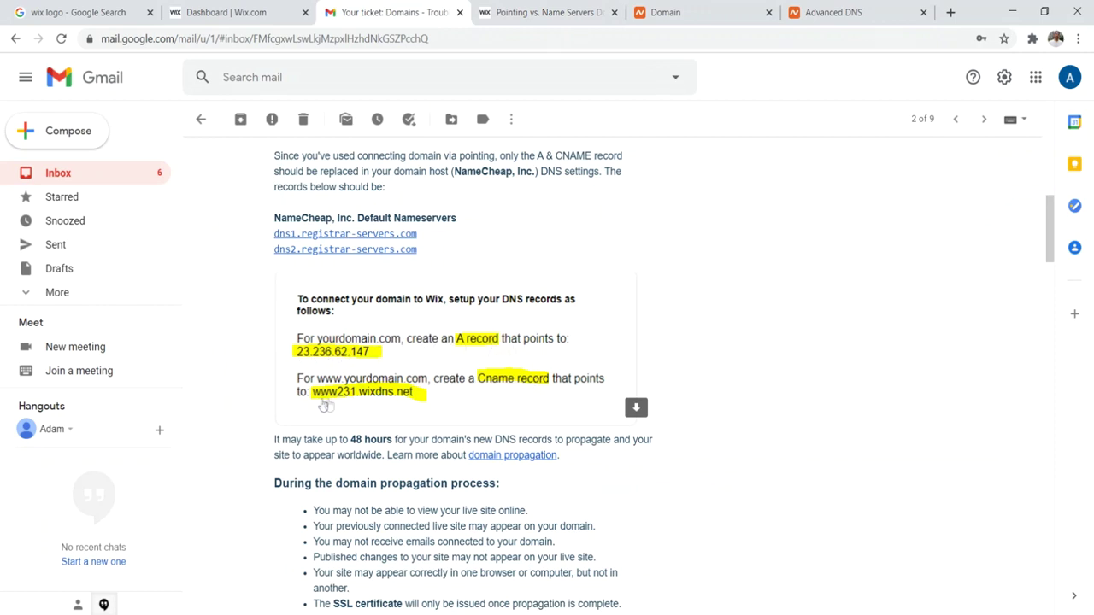
{"action": "left_click", "coordinate": [846, 11]}
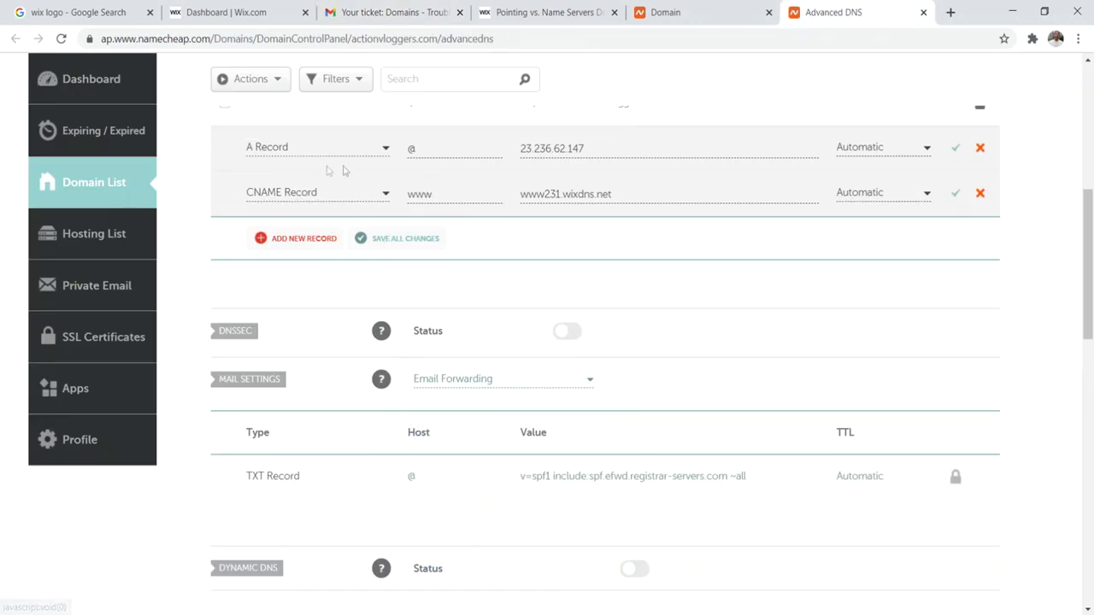
{"action": "scroll", "coordinate": [342, 171], "scroll_direction": "up", "scroll_amount": 1}
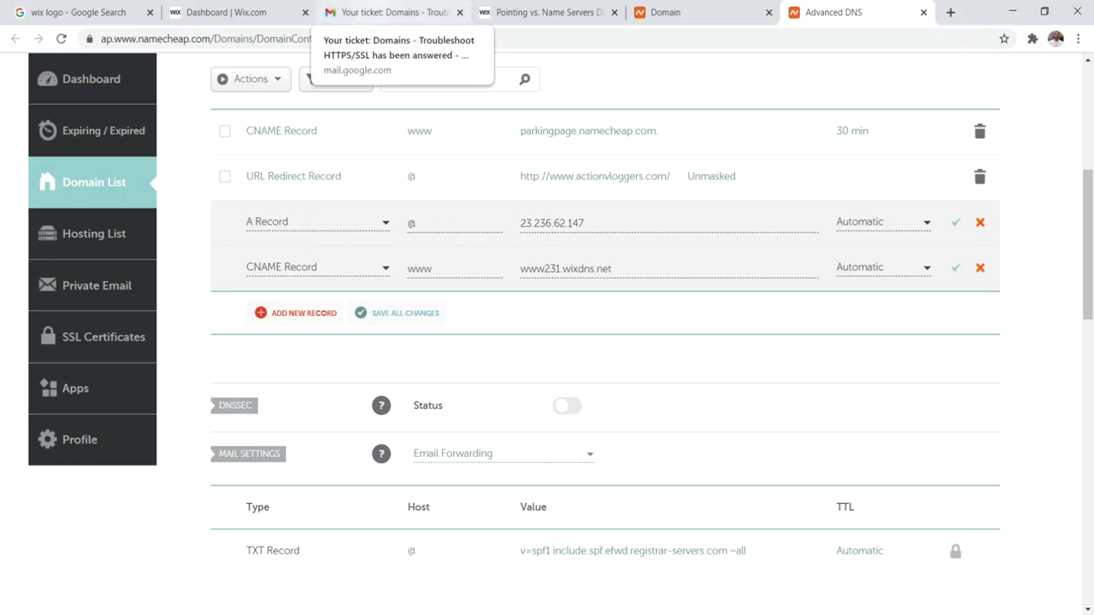
{"action": "left_click", "coordinate": [389, 12]}
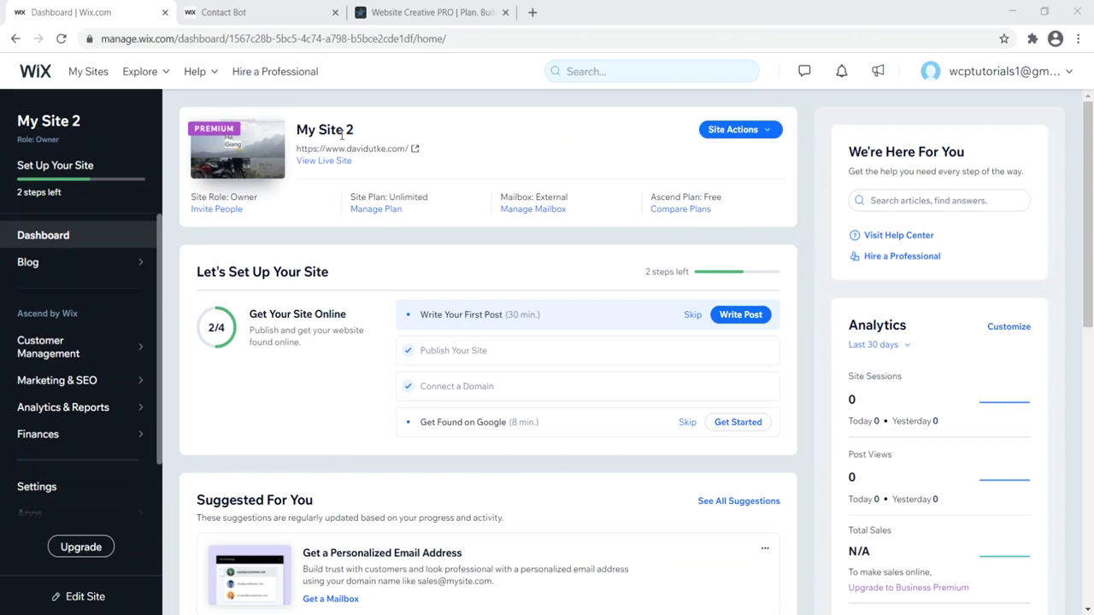
Confirm in the Wix support chat that HTTPS is enabled, then open davidutke.com live from the dashboard
{"action": "left_click", "coordinate": [385, 12]}
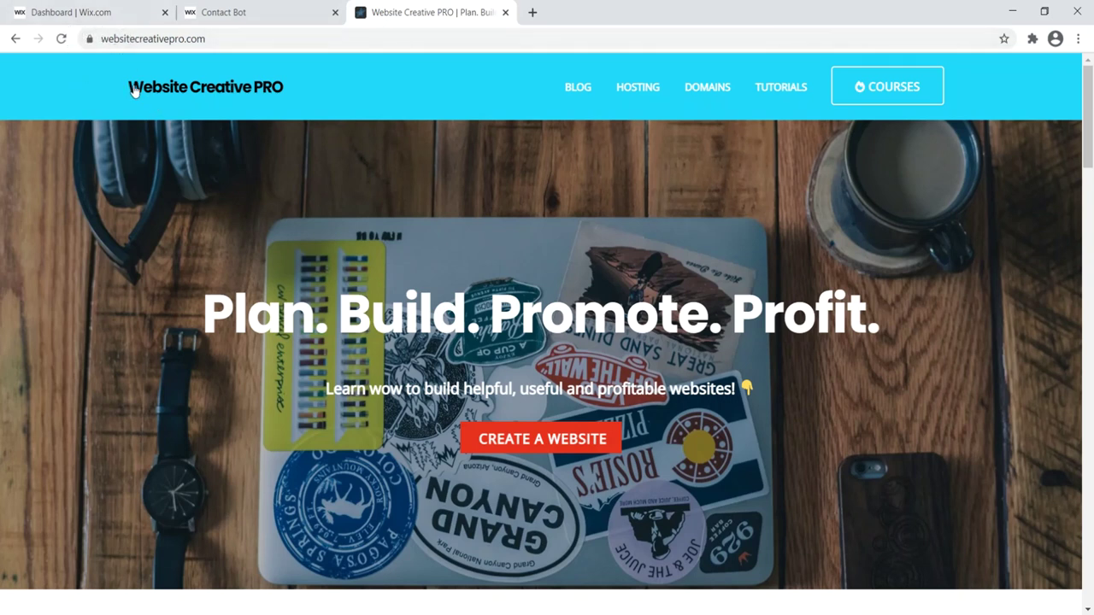
{"action": "left_click", "coordinate": [107, 10]}
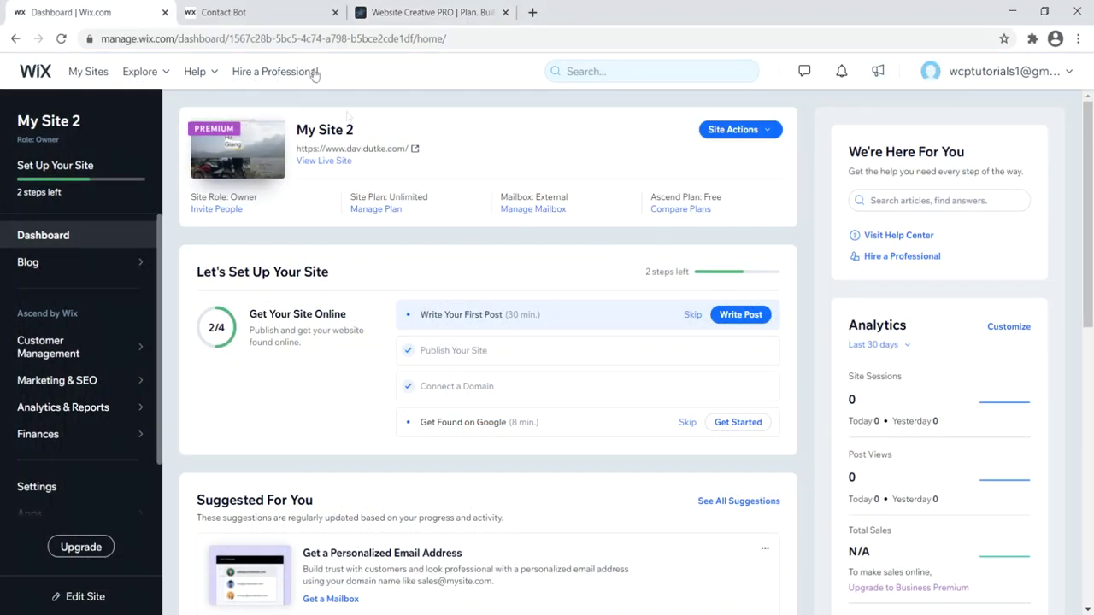
{"action": "left_click", "coordinate": [248, 12]}
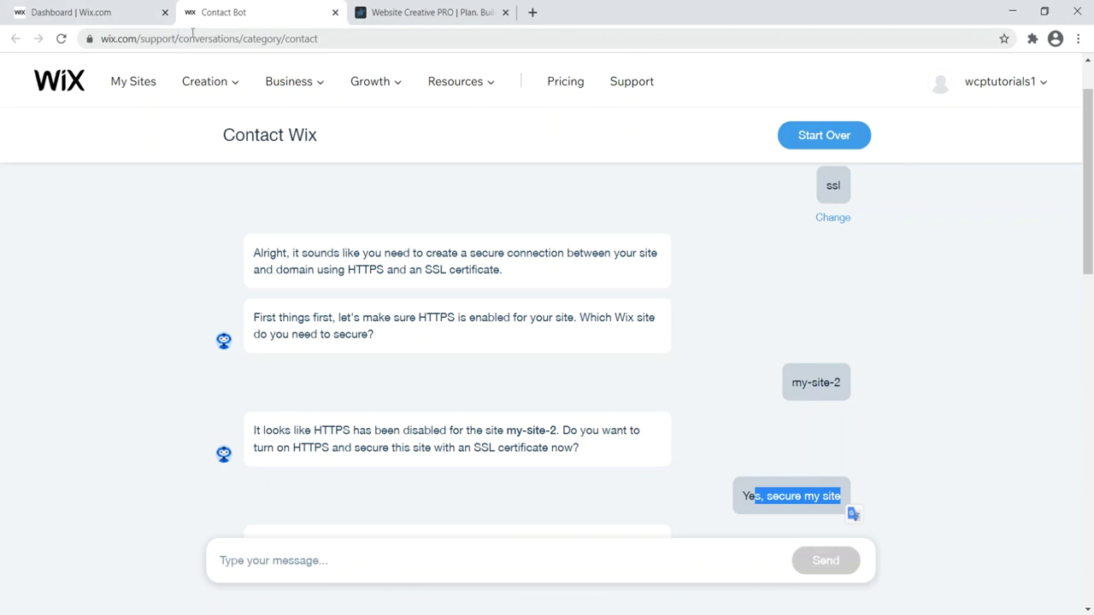
{"action": "scroll", "coordinate": [1089, 250], "scroll_direction": "up", "scroll_amount": 1}
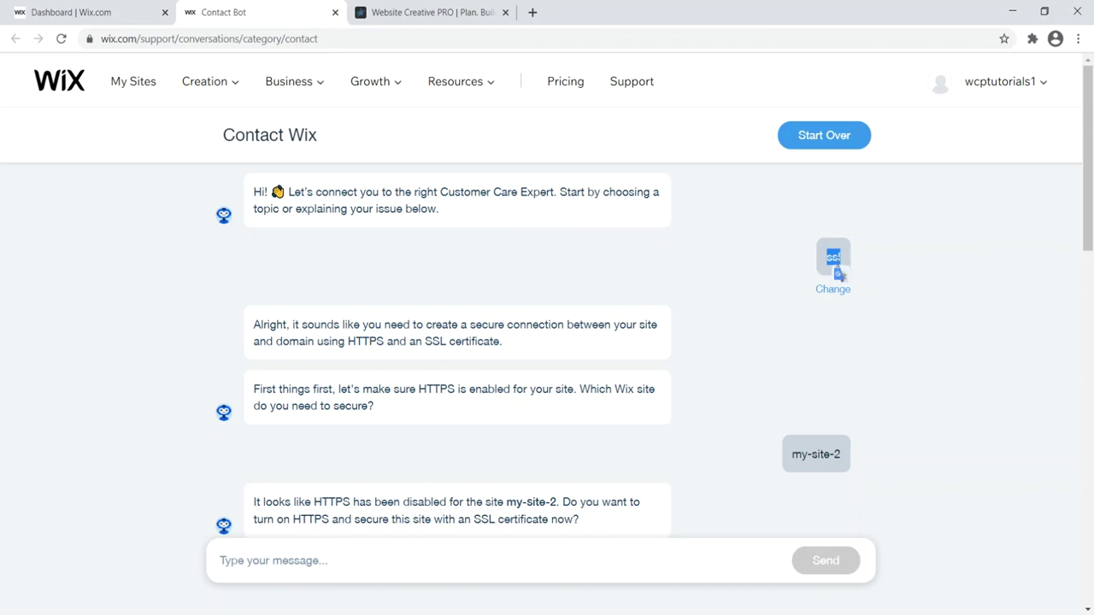
{"action": "left_click_drag", "start_coordinate": [784, 471], "coordinate": [886, 469]}
{"action": "left_click", "coordinate": [1055, 305]}
{"action": "scroll", "coordinate": [1088, 239], "scroll_direction": "down", "scroll_amount": 2}
{"action": "scroll", "coordinate": [1090, 243], "scroll_direction": "down", "scroll_amount": 1}
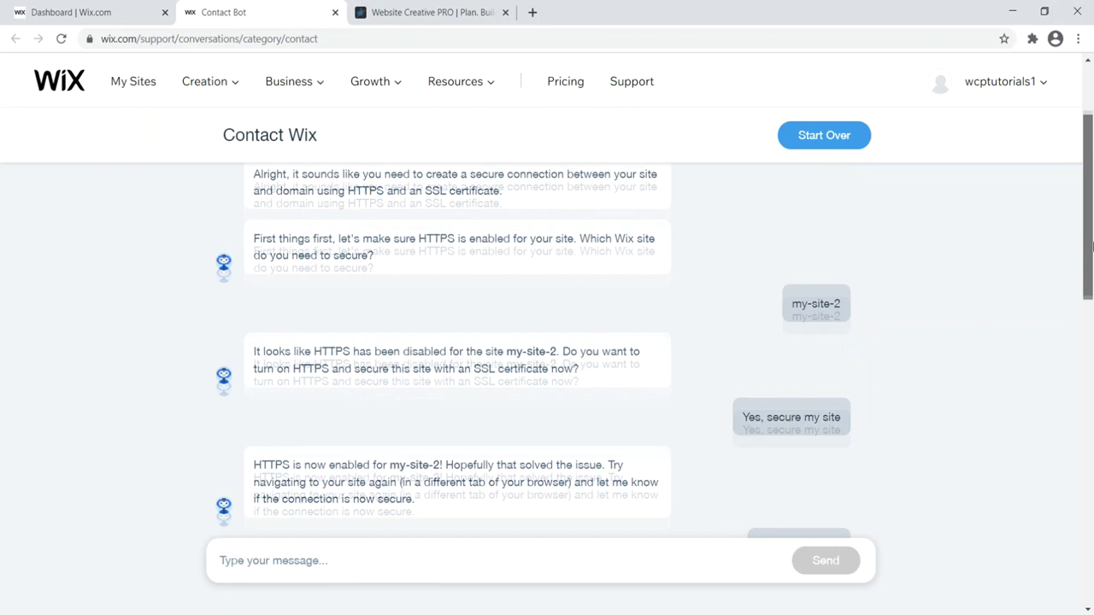
{"action": "left_click_drag", "start_coordinate": [282, 473], "coordinate": [609, 493]}
{"action": "key", "text": "ctrl+shift+Tab"}
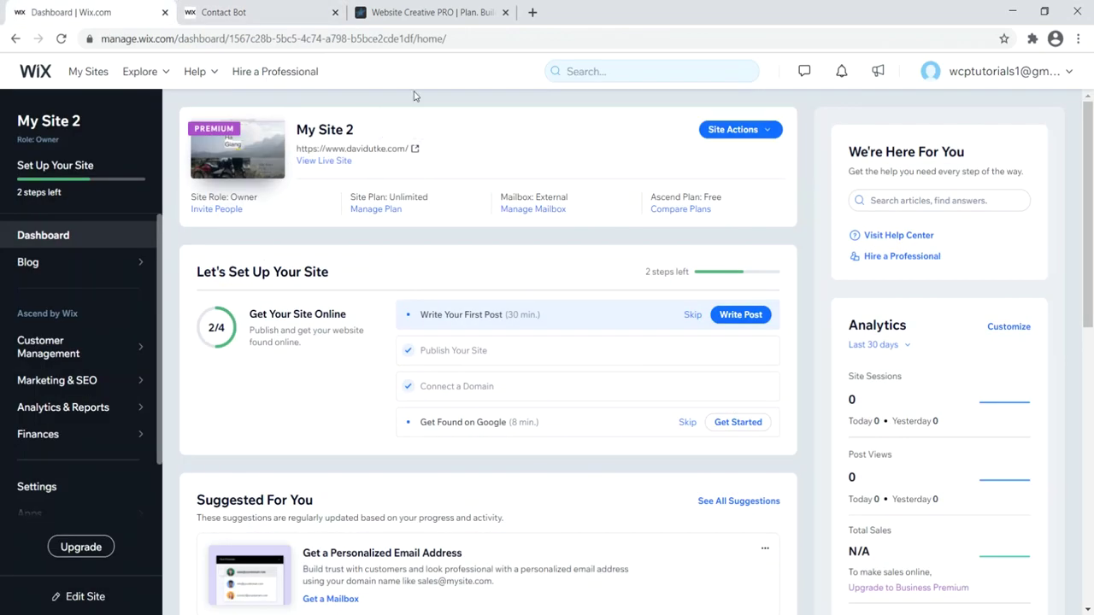
{"action": "left_click", "coordinate": [322, 161]}
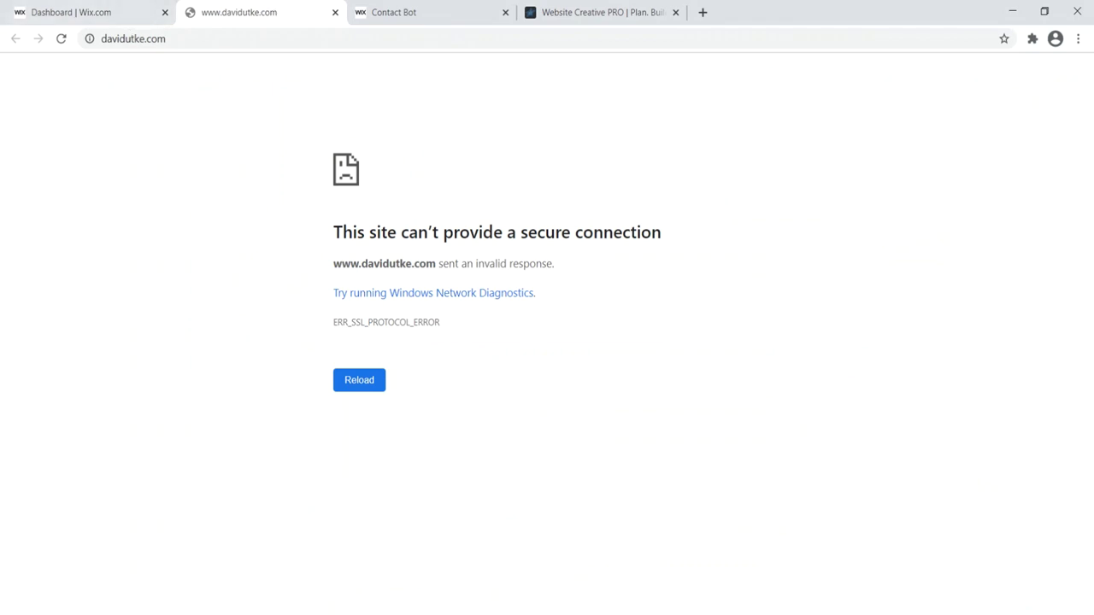
Close the davidutke.com error tab and open My Site 2's Settings showing Premium plan and Connected domain
{"action": "left_click", "coordinate": [102, 12]}
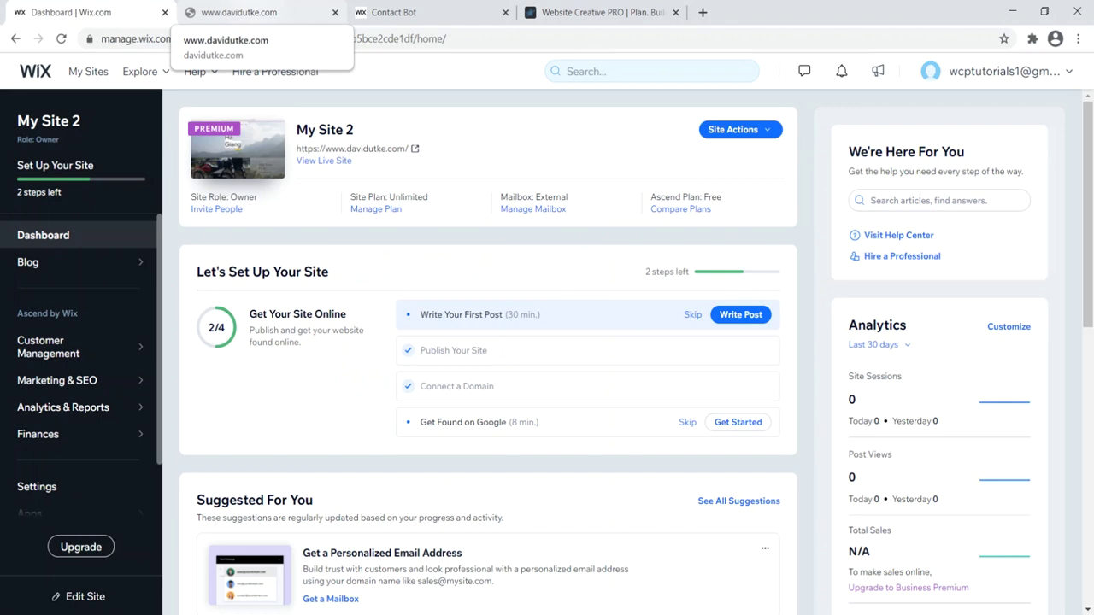
{"action": "left_click", "coordinate": [329, 17]}
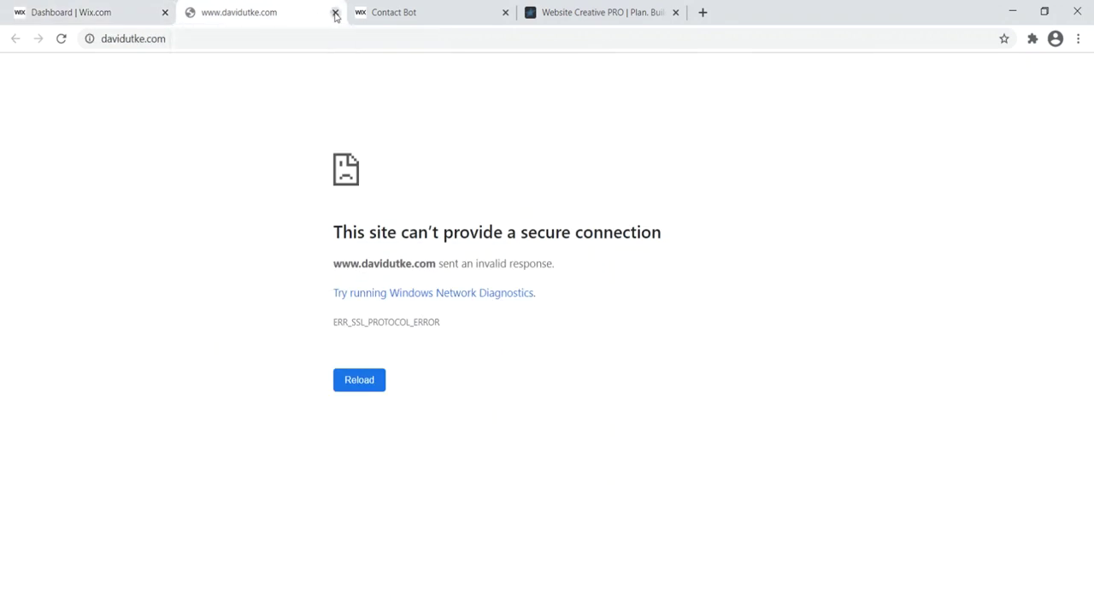
{"action": "left_click", "coordinate": [334, 12]}
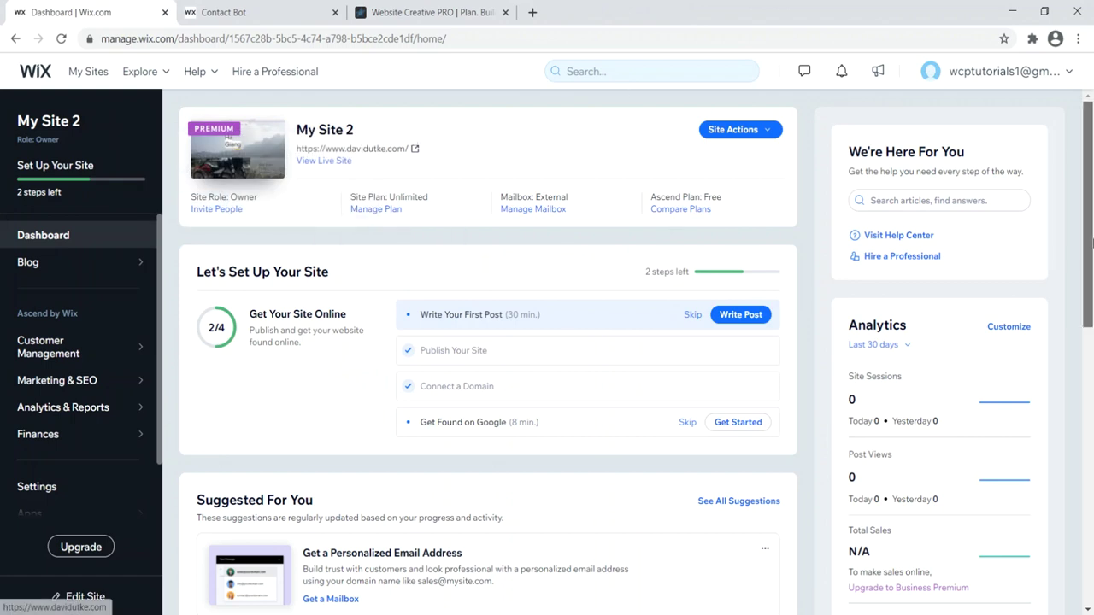
{"action": "left_click", "coordinate": [48, 496]}
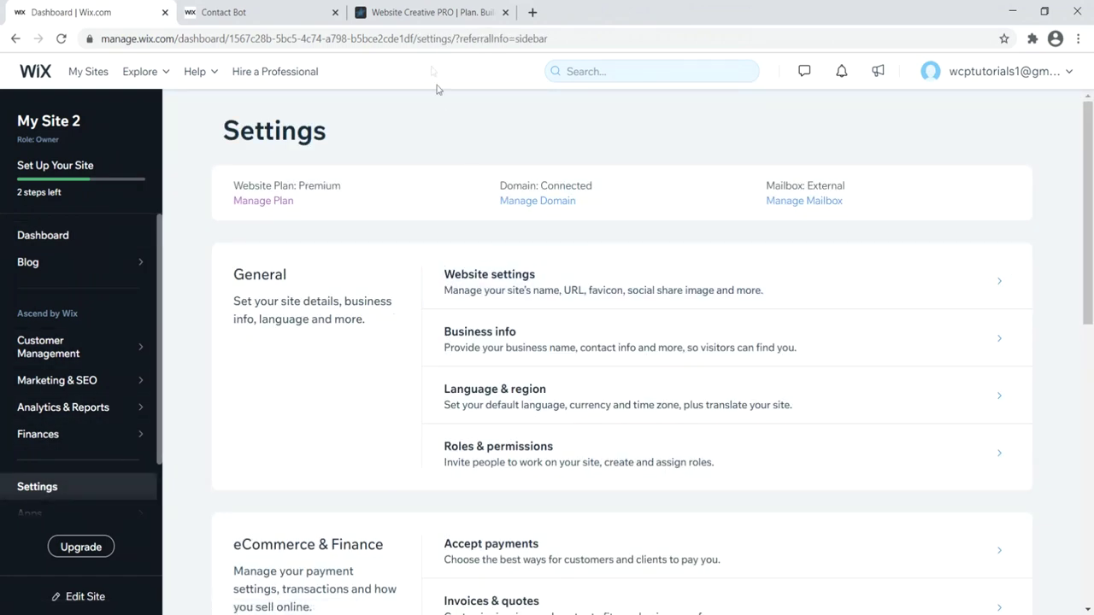
{"action": "left_click", "coordinate": [415, 12]}
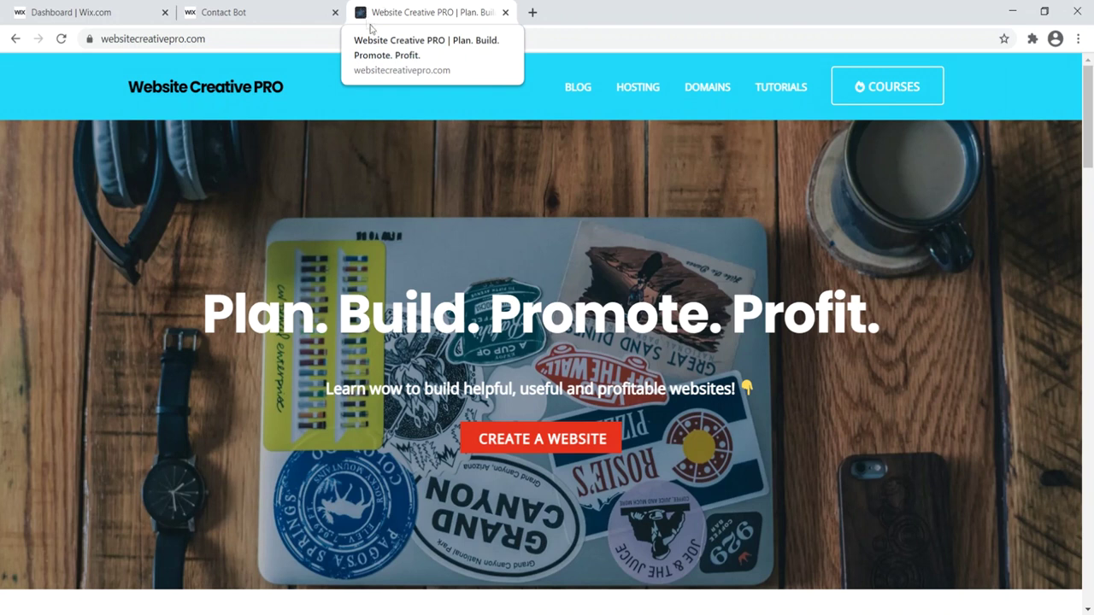
{"action": "left_click", "coordinate": [73, 12]}
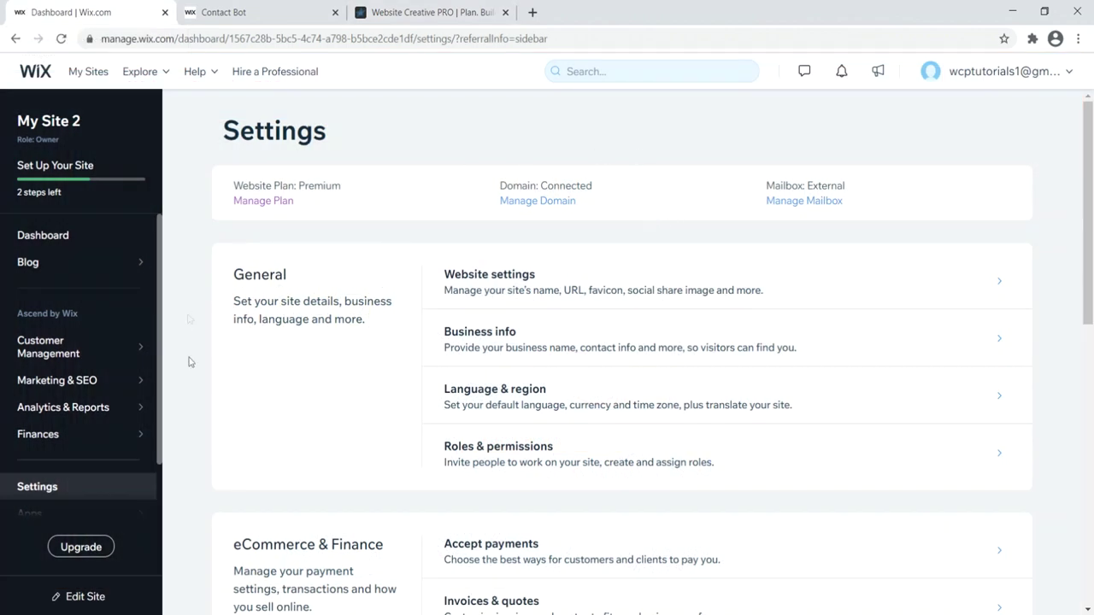
Open Website Settings and start a favicon image upload
{"action": "left_click", "coordinate": [556, 279]}
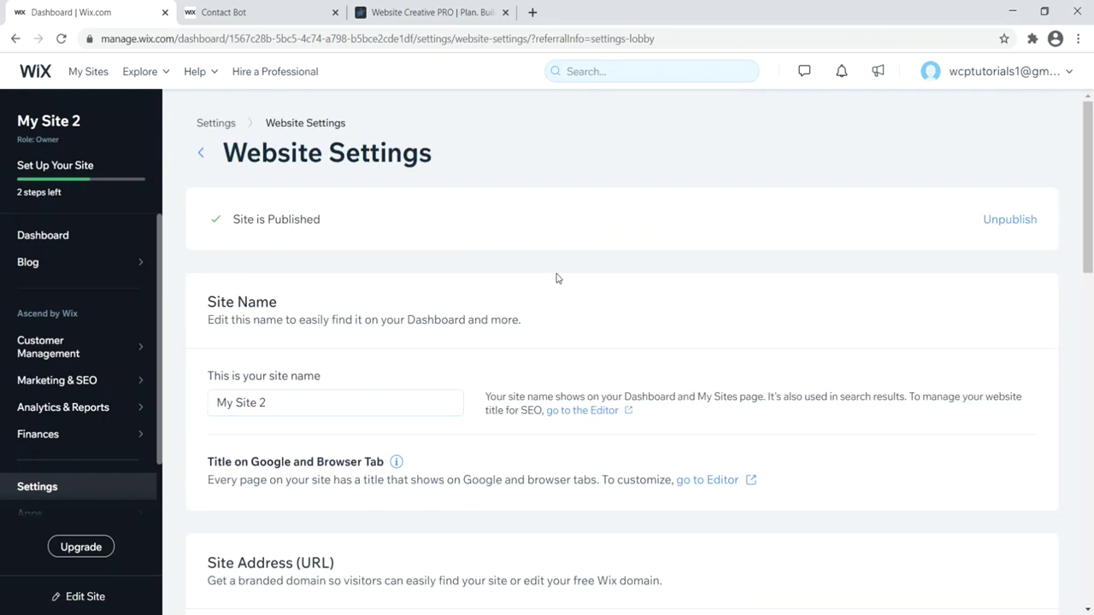
{"action": "left_click_drag", "start_coordinate": [291, 308], "coordinate": [227, 292]}
{"action": "scroll", "coordinate": [1091, 233], "scroll_direction": "down", "scroll_amount": 3}
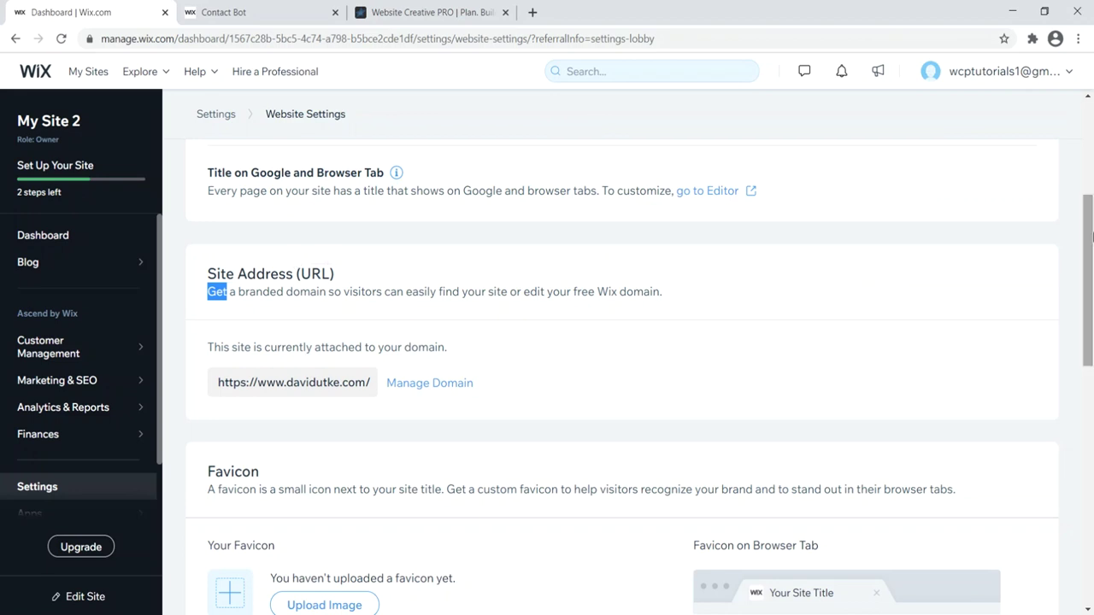
{"action": "scroll", "coordinate": [1092, 237], "scroll_direction": "down", "scroll_amount": 3}
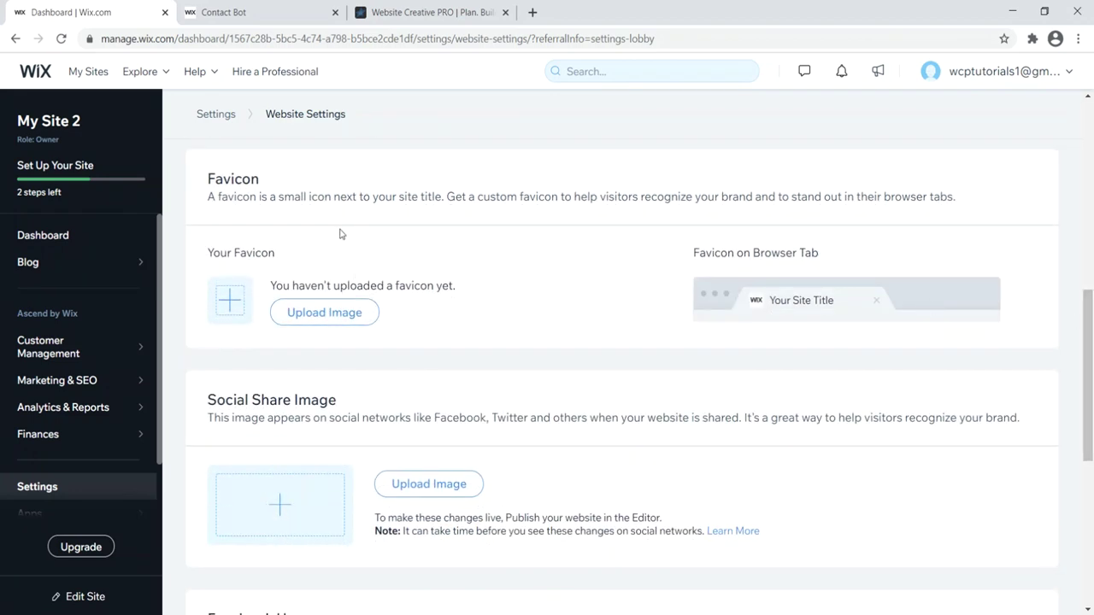
{"action": "left_click", "coordinate": [323, 321]}
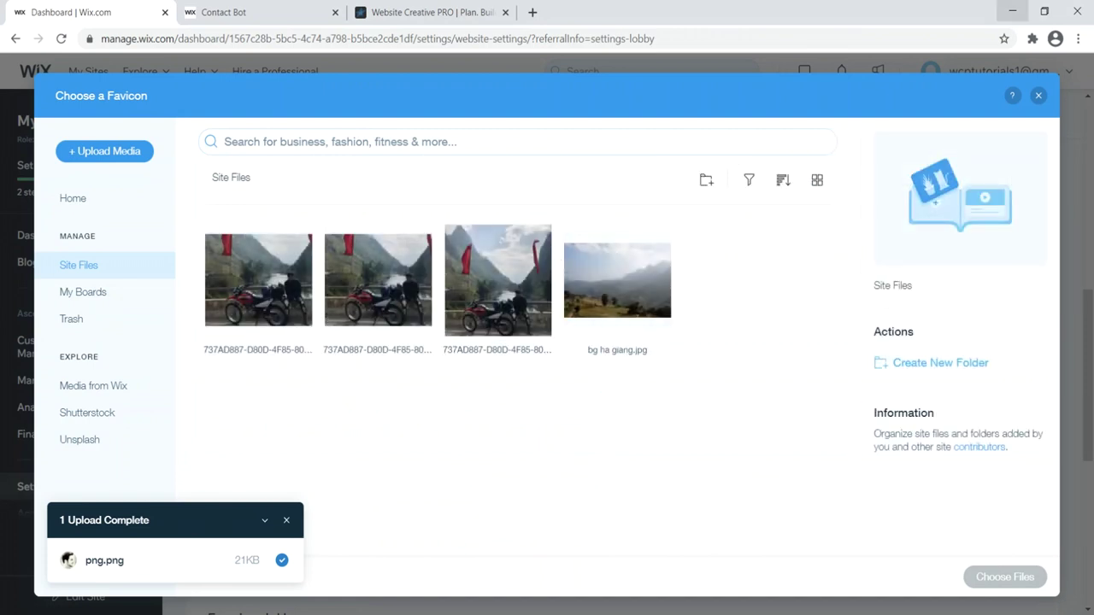
Open the desktop png portrait in Microsoft Office 2010 and view its resize options
{"action": "left_click", "coordinate": [1044, 10]}
{"action": "left_click_drag", "start_coordinate": [80, 25], "coordinate": [116, 31]}
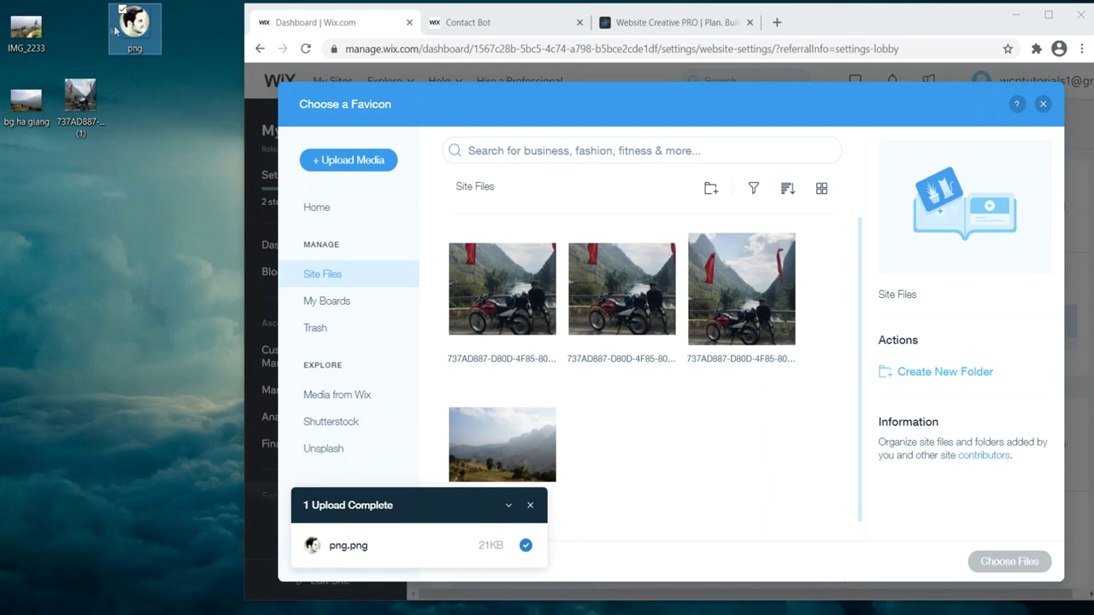
{"action": "right_click", "coordinate": [135, 33]}
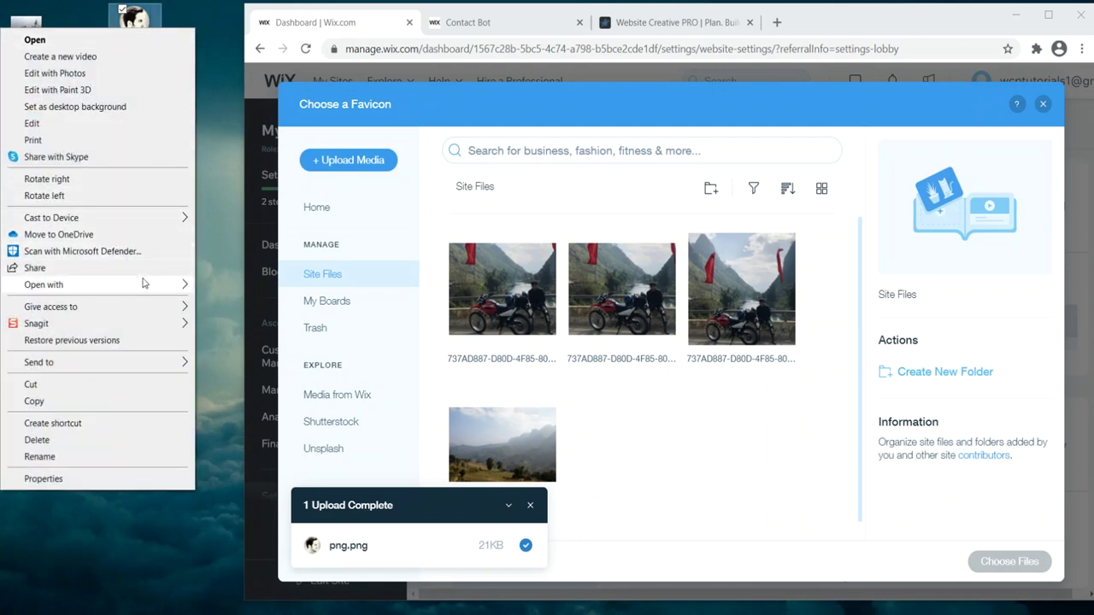
{"action": "mouse_move", "coordinate": [195, 283]}
{"action": "left_click", "coordinate": [248, 336]}
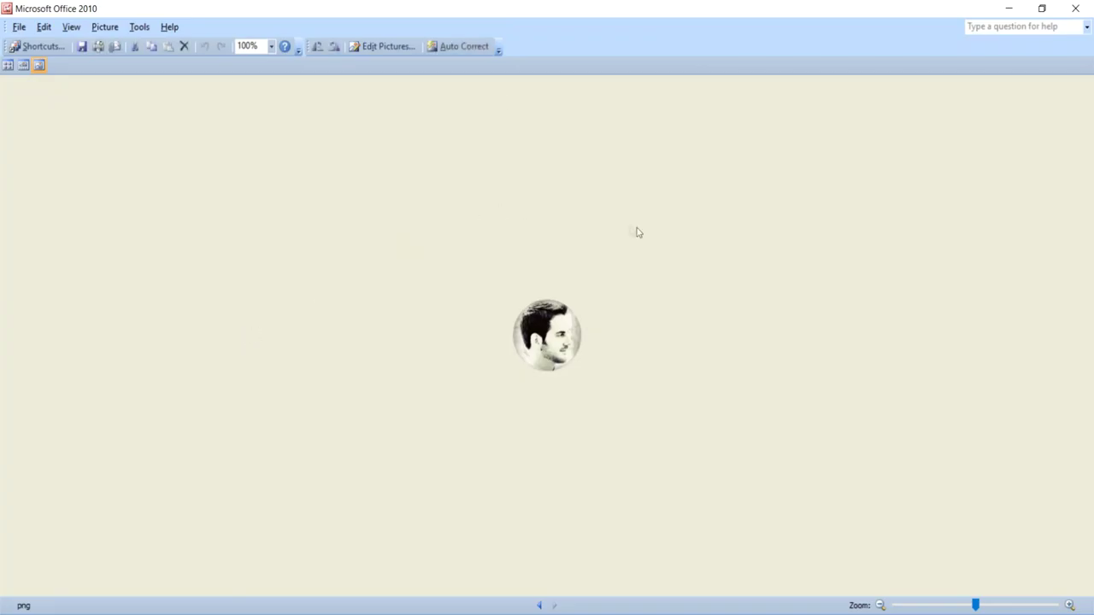
{"action": "left_click", "coordinate": [393, 49]}
{"action": "left_click", "coordinate": [959, 313]}
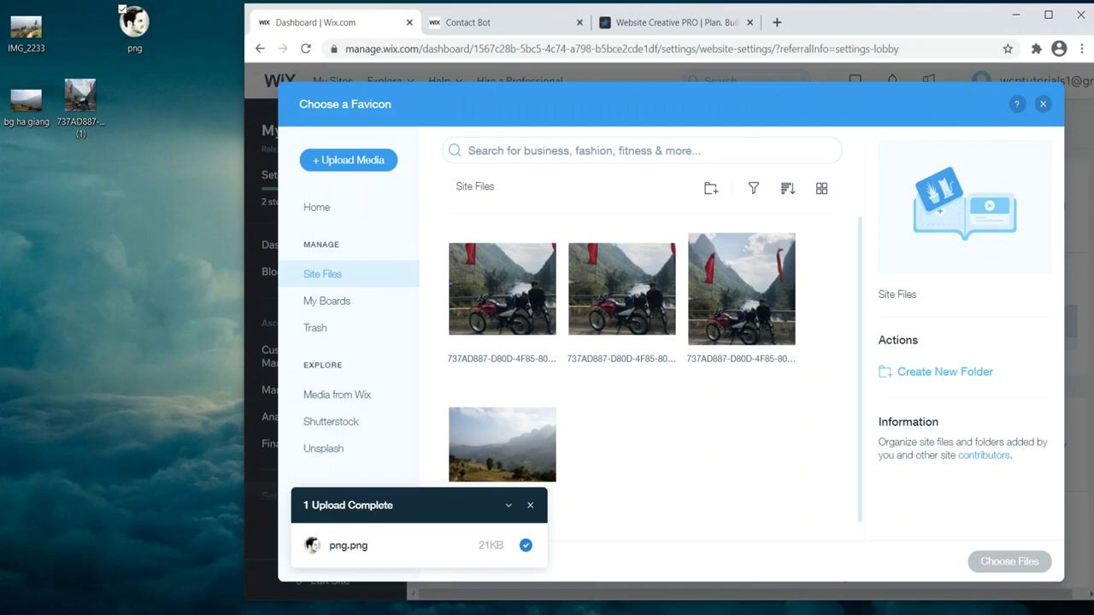
Drop png.png into the uploader and choose it as the site favicon
{"action": "left_click_drag", "start_coordinate": [134, 24], "coordinate": [633, 318]}
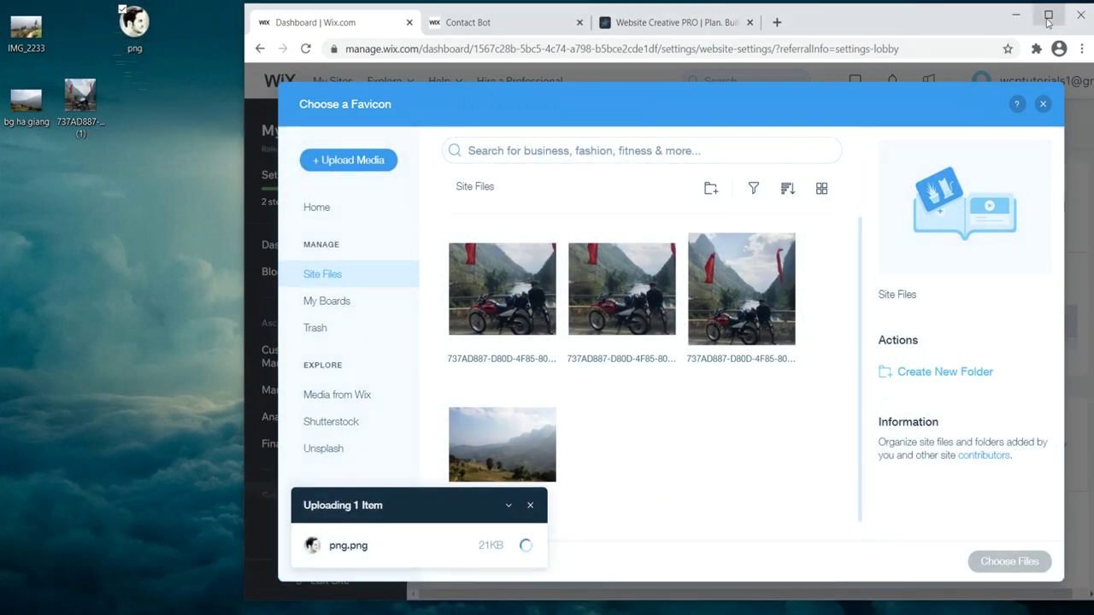
{"action": "left_click", "coordinate": [1048, 15]}
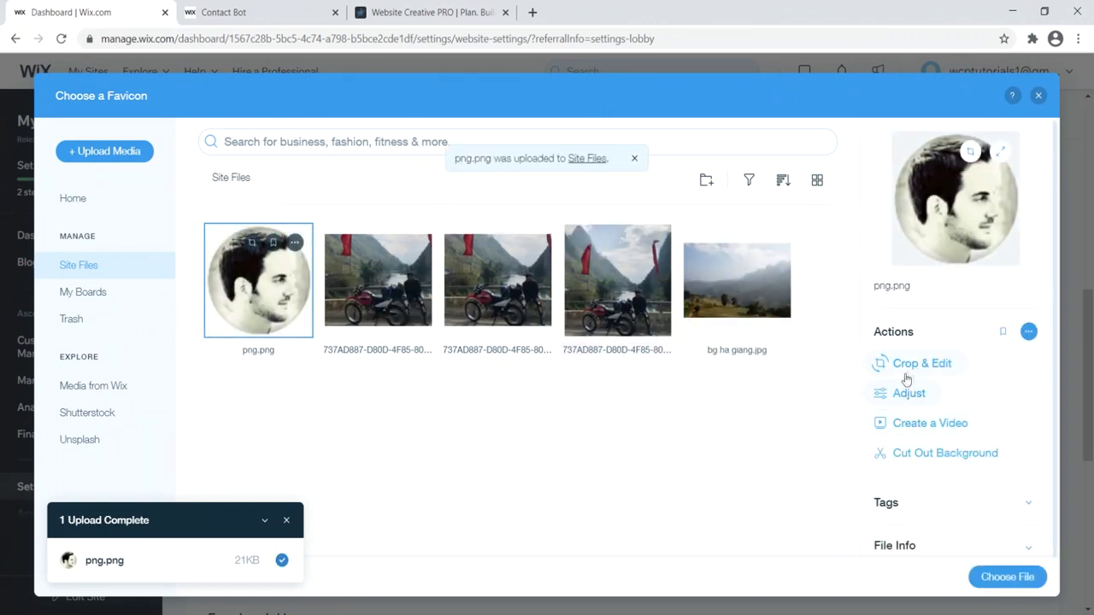
{"action": "left_click", "coordinate": [1006, 578]}
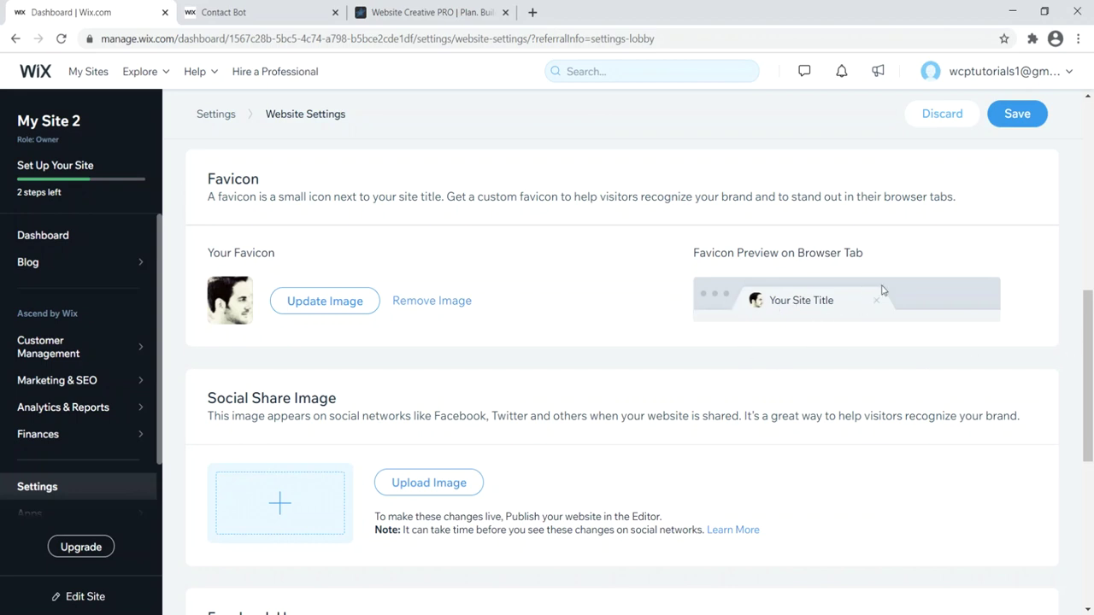
{"action": "left_click_drag", "start_coordinate": [1089, 327], "coordinate": [1092, 140]}
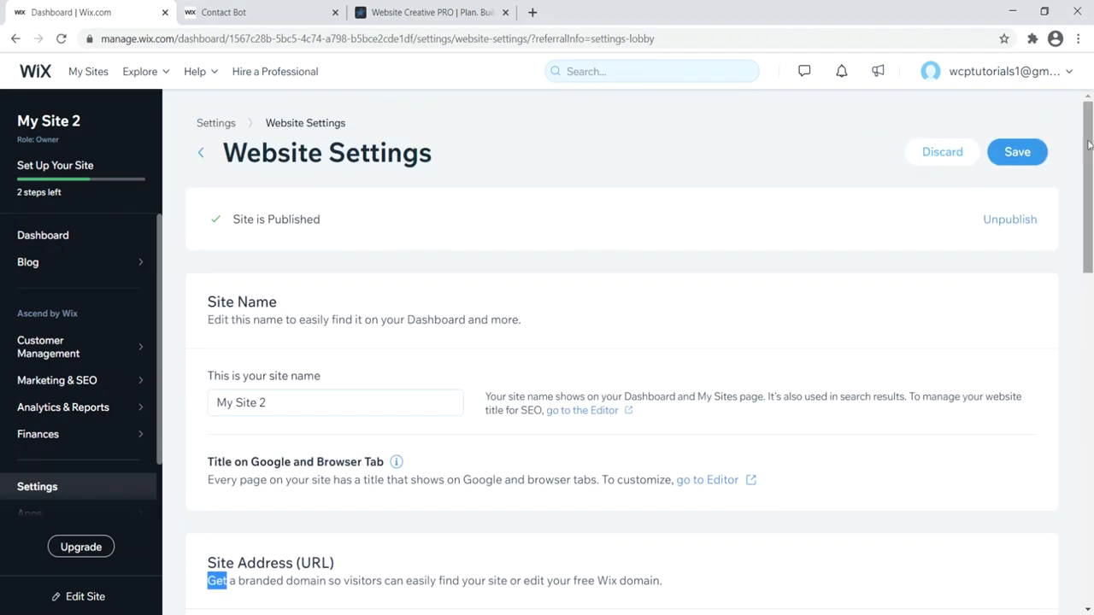
Save the png.png favicon, then scroll the dashboard home to 'You've Got Much More than a Website'
{"action": "left_click", "coordinate": [1018, 152]}
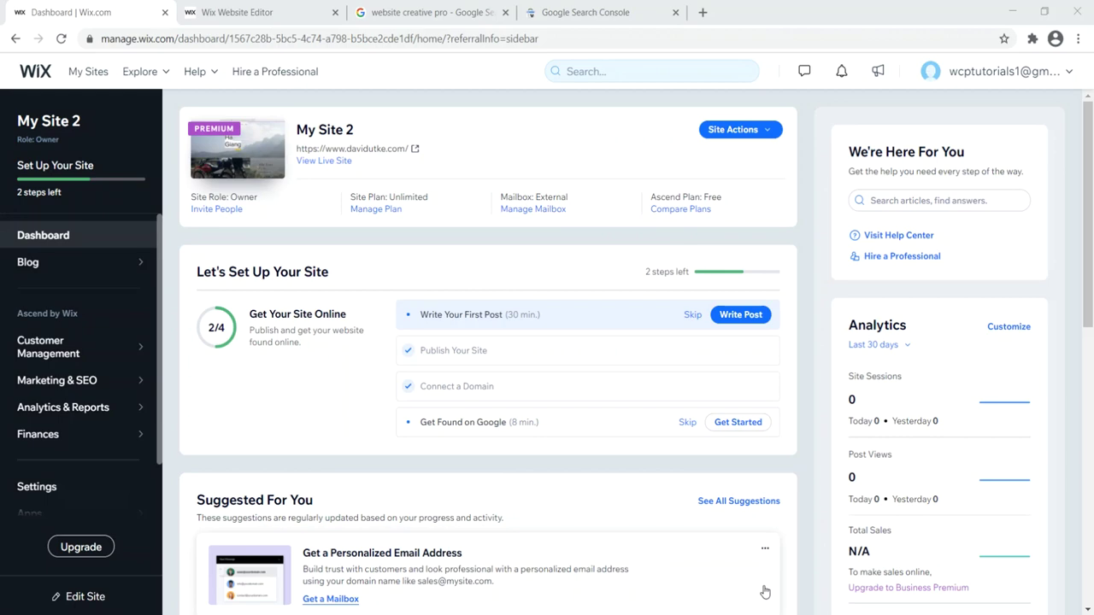
{"action": "left_click_drag", "start_coordinate": [1089, 237], "coordinate": [1090, 515]}
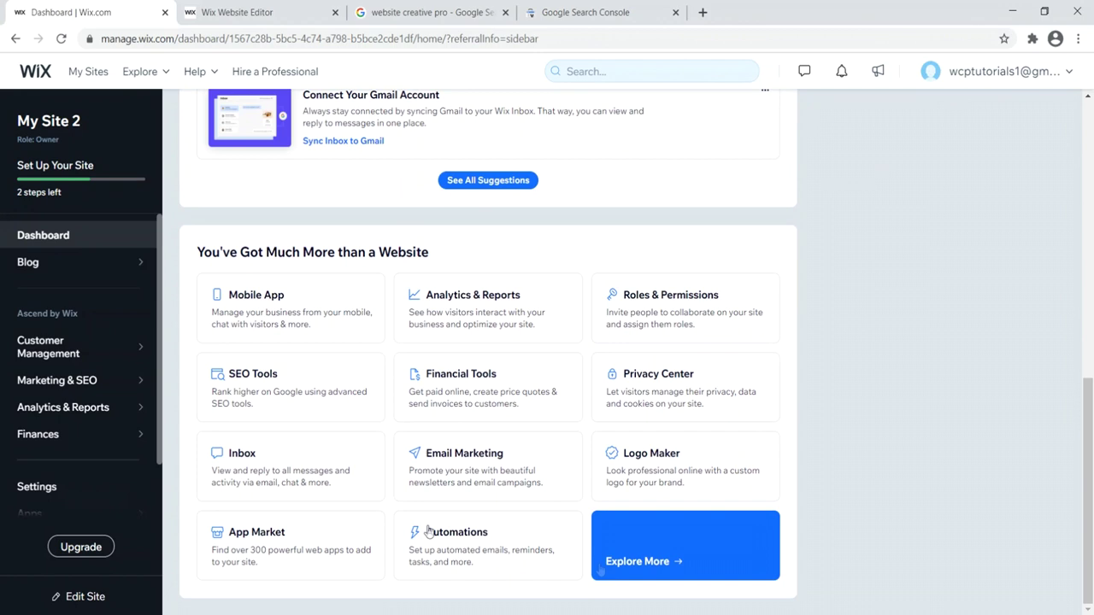
Open SEO Tools and scroll through its page
{"action": "left_click", "coordinate": [254, 386]}
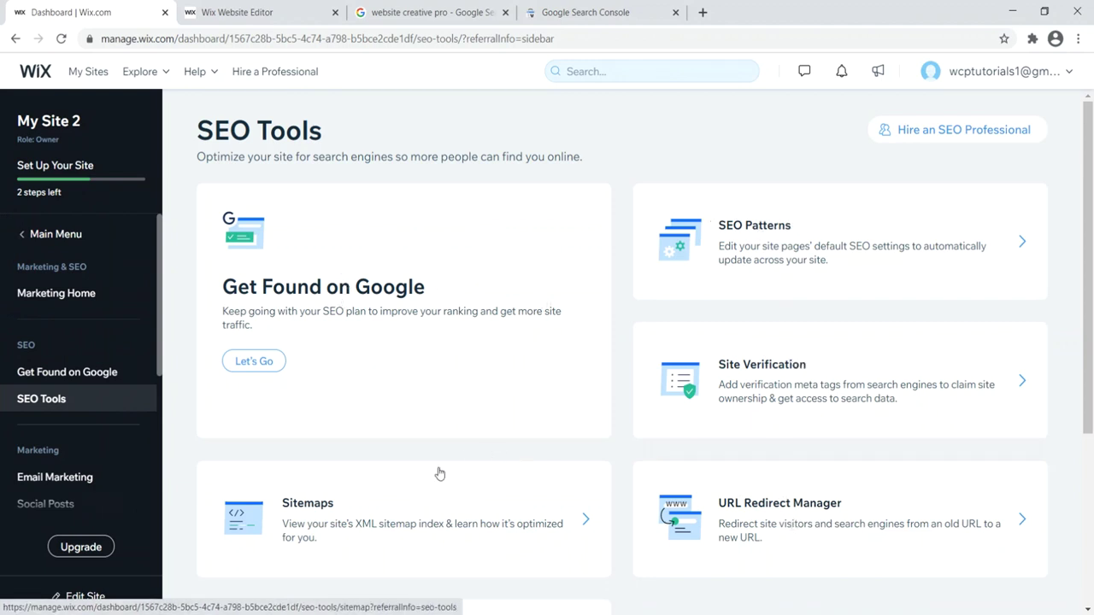
{"action": "scroll", "coordinate": [1091, 272], "scroll_direction": "down", "scroll_amount": 2}
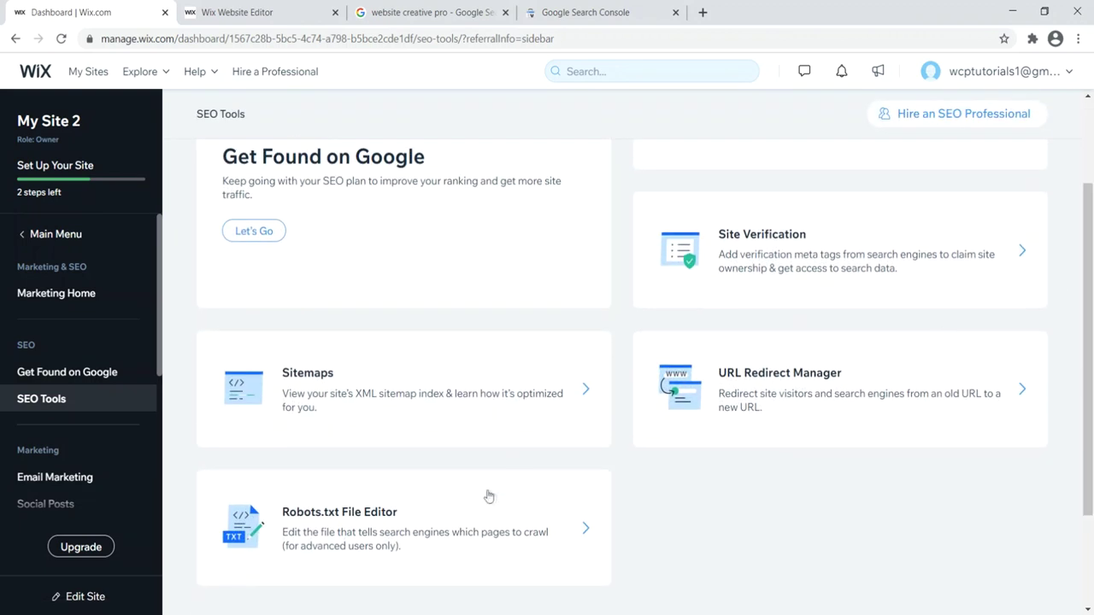
{"action": "scroll", "coordinate": [462, 477], "scroll_direction": "up", "scroll_amount": 1}
{"action": "scroll", "coordinate": [467, 475], "scroll_direction": "up", "scroll_amount": 1}
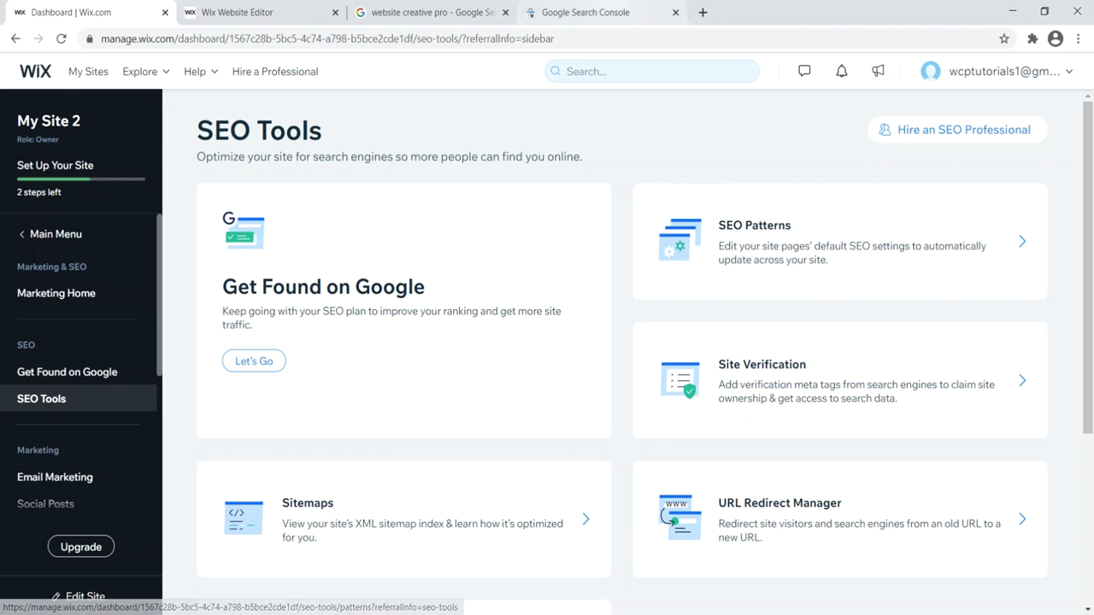
Check Google Search Console, then open the URL Redirect Manager from SEO Tools
{"action": "left_click", "coordinate": [585, 12]}
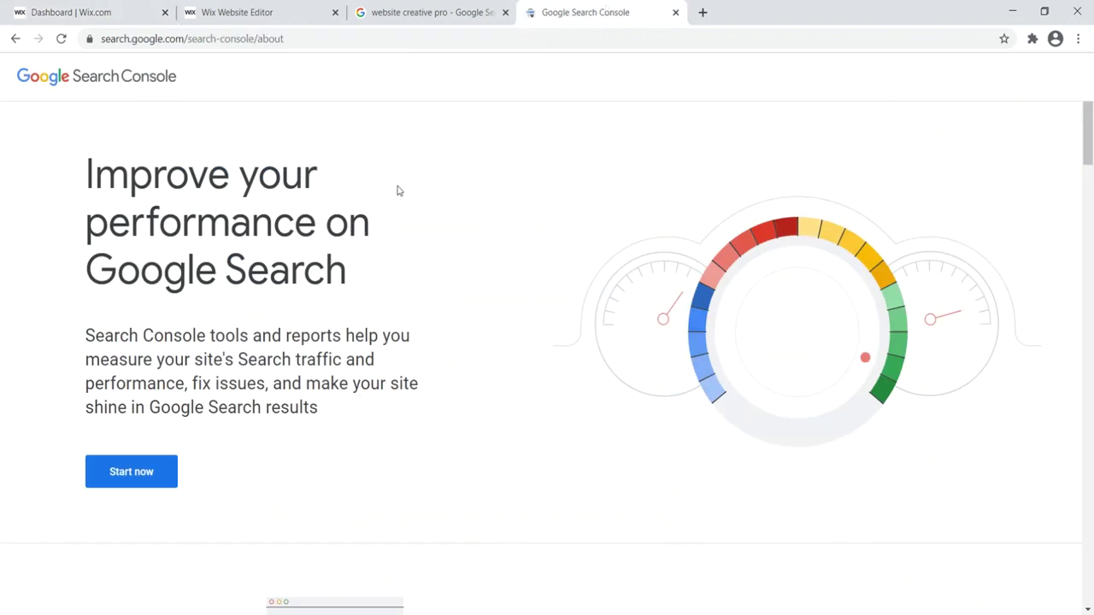
{"action": "left_click", "coordinate": [119, 12]}
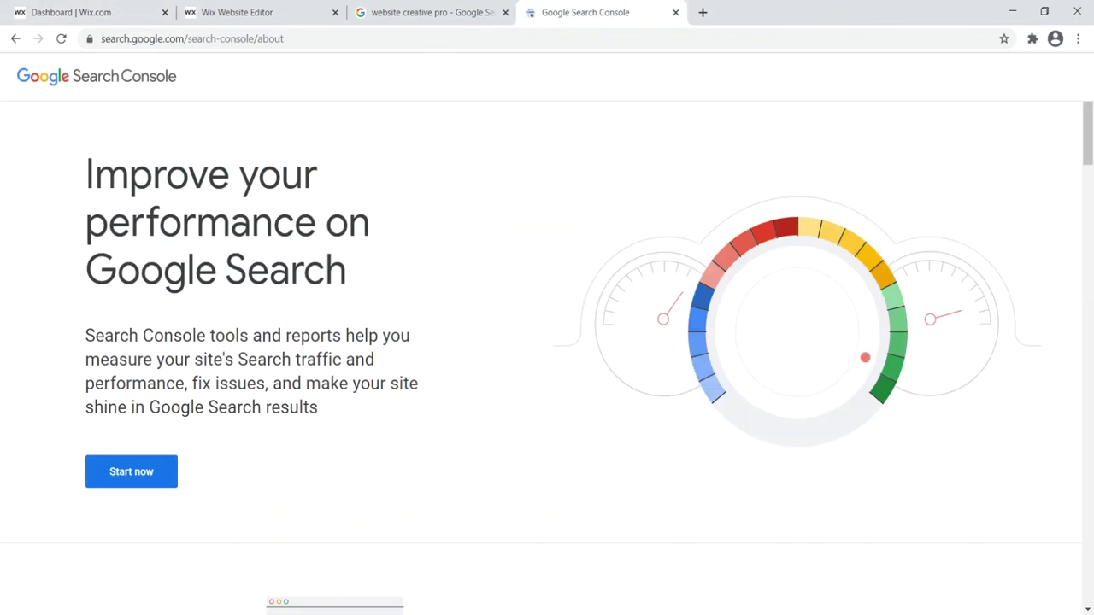
{"action": "left_click", "coordinate": [650, 12]}
{"action": "left_click", "coordinate": [119, 12]}
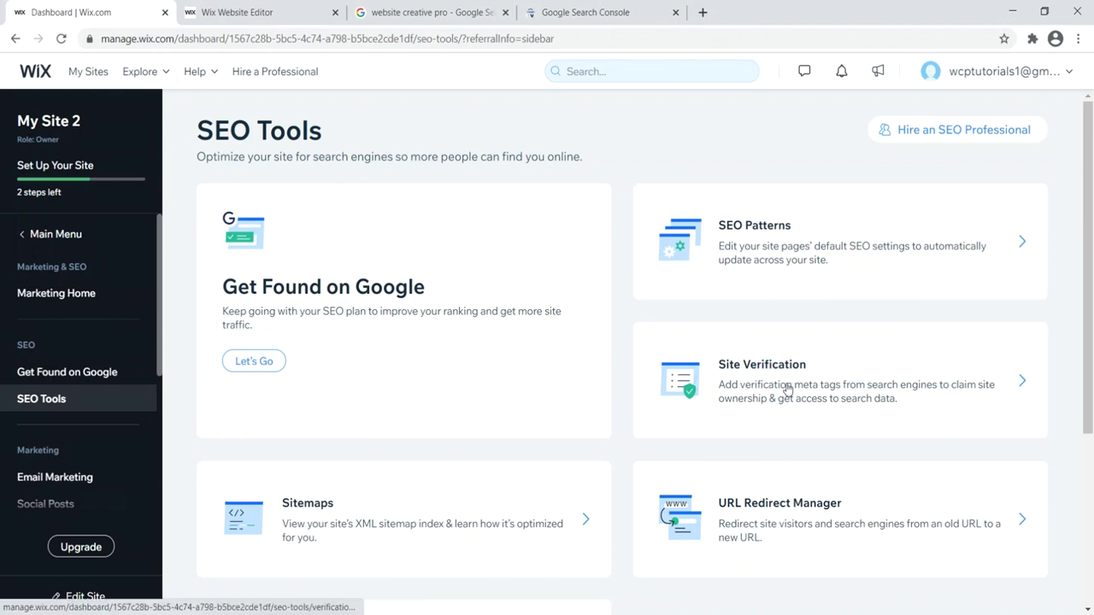
{"action": "left_click", "coordinate": [826, 518]}
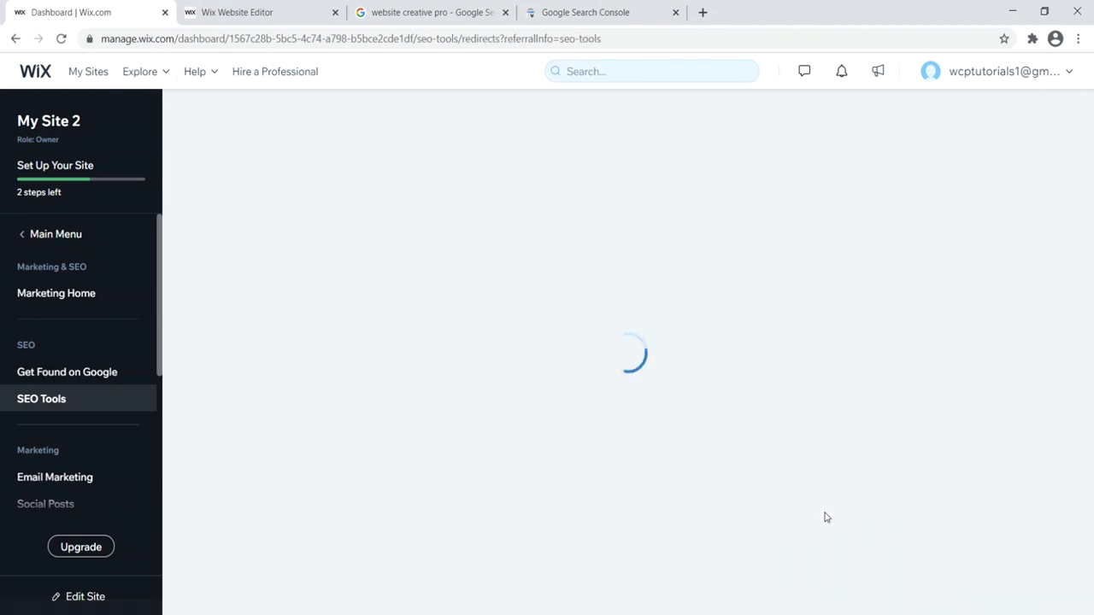
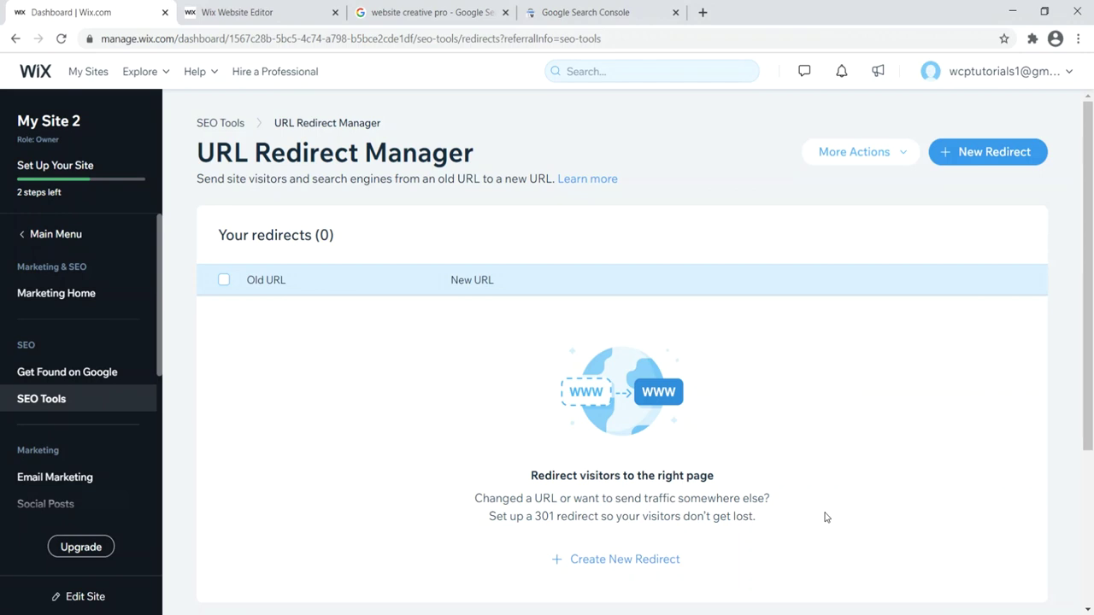
Dismiss the new URL redirect form unused, return to SEO Tools, then view the Google Search Console page
{"action": "left_click", "coordinate": [985, 155]}
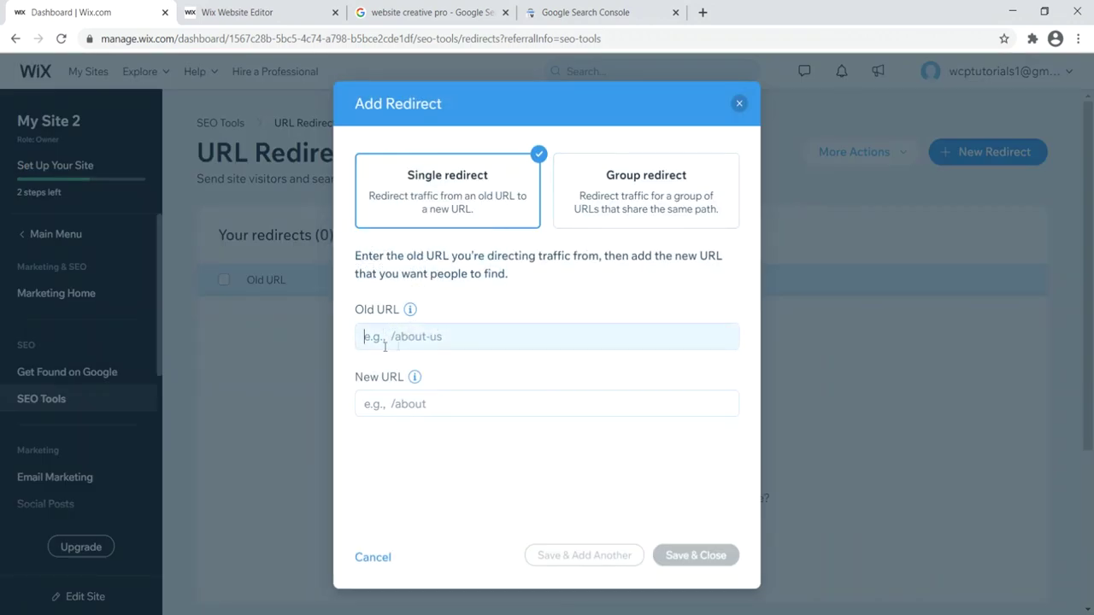
{"action": "left_click", "coordinate": [739, 104]}
{"action": "left_click", "coordinate": [15, 38]}
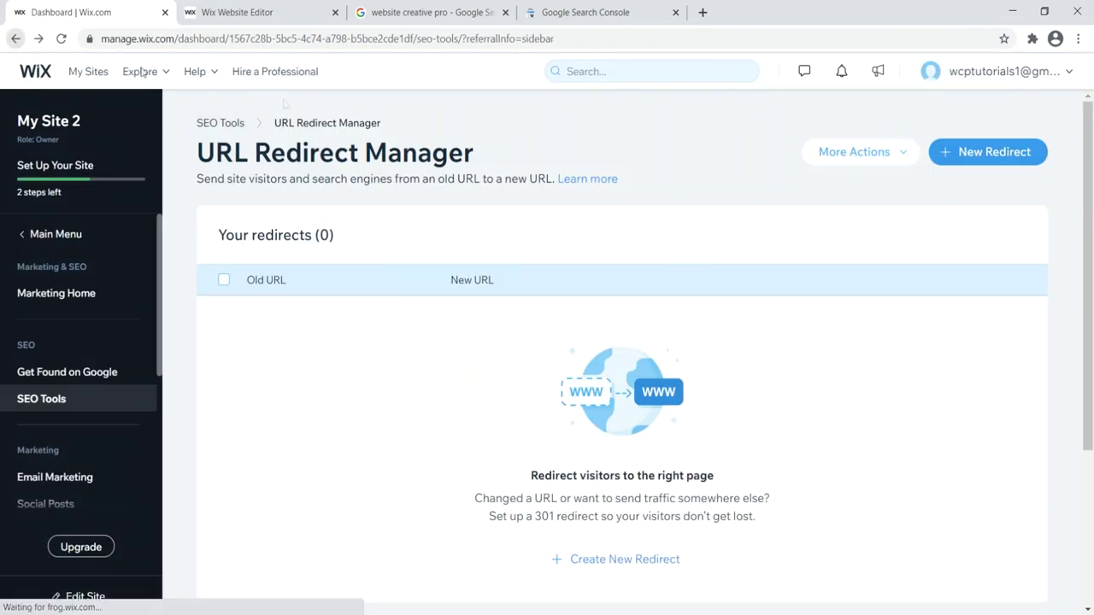
{"action": "scroll", "coordinate": [681, 326], "scroll_direction": "down", "scroll_amount": 3}
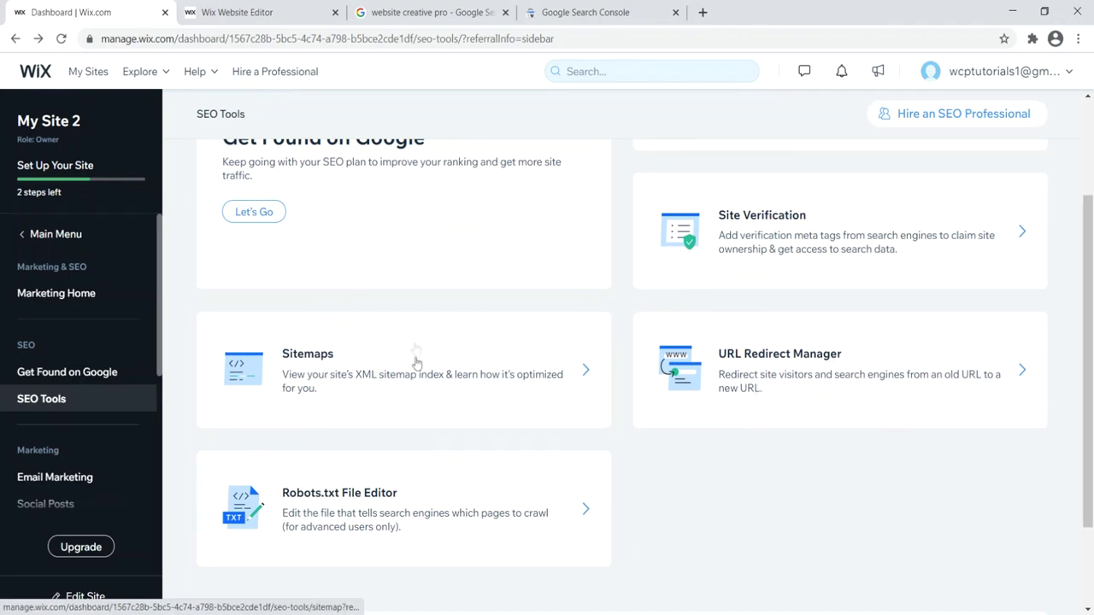
{"action": "left_click", "coordinate": [584, 12]}
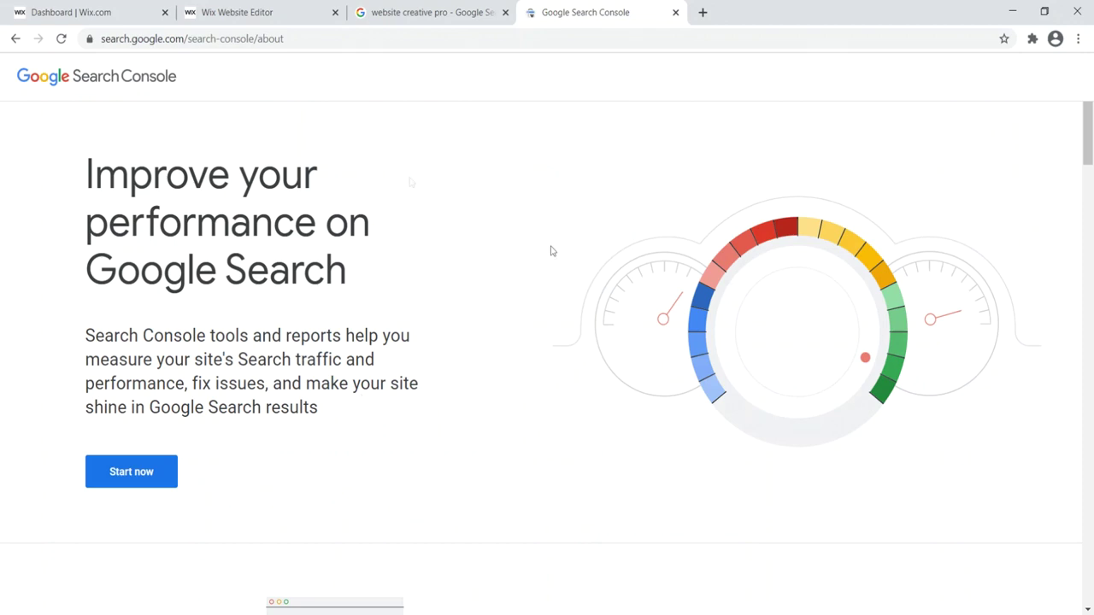
Go back to the Wix Dashboard's SEO Tools page from Google Search Console
{"action": "left_click", "coordinate": [86, 12]}
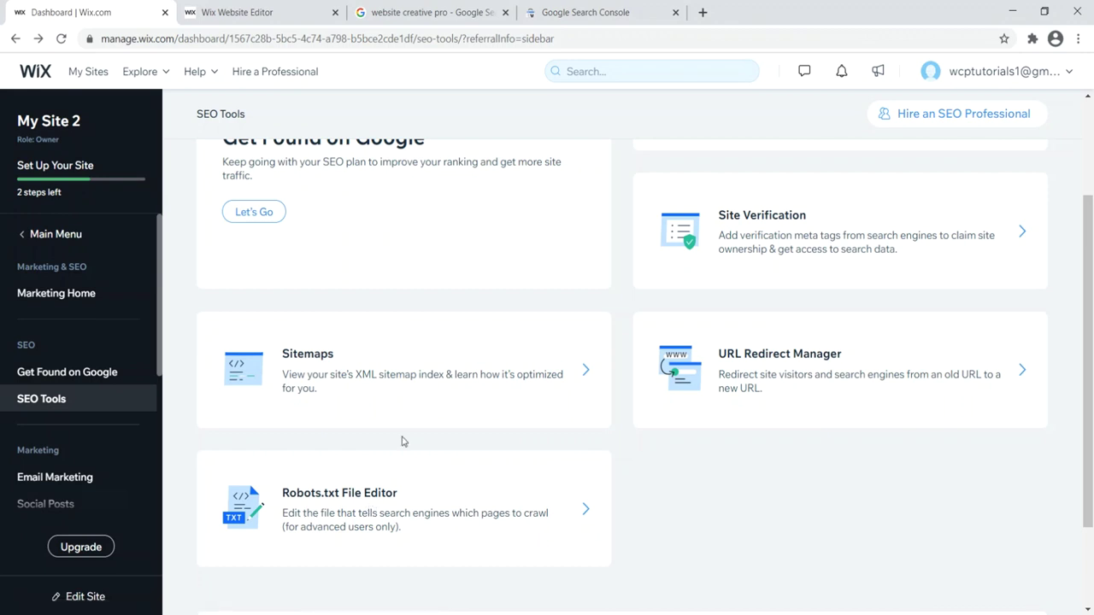
Open SEO Patterns and edit the default pattern for Site Pages
{"action": "scroll", "coordinate": [423, 466], "scroll_direction": "up", "scroll_amount": 2}
{"action": "scroll", "coordinate": [436, 474], "scroll_direction": "down", "scroll_amount": 2}
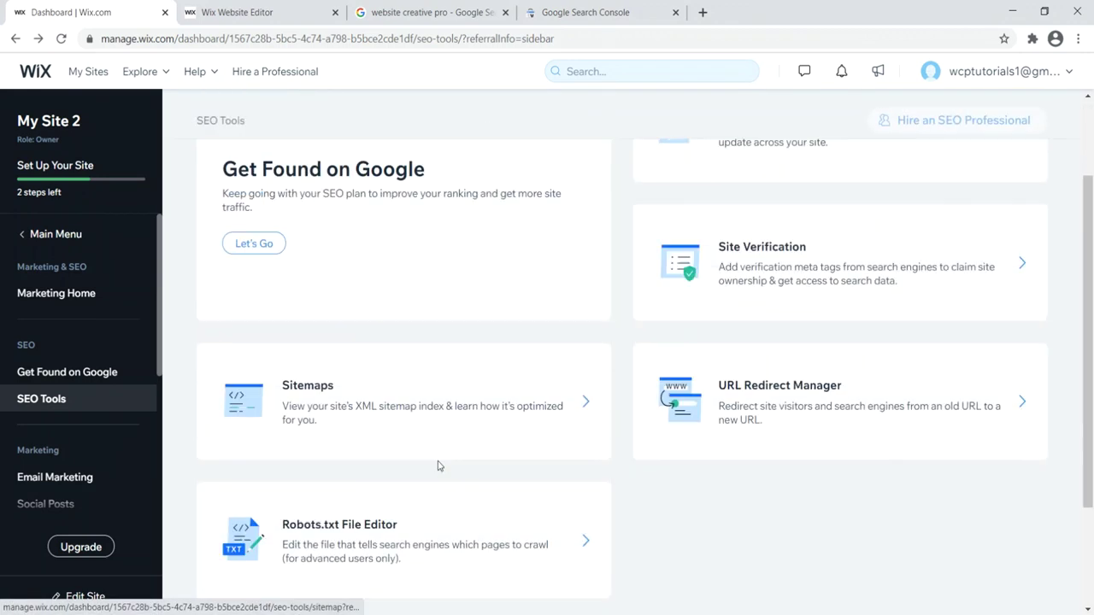
{"action": "scroll", "coordinate": [497, 422], "scroll_direction": "up", "scroll_amount": 2}
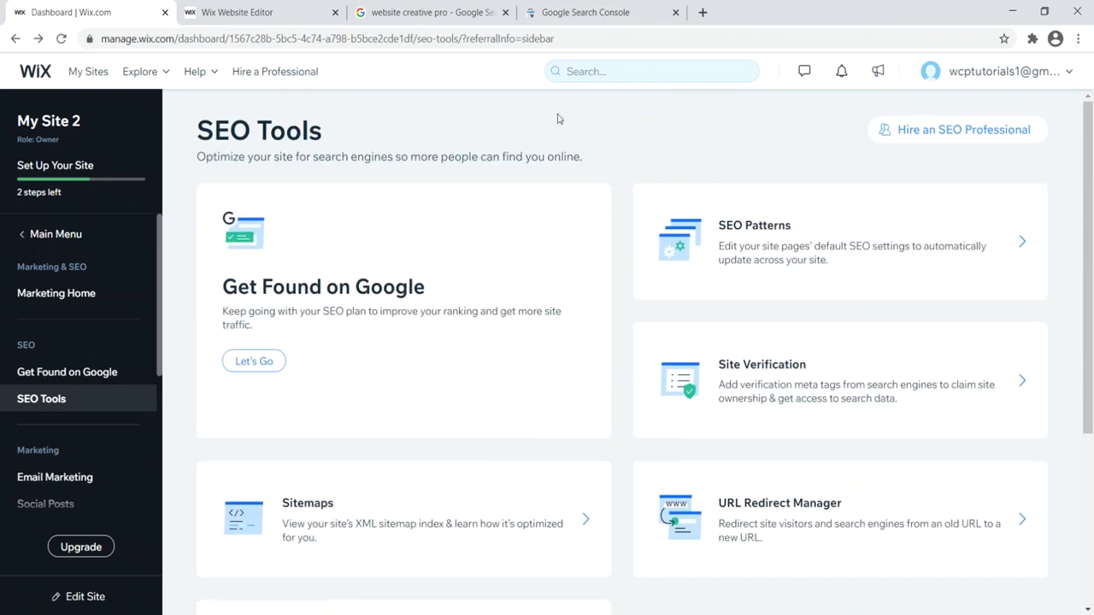
{"action": "left_click", "coordinate": [834, 232]}
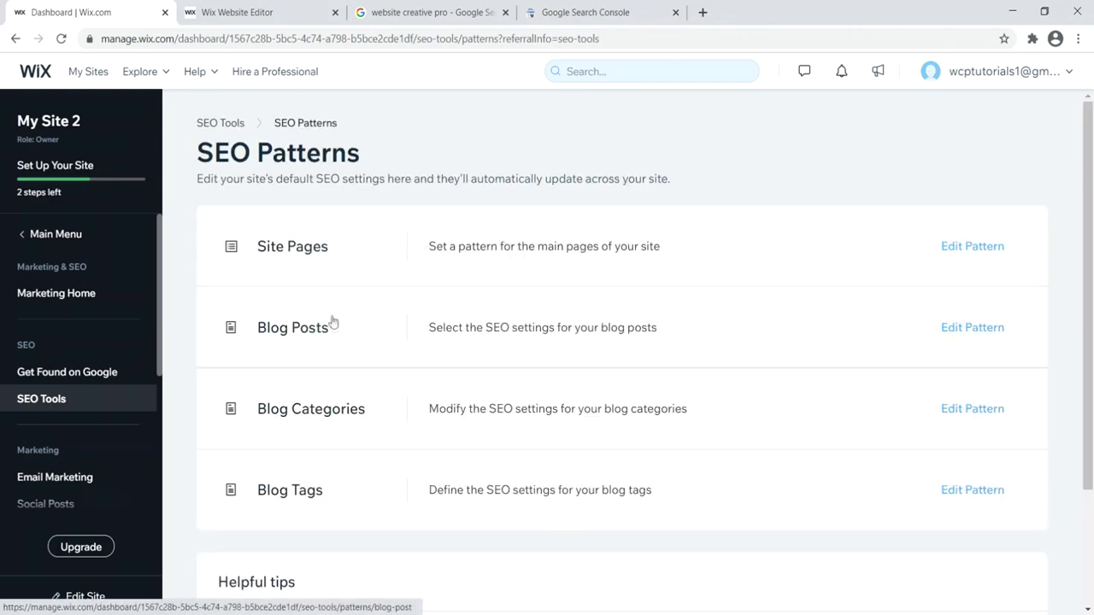
{"action": "left_click", "coordinate": [959, 247]}
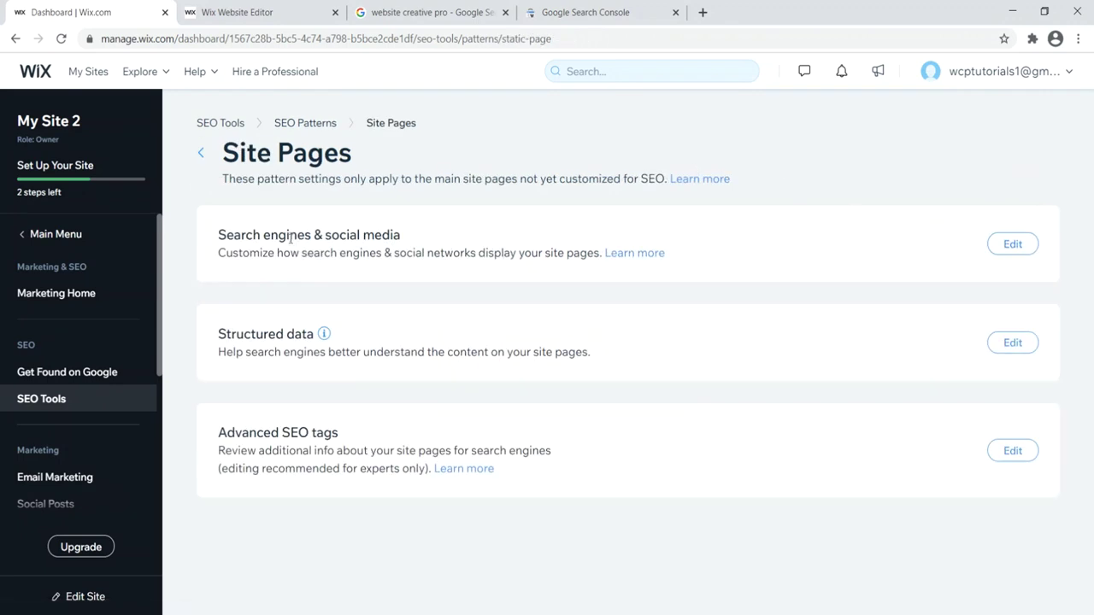
Review the Site Pages search engine and social media settings, then open the Blog Posts pattern
{"action": "left_click", "coordinate": [1012, 243]}
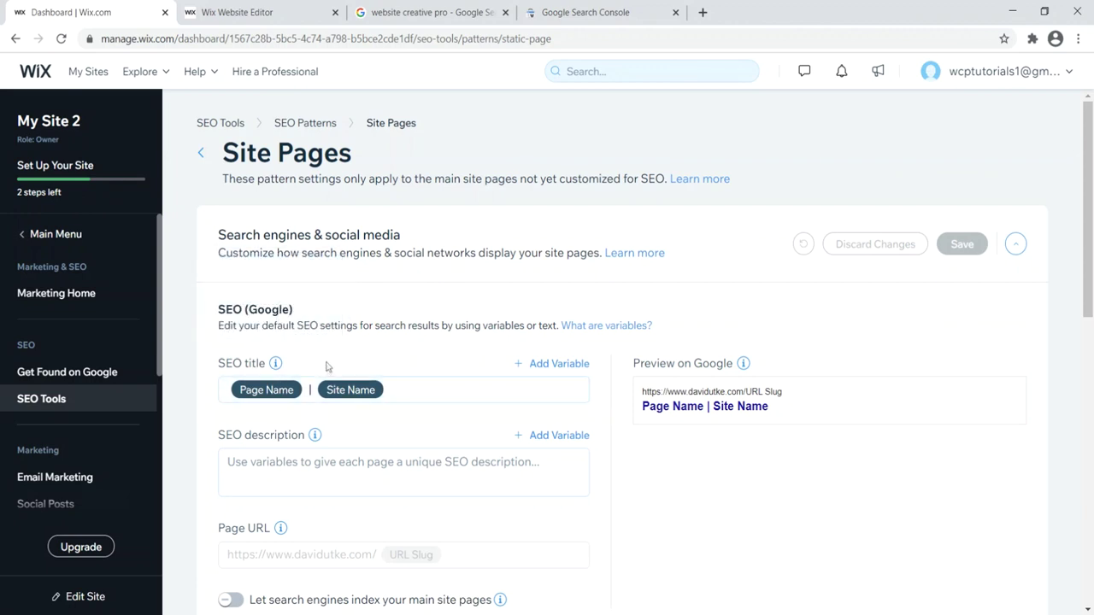
{"action": "left_click", "coordinate": [17, 40]}
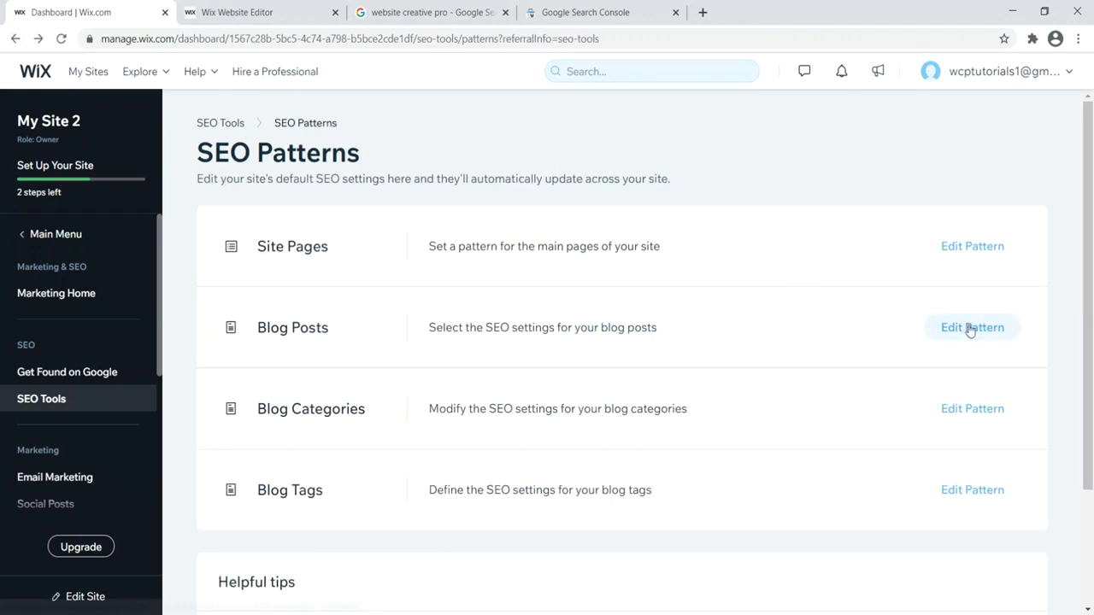
{"action": "left_click", "coordinate": [970, 328]}
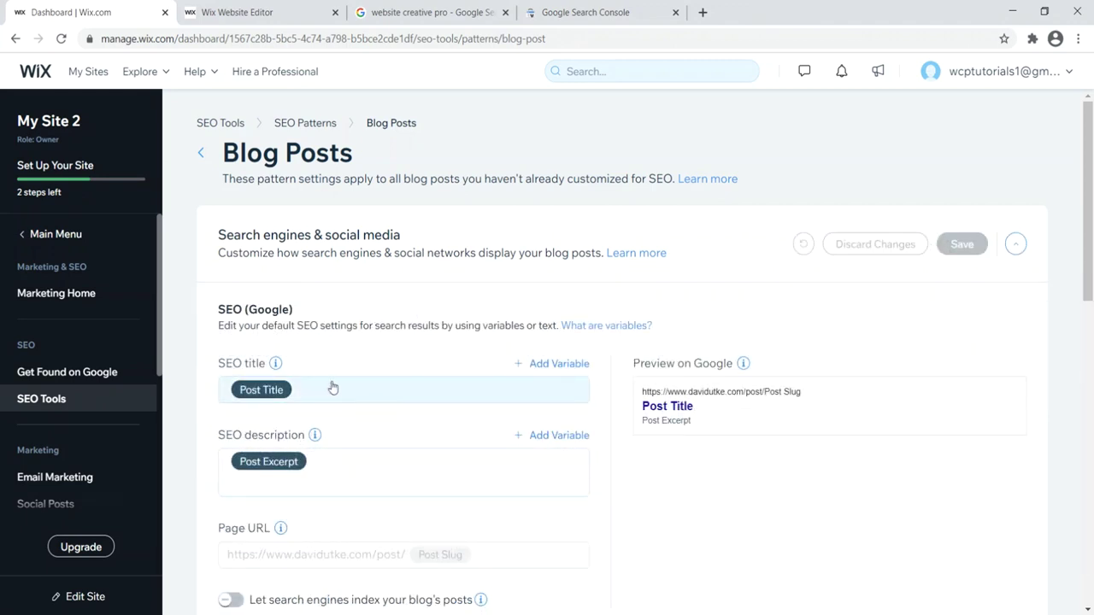
Append the Site Name variable to the Blog Posts SEO title, save, and return to SEO Patterns
{"action": "left_click", "coordinate": [545, 366]}
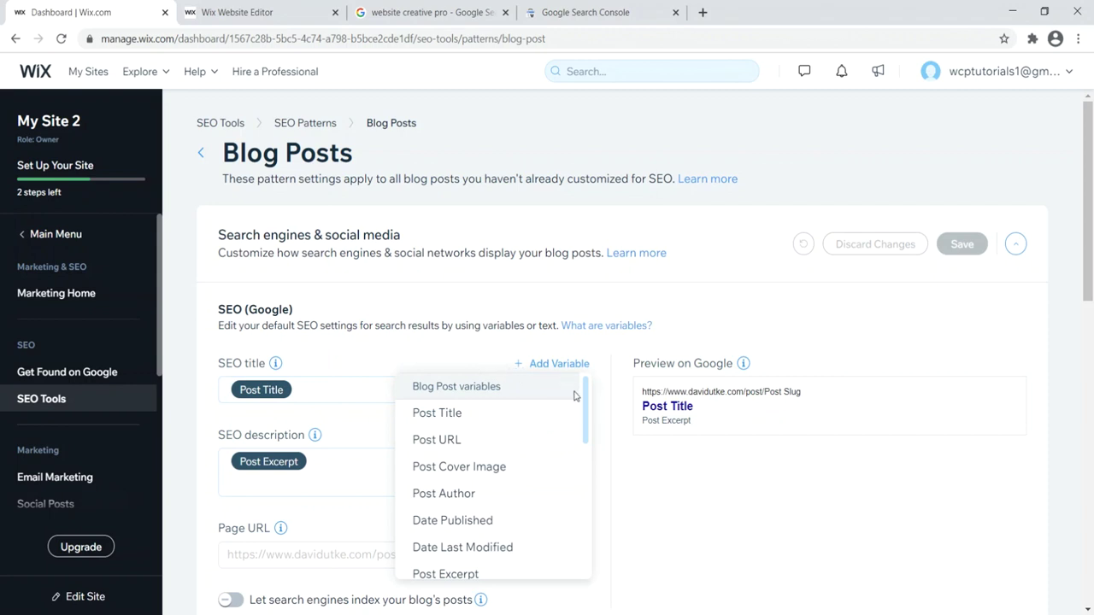
{"action": "left_click_drag", "start_coordinate": [584, 391], "coordinate": [557, 454]}
{"action": "left_click", "coordinate": [486, 491]}
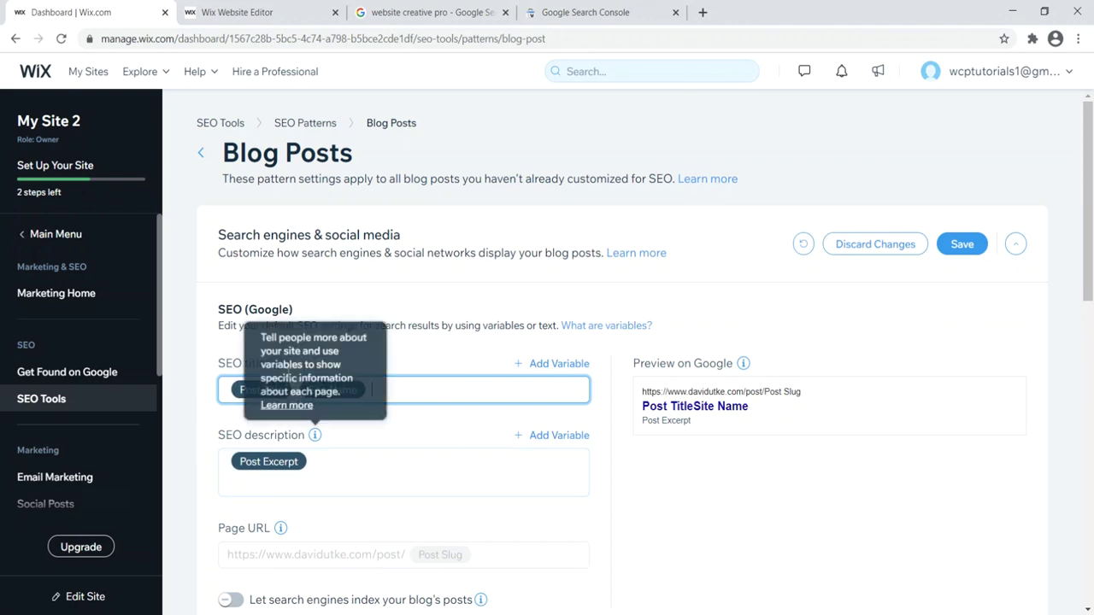
{"action": "left_click", "coordinate": [956, 246]}
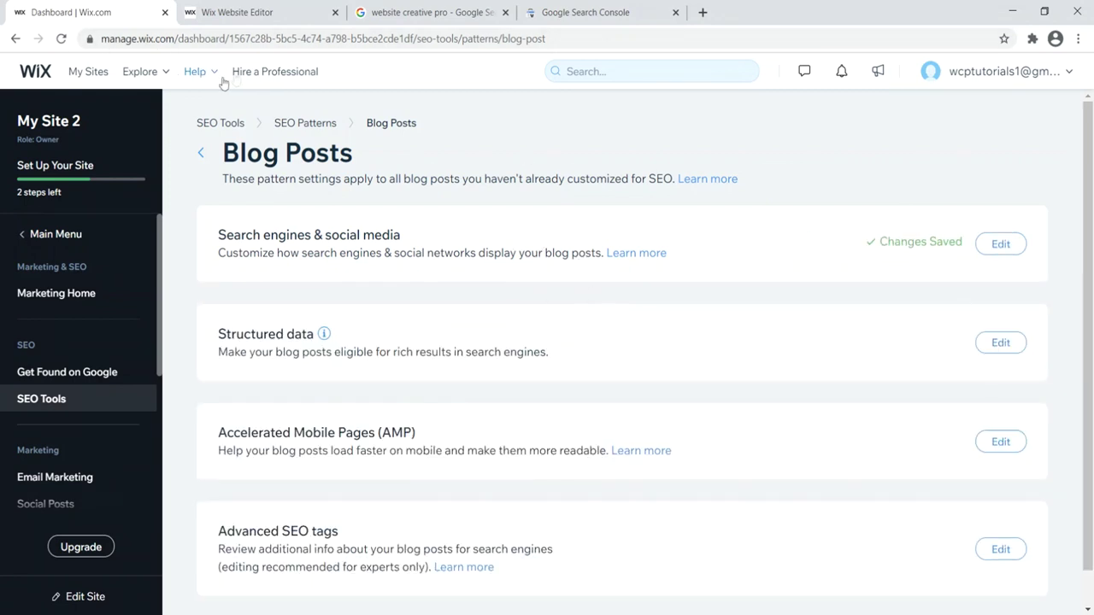
{"action": "left_click", "coordinate": [15, 39]}
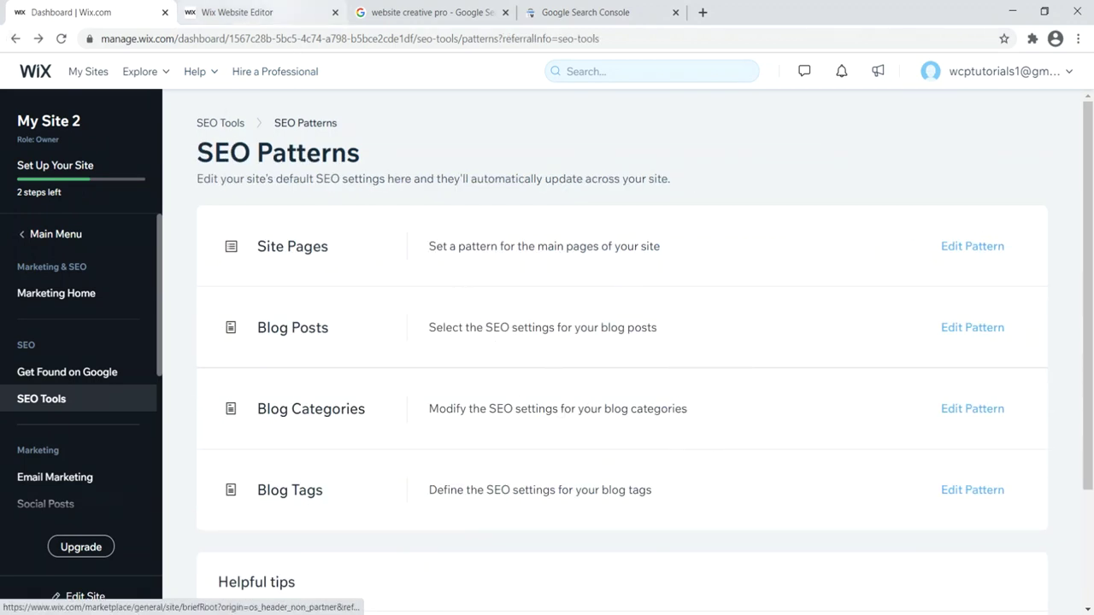
{"action": "left_click", "coordinate": [247, 12]}
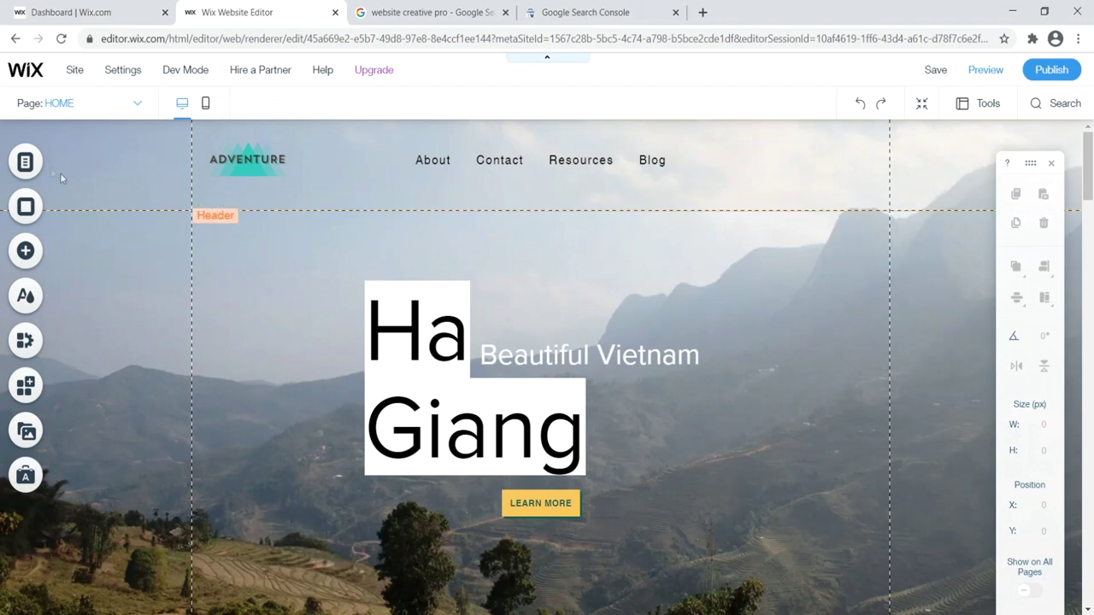
Open the HOME page's Google SEO settings from Menus & Pages
{"action": "left_click", "coordinate": [26, 161]}
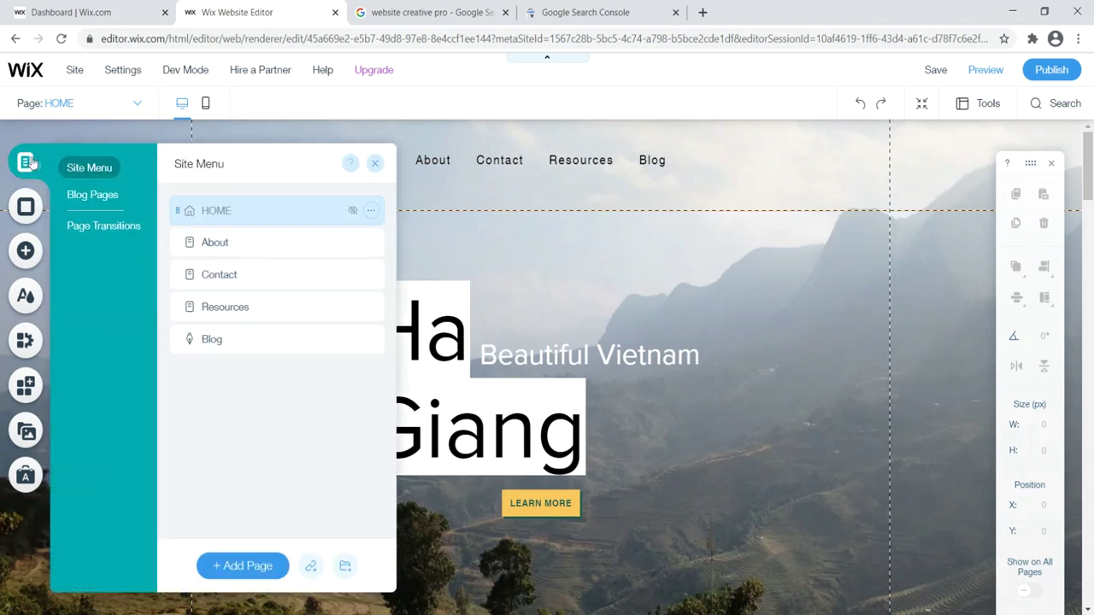
{"action": "left_click", "coordinate": [372, 210]}
{"action": "left_click", "coordinate": [422, 233]}
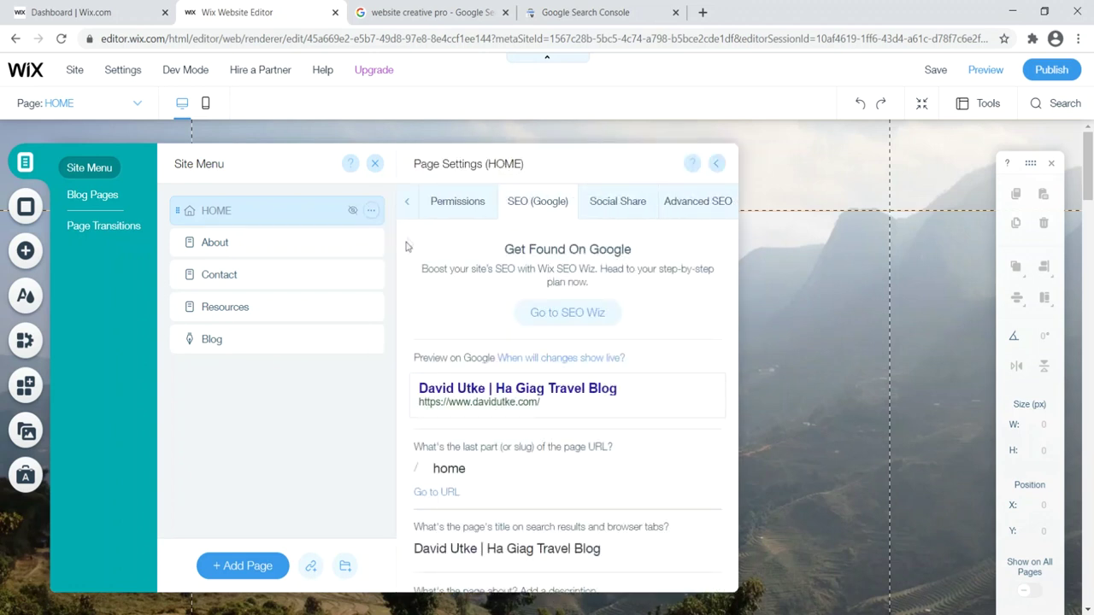
{"action": "scroll", "coordinate": [427, 253], "scroll_direction": "down", "scroll_amount": 3}
Inspect the HOME page's SEO title and empty description, then view the Google search results
{"action": "left_click", "coordinate": [604, 399]}
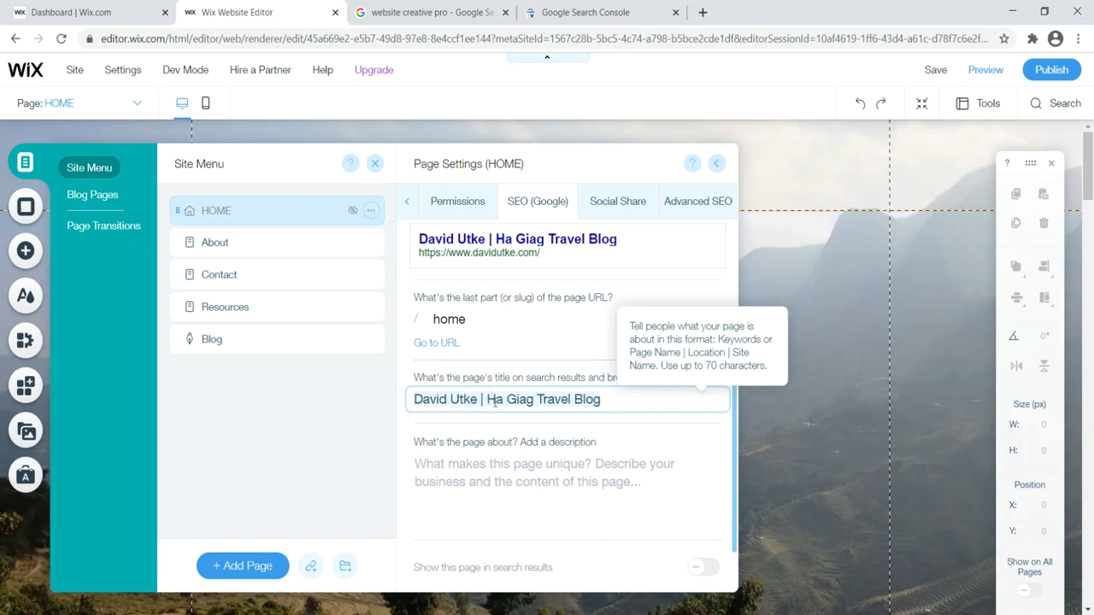
{"action": "left_click", "coordinate": [460, 400]}
{"action": "left_click", "coordinate": [496, 463]}
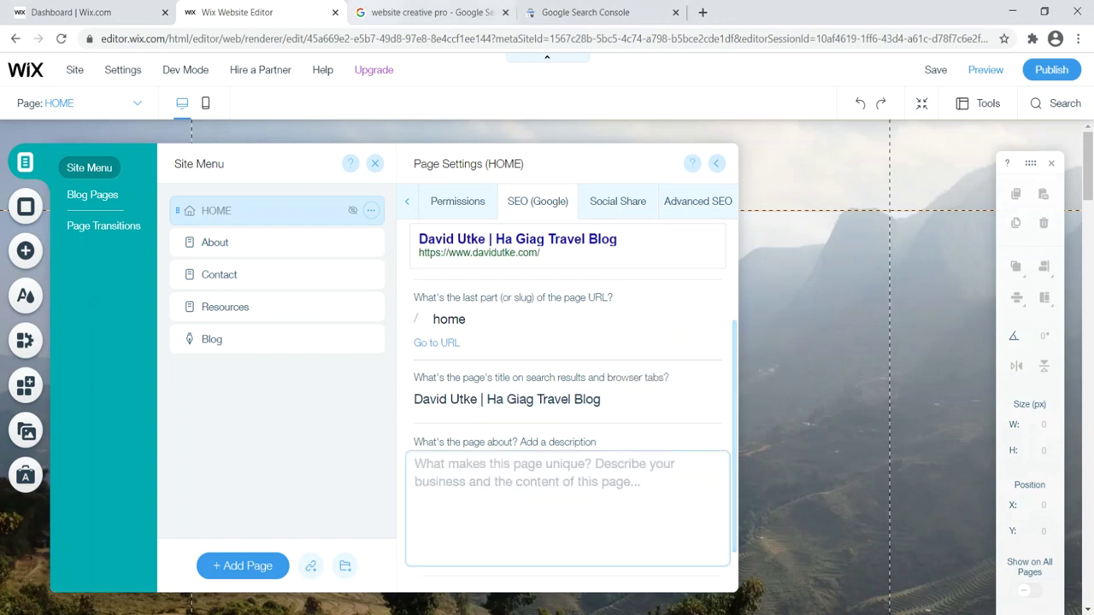
{"action": "left_click", "coordinate": [428, 12]}
{"action": "left_click", "coordinate": [125, 167]}
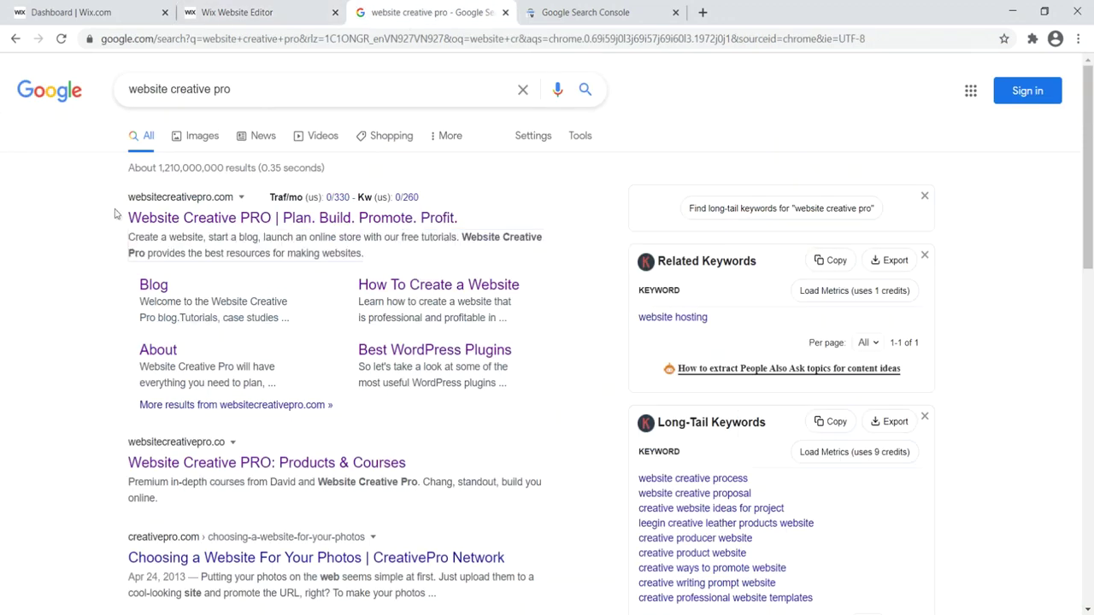
Select the top result's title and snippet, and open Best WordPress Plugins in a new tab to view it
{"action": "left_click_drag", "start_coordinate": [110, 224], "coordinate": [266, 218]}
{"action": "left_click_drag", "start_coordinate": [459, 218], "coordinate": [294, 218]}
{"action": "left_click_drag", "start_coordinate": [365, 254], "coordinate": [116, 249]}
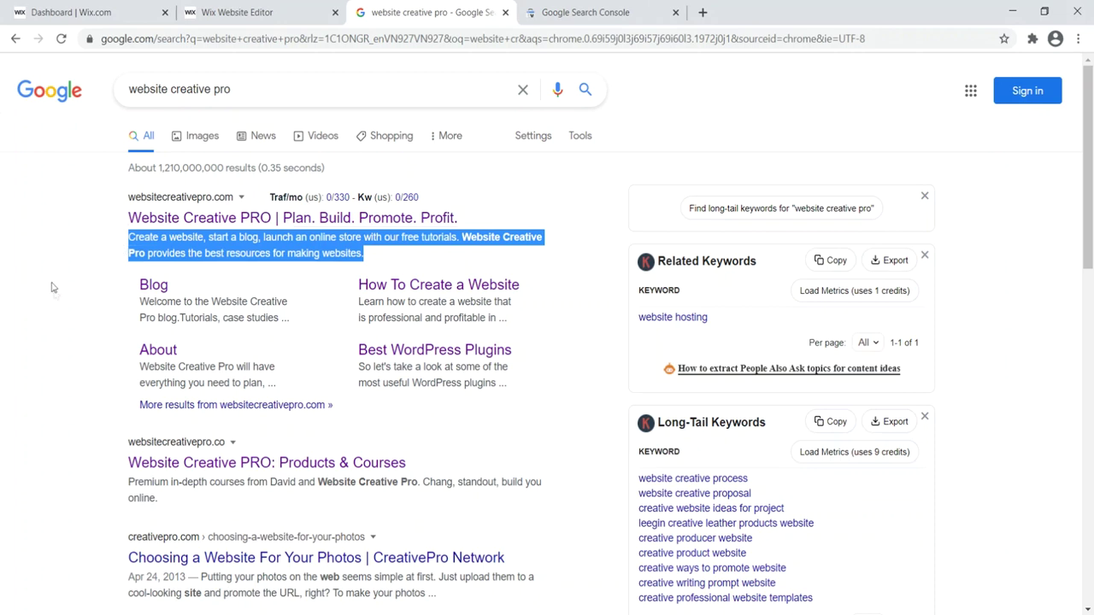
{"action": "right_click", "coordinate": [398, 351]}
{"action": "left_click", "coordinate": [453, 360]}
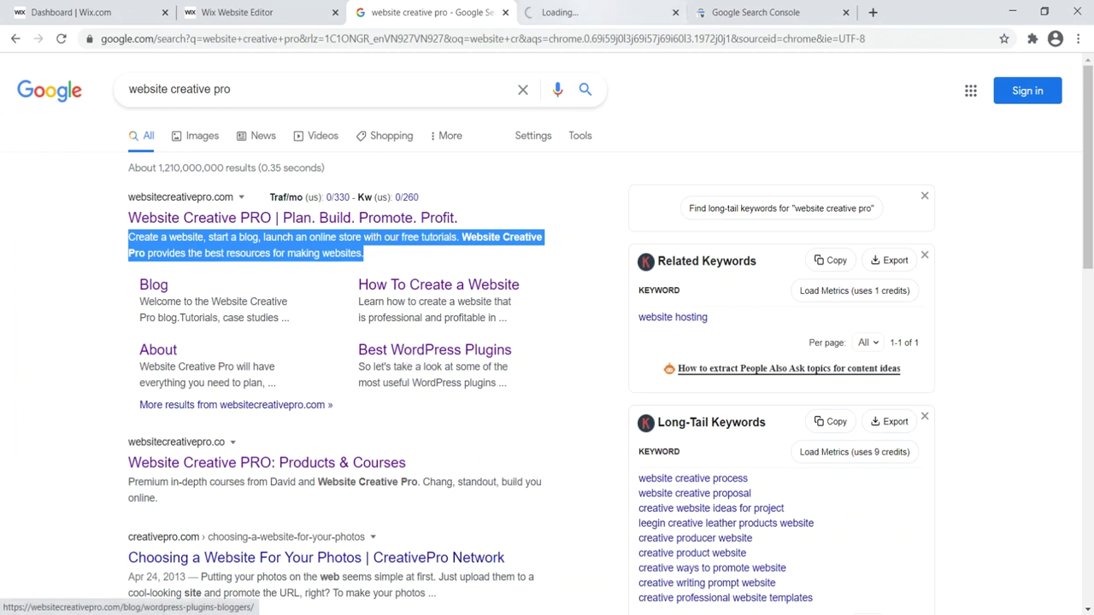
{"action": "left_click", "coordinate": [592, 10]}
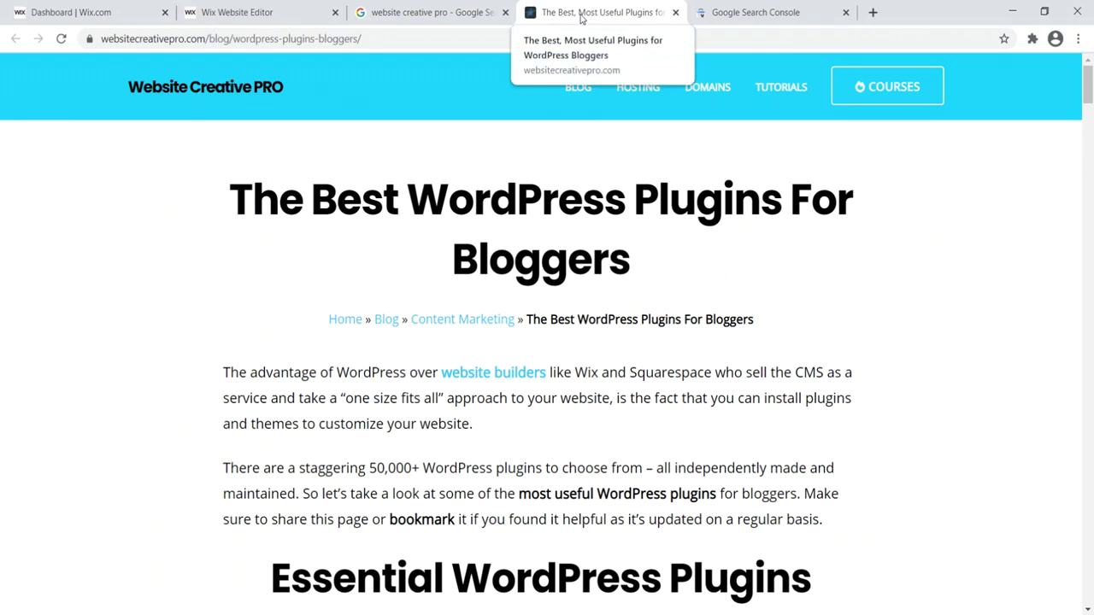
{"action": "left_click", "coordinate": [441, 11]}
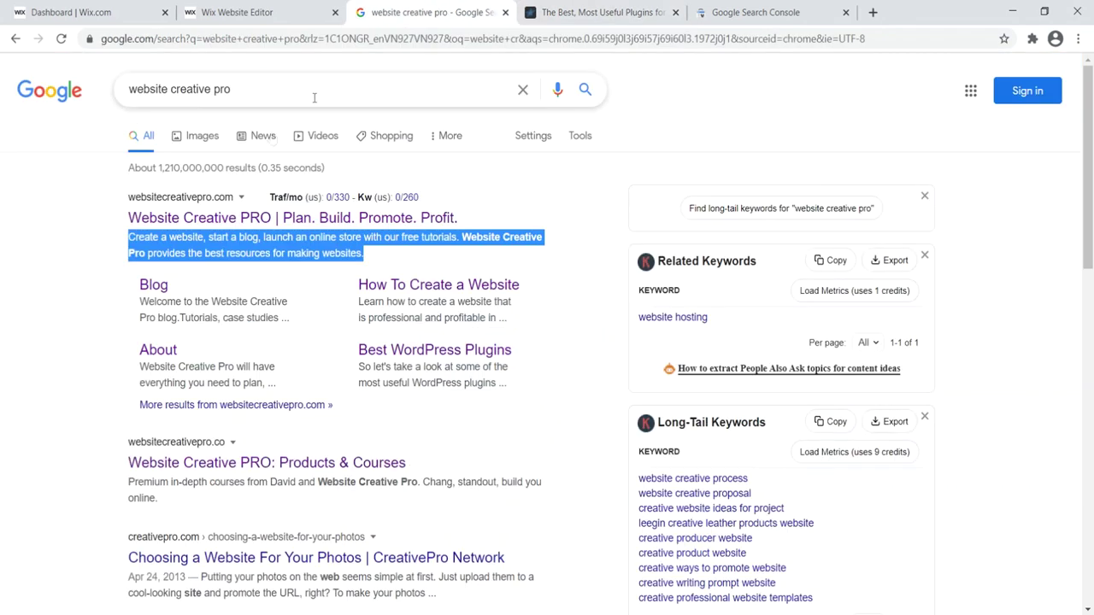
Open the About sitelink in a new tab, view it, then return to Wix SEO Patterns
{"action": "right_click", "coordinate": [160, 358]}
{"action": "left_click", "coordinate": [226, 366]}
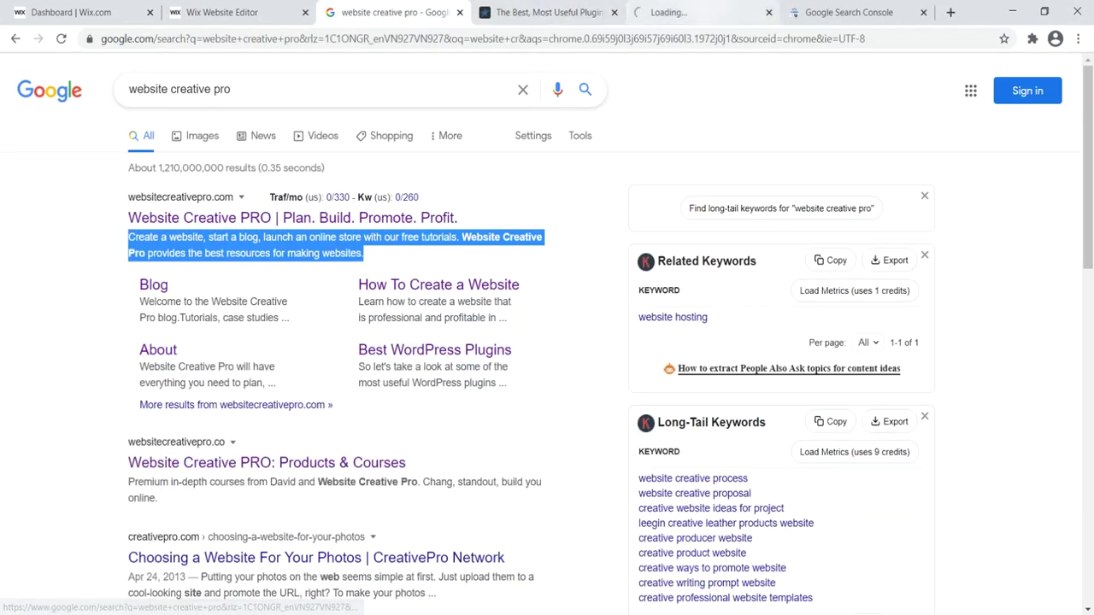
{"action": "left_click", "coordinate": [708, 11]}
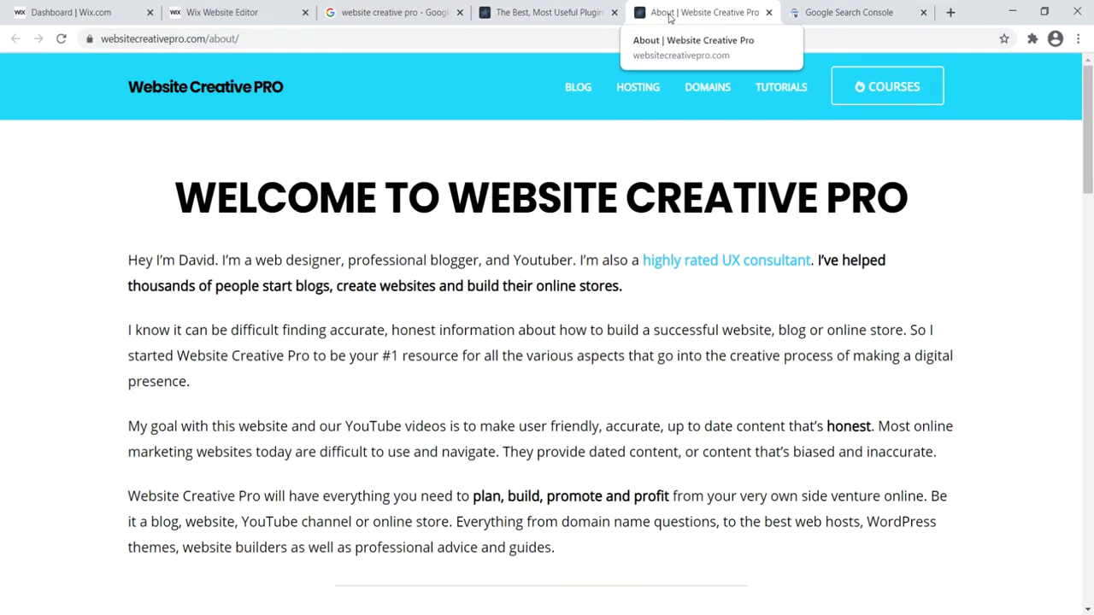
{"action": "left_click", "coordinate": [51, 12]}
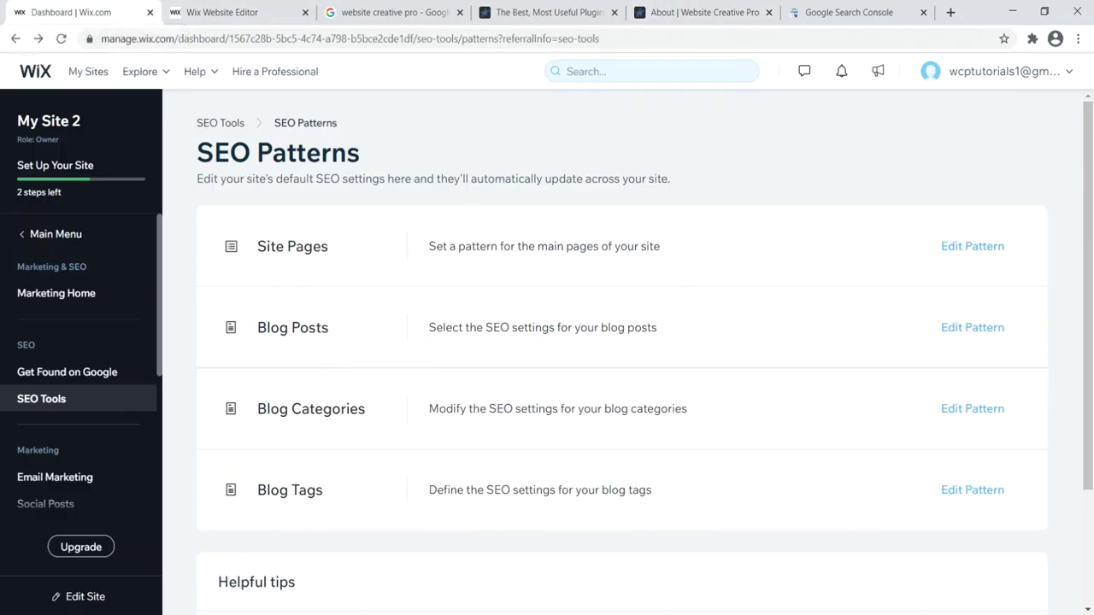
Review the About page's Google SEO settings (slug 'about', no description), then return to the Dashboard with Ctrl+1
{"action": "left_click", "coordinate": [227, 12]}
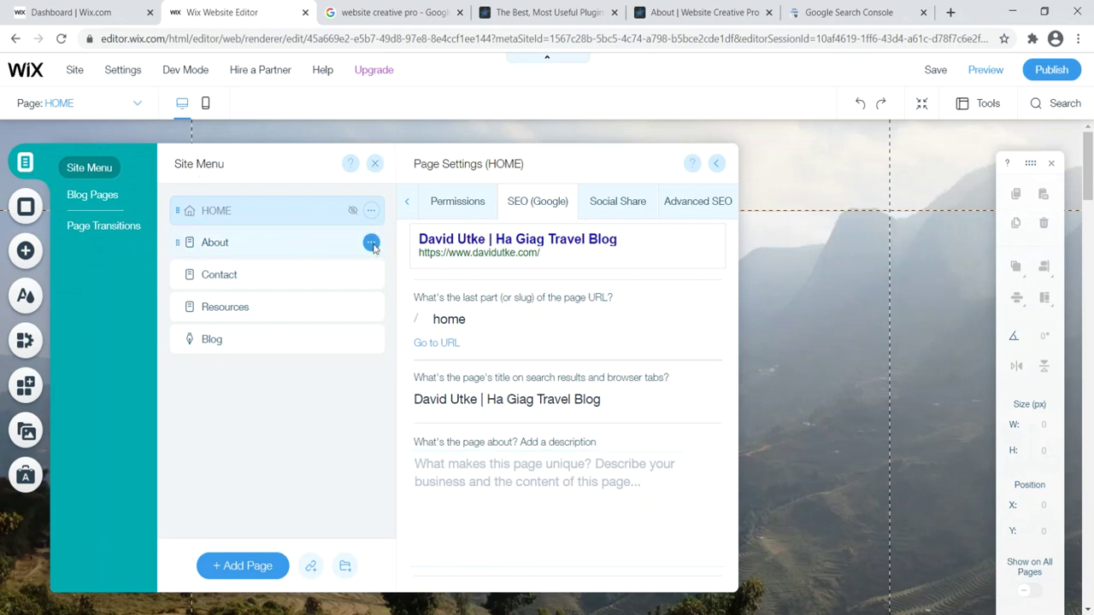
{"action": "left_click", "coordinate": [371, 243]}
{"action": "left_click", "coordinate": [434, 265]}
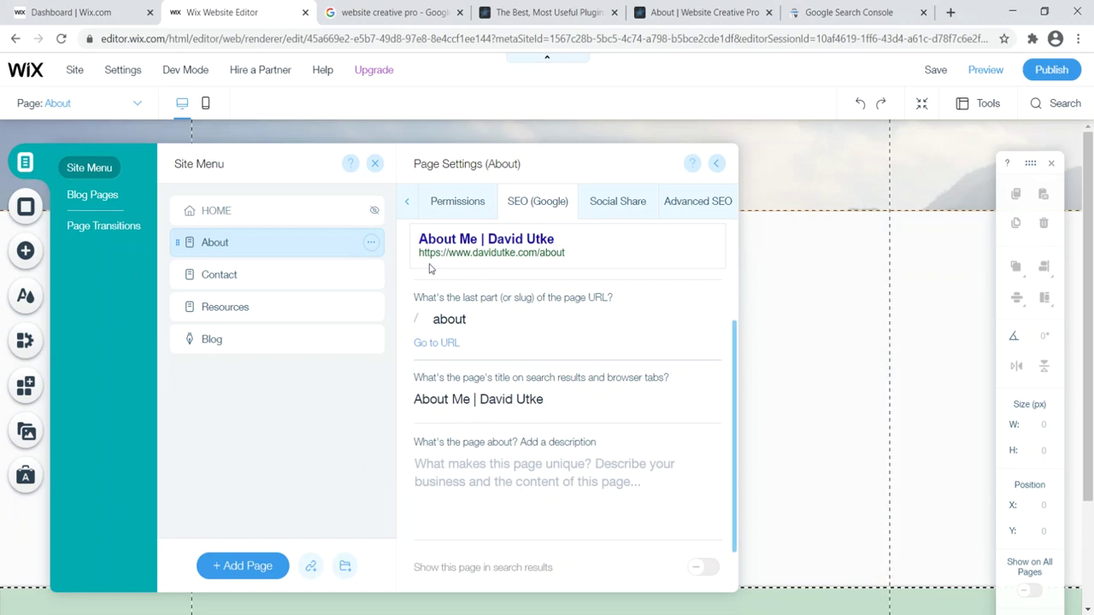
{"action": "scroll", "coordinate": [493, 333], "scroll_direction": "up", "scroll_amount": 2}
{"action": "scroll", "coordinate": [461, 462], "scroll_direction": "down", "scroll_amount": 1}
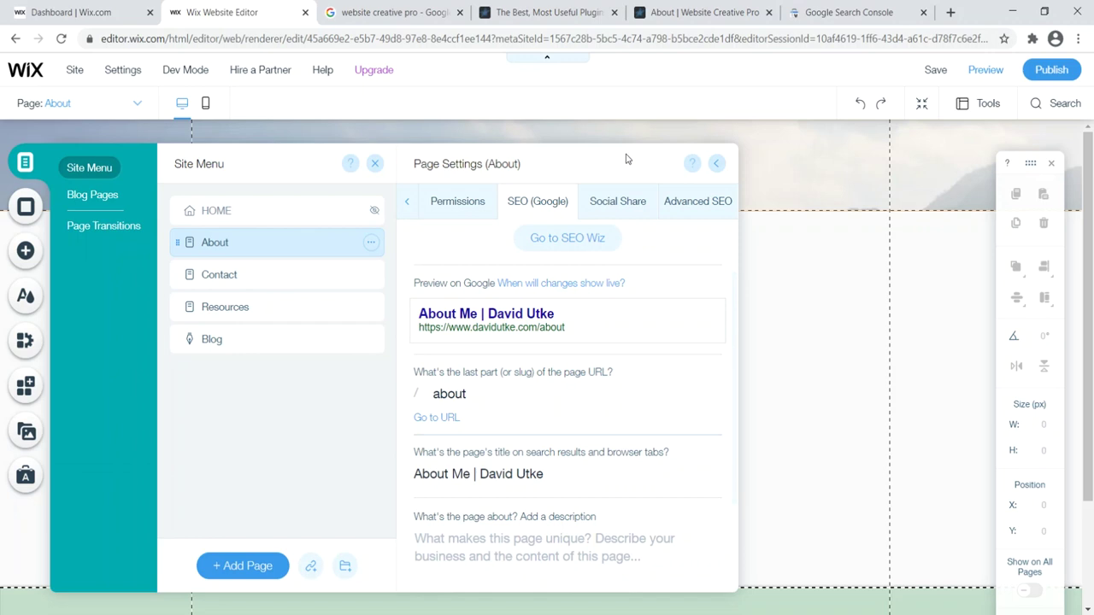
{"action": "key", "text": "ctrl+1"}
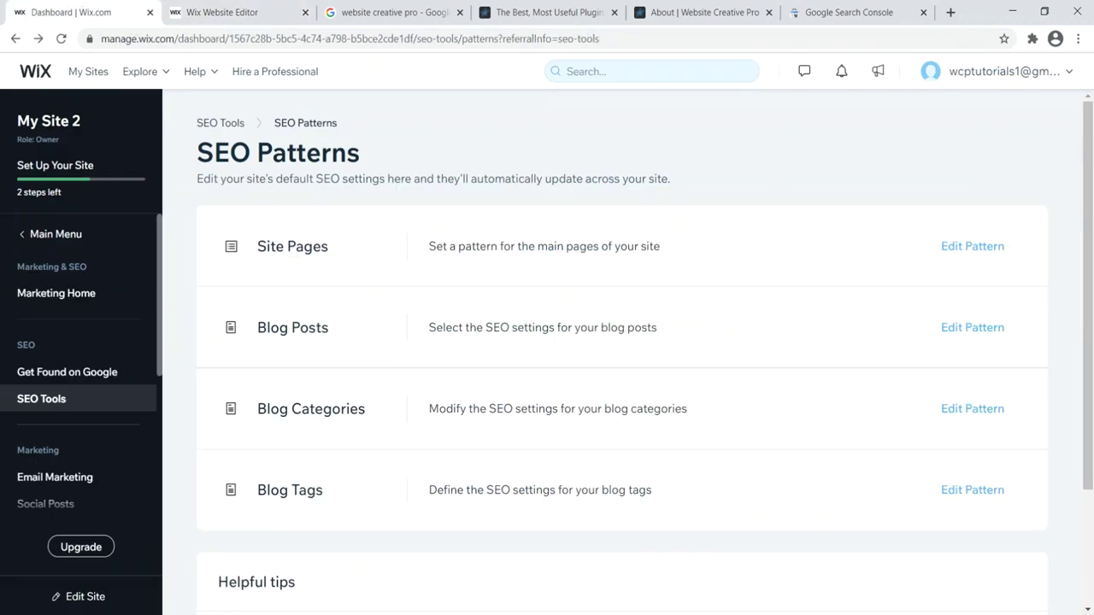
Insert '|' between Post Title and Site Name in the Blog Posts SEO title and save
{"action": "left_click", "coordinate": [940, 336]}
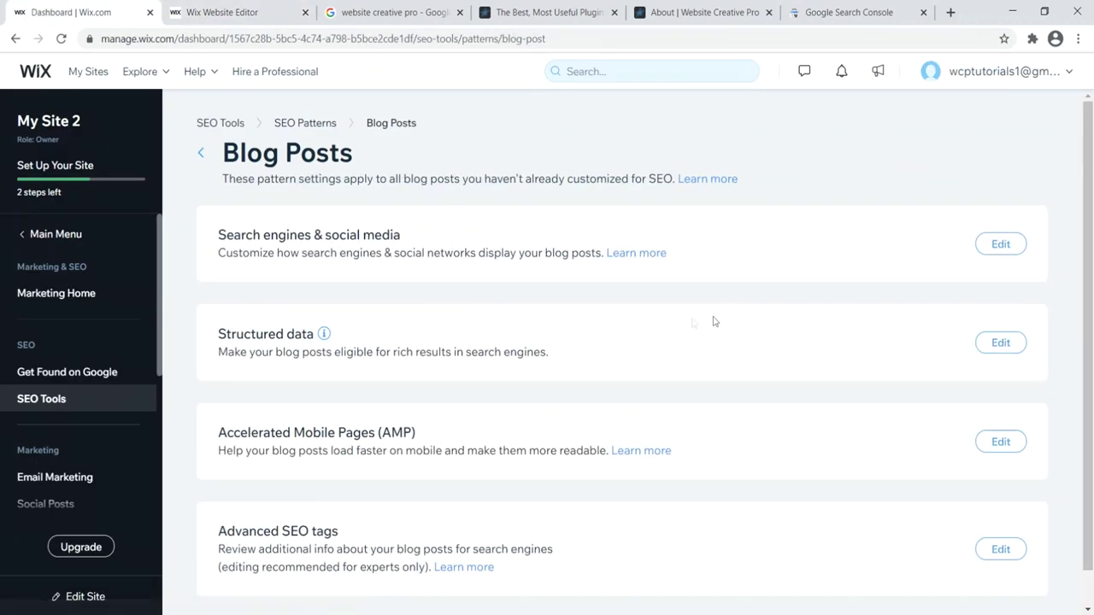
{"action": "left_click", "coordinate": [992, 248]}
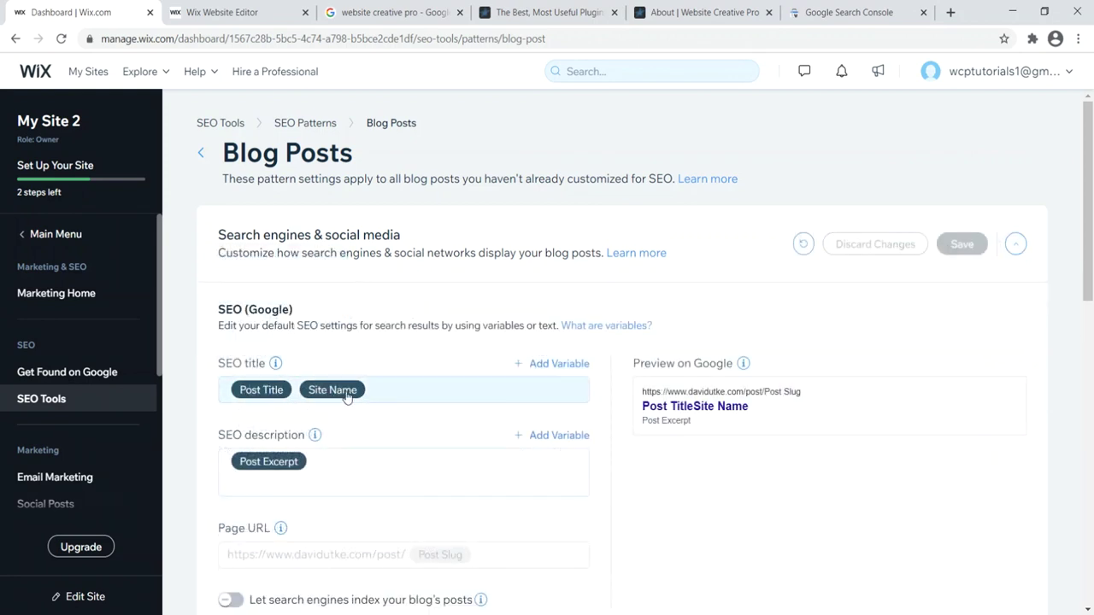
{"action": "left_click", "coordinate": [438, 391]}
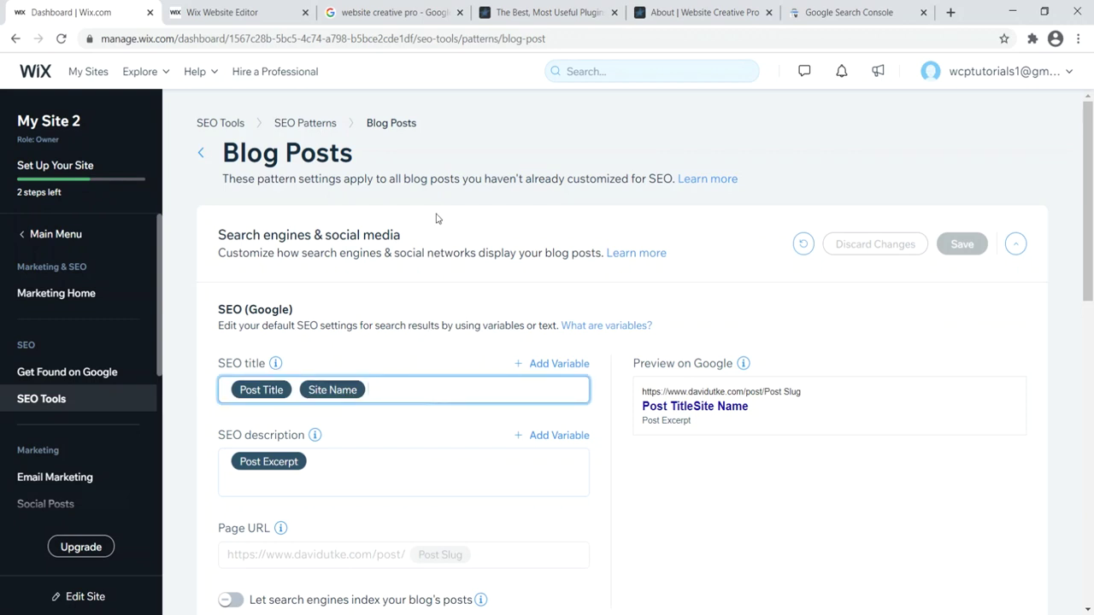
{"action": "type", "text": "|"}
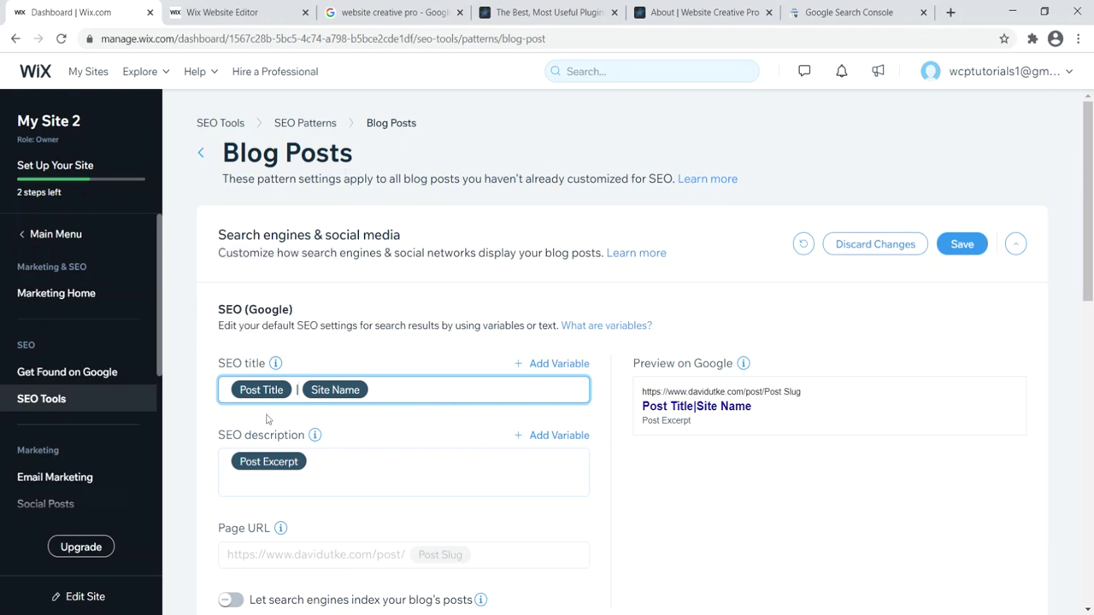
{"action": "left_click", "coordinate": [965, 244]}
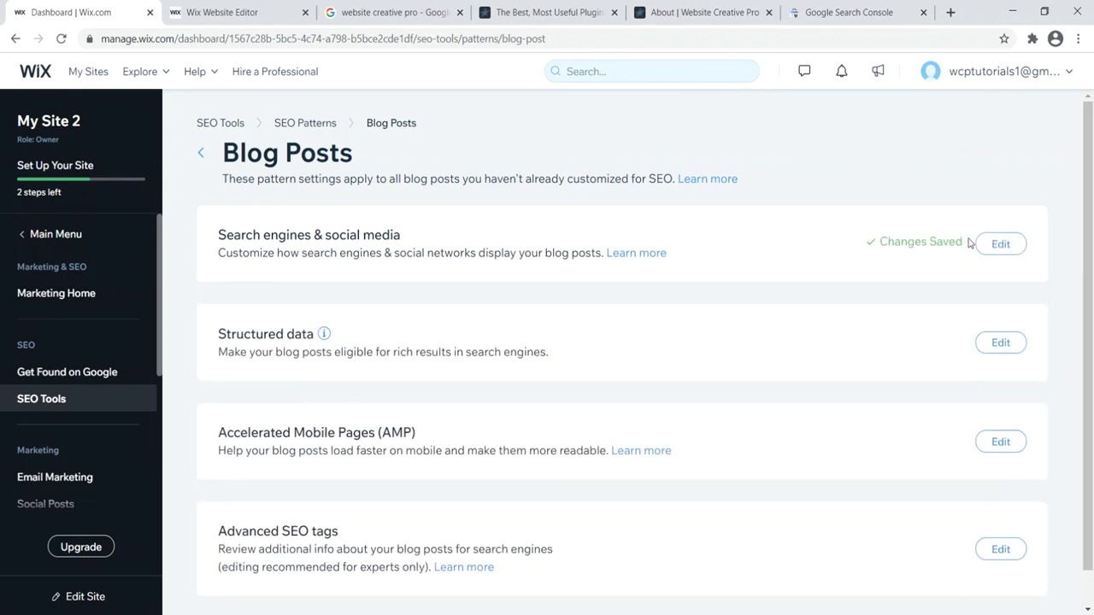
{"action": "left_click", "coordinate": [223, 11]}
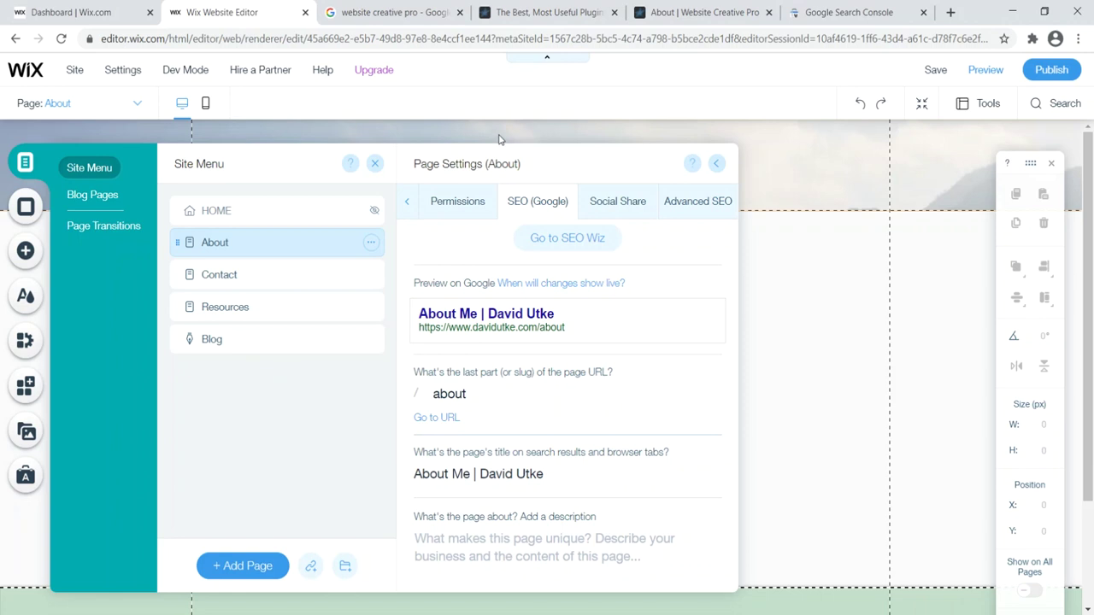
Begin replacing og:site_name 'My Site 2' with 'Ha Gia', then discard it and close the page settings
{"action": "left_click", "coordinate": [682, 205]}
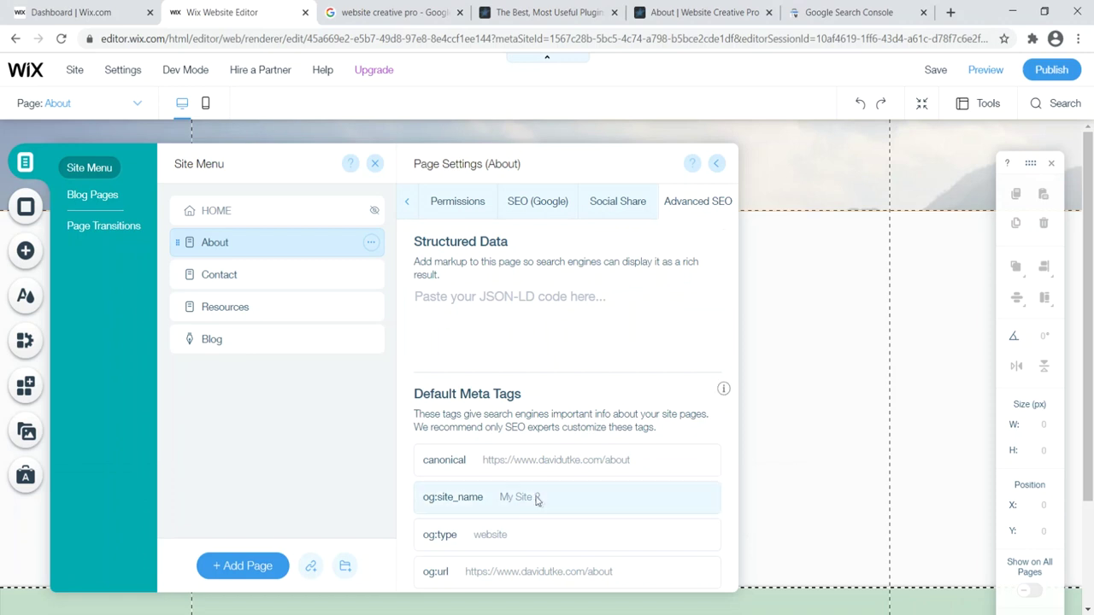
{"action": "left_click", "coordinate": [718, 506]}
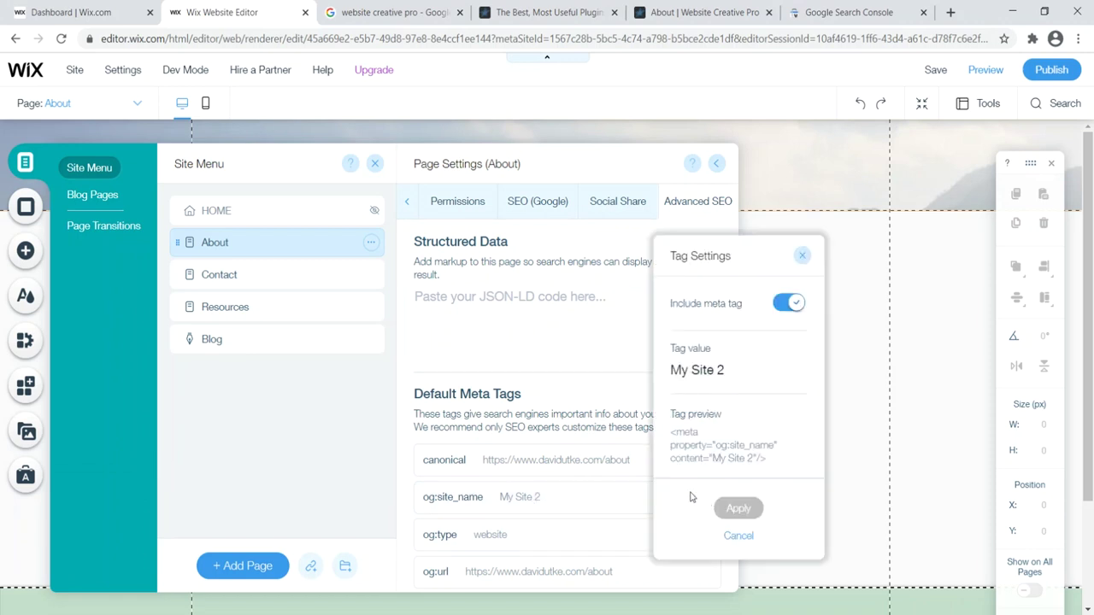
{"action": "left_click", "coordinate": [727, 370]}
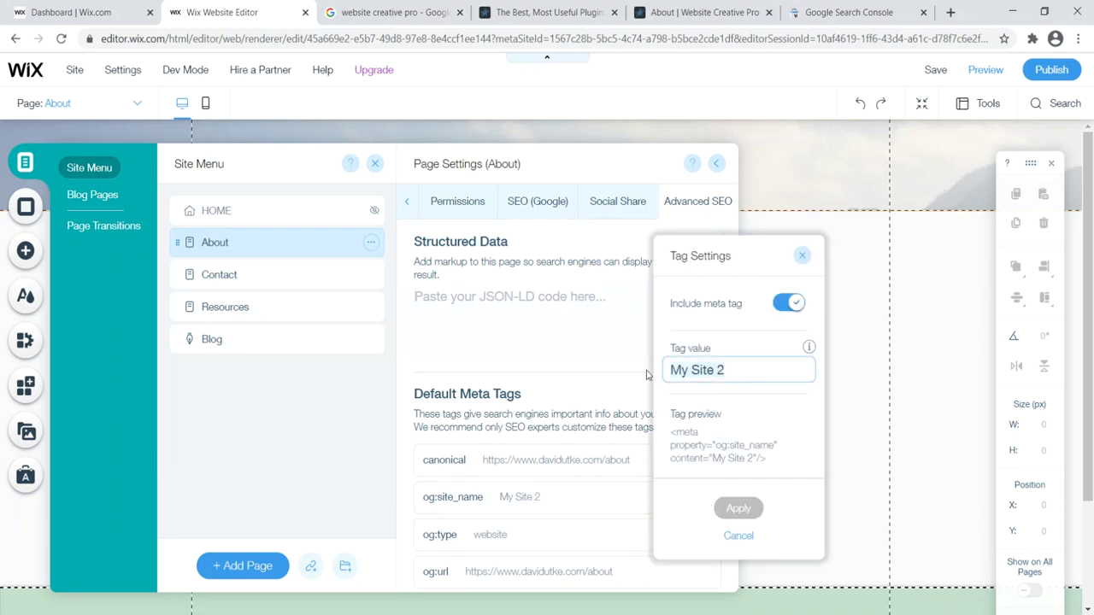
{"action": "key", "text": "ctrl+a"}
{"action": "key", "text": "BackSpace"}
{"action": "type", "text": "Ha Gia"}
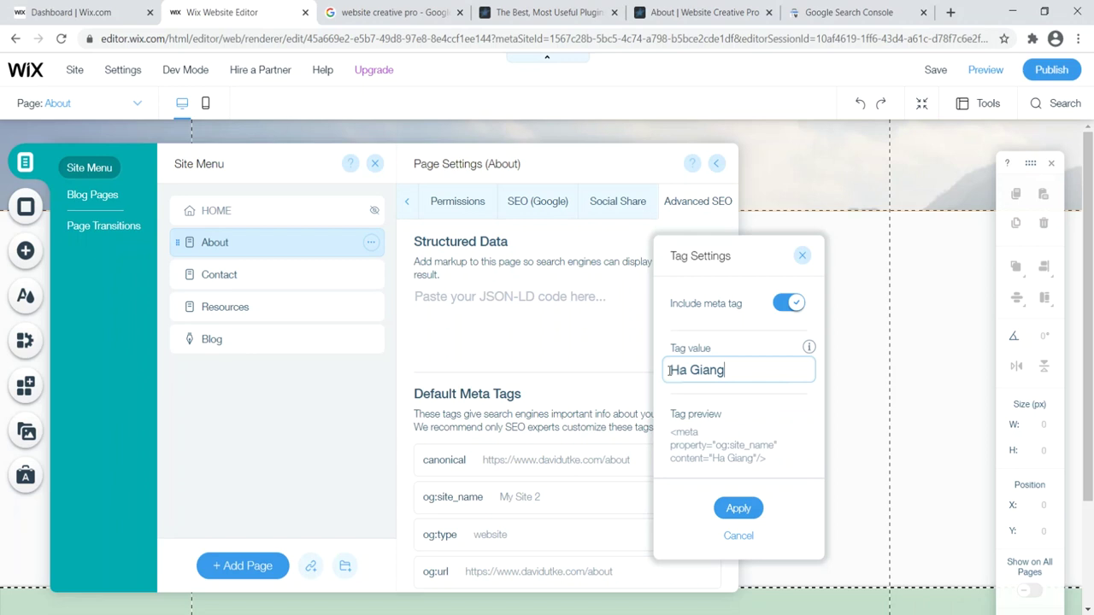
{"action": "left_click", "coordinate": [802, 256]}
{"action": "left_click", "coordinate": [375, 163]}
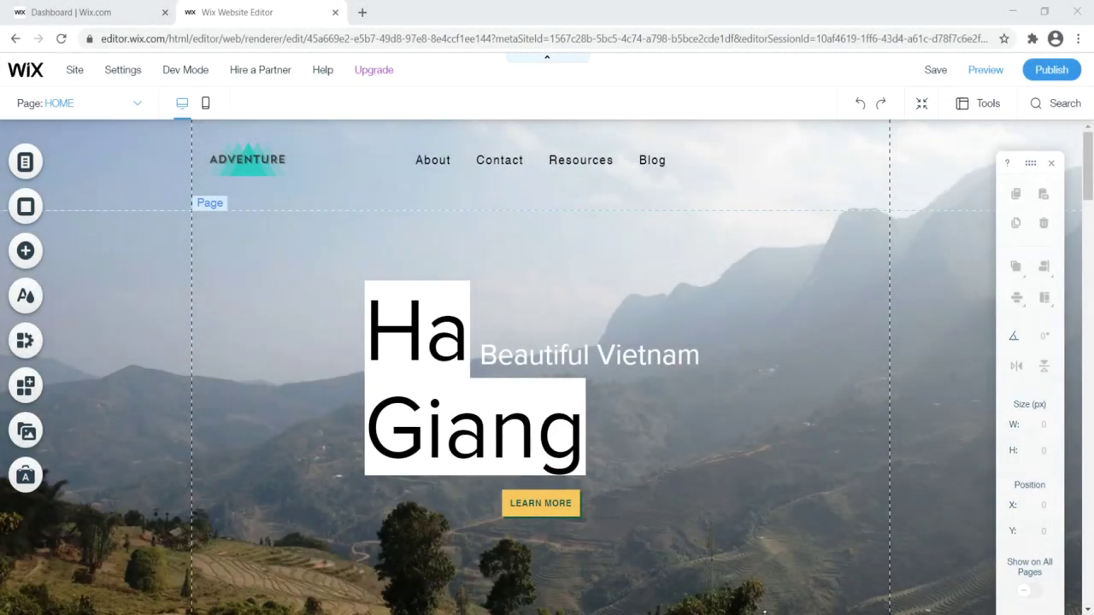
Switch the HOME page to the mobile editor view
{"action": "left_click", "coordinate": [206, 104]}
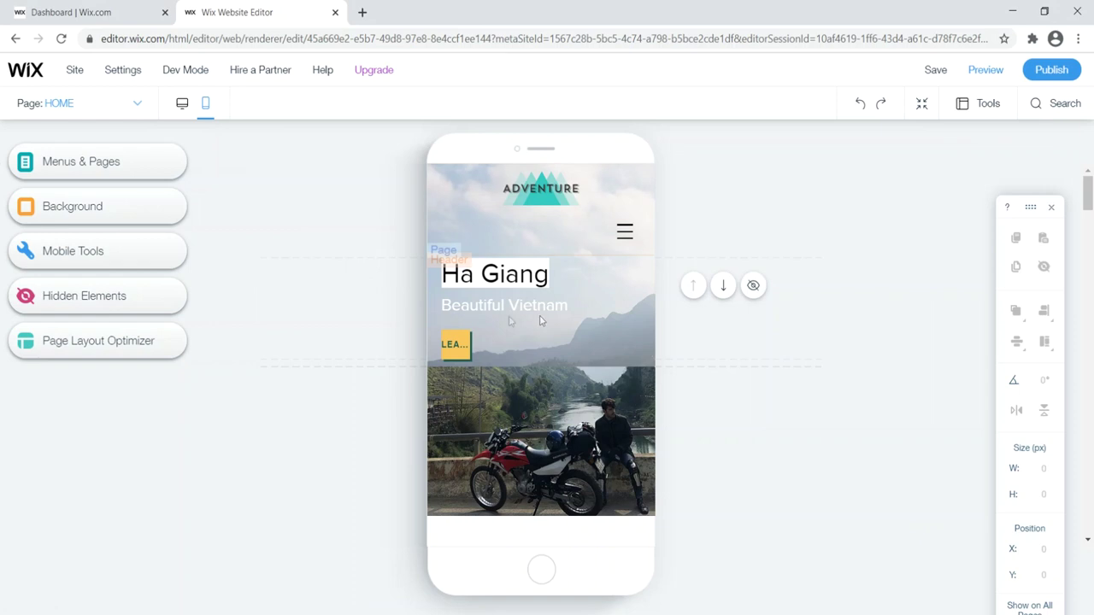
Move the ADVENTURE logo left and the menu icon to the top row, and push the photo strip down
{"action": "left_click", "coordinate": [565, 329]}
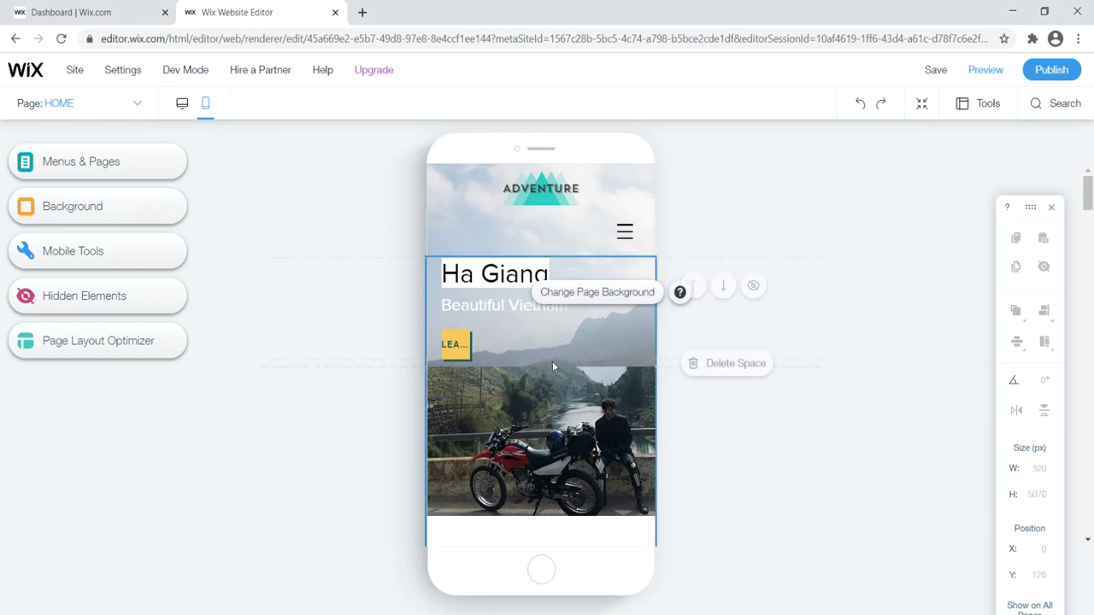
{"action": "left_click_drag", "start_coordinate": [453, 345], "coordinate": [540, 344]}
{"action": "left_click", "coordinate": [346, 249]}
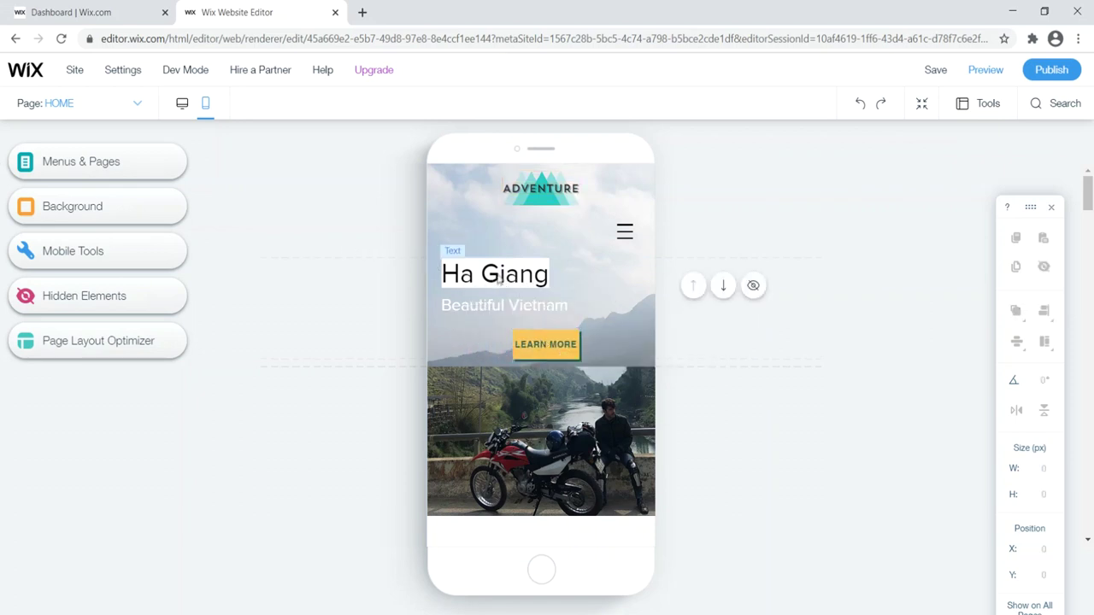
{"action": "left_click_drag", "start_coordinate": [526, 192], "coordinate": [493, 196]}
{"action": "left_click_drag", "start_coordinate": [625, 231], "coordinate": [622, 189]}
{"action": "left_click", "coordinate": [477, 374]}
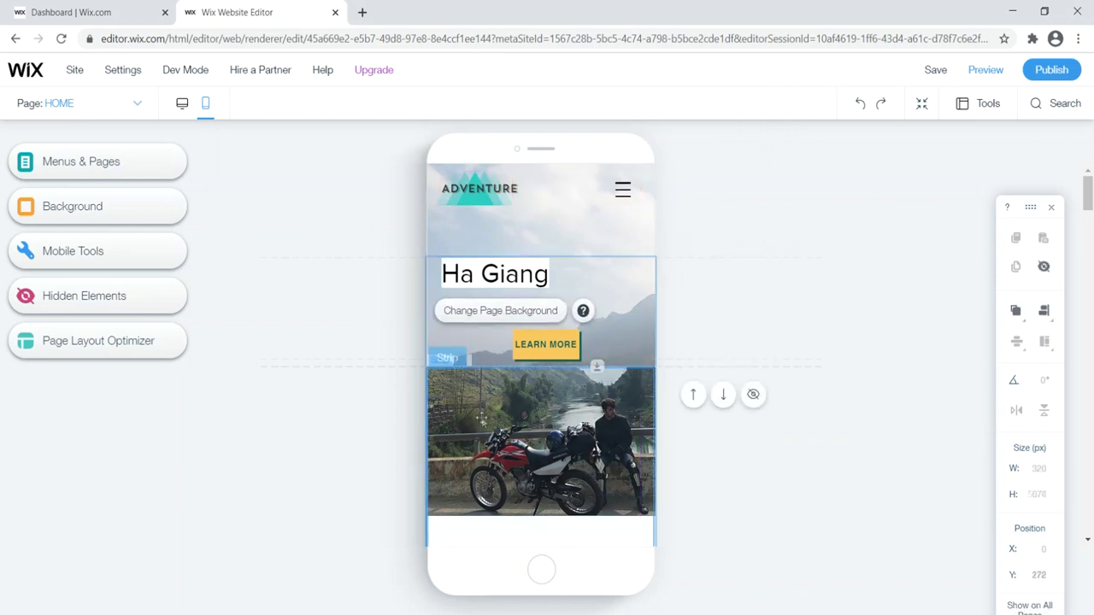
{"action": "left_click_drag", "start_coordinate": [597, 367], "coordinate": [603, 540]}
Move LEARN MORE, Beautiful Vietnam and Ha Giang lower, narrowing Ha Giang to 186 wide
{"action": "left_click_drag", "start_coordinate": [547, 348], "coordinate": [547, 415]}
{"action": "left_click_drag", "start_coordinate": [543, 307], "coordinate": [661, 356]}
{"action": "left_click_drag", "start_coordinate": [512, 266], "coordinate": [552, 299]}
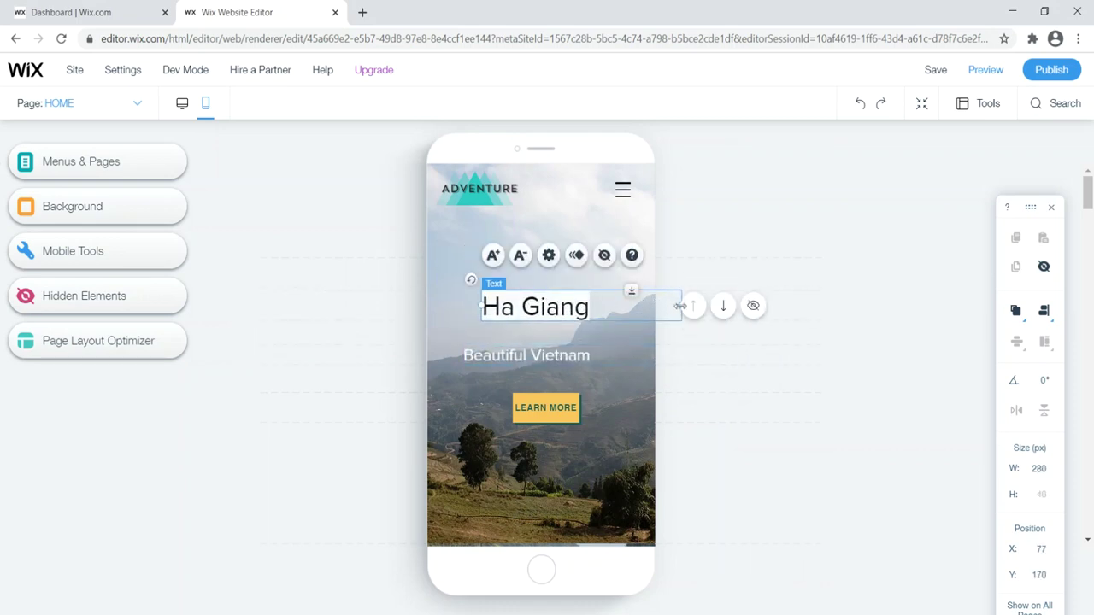
{"action": "left_click_drag", "start_coordinate": [680, 307], "coordinate": [567, 308]}
{"action": "left_click", "coordinate": [562, 356]}
Give Beautiful Vietnam the Expand-In animation and remove the empty gap below the hero
{"action": "left_click", "coordinate": [572, 308]}
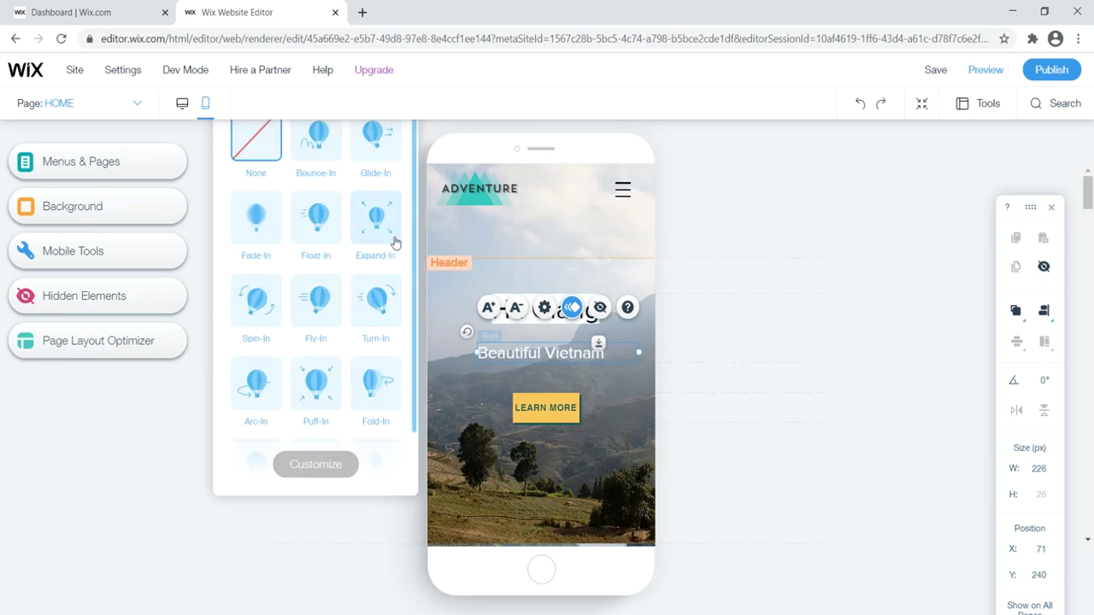
{"action": "left_click", "coordinate": [385, 231]}
{"action": "left_click", "coordinate": [720, 274]}
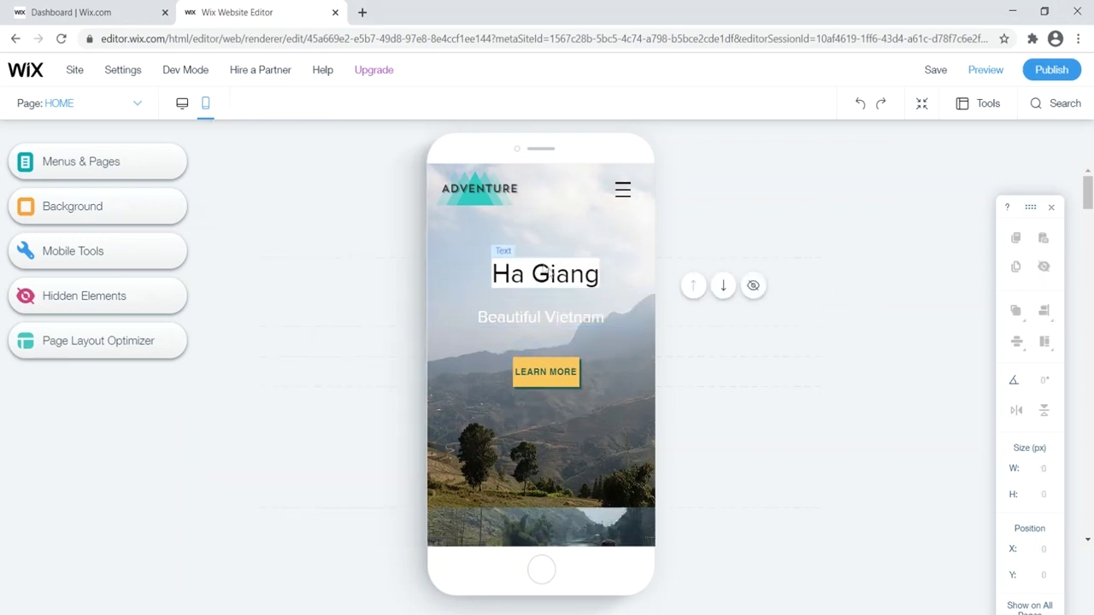
Enlarge Ha Giang to font size 126, delete the space below it, and move the image strip to Y 485
{"action": "left_click", "coordinate": [557, 272]}
{"action": "double_click", "coordinate": [591, 270]}
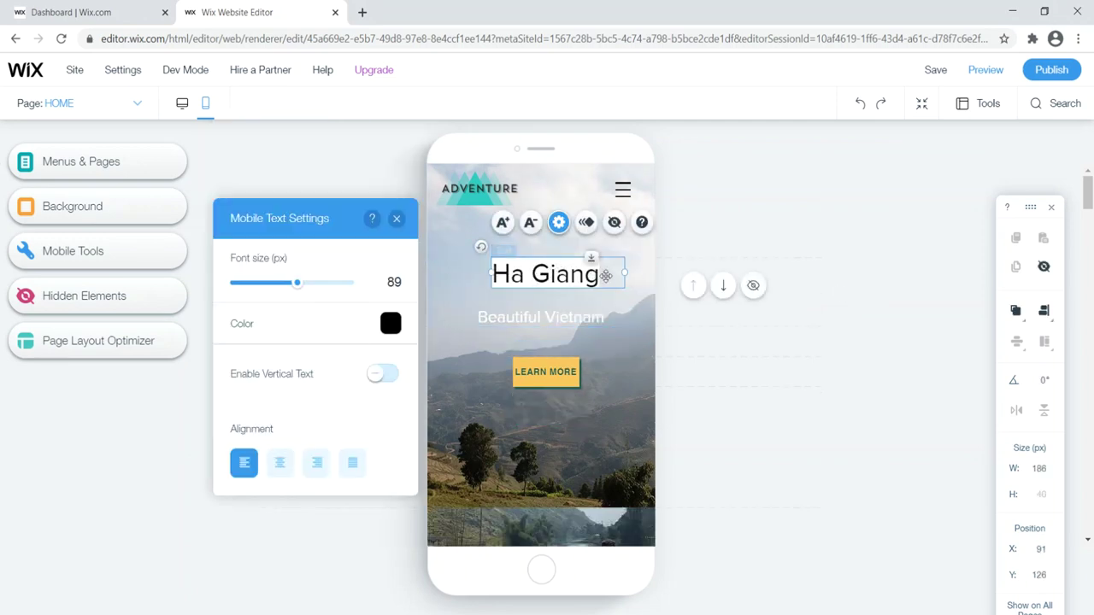
{"action": "left_click_drag", "start_coordinate": [298, 287], "coordinate": [341, 288]}
{"action": "left_click", "coordinate": [737, 407]}
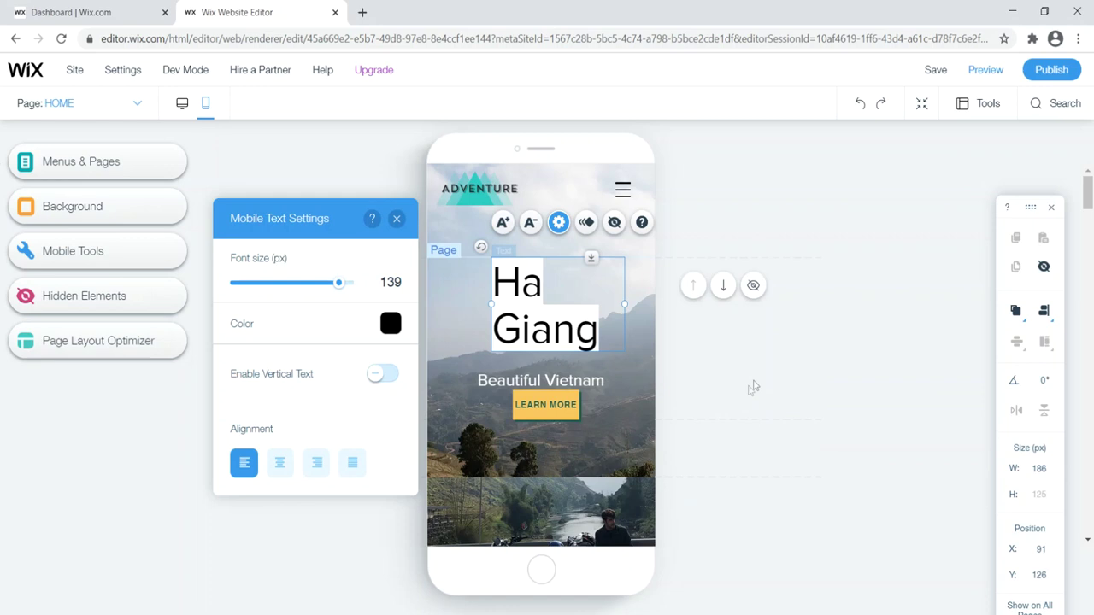
{"action": "left_click", "coordinate": [902, 299]}
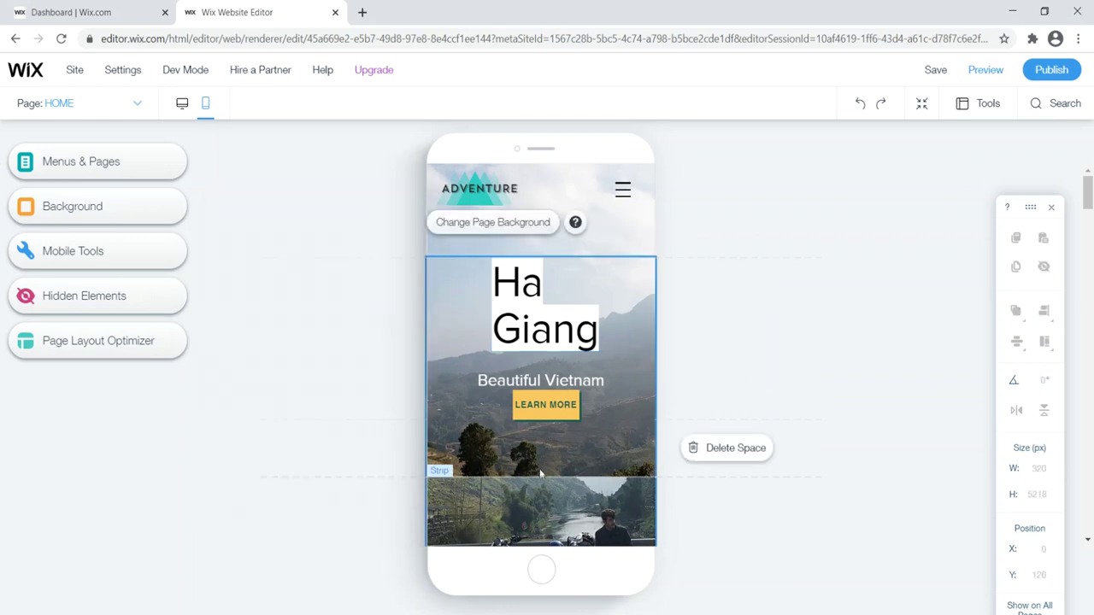
{"action": "left_click", "coordinate": [568, 484]}
{"action": "left_click_drag", "start_coordinate": [596, 478], "coordinate": [596, 531]}
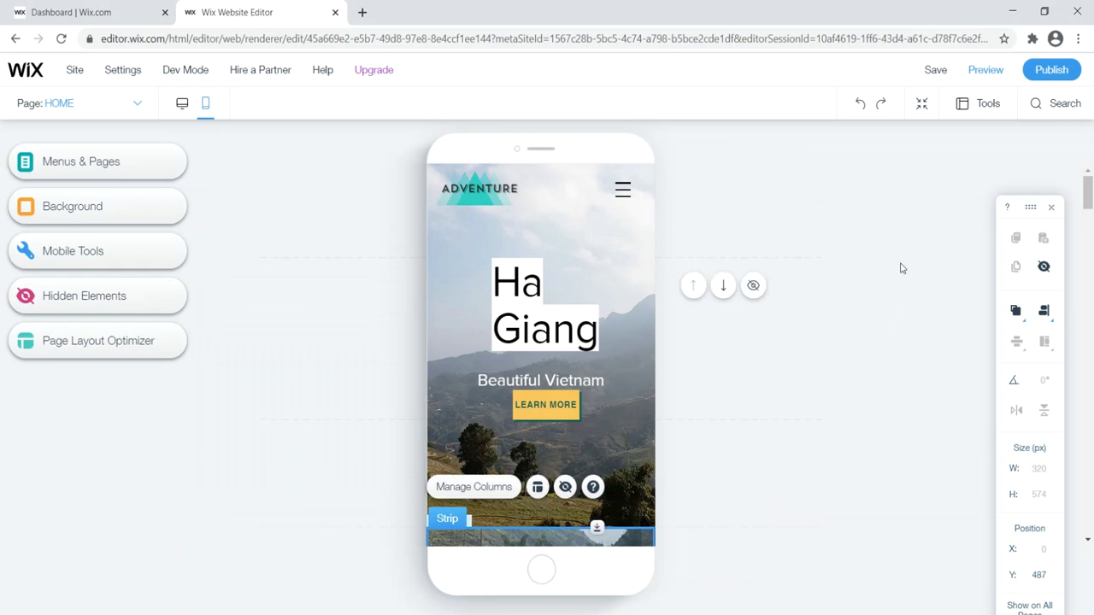
Resize the footer's subscribe form to 295×220 so its Subscribe button and badge show
{"action": "scroll", "coordinate": [577, 291], "scroll_direction": "down", "scroll_amount": 5}
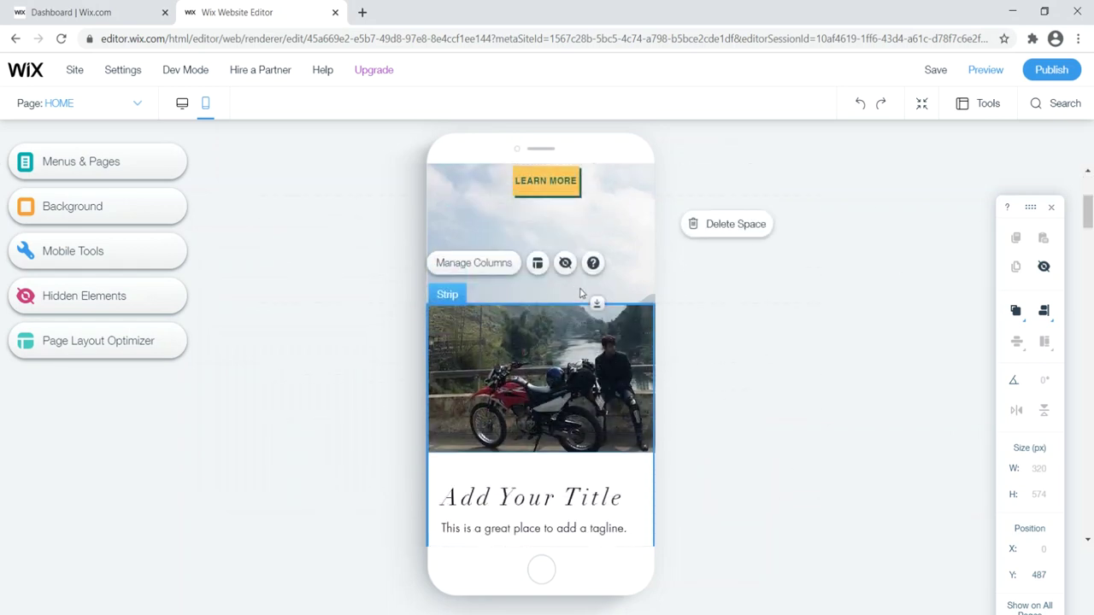
{"action": "scroll", "coordinate": [577, 292], "scroll_direction": "down", "scroll_amount": 10}
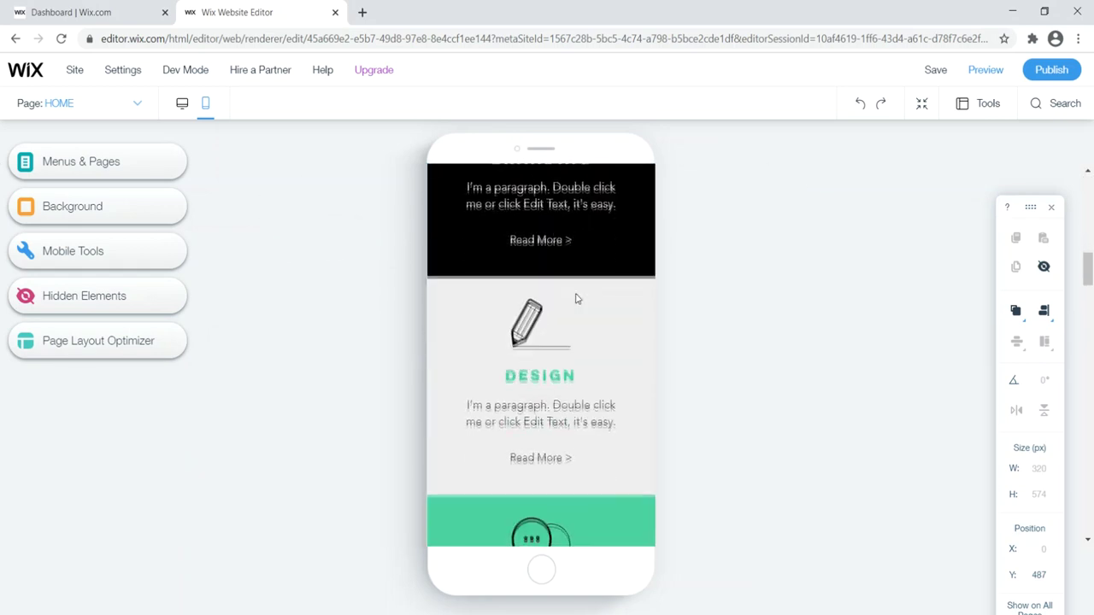
{"action": "scroll", "coordinate": [576, 299], "scroll_direction": "down", "scroll_amount": 8}
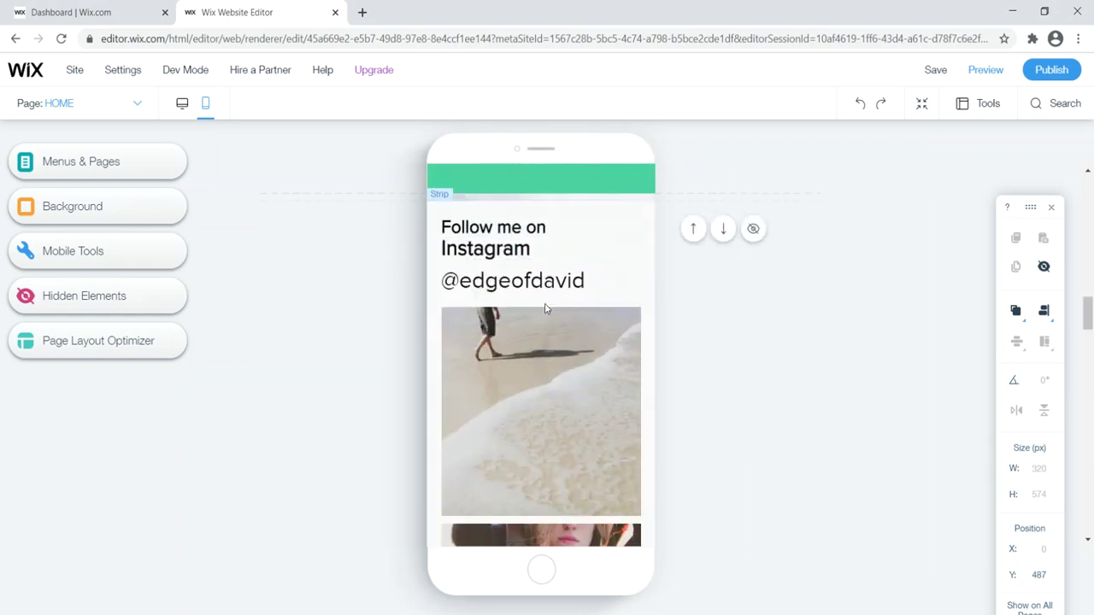
{"action": "scroll", "coordinate": [544, 309], "scroll_direction": "down", "scroll_amount": 10}
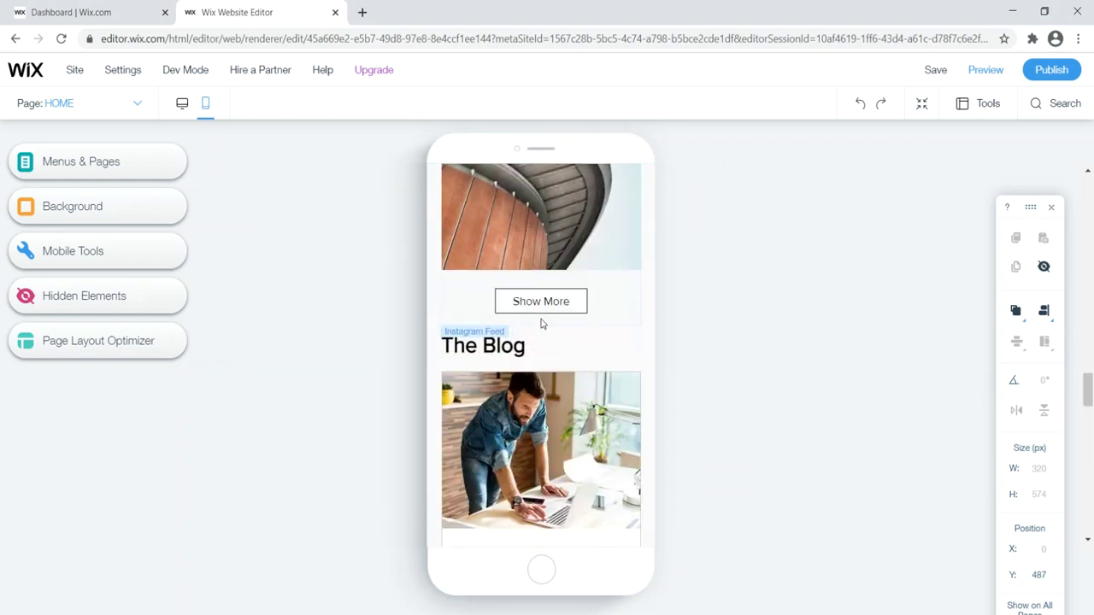
{"action": "scroll", "coordinate": [538, 329], "scroll_direction": "down", "scroll_amount": 5}
{"action": "left_click_drag", "start_coordinate": [1088, 432], "coordinate": [1091, 523]}
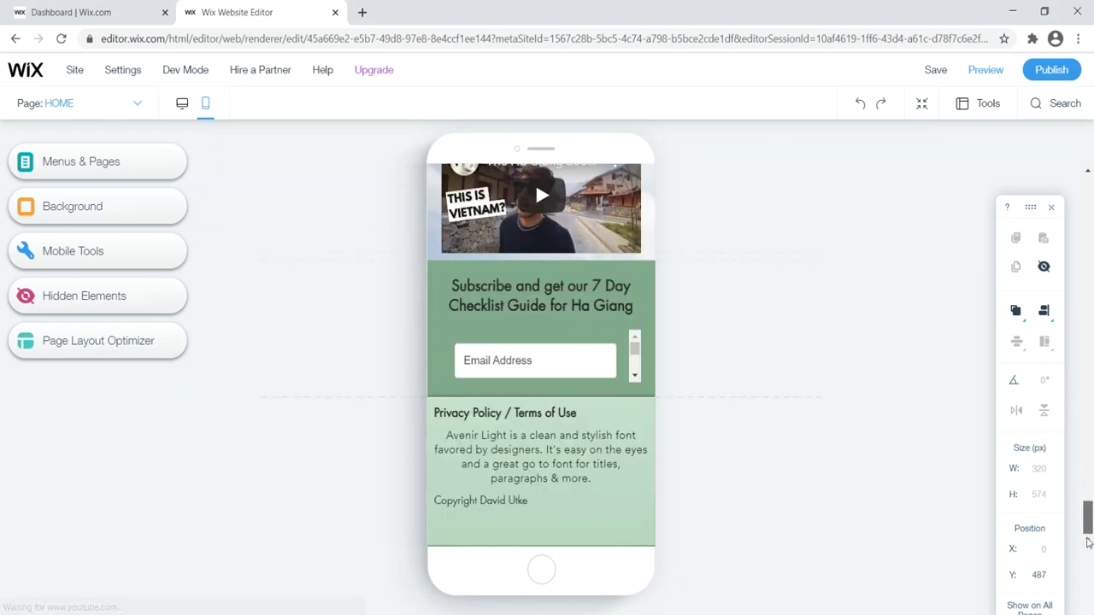
{"action": "left_click", "coordinate": [635, 351]}
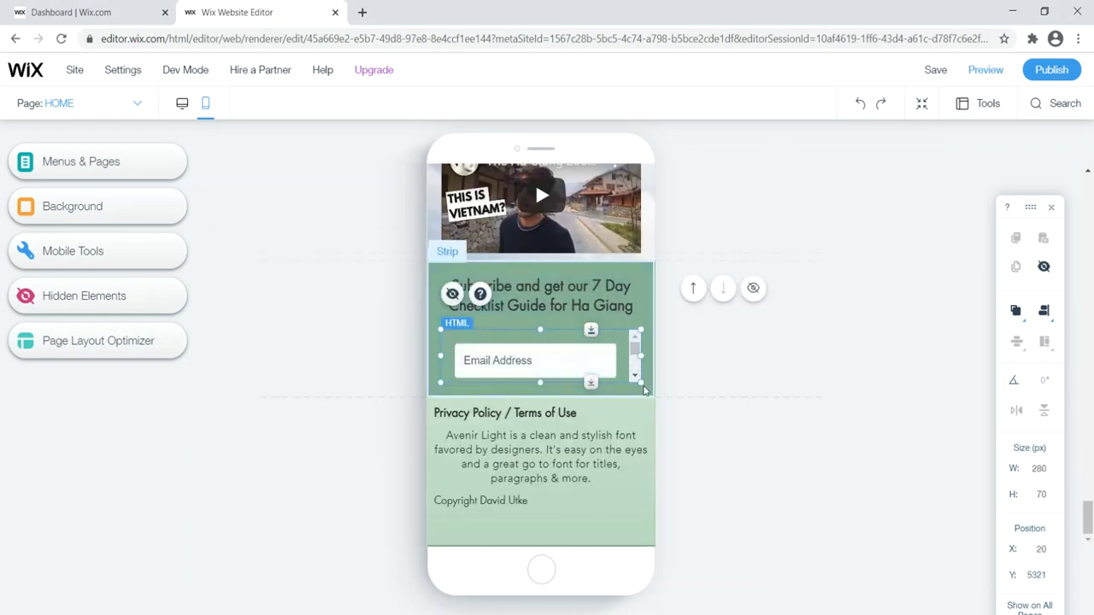
{"action": "left_click_drag", "start_coordinate": [642, 387], "coordinate": [643, 407]}
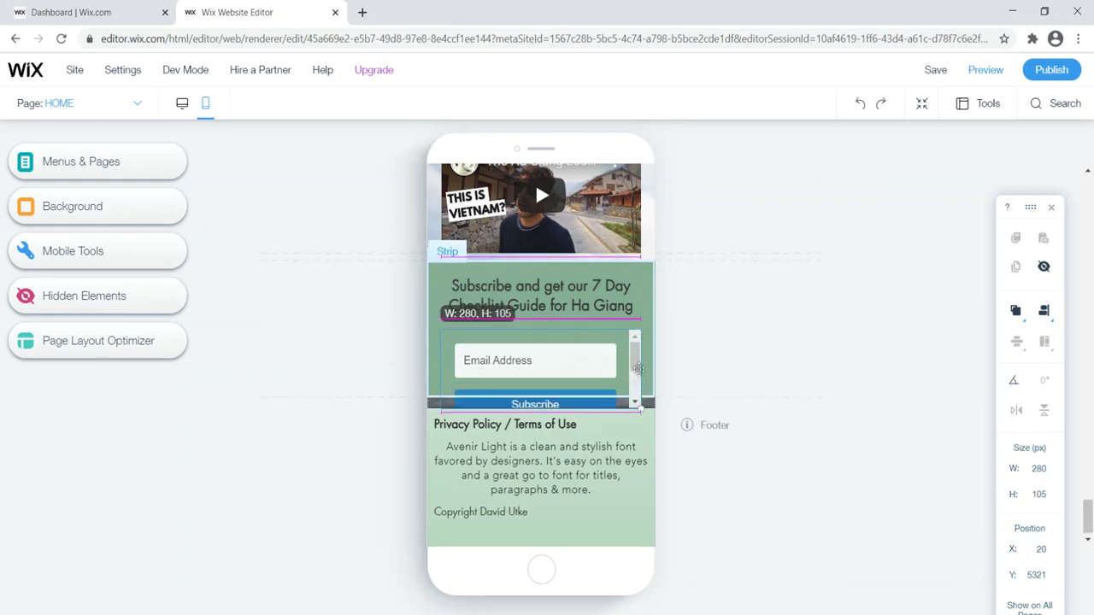
{"action": "left_click_drag", "start_coordinate": [643, 366], "coordinate": [647, 366]}
{"action": "left_click_drag", "start_coordinate": [441, 361], "coordinate": [433, 360]}
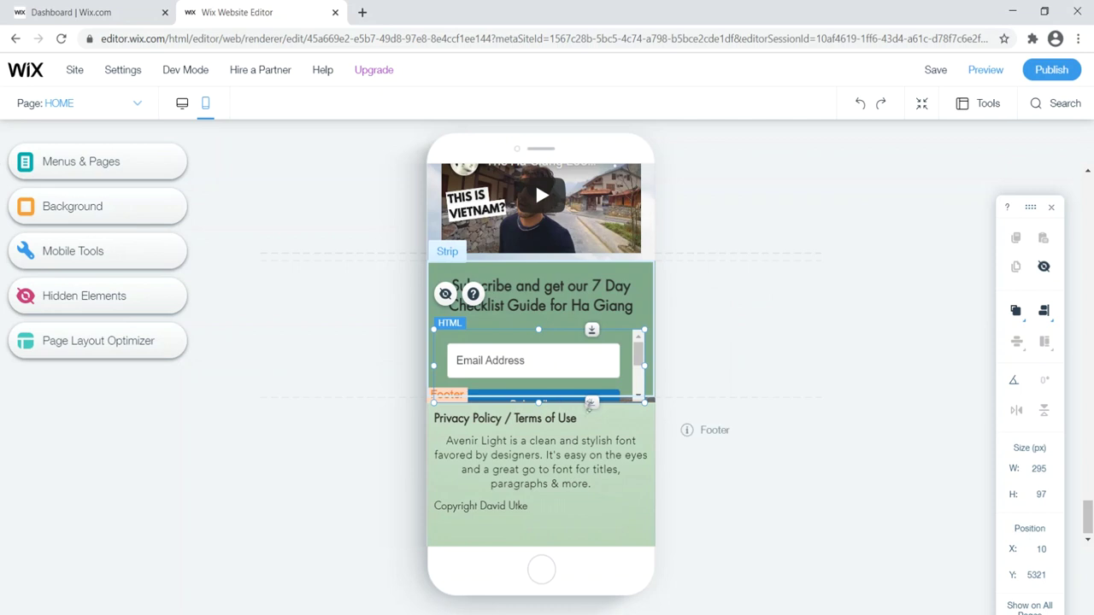
{"action": "left_click_drag", "start_coordinate": [590, 425], "coordinate": [590, 489]}
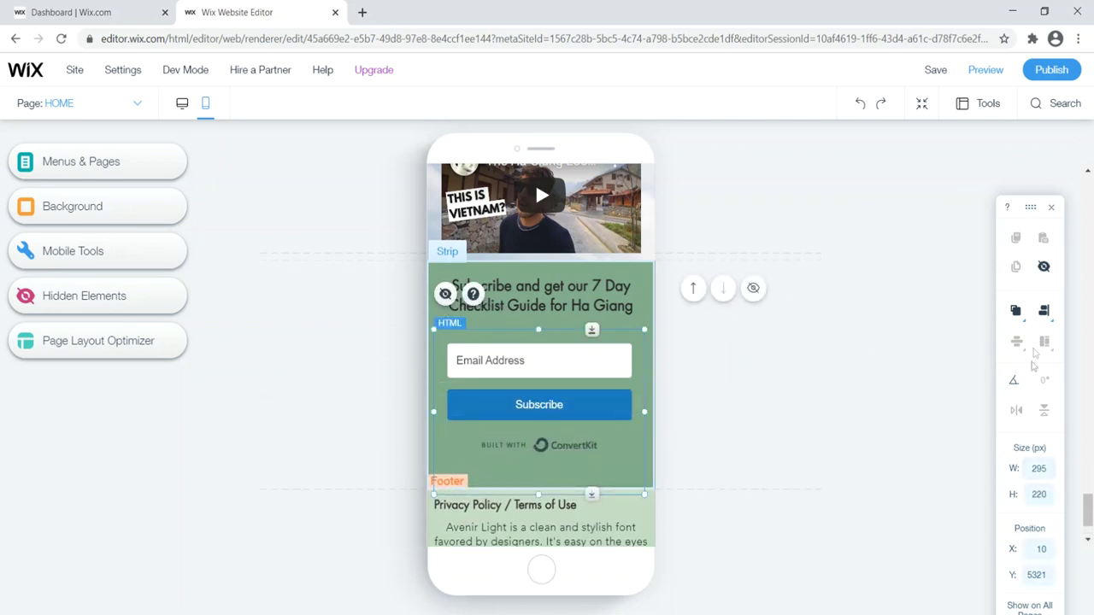
Centre the copyright line by moving it and narrowing it to 143 px wide
{"action": "scroll", "coordinate": [543, 416], "scroll_direction": "down", "scroll_amount": 1}
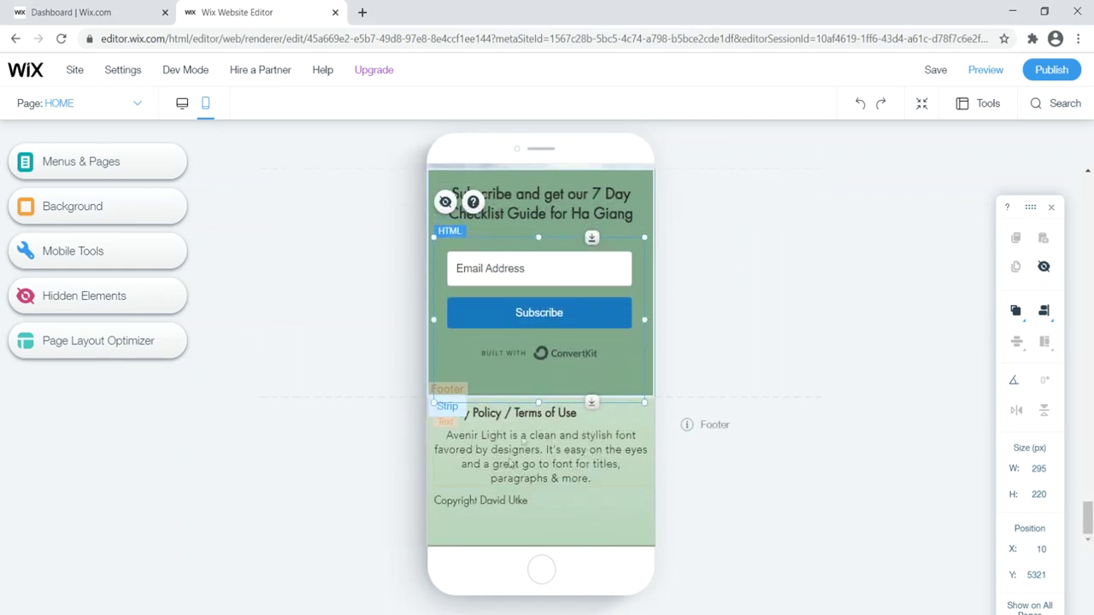
{"action": "left_click_drag", "start_coordinate": [497, 503], "coordinate": [511, 501]}
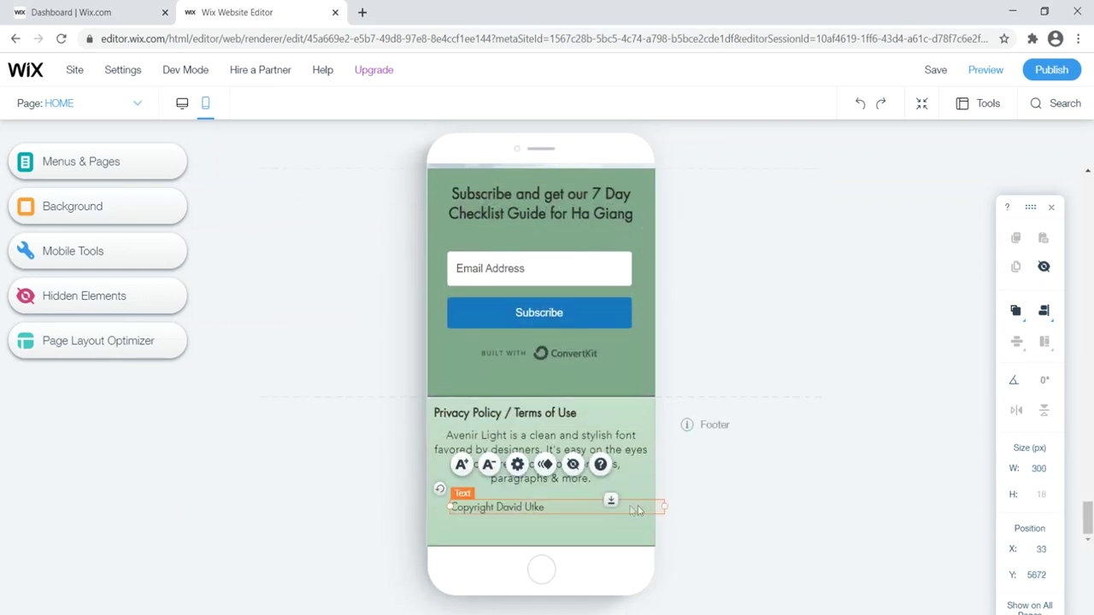
{"action": "left_click_drag", "start_coordinate": [645, 508], "coordinate": [549, 510]}
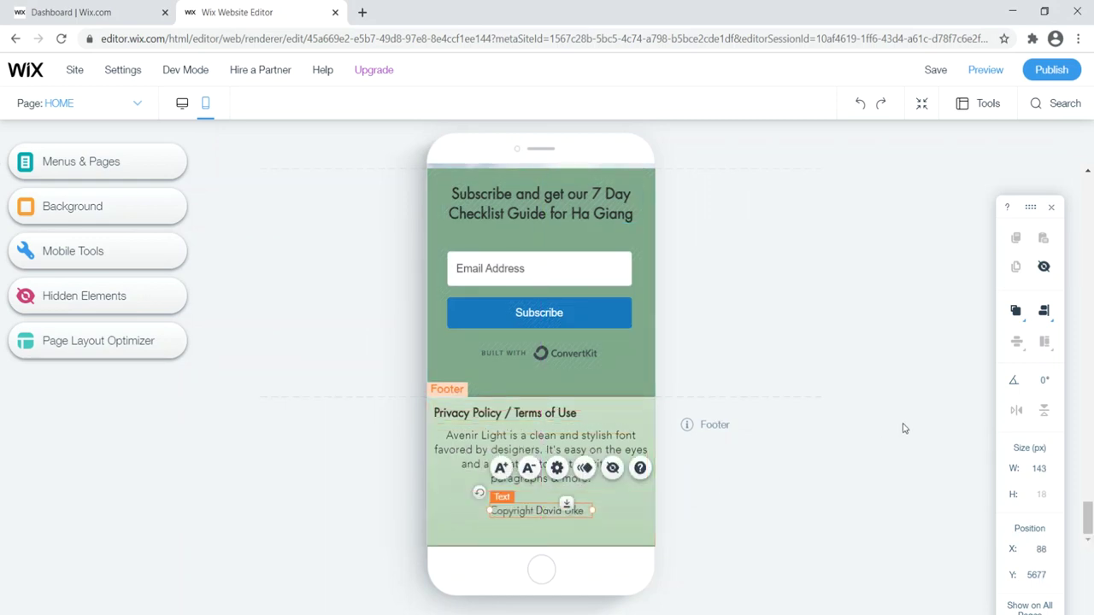
{"action": "scroll", "coordinate": [624, 367], "scroll_direction": "up", "scroll_amount": 10}
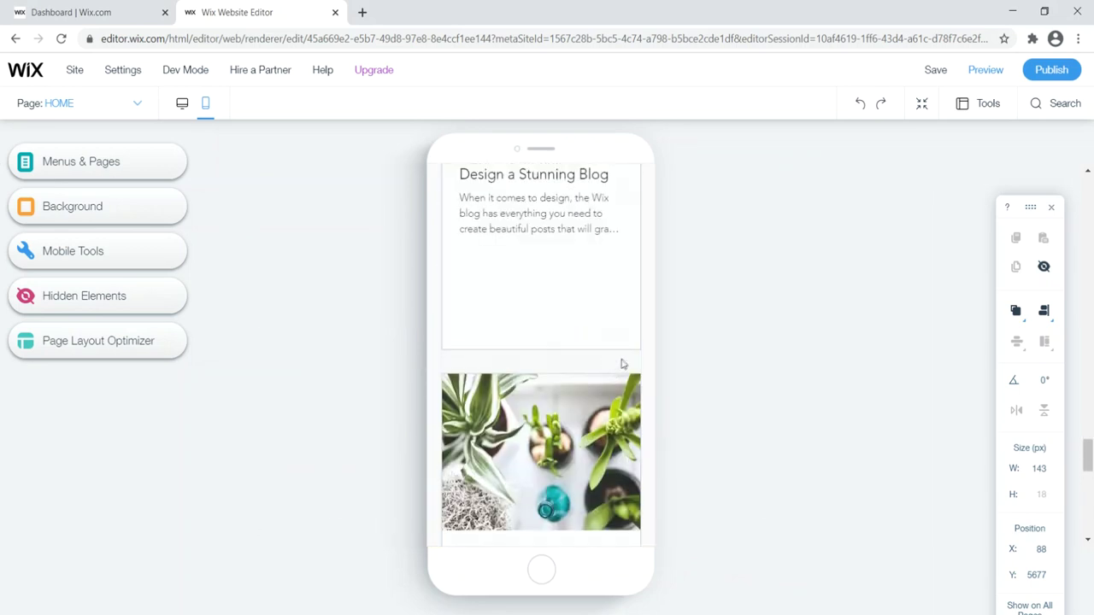
{"action": "scroll", "coordinate": [624, 359], "scroll_direction": "up", "scroll_amount": 15}
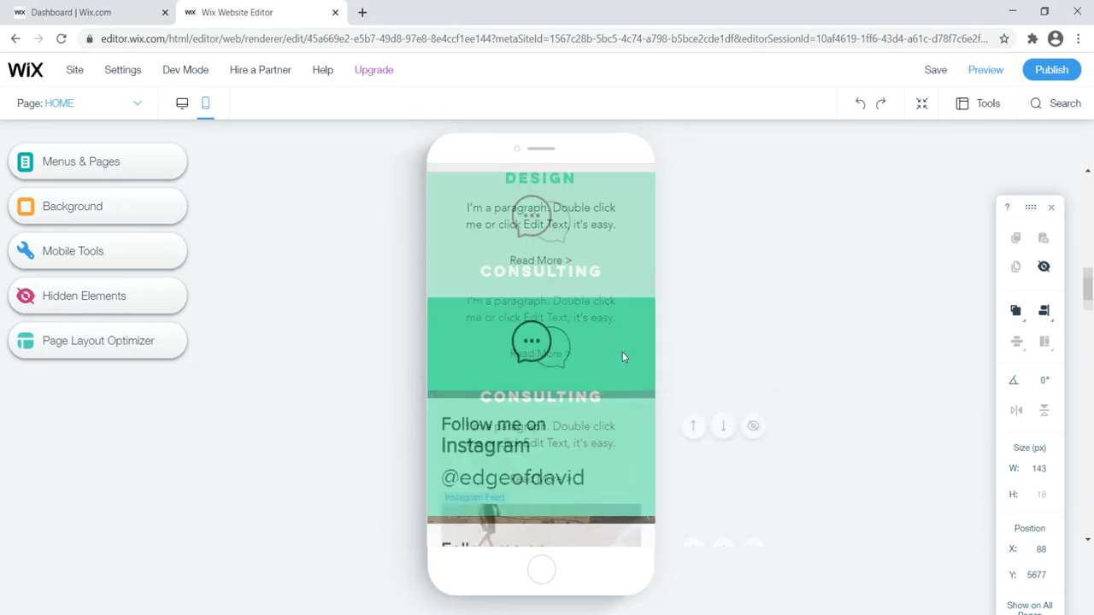
{"action": "scroll", "coordinate": [624, 354], "scroll_direction": "up", "scroll_amount": 15}
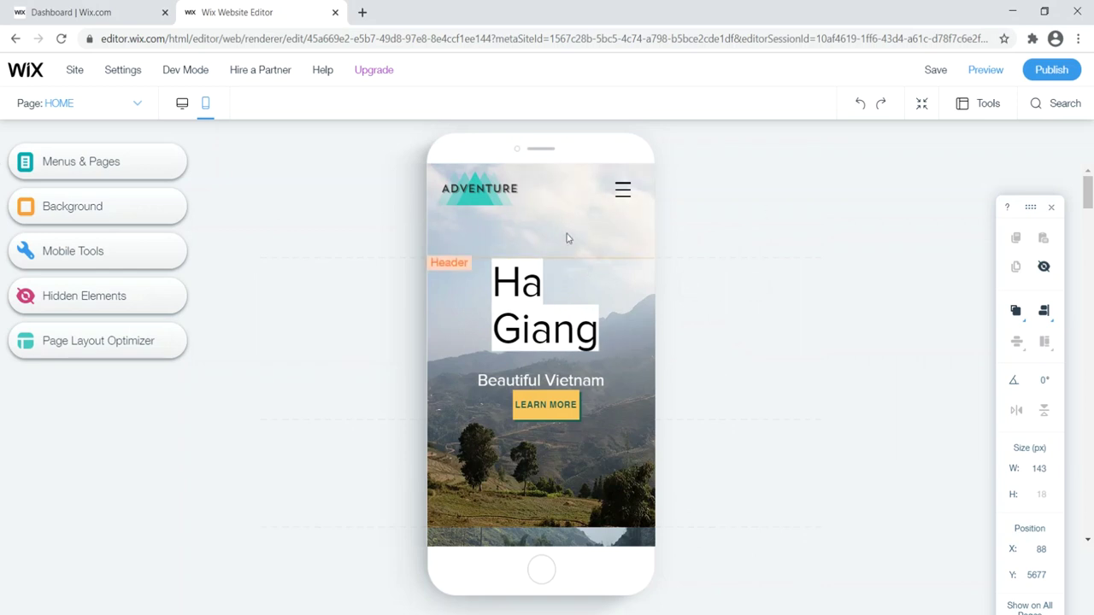
{"action": "left_click", "coordinate": [183, 105]}
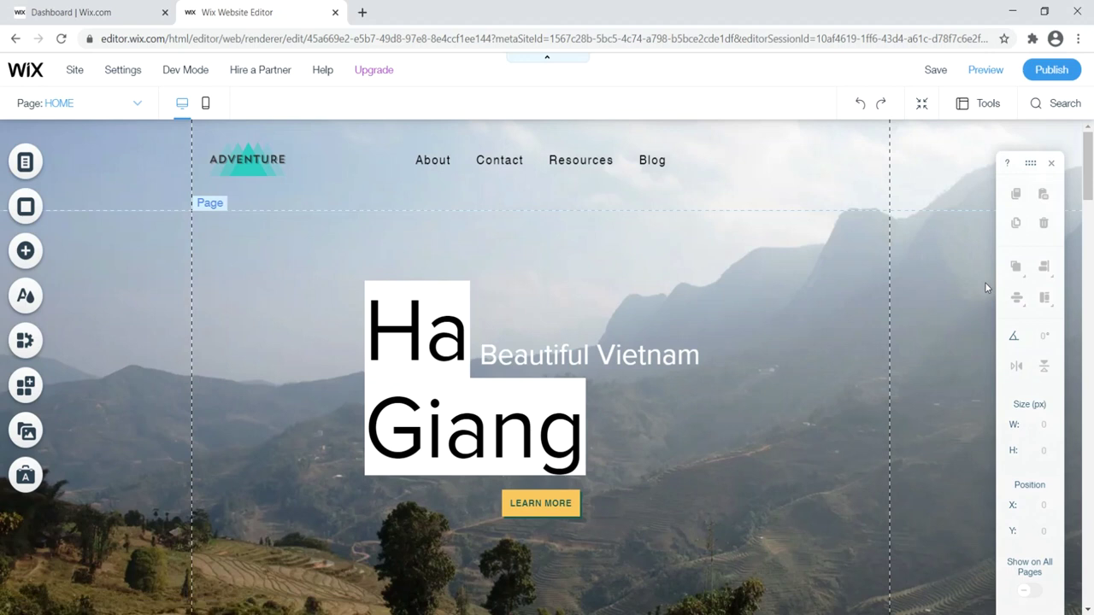
{"action": "left_click", "coordinate": [205, 104]}
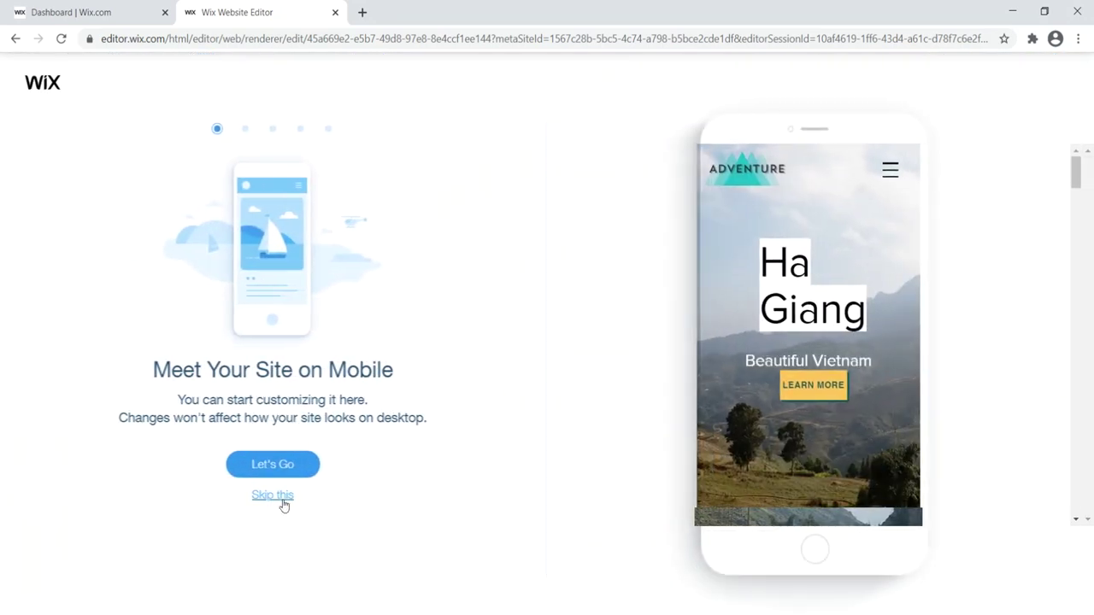
{"action": "left_click", "coordinate": [283, 496]}
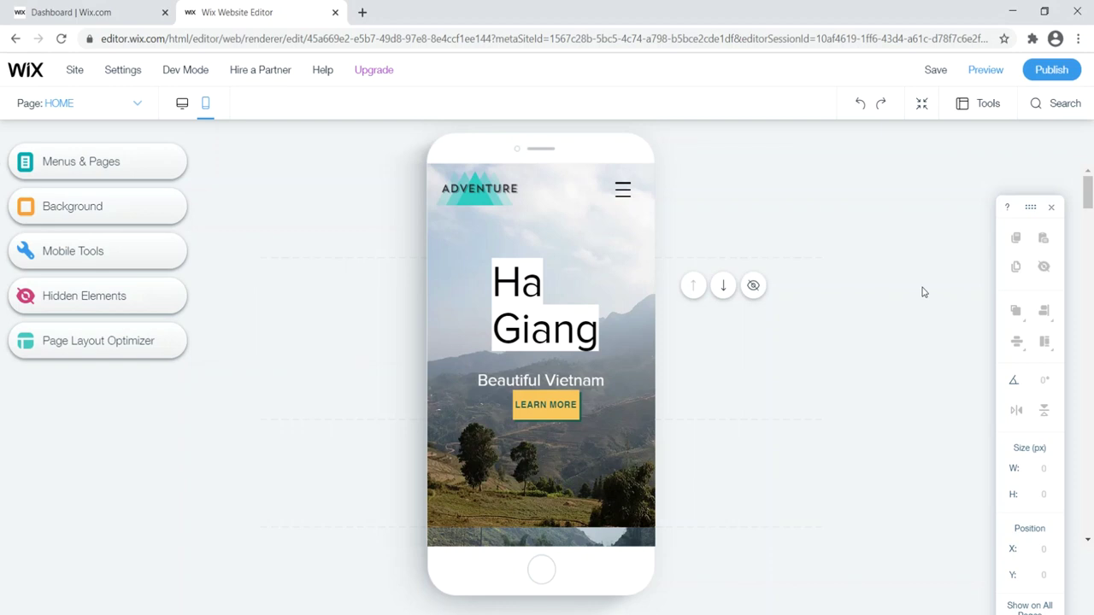
{"action": "left_click", "coordinate": [624, 194]}
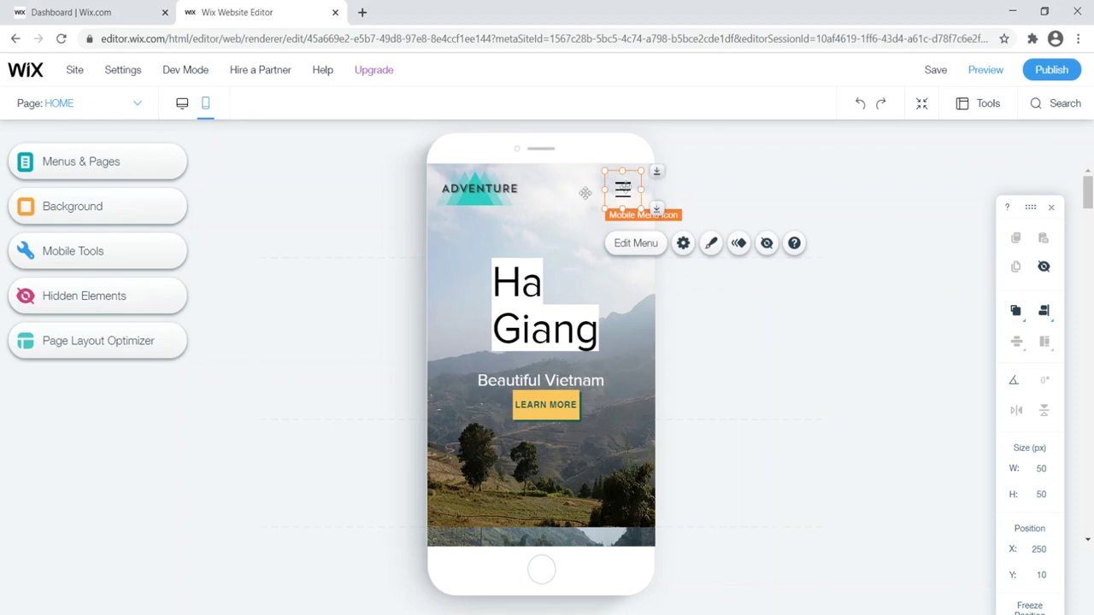
Switch to the Blog page and move the BLOG heading to 105, 102, narrowed to 128 px wide
{"action": "left_click", "coordinate": [114, 102]}
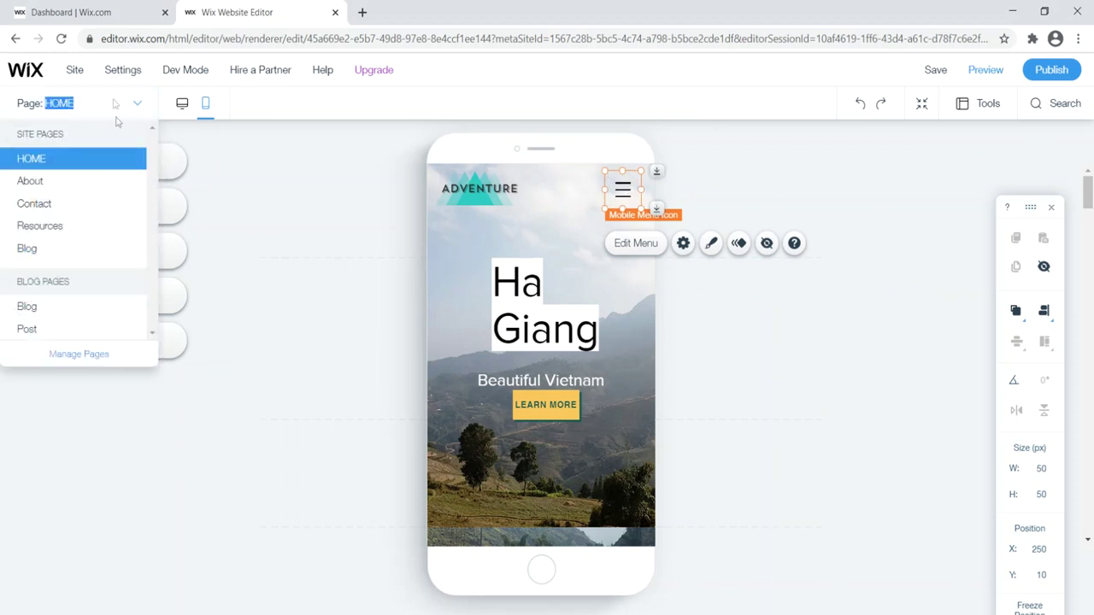
{"action": "left_click", "coordinate": [68, 247]}
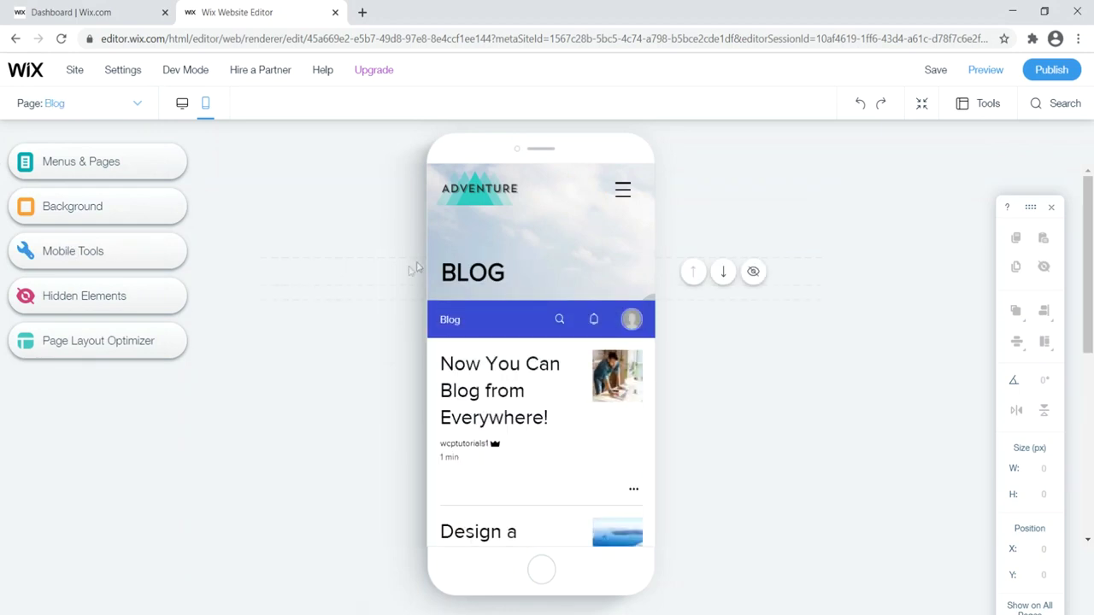
{"action": "left_click_drag", "start_coordinate": [501, 260], "coordinate": [562, 244]}
{"action": "left_click_drag", "start_coordinate": [704, 254], "coordinate": [596, 254]}
{"action": "scroll", "coordinate": [512, 303], "scroll_direction": "down", "scroll_amount": 5}
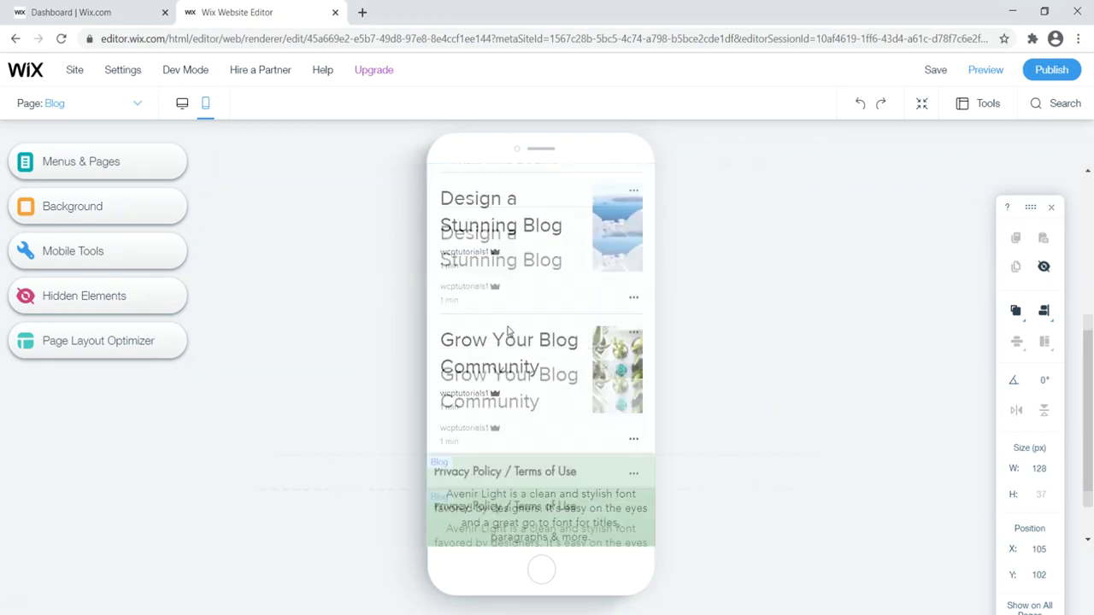
{"action": "scroll", "coordinate": [517, 346], "scroll_direction": "up", "scroll_amount": 10}
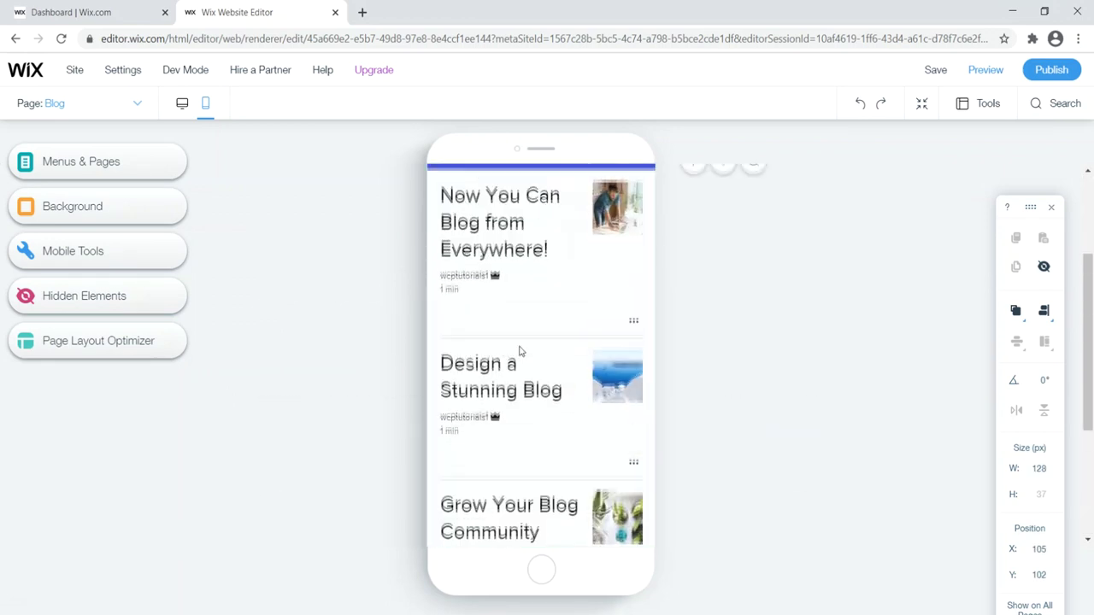
{"action": "left_click", "coordinate": [374, 240]}
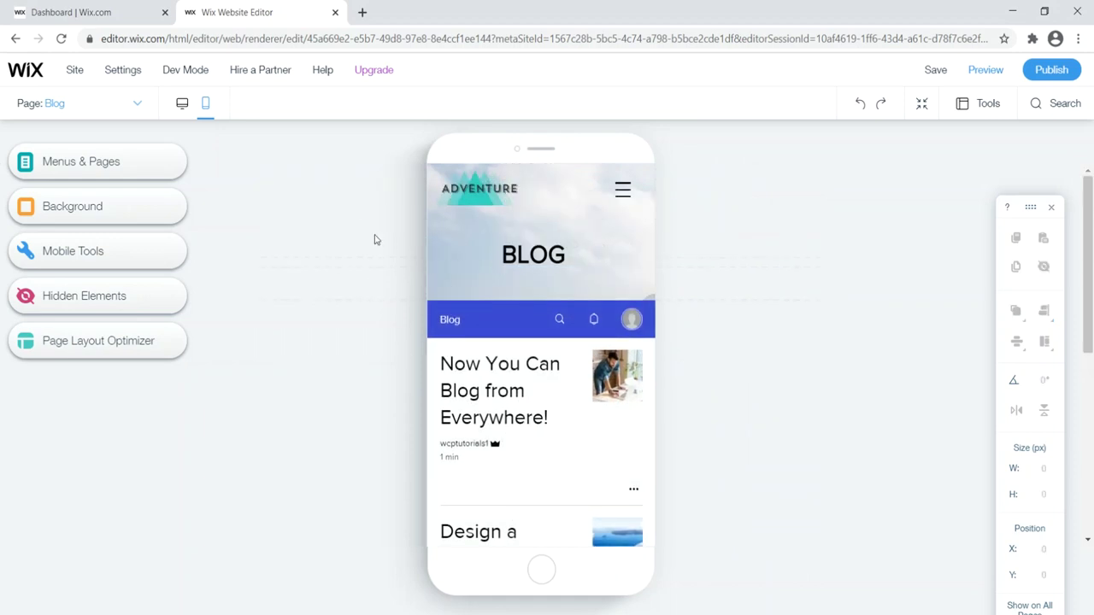